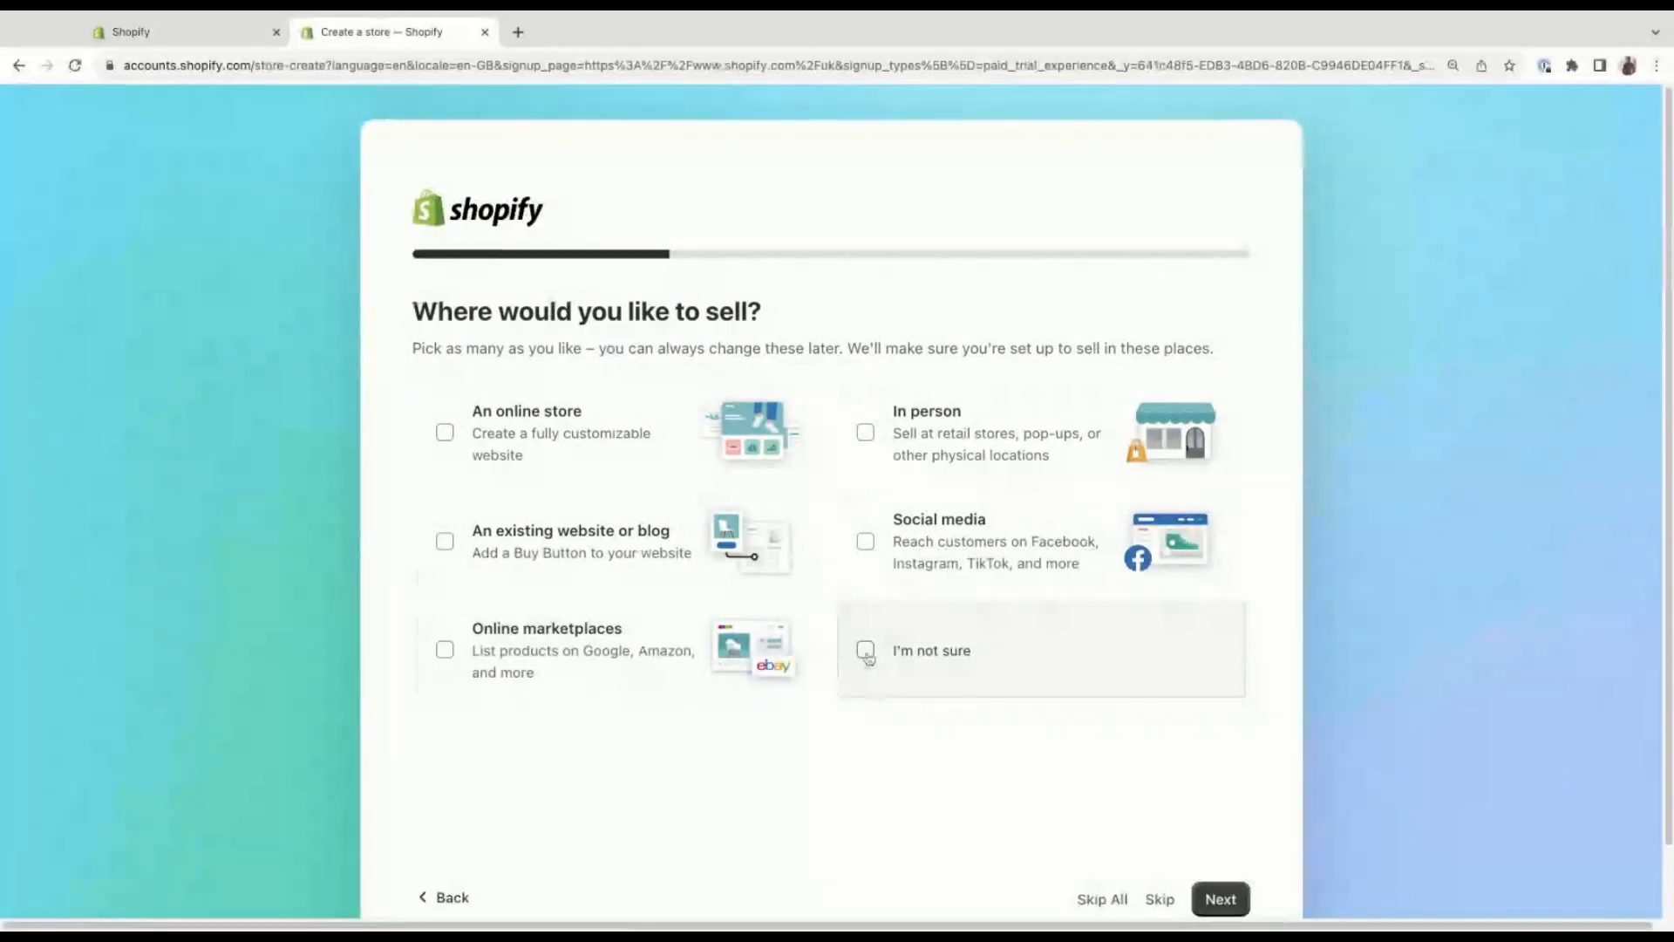
Answer the store setup questions with "An online store" and "Products I buy or make myself", and open the business country choice.
click(447, 444)
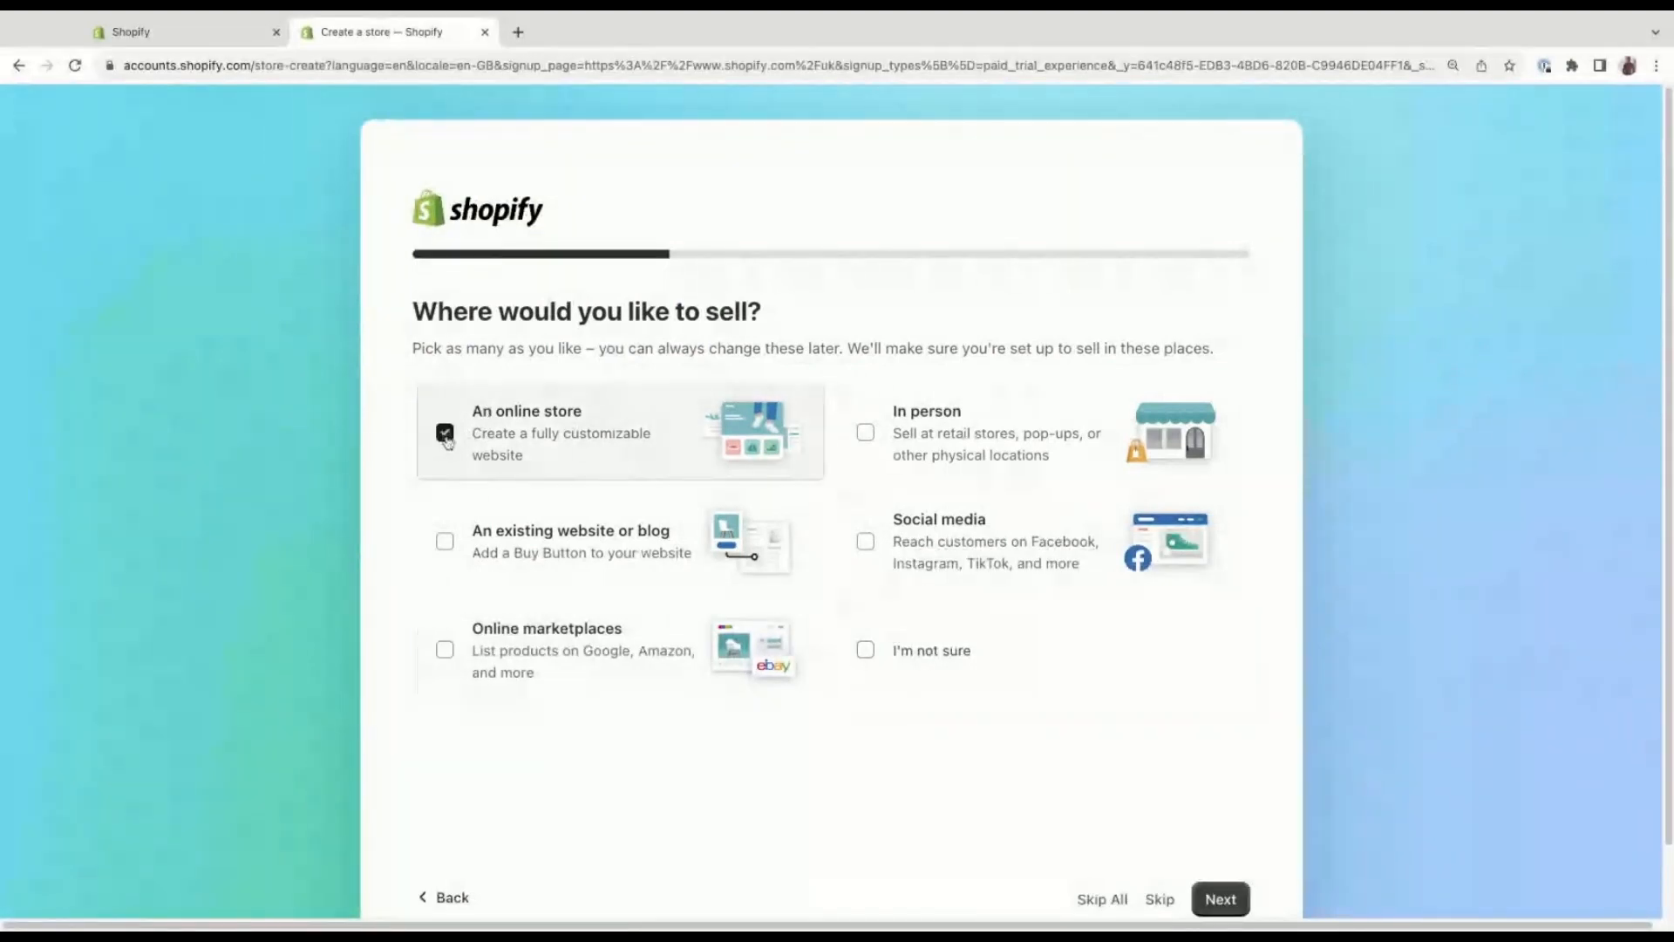
click(1230, 899)
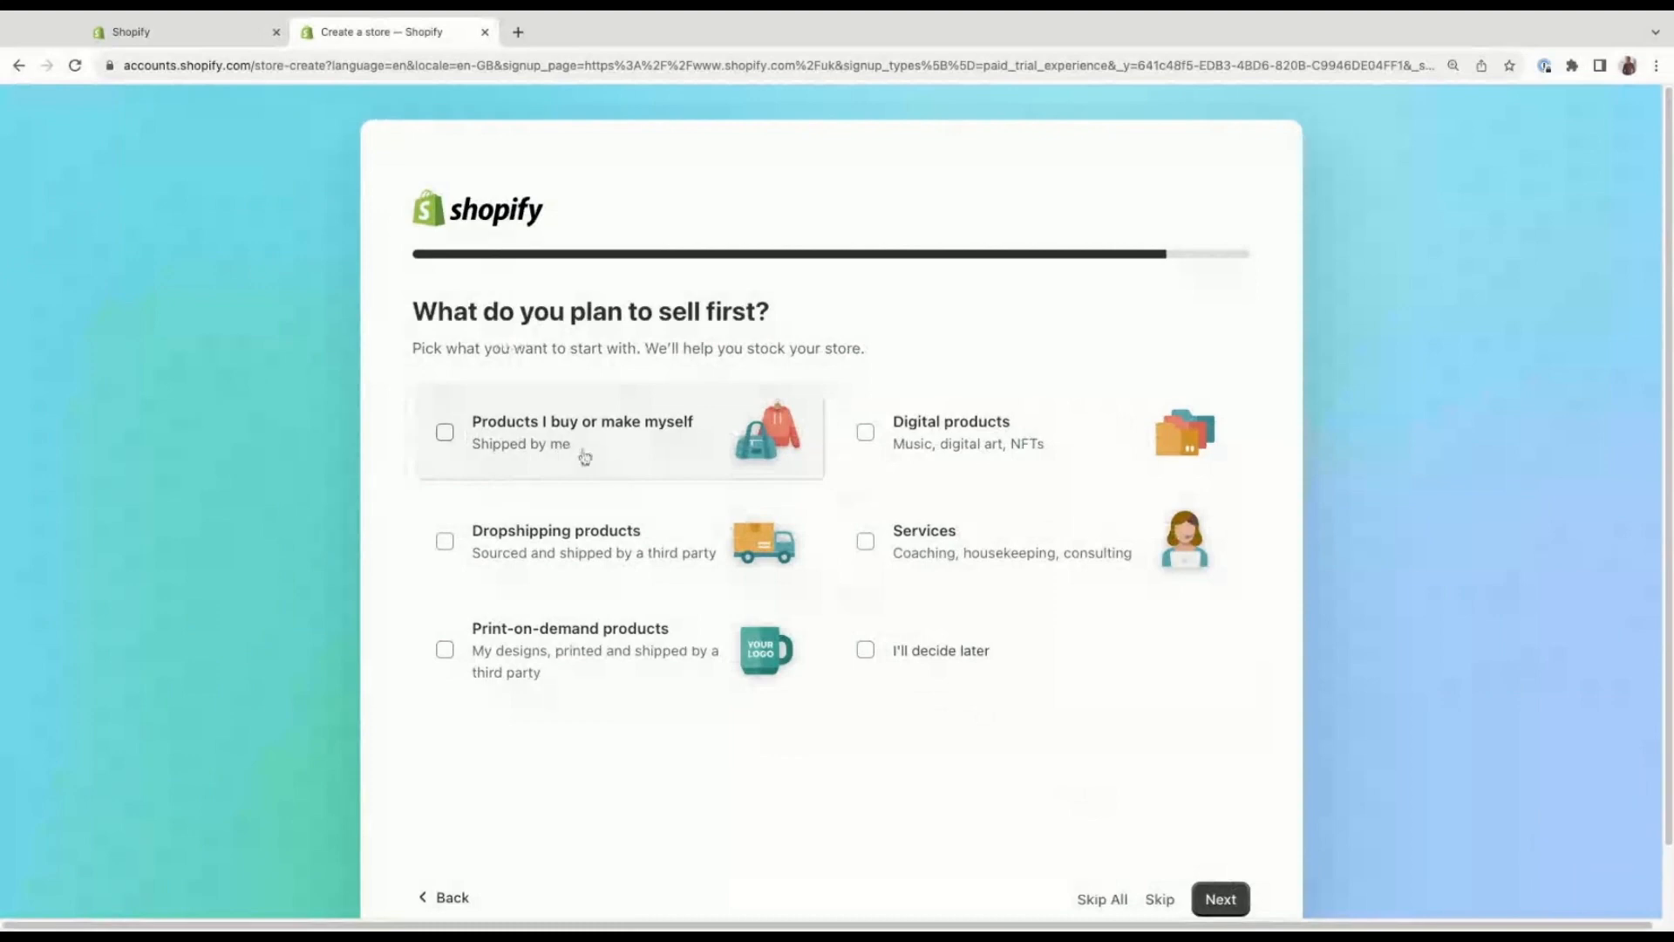
click(446, 434)
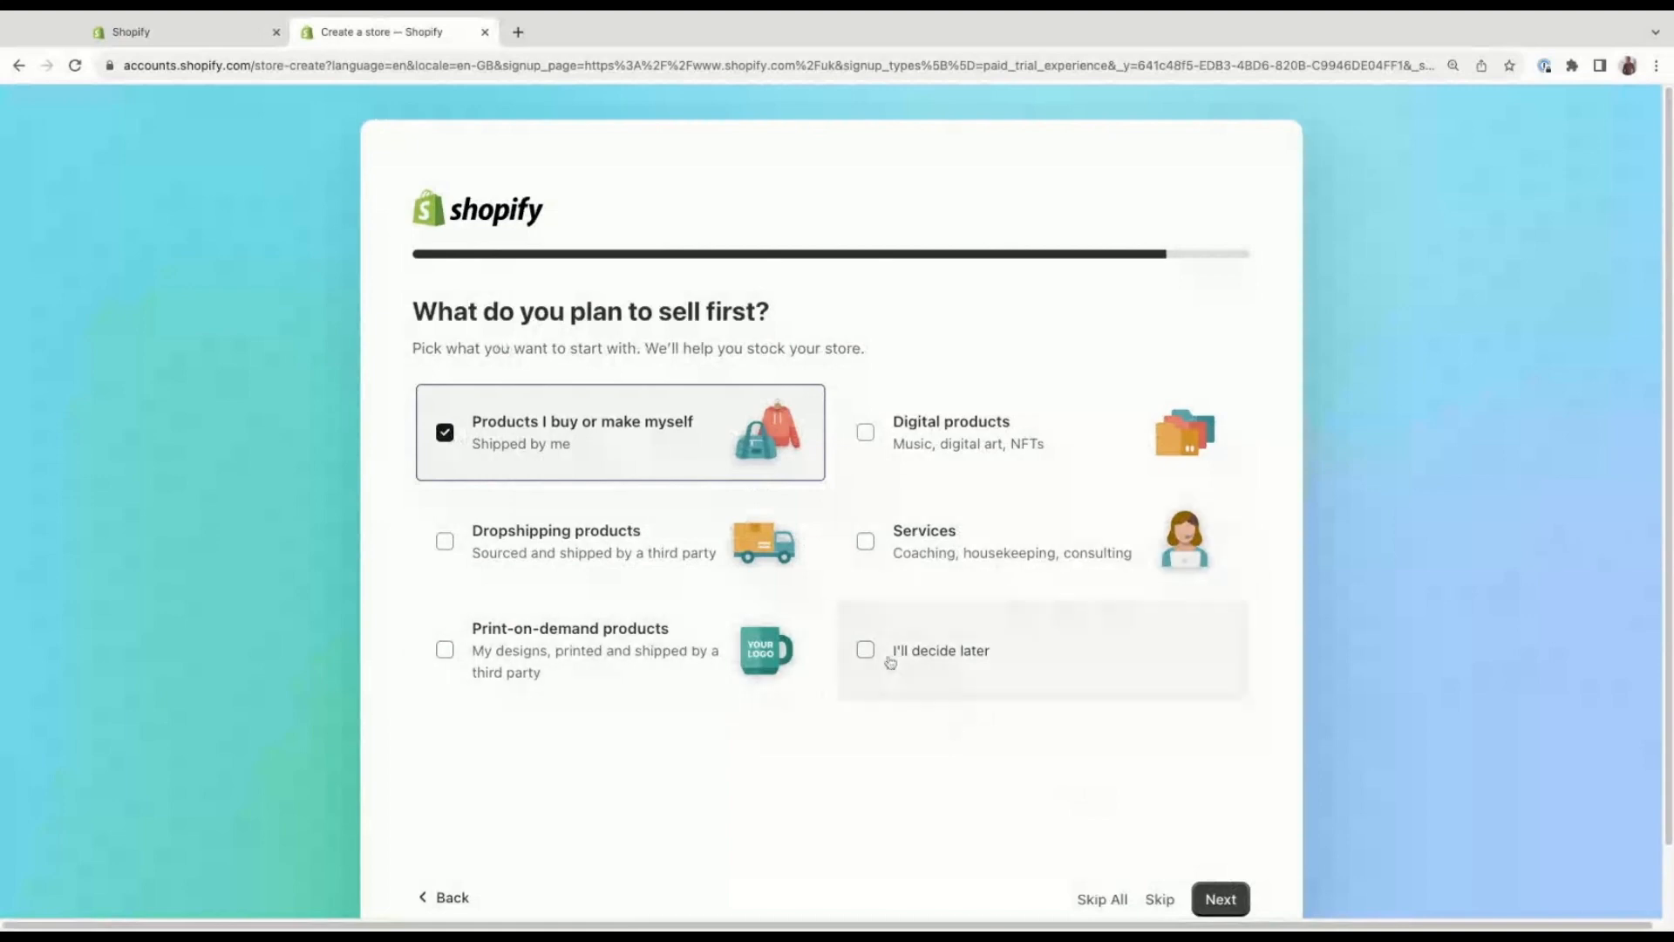
click(1223, 899)
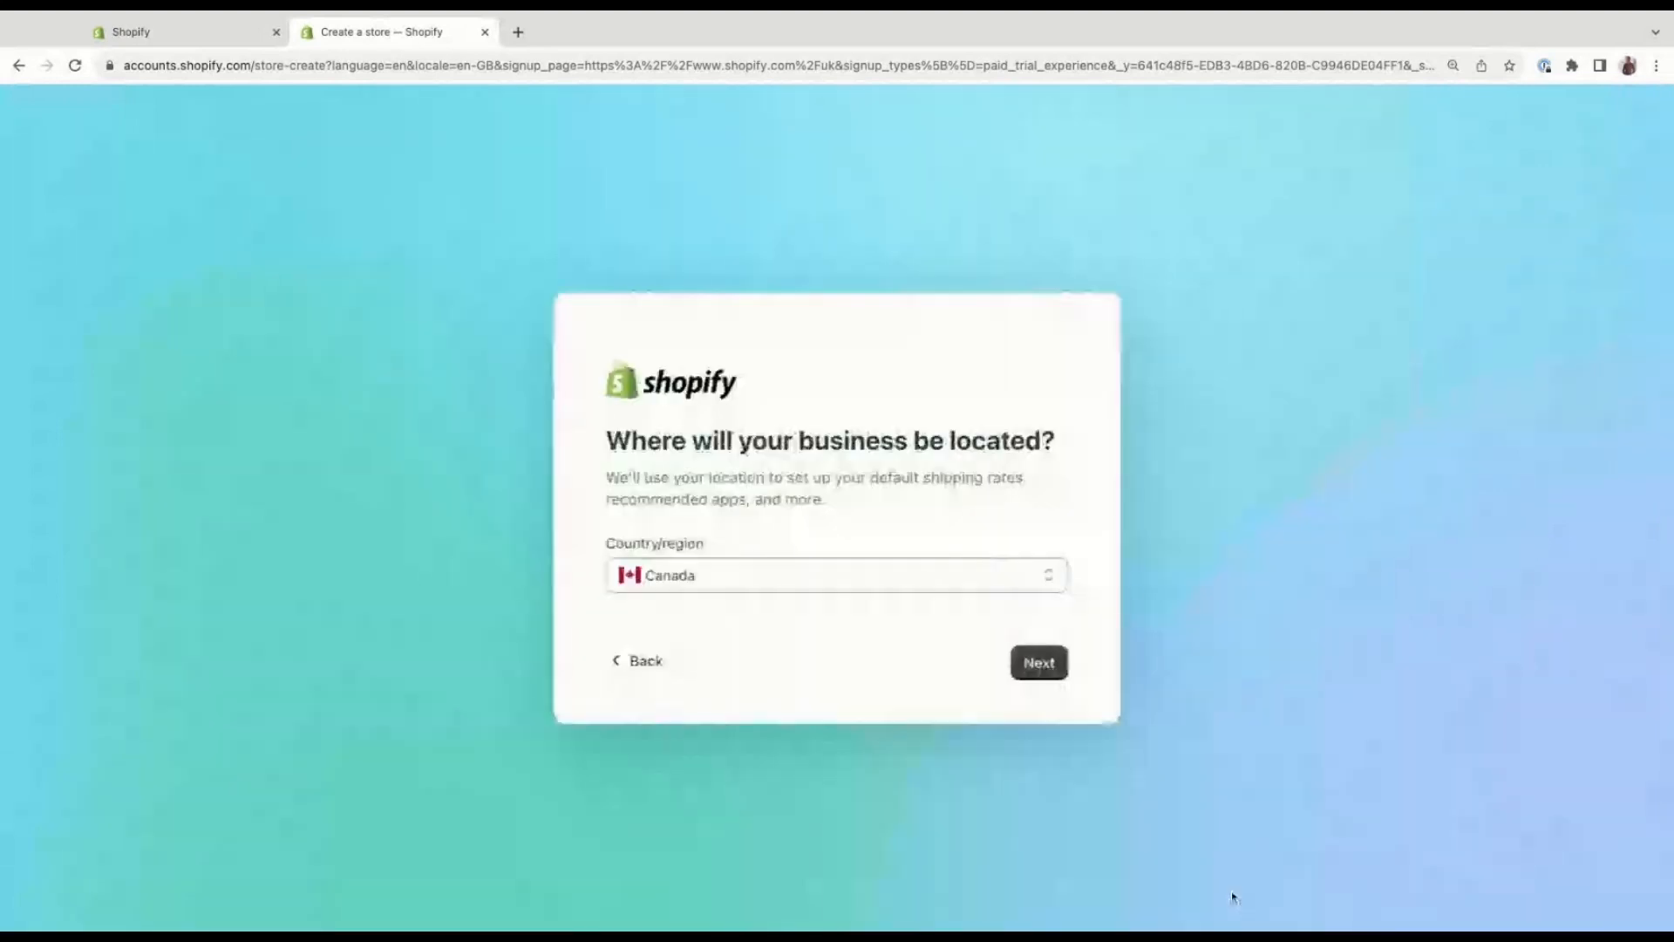
click(889, 579)
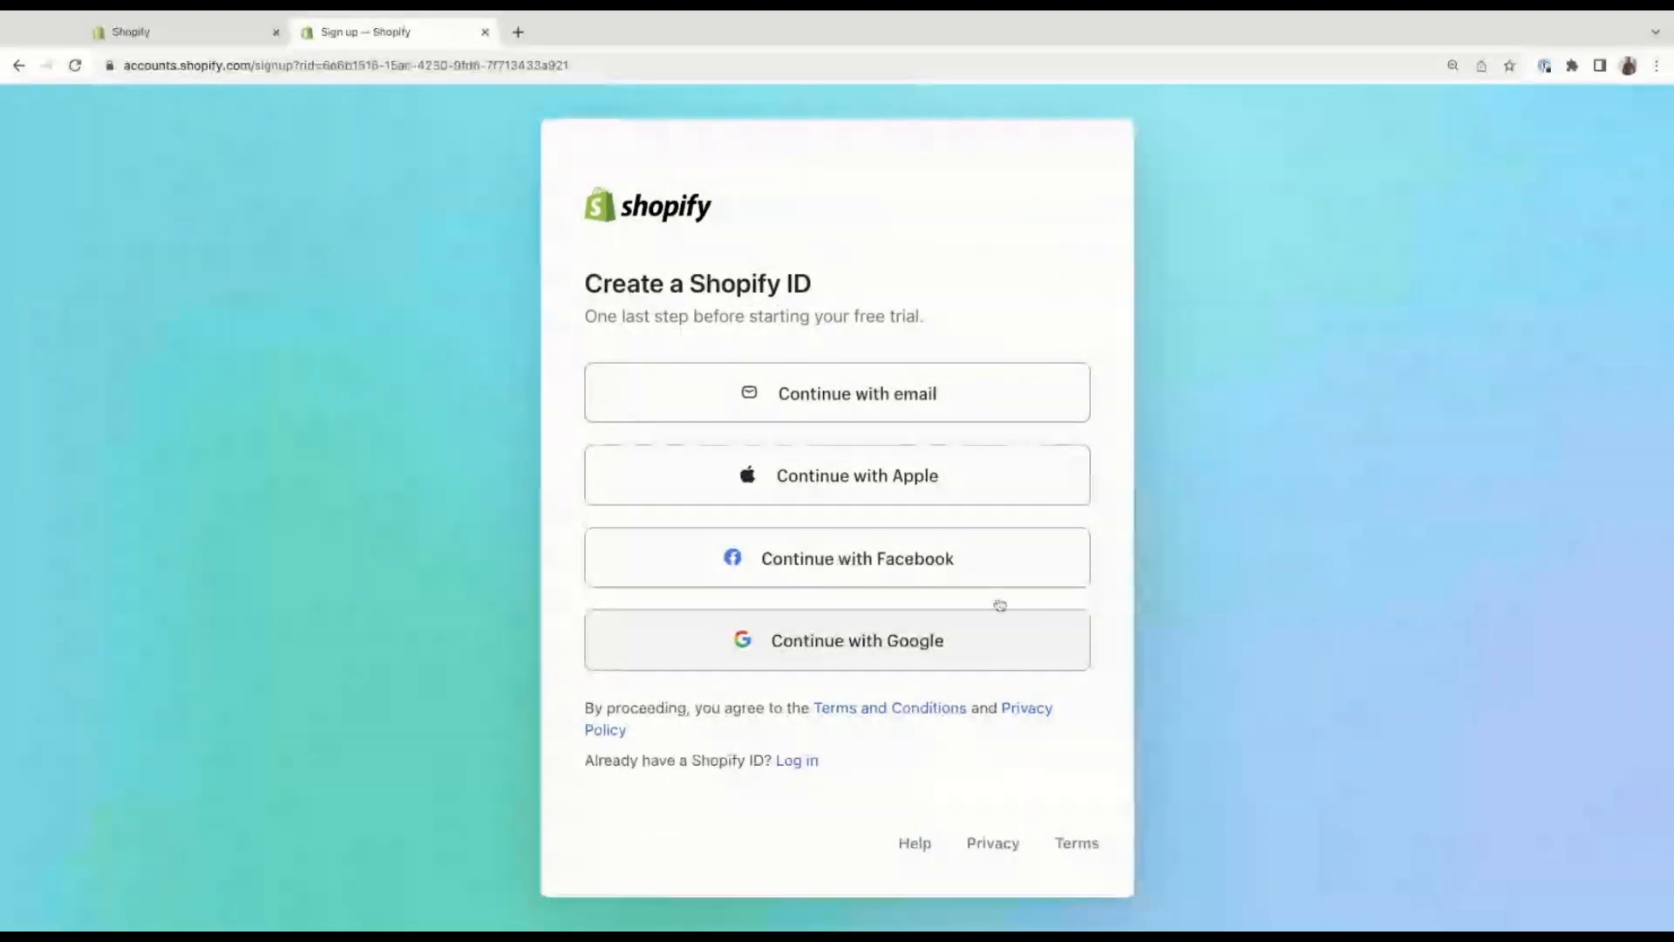
Switch to the existing store's admin and view its orders and product list.
click(170, 36)
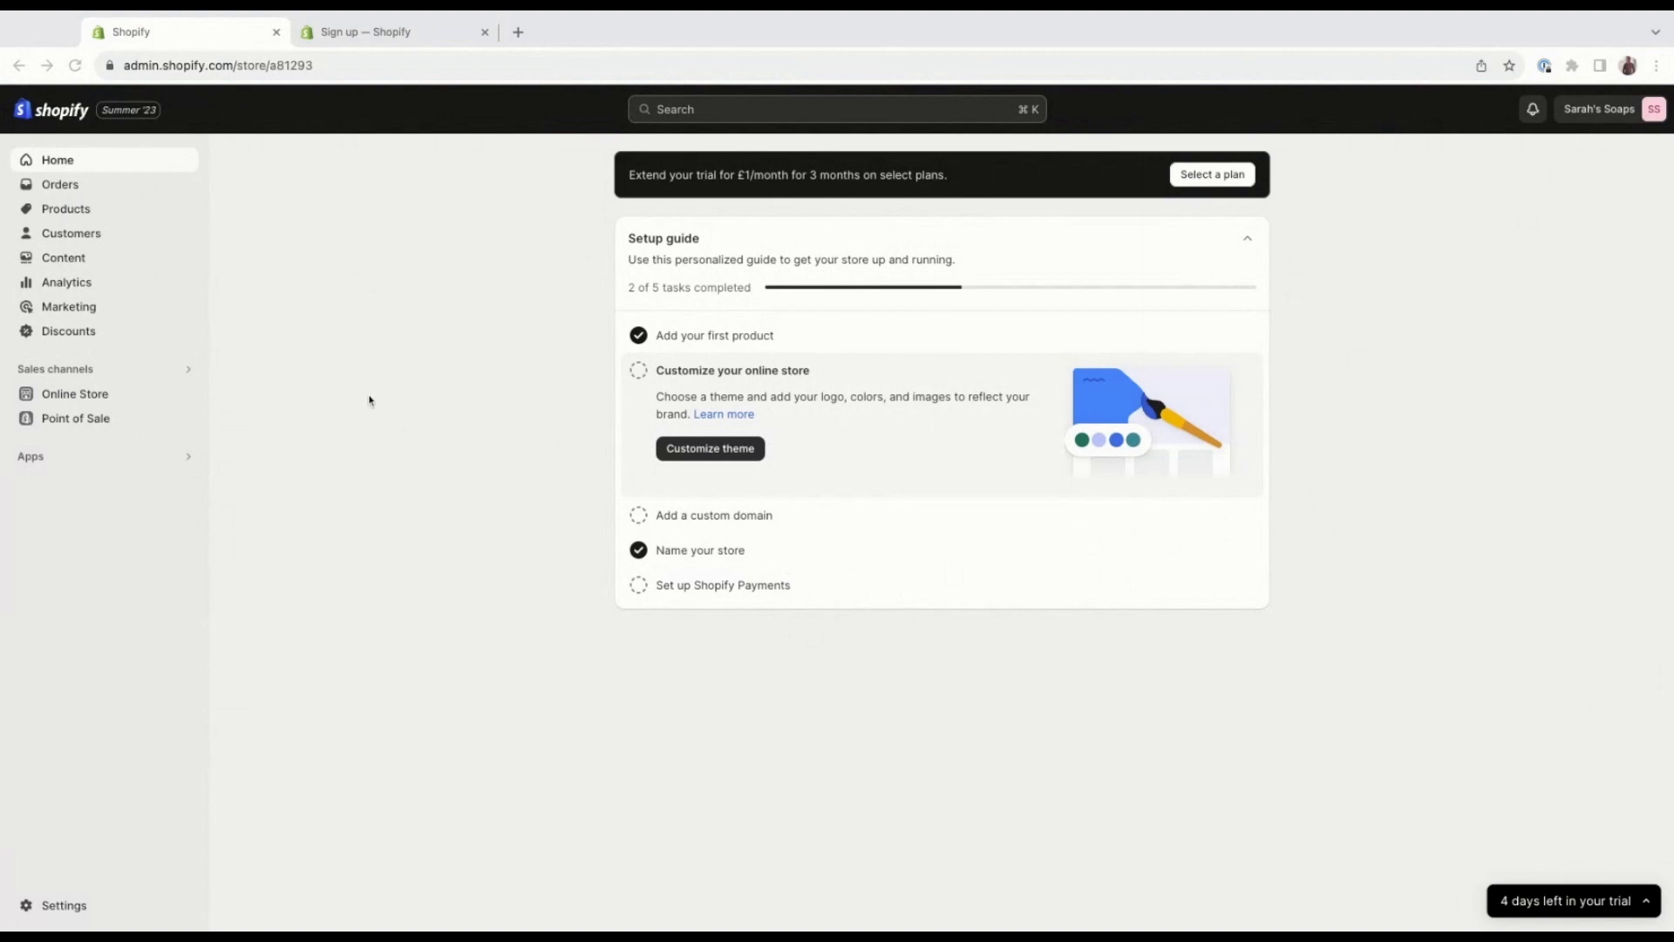
click(91, 188)
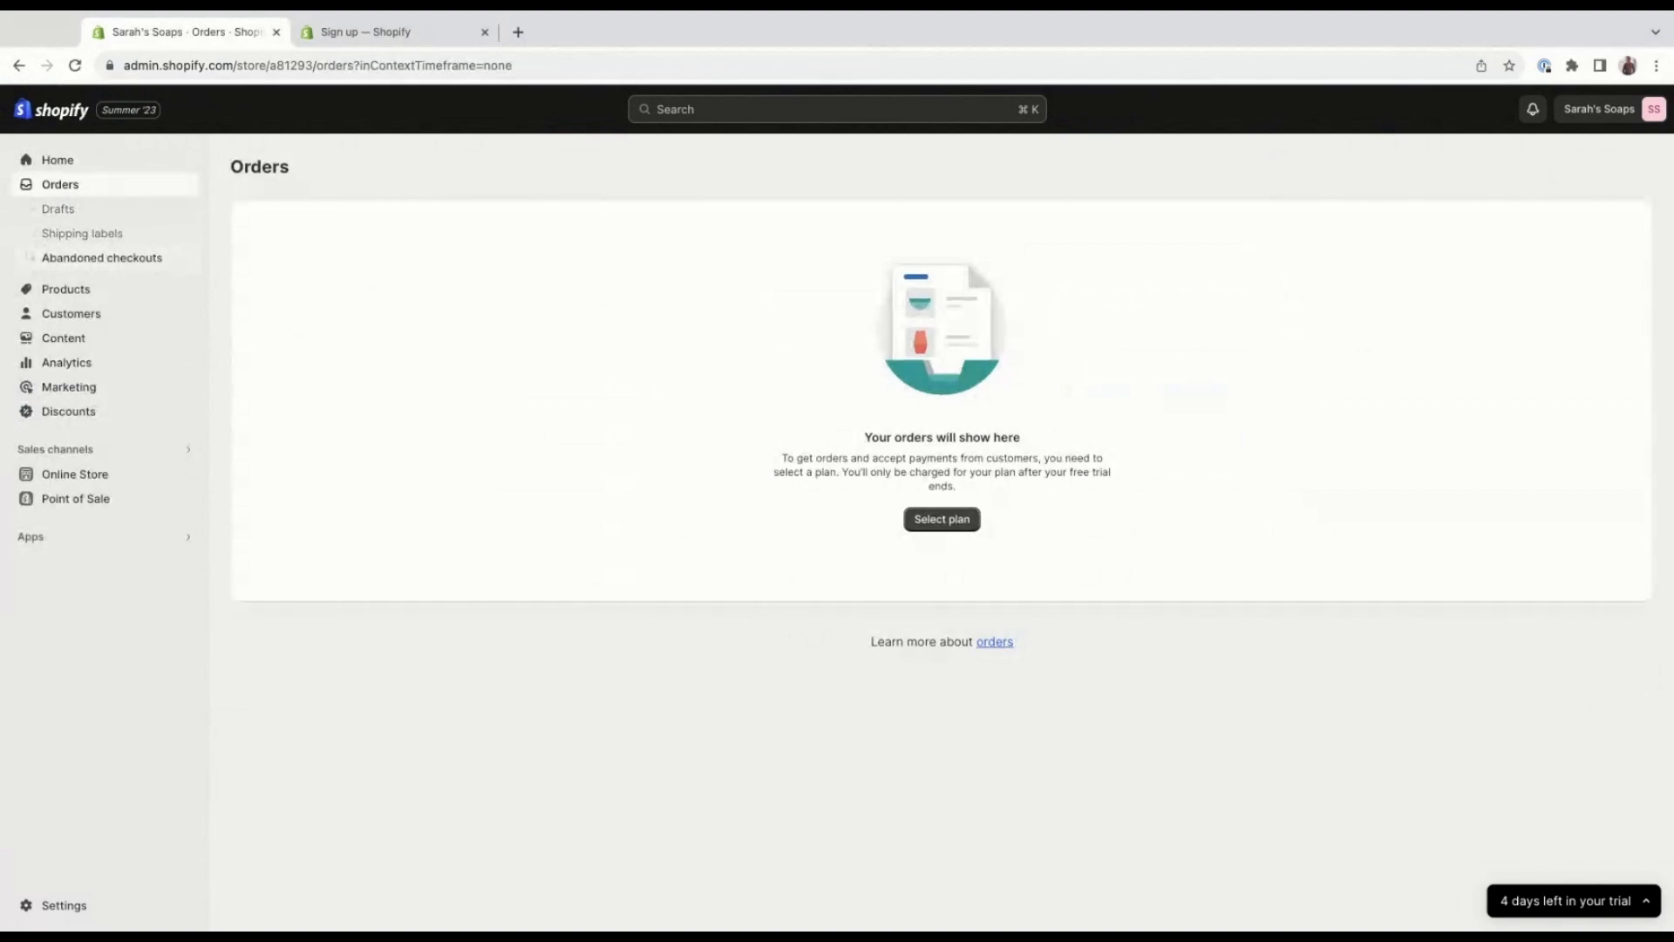
click(144, 286)
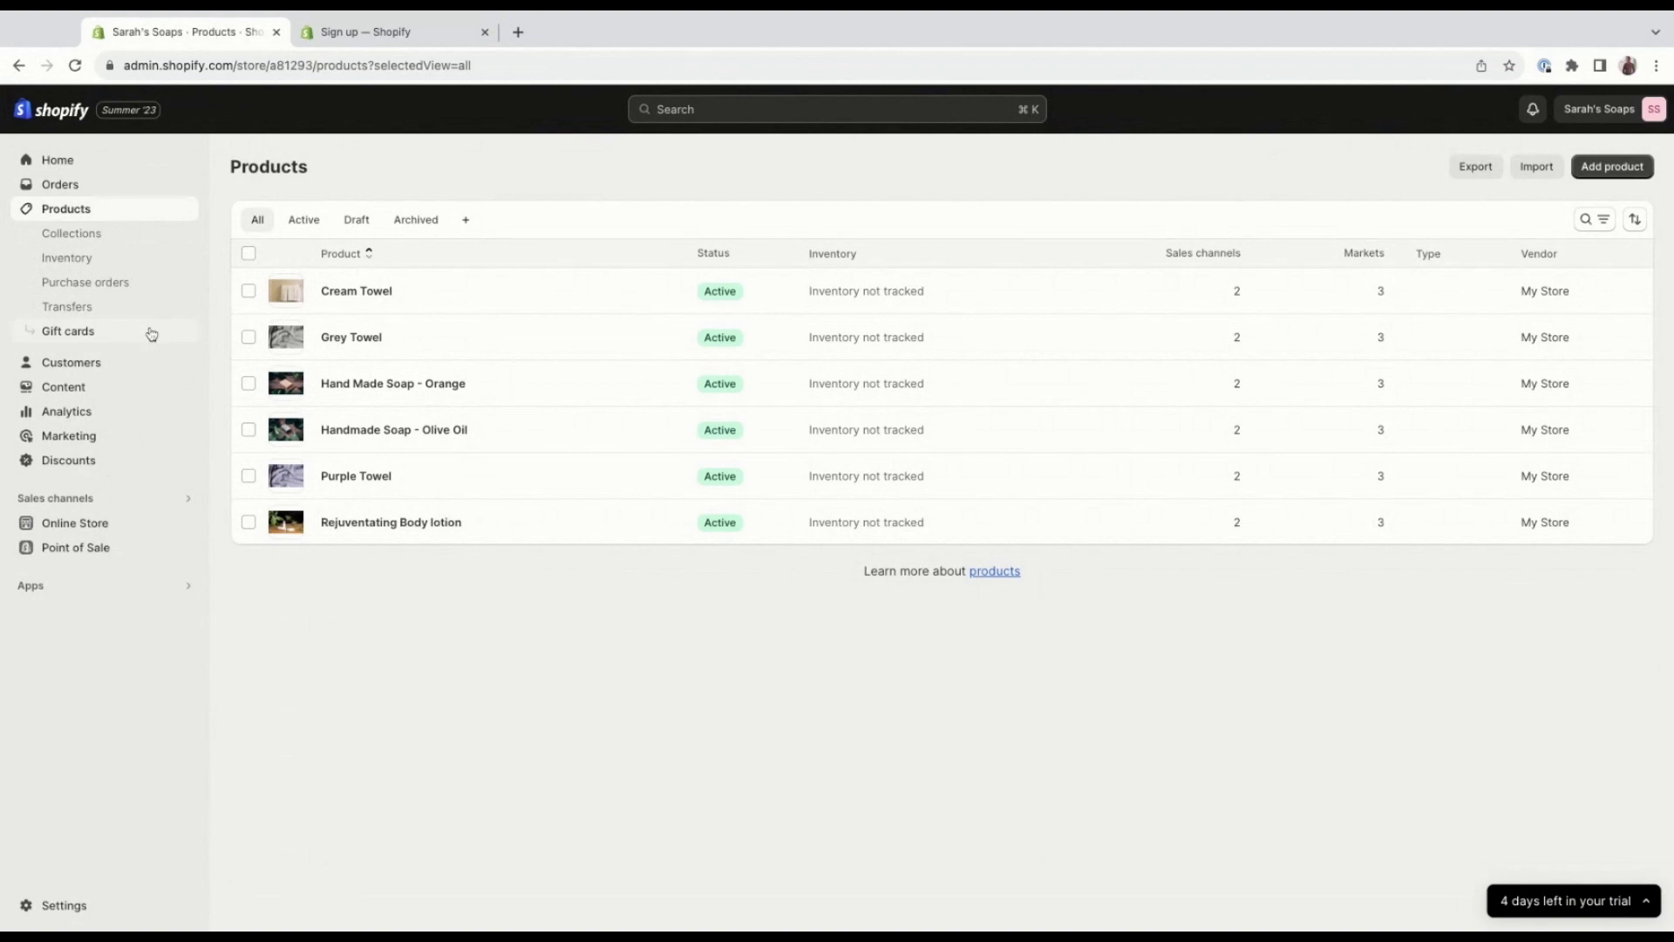
View the store's customers and customer segments, and the content section's metaobjects and files.
click(150, 362)
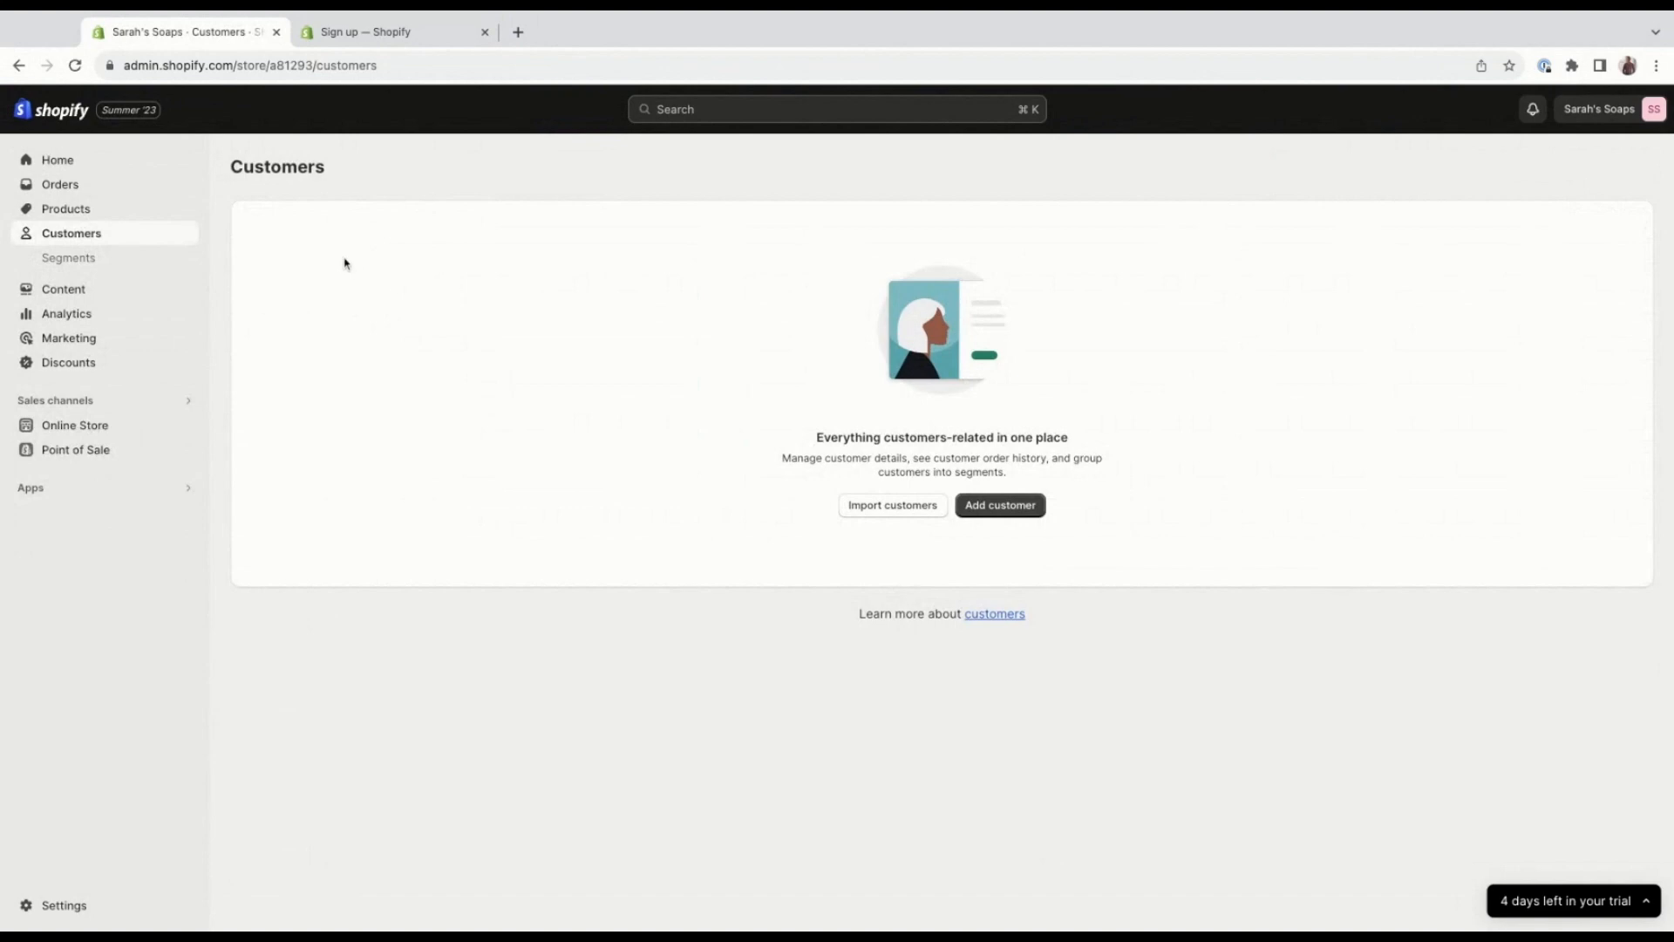
click(177, 259)
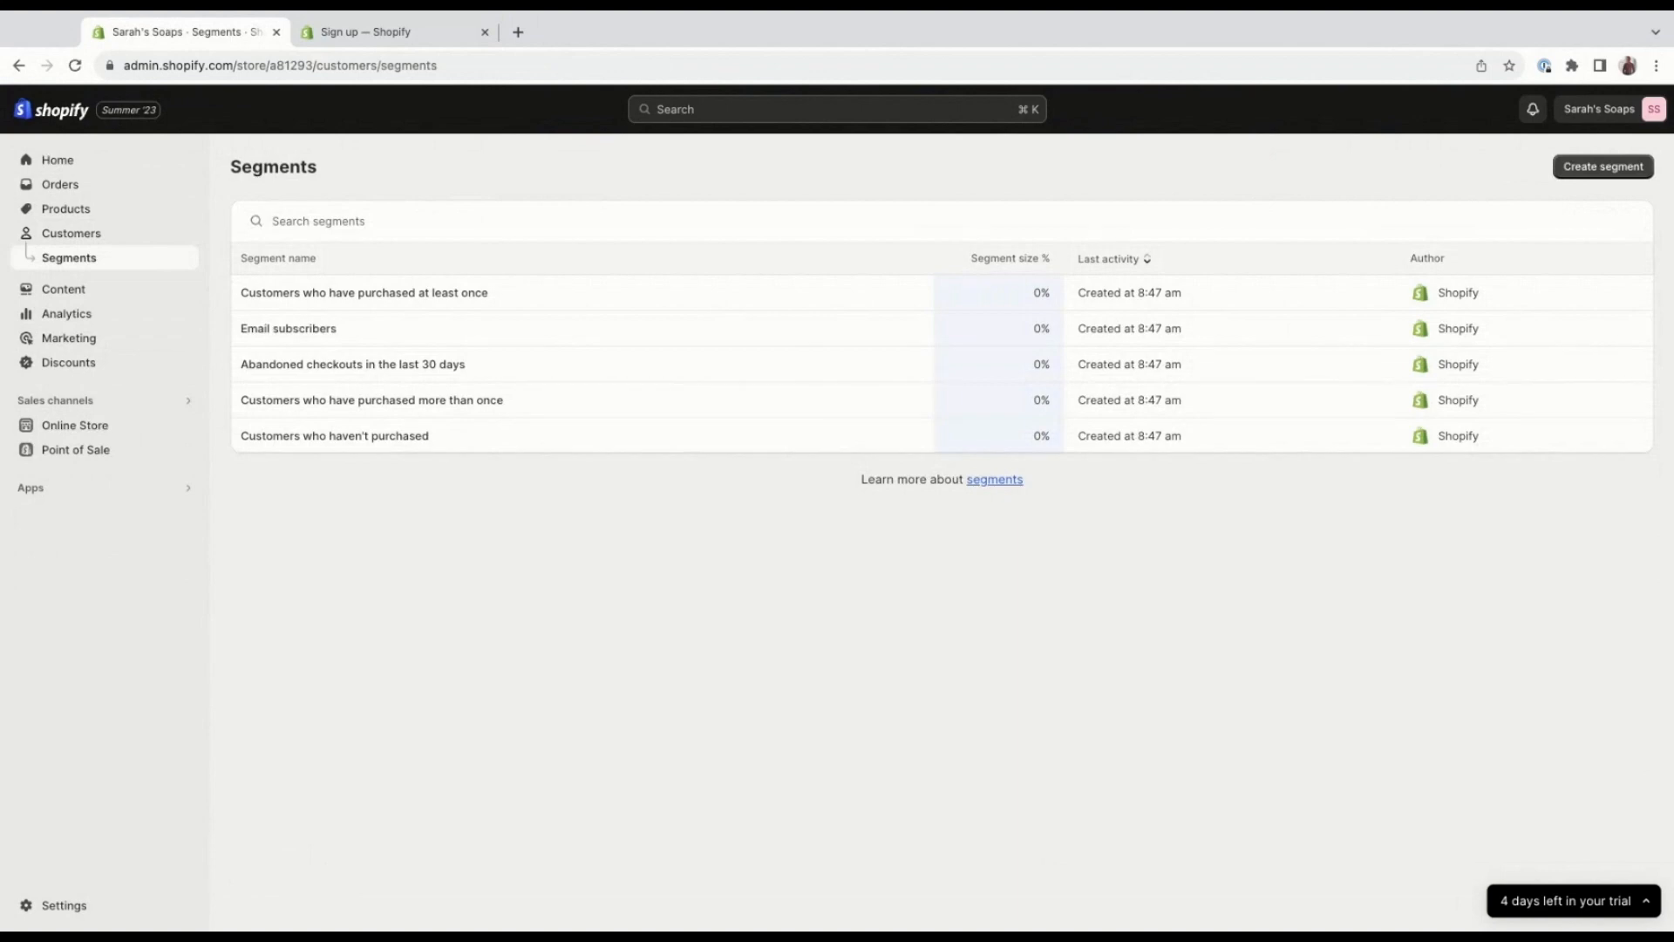
click(150, 287)
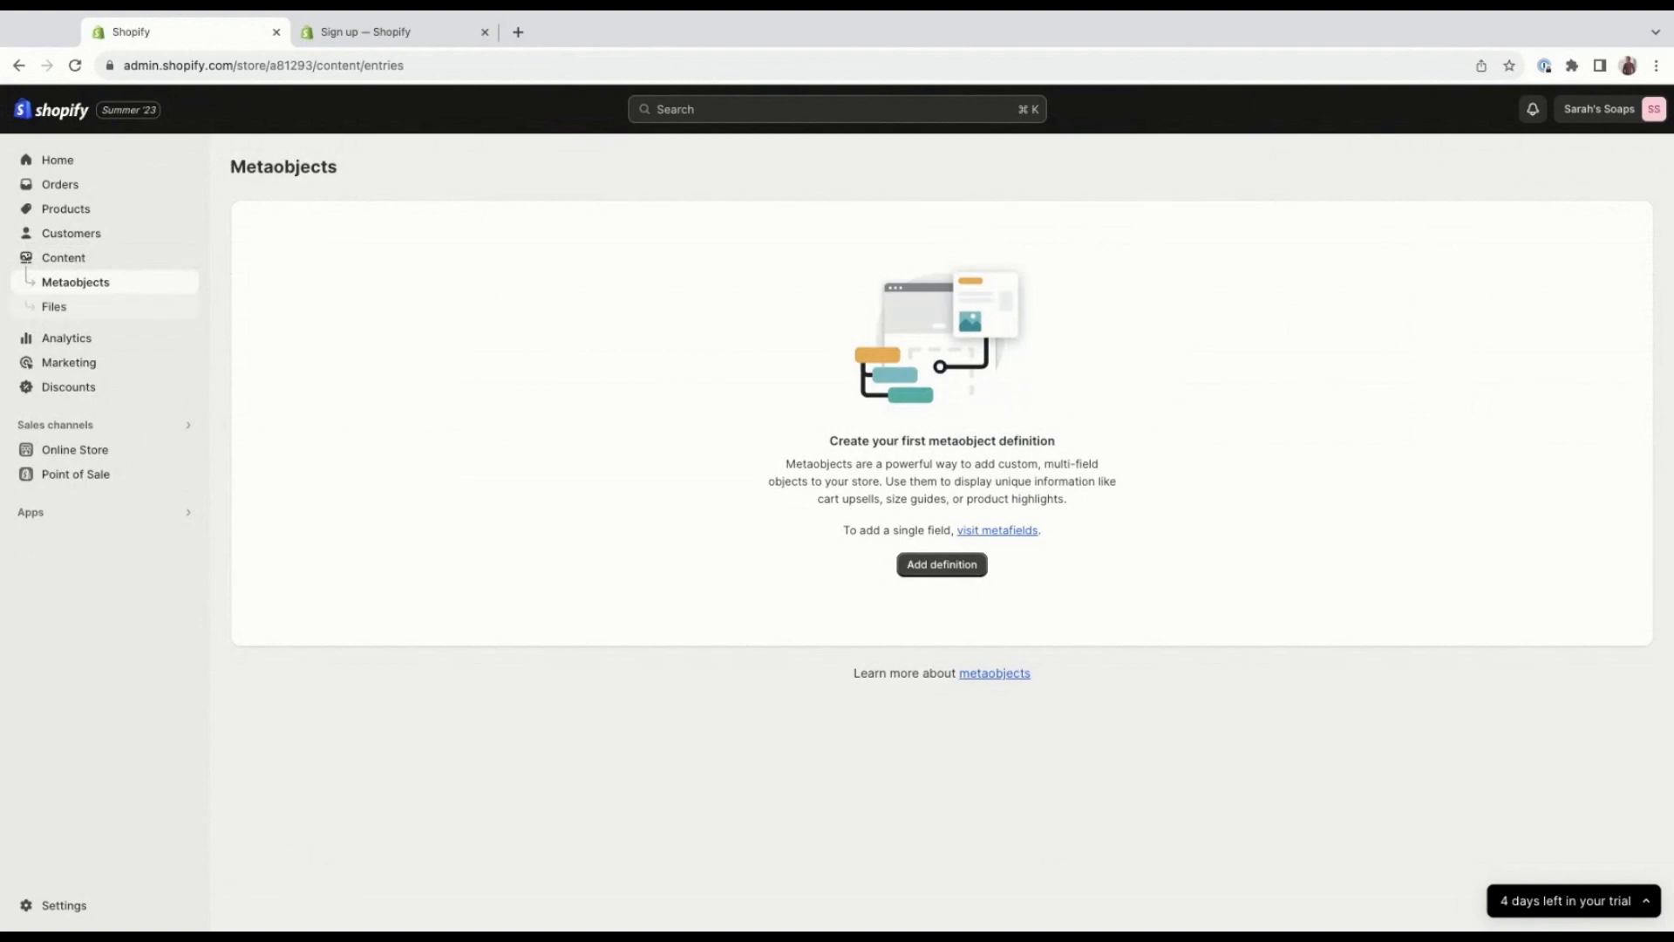
click(54, 307)
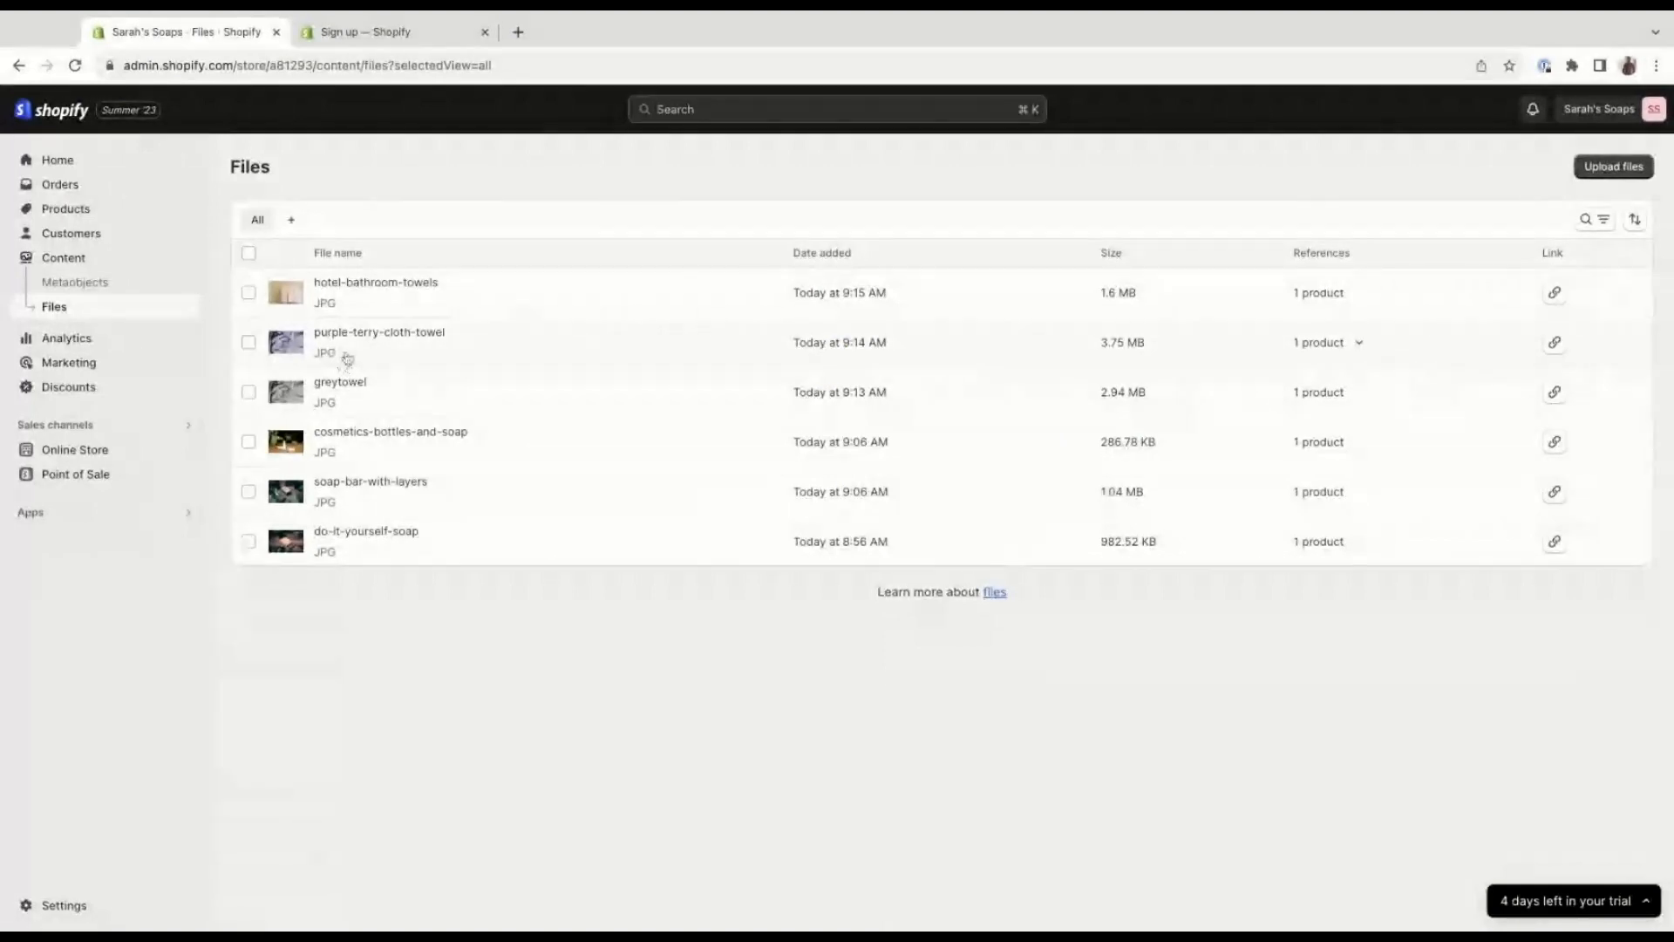
Examine the analytics dashboard's cards for sales, orders, conversion rate, top products and sessions.
click(149, 342)
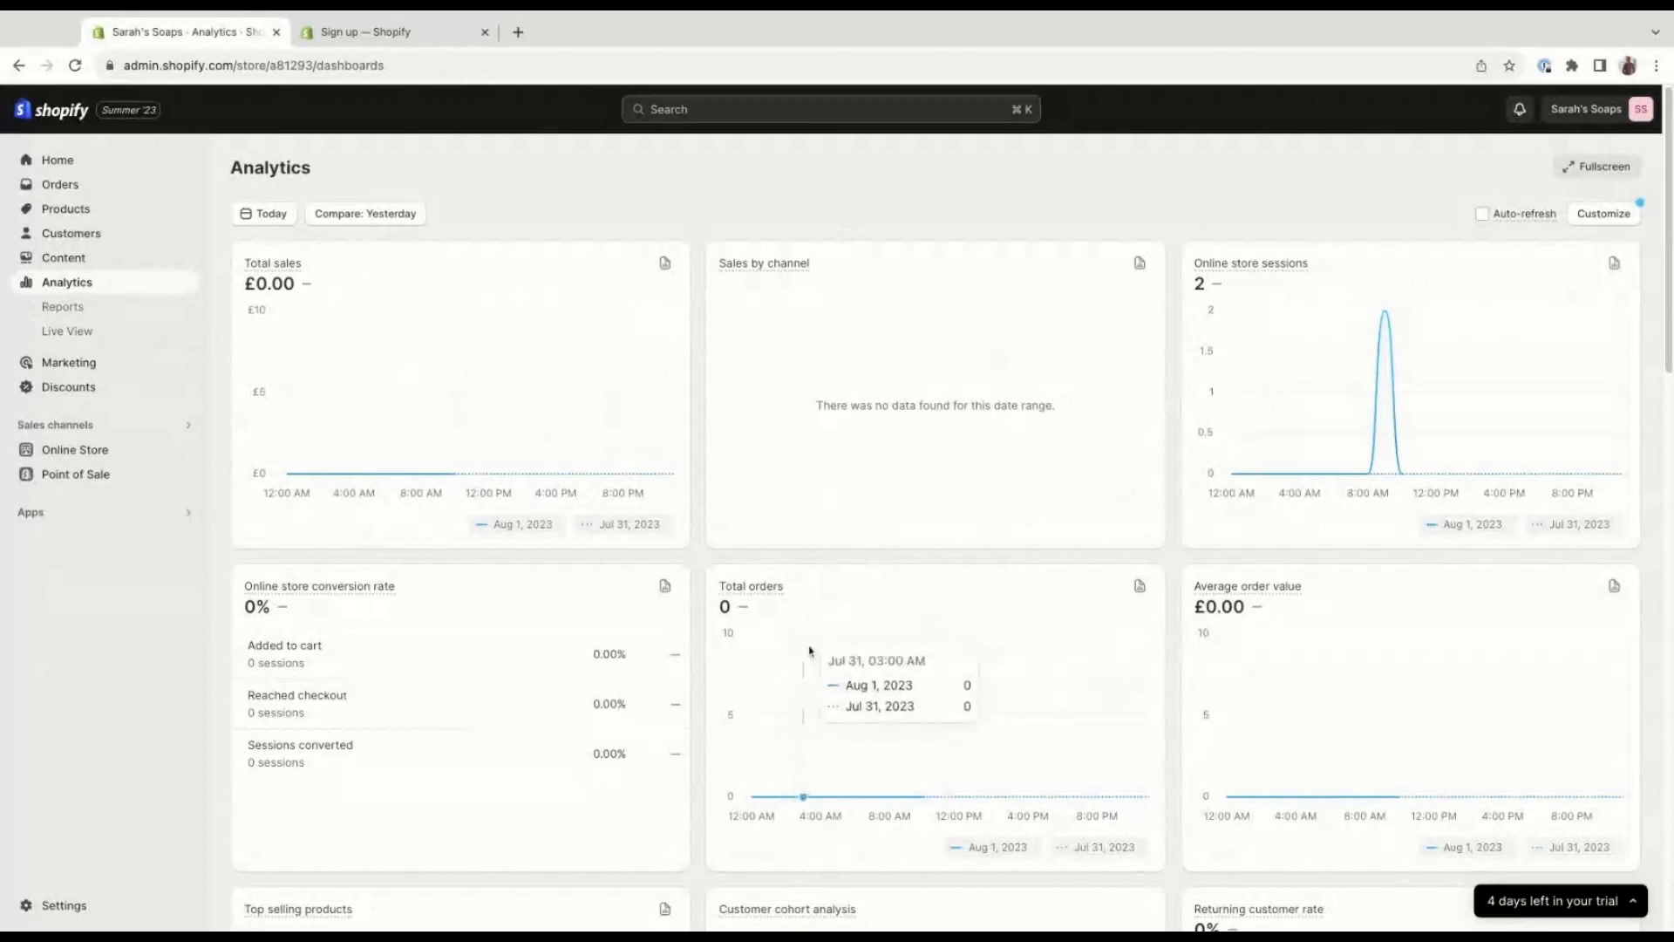
scroll(950, 626, down, 1)
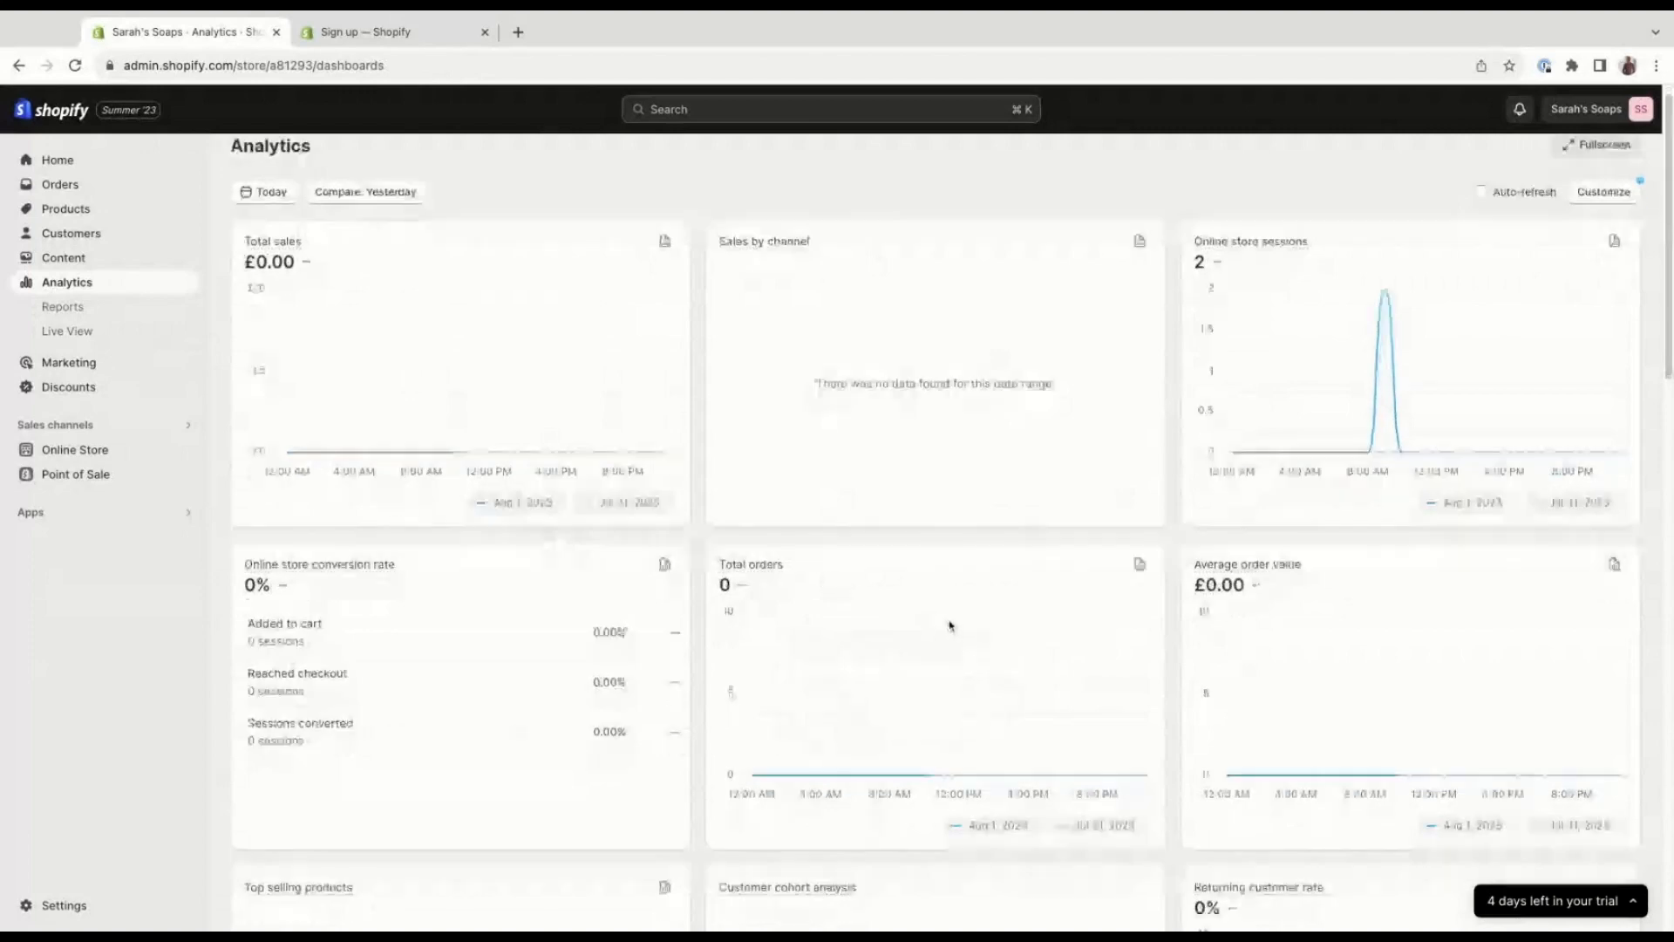
scroll(951, 625, down, 3)
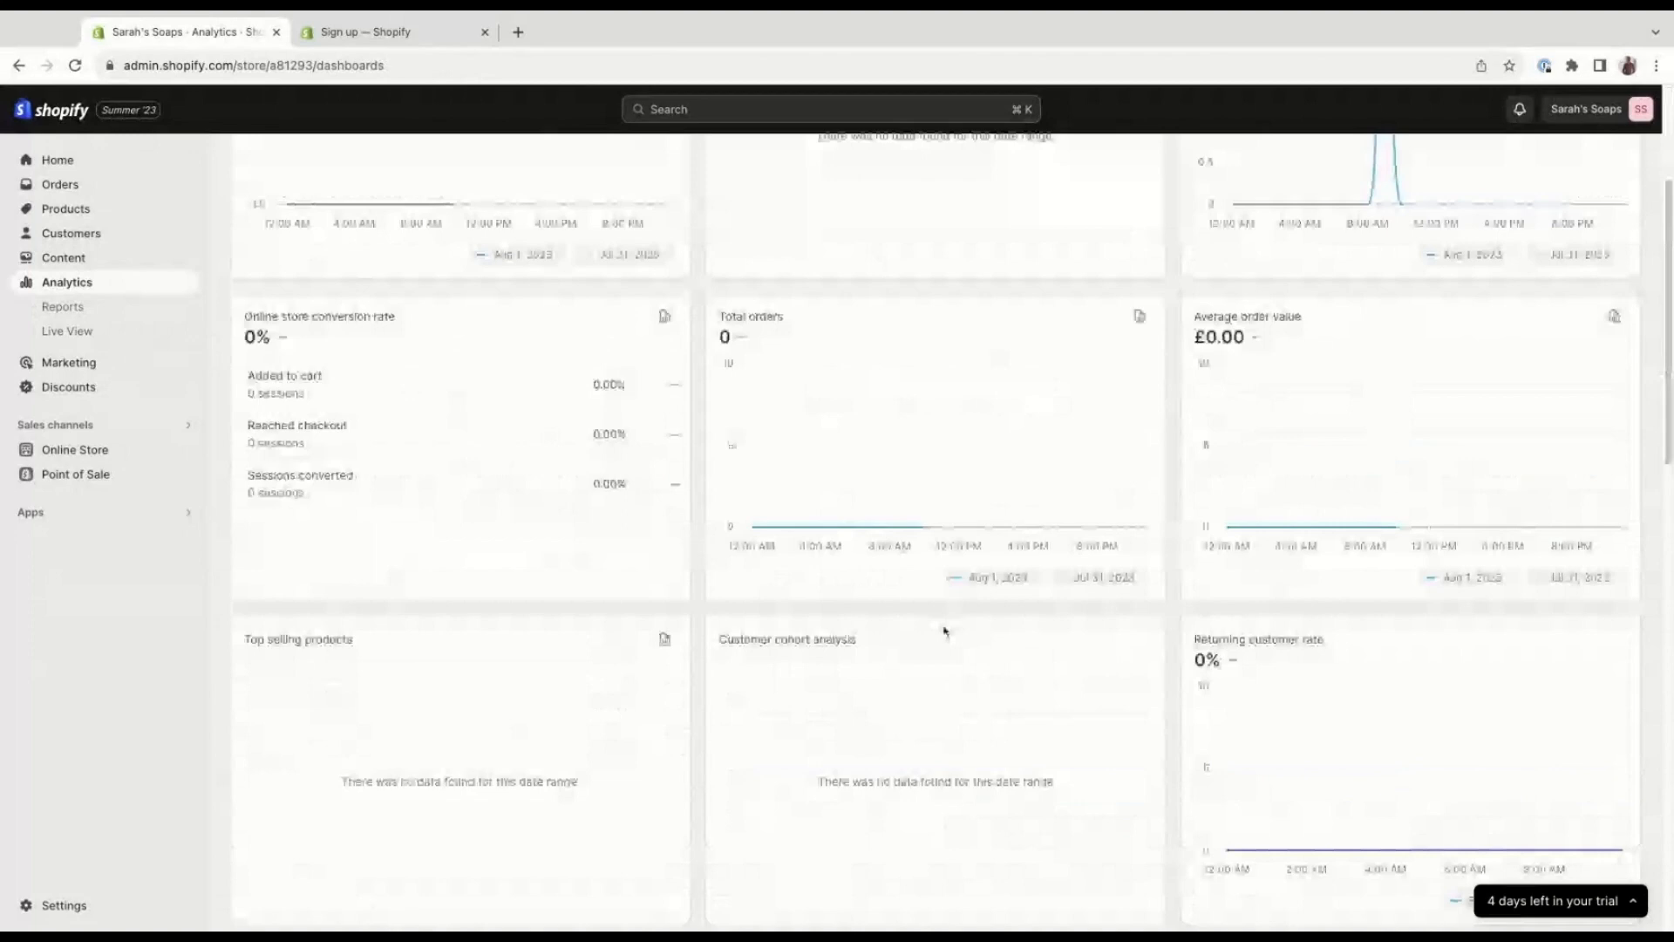
scroll(945, 632, down, 1)
scroll(924, 639, down, 1)
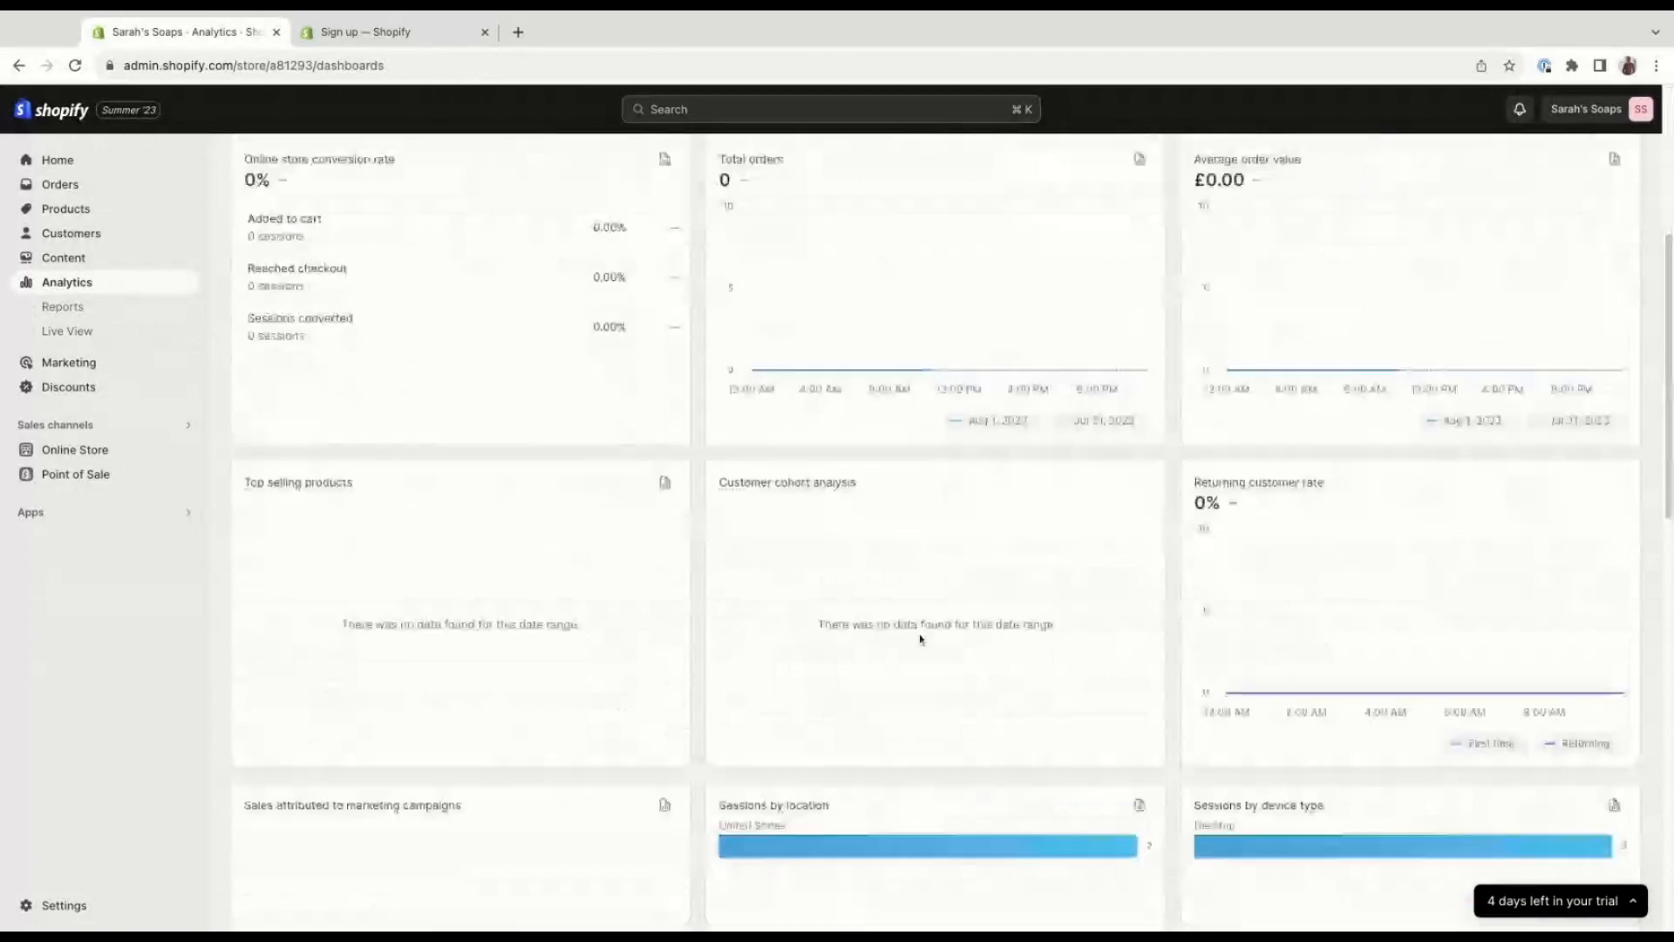
scroll(920, 639, down, 2)
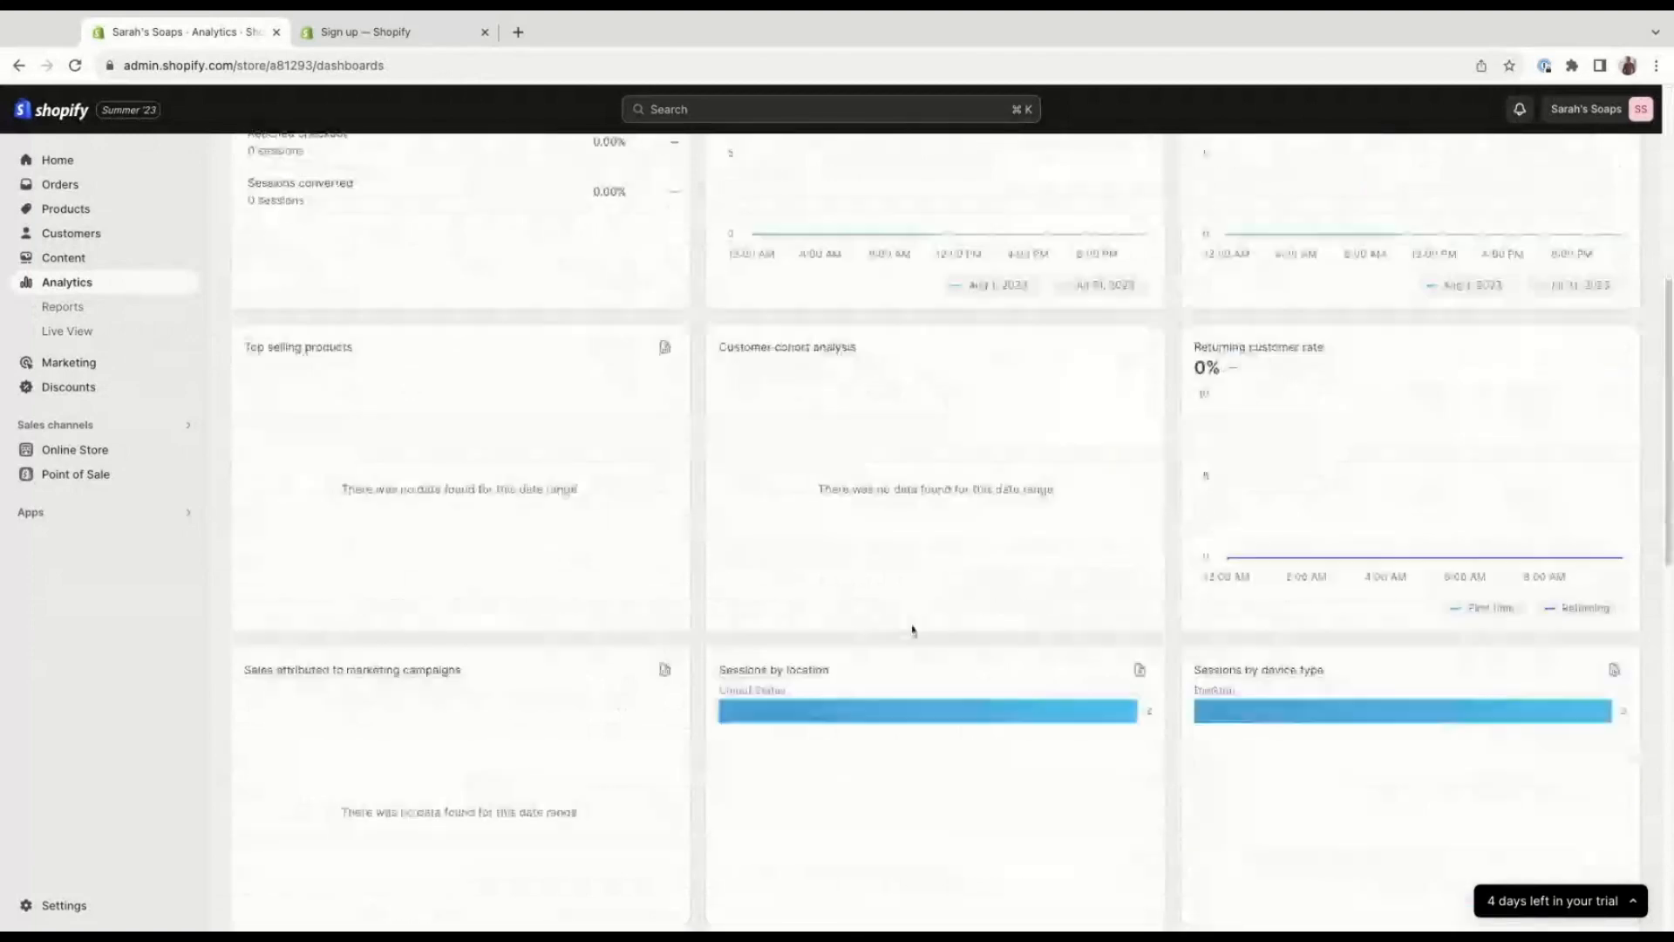
scroll(660, 519, up, 5)
scroll(659, 519, up, 1)
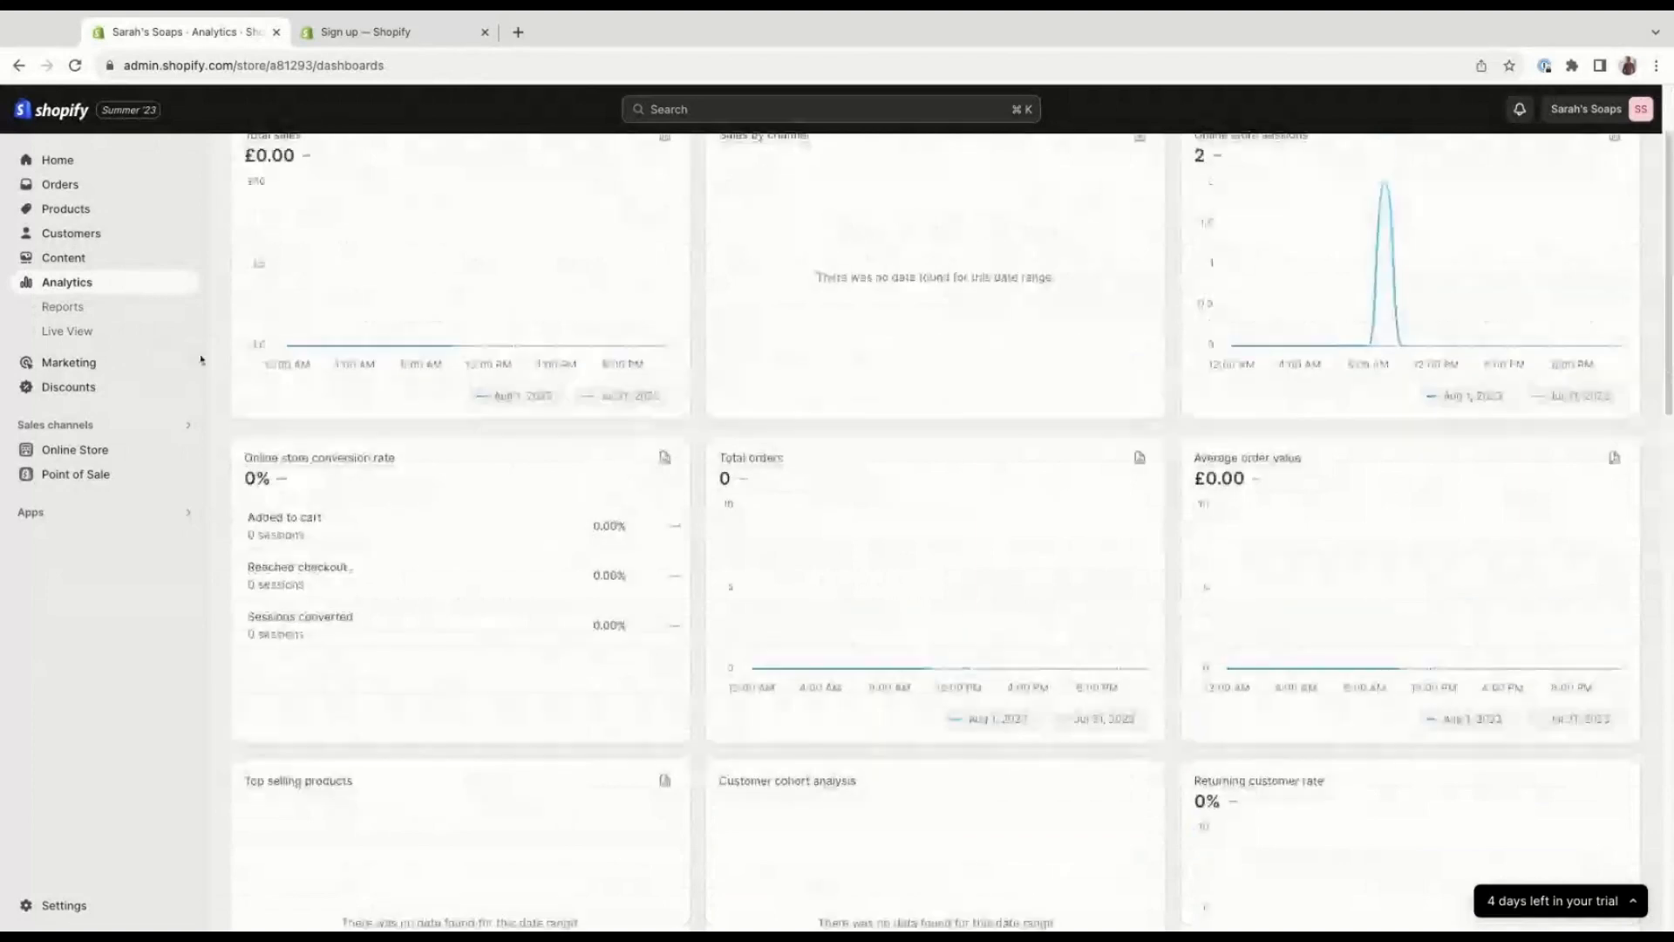
Look through the list of analytics reports and view the store's live visitor activity.
click(137, 311)
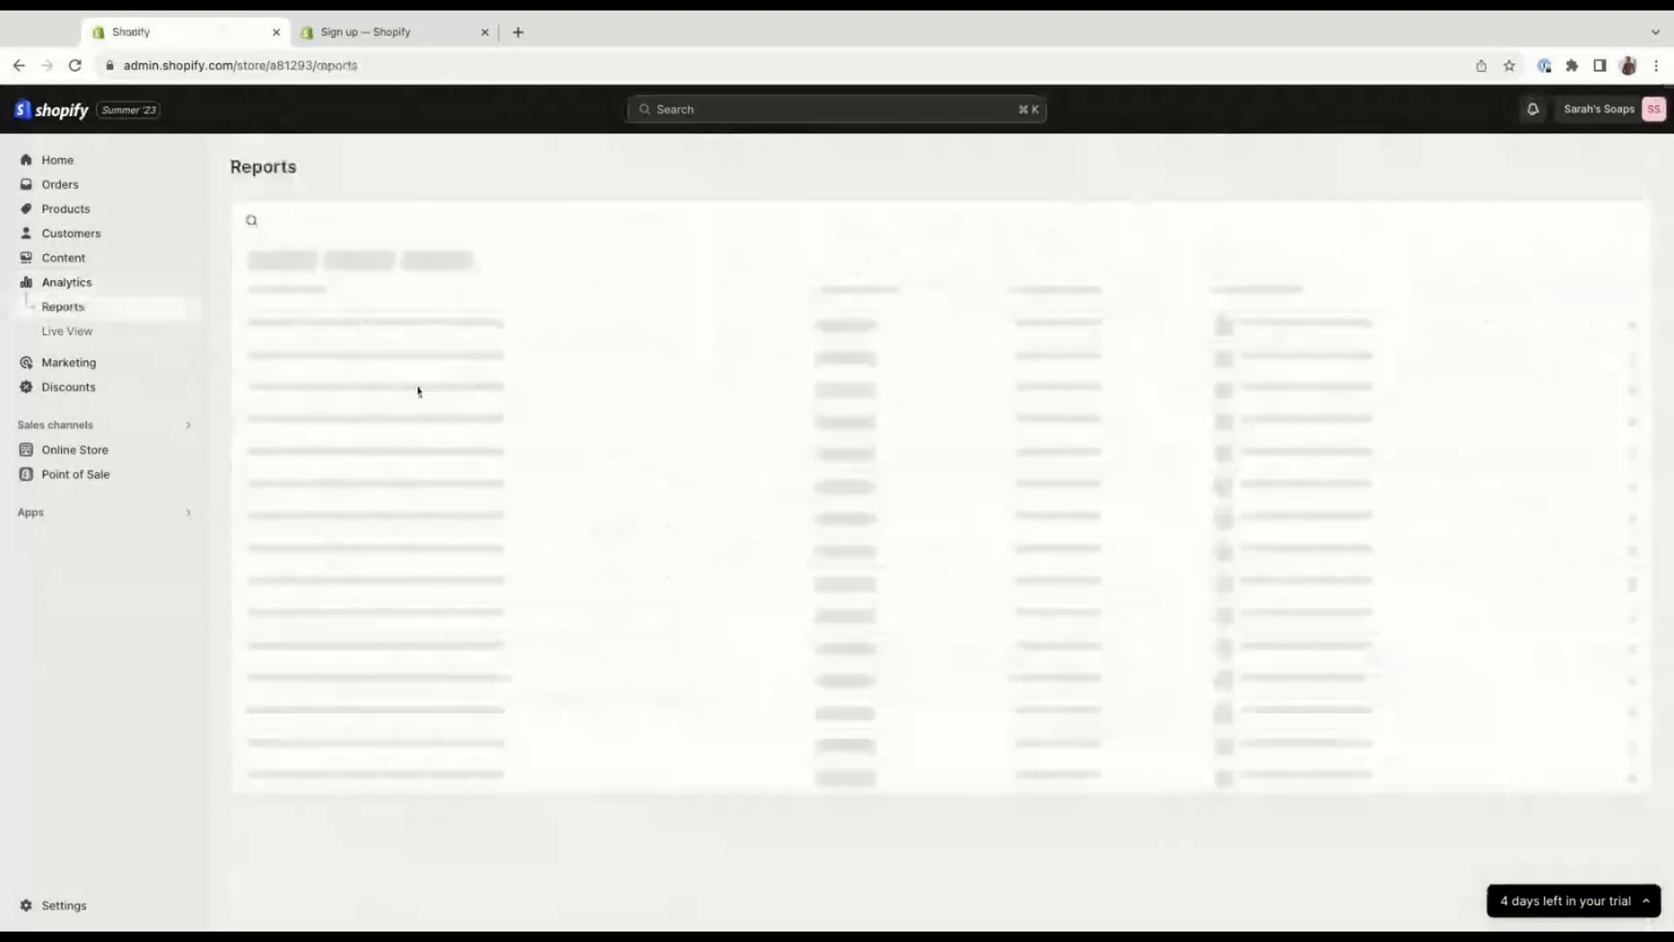
scroll(594, 536, down, 2)
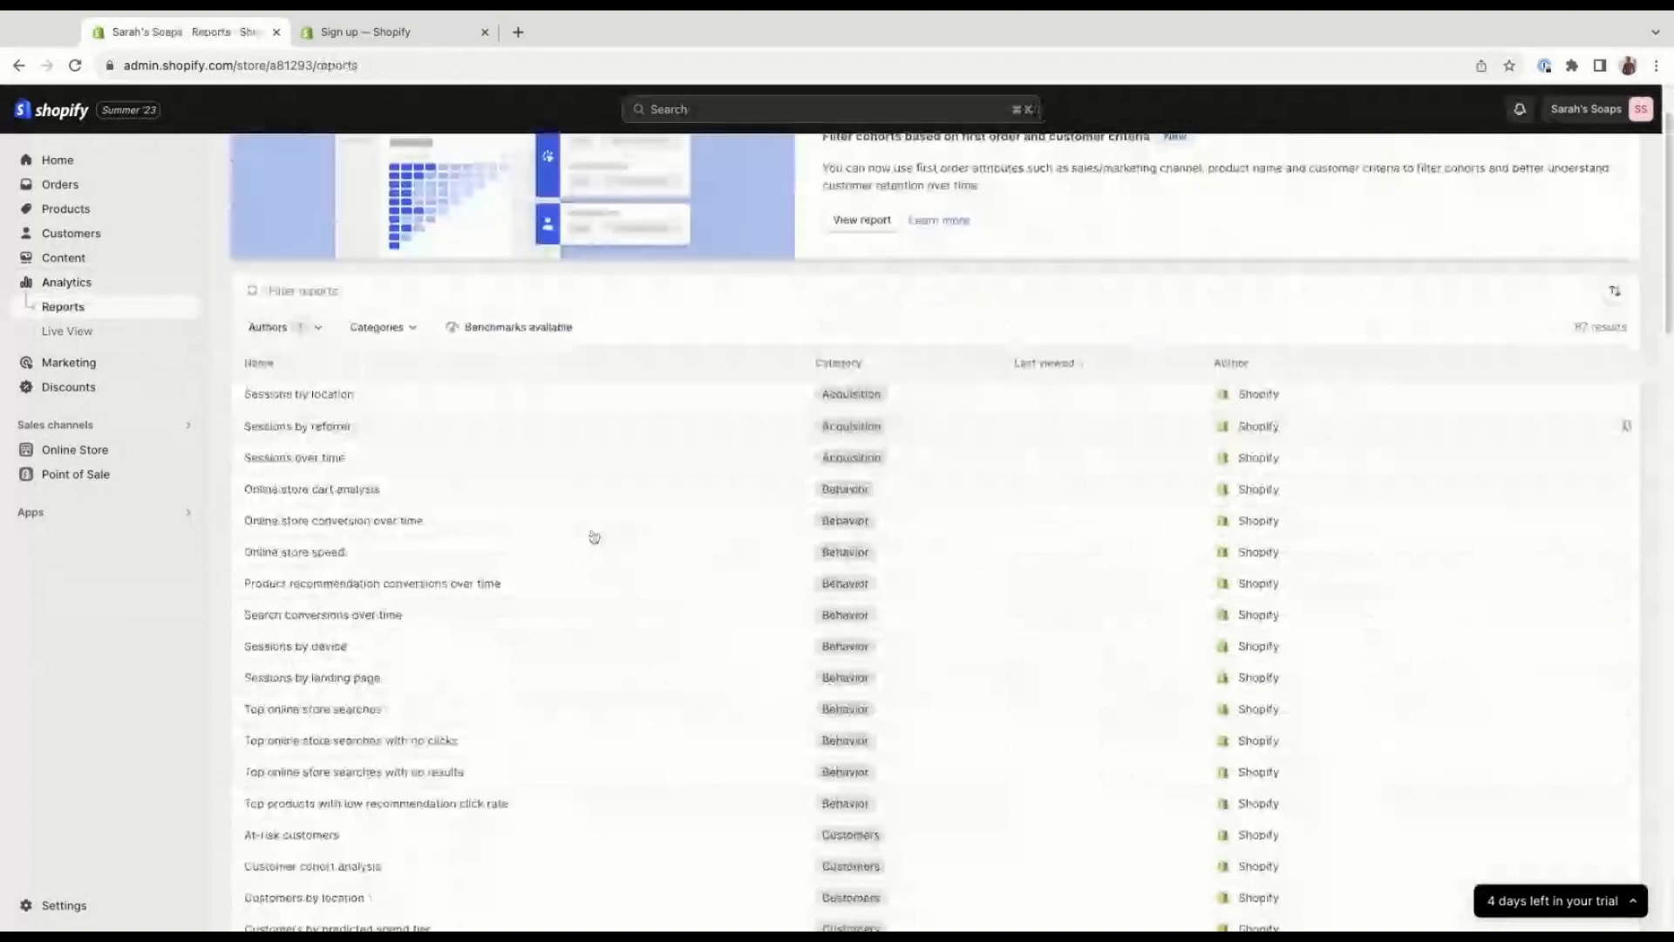
scroll(594, 536, down, 1)
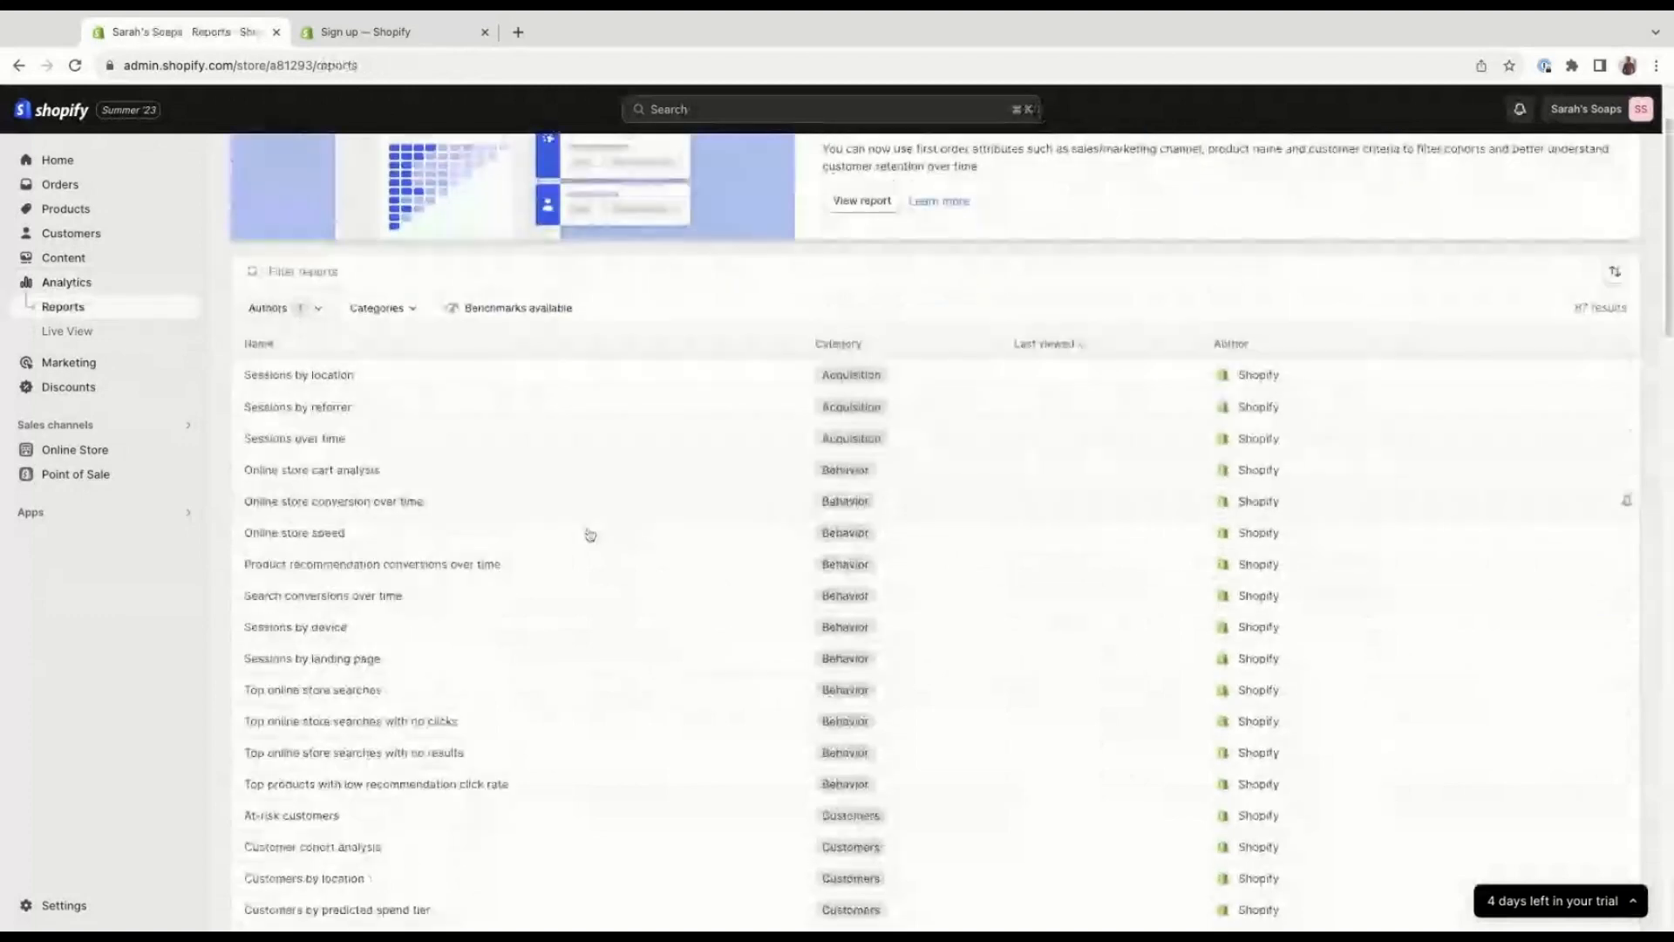
scroll(589, 535, down, 1)
click(67, 331)
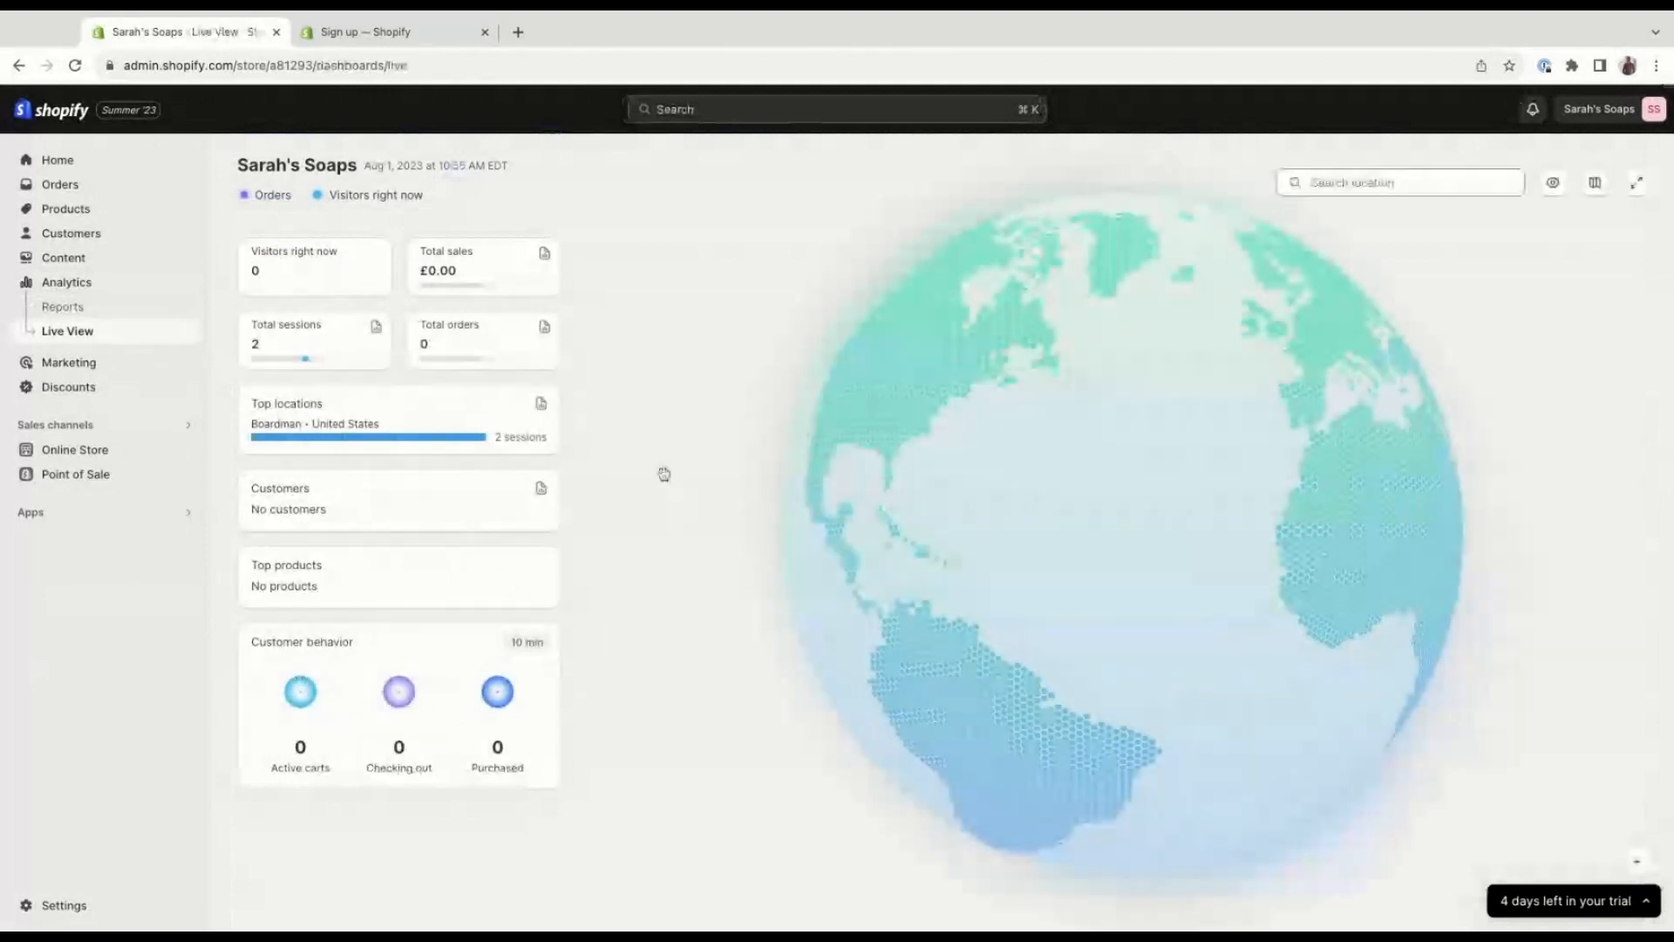
Review the marketing overview with its campaigns and automations, and view the store's discounts.
click(129, 362)
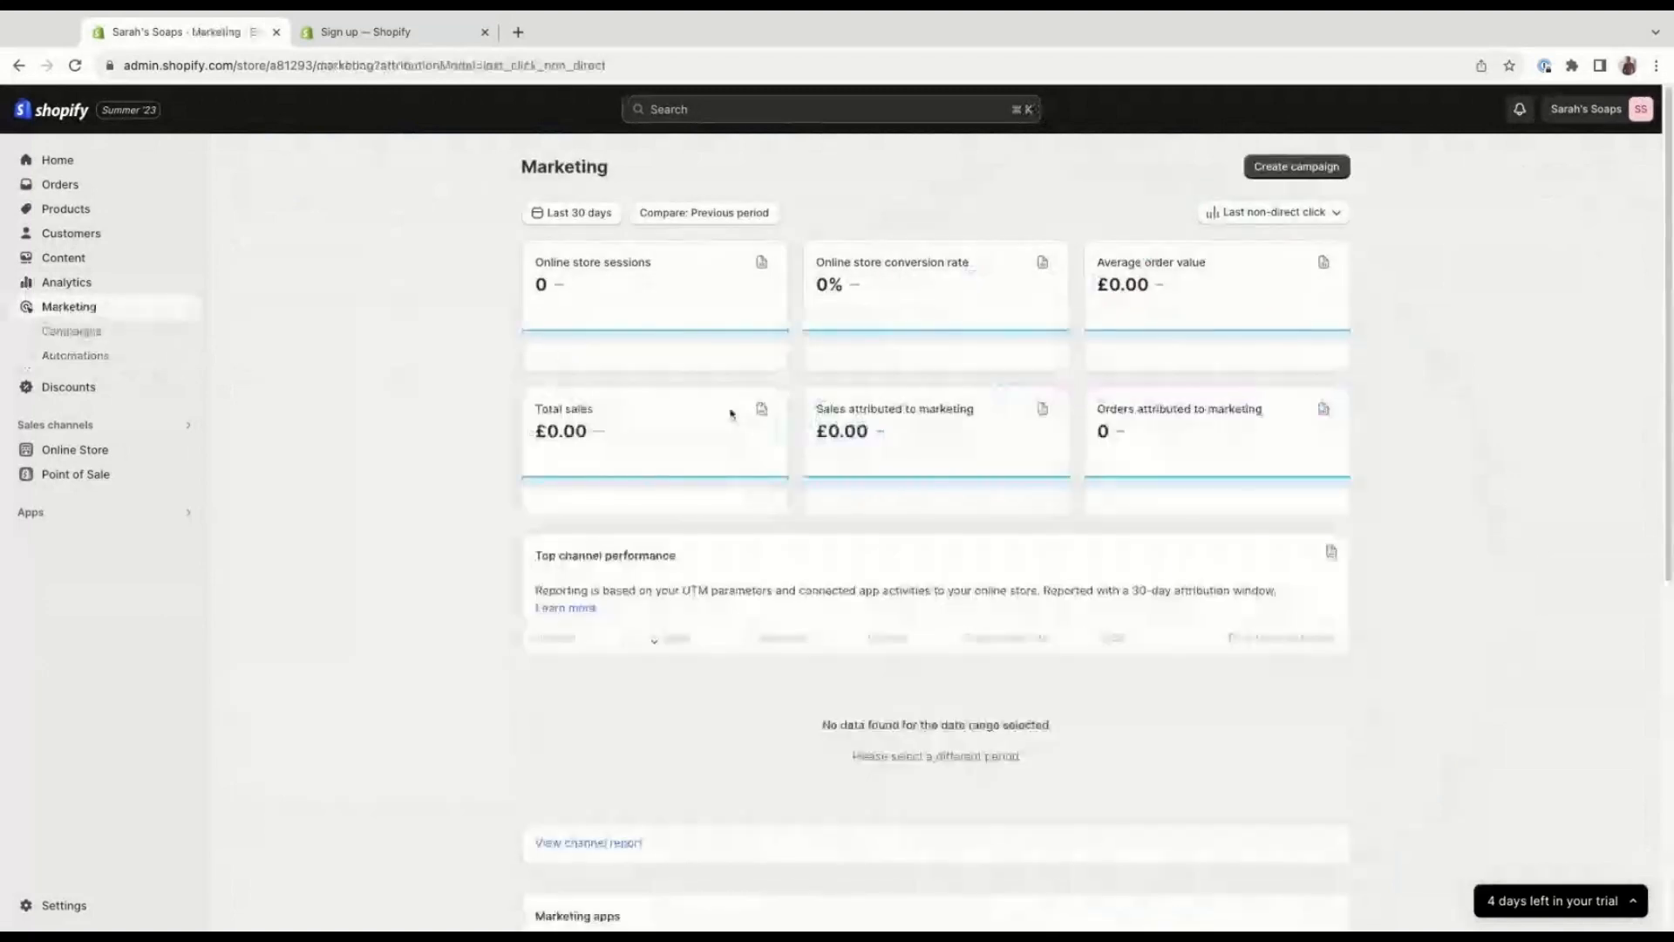
scroll(446, 508, down, 1)
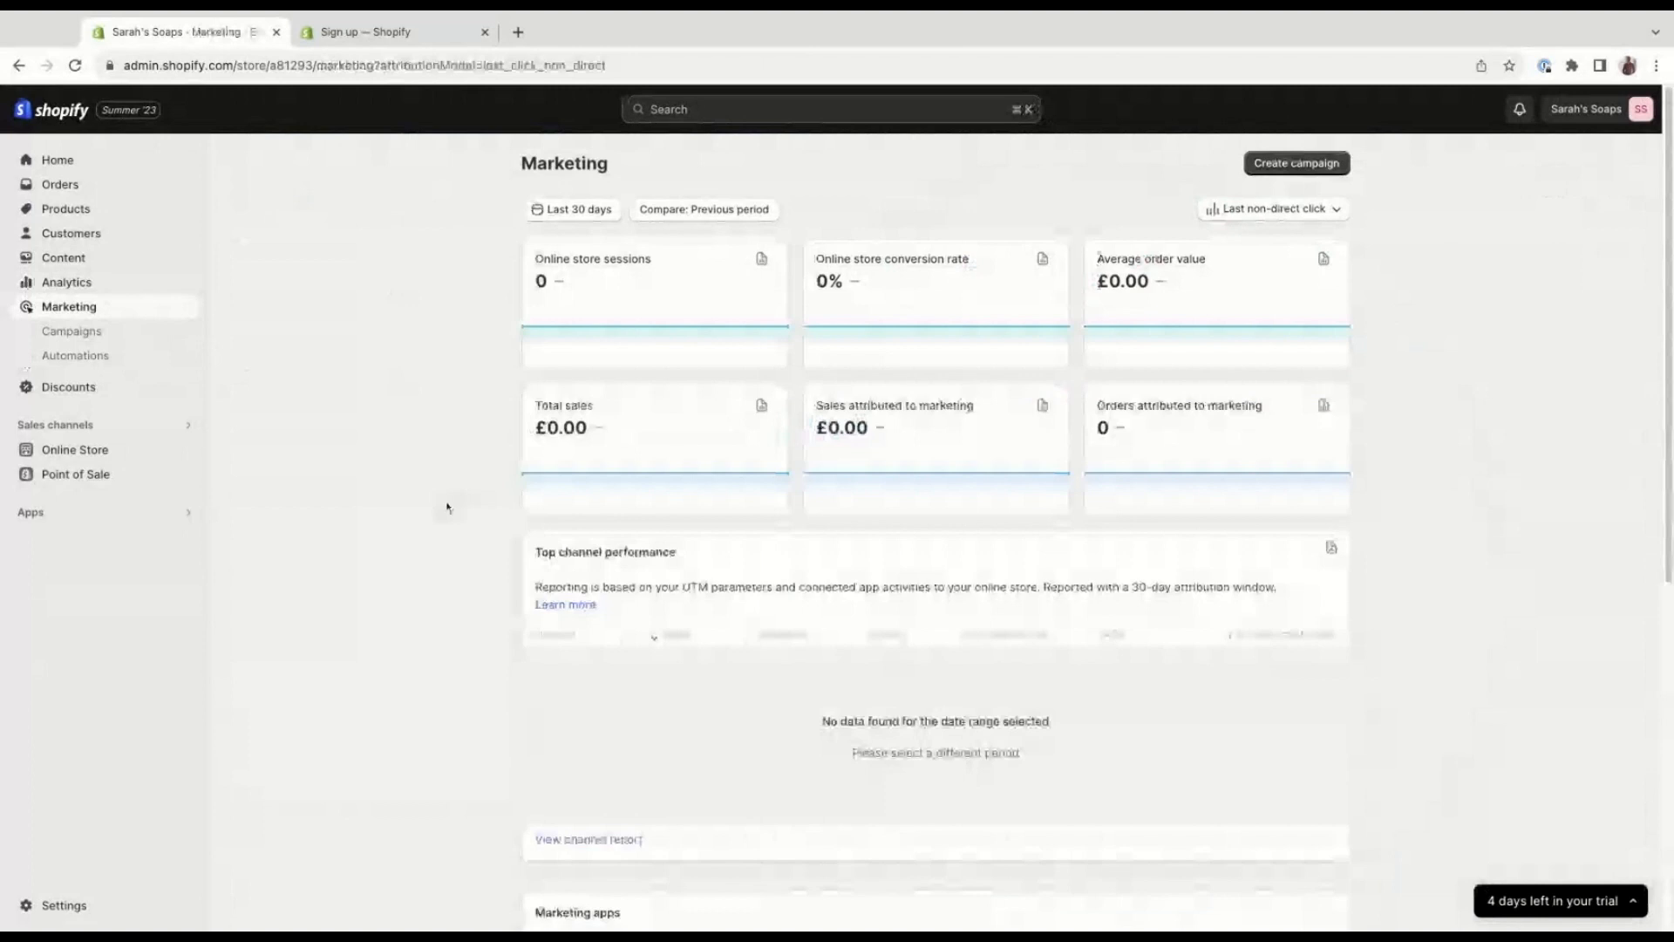
scroll(447, 504, down, 1)
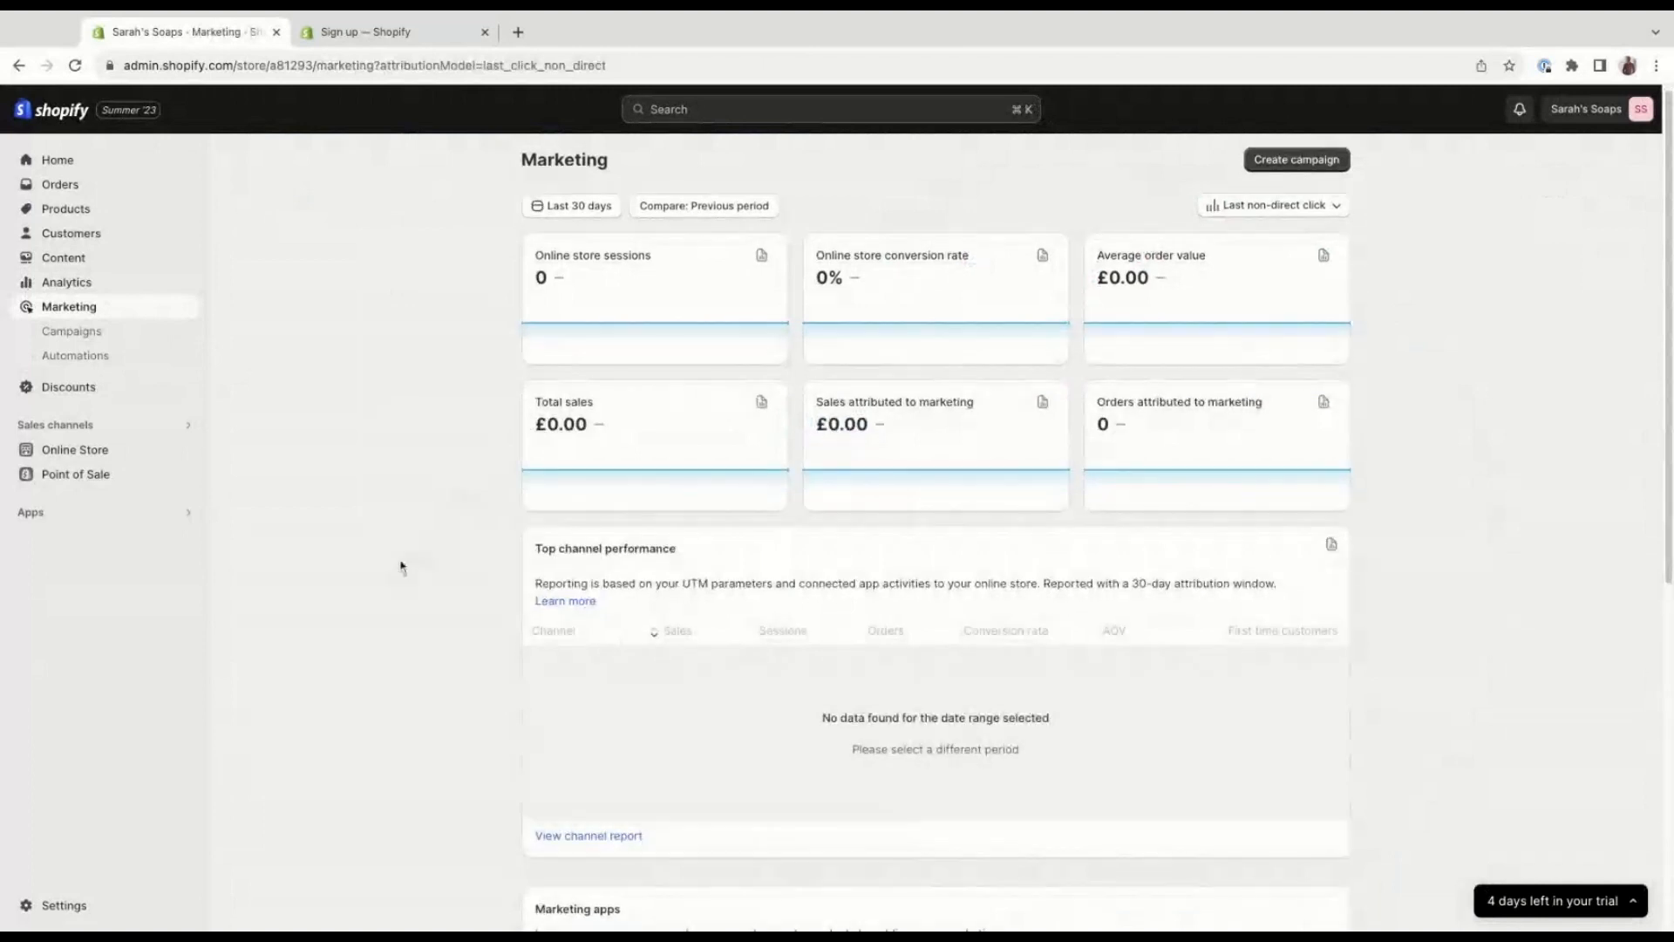
click(128, 343)
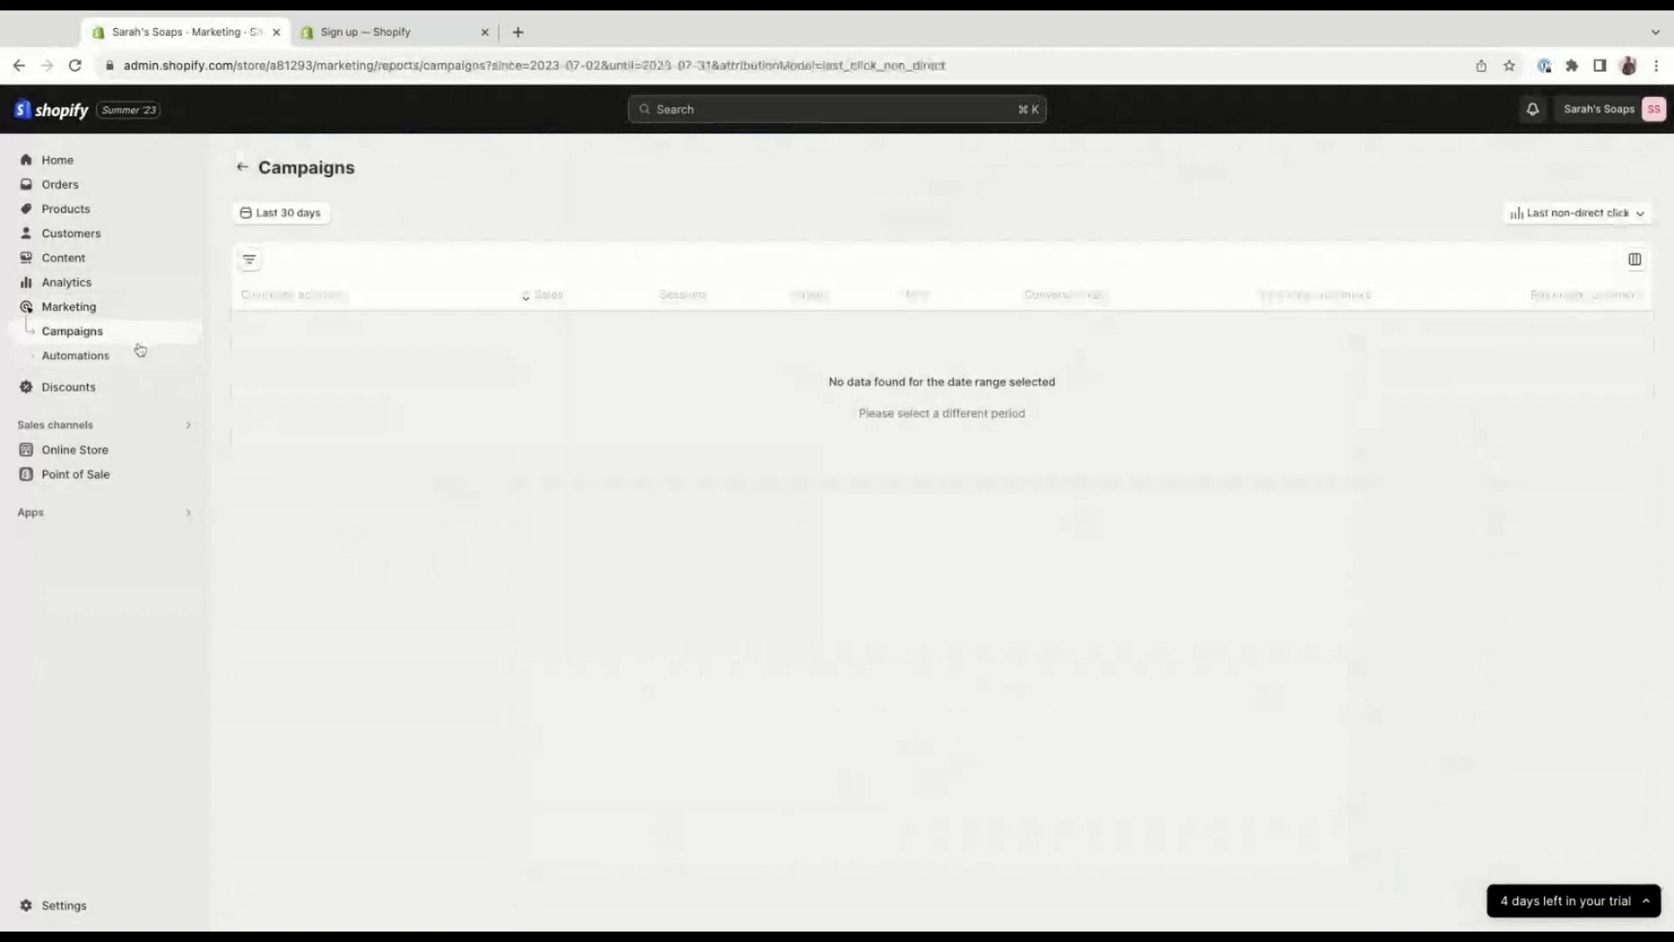
click(145, 358)
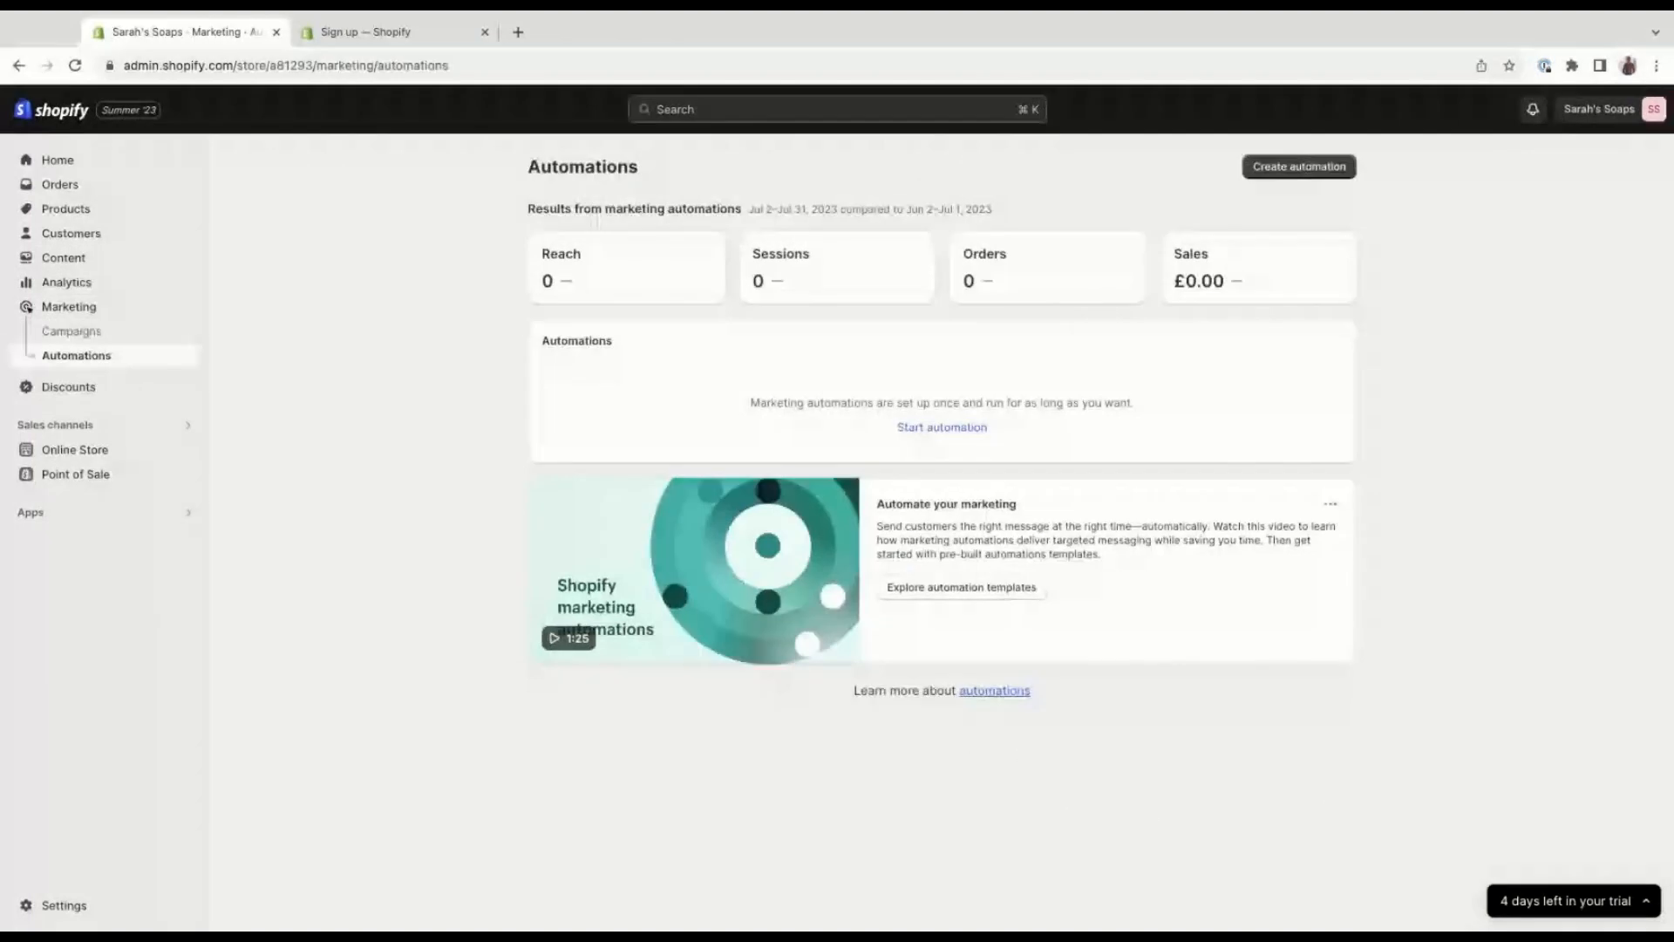
click(150, 385)
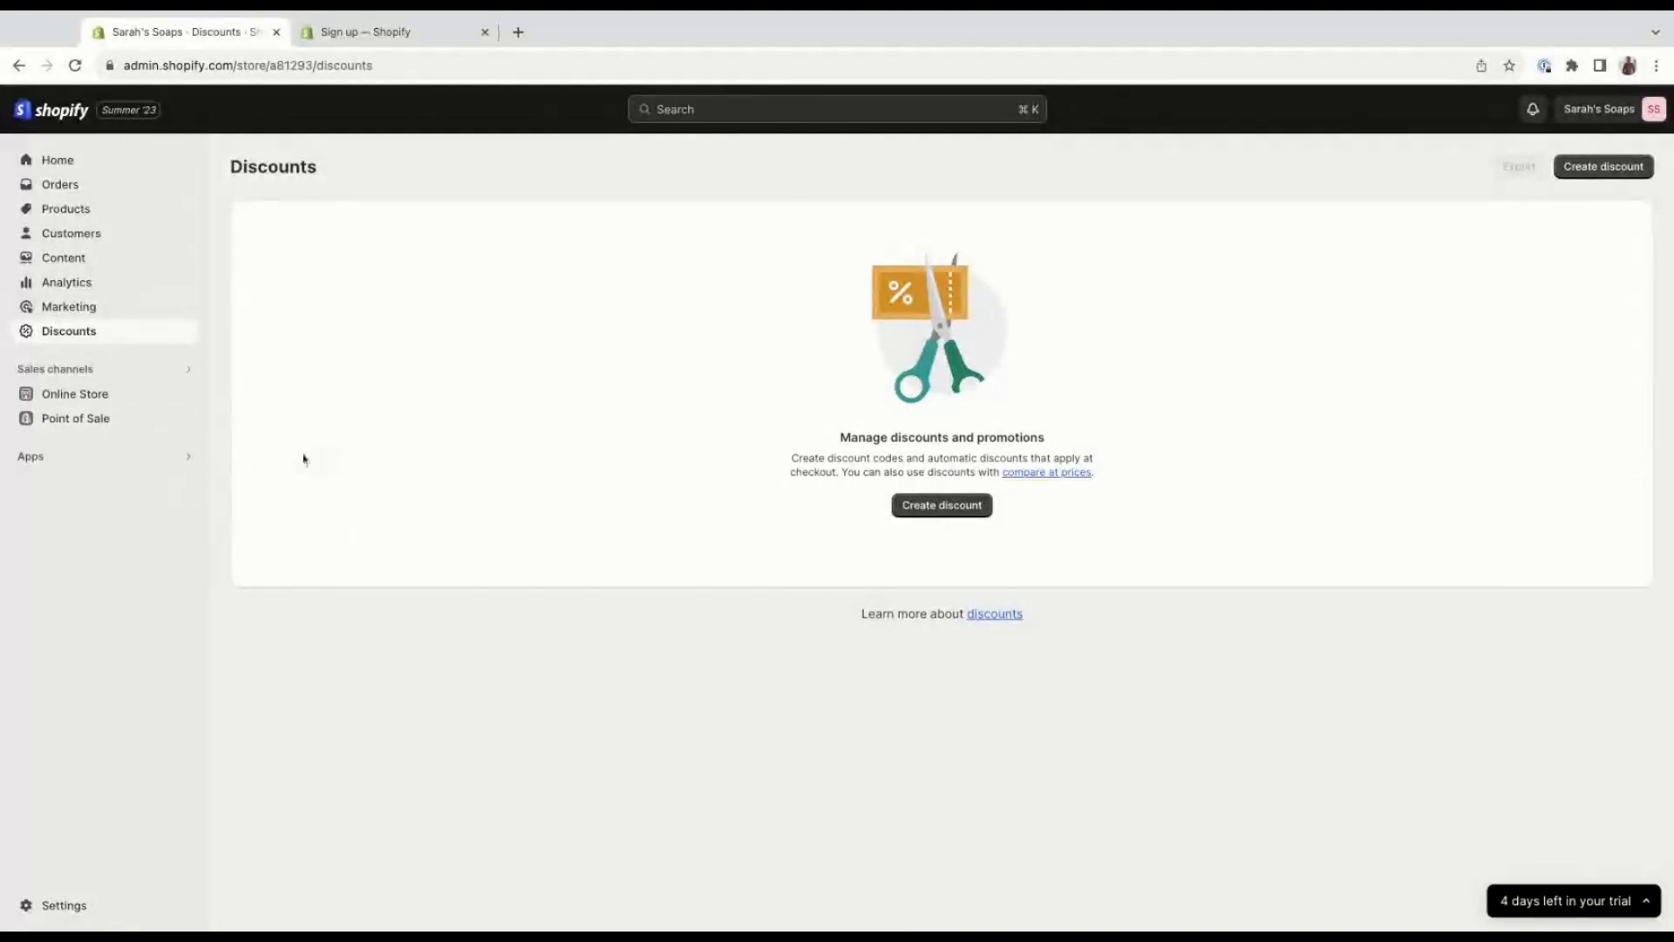
Look through the online store's themes, blog posts, pages, navigation menus and preferences.
click(150, 394)
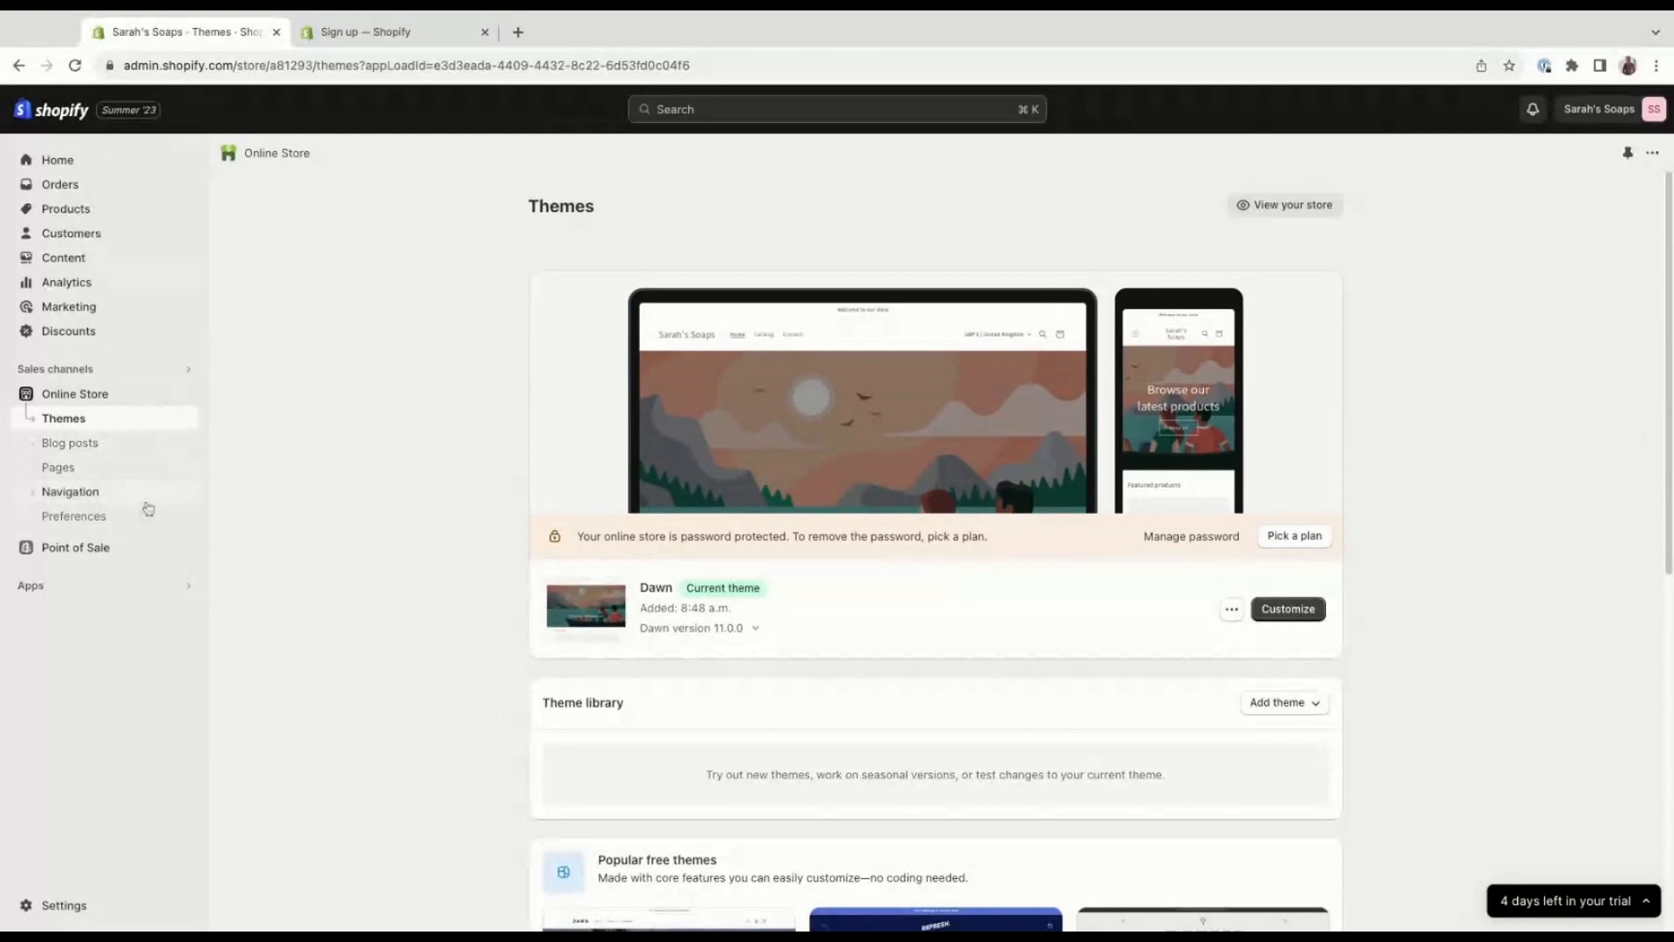
click(140, 451)
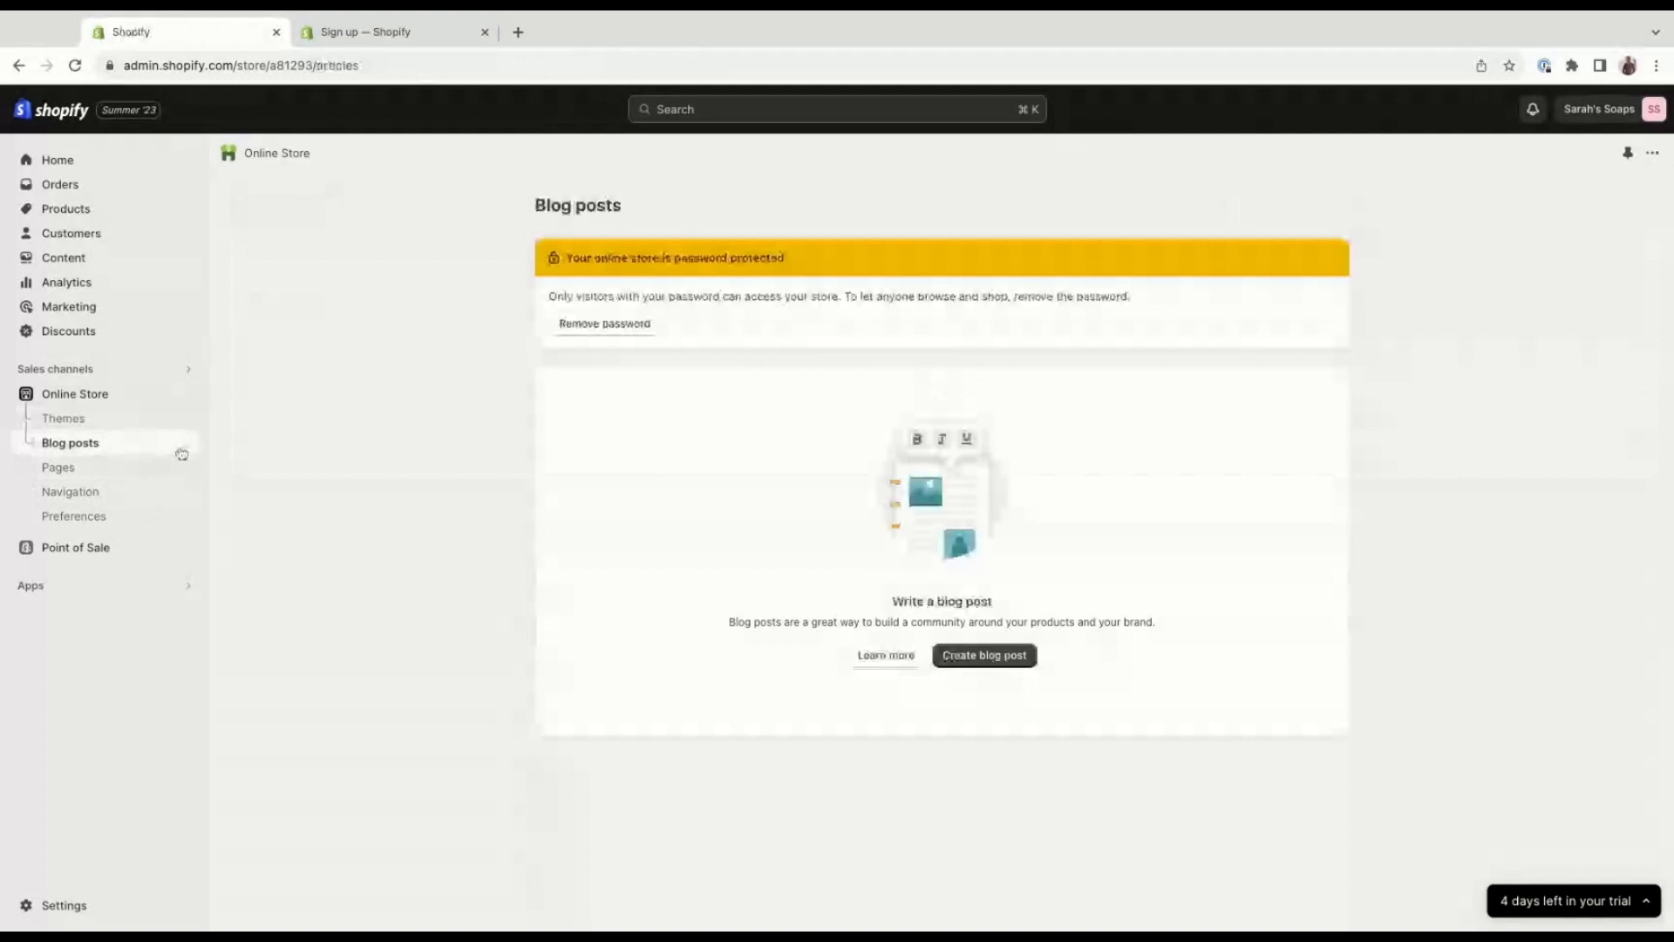
click(127, 465)
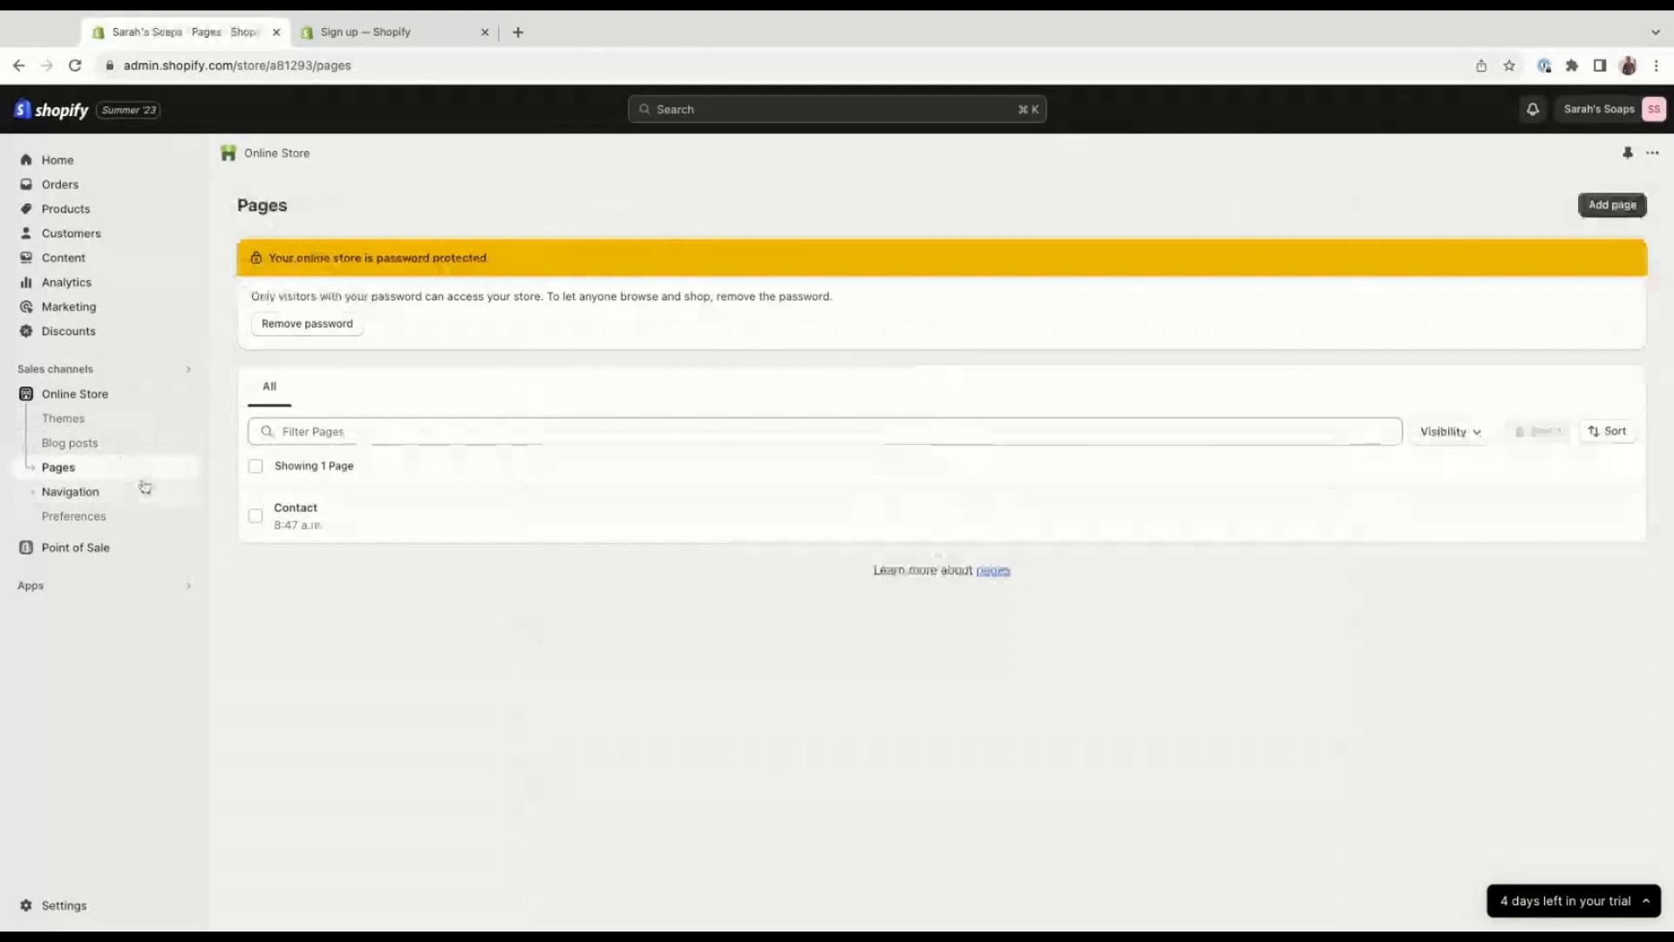
click(145, 487)
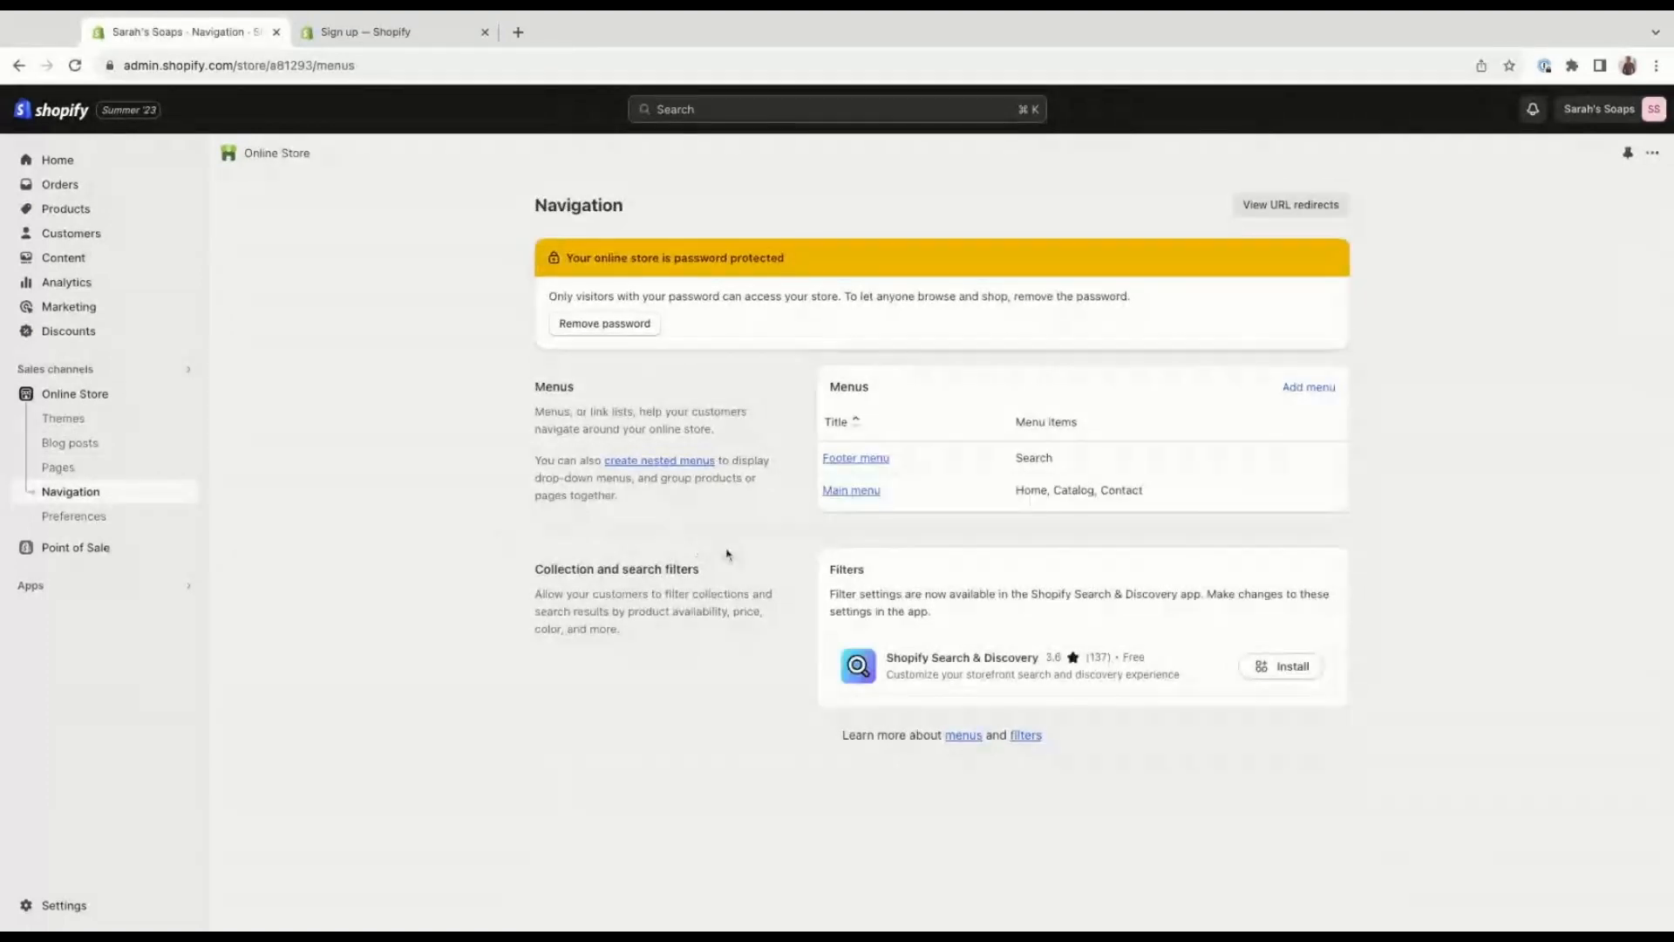
click(114, 523)
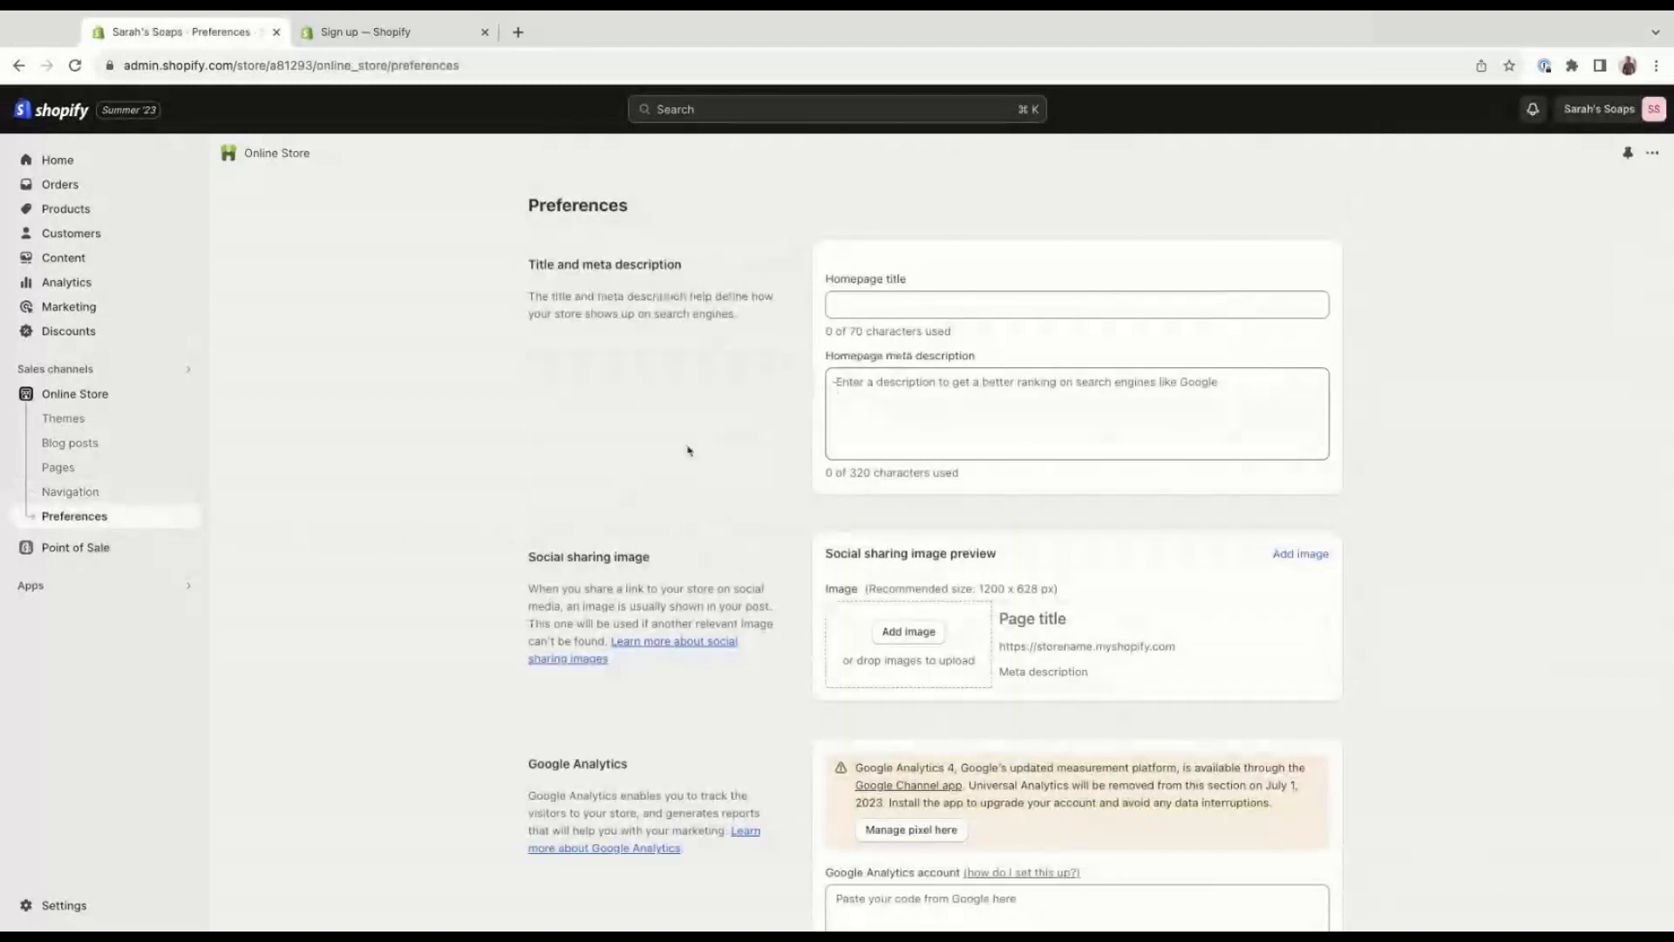
scroll(794, 559, down, 1)
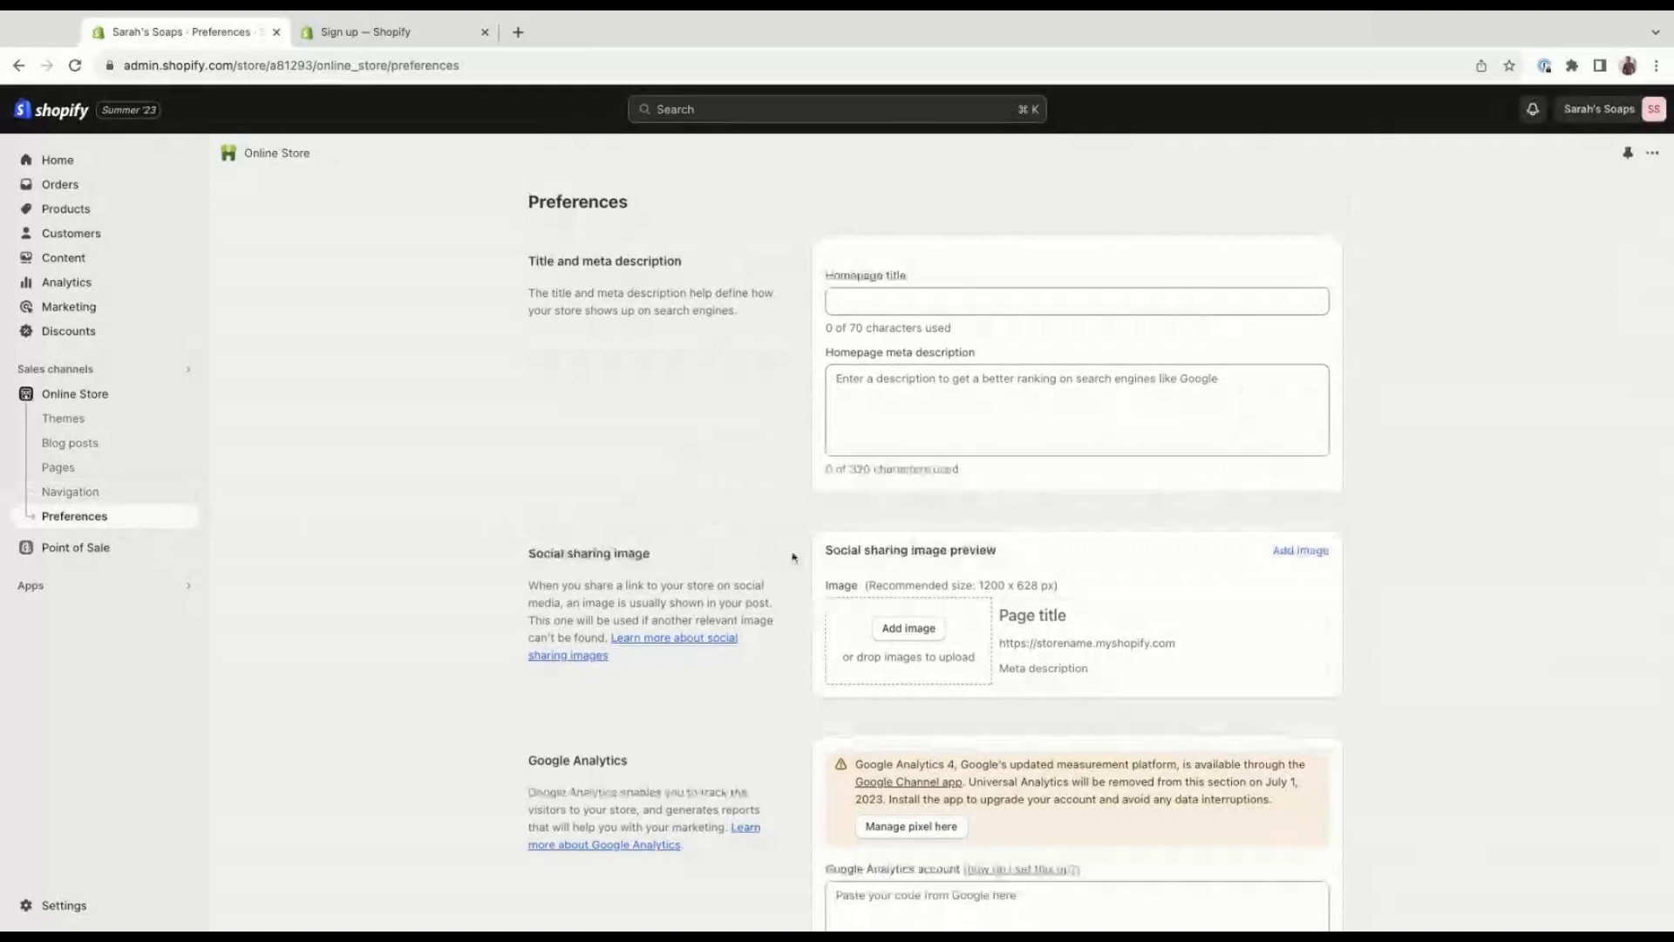
scroll(789, 559, down, 1)
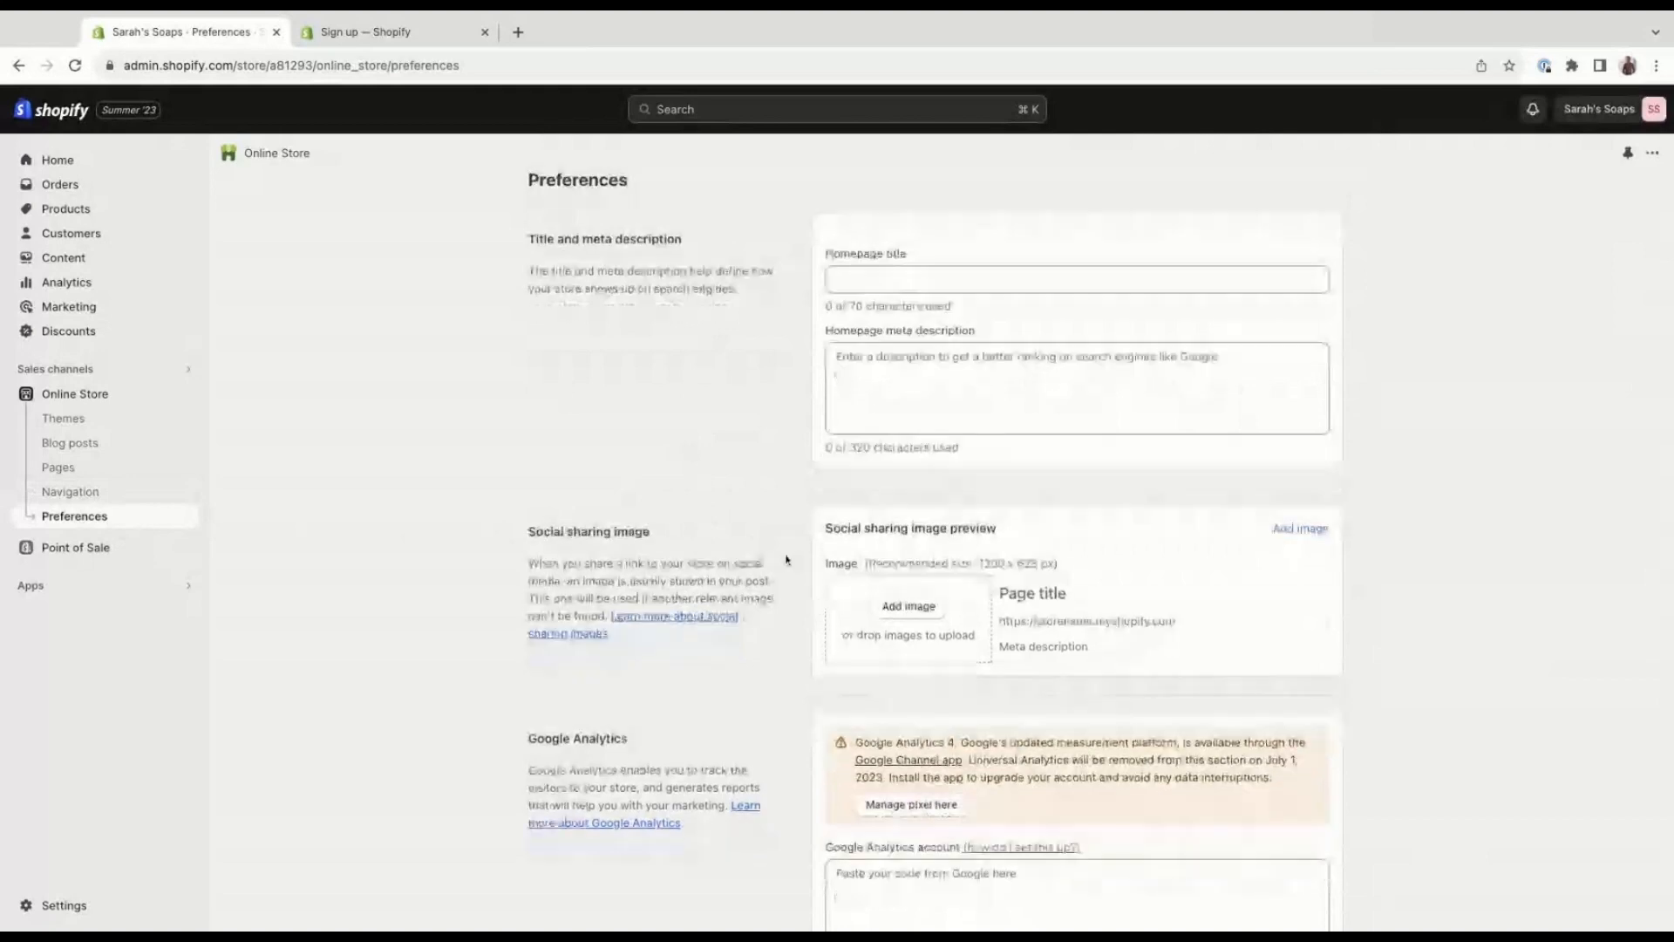
Look through the online store preferences, the Point of Sale getting-started page and the list of installed apps.
scroll(786, 559, down, 3)
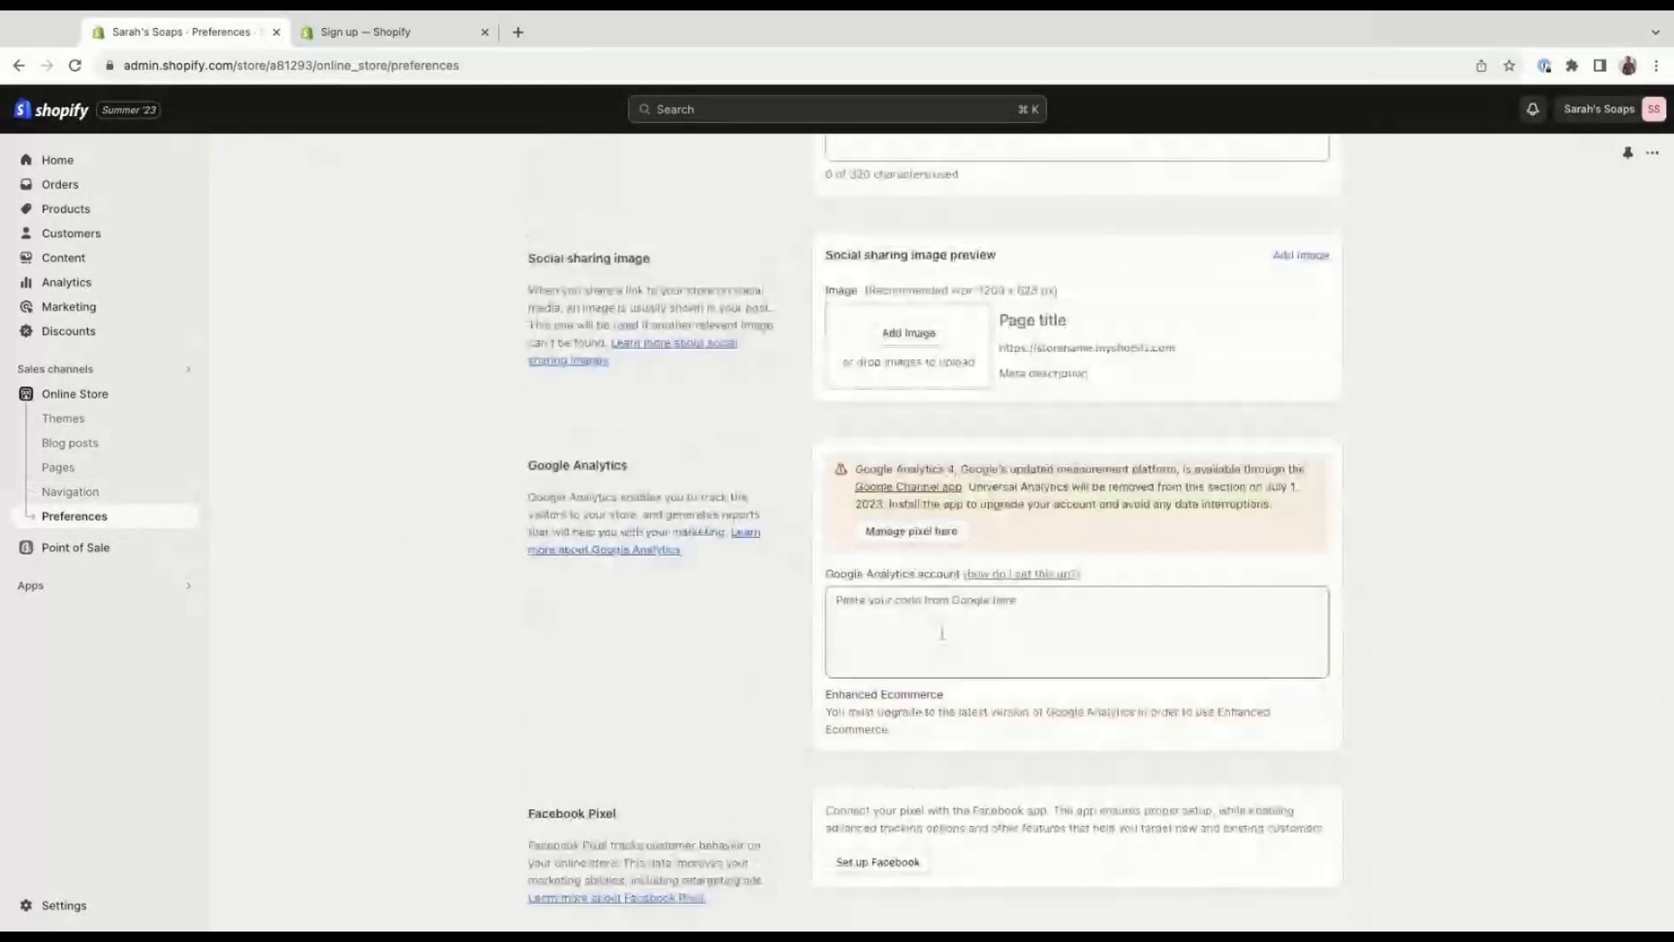
scroll(942, 633, down, 1)
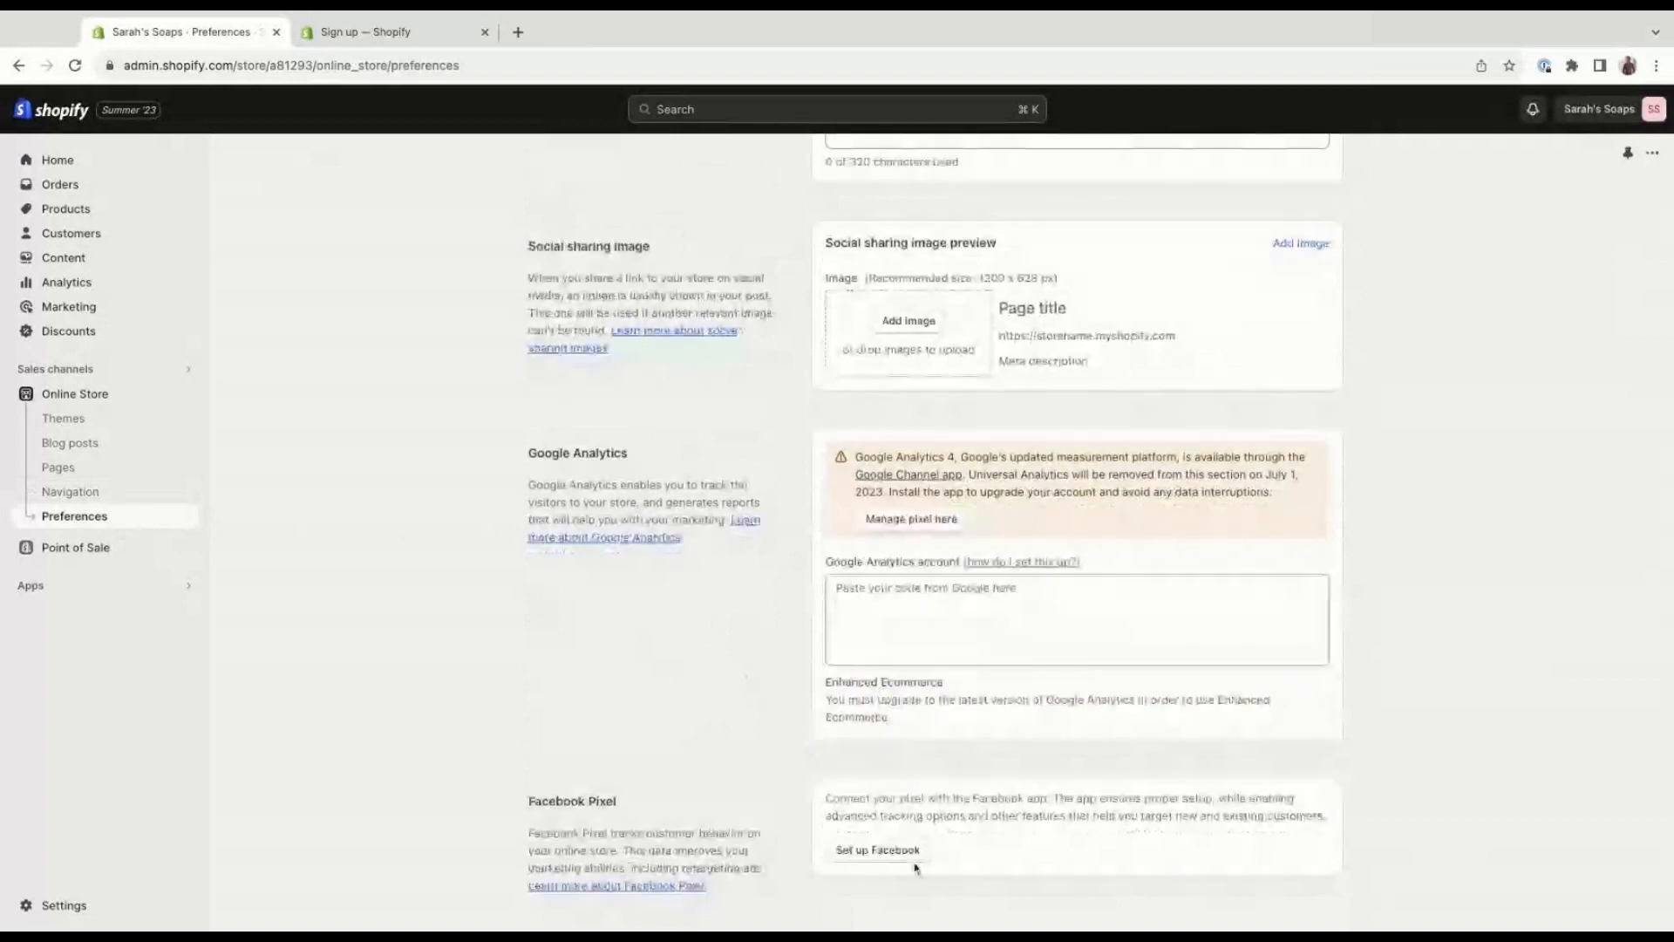
click(143, 551)
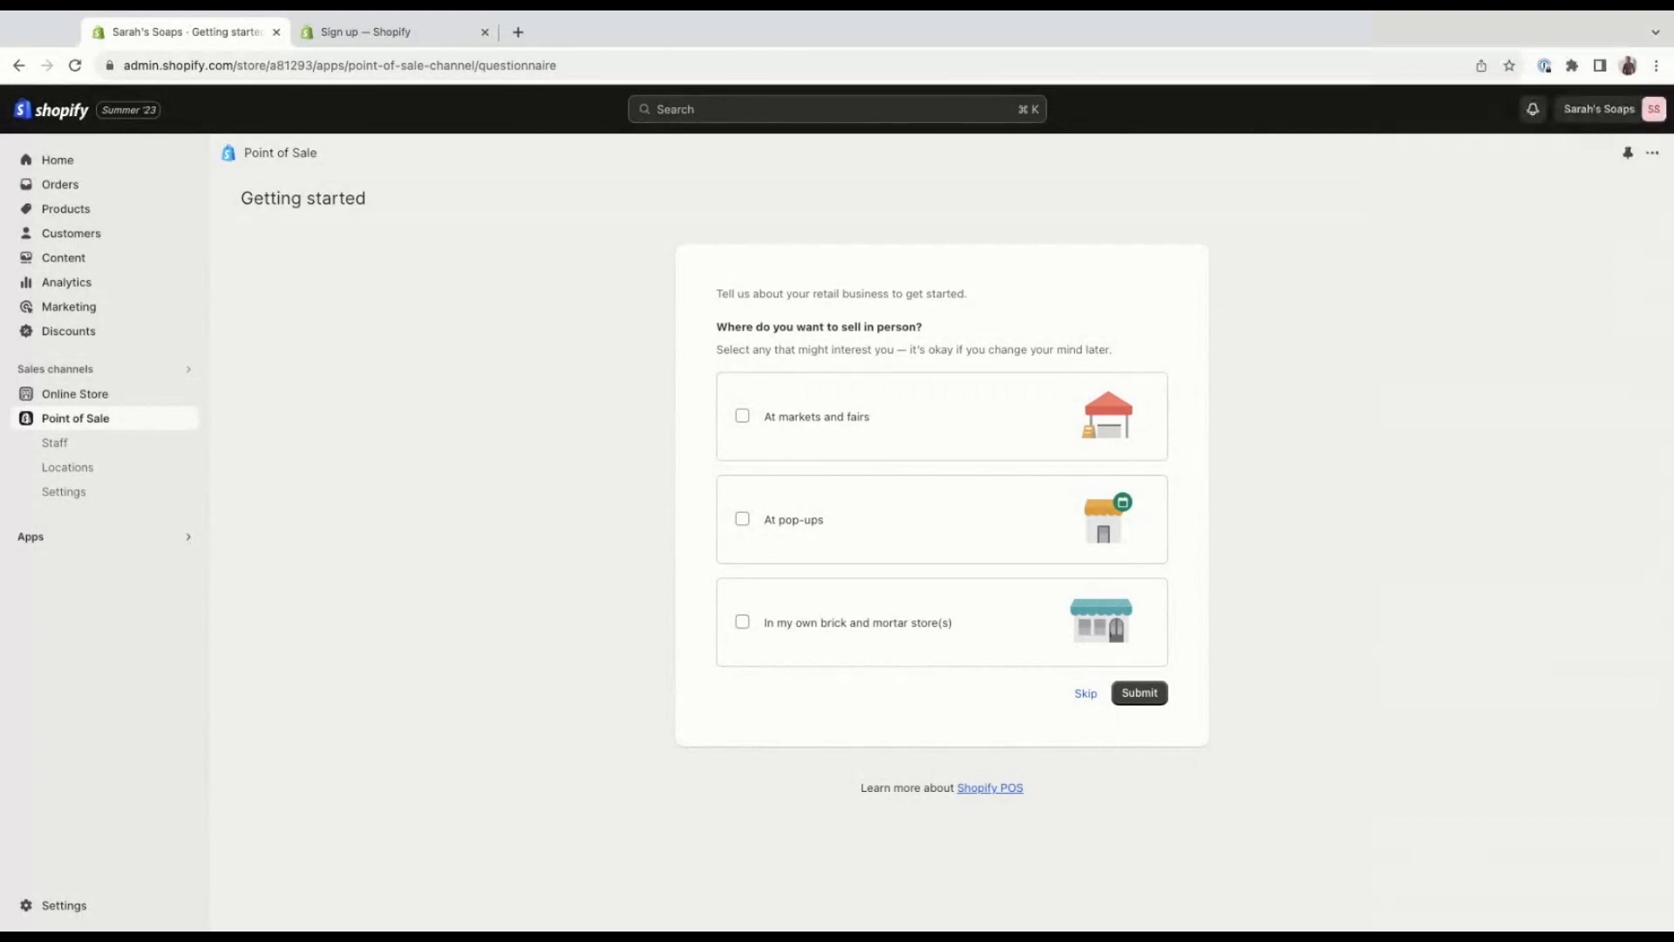
click(31, 536)
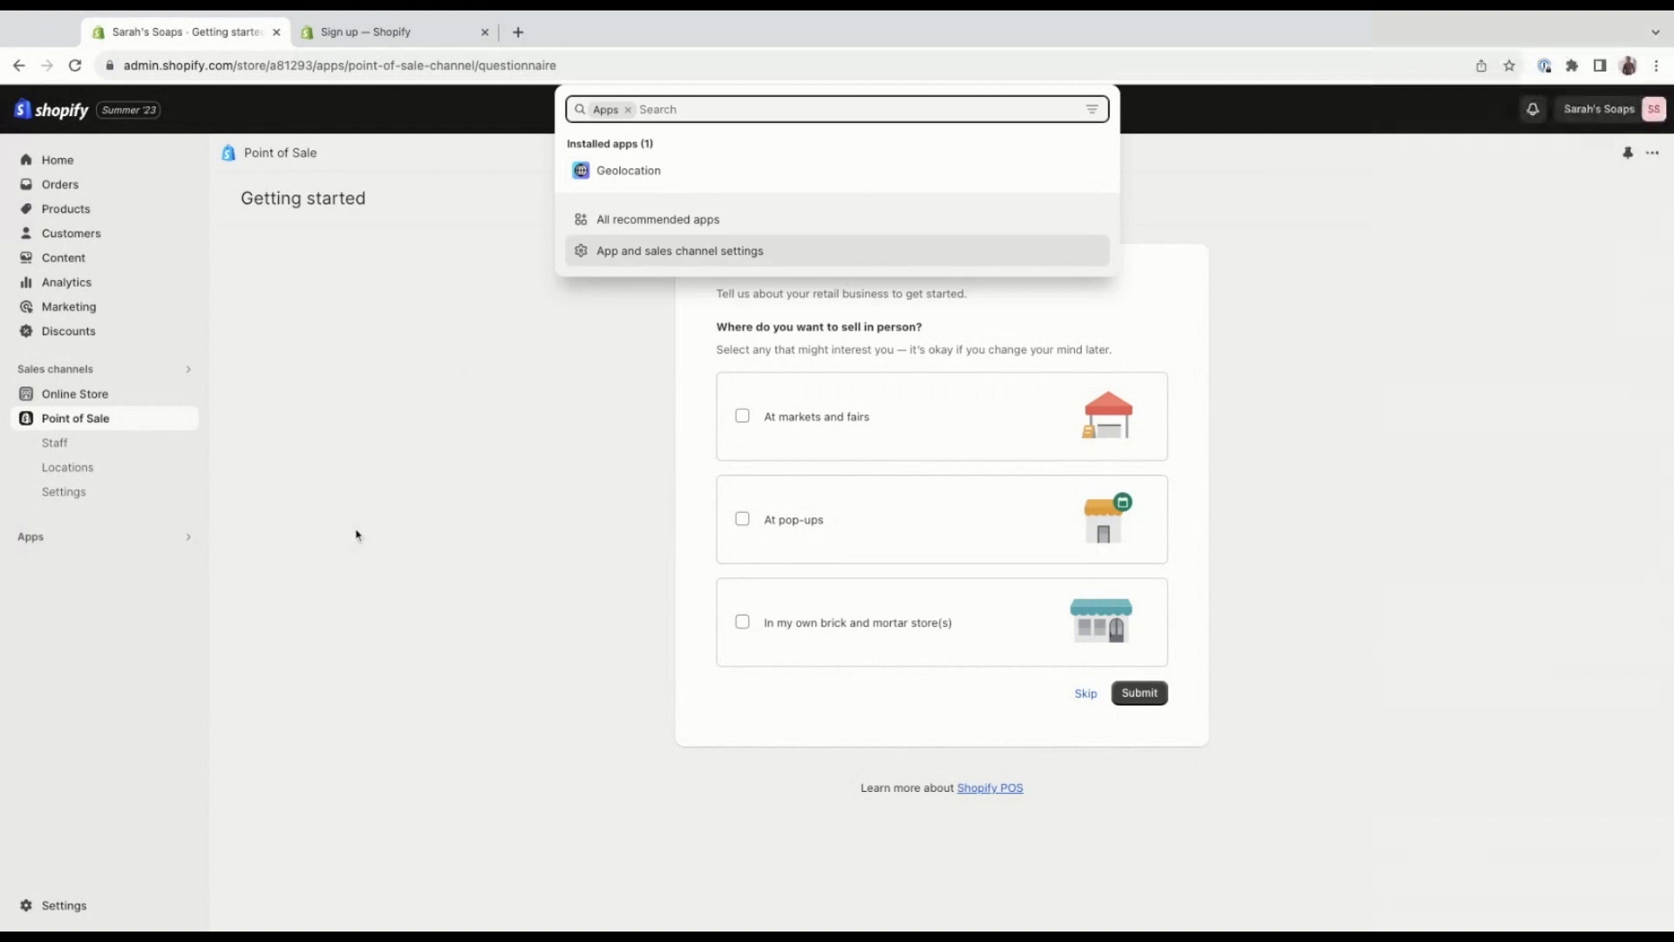
click(318, 554)
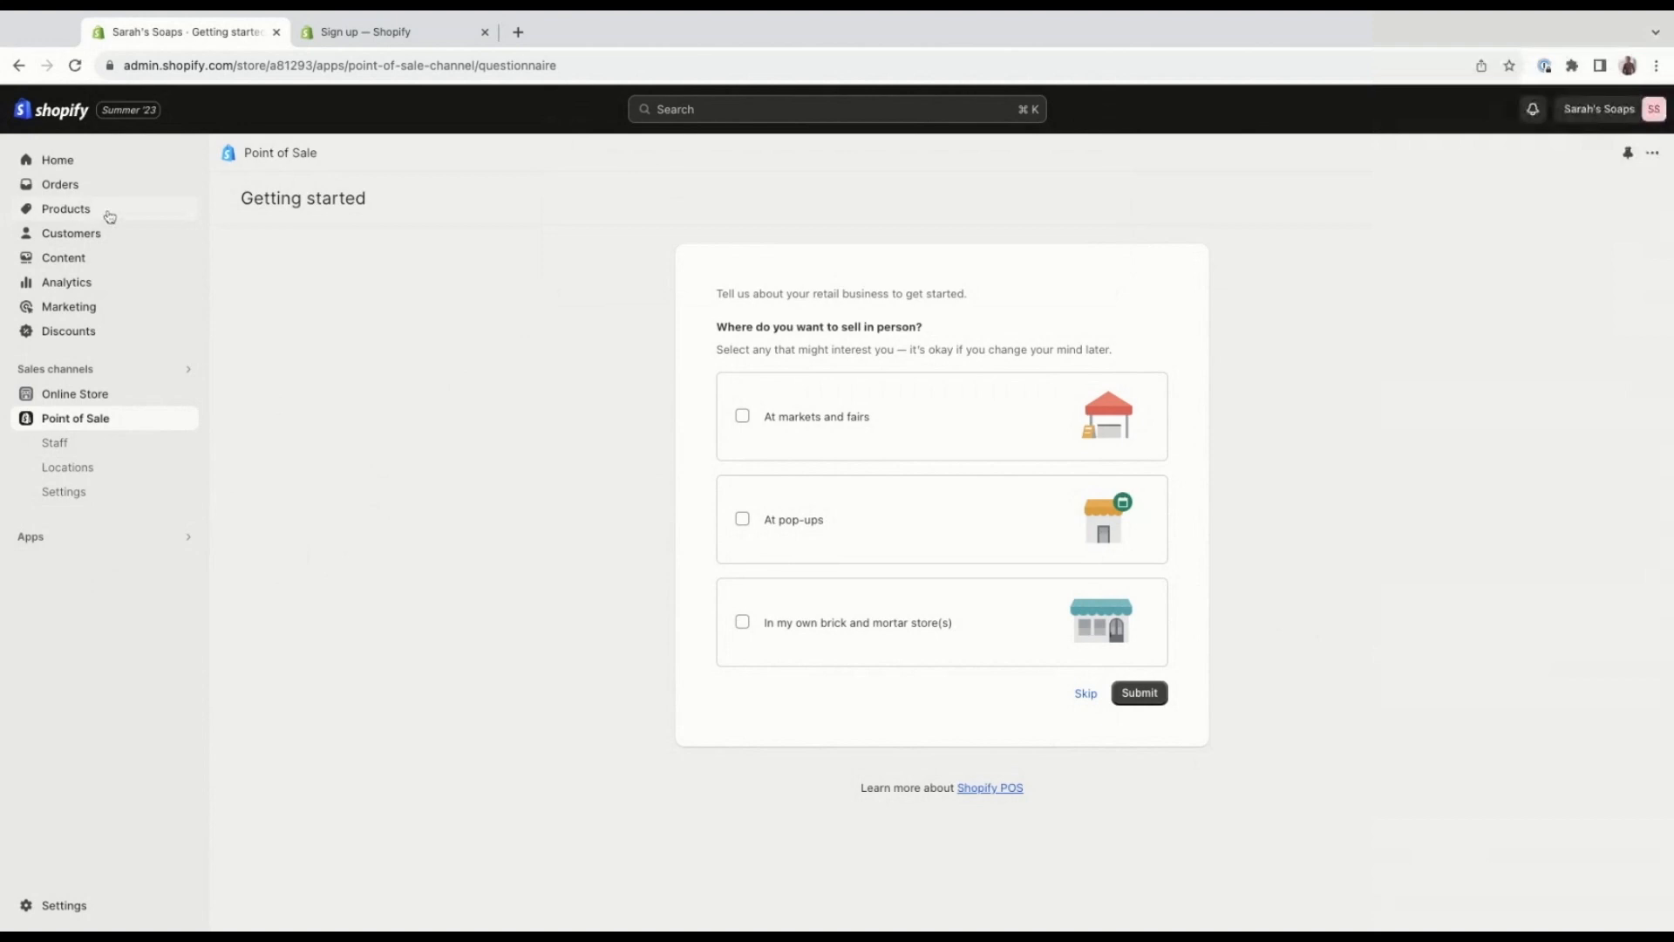
Start a new product in the store's catalogue and give it the title "Vanilla soap".
click(67, 209)
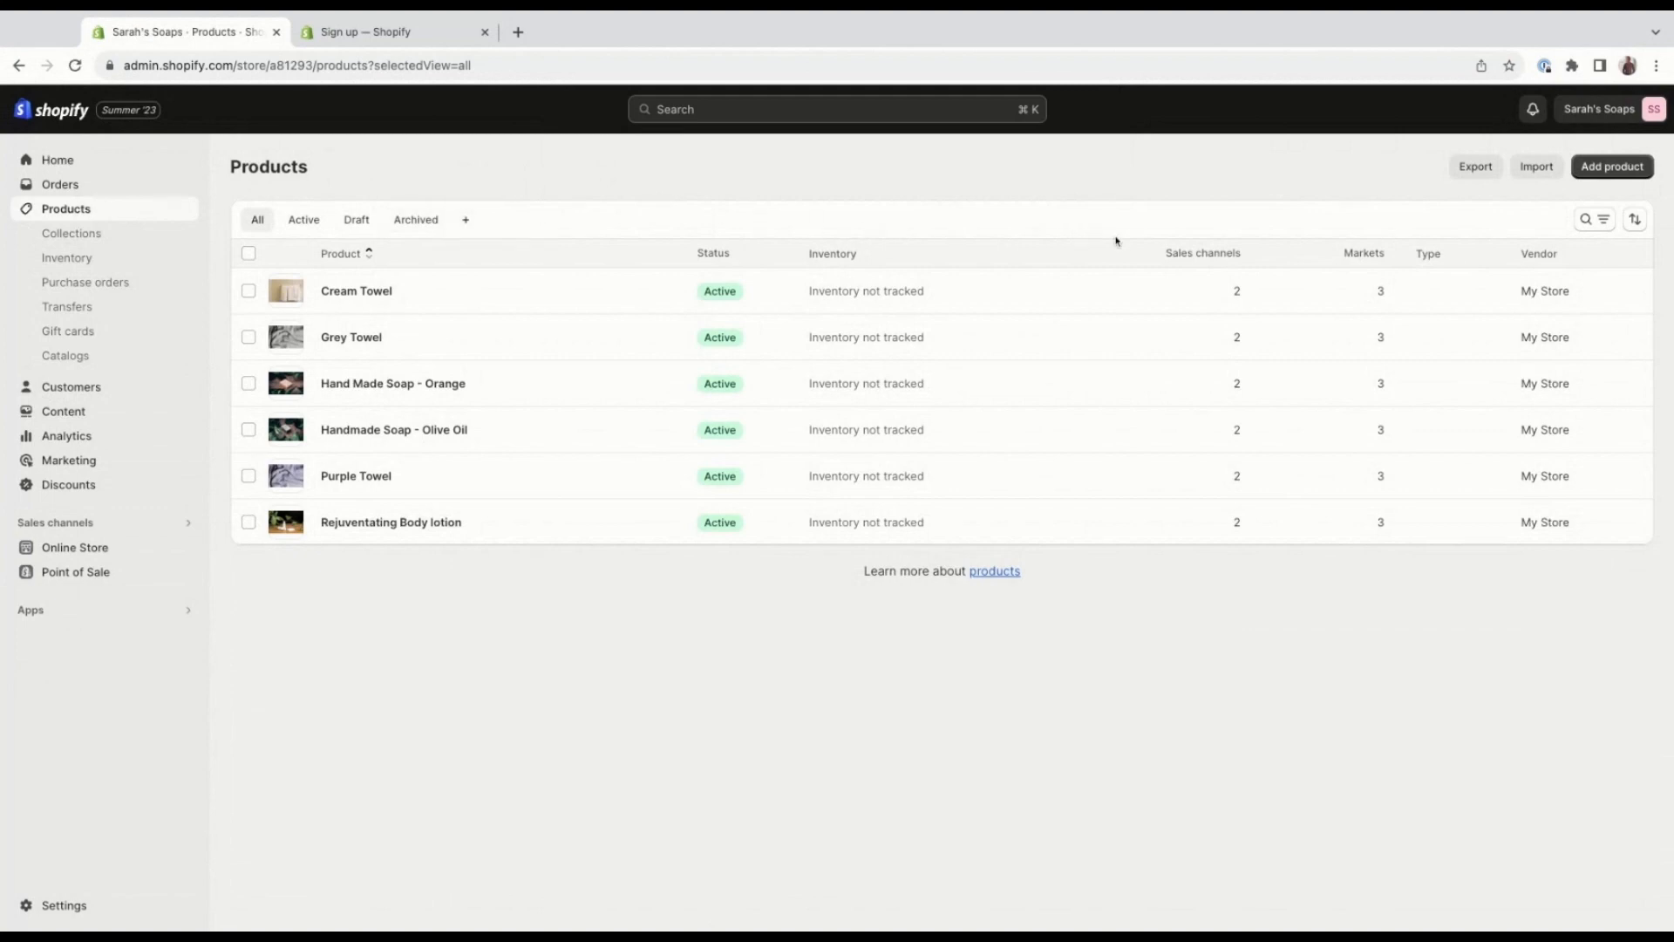
click(1582, 174)
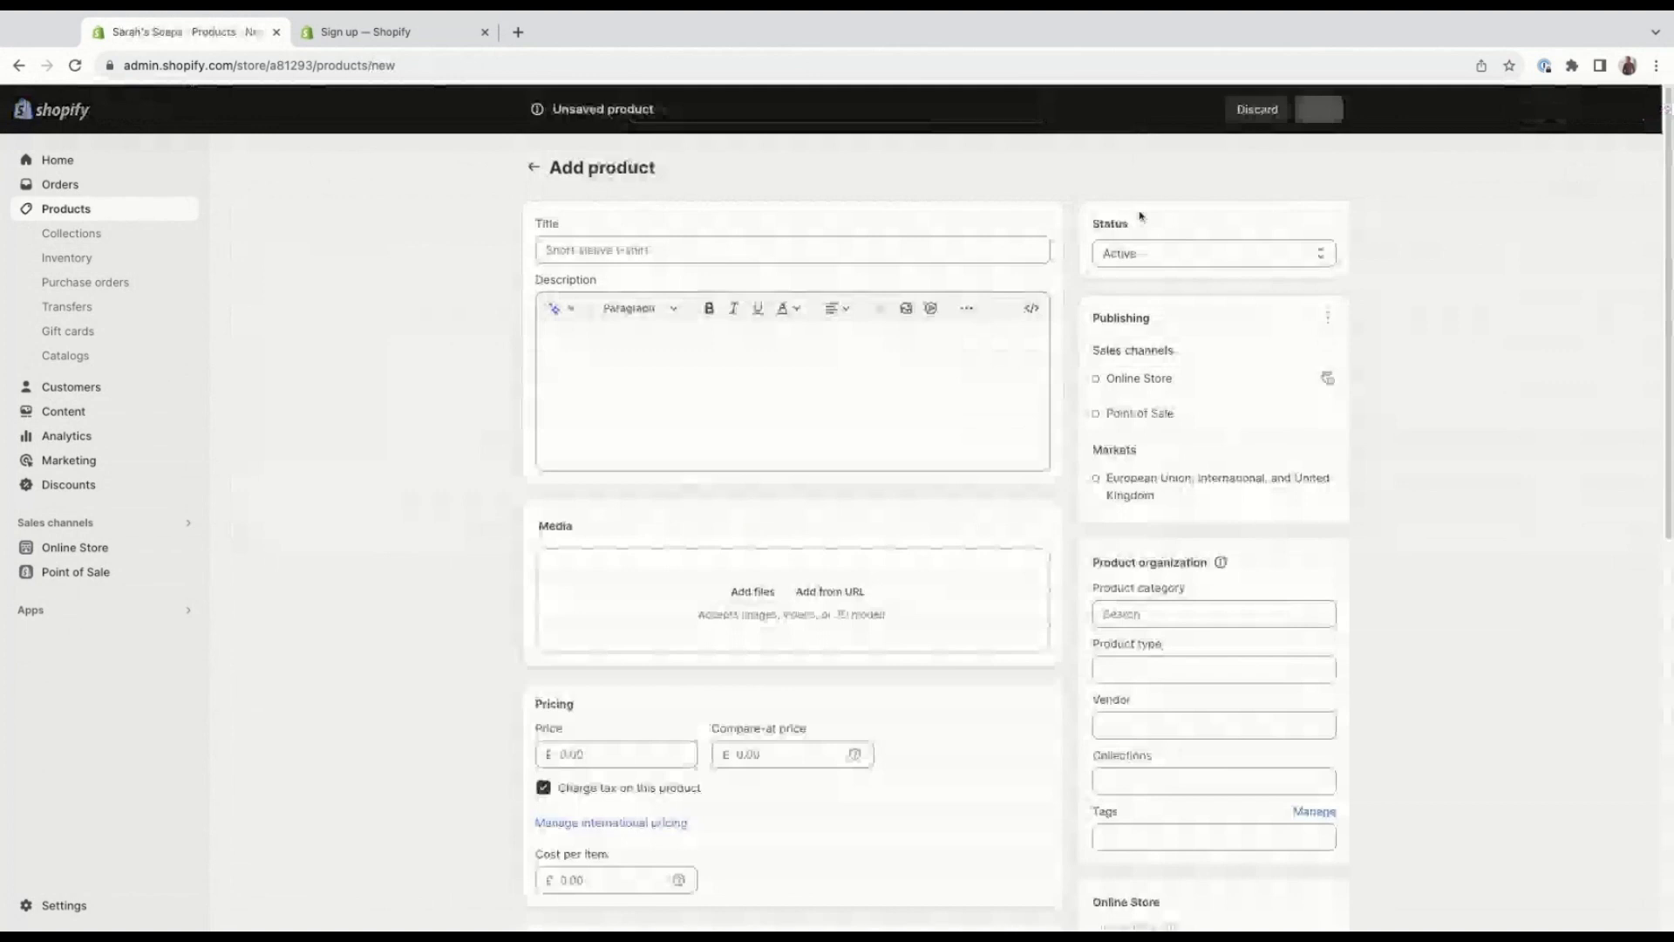
click(600, 251)
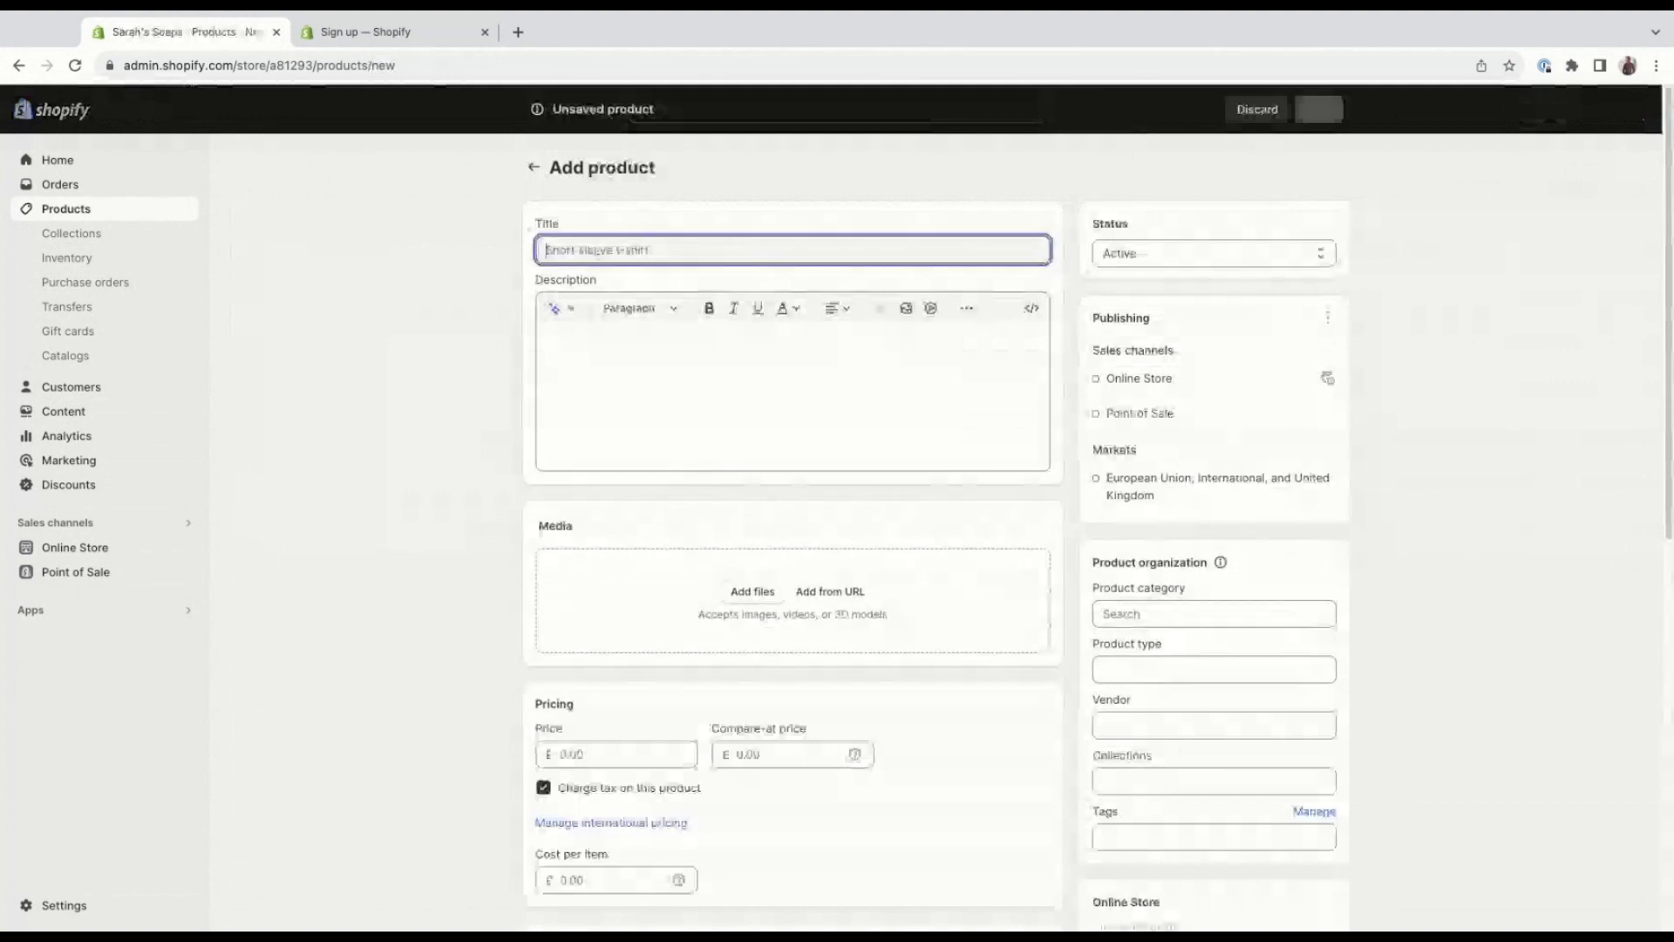
text(Van)
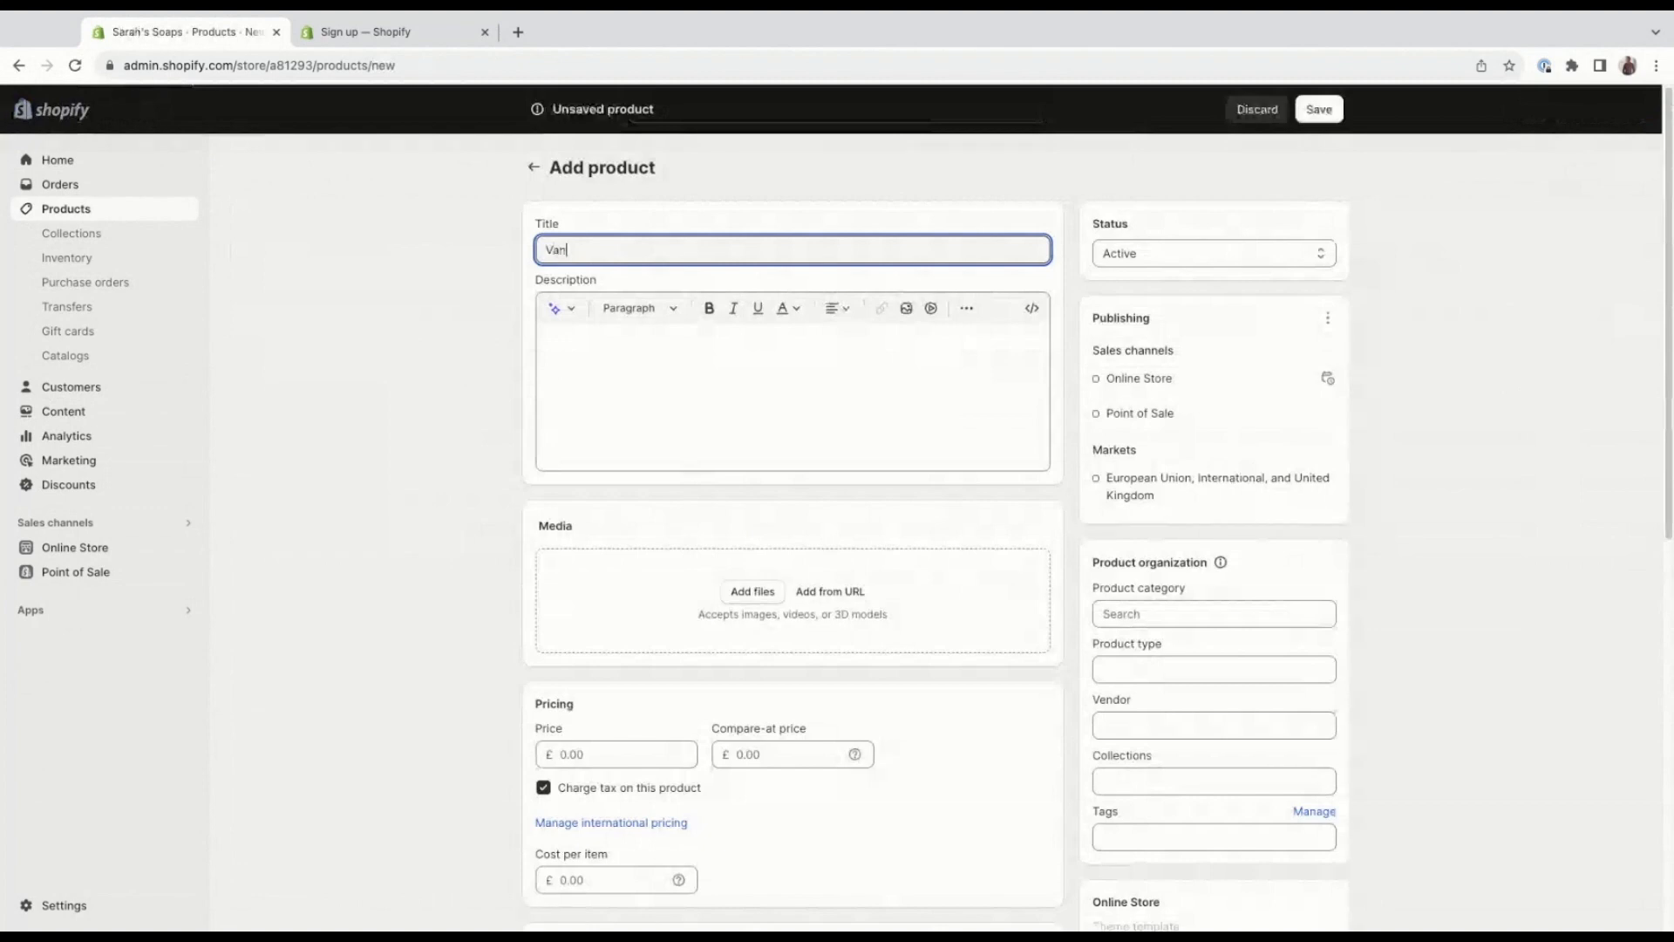
text(illa soap)
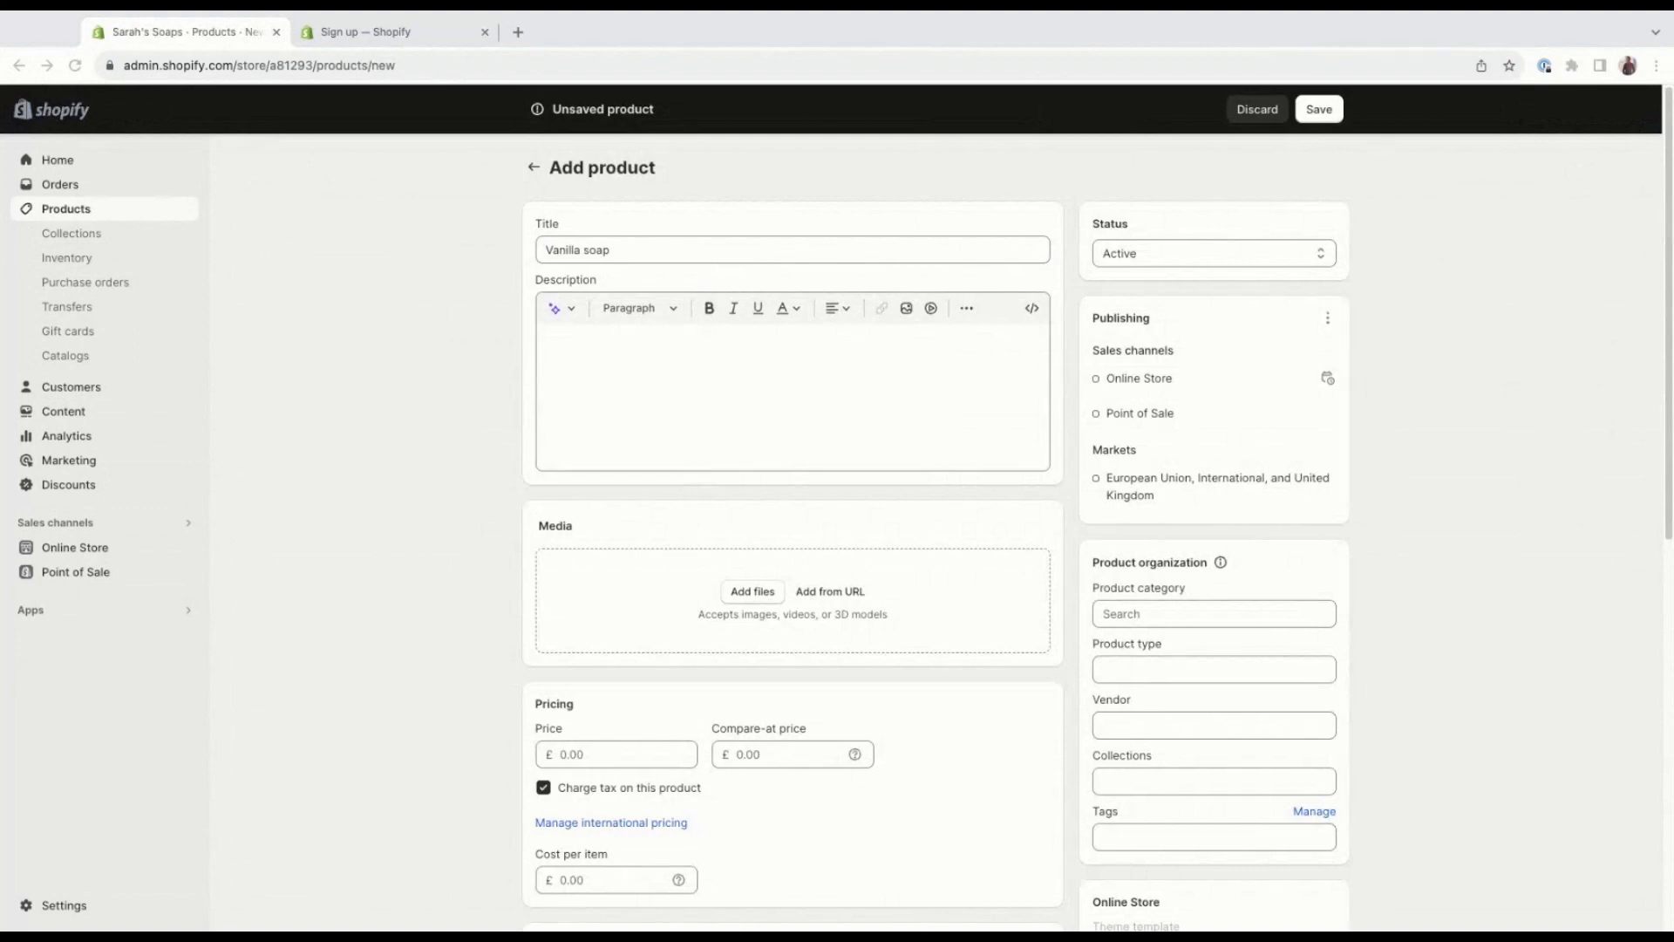
Paste the prepared luxury soap text into the product's description.
click(626, 379)
click(631, 377)
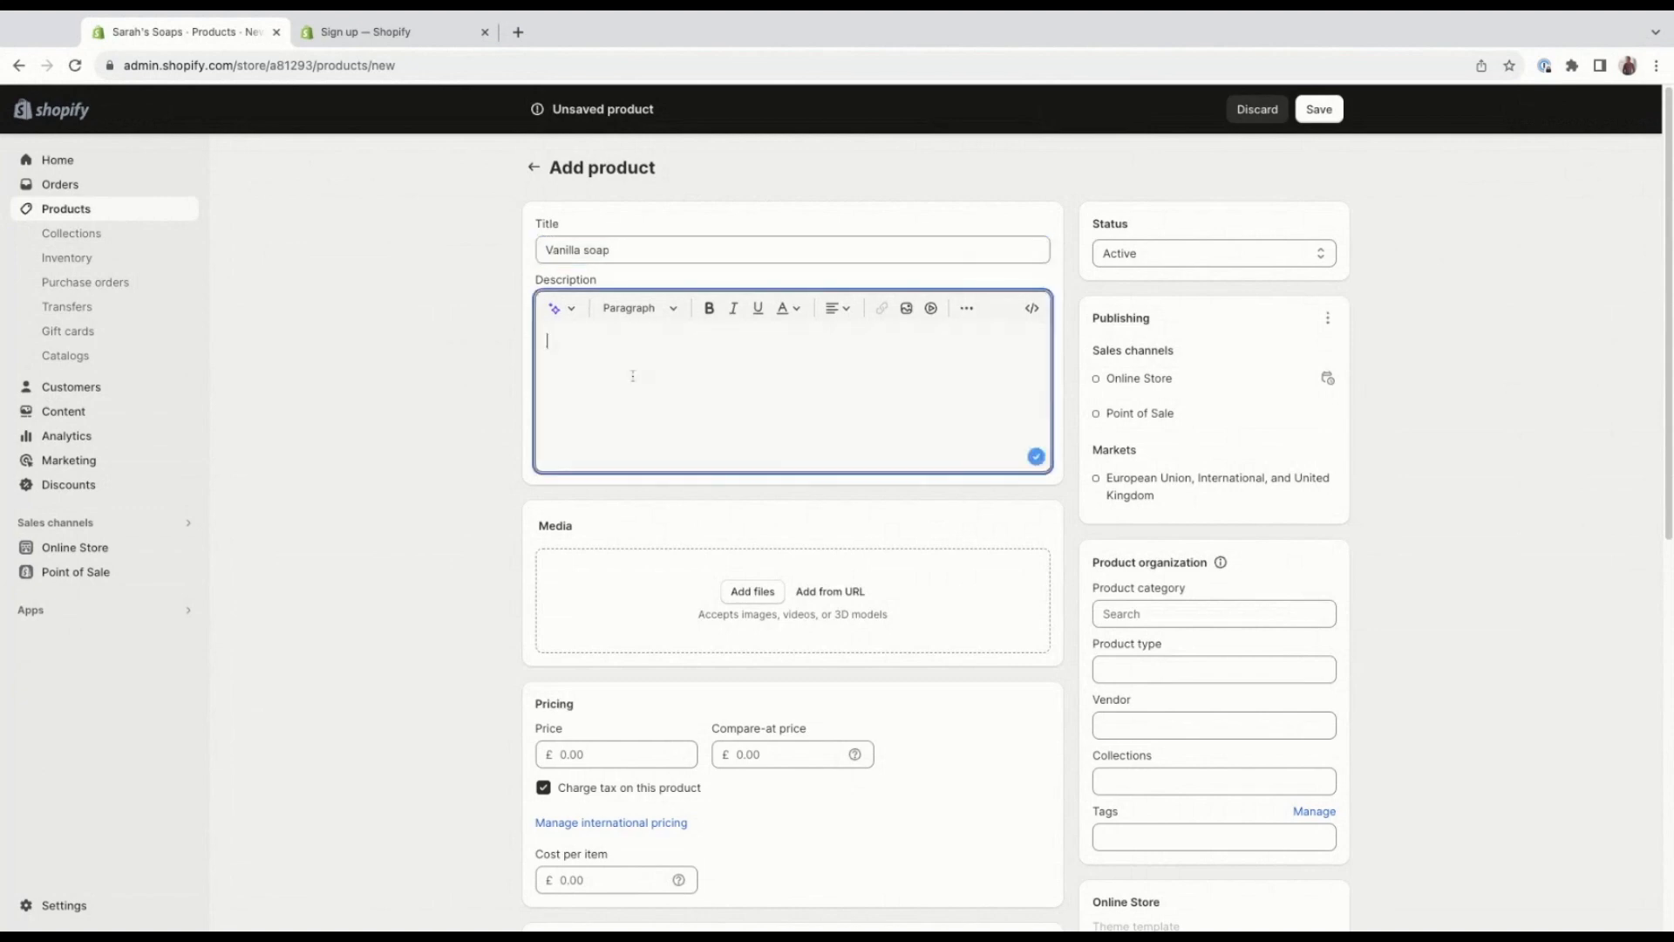
text(Crafted using only the finest natural ingredients, our luxury soaps offer a truly indulgent bathing experience. Each bar is carefully infused with a blend of botanical extracts, essential oils, and skin-loving ingredients, ensuring a gentle and effective cleanse that leaves your skin feeling refreshed and revitalized.  What sets our luxury soaps apart is their ability to provide exceptional health benefits to your skin. We believe that nature holds the key to unlocking the secrets of radiant skin, and that's why we have carefully selected ingredients known for their healing and nourishing properties. From moisturizing shea butter to soothing aloe vera, our soaps are packed with goodness that your skin will thank you for.  Not only do these soaps offer a luxurious lather and a delightful fragrance, but they also cater to a wide range of skin types. Whether you have dry, sensitive, or oily skin, our collection has a soap tailored to meet your specific needs. Experience the gentle caress of our lavender-infused soap, perfect for calming and relaxing your senses after a long day. Or indulge in the invigorating scent of our citrus blend, designed to awaken your senses and leave you feeling refreshed.)
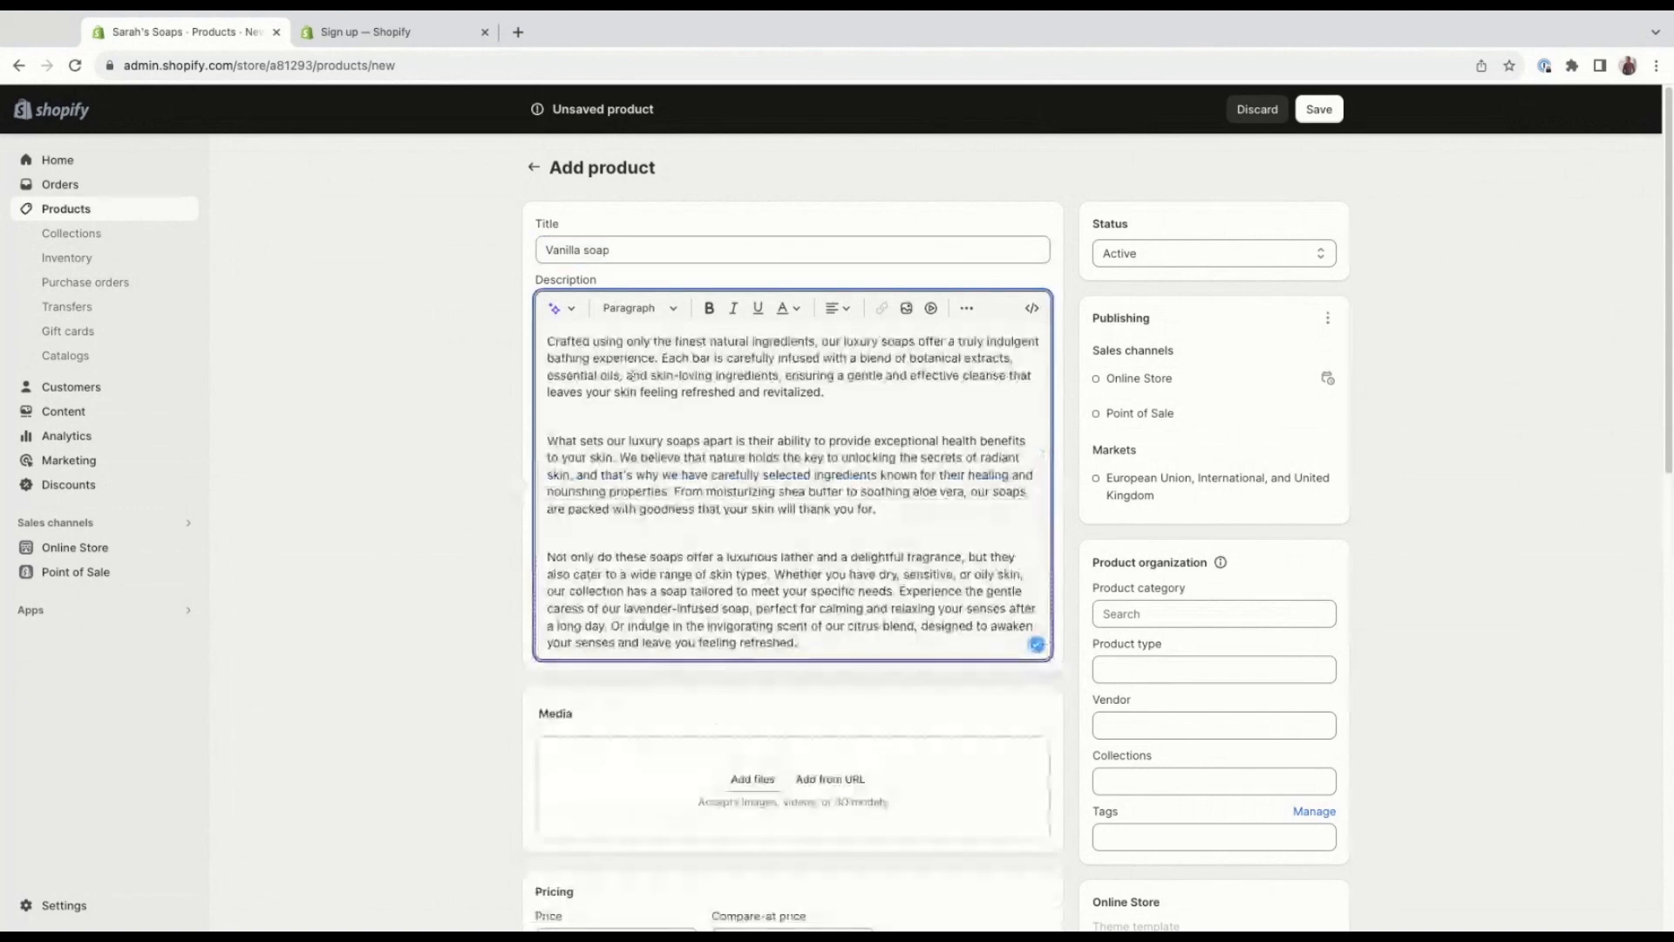
Try the product description generator with the keywords "soa, vanilla", view its tone of voice choices, and close it without generating text.
click(563, 309)
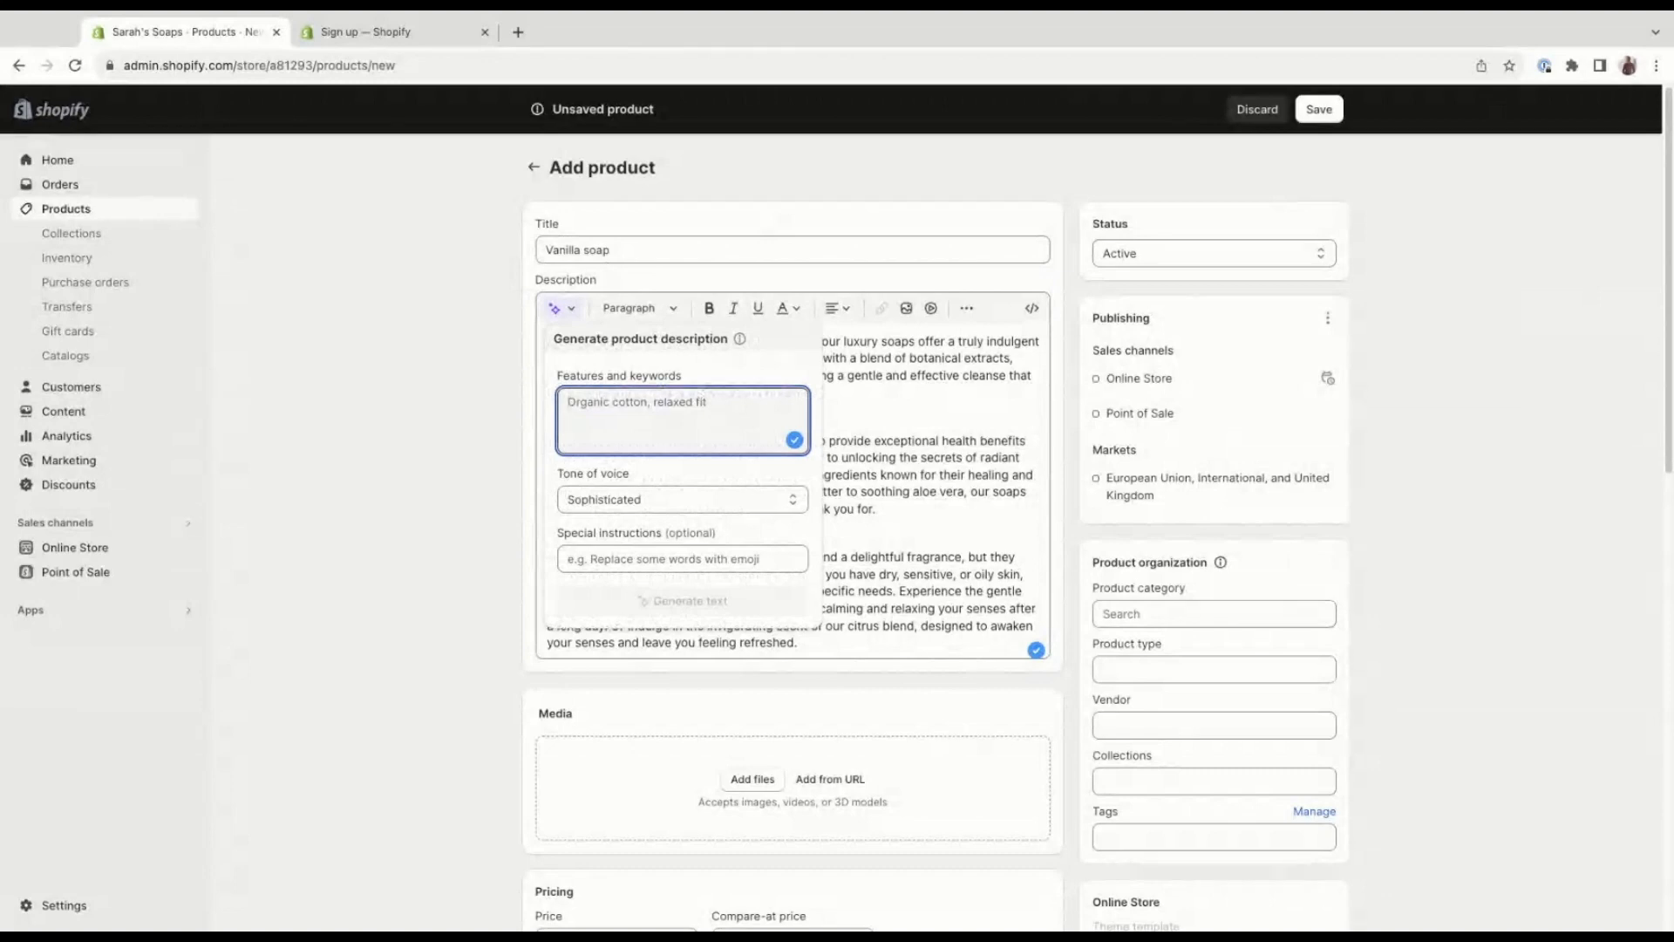
text(s)
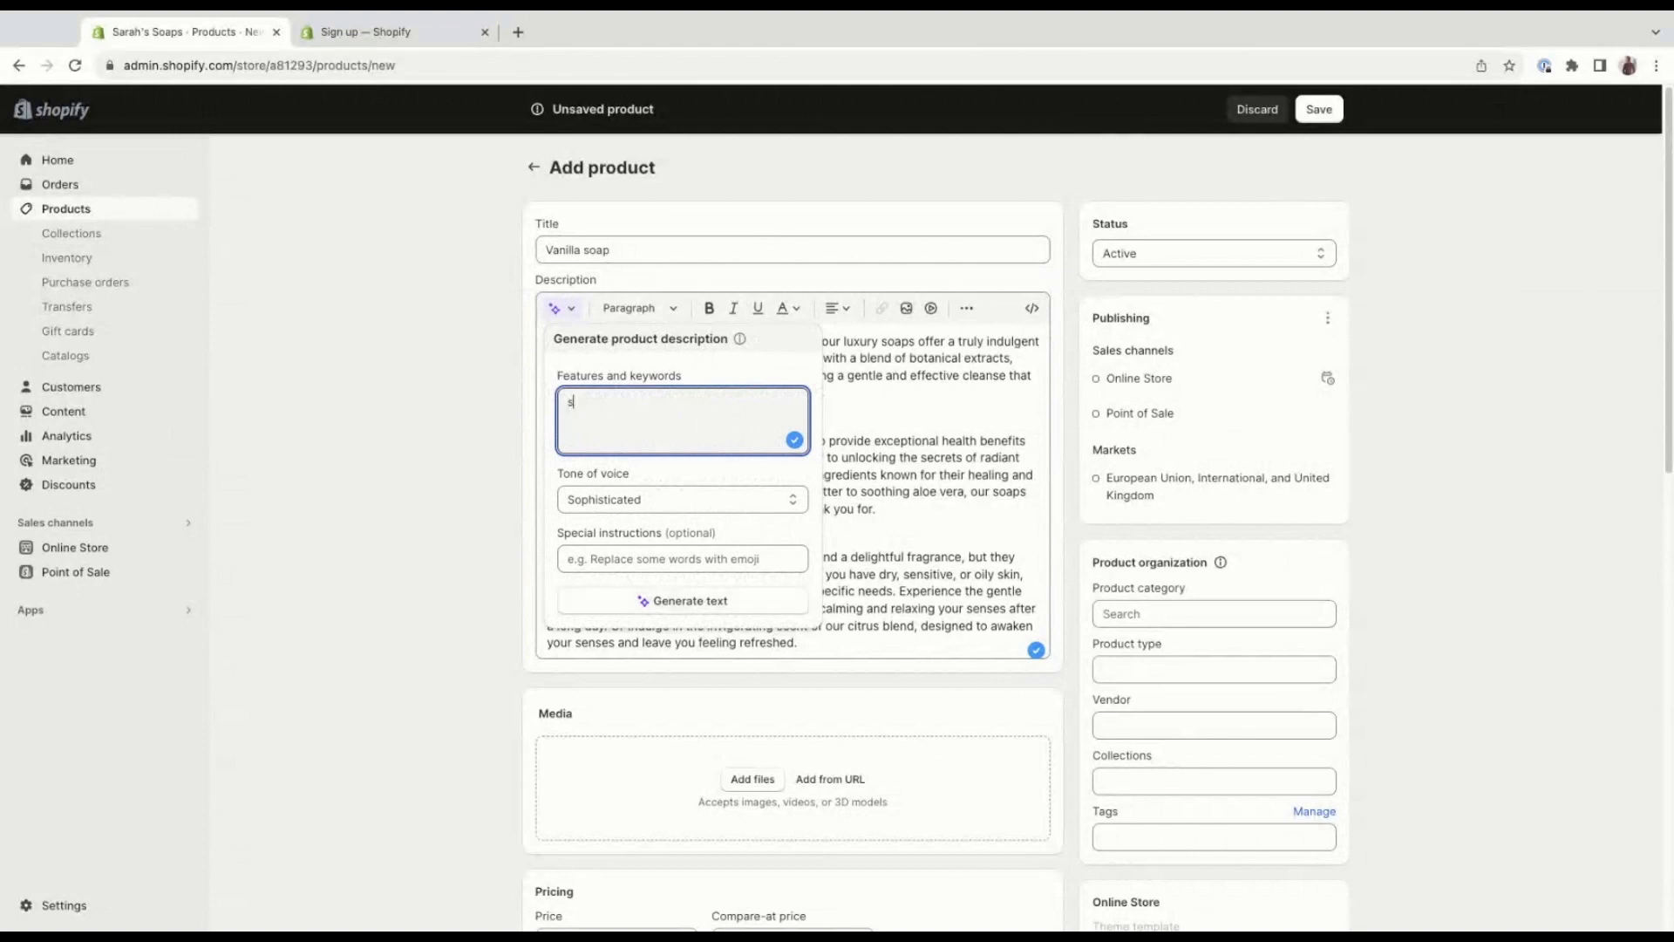
text(oa, vanilla)
click(664, 499)
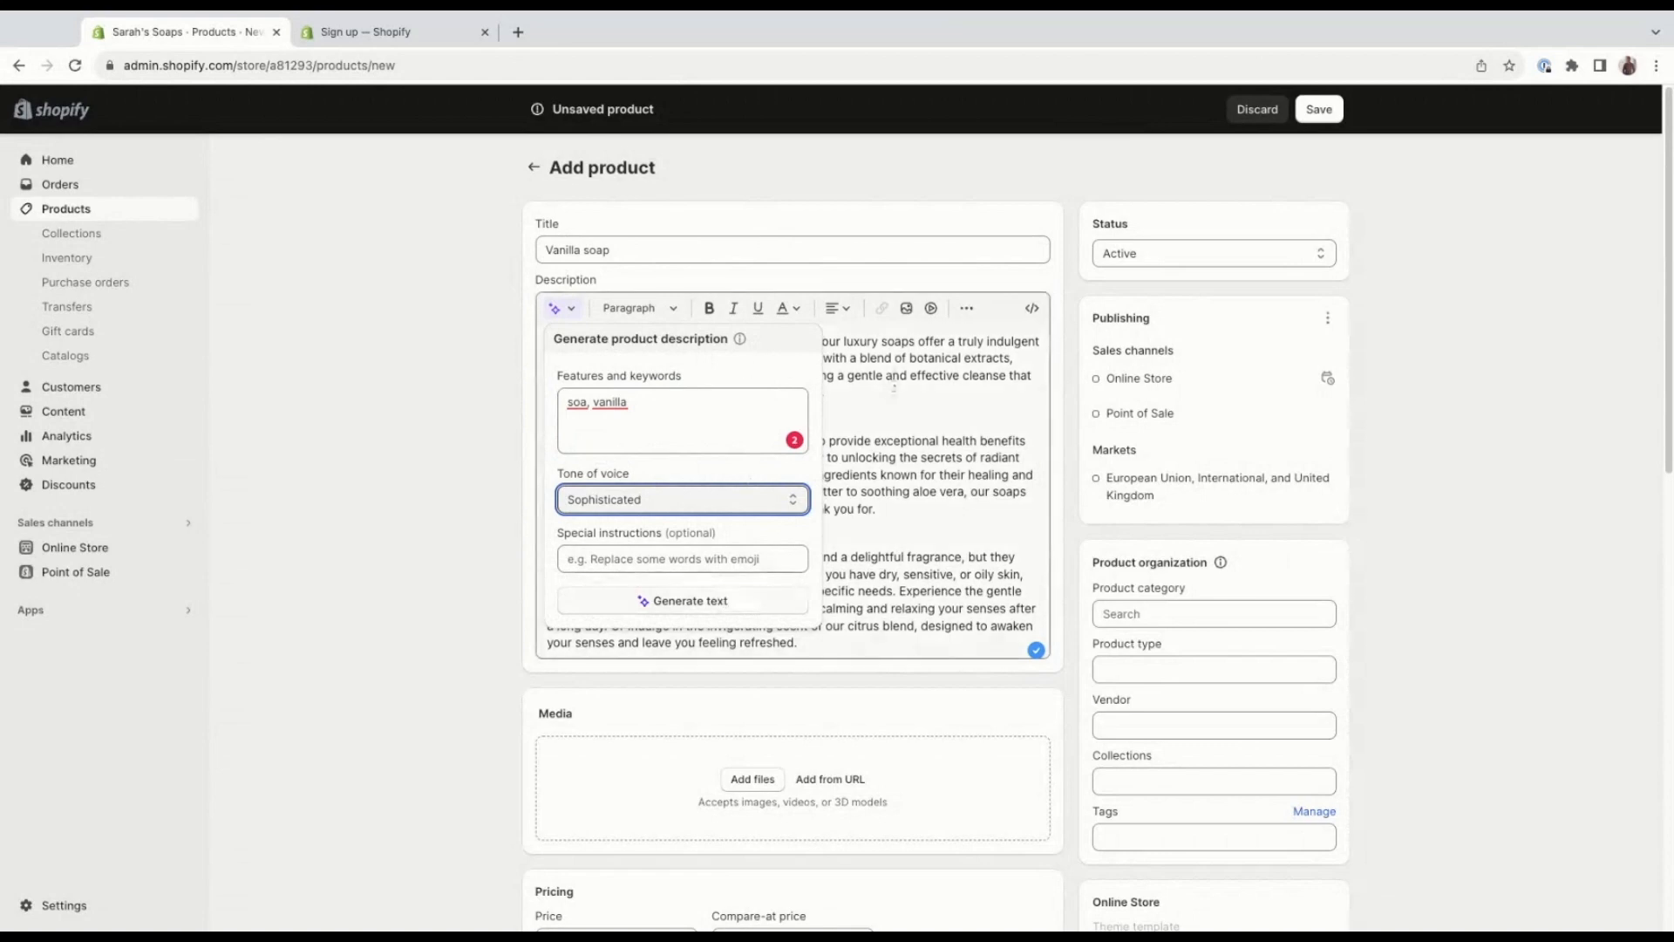
click(888, 390)
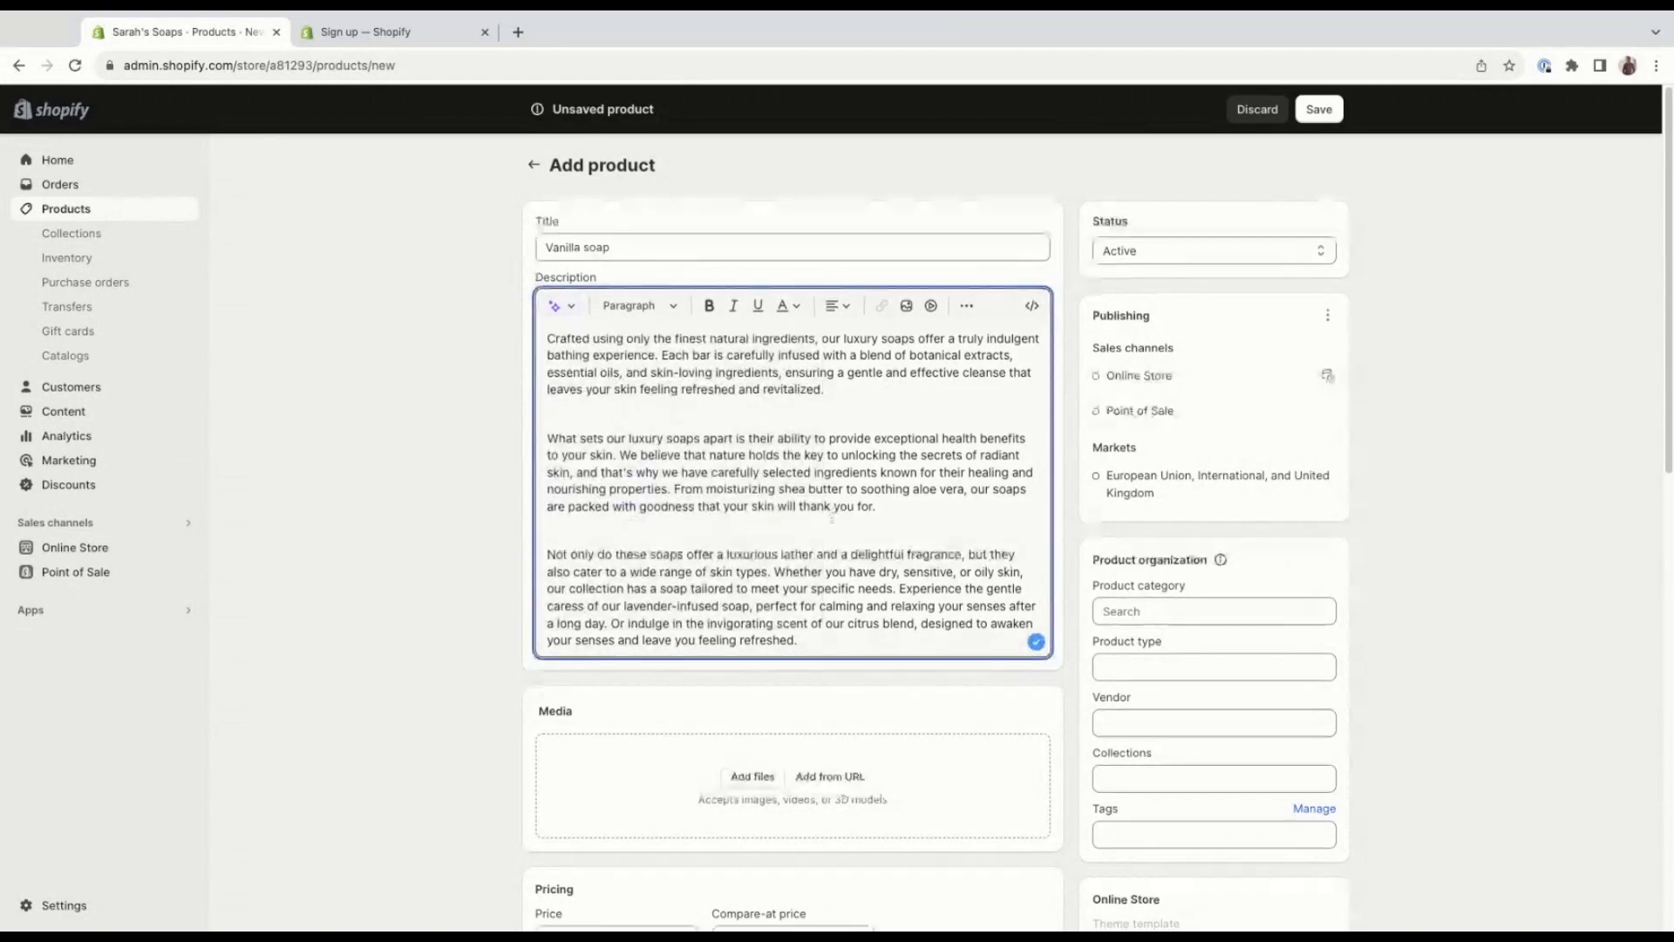
Add the photo of the white soap bar on a wooden surface to the product's media.
scroll(832, 519, down, 1)
scroll(816, 566, down, 1)
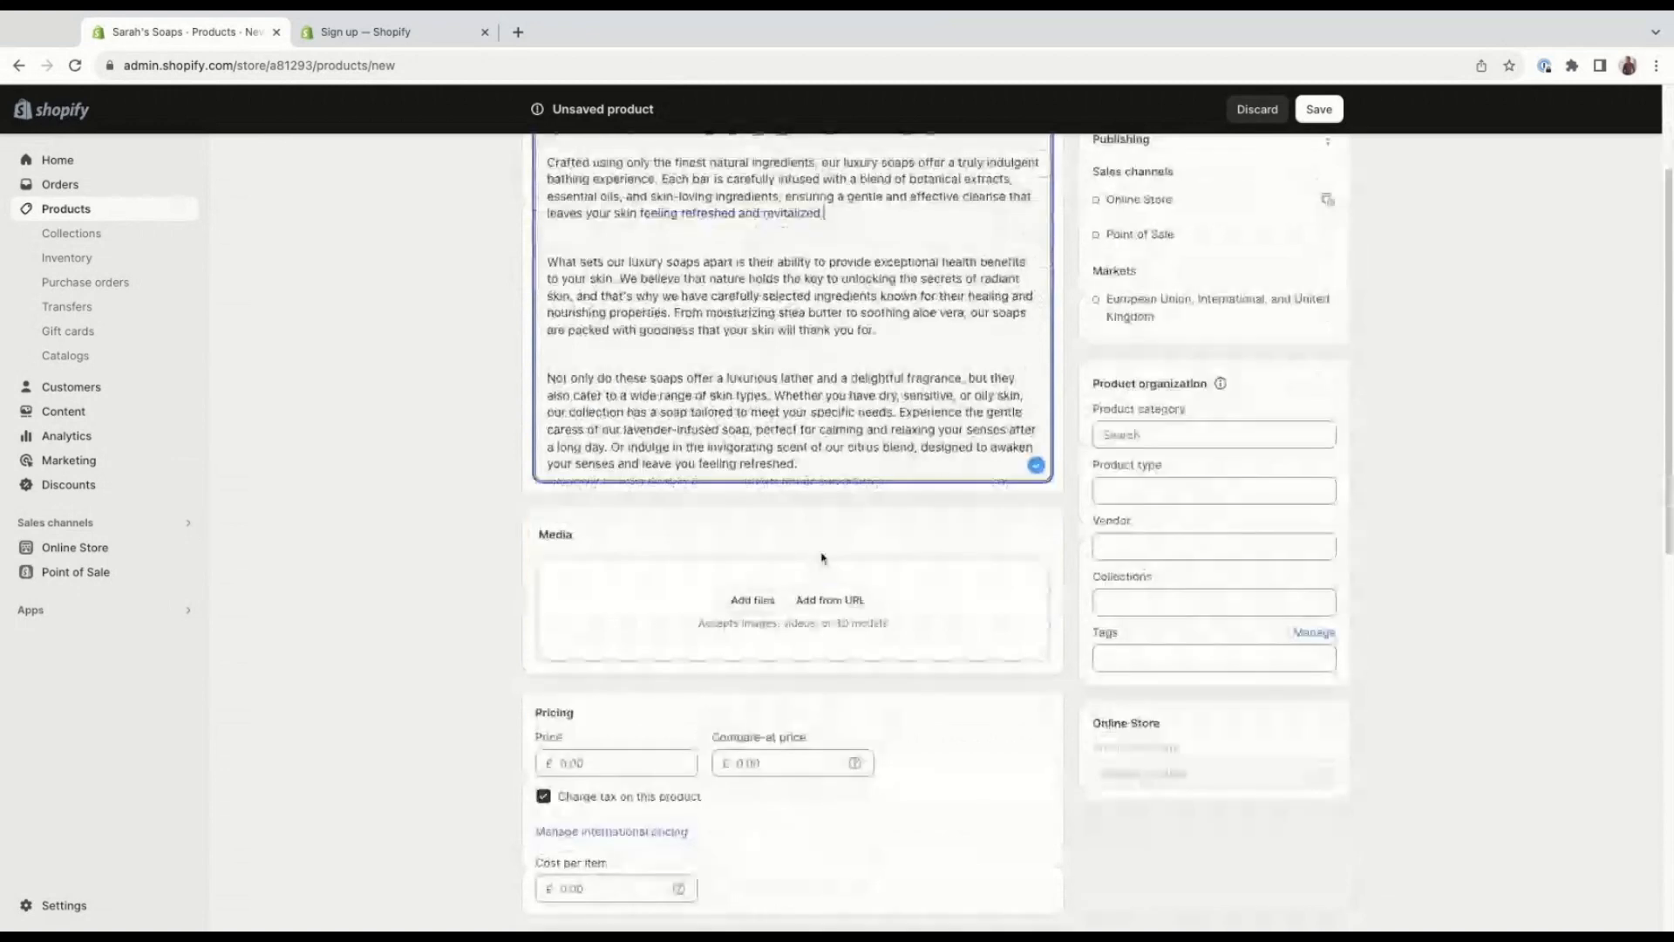
click(766, 602)
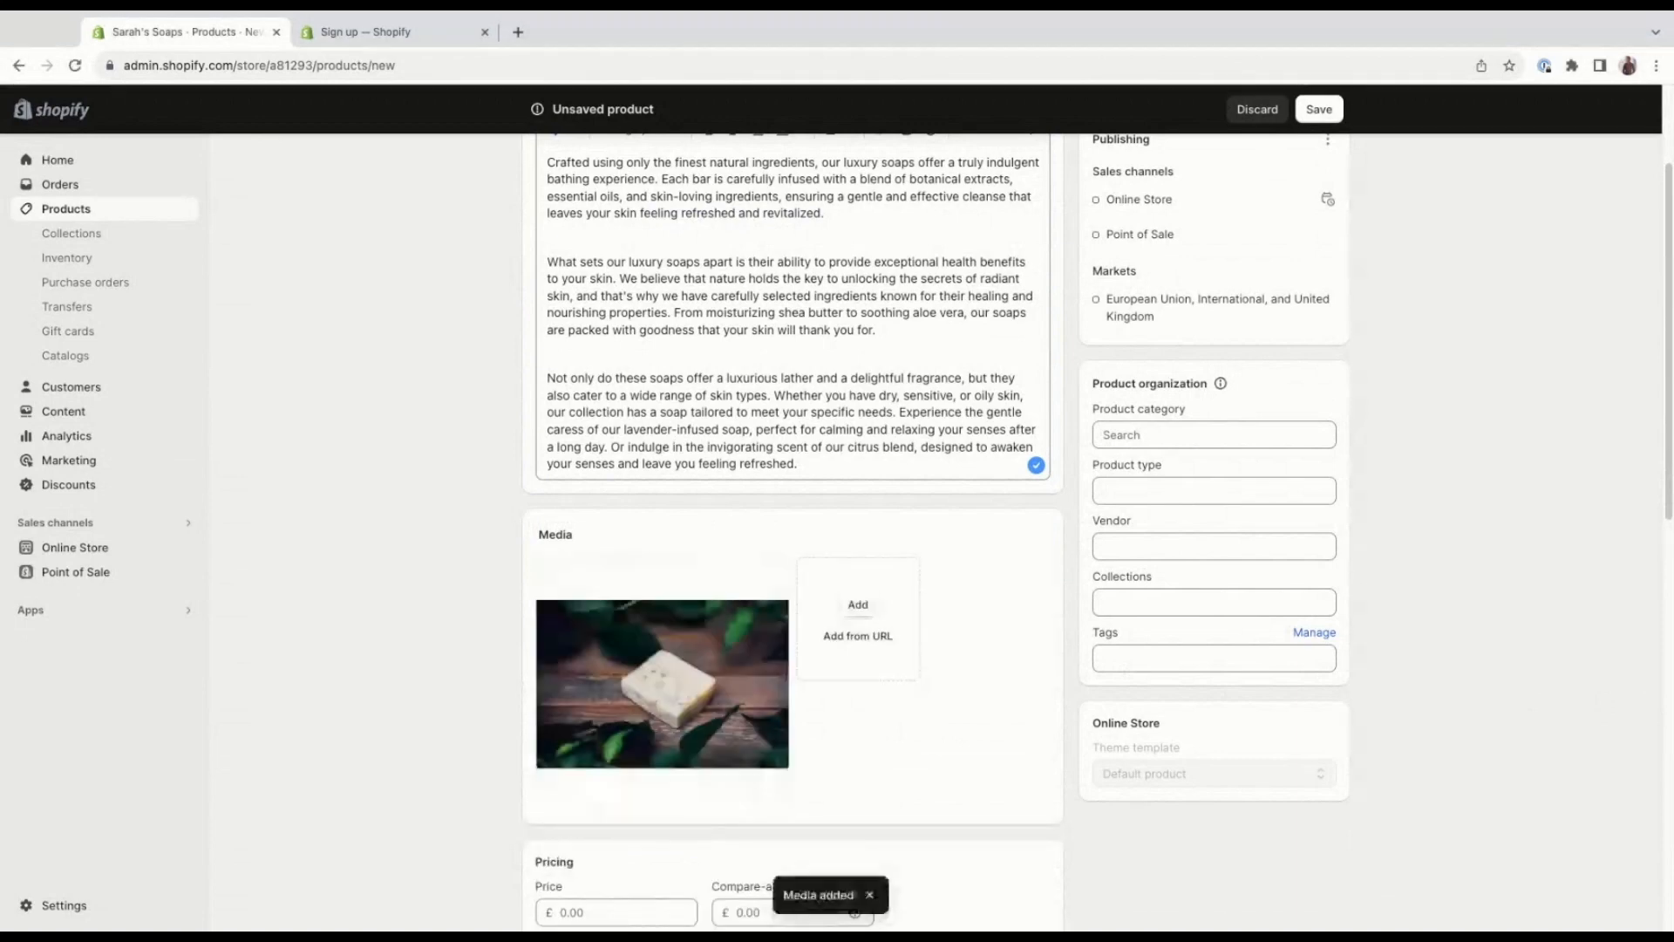
Set the product's price to £7.99.
scroll(947, 697, down, 1)
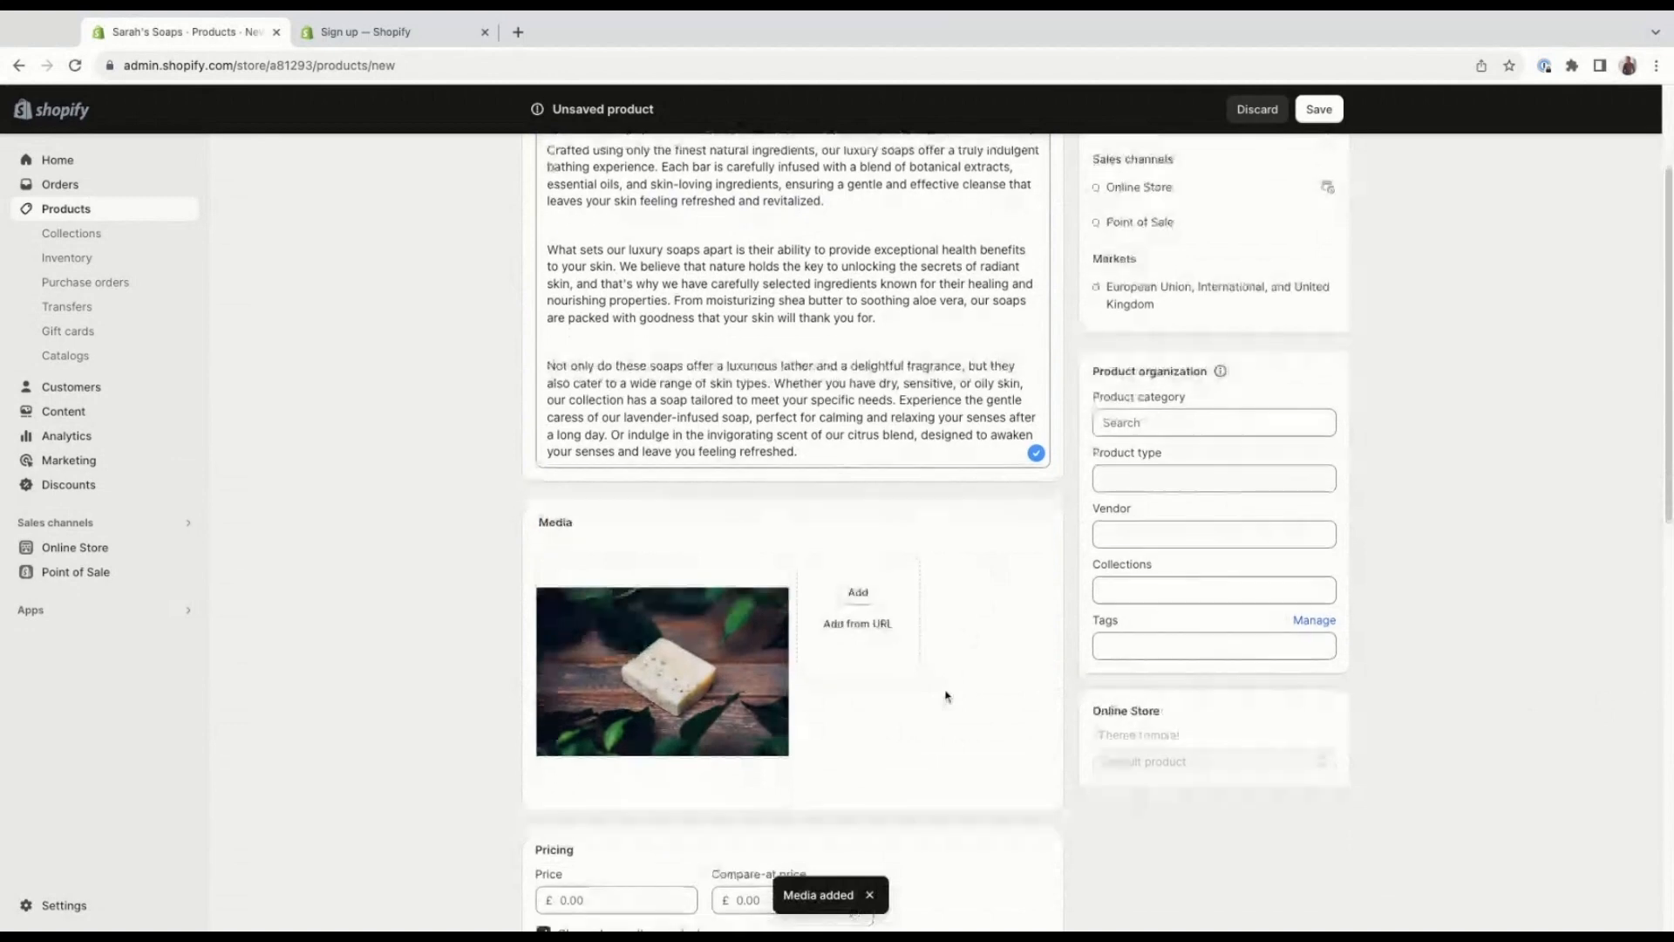
scroll(947, 697, down, 3)
click(637, 628)
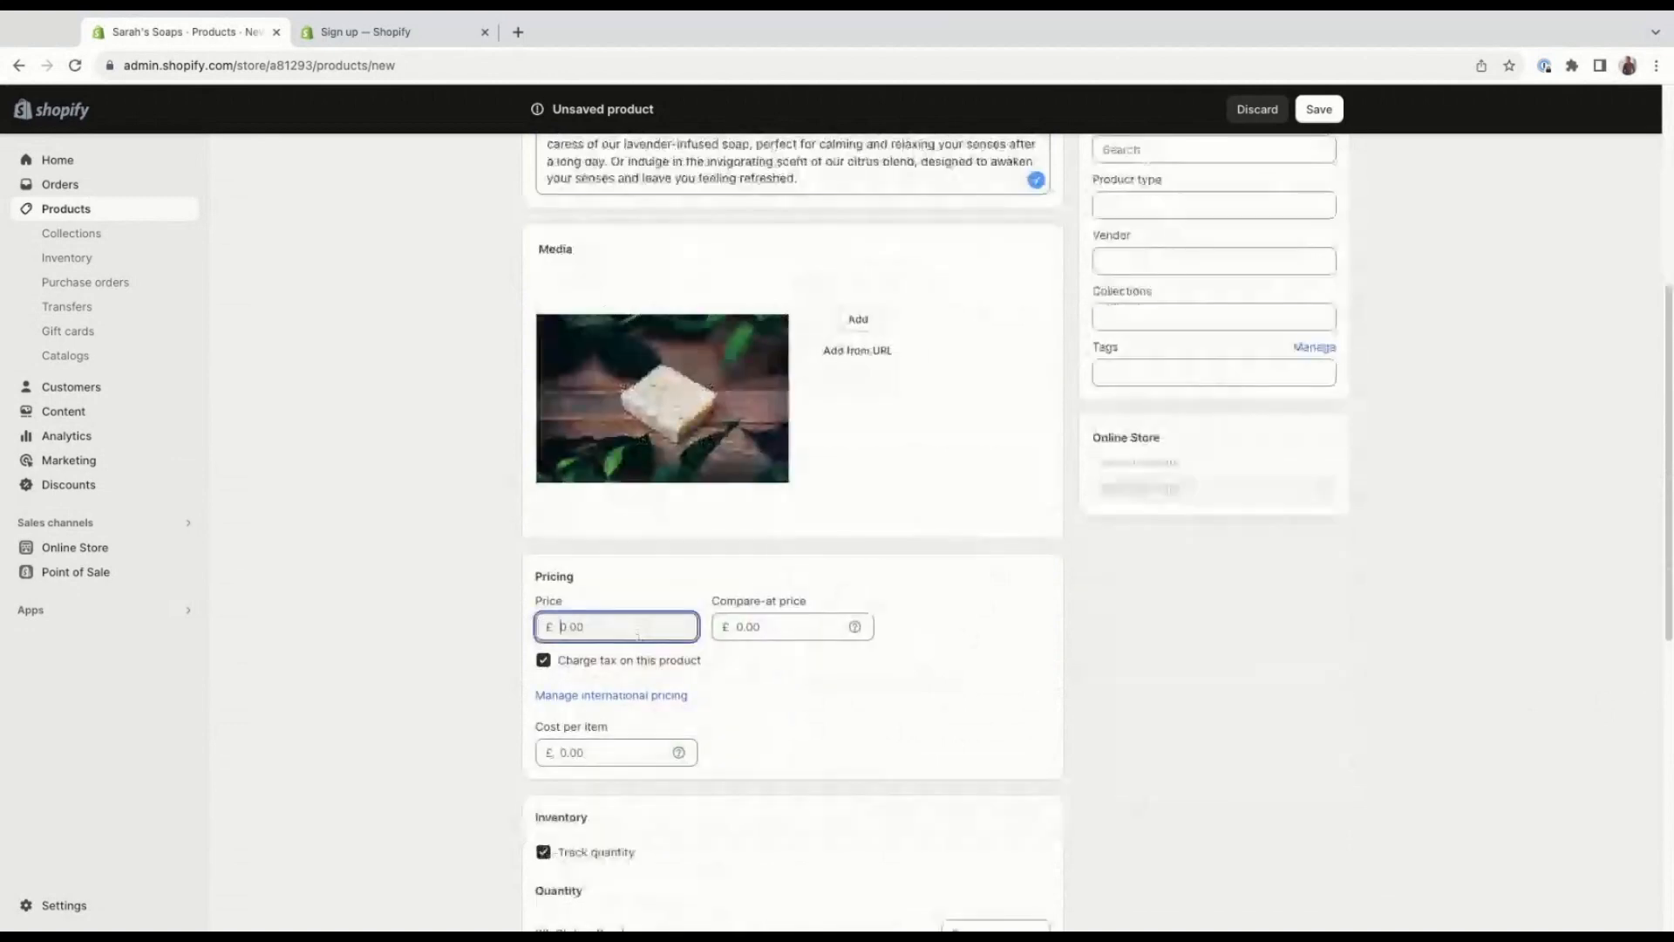
text(7.99)
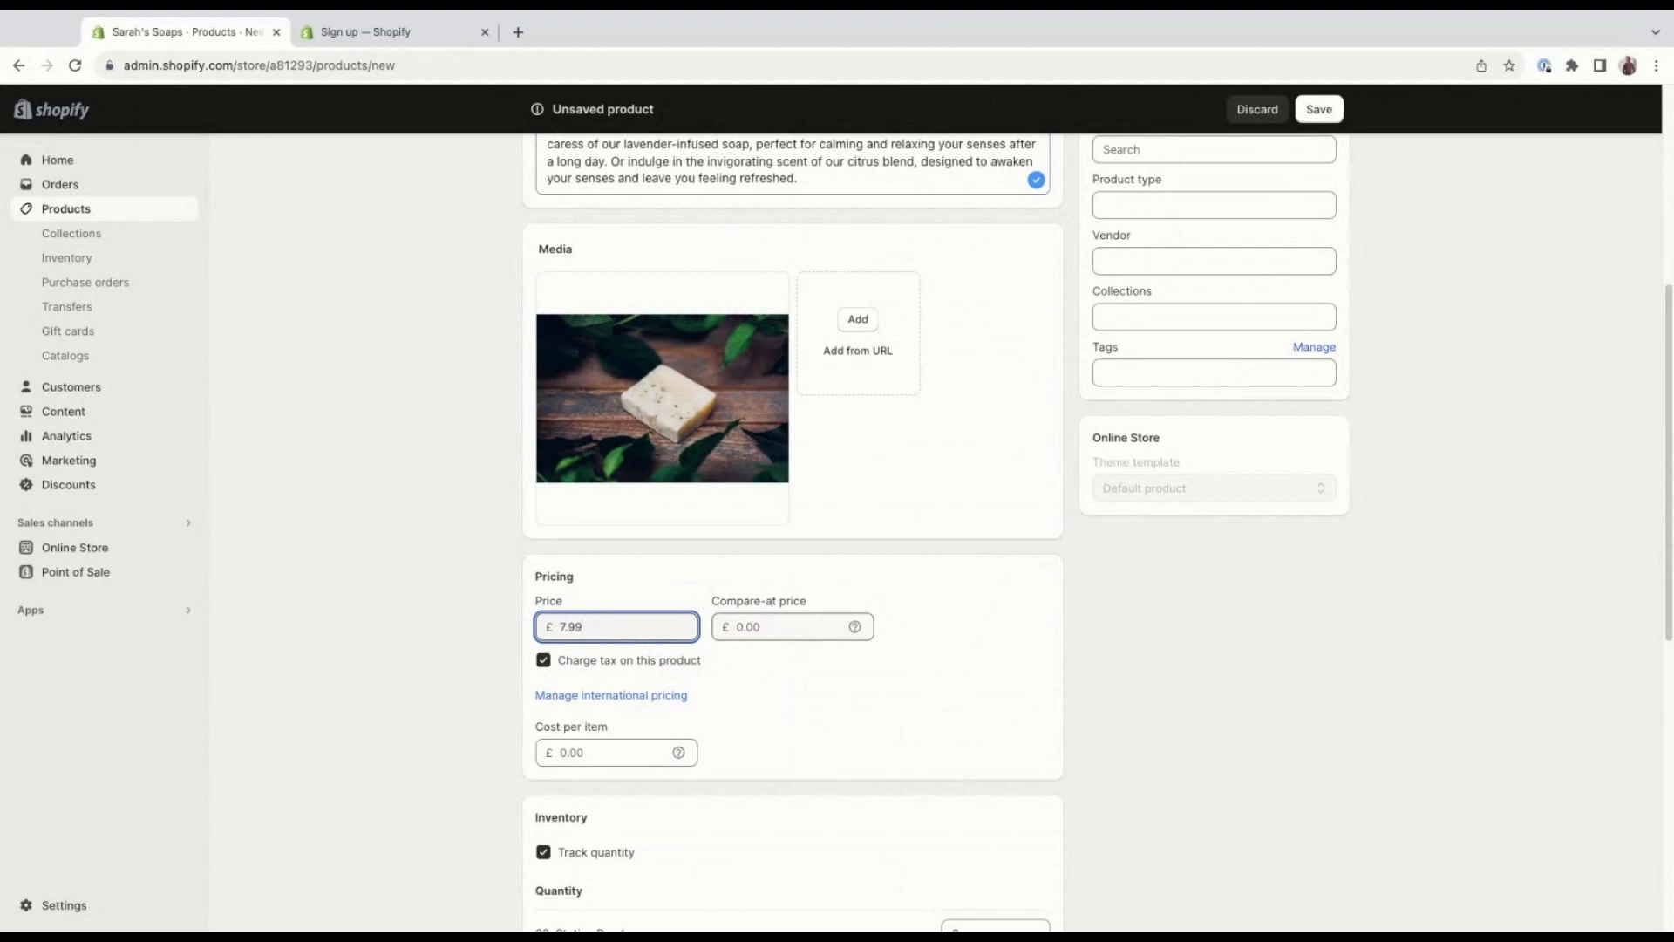
Try a compare-at price of £11.99 for the product and clear it again.
click(738, 626)
text(1)
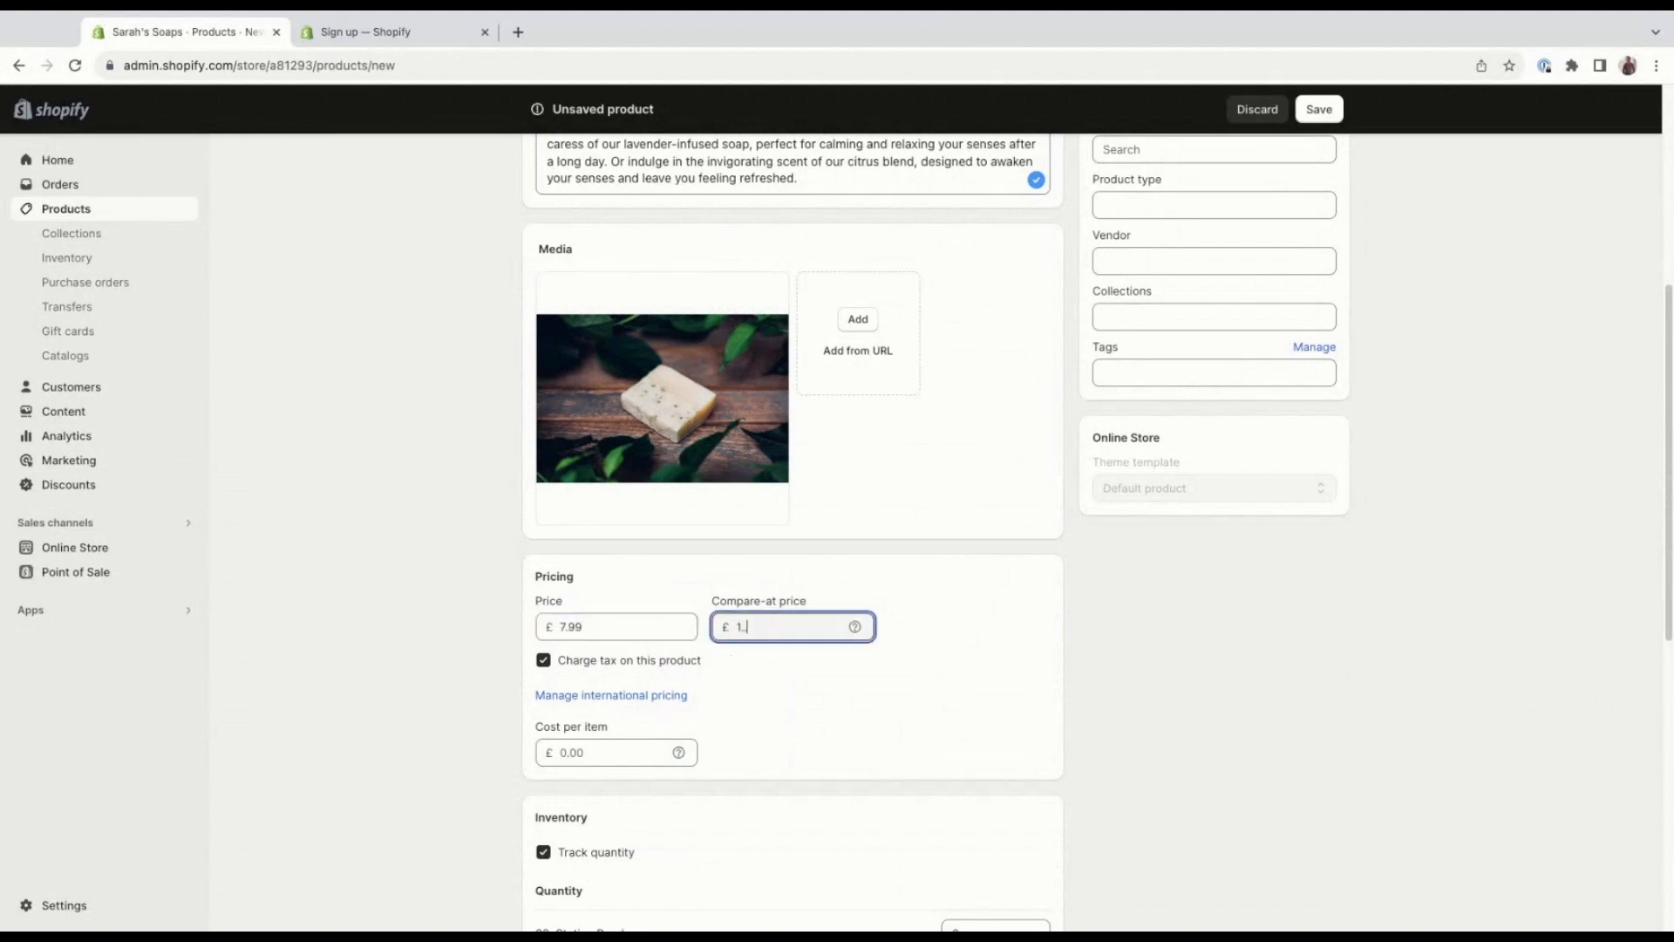
text(1.99)
double_click(776, 637)
key(BackSpace)
Set the product's cost per item to £2.00.
scroll(717, 724, down, 1)
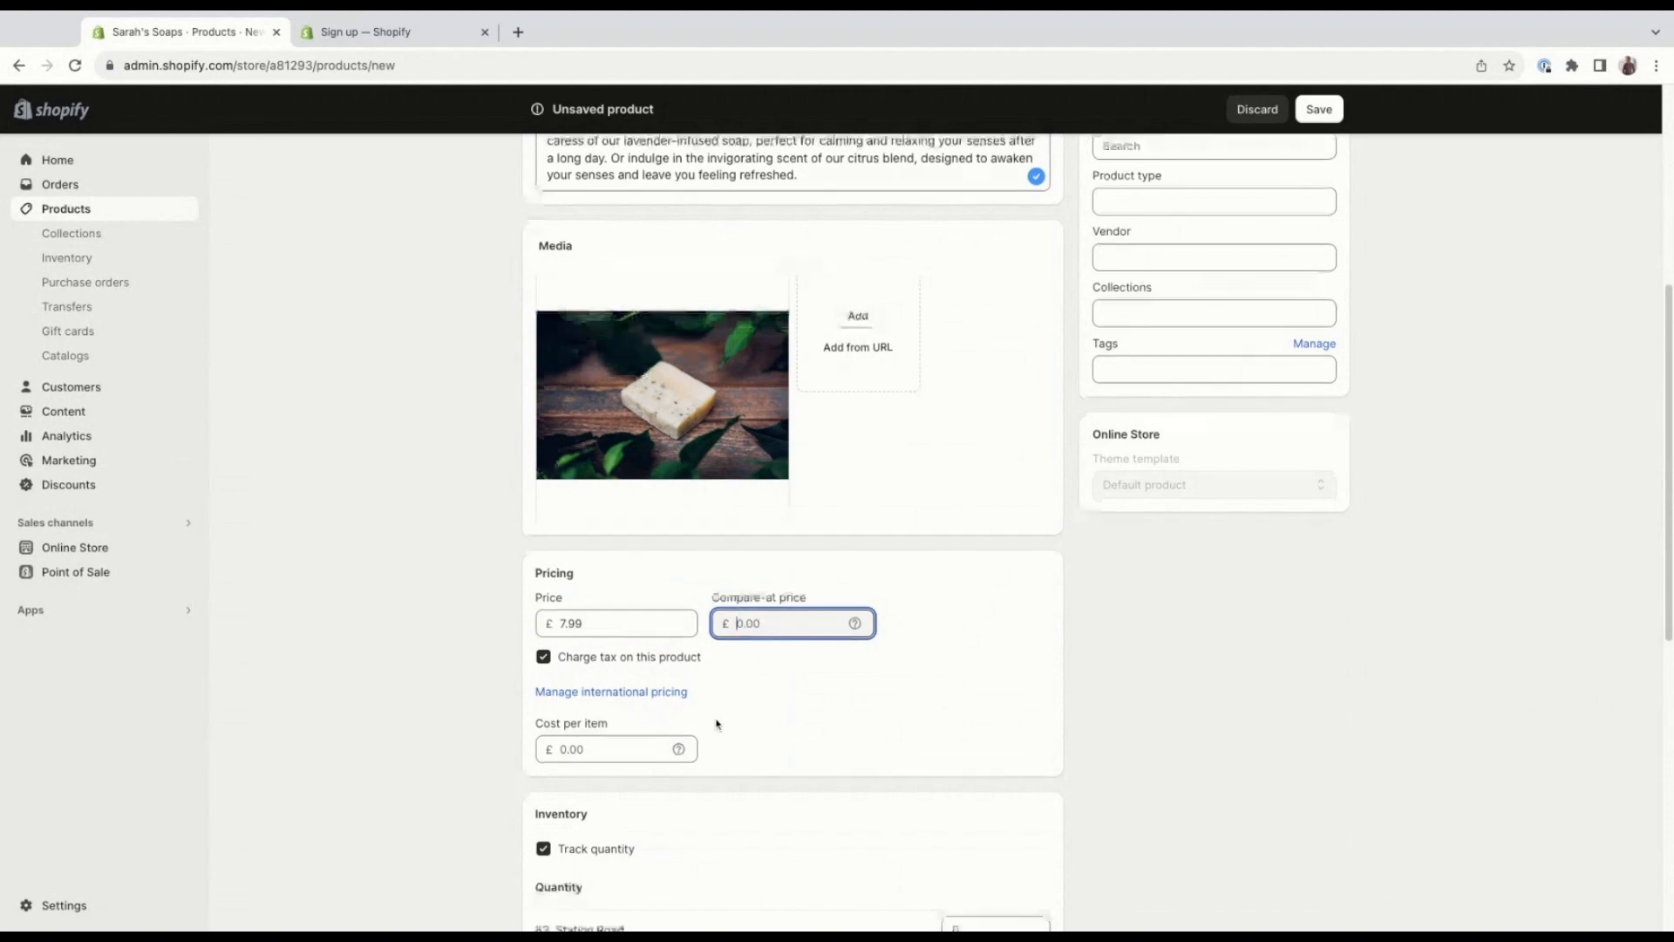
scroll(717, 722, down, 2)
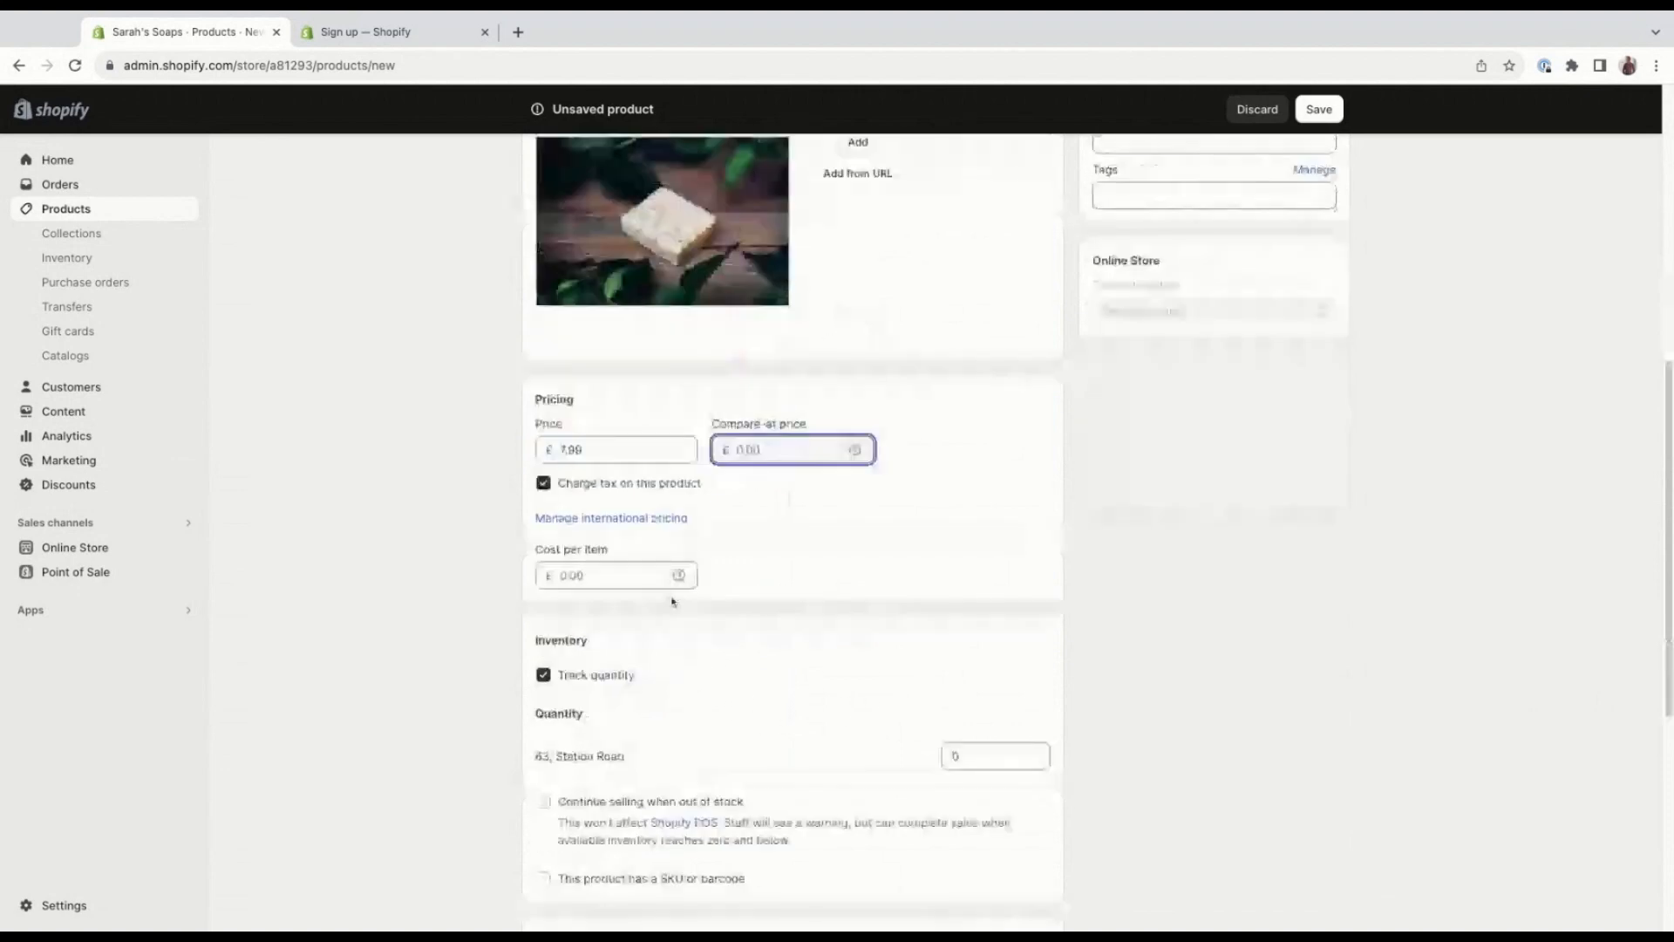
click(652, 583)
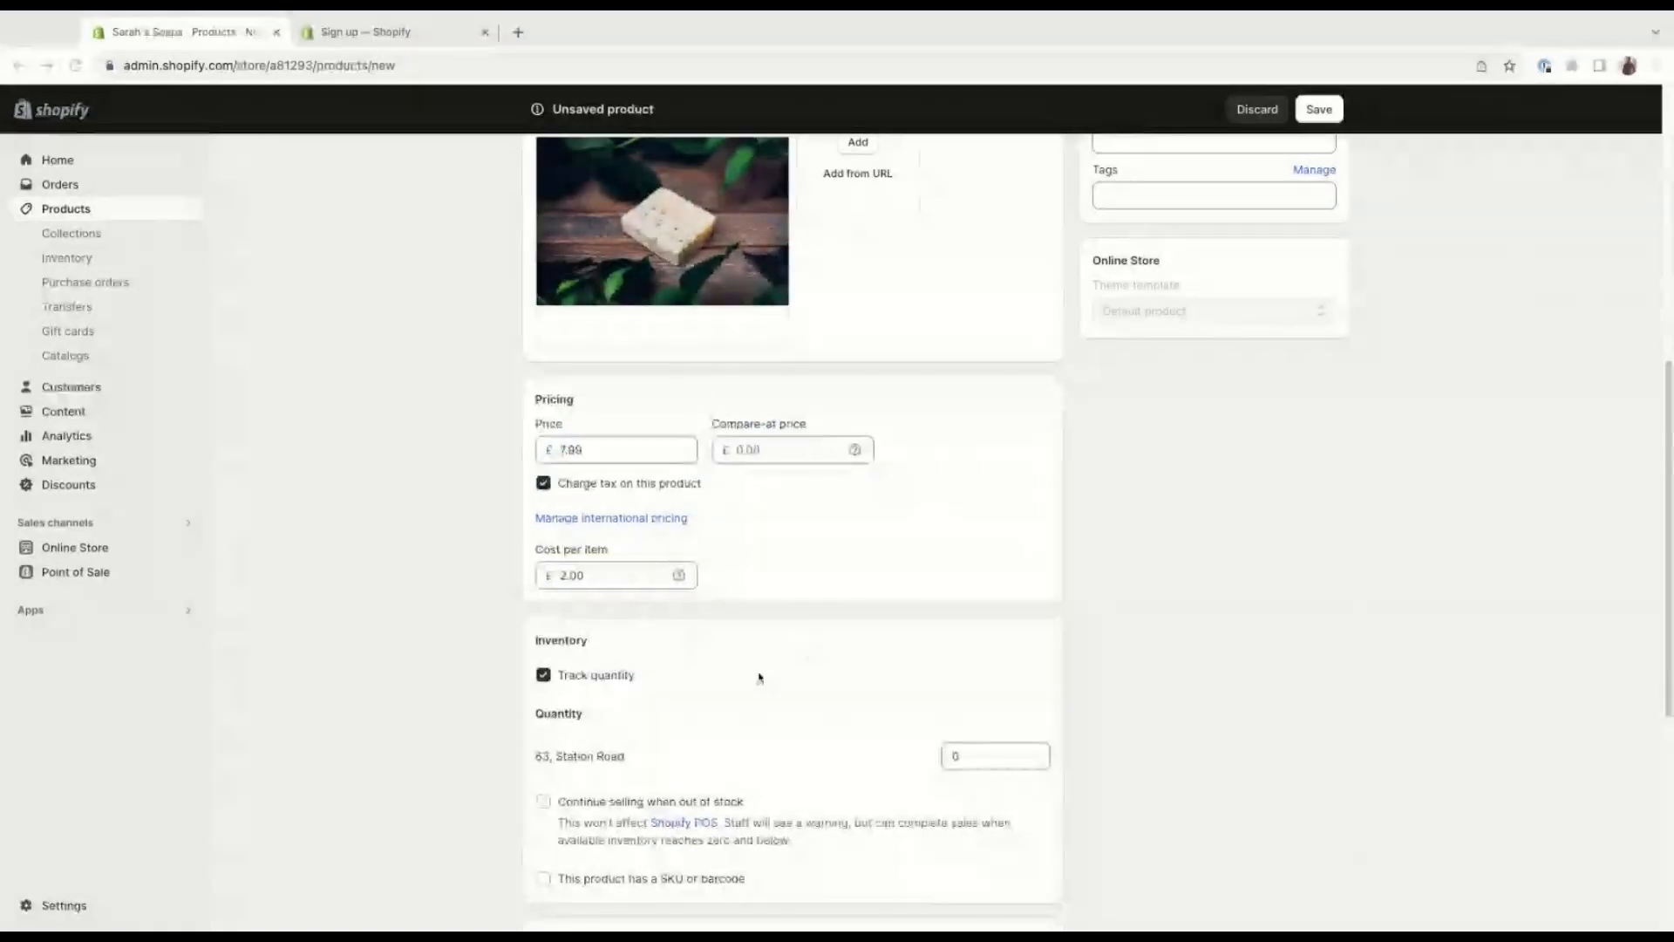
Set the inventory quantity at the store's location to 500.
scroll(760, 679, down, 1)
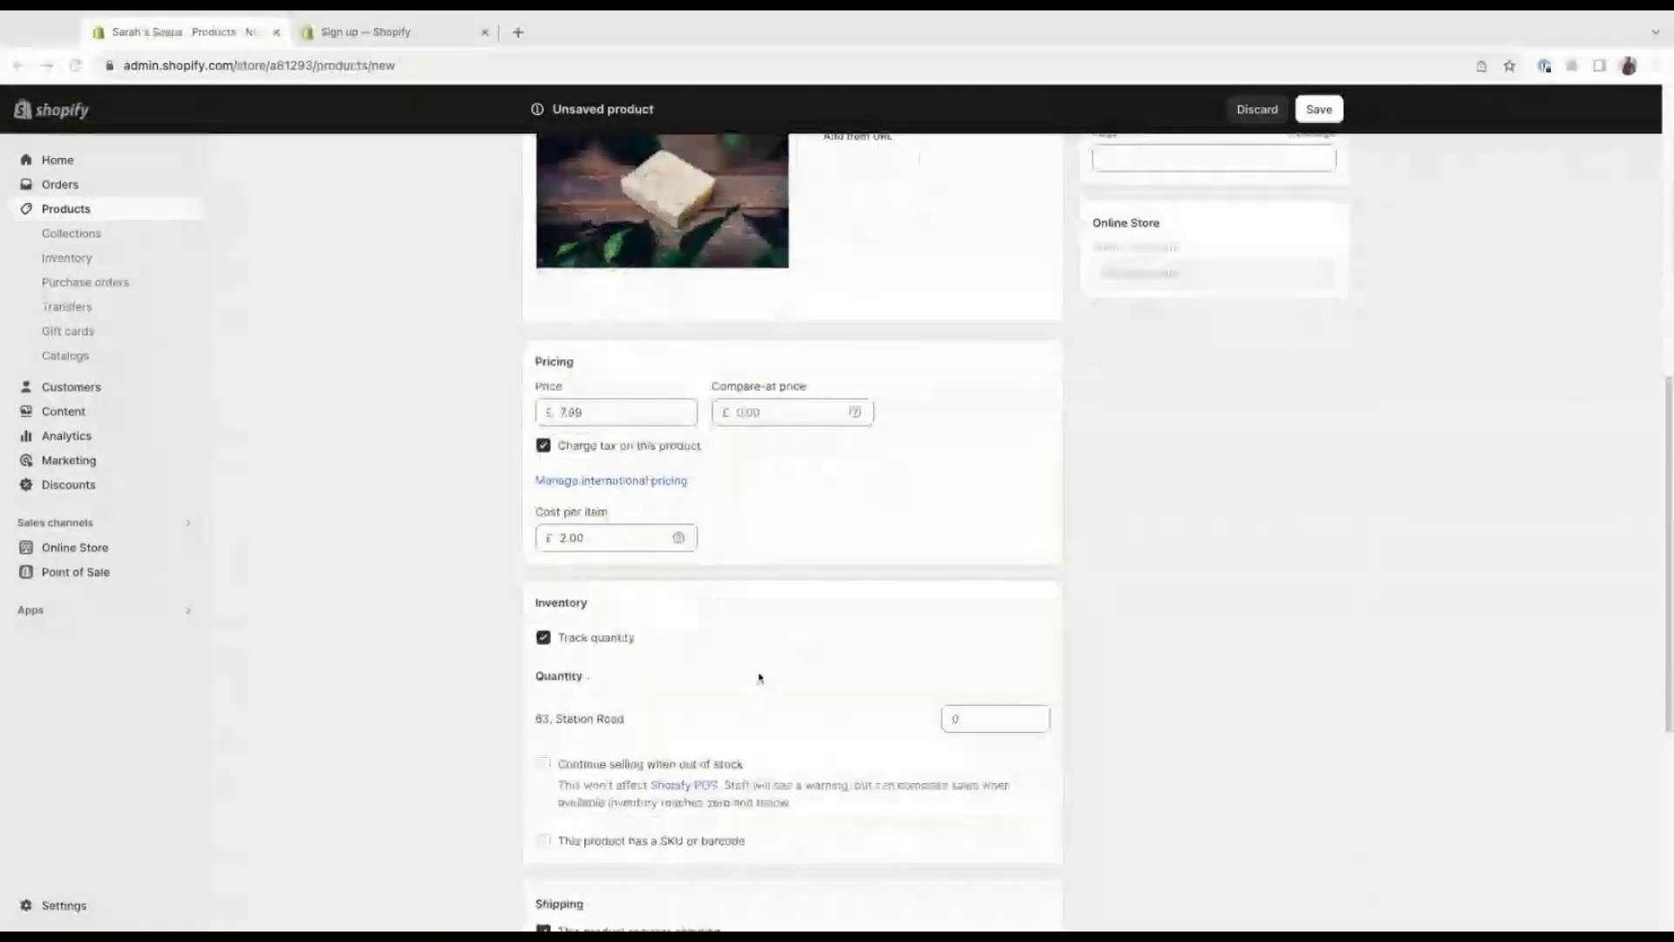
scroll(760, 679, down, 2)
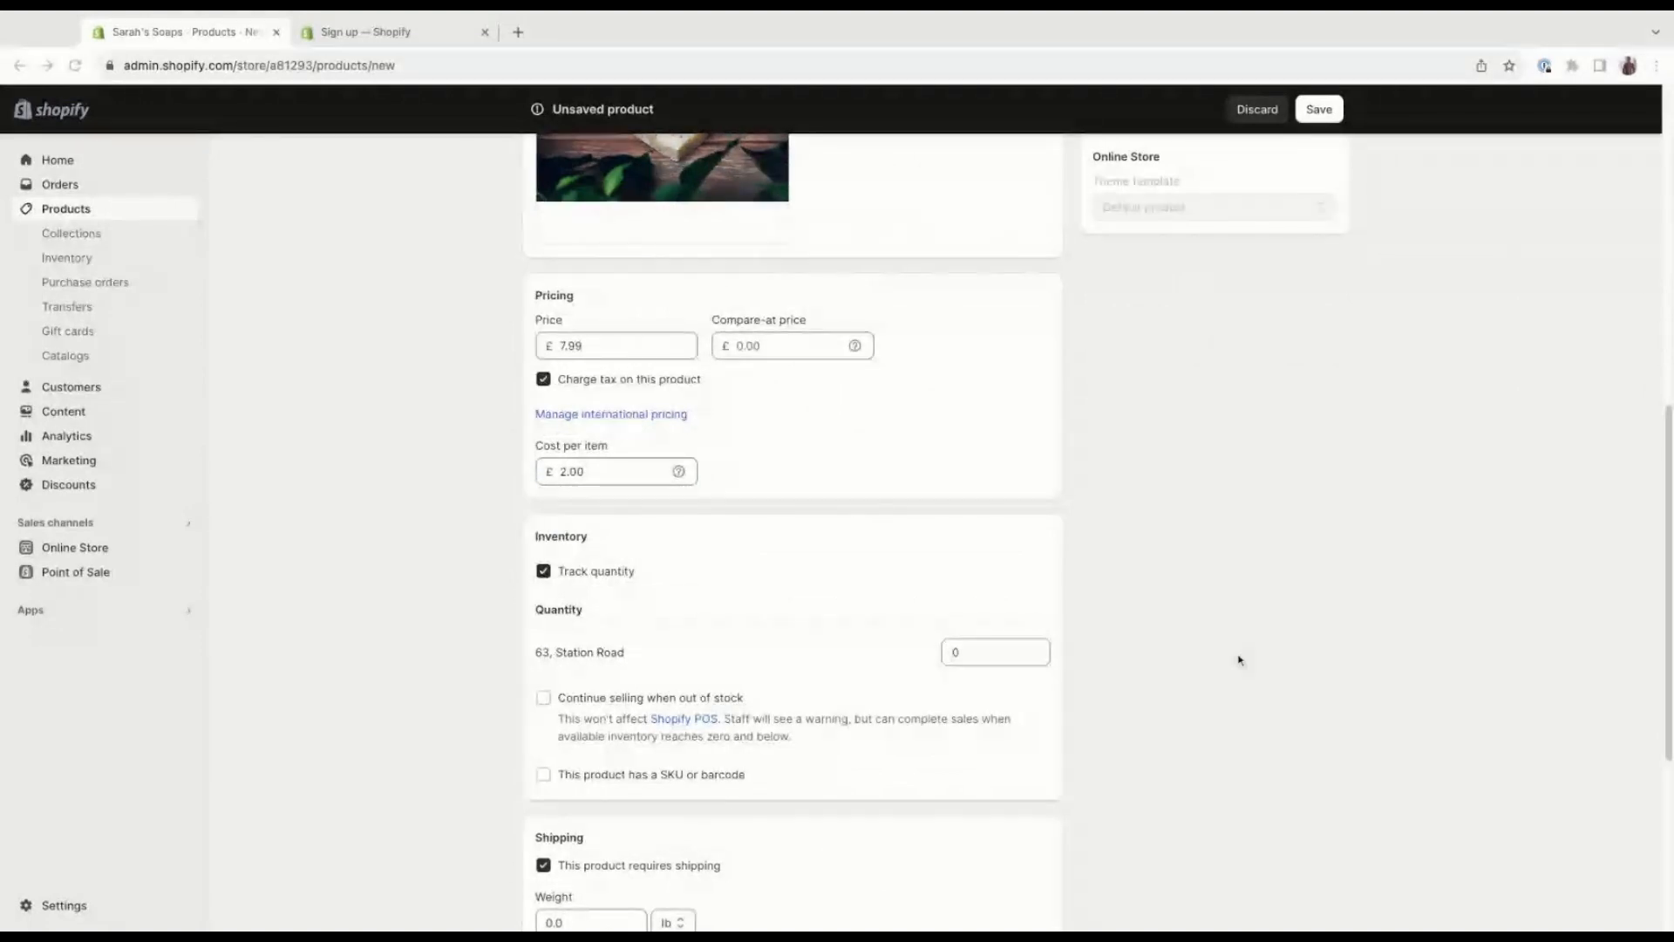
scroll(680, 626, down, 1)
scroll(680, 627, down, 1)
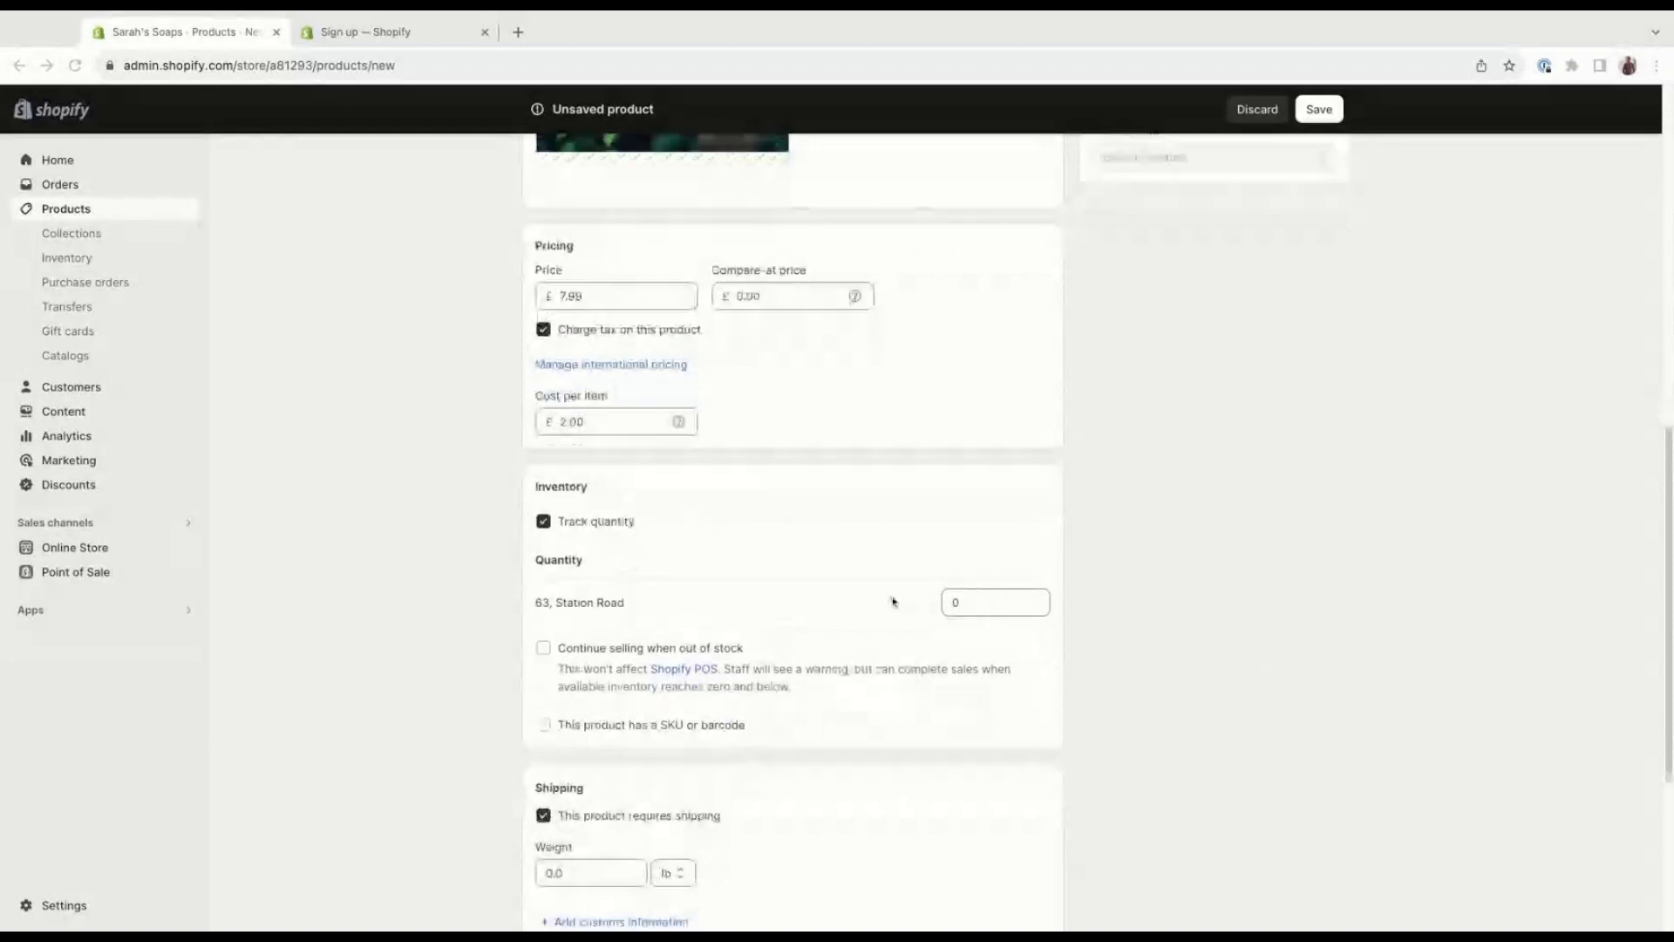
click(976, 600)
click(976, 598)
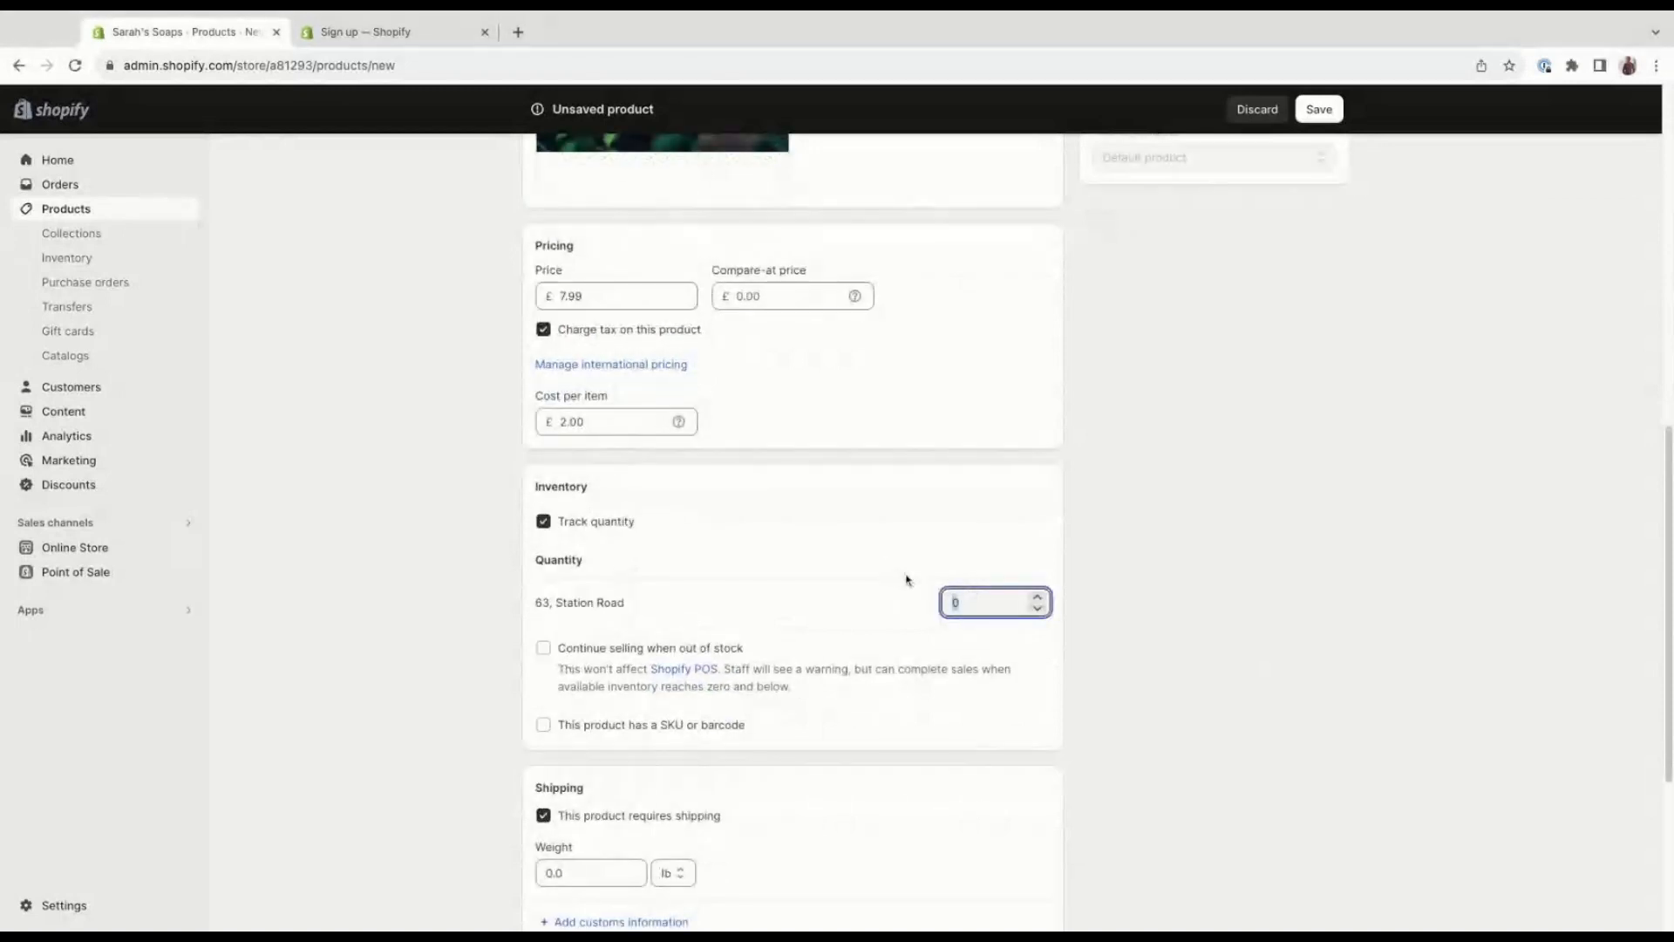
text(500)
Set the unit of the product's shipping weight to kg.
scroll(698, 672, down, 1)
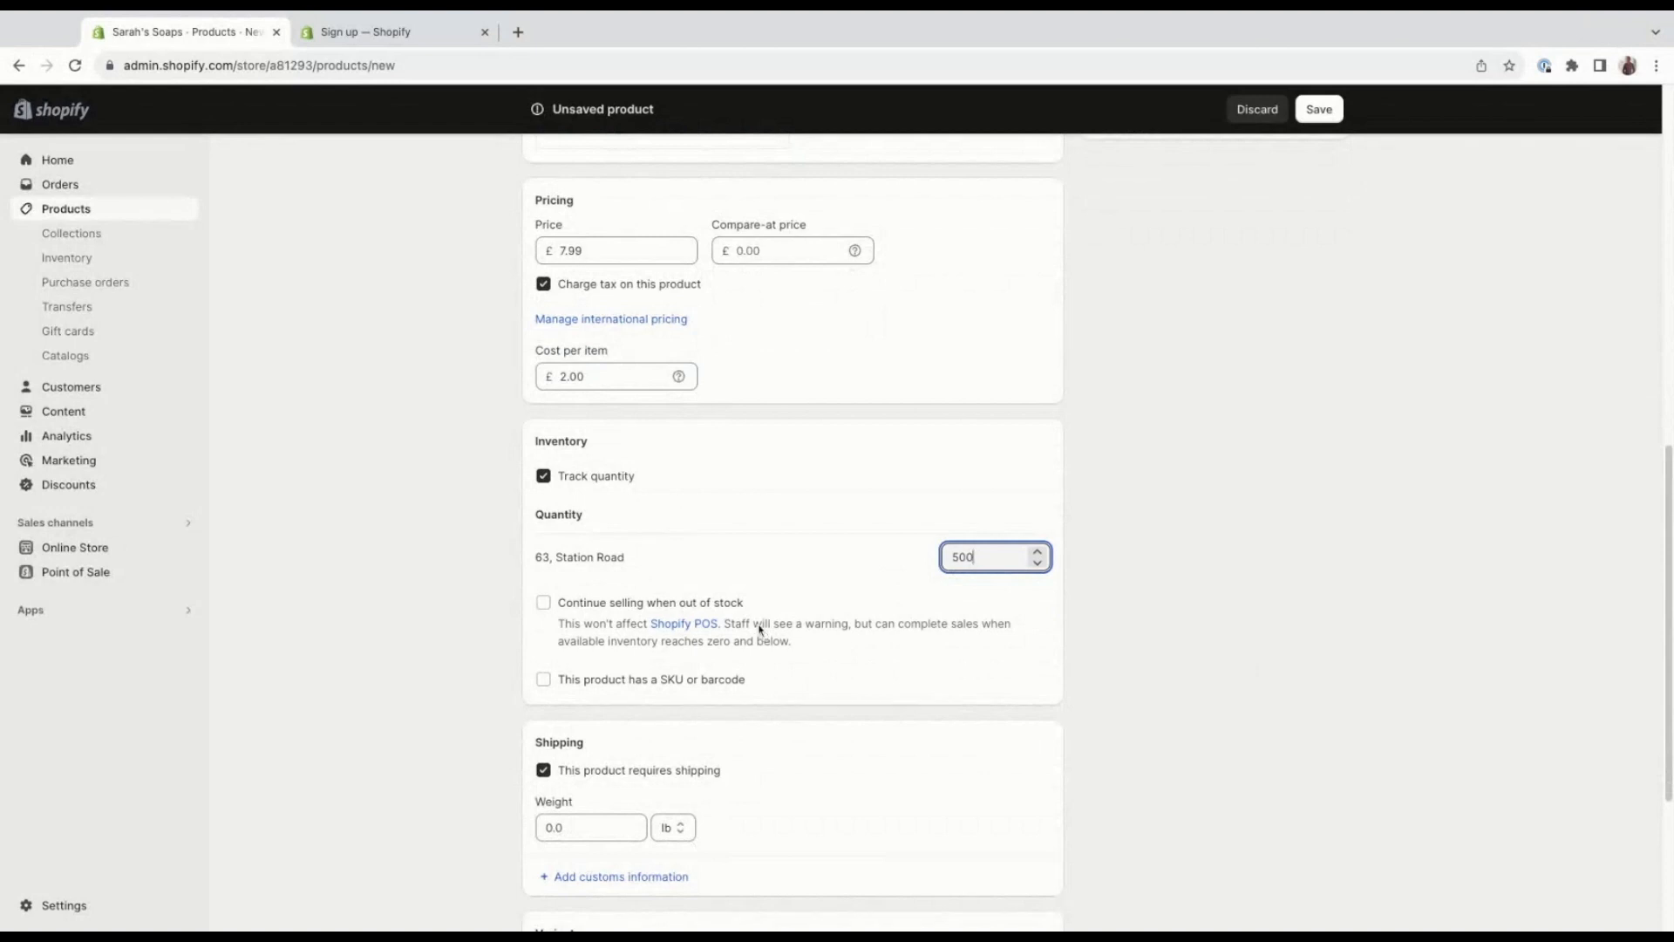
scroll(764, 636, down, 1)
scroll(764, 635, down, 1)
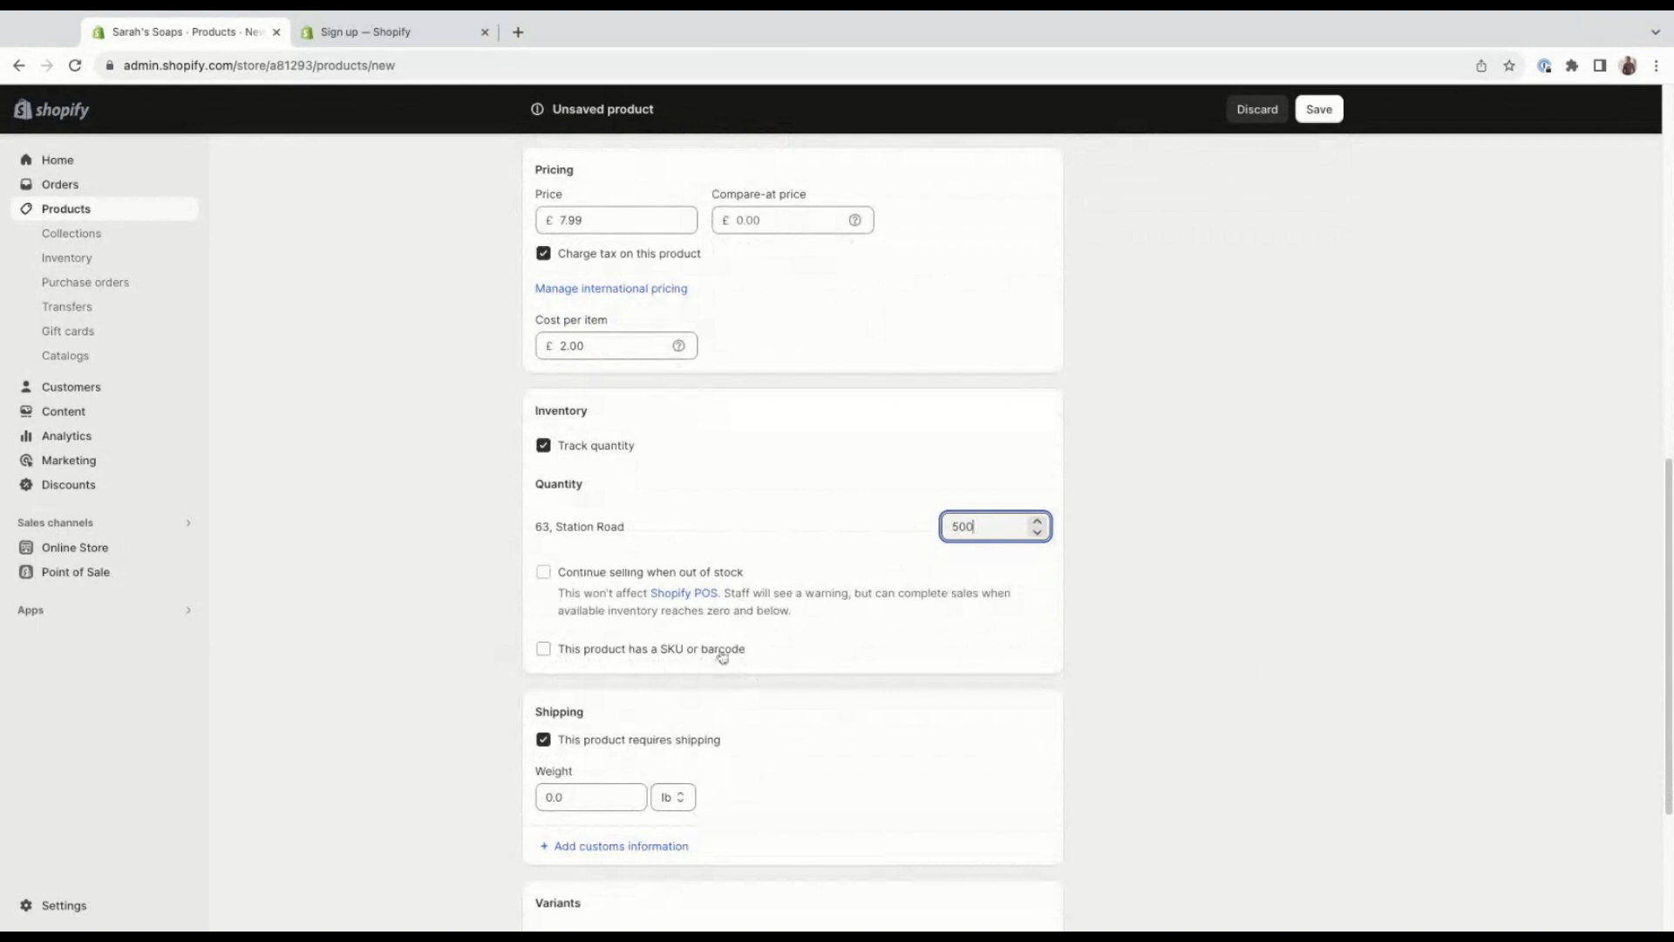
scroll(741, 656, down, 2)
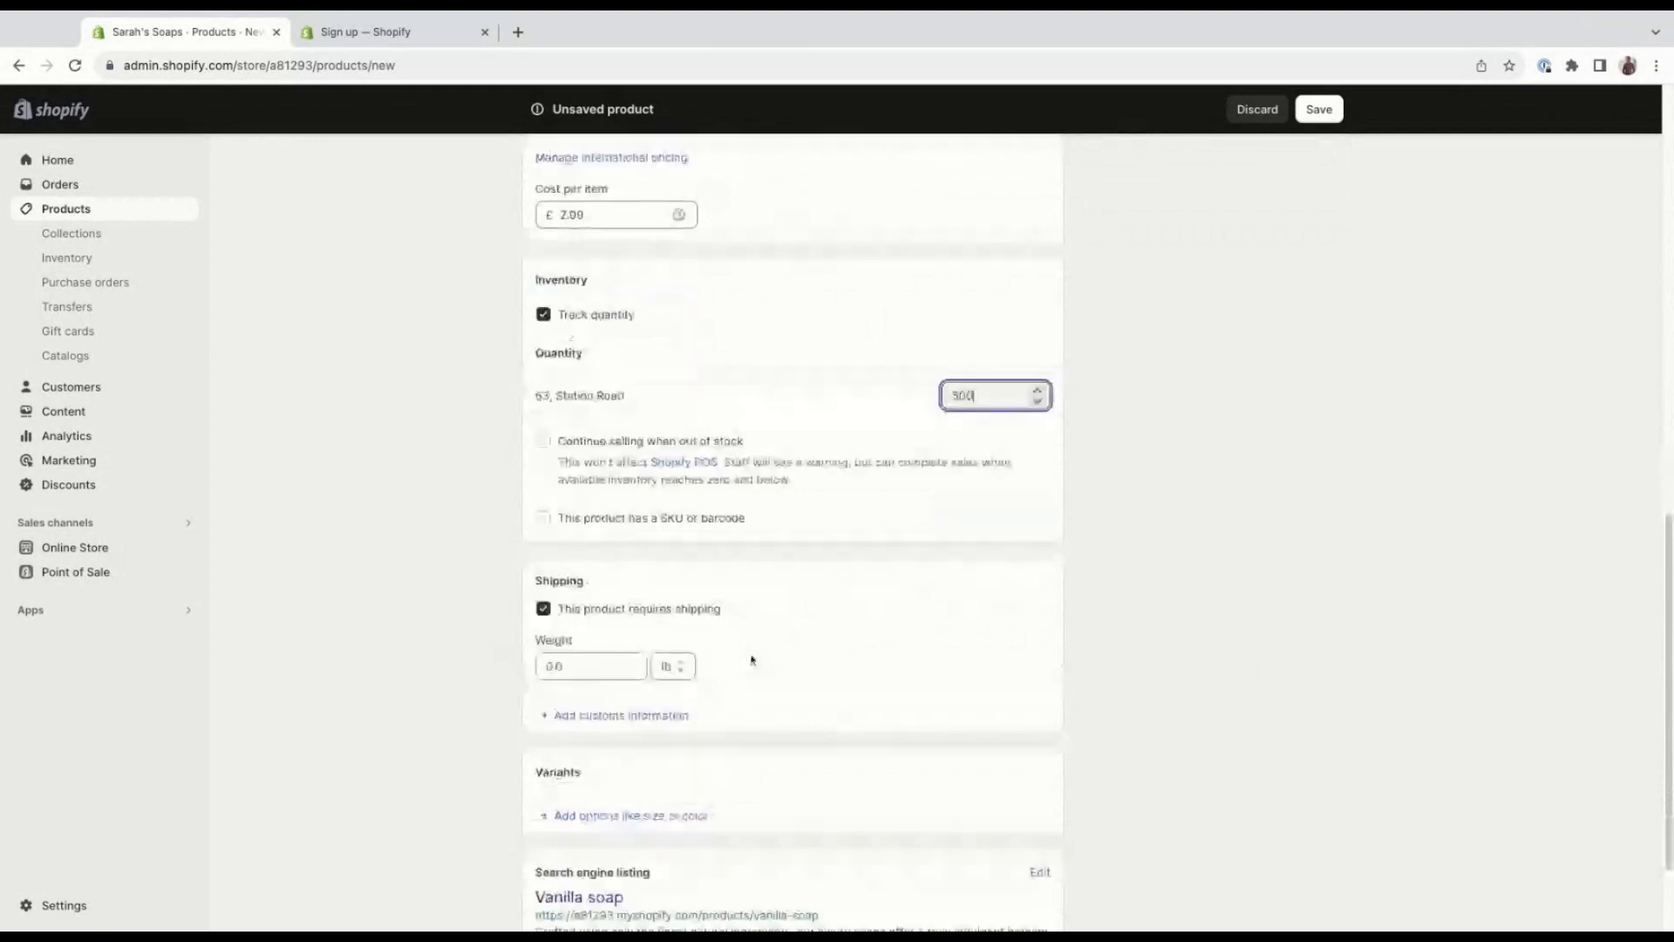
scroll(752, 661, down, 1)
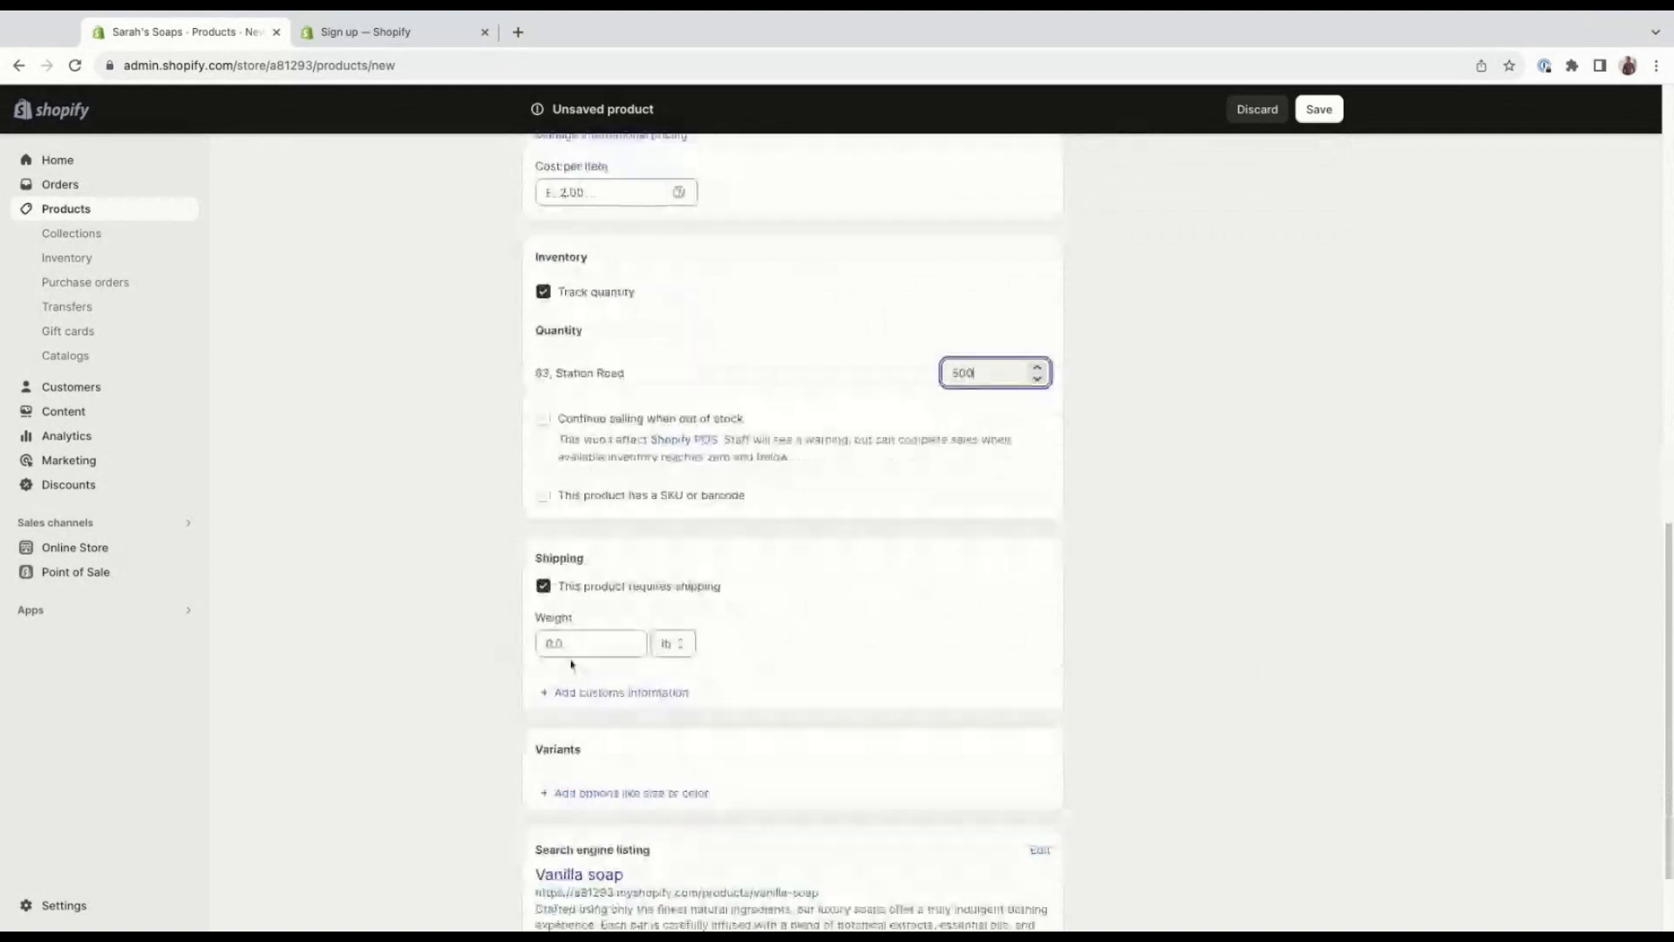
click(571, 649)
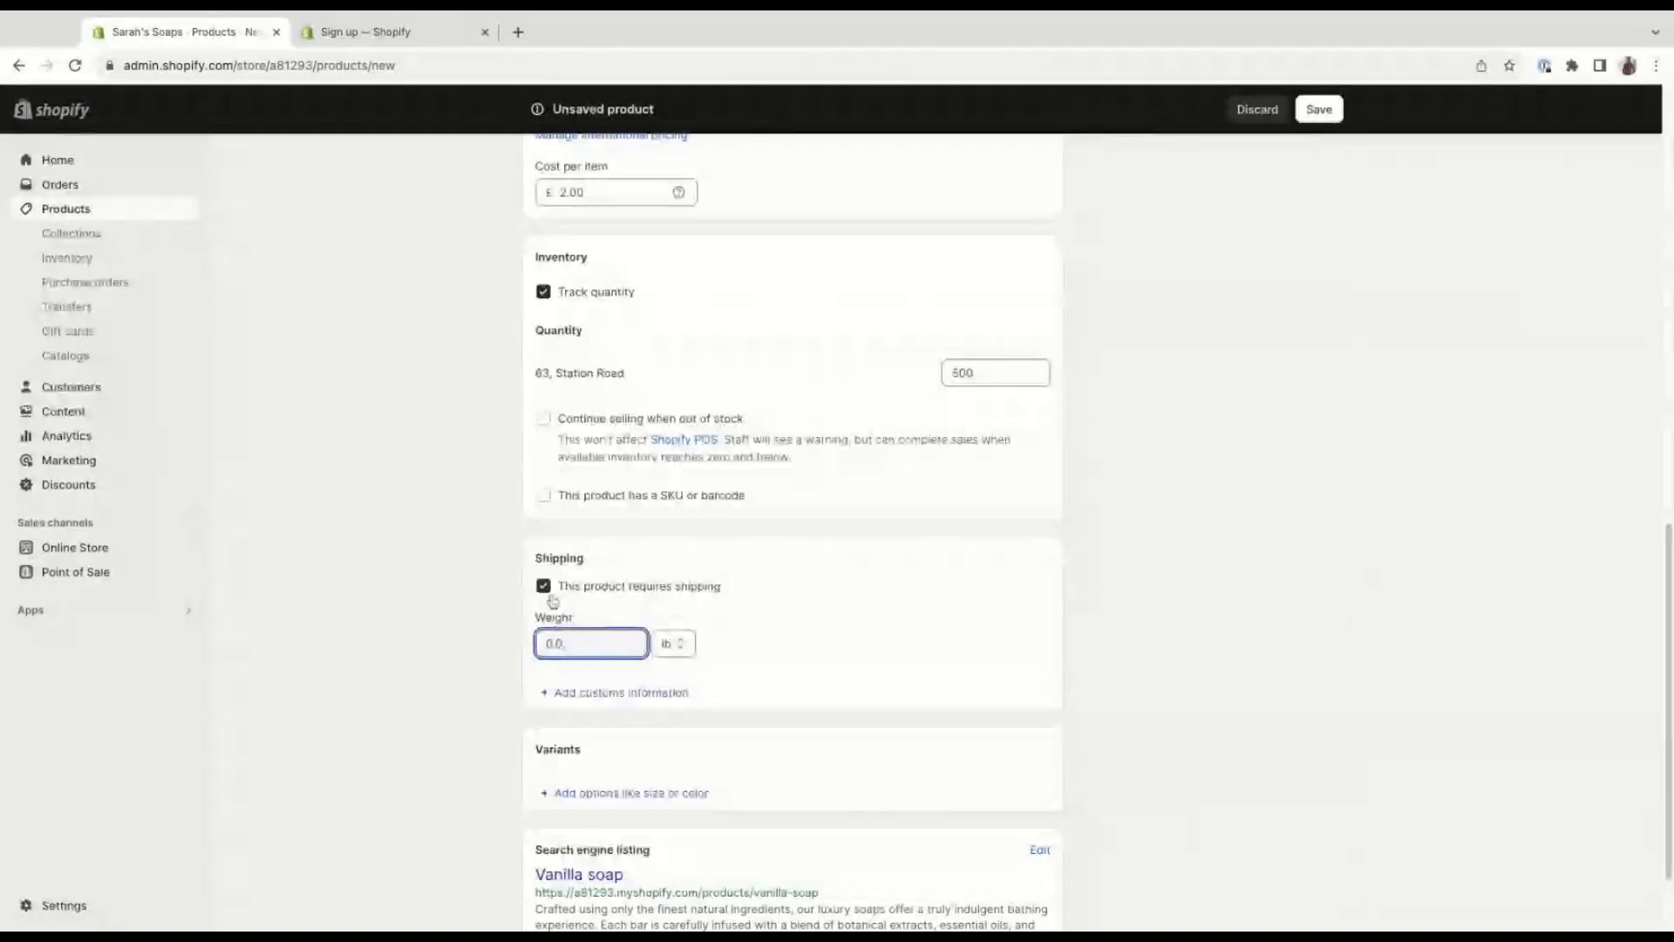
click(670, 644)
click(630, 683)
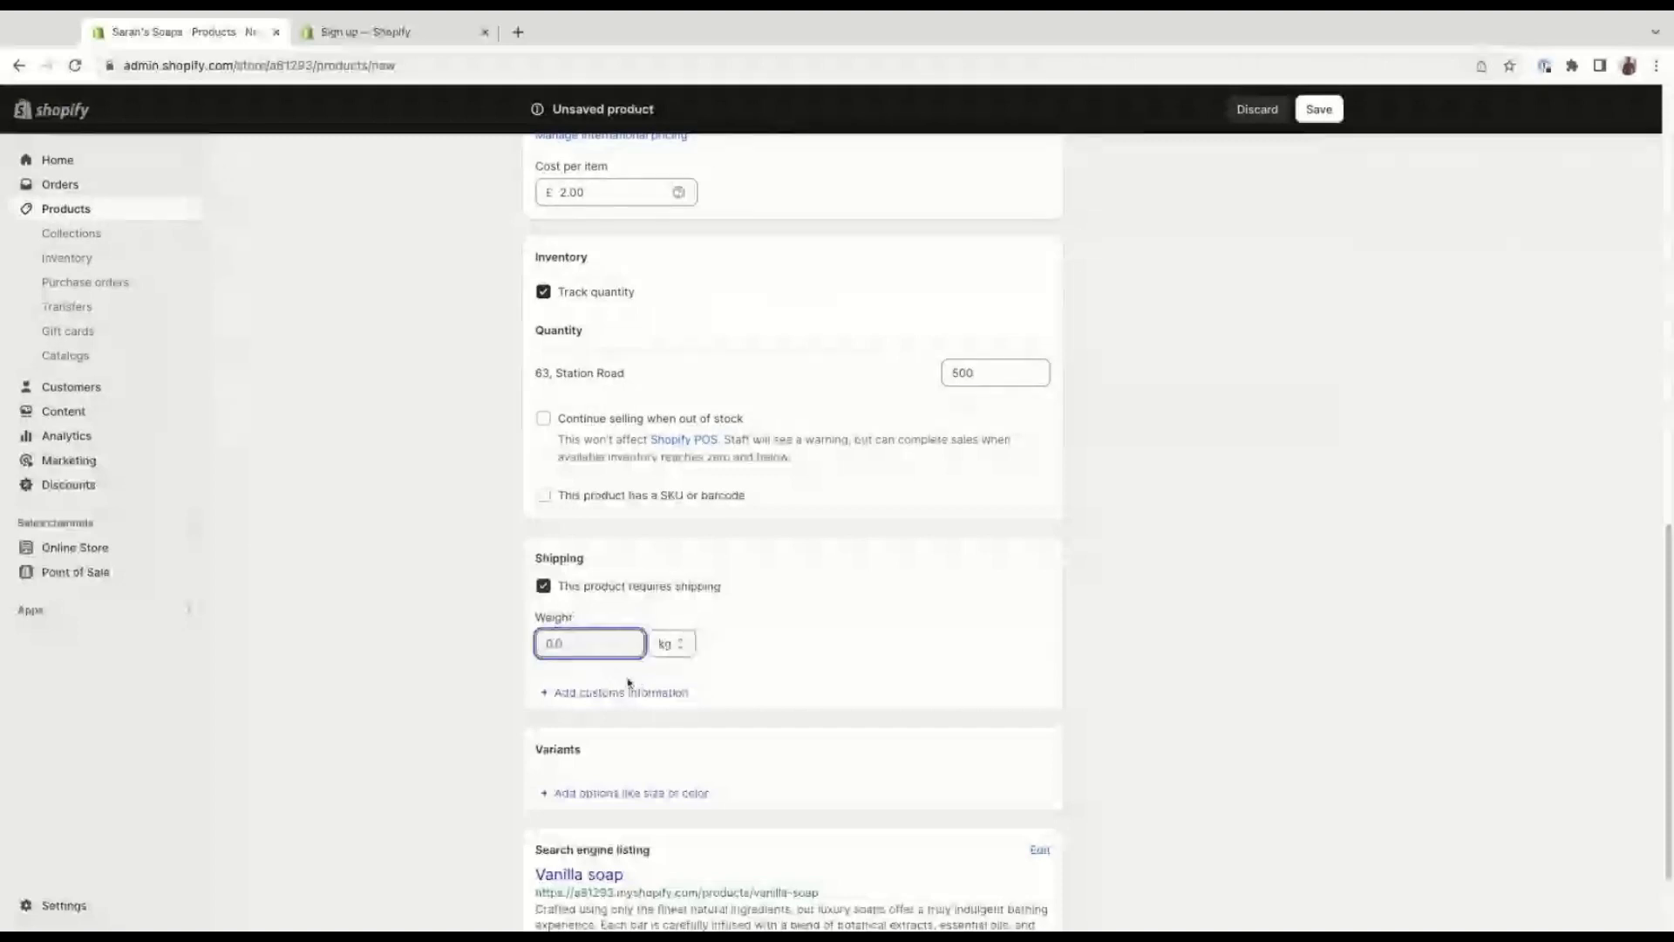
Set the product's shipping weight to 0.2 kg.
text(0.2)
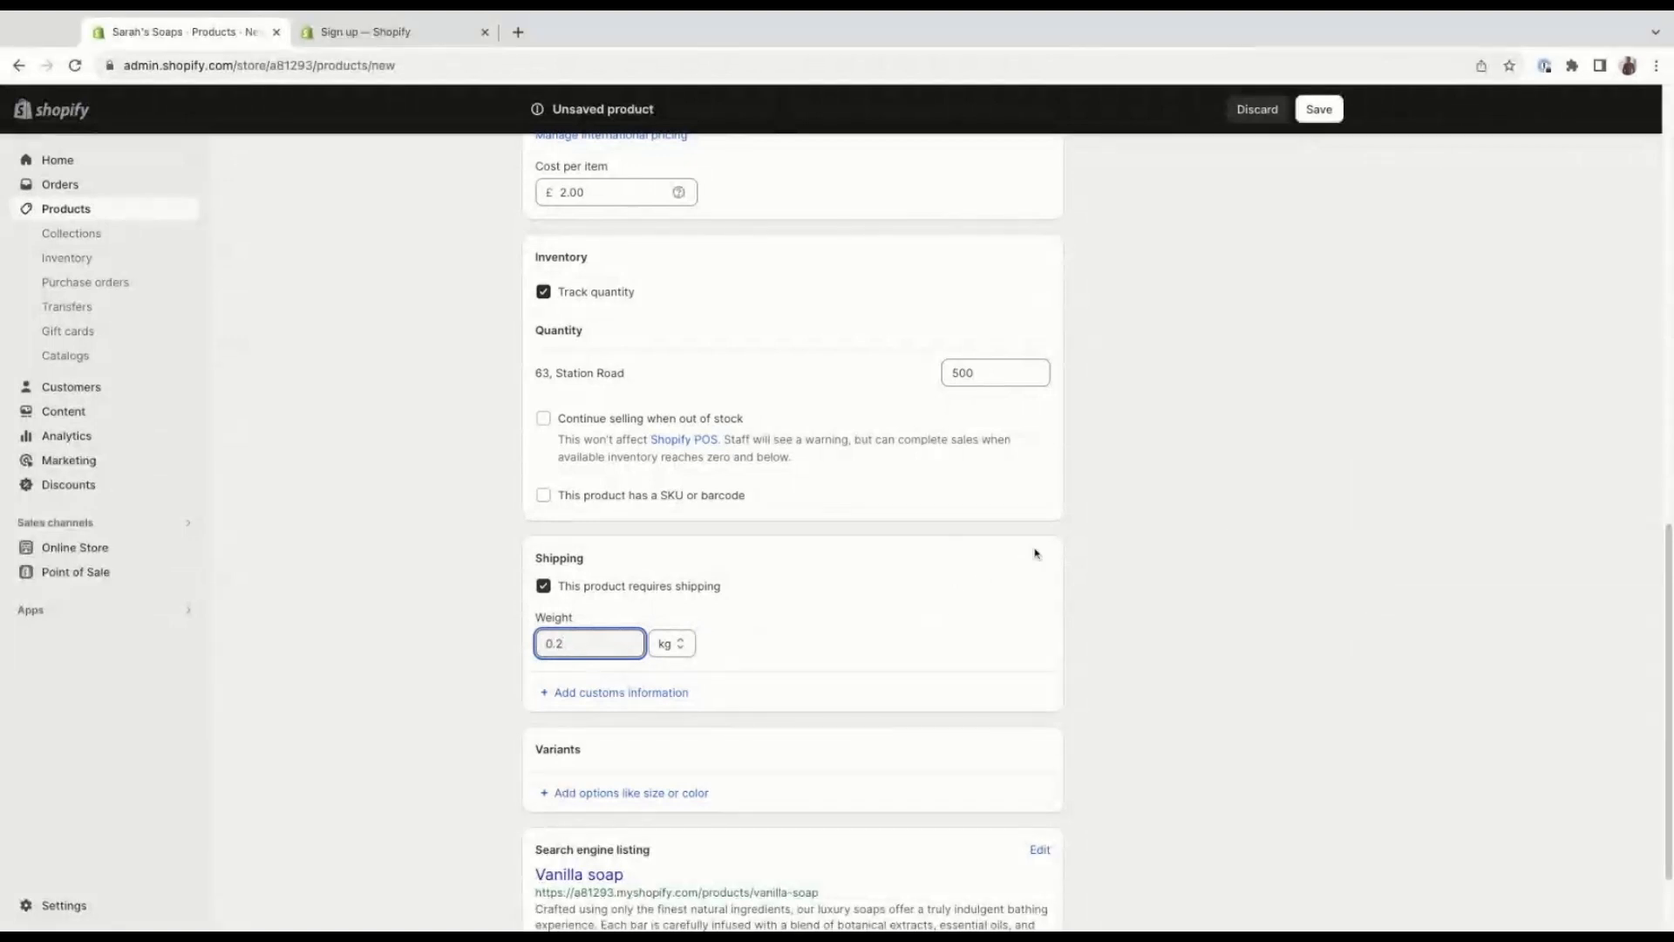
scroll(1032, 587, down, 3)
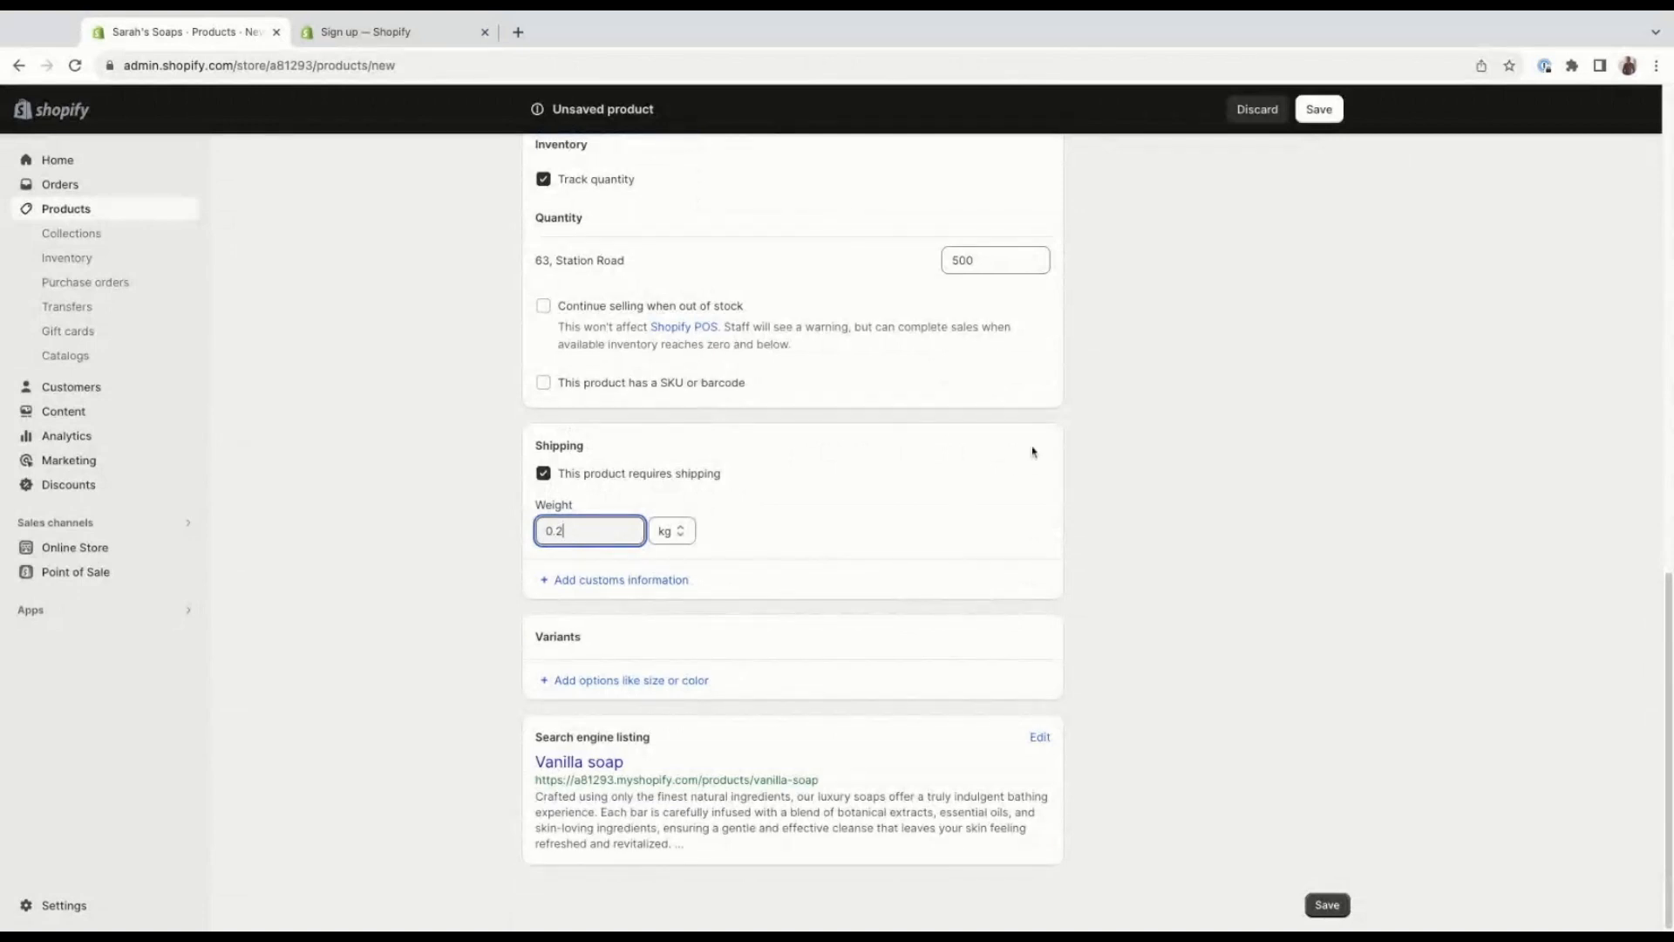
Check the product's status setting and the scheduling options for its Online Store publishing.
scroll(1199, 375, up, 4)
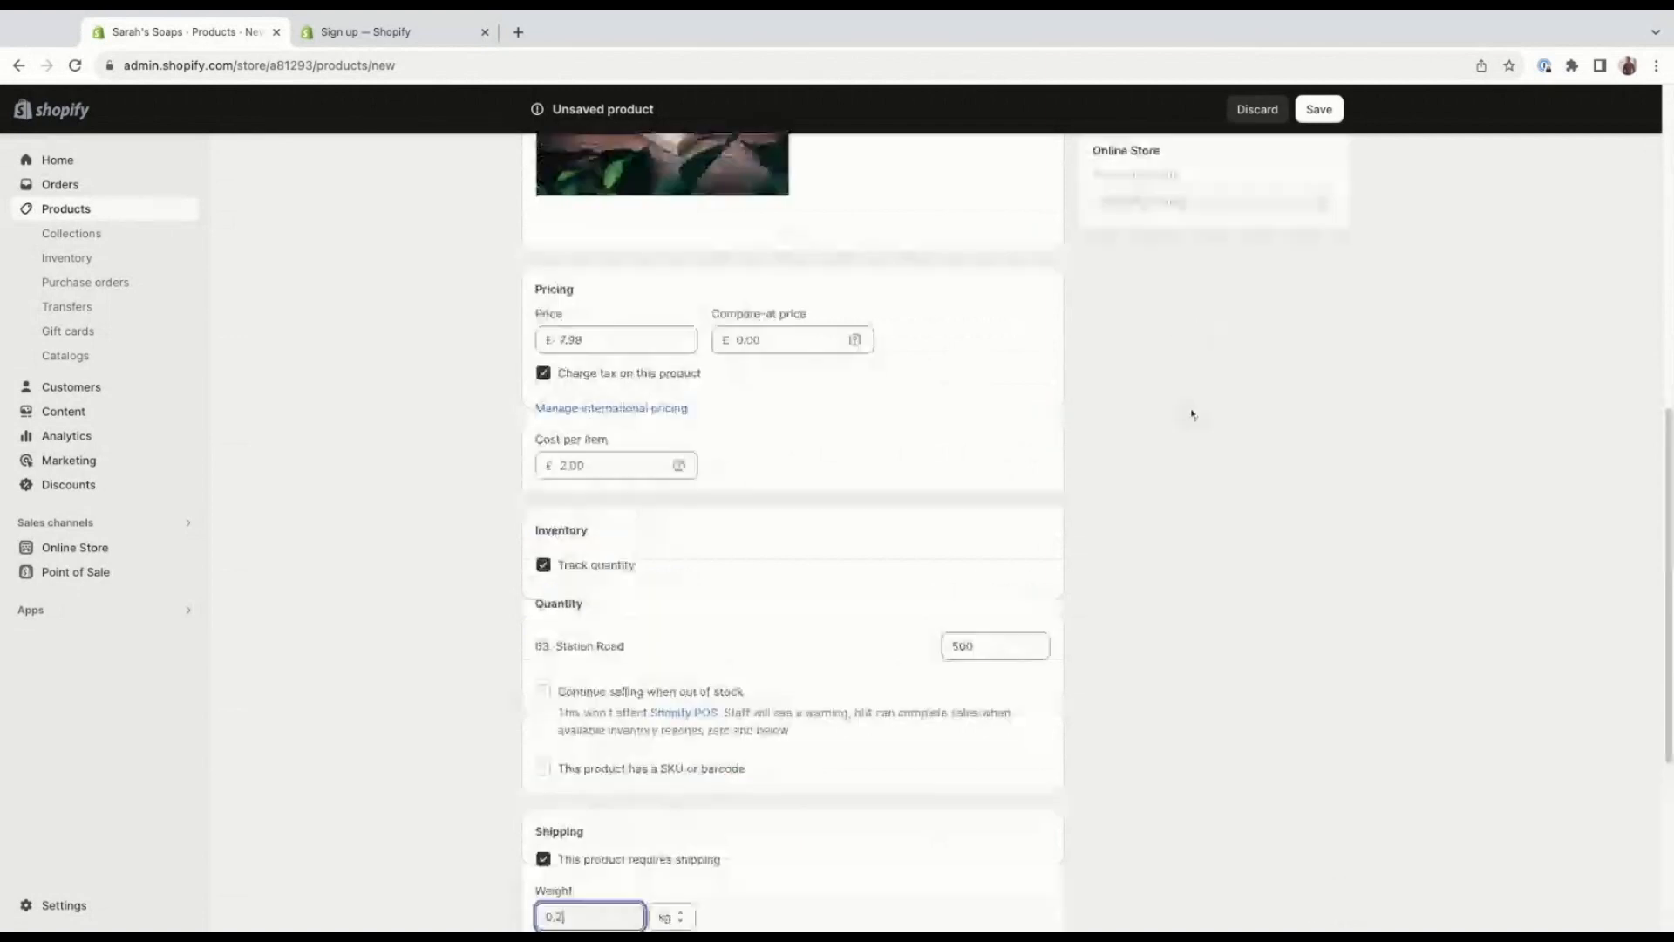
scroll(1193, 415, up, 9)
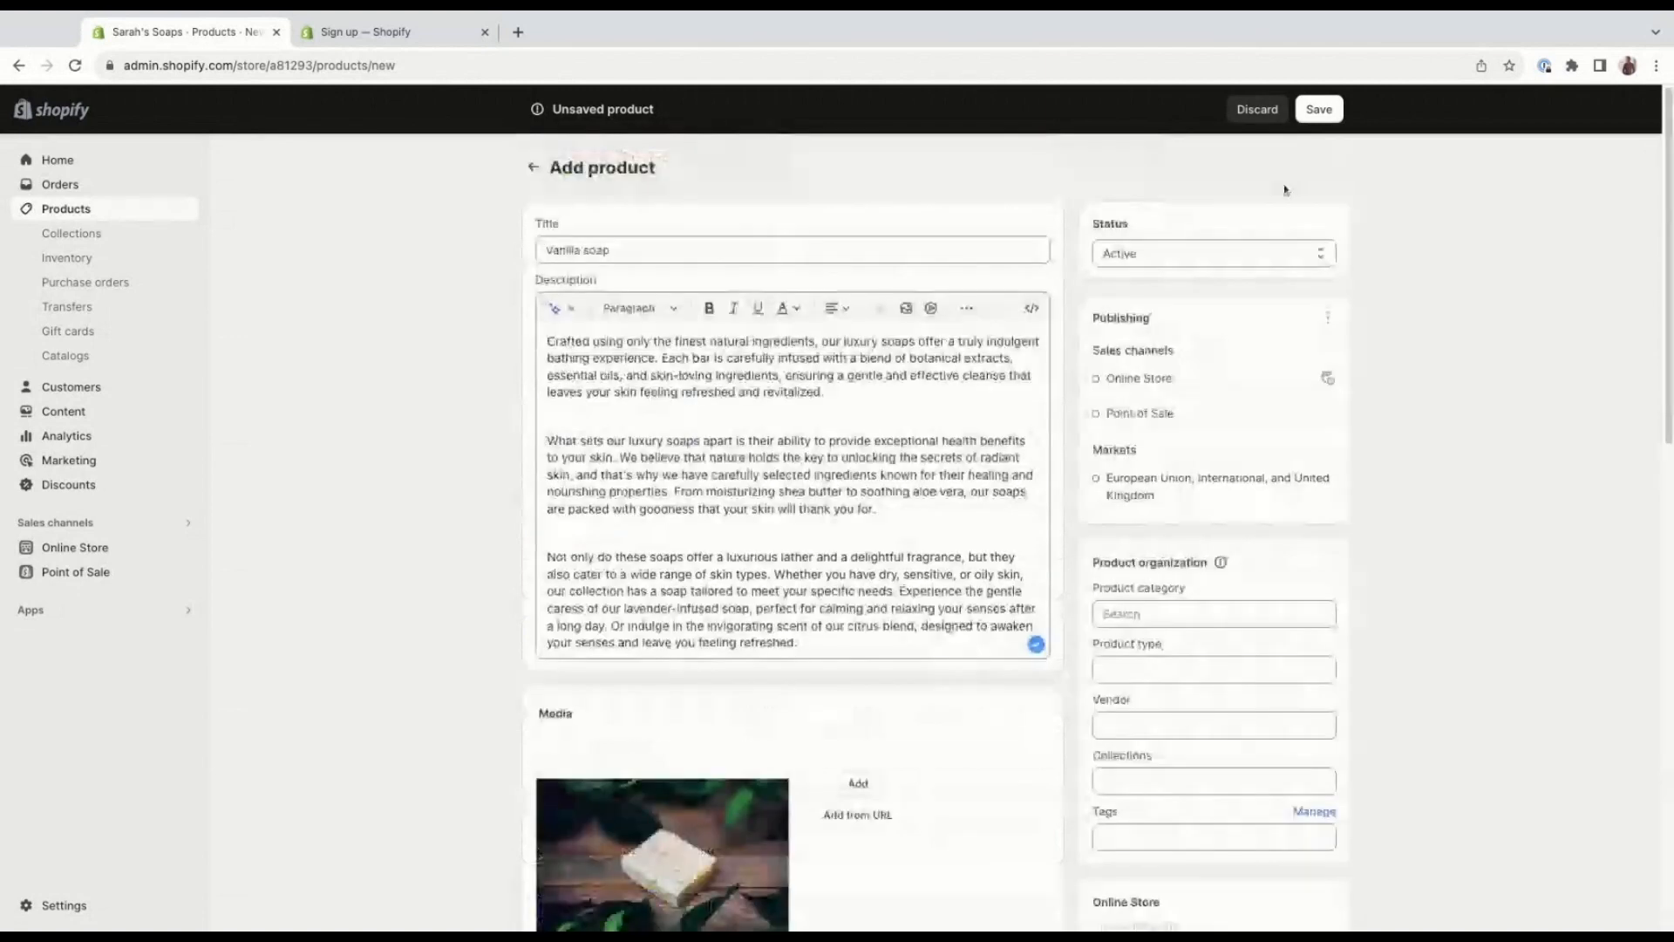
click(1277, 253)
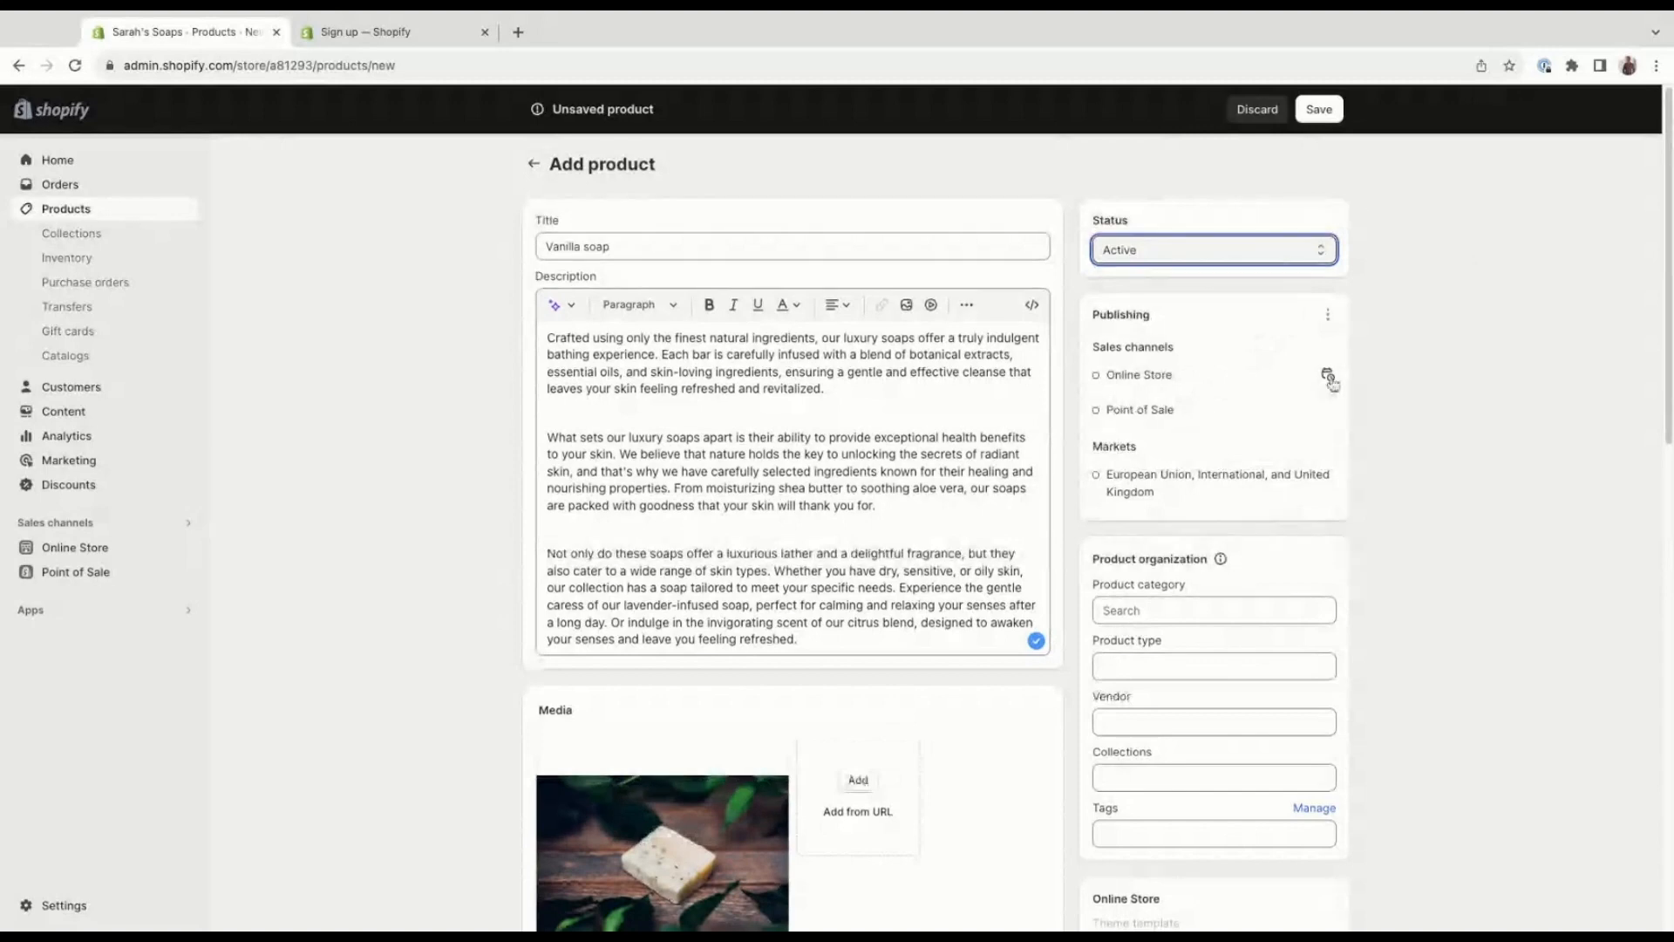
click(1328, 377)
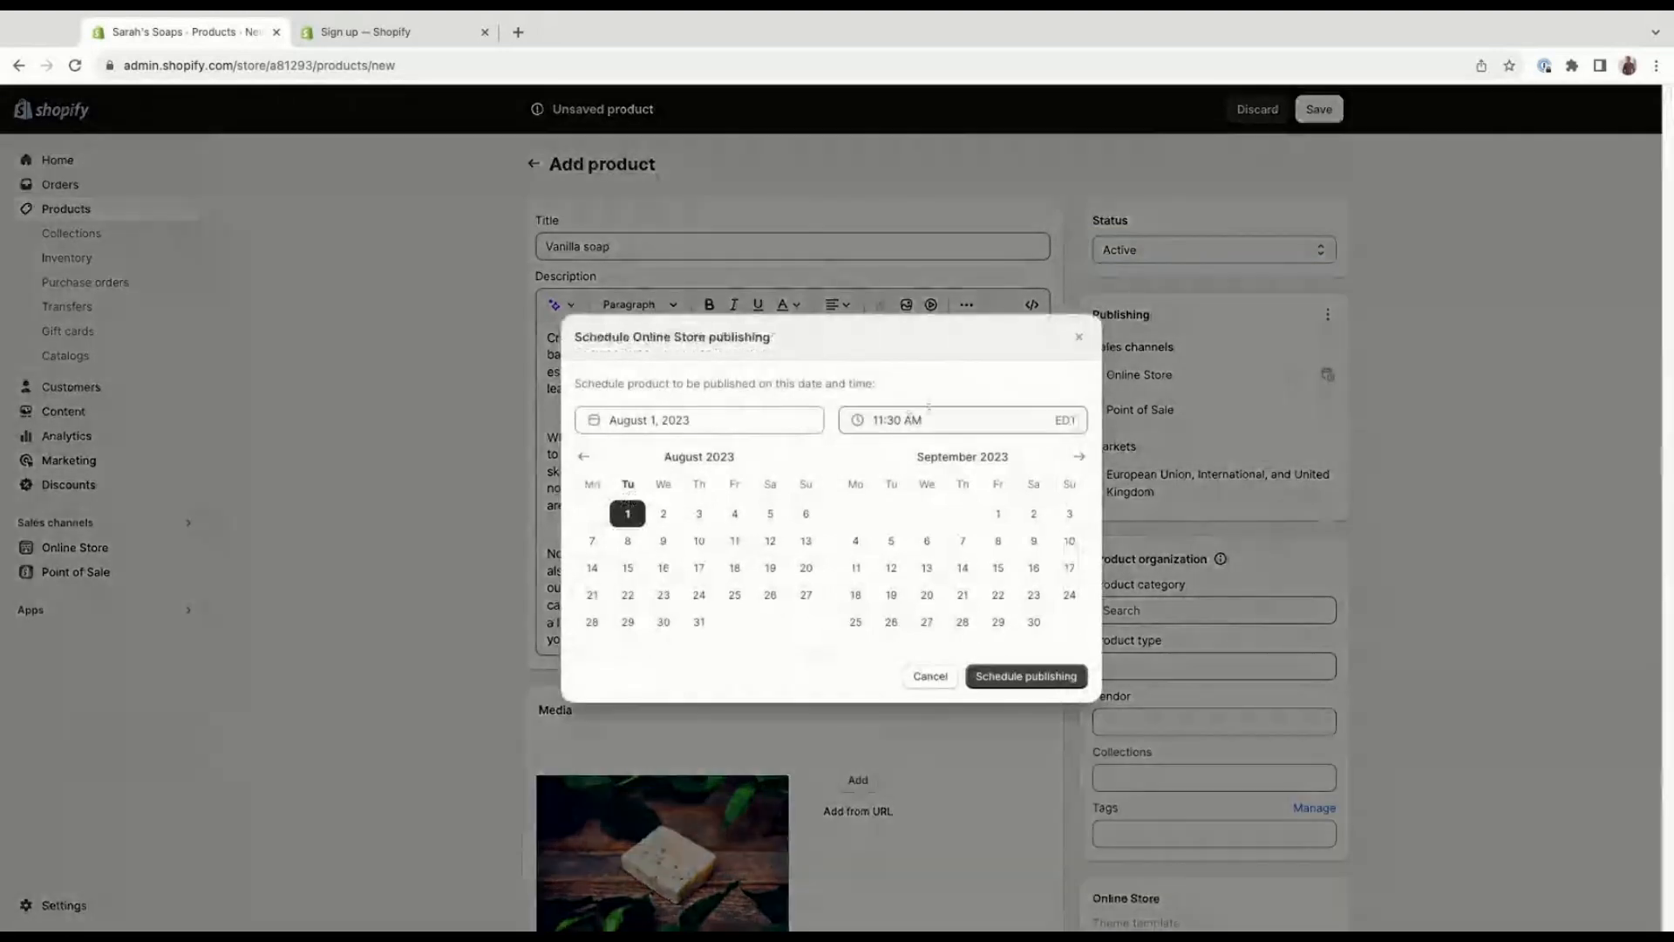
click(945, 678)
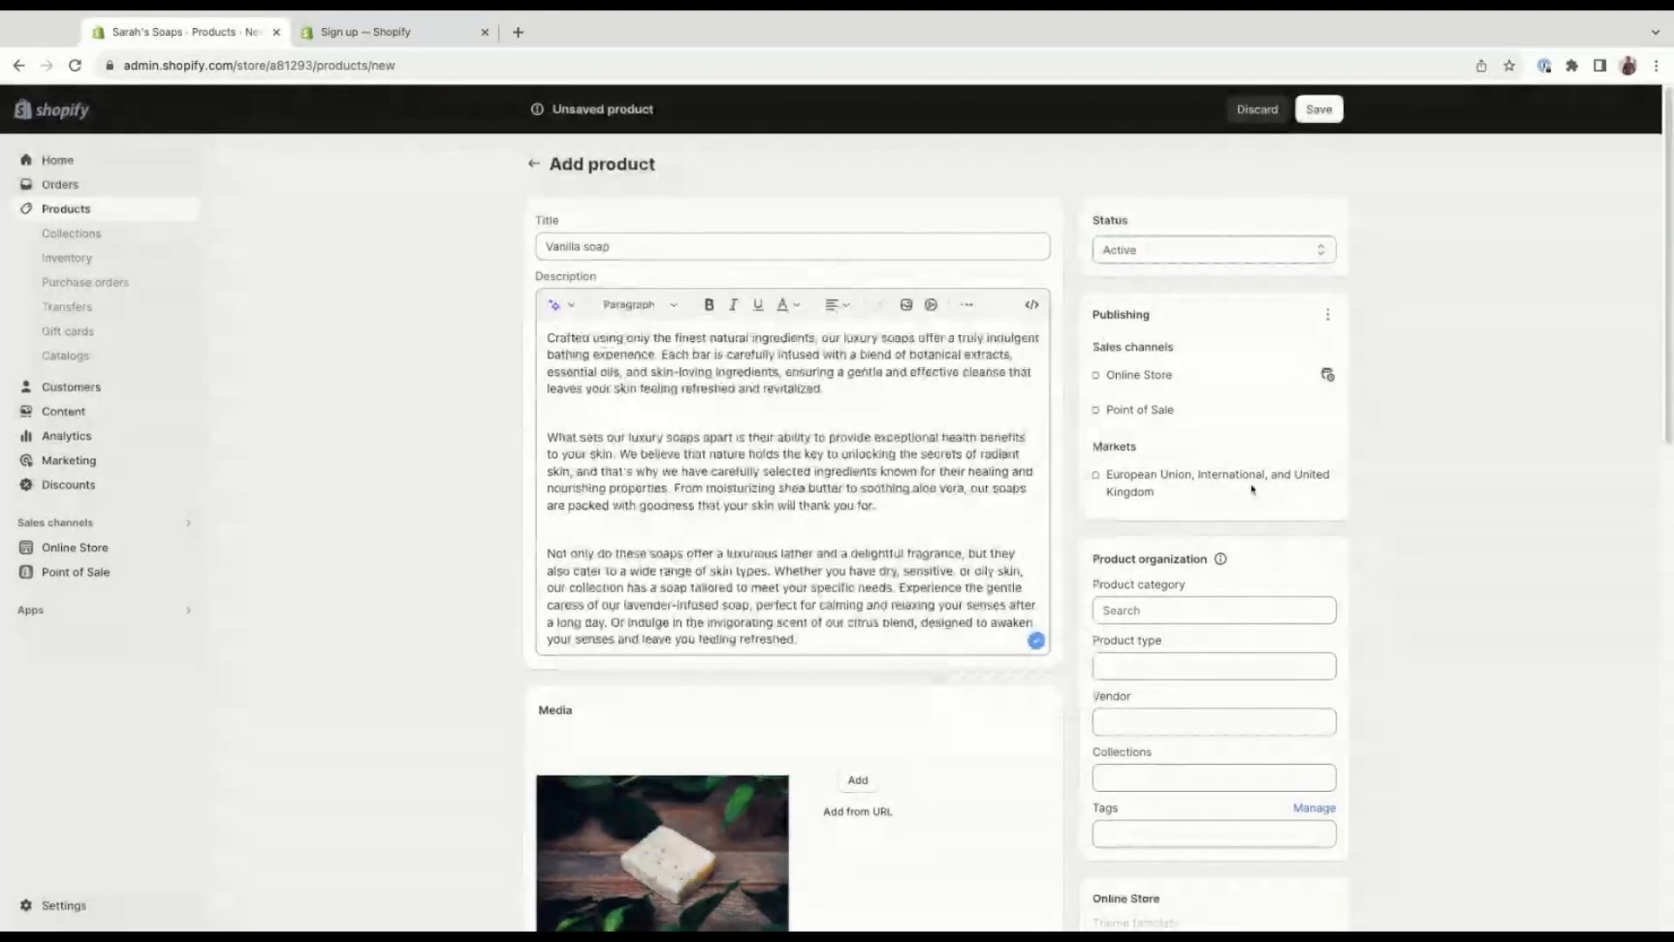
Look over the product organization fields and save the Vanilla soap product.
scroll(1256, 492, down, 2)
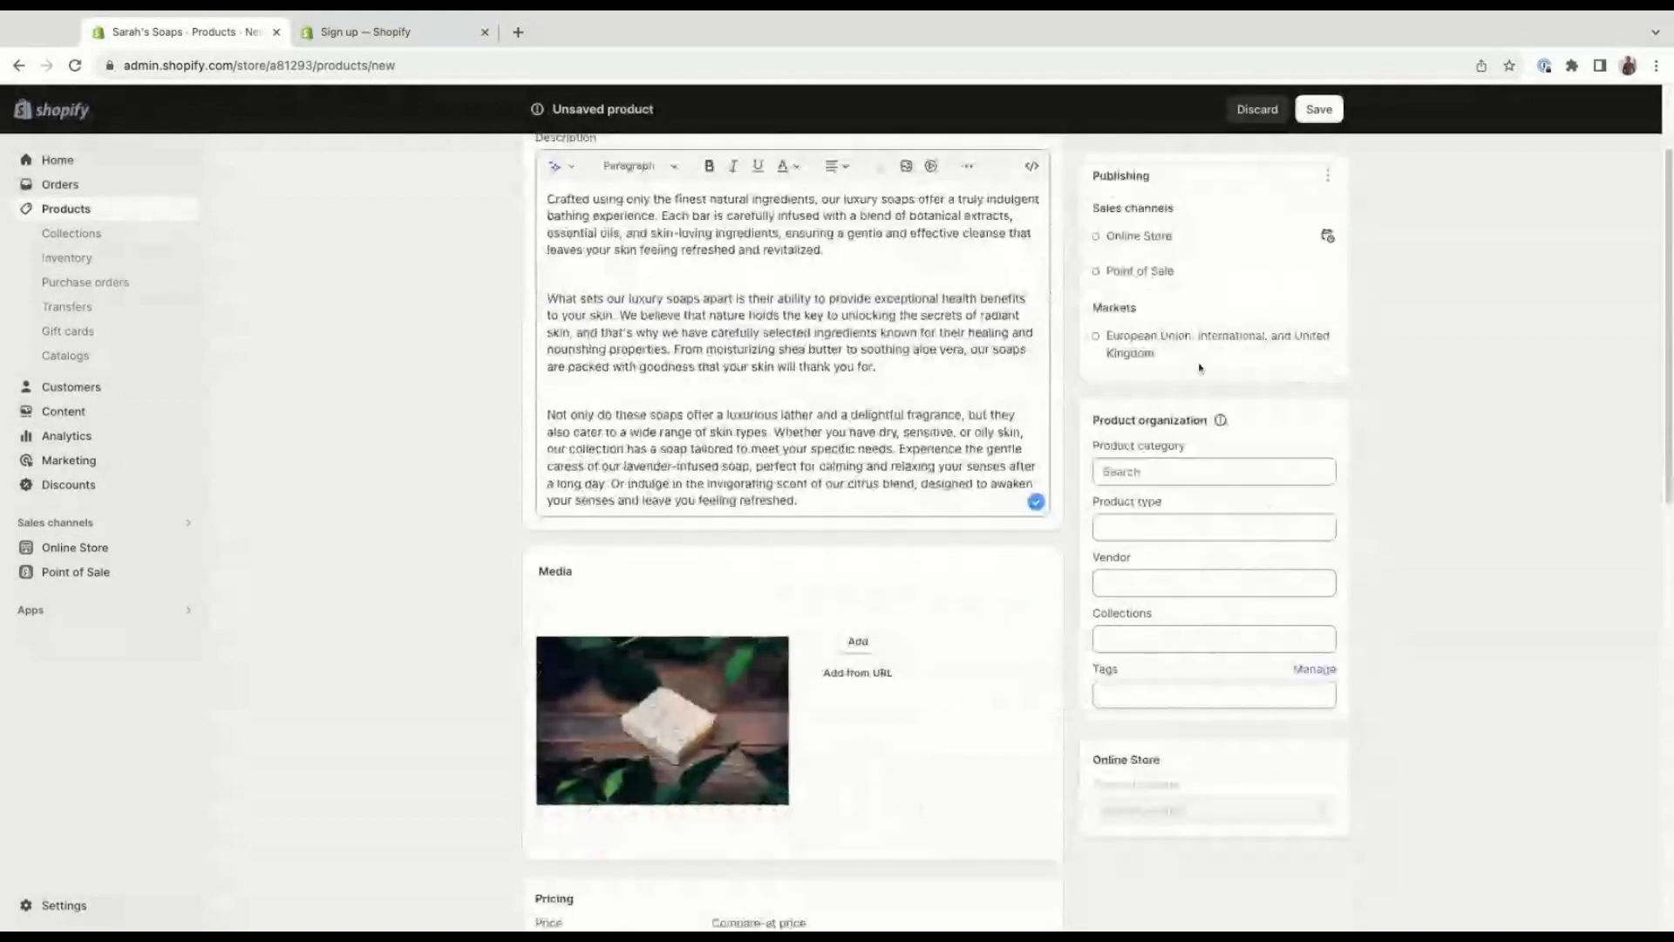
scroll(1200, 368, down, 1)
scroll(1238, 449, down, 1)
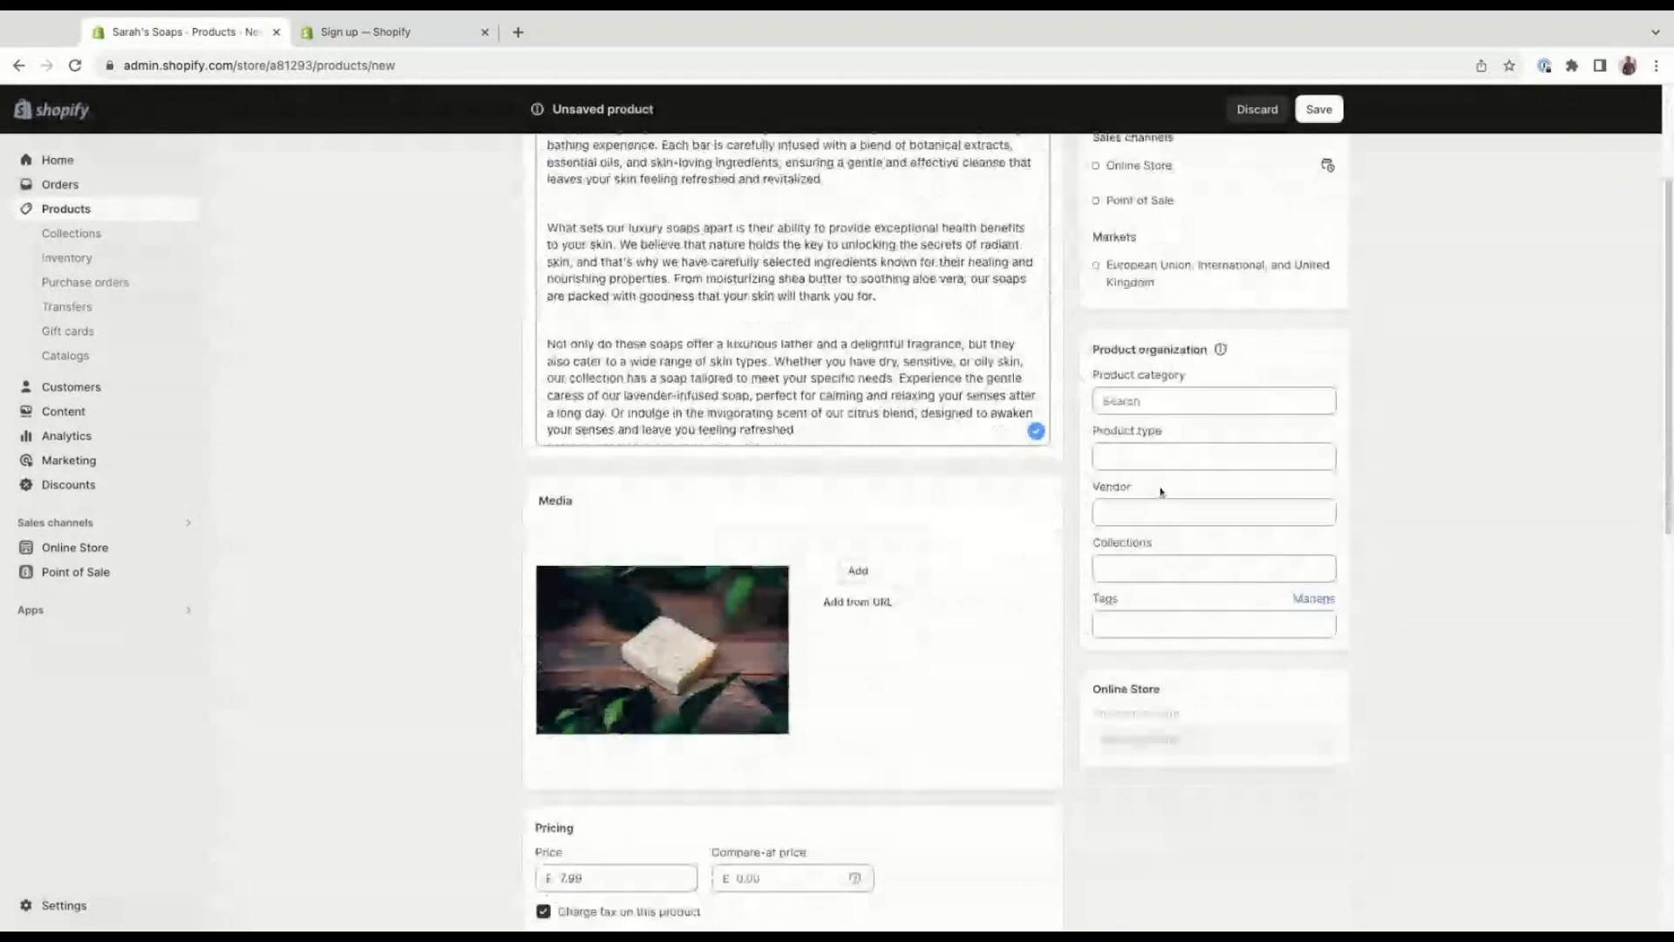
scroll(1197, 380, down, 1)
scroll(1197, 381, down, 1)
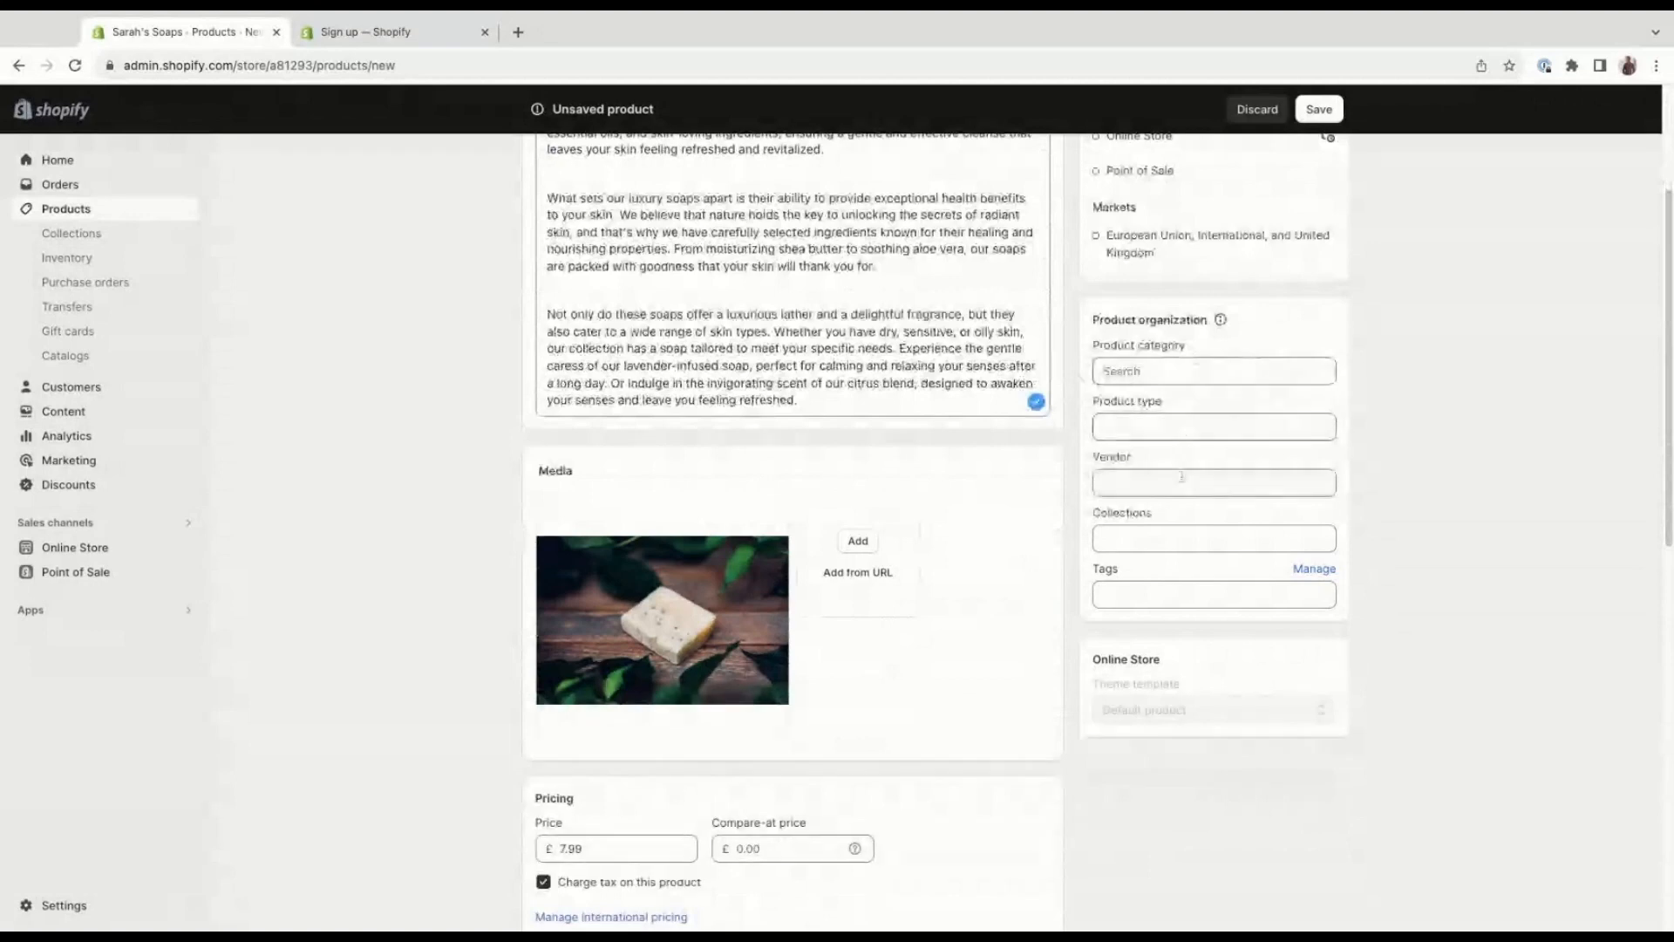
scroll(1182, 477, down, 1)
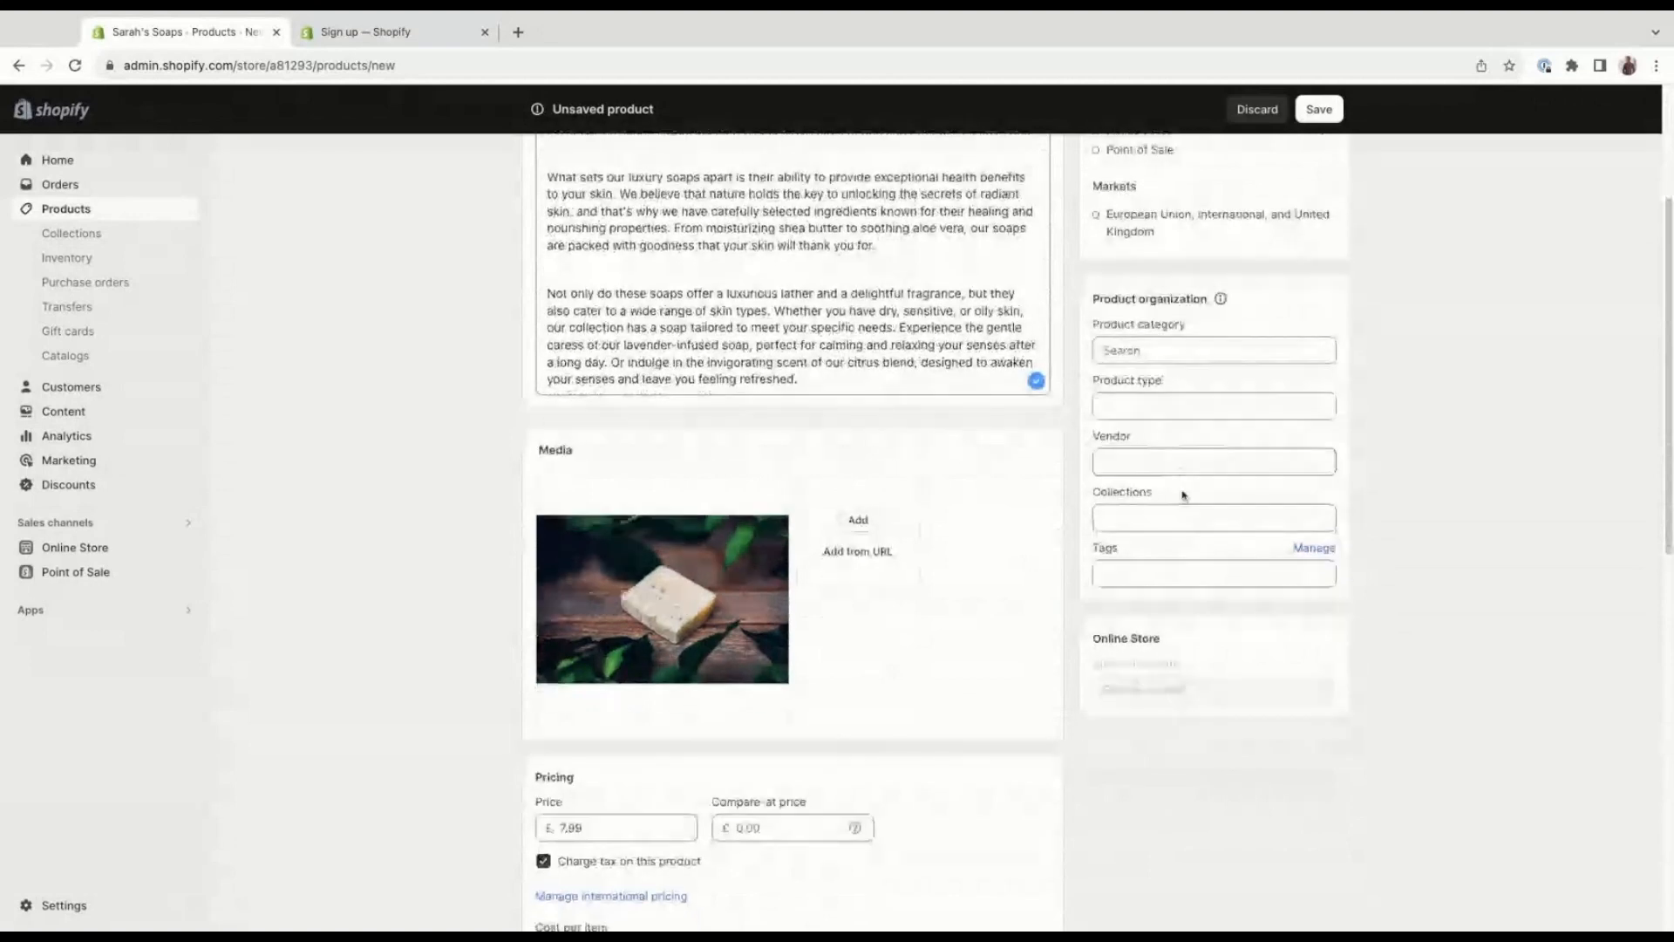
scroll(1184, 496, down, 1)
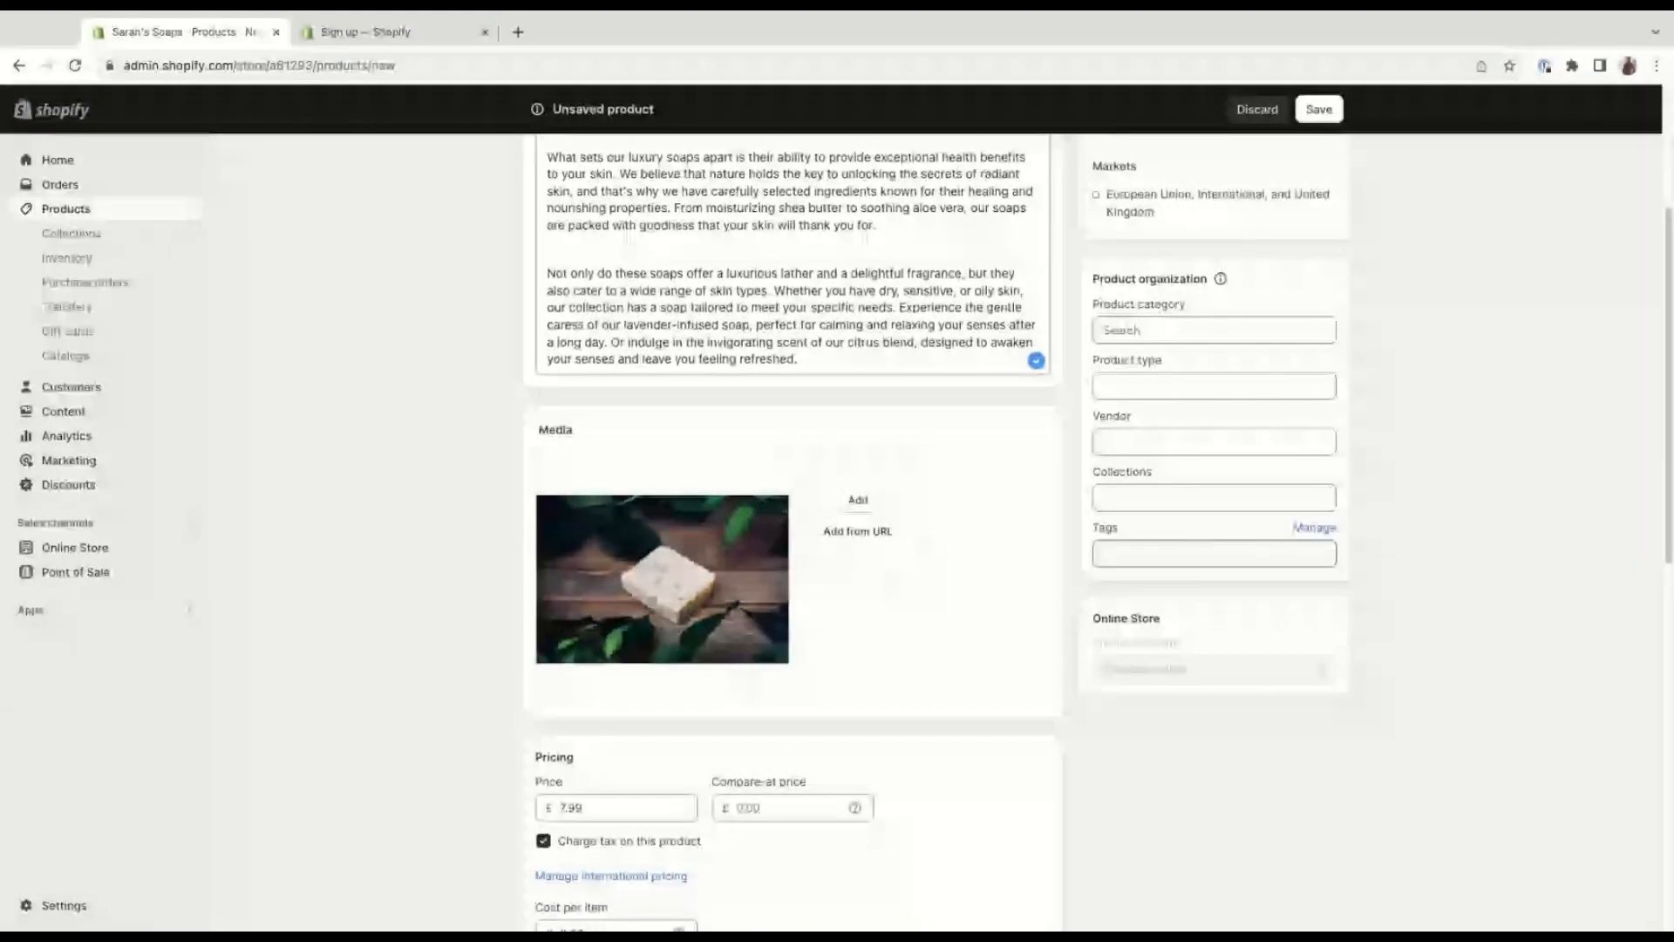
click(1317, 120)
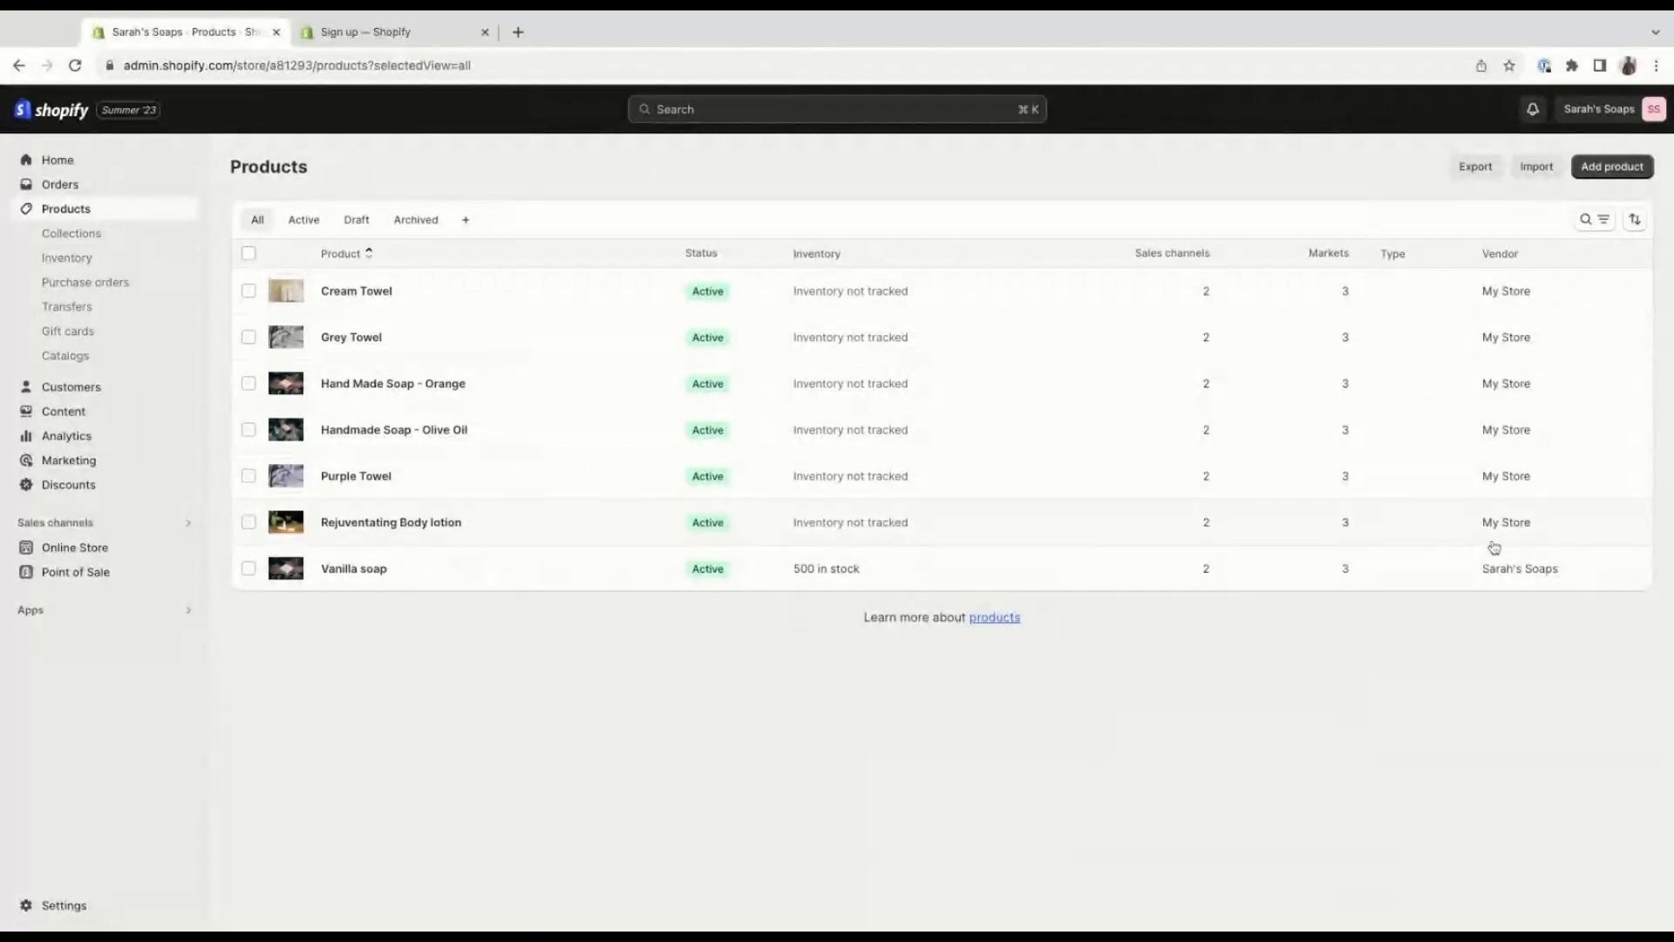
Start a new collection titled "Soaps" and paste in the description introducing the handcrafted luxury soaps.
click(146, 233)
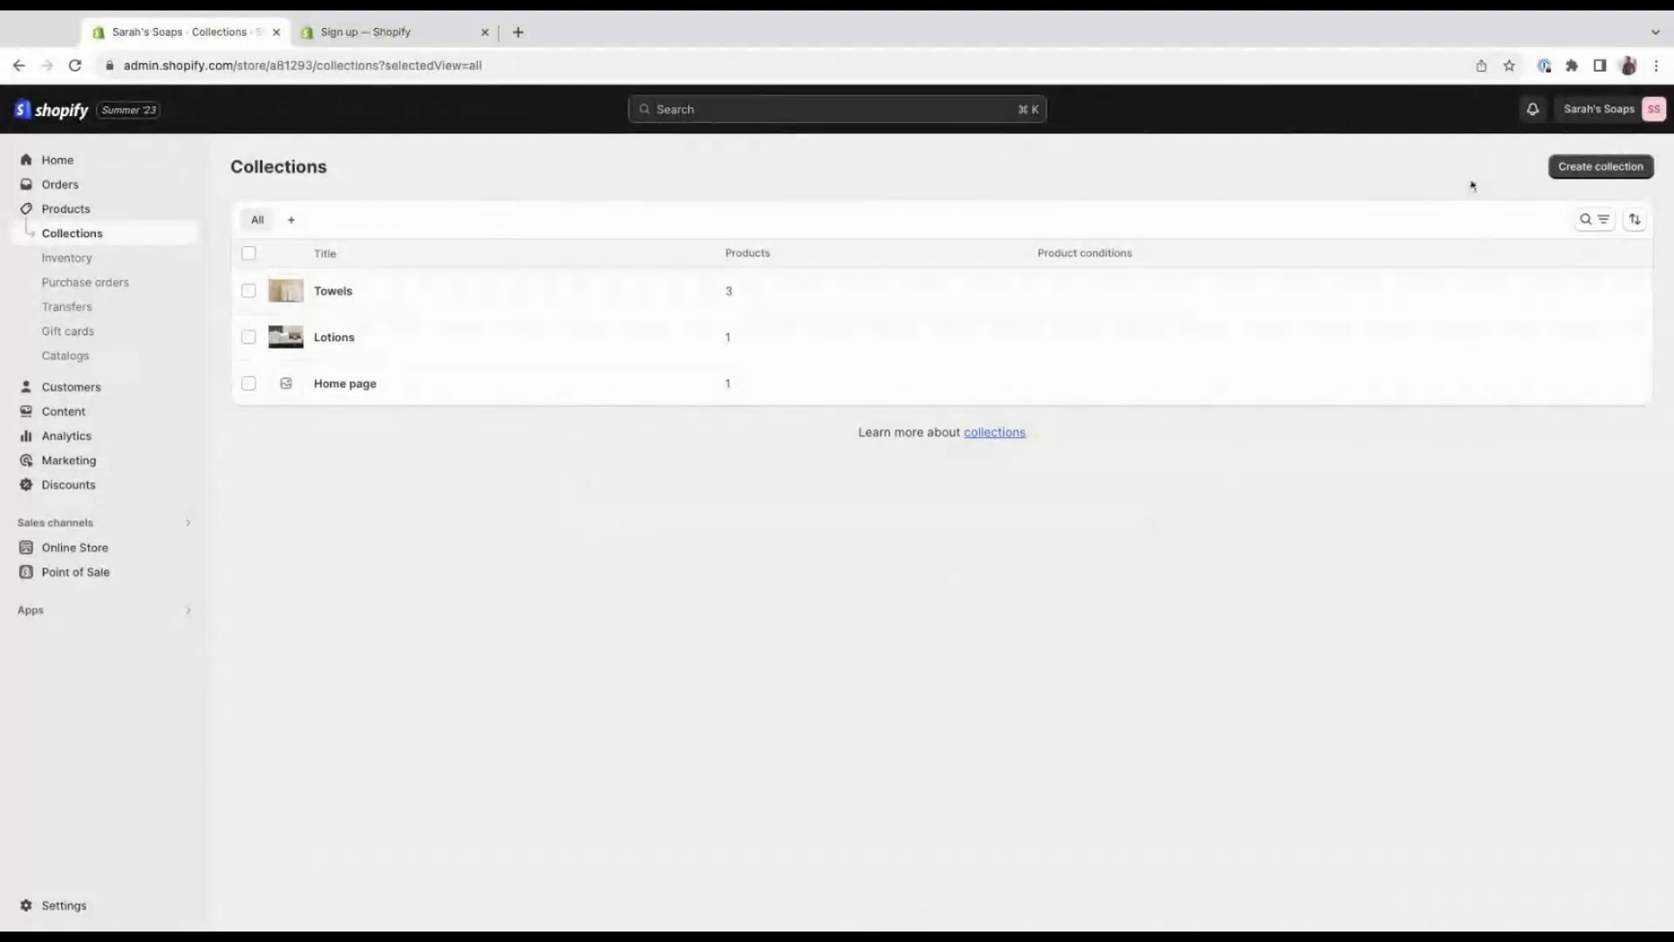
click(1555, 172)
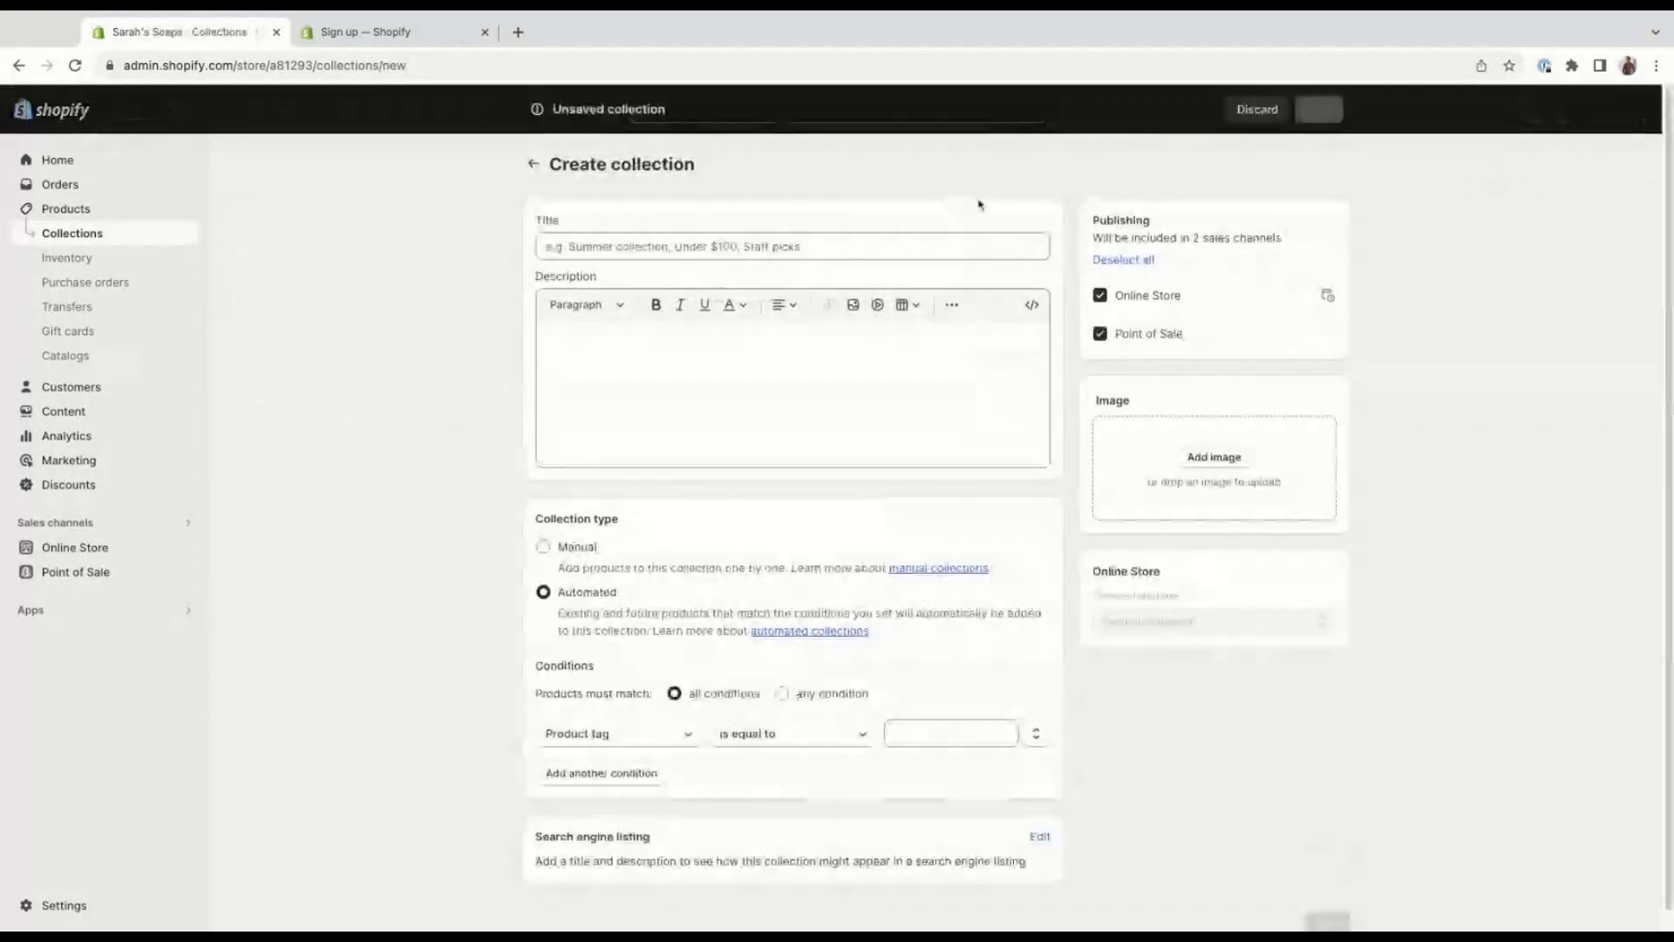
click(779, 237)
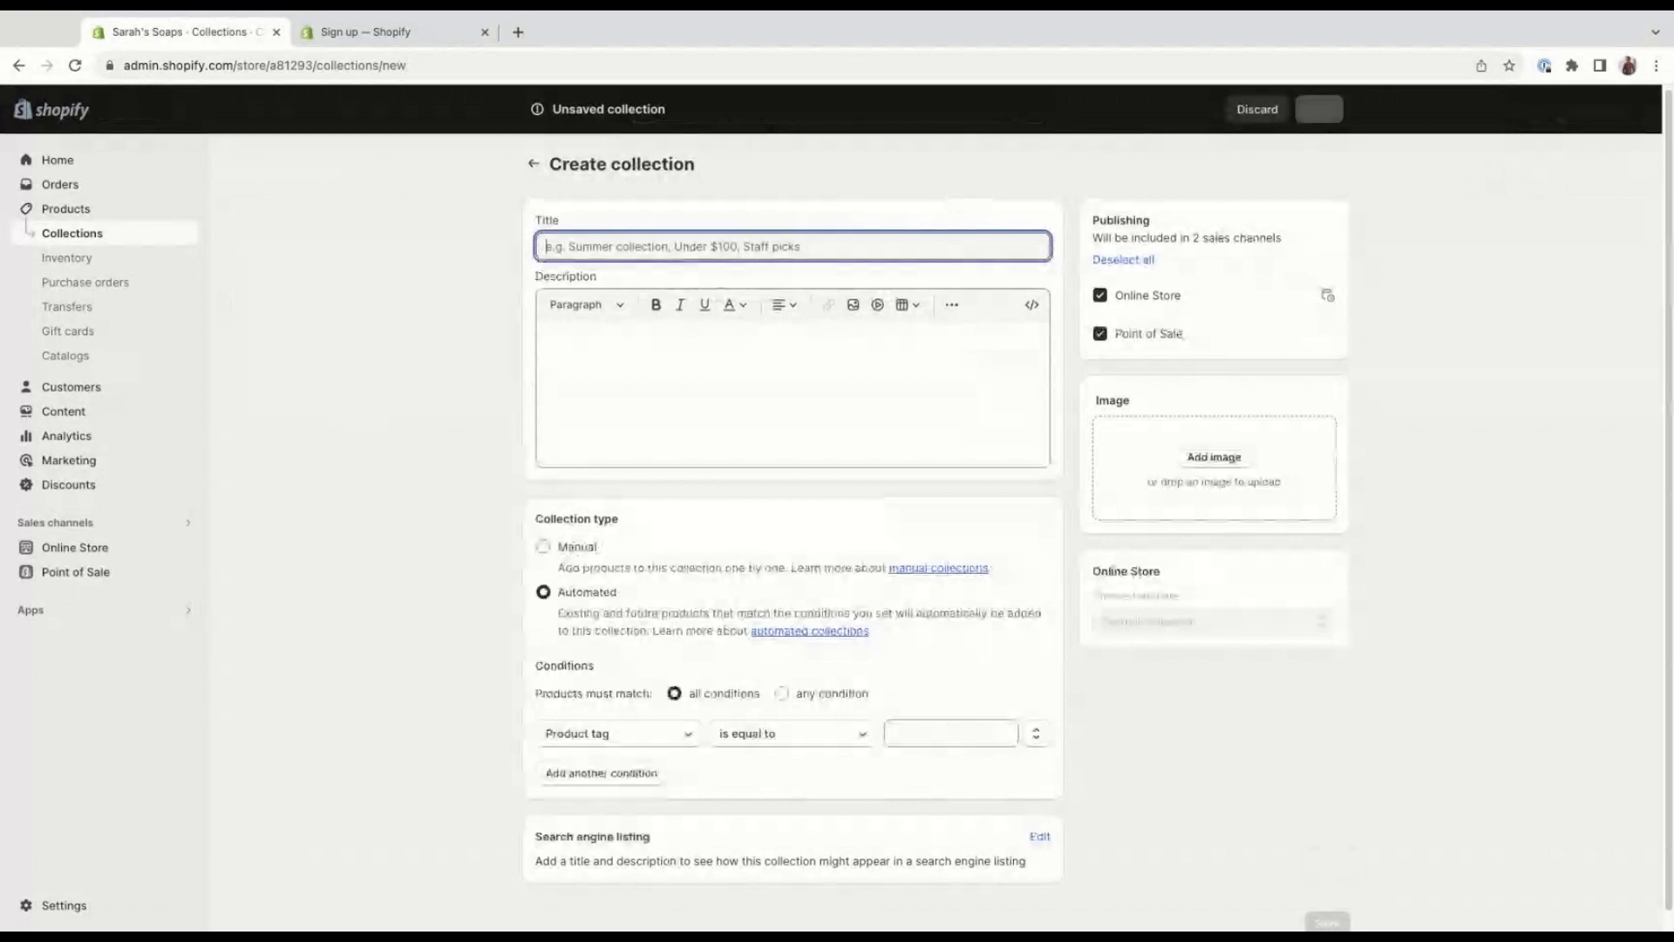
key(super+Tab)
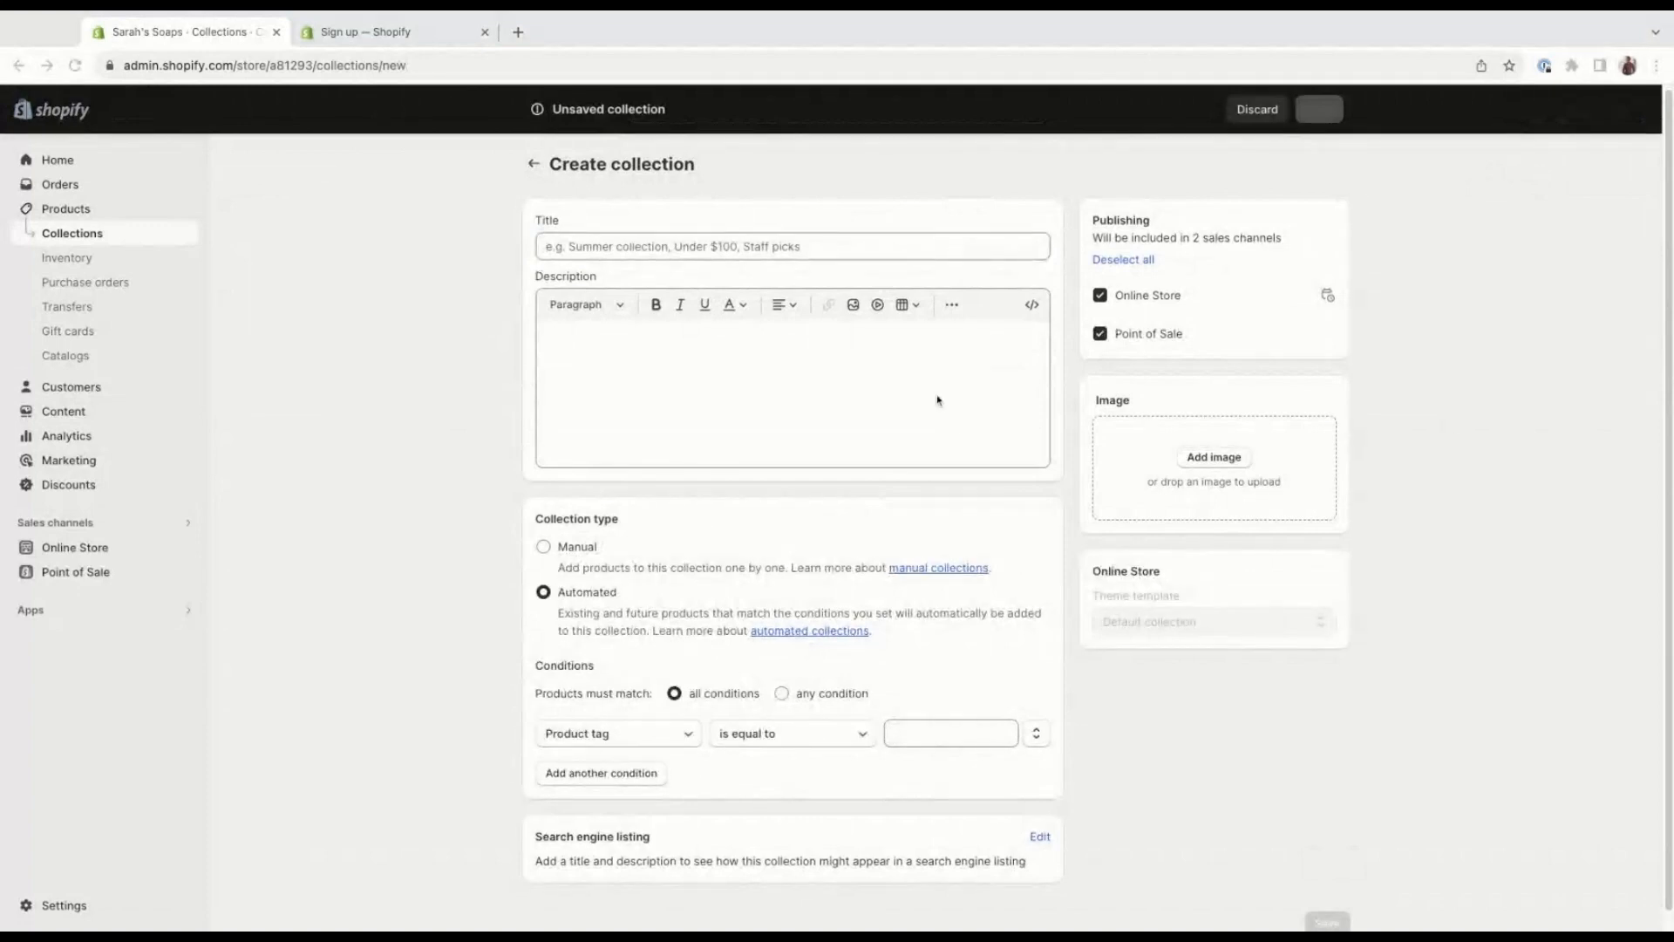
click(627, 234)
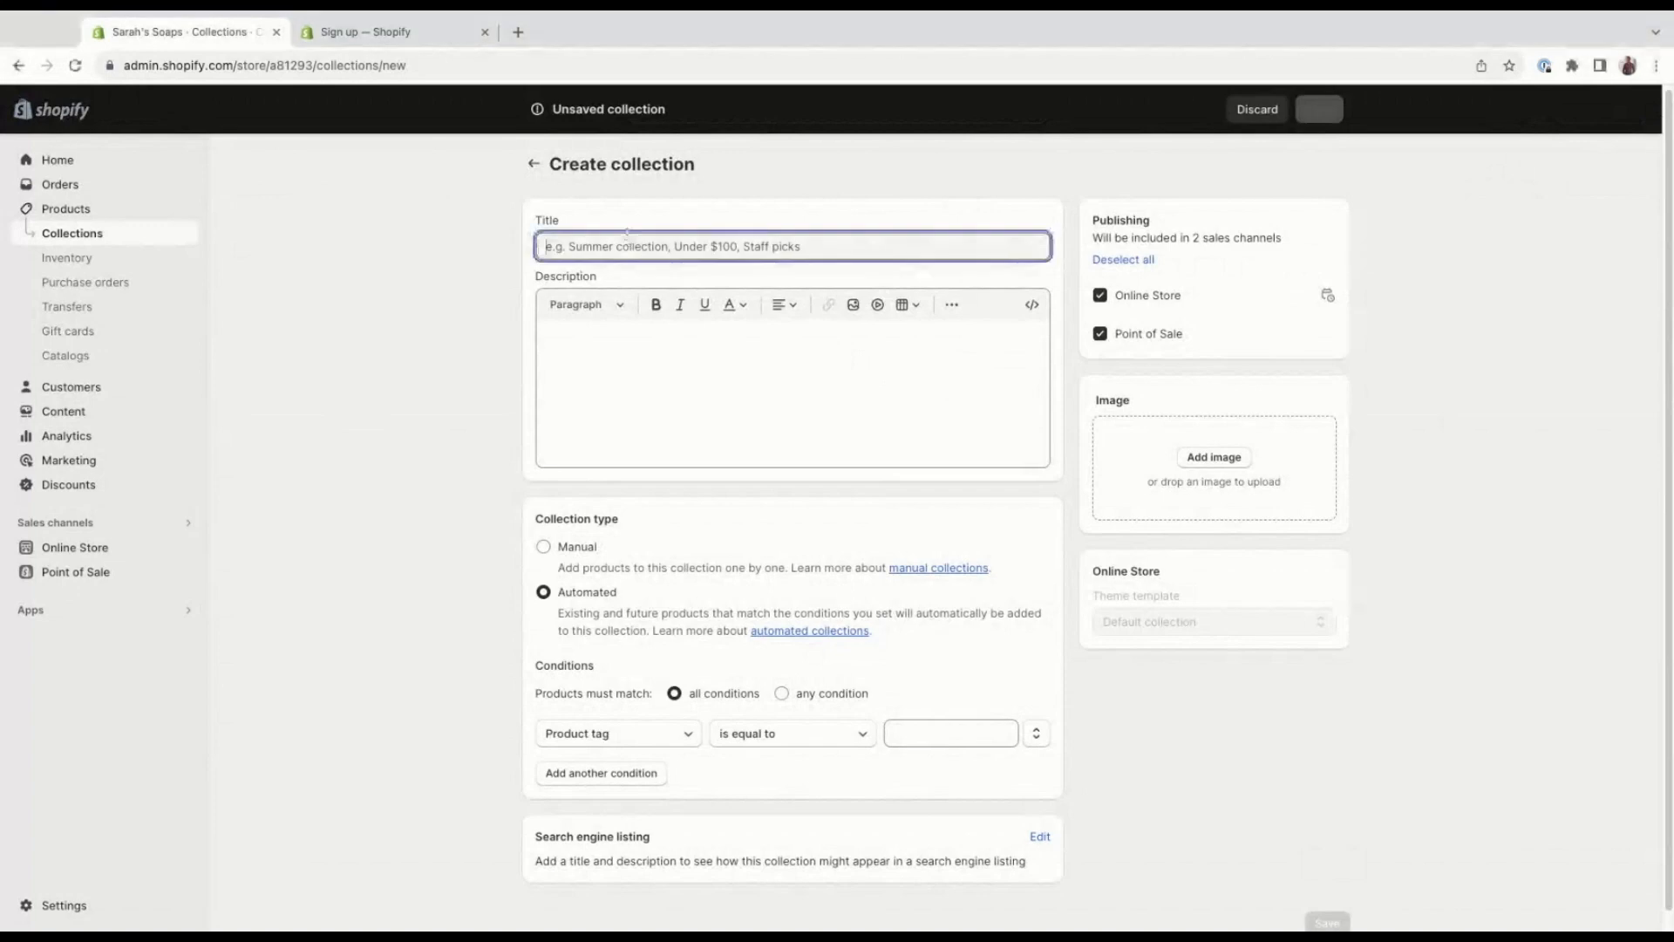
text(Soaps)
click(640, 368)
text(Introducing our exquisite collection of handcrafted luxury soaps, meticulously created with love and care. These artisanal soaps are a testament to the beauty of nature and the power it holds to nourish and rejuvenate your skin.)
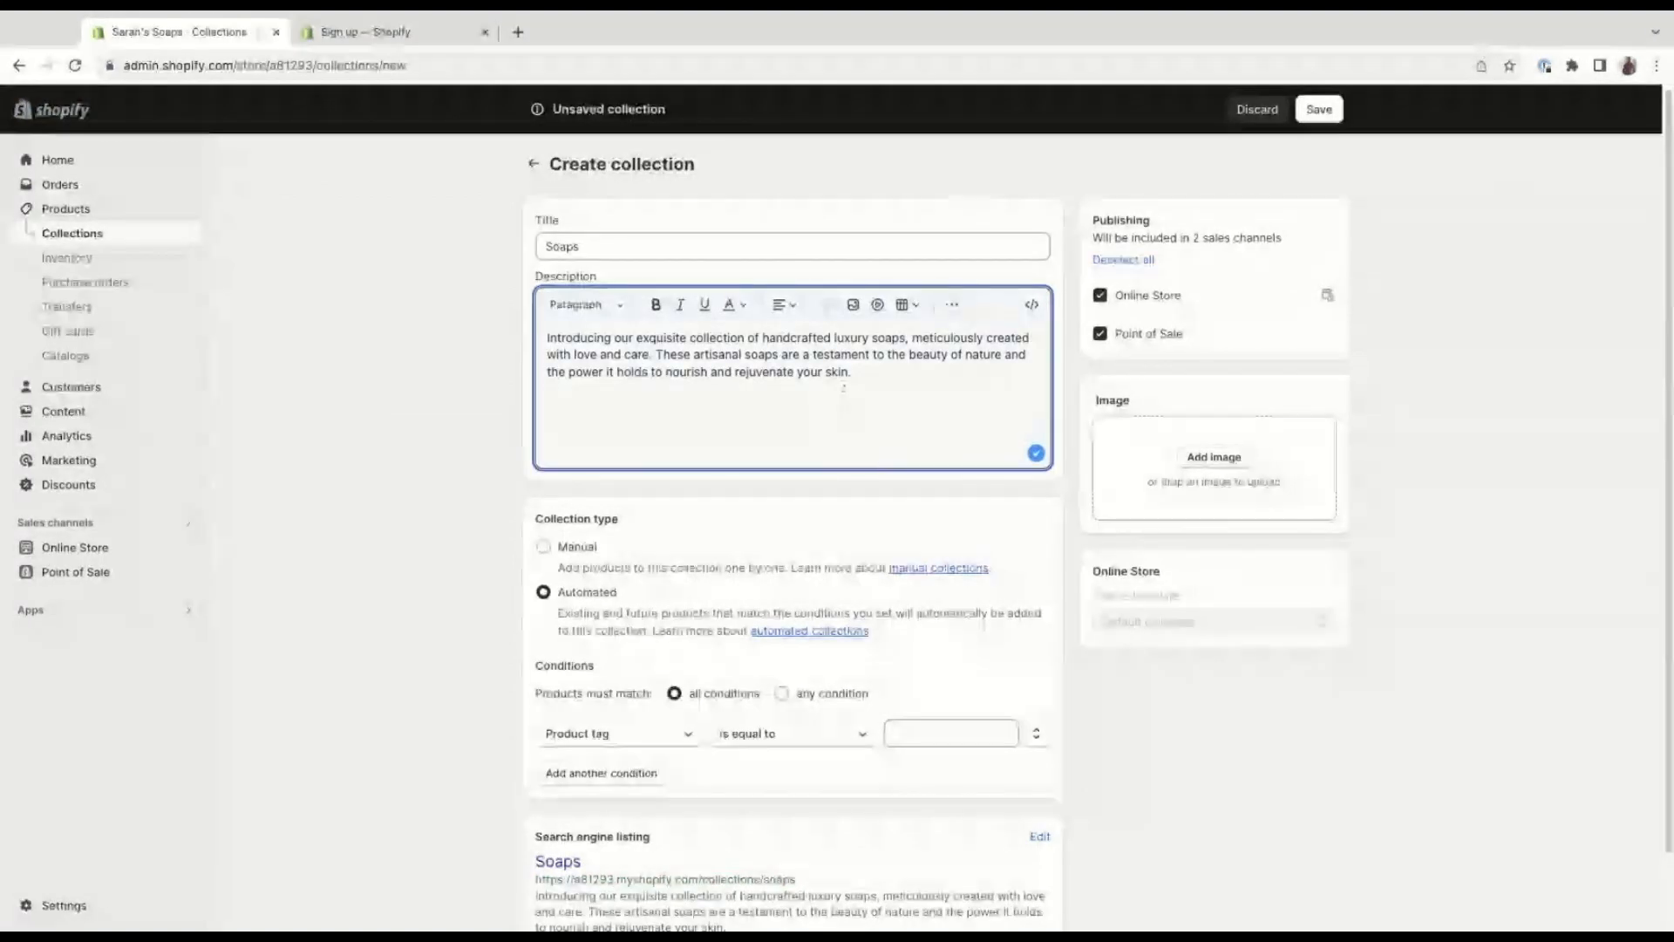
Try the Manual collection type for the new collection and switch back to Automated.
scroll(661, 436, down, 1)
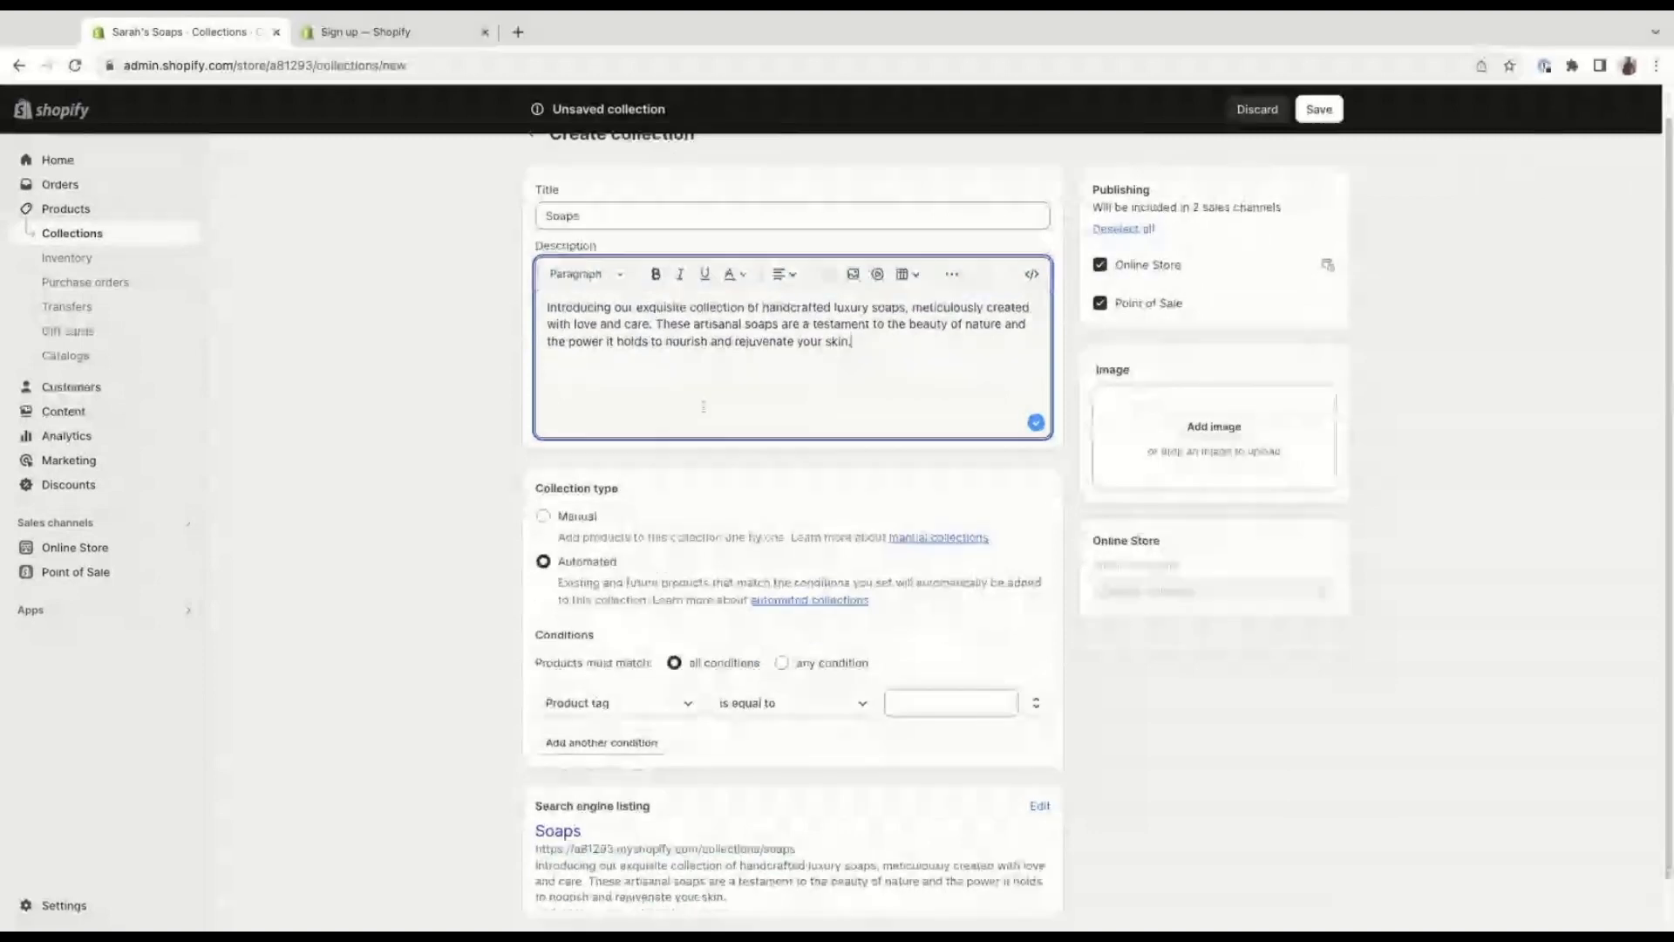
scroll(441, 477, down, 1)
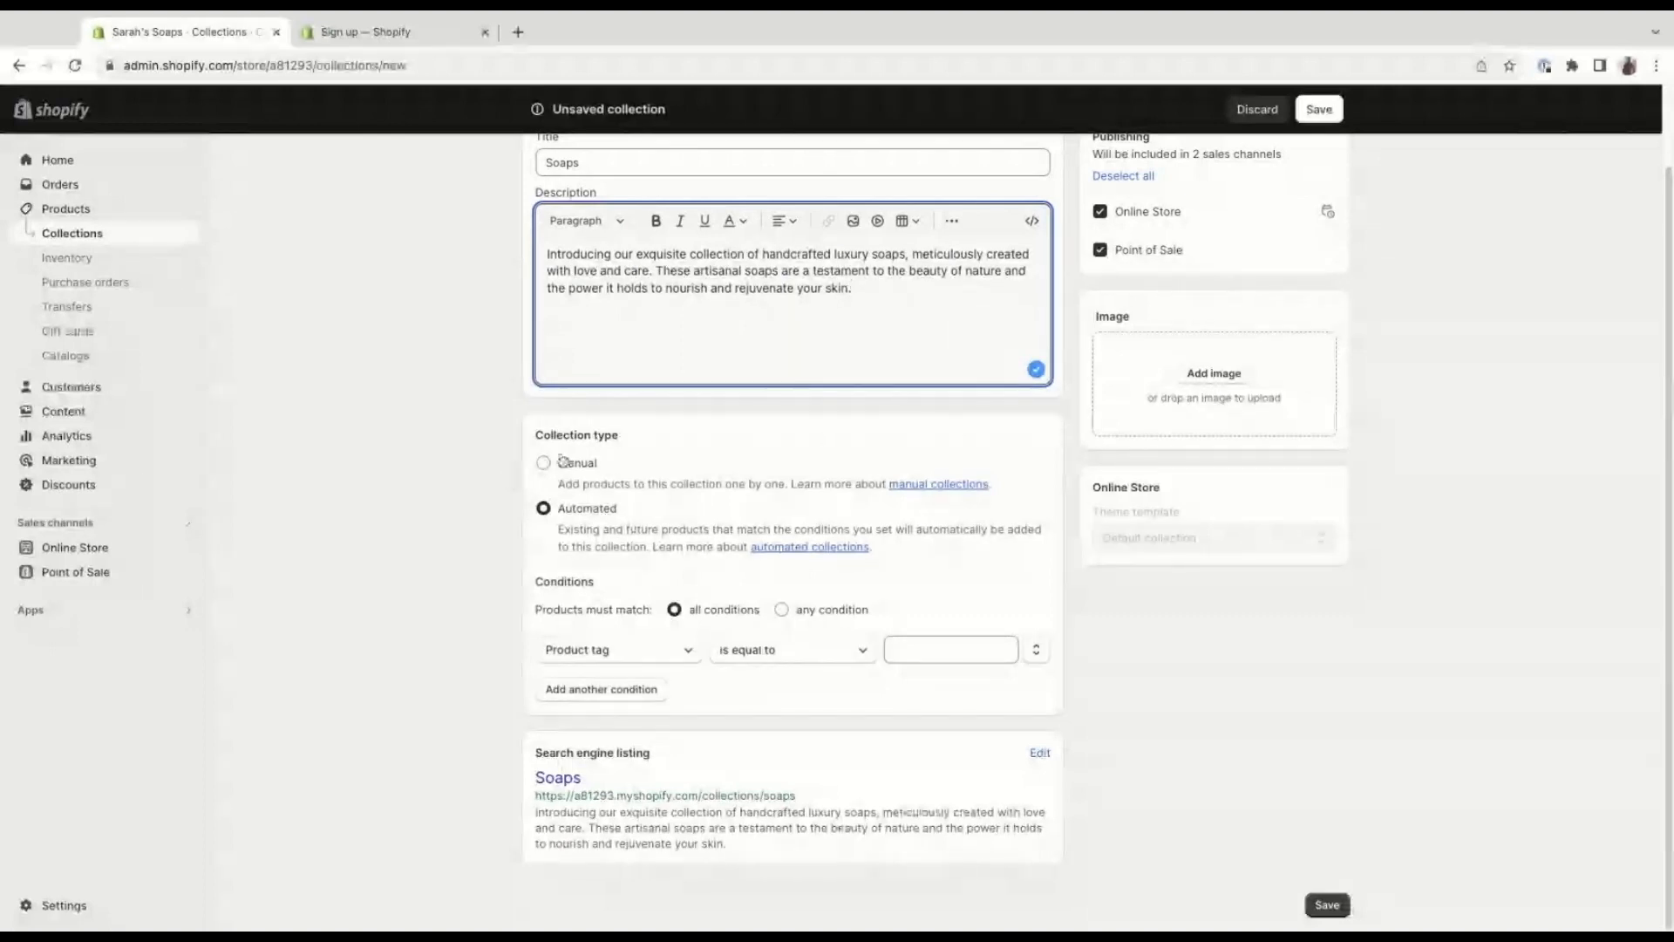
click(562, 461)
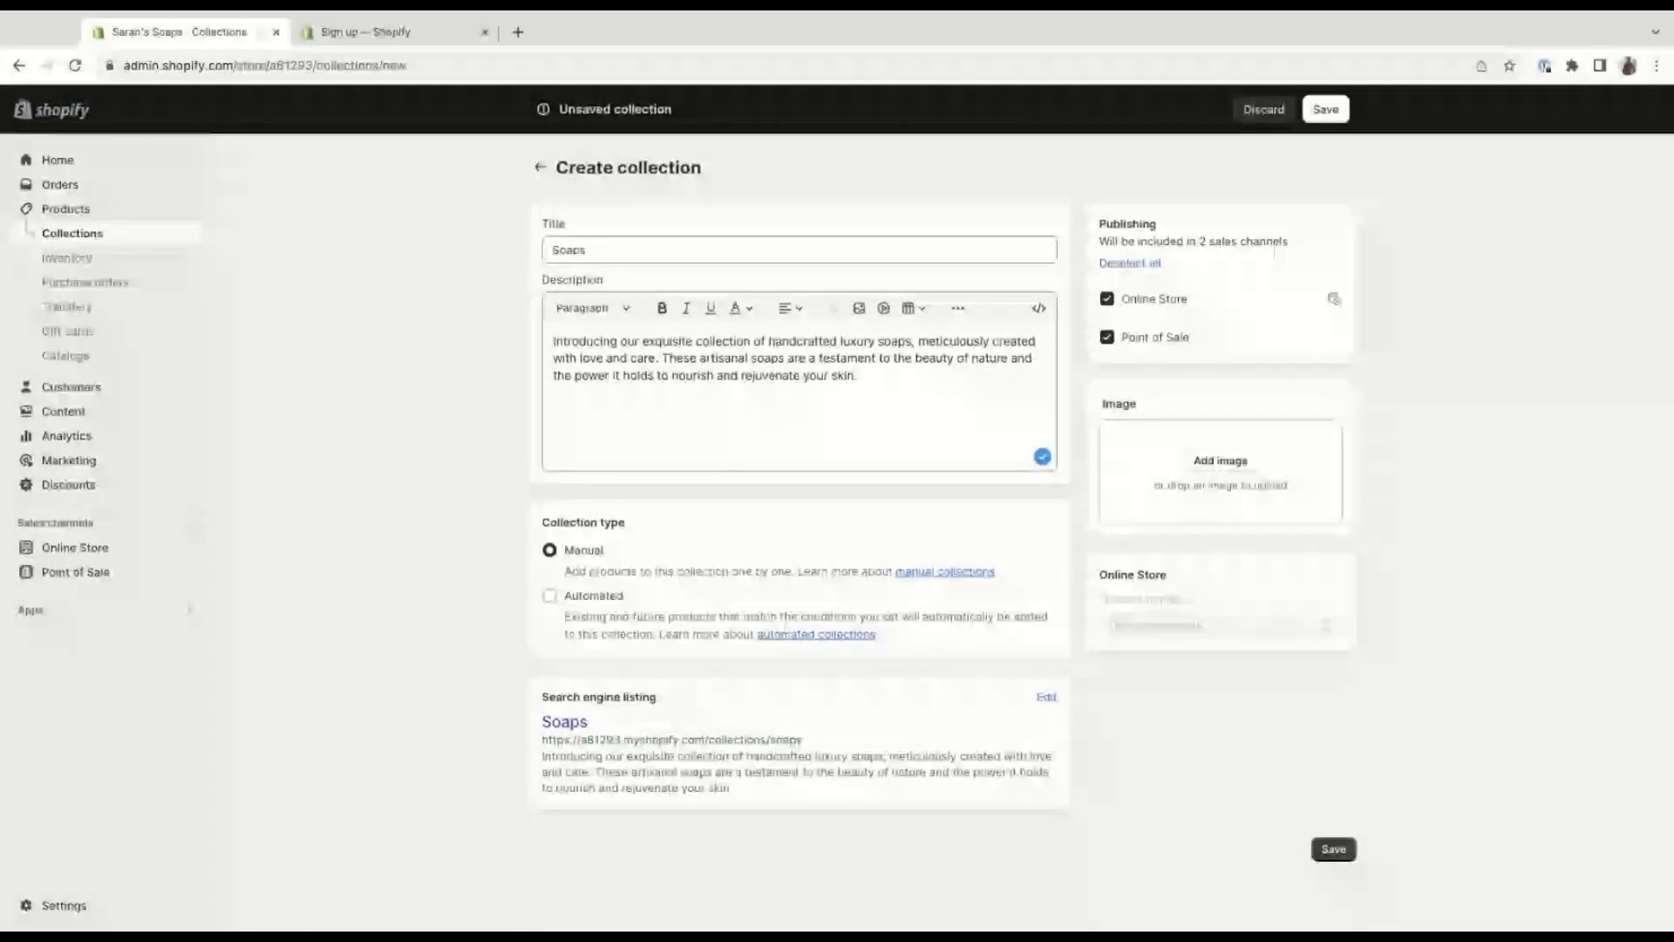
click(547, 596)
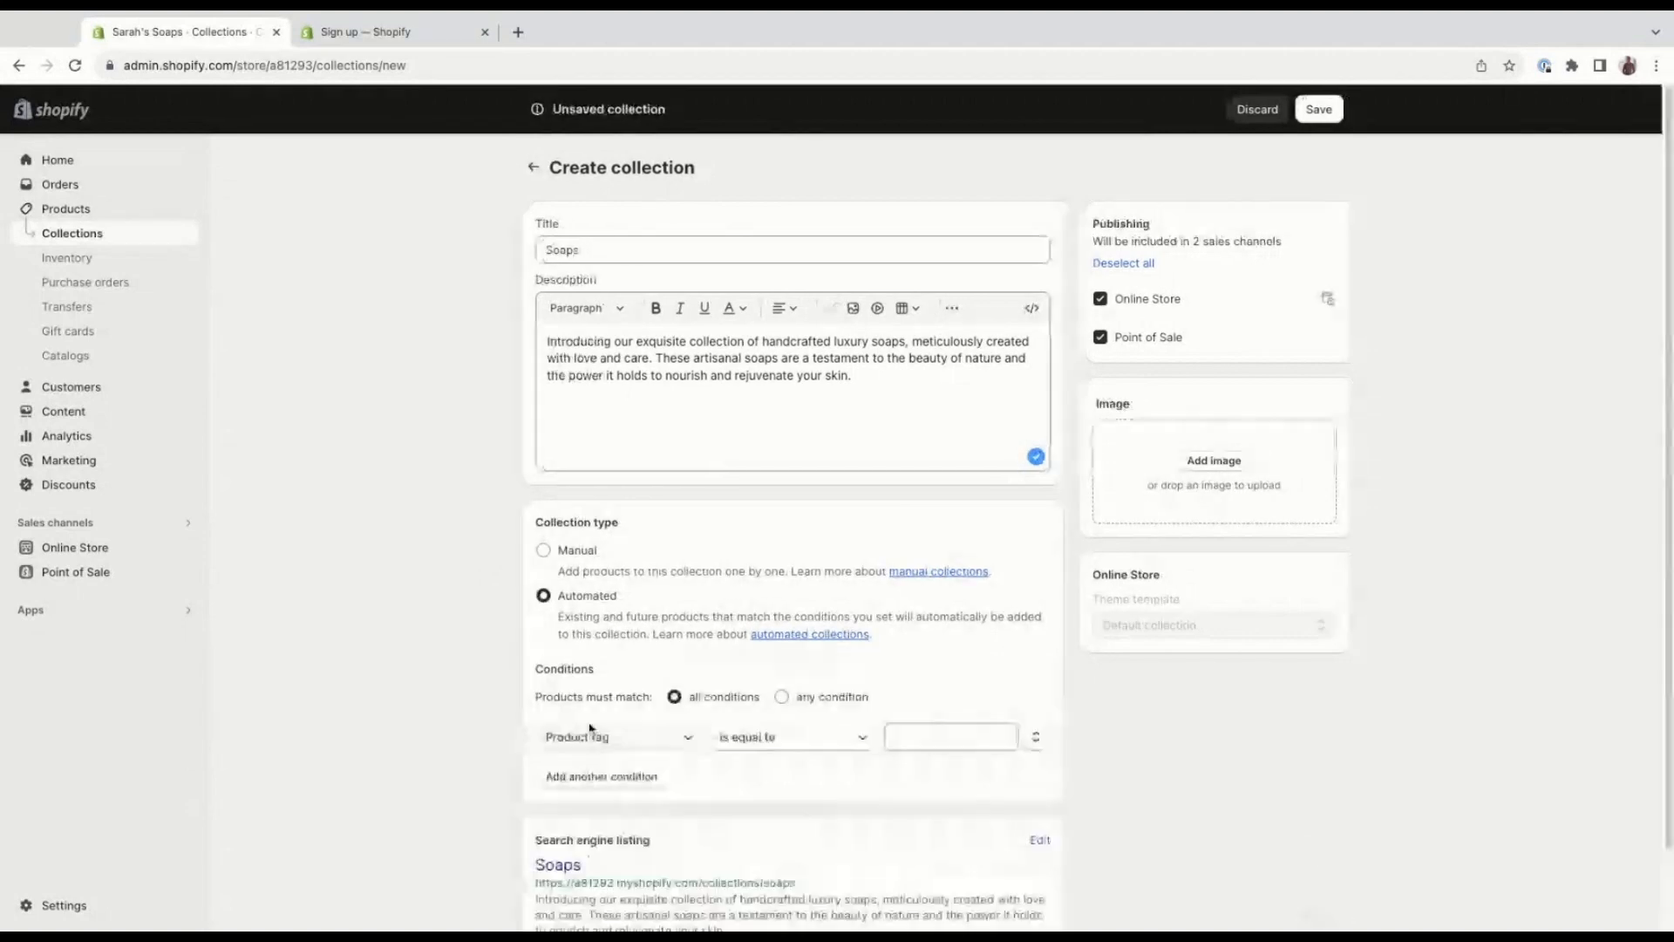
Set the collection to match any condition, with the condition that the product tag is equal to "soaps".
scroll(463, 667, down, 1)
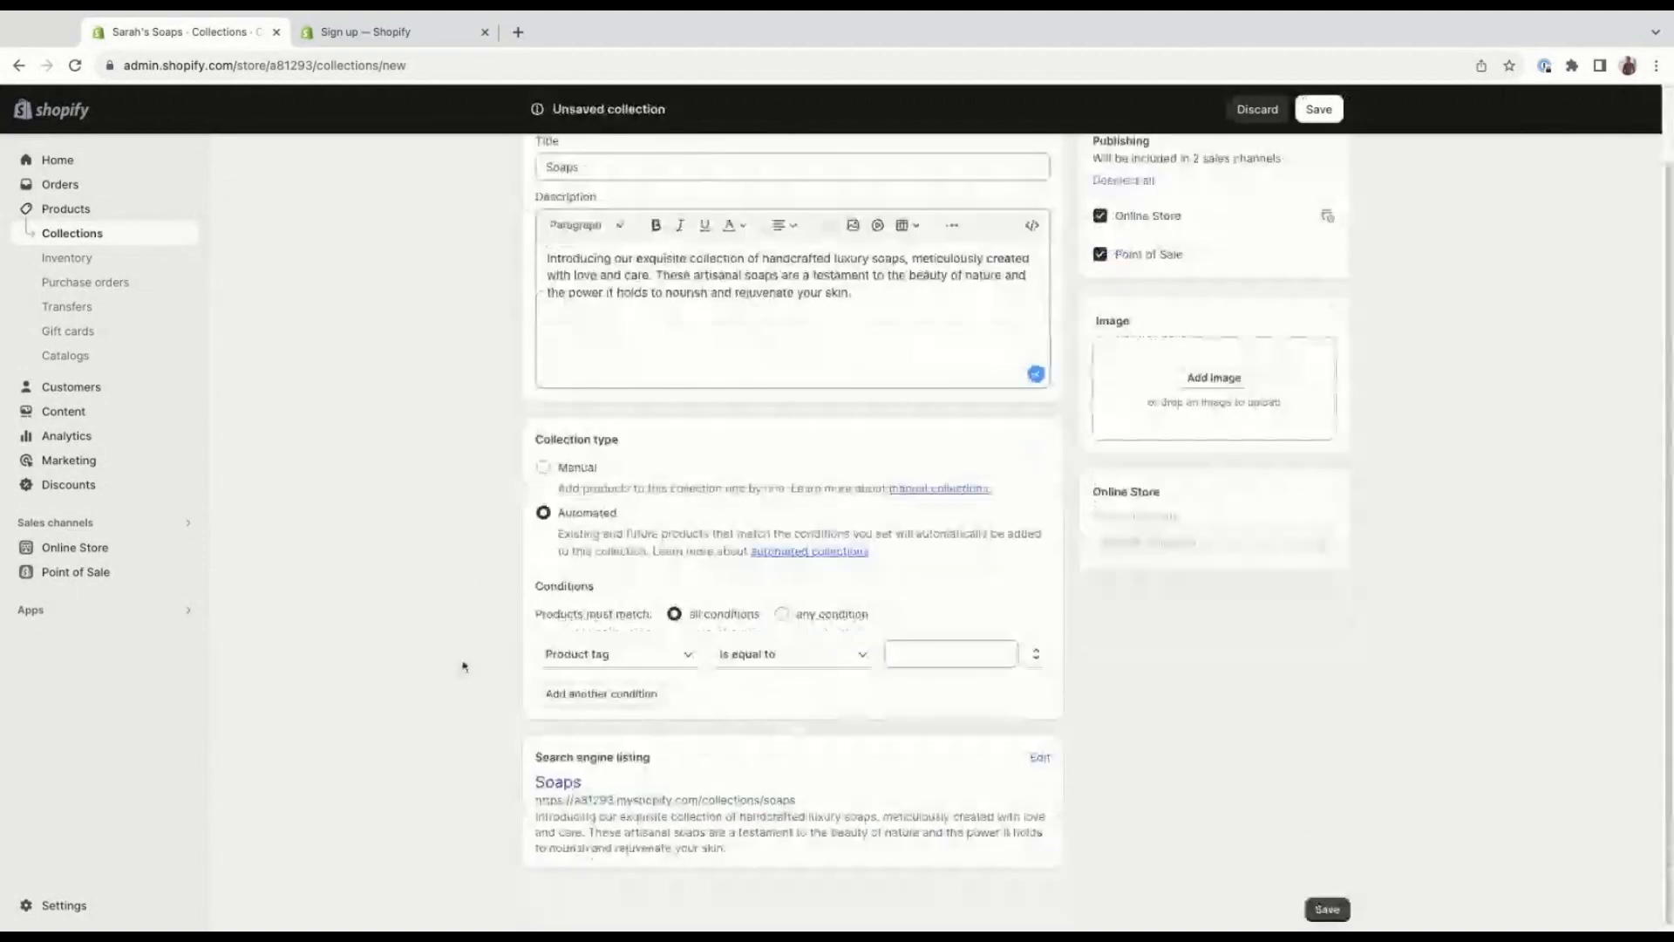
scroll(464, 667, down, 1)
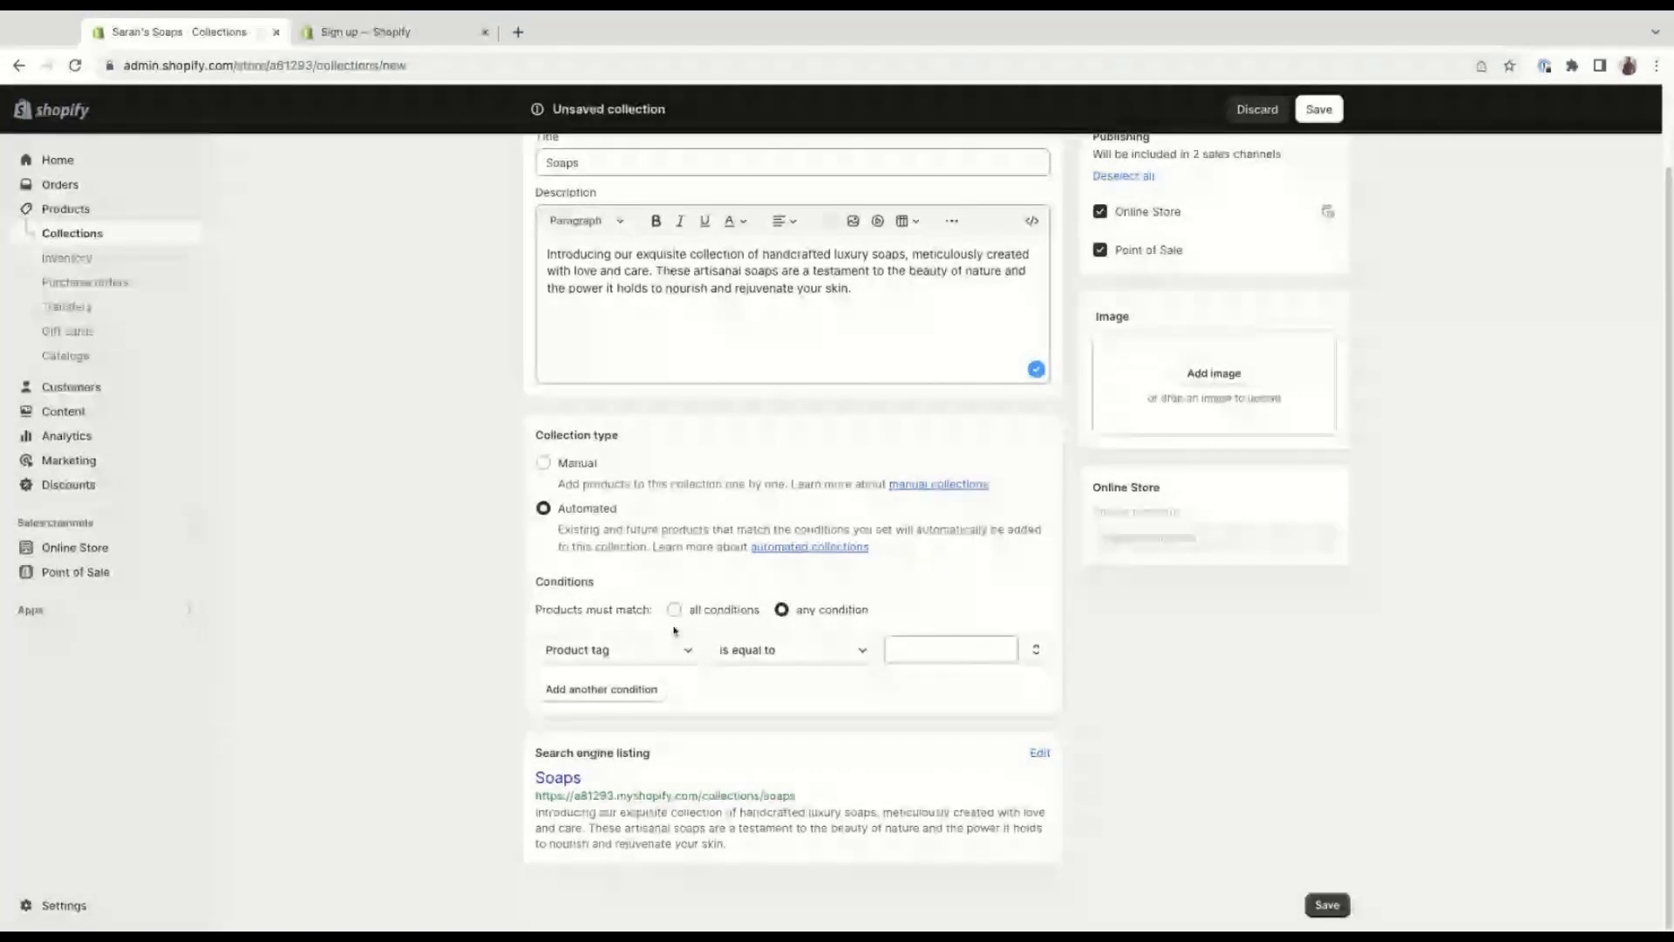
click(656, 648)
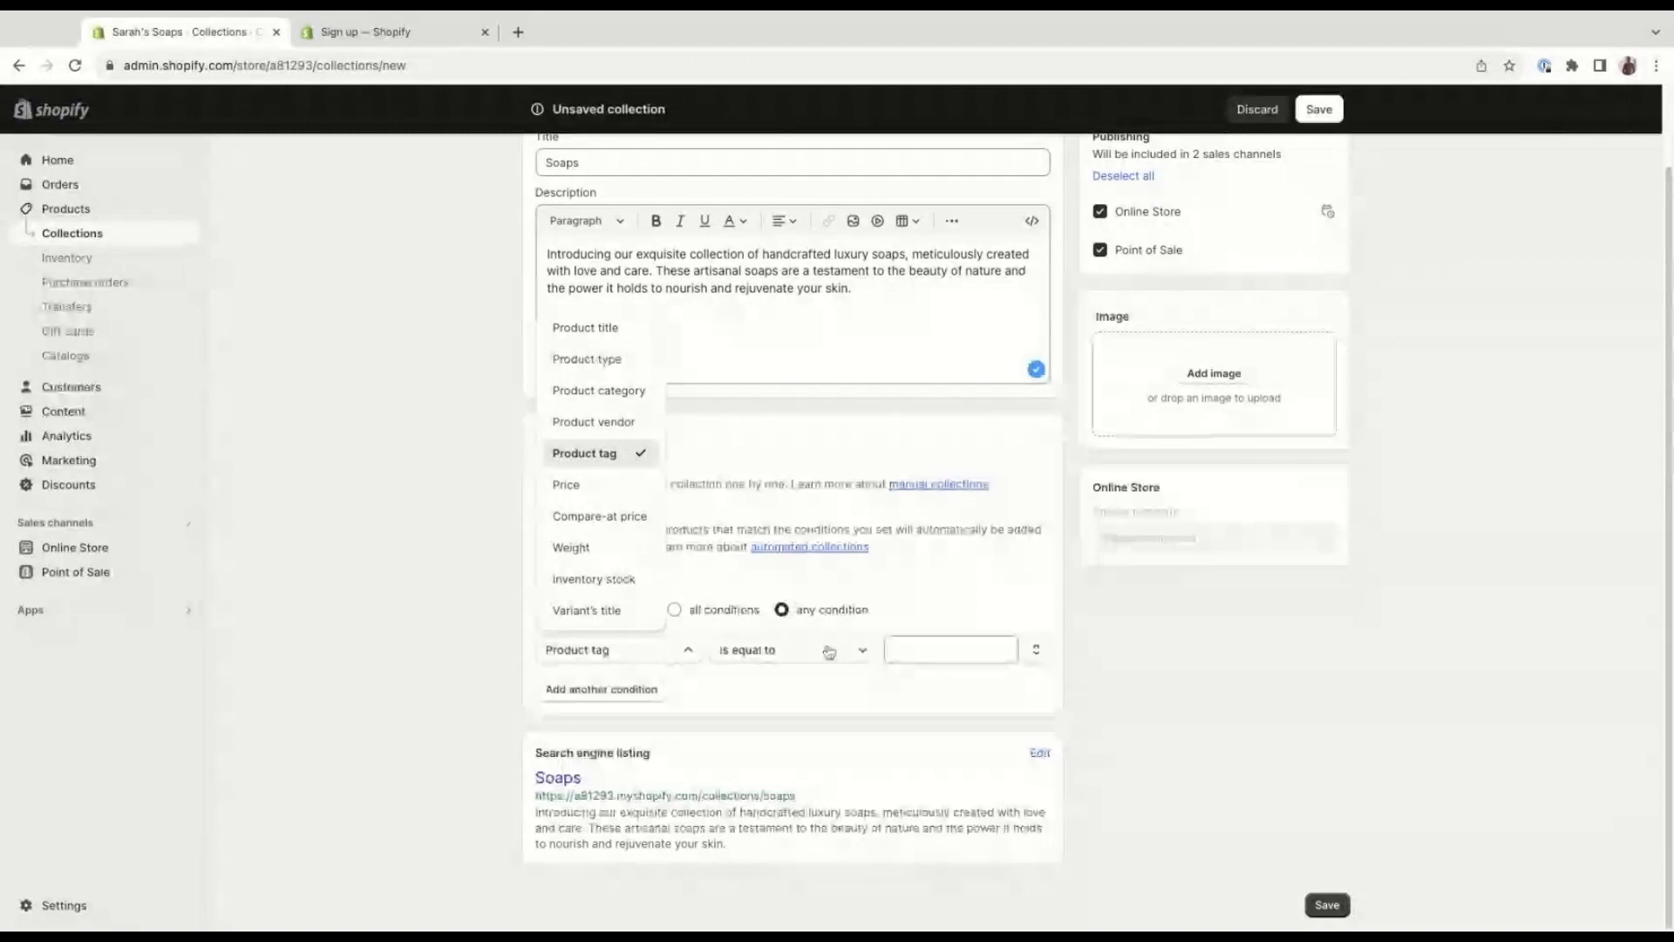
click(893, 649)
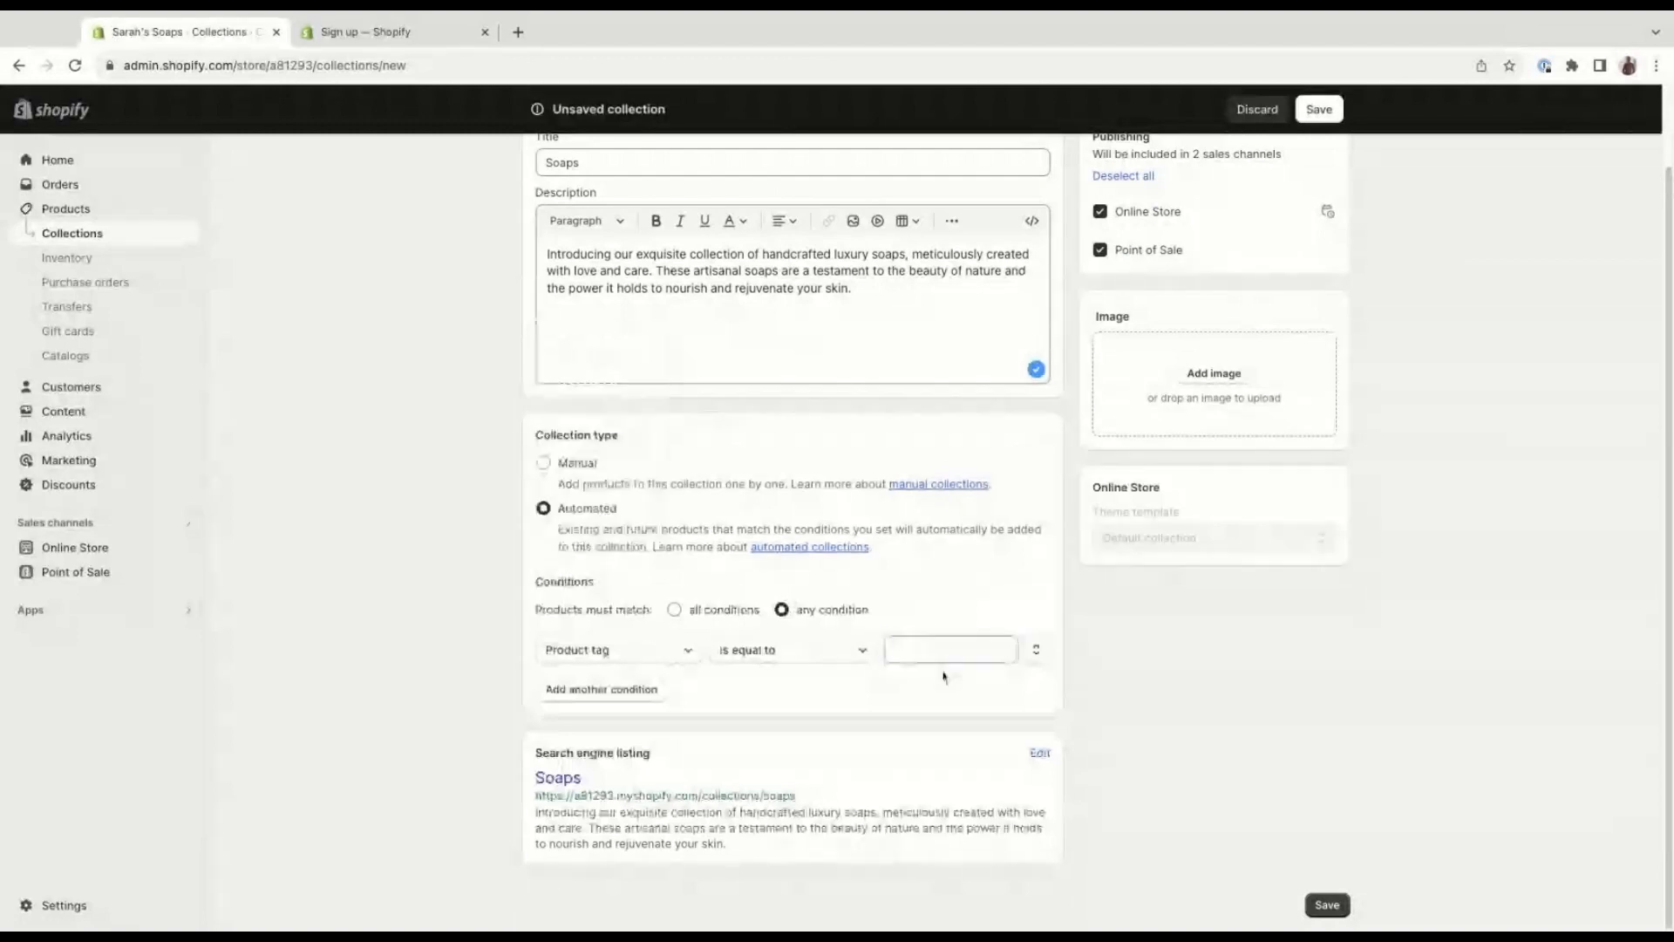
click(942, 649)
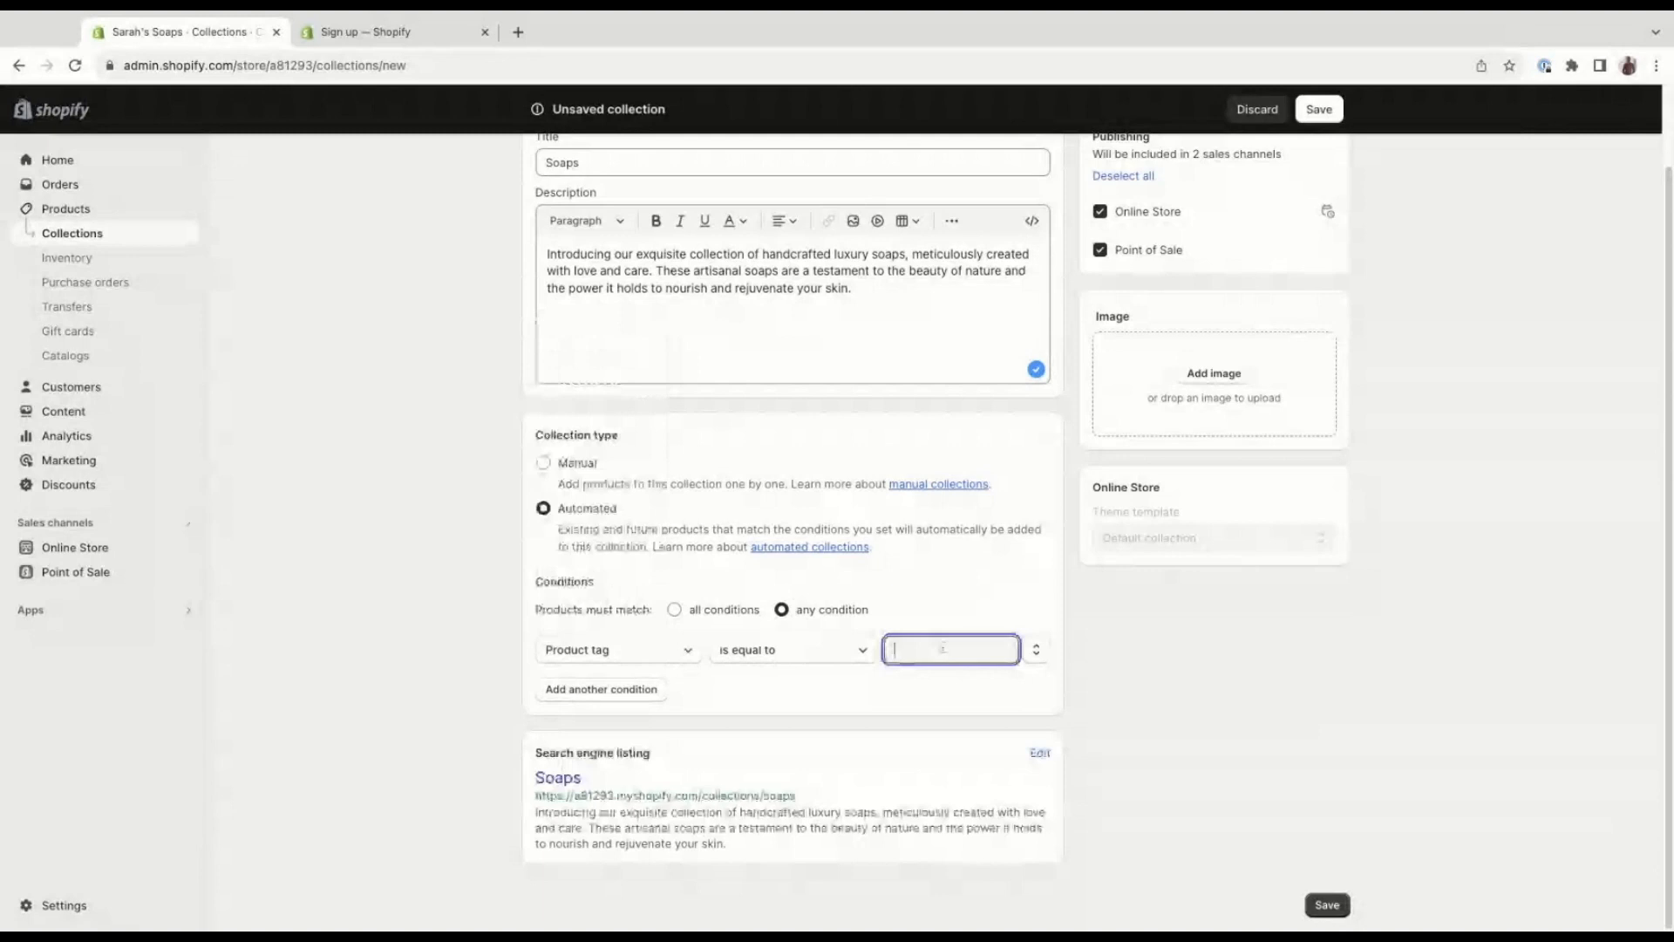
text(soaps)
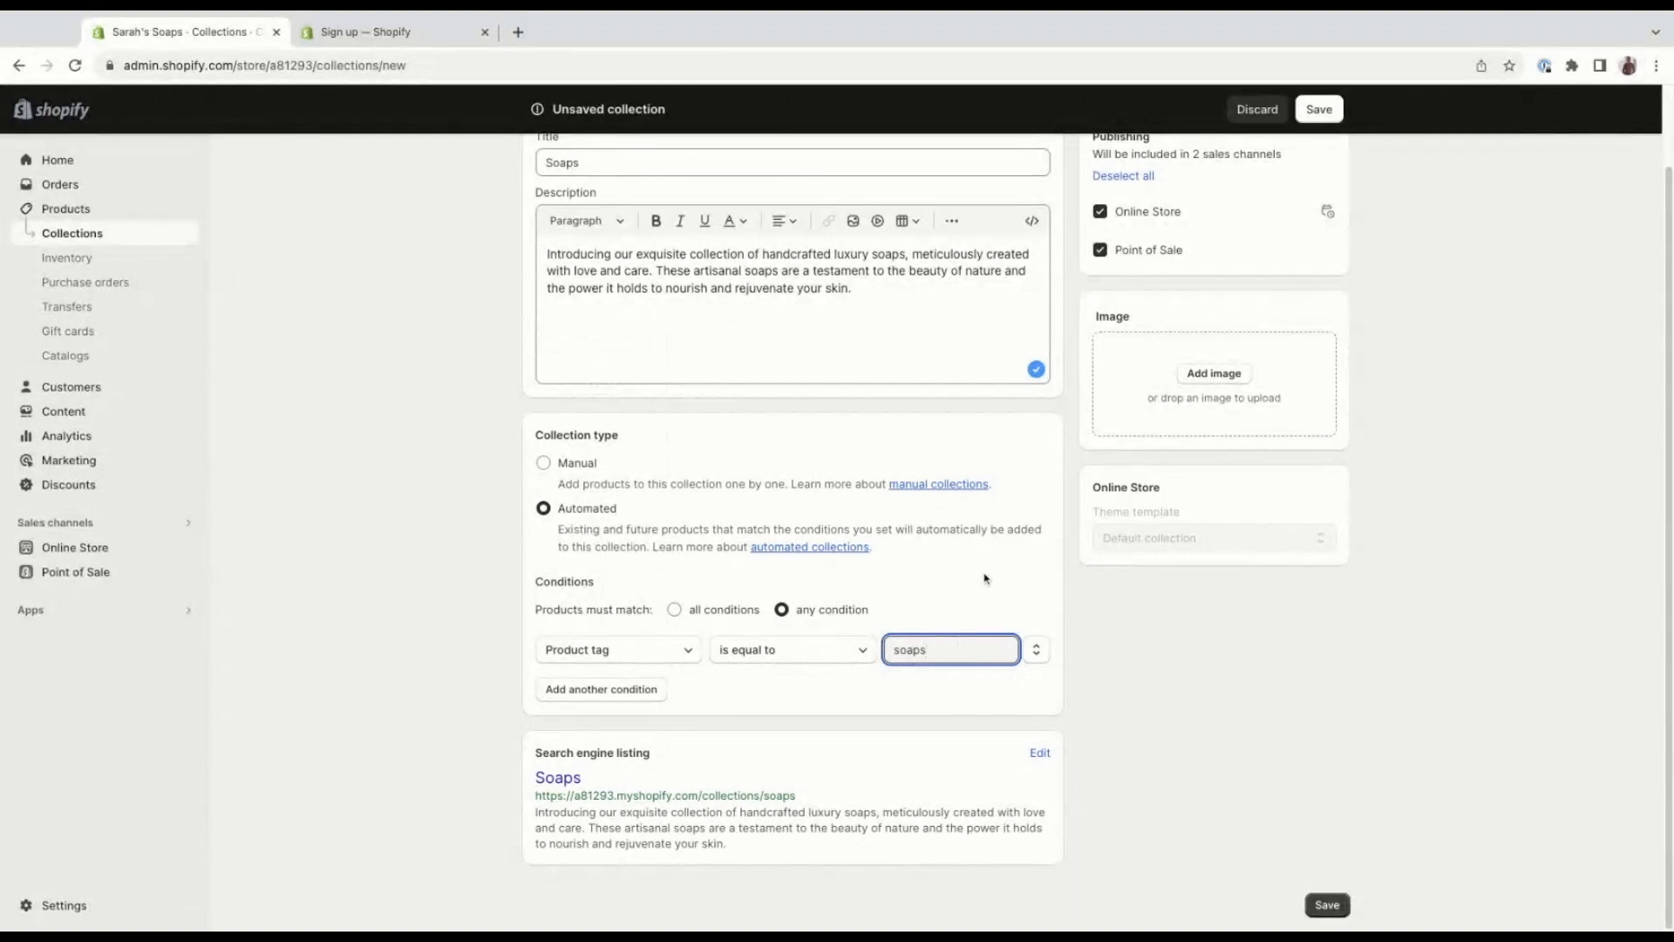
Review the collection settings and the date and time options for scheduling its Online Store publishing.
scroll(986, 523, up, 1)
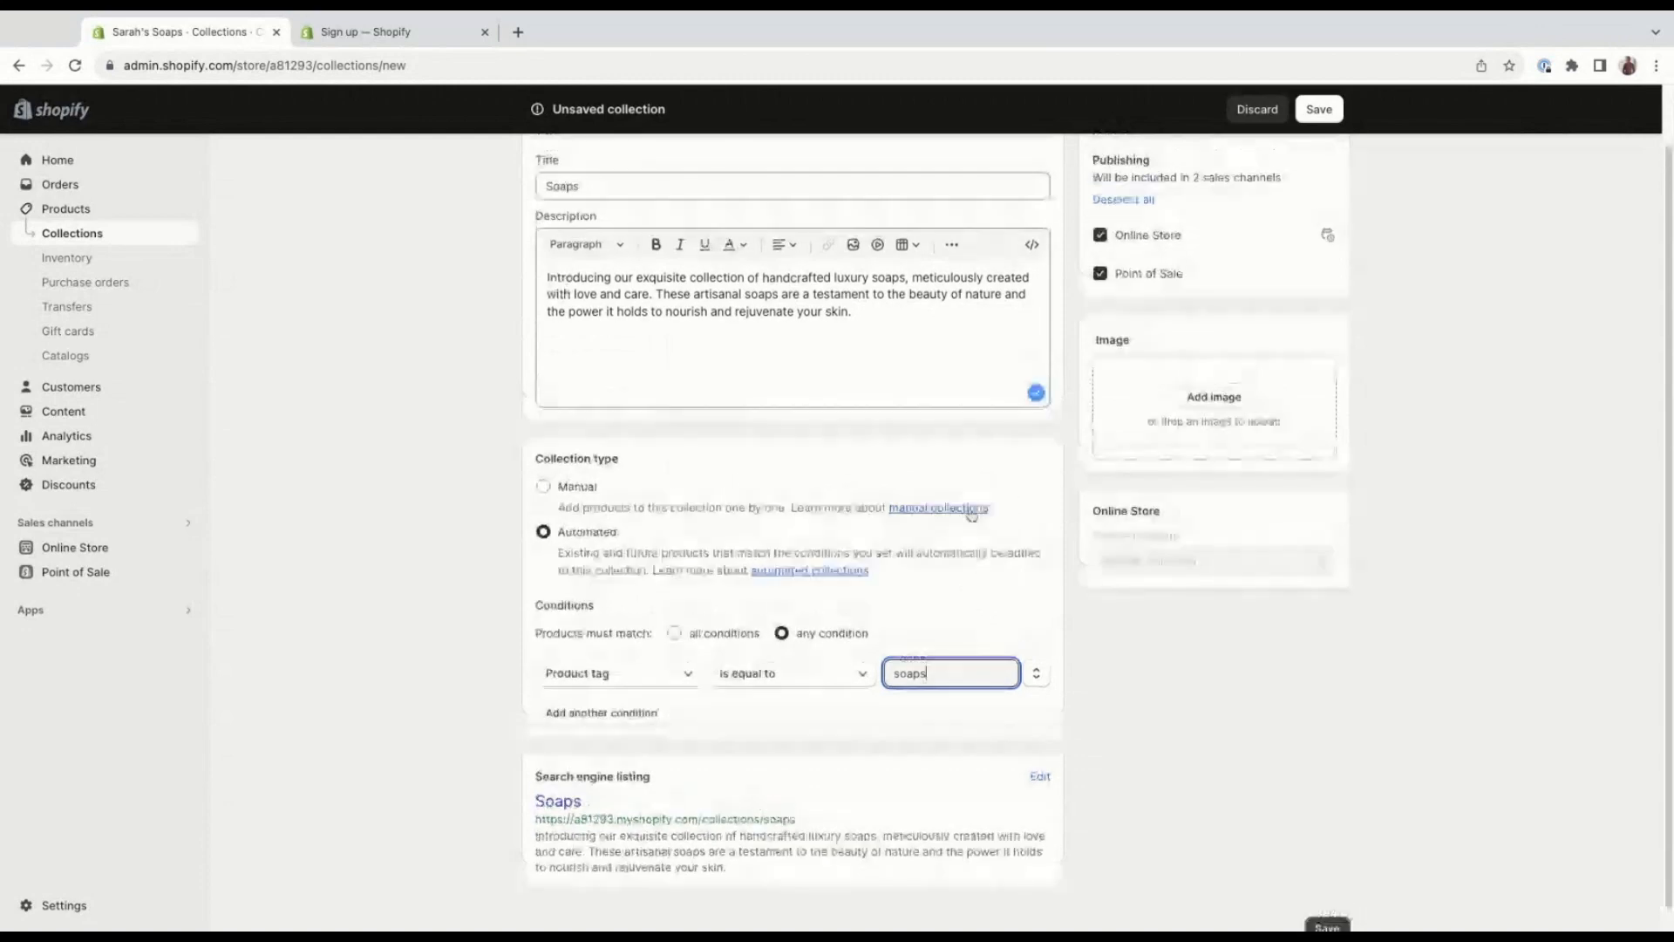
scroll(970, 515, up, 2)
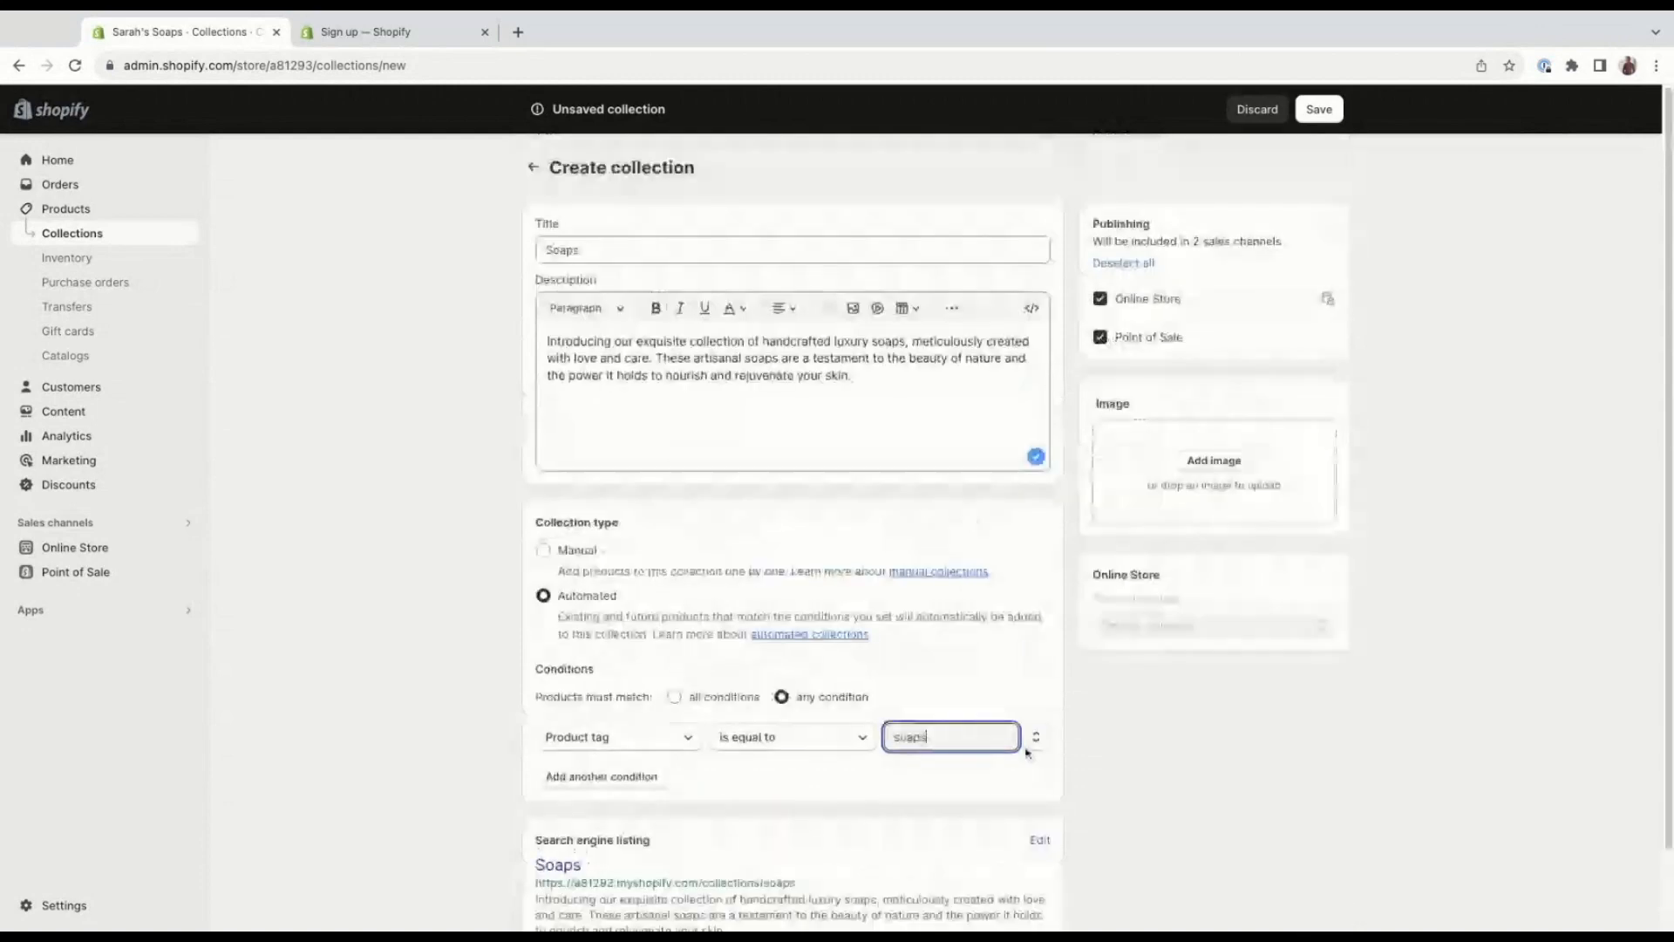
scroll(953, 644, down, 1)
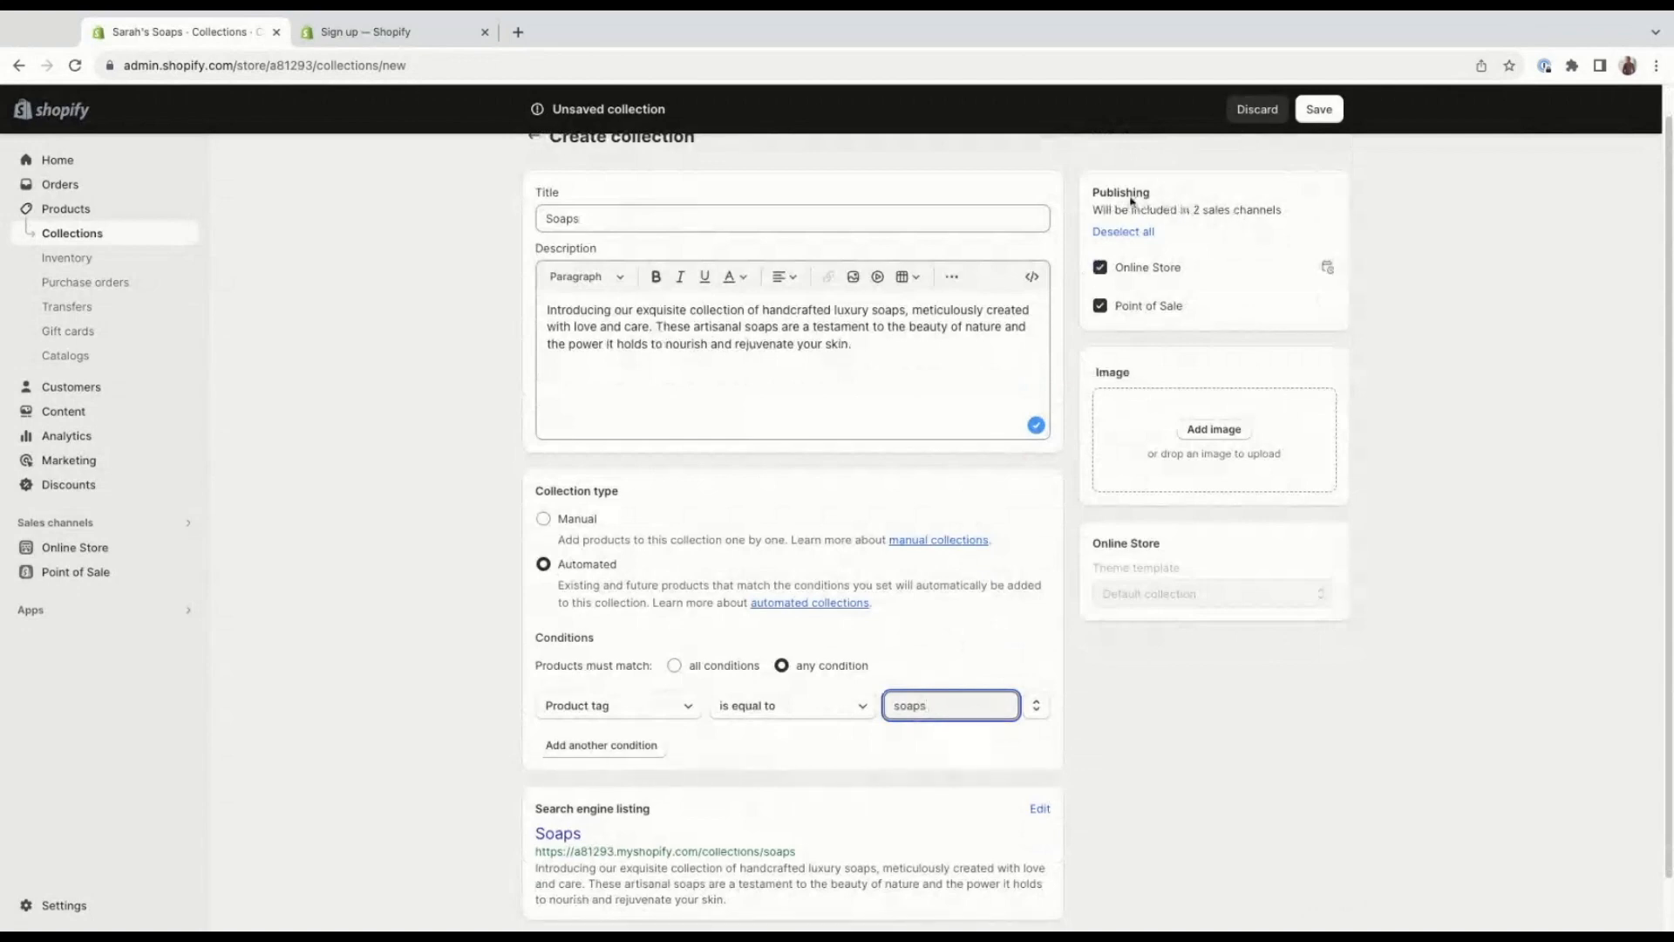
click(1326, 269)
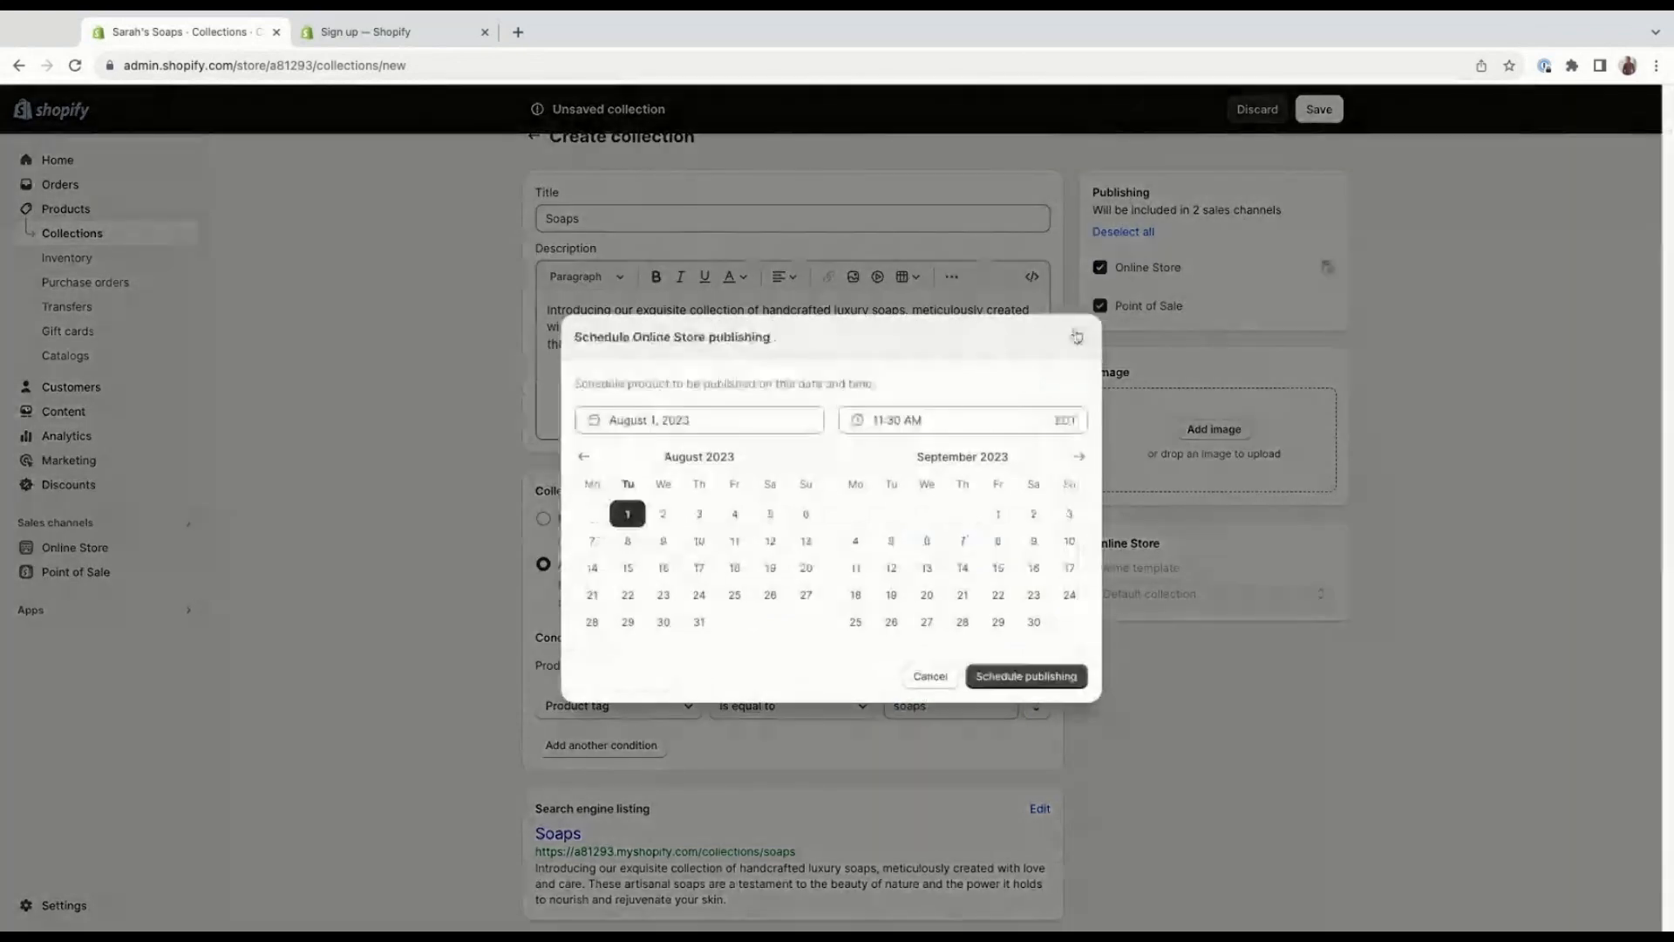
click(1078, 338)
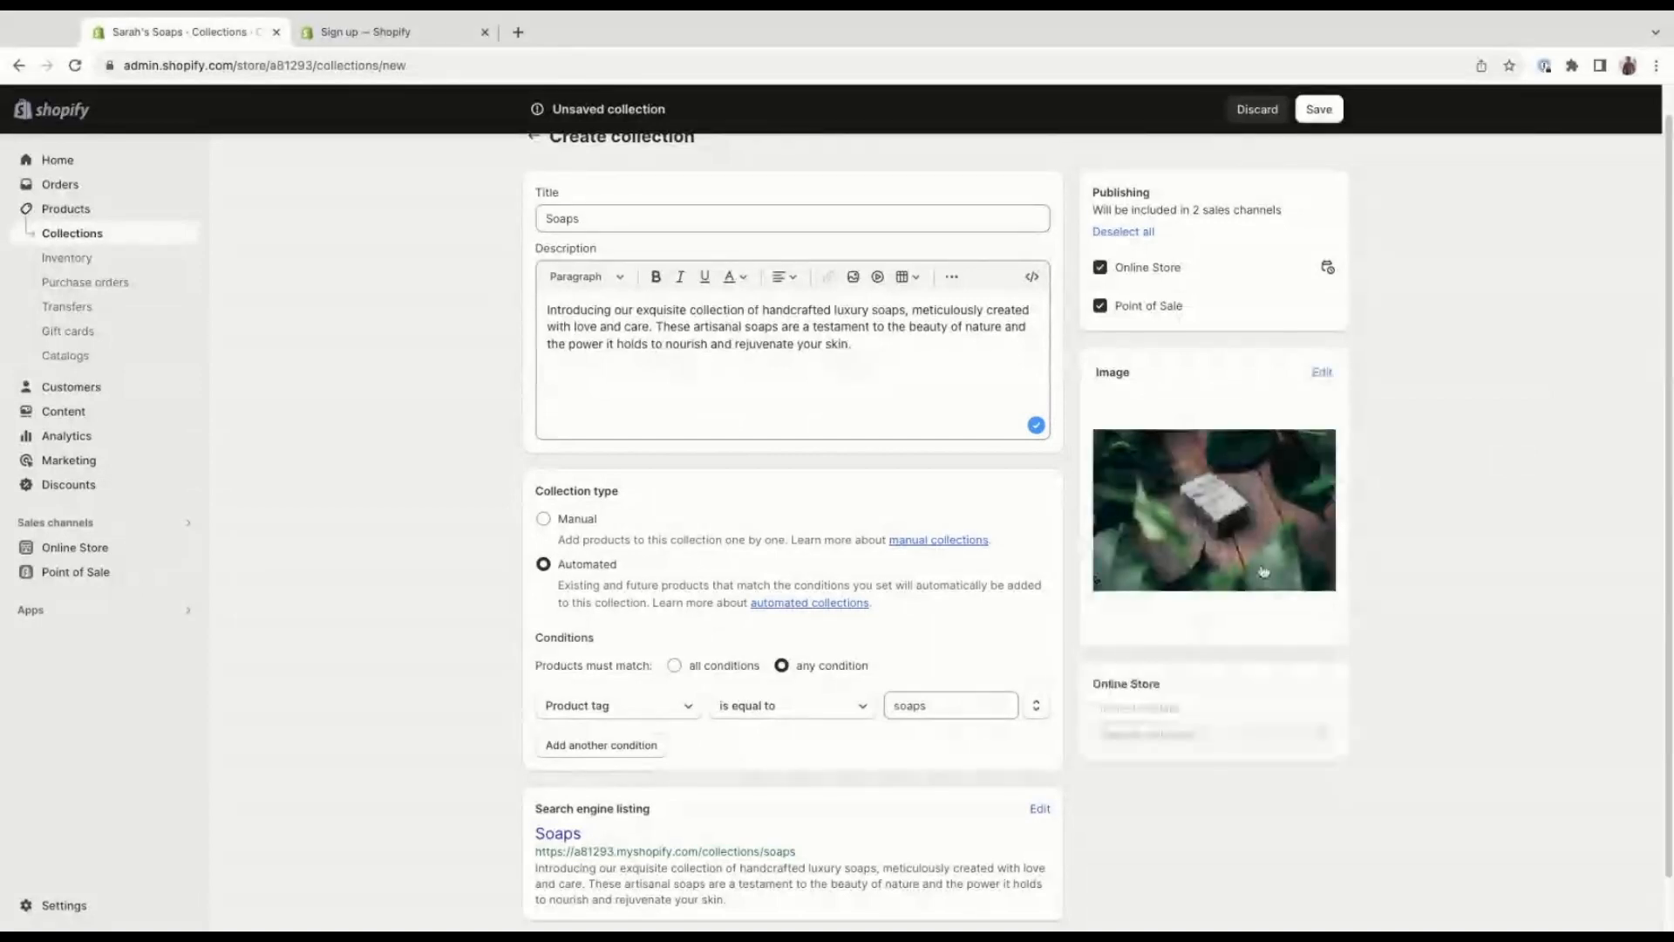
Save the Soaps collection with the soap photo as its image.
click(1319, 109)
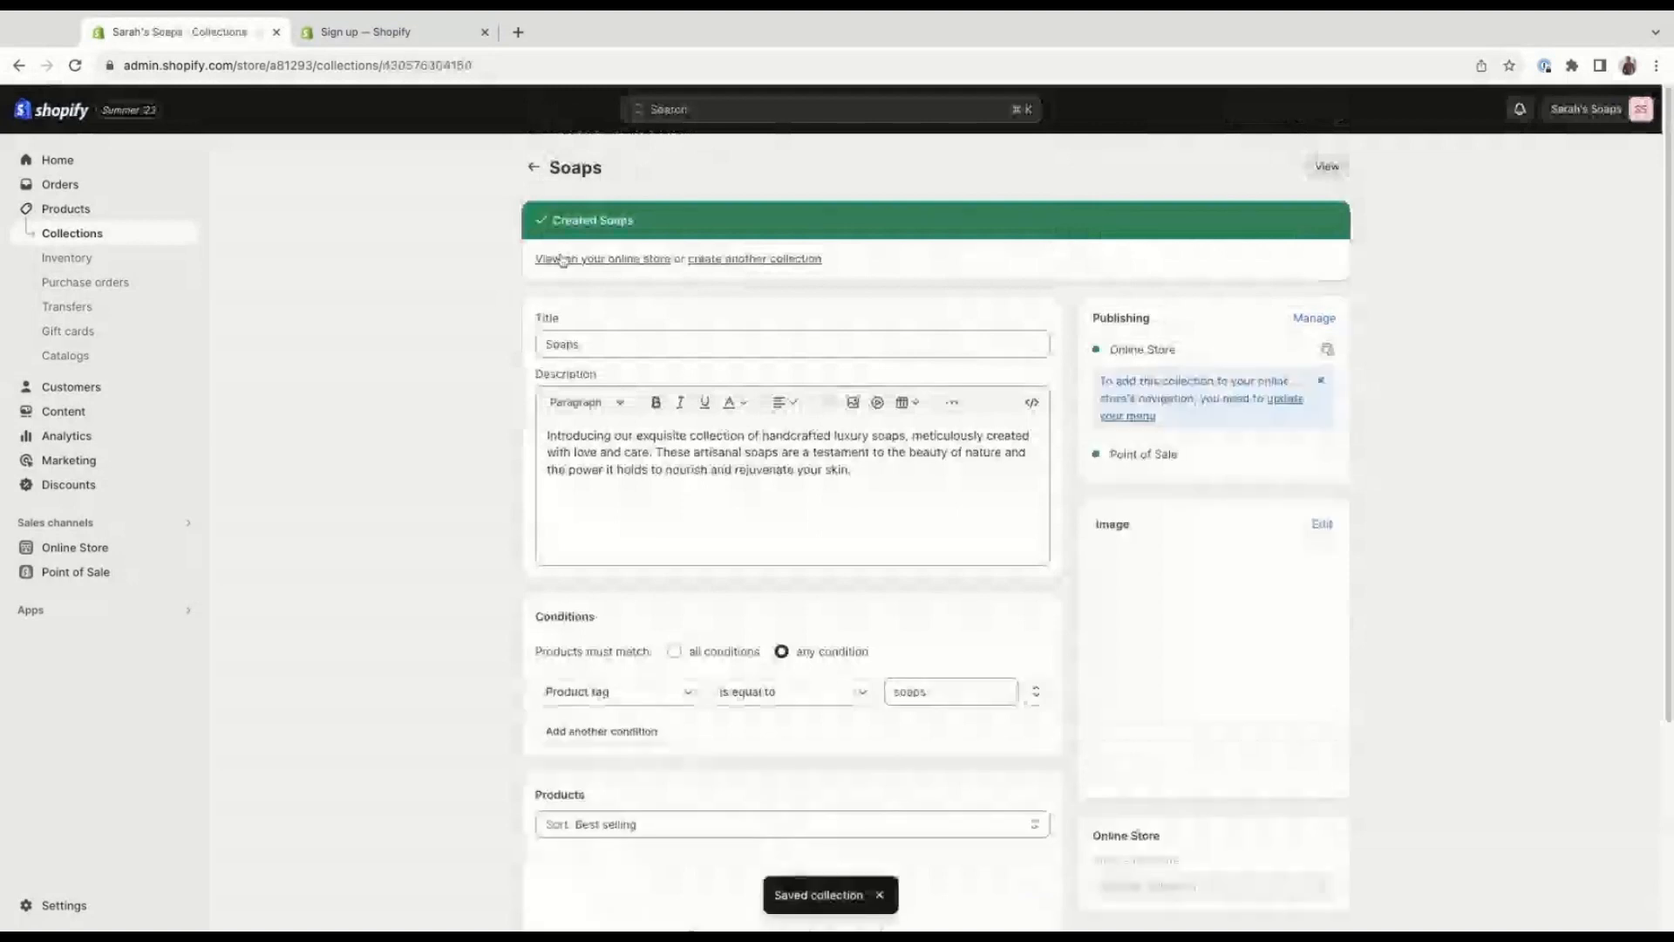
Start another collection from the collections list and title it "Soaps 2".
click(72, 233)
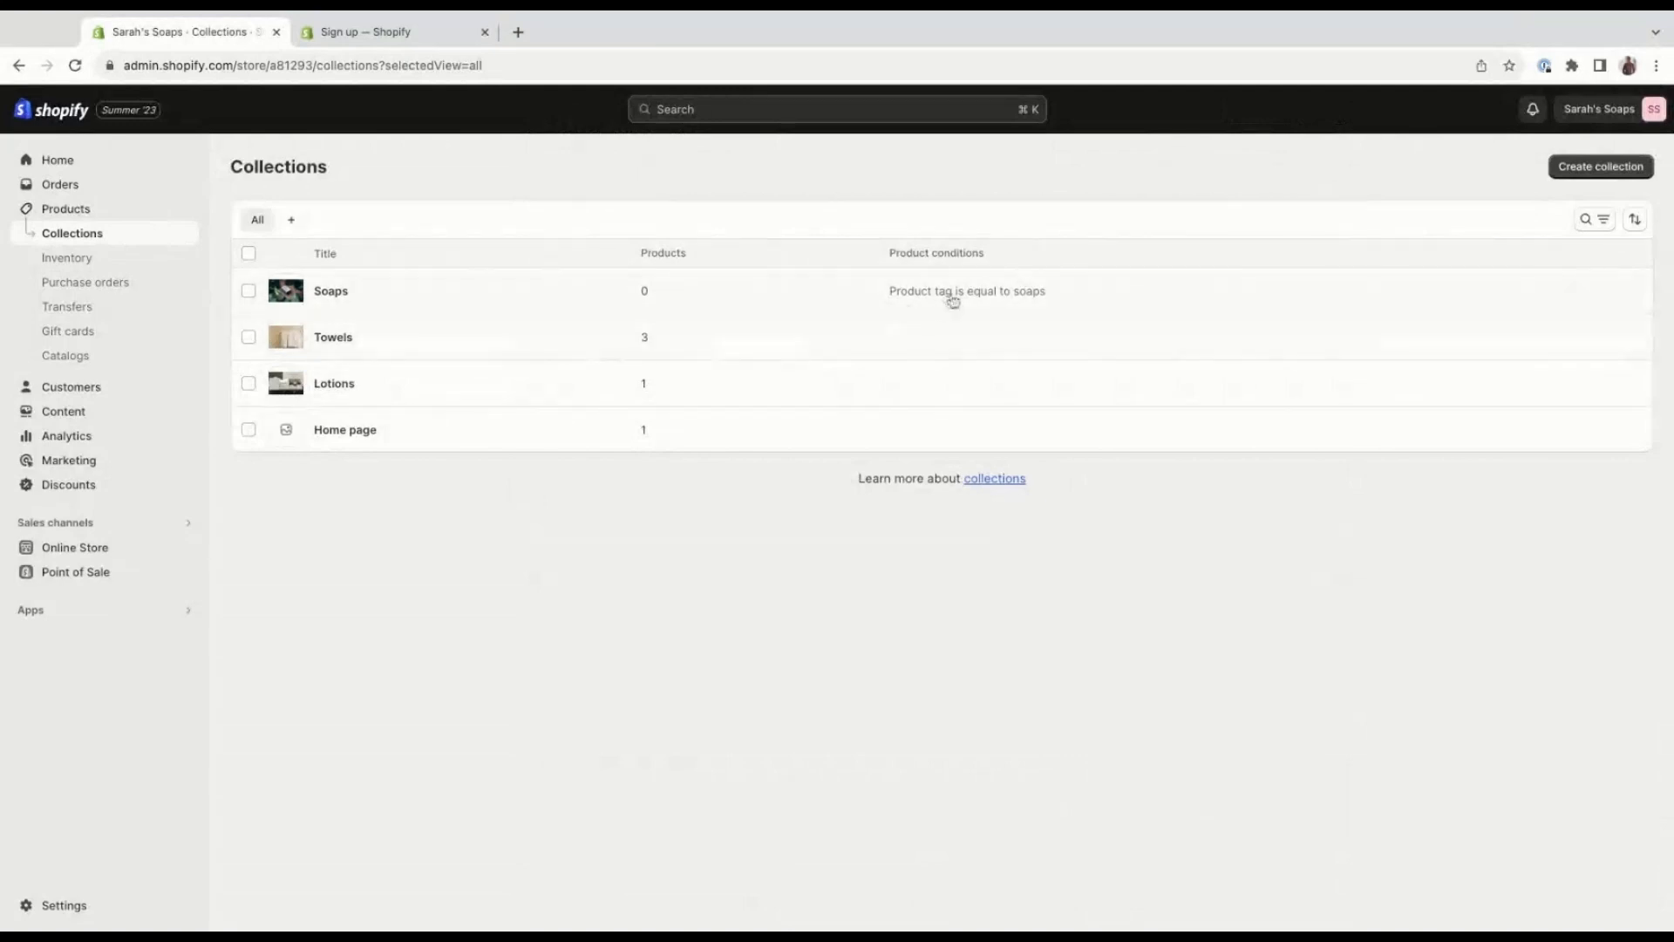
click(1595, 173)
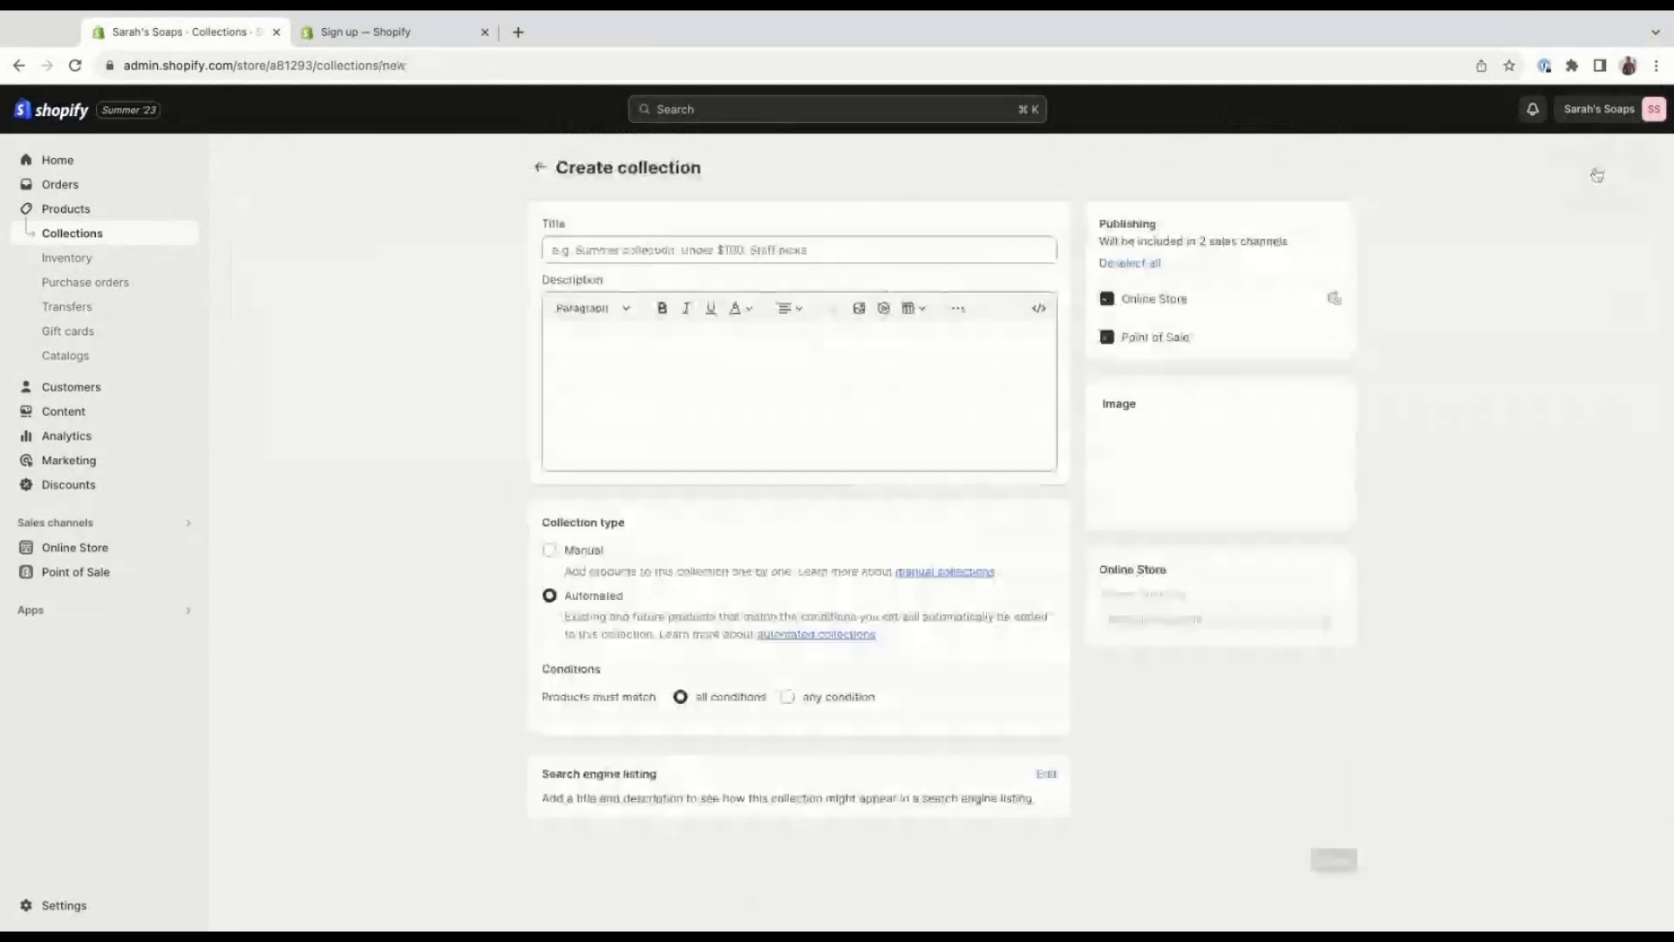
click(793, 250)
text(Soap)
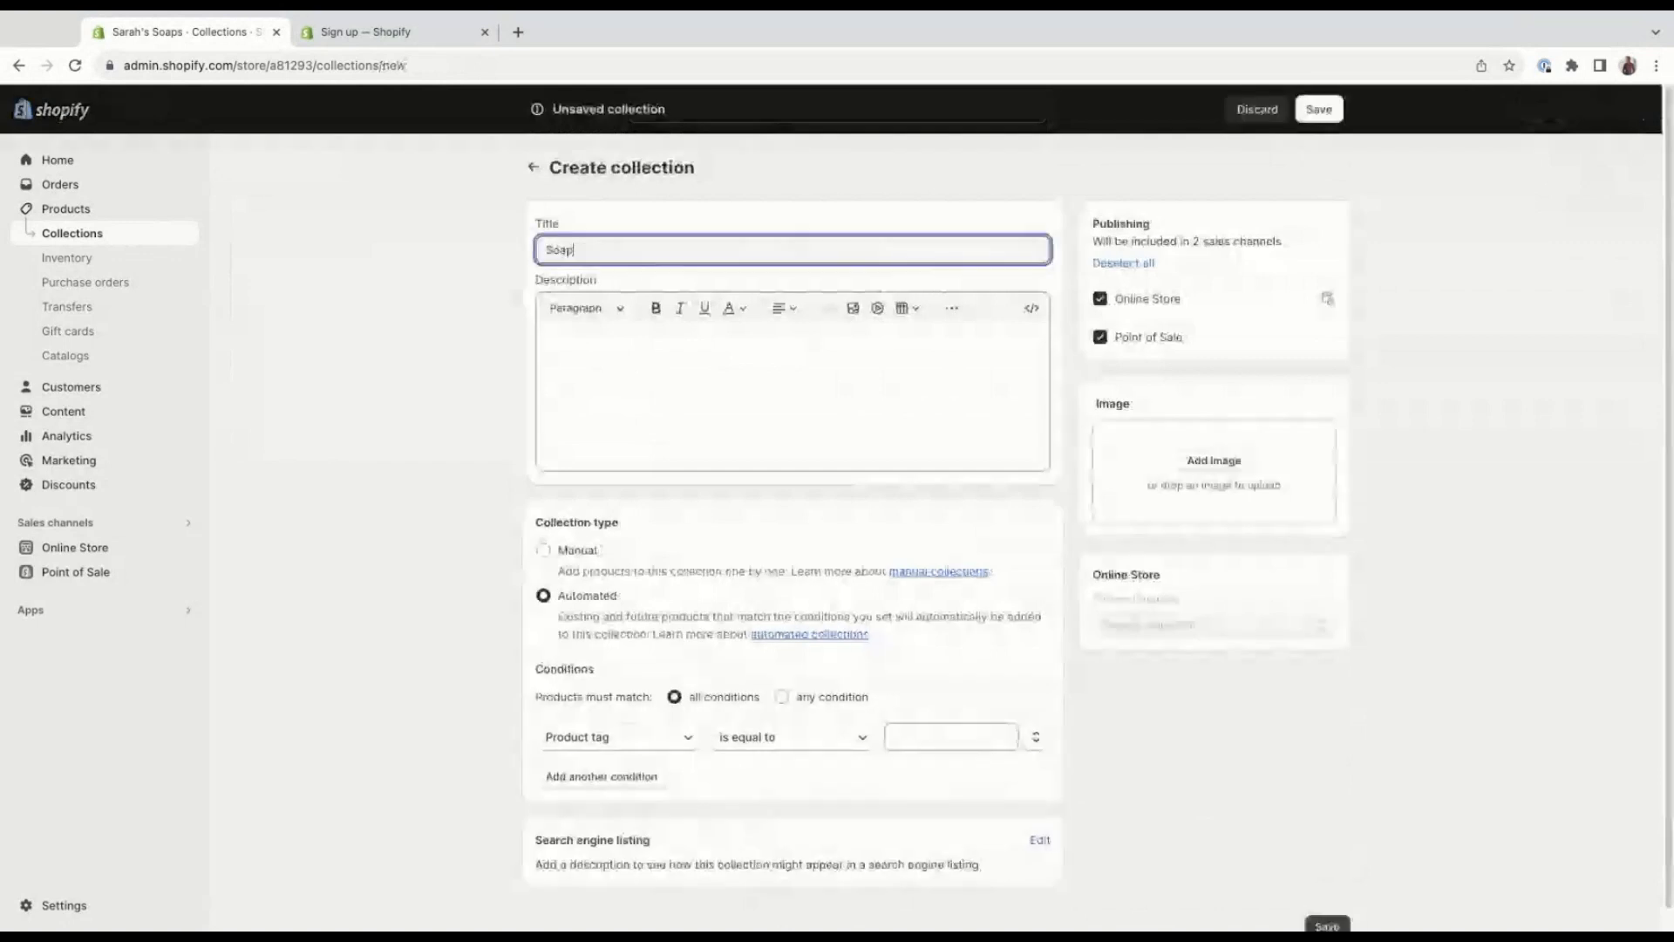
text(s 2)
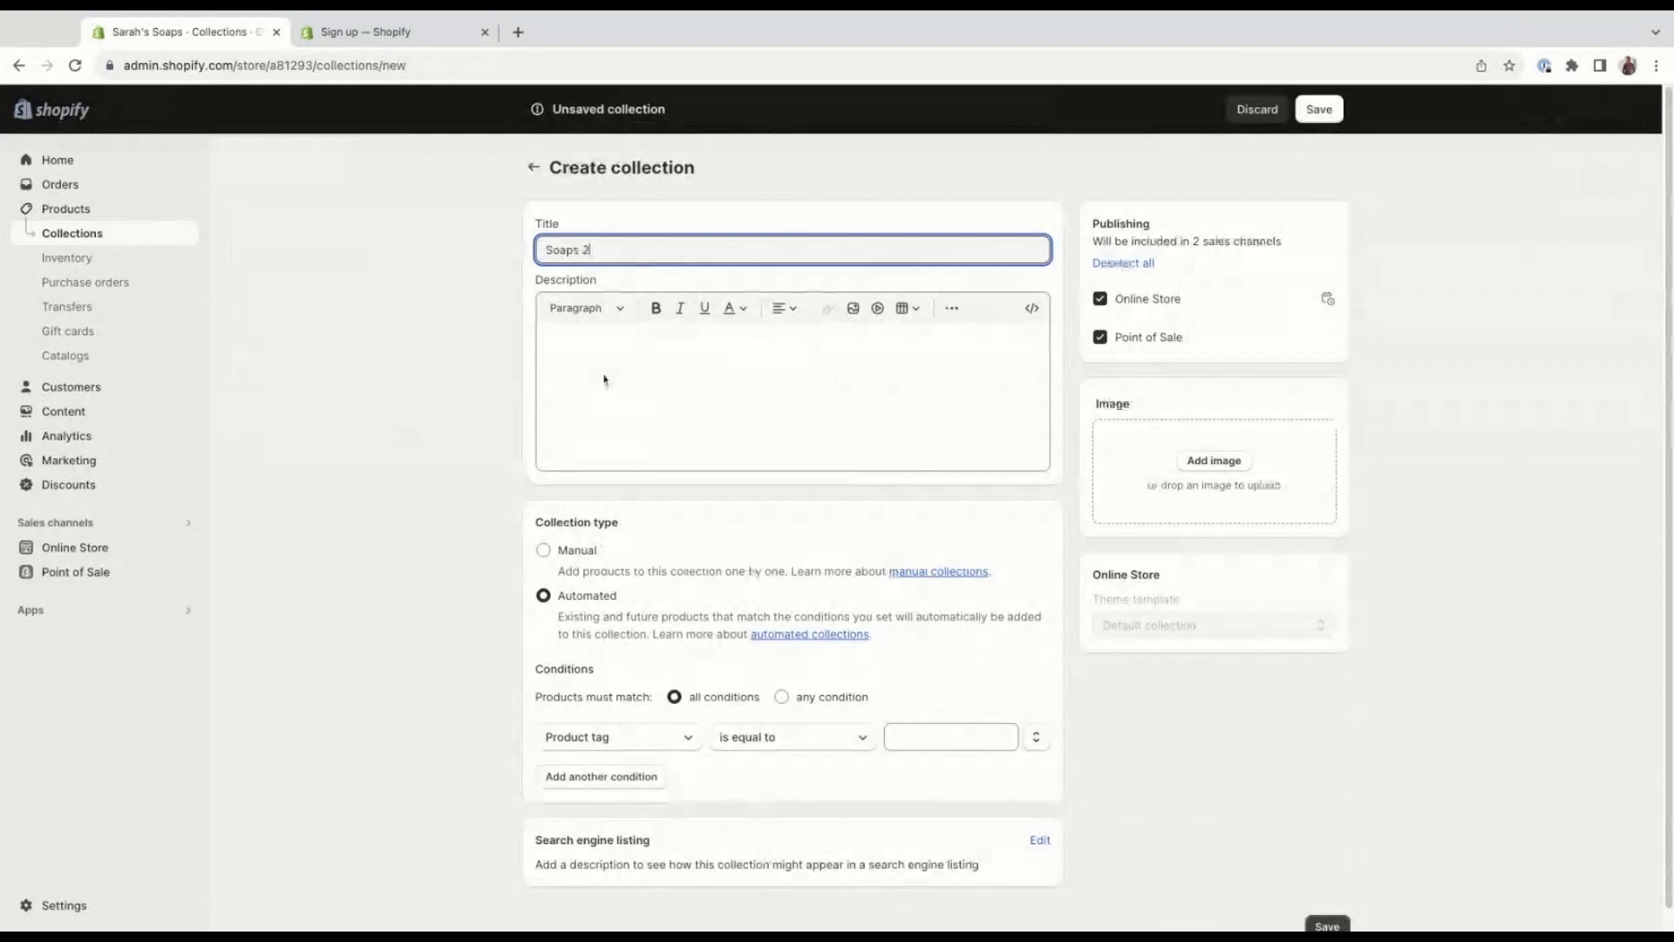
Paste the handcrafted luxury soaps description into the Soaps 2 collection, make its type Manual and save it.
click(776, 326)
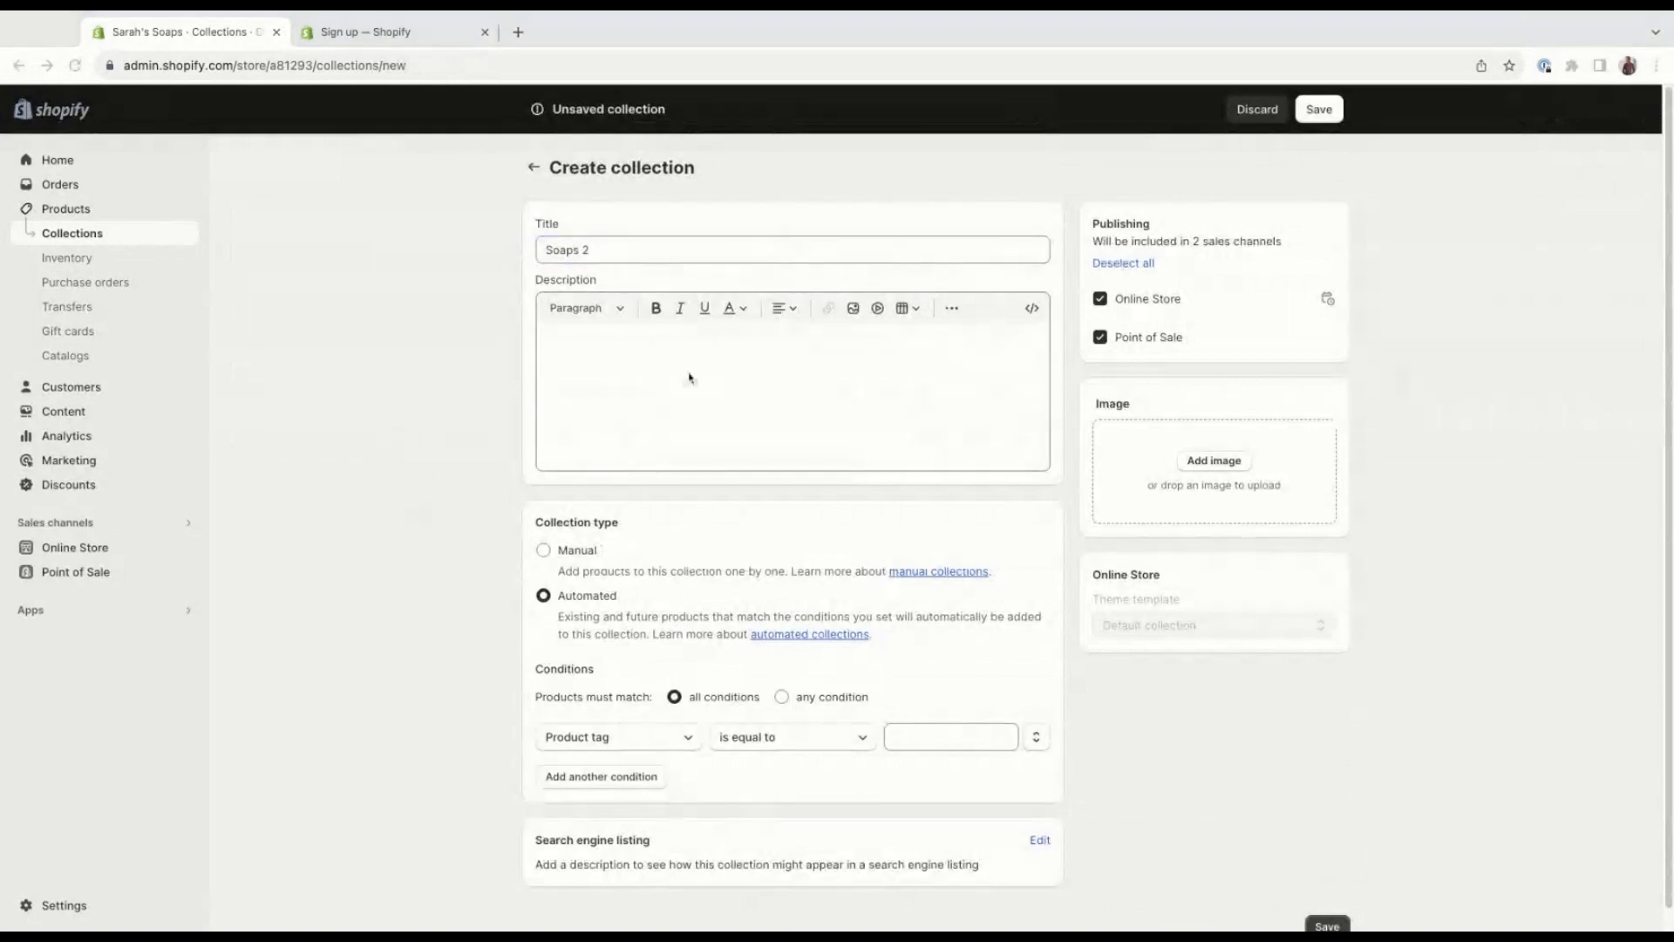
click(689, 377)
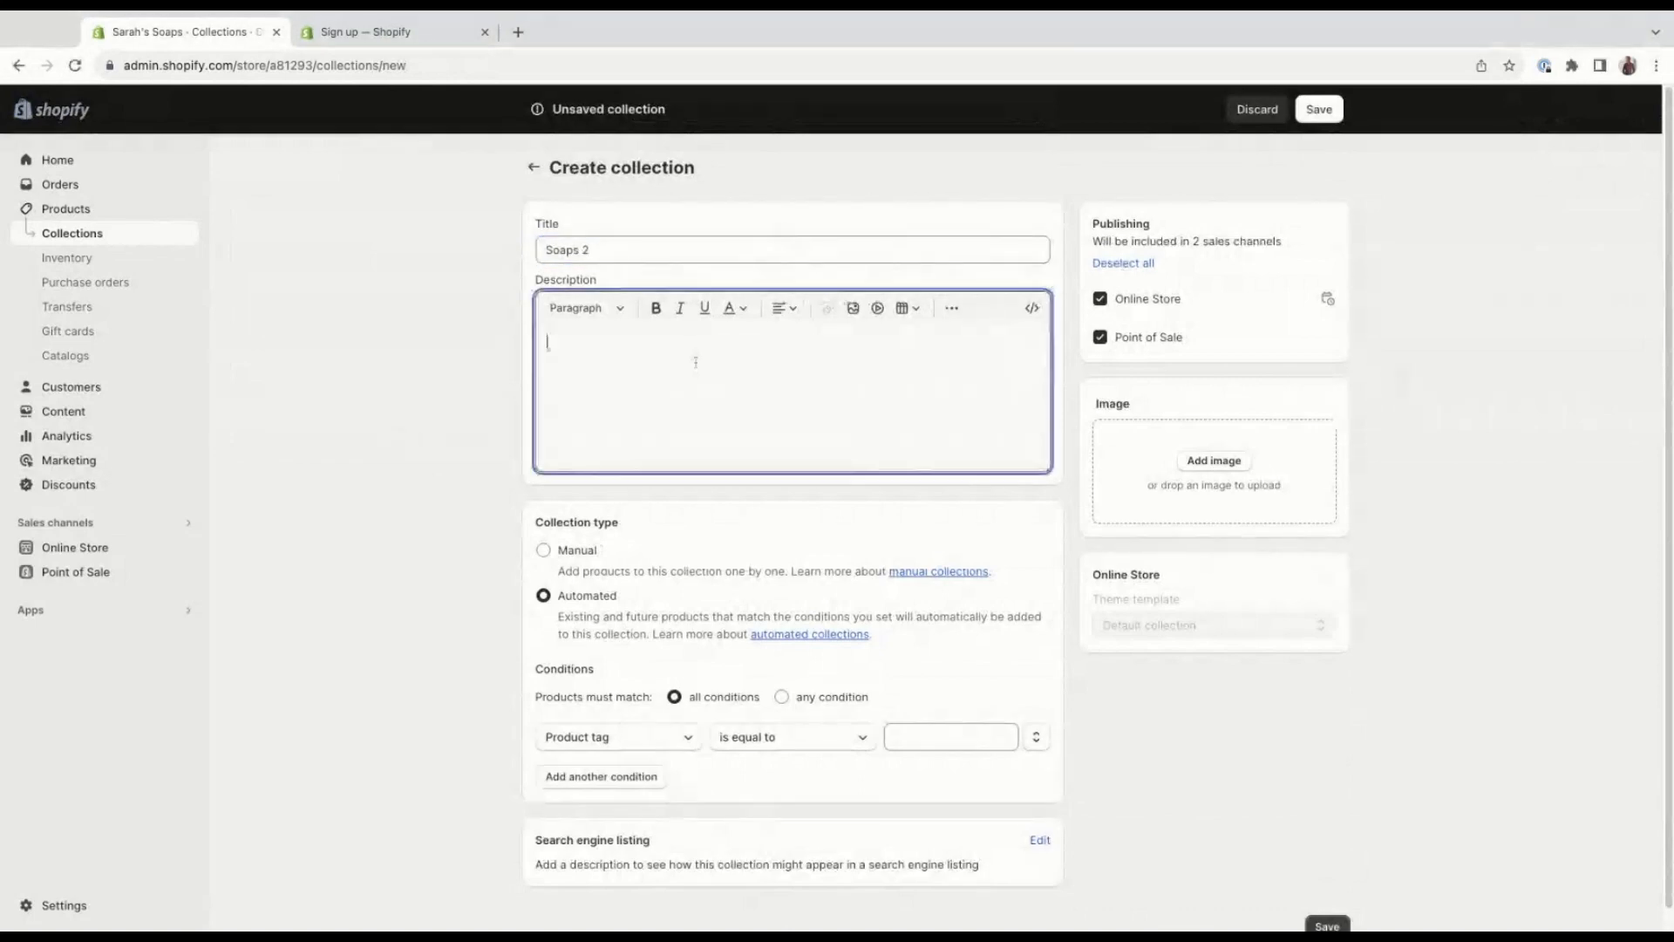
text(Introducing our exquisite collection of handcrafted luxury soaps, meticulously created with love and care. These artisanal soaps are a testament to the beauty of nature and the power it holds to nourish and rejuvenate your skin.)
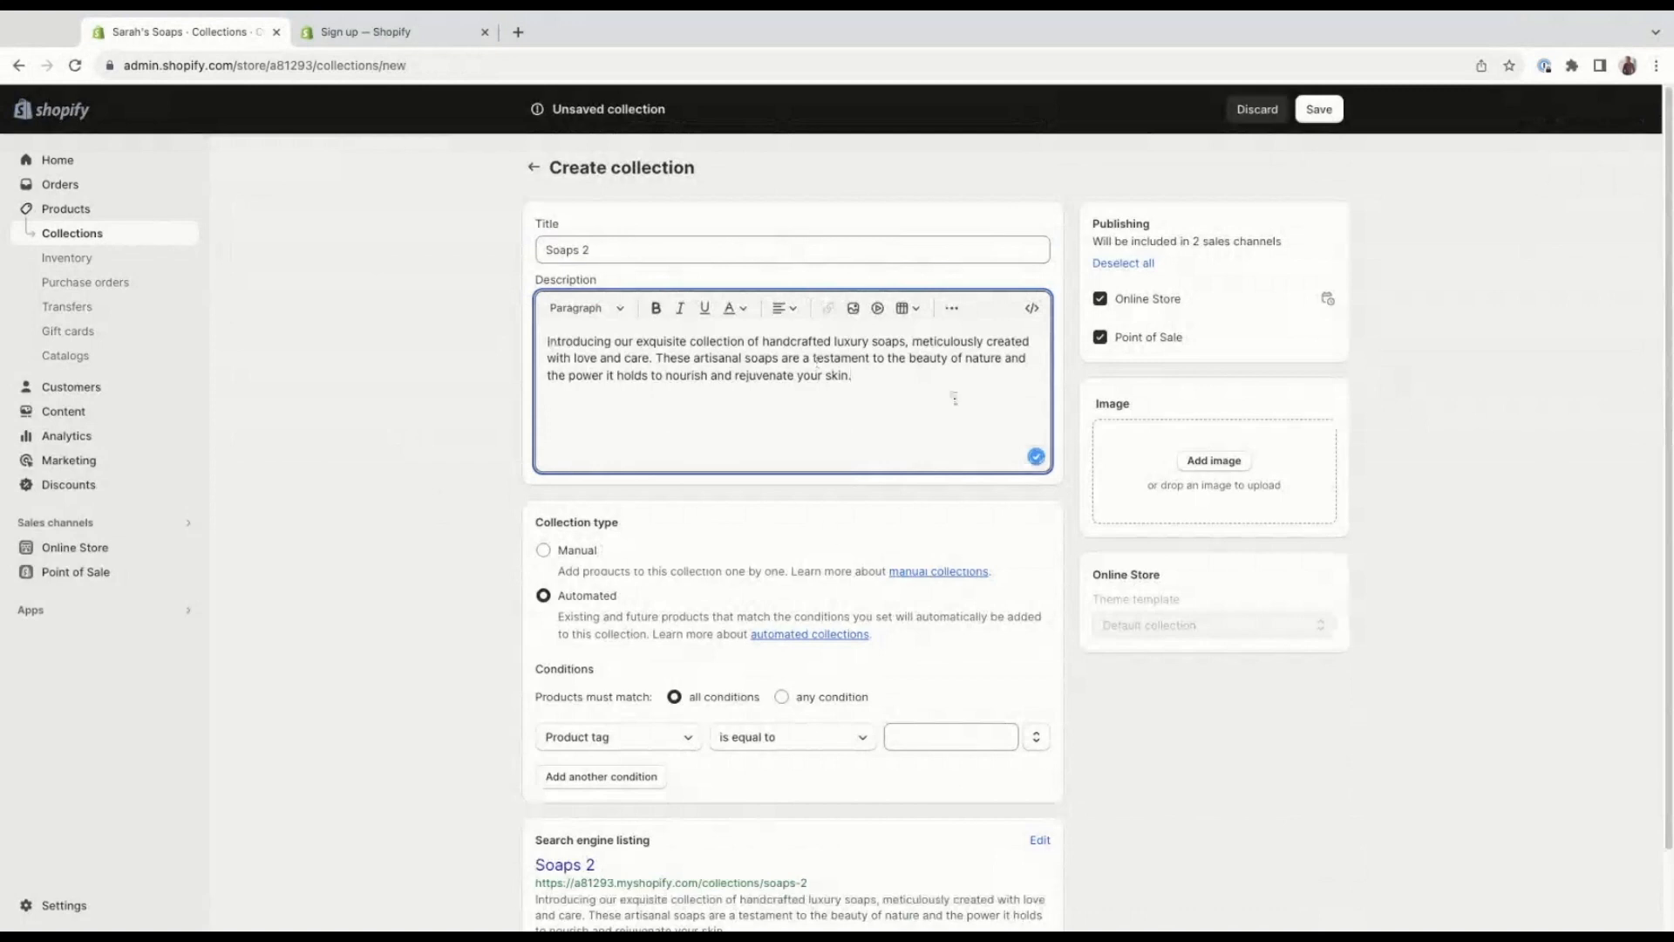
click(556, 552)
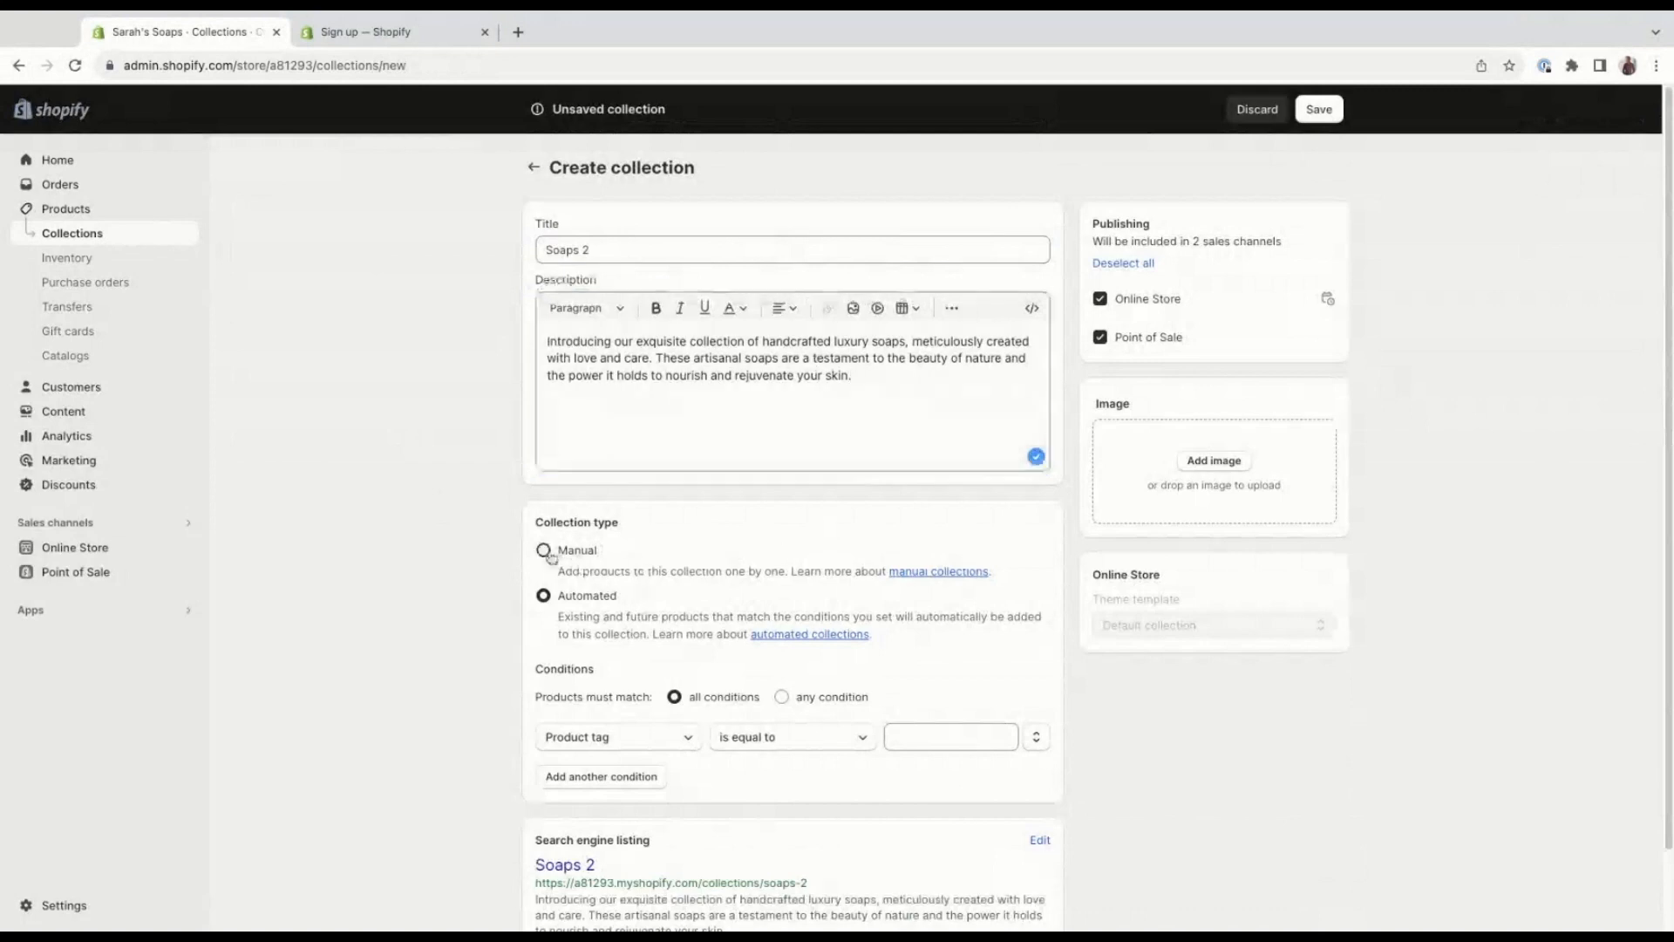
click(1326, 109)
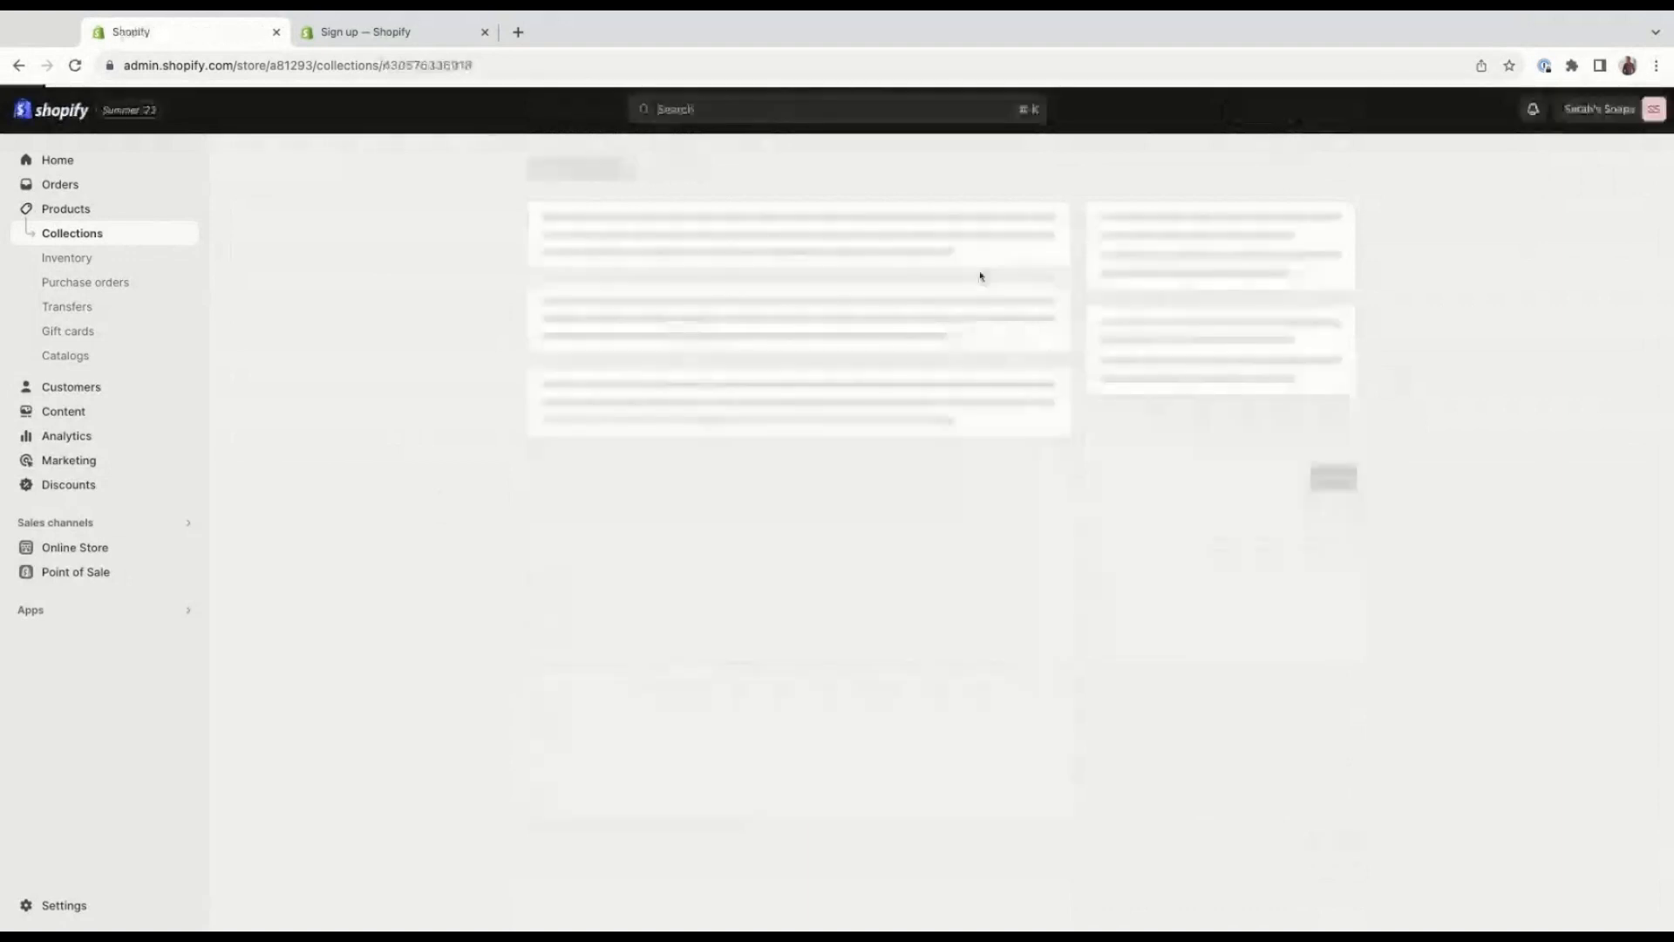
Add the product "Handmade Soap - Olive Oil" to the Soaps 2 collection and return to the collections list.
click(119, 241)
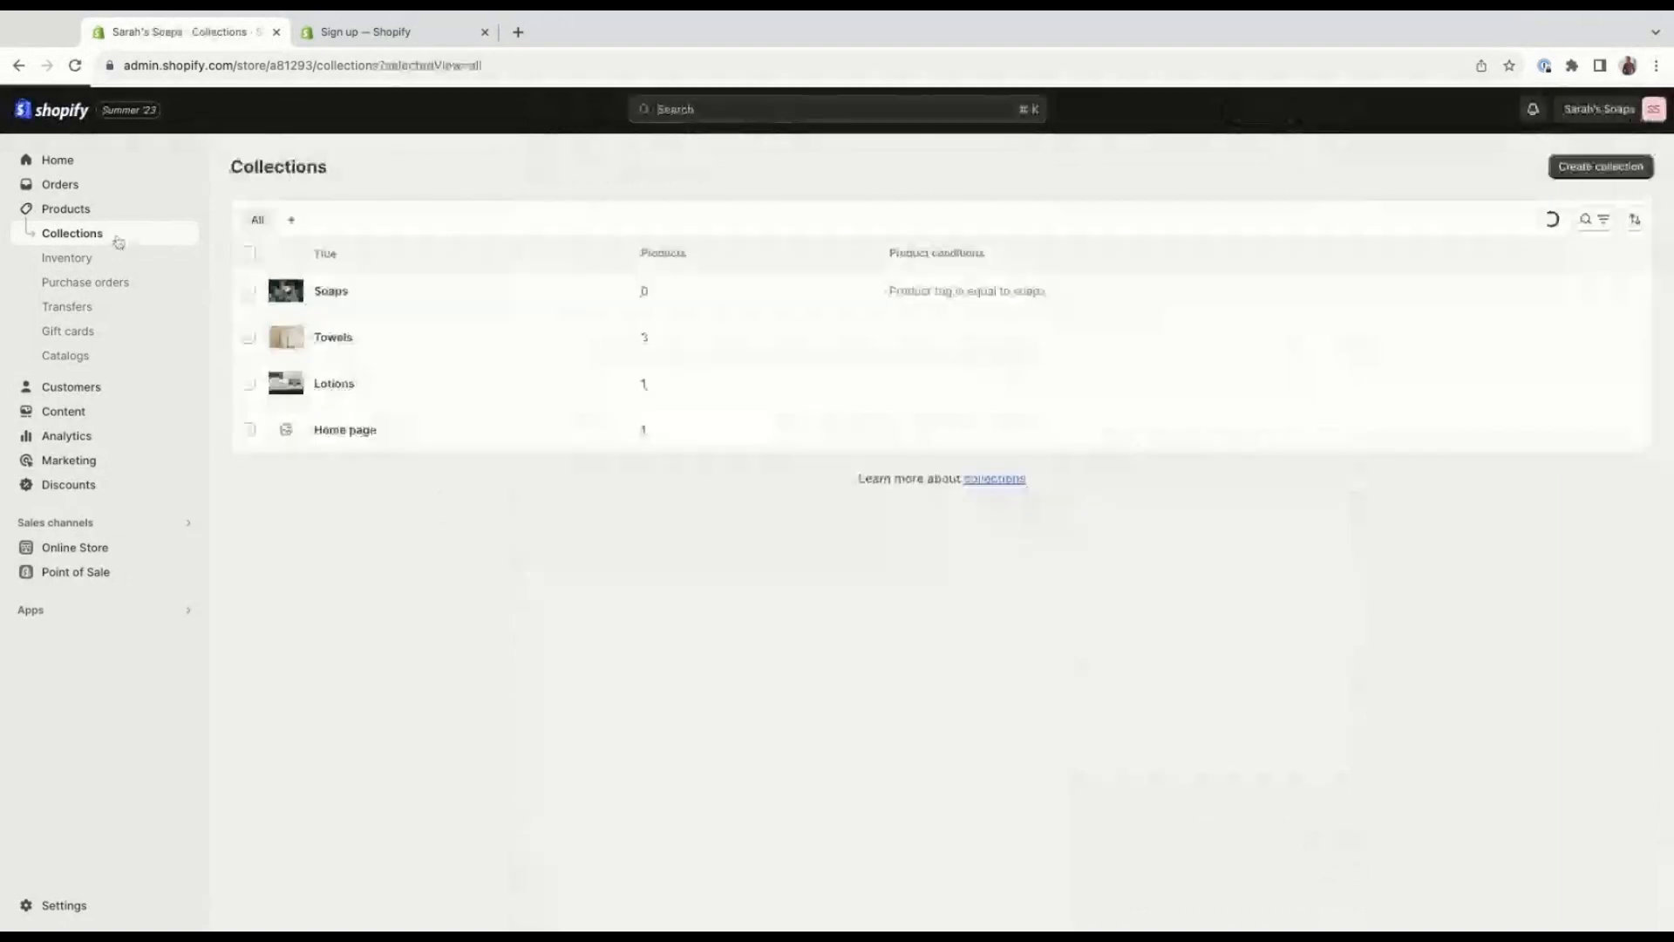
click(521, 301)
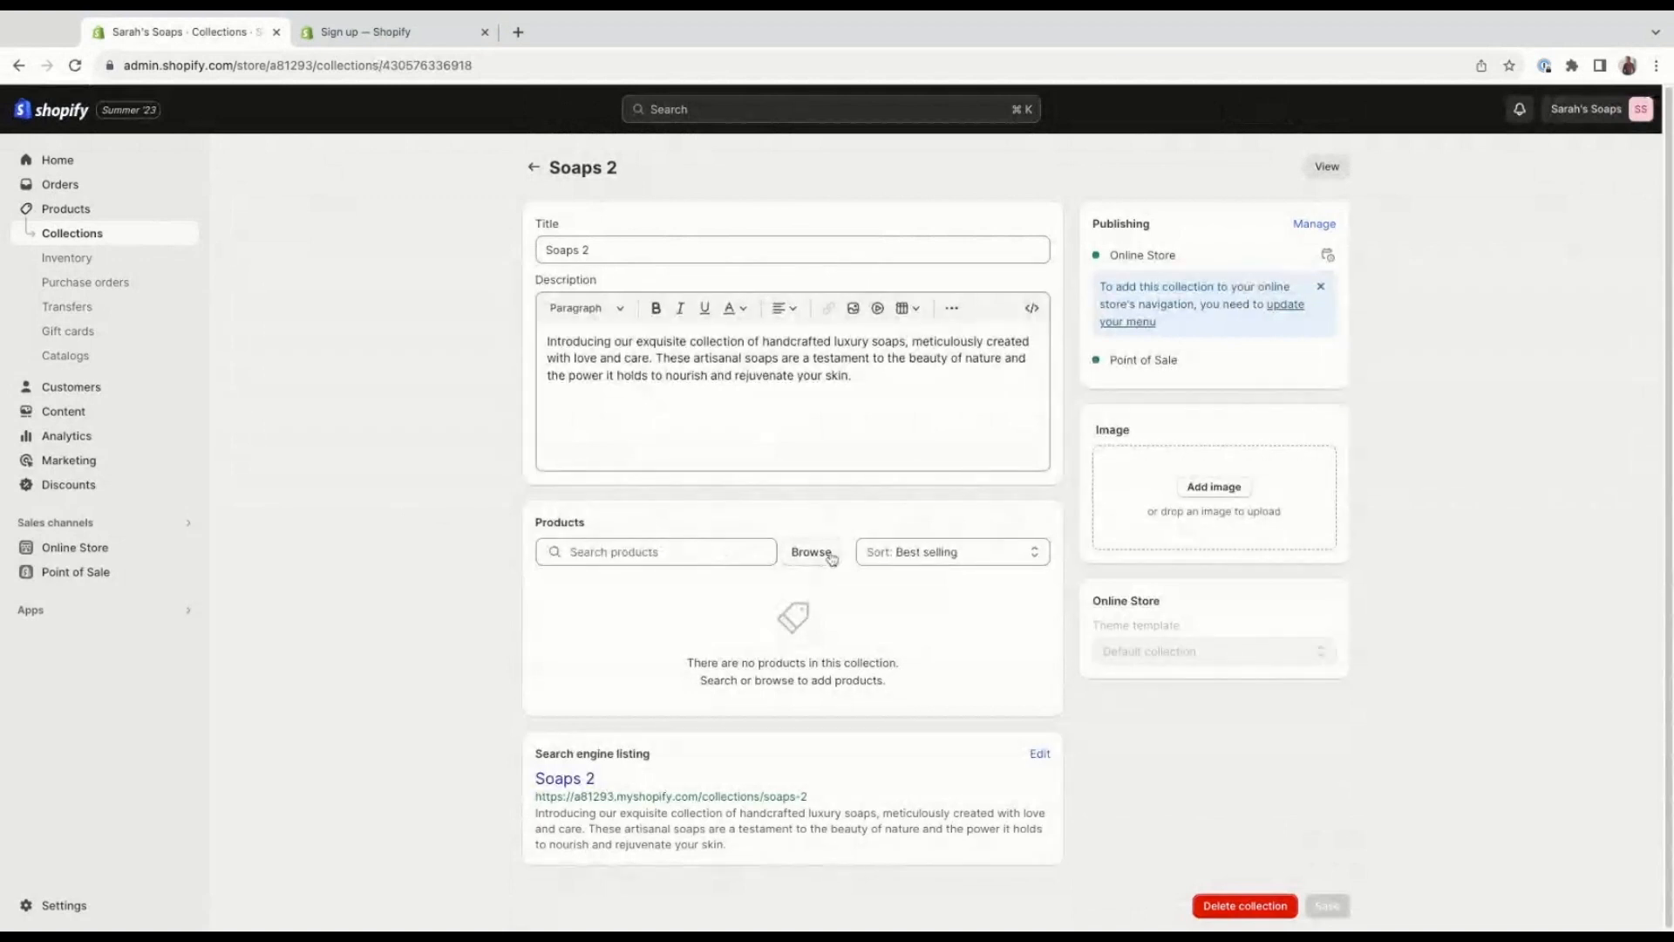
click(660, 554)
click(813, 560)
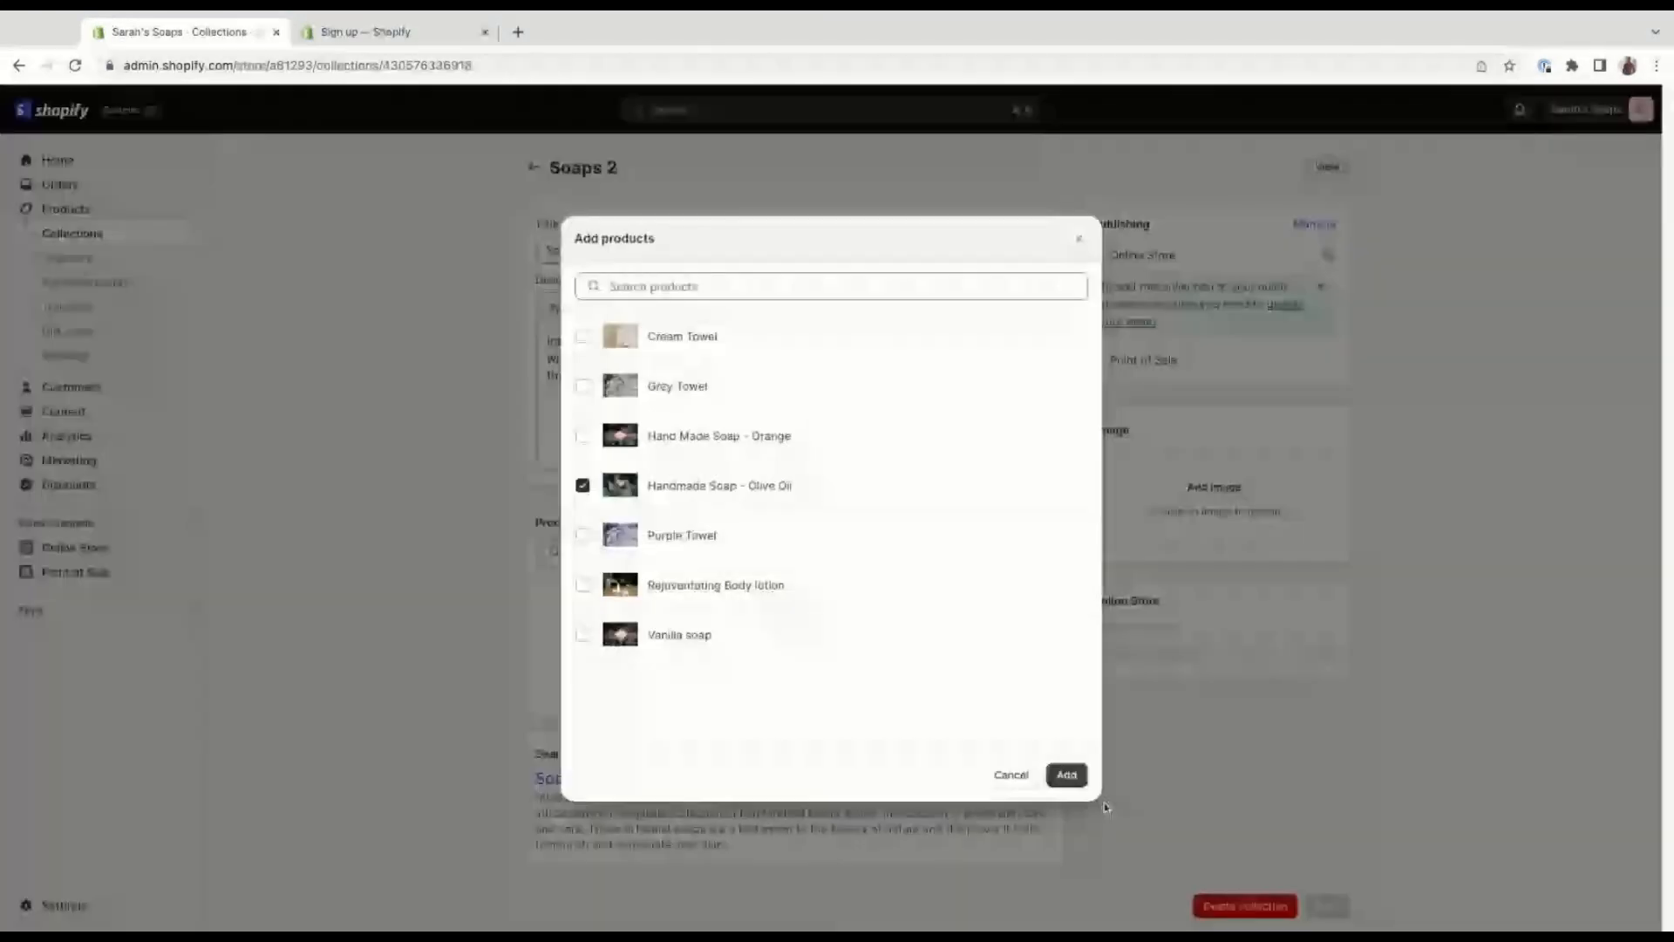
click(1069, 775)
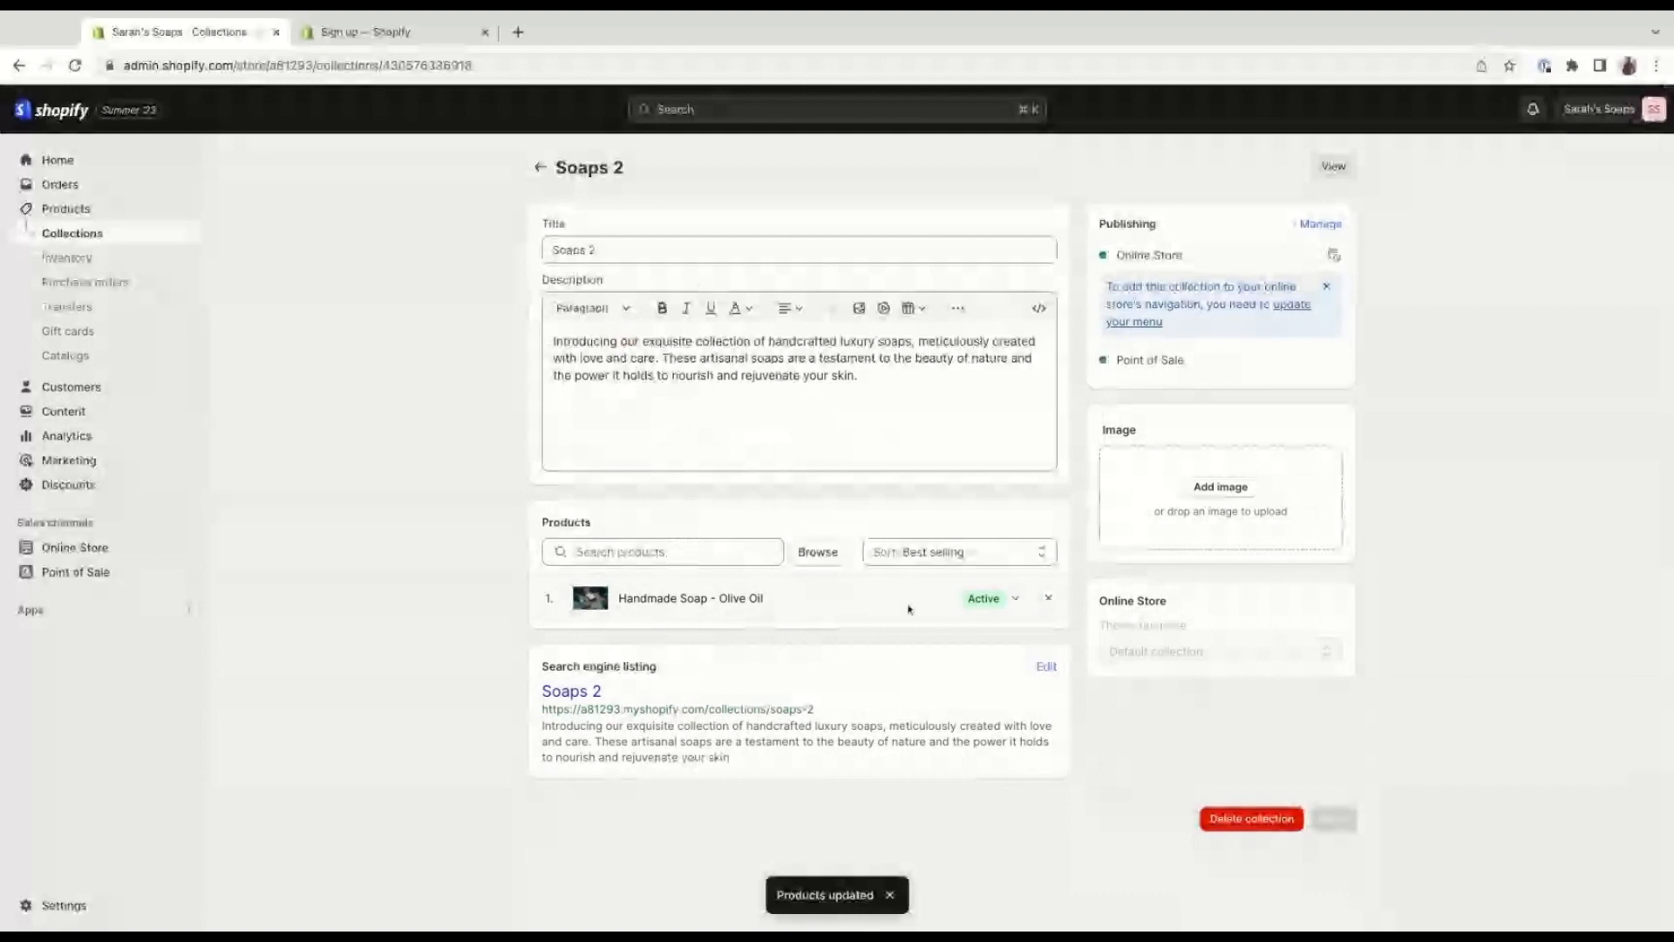
click(539, 171)
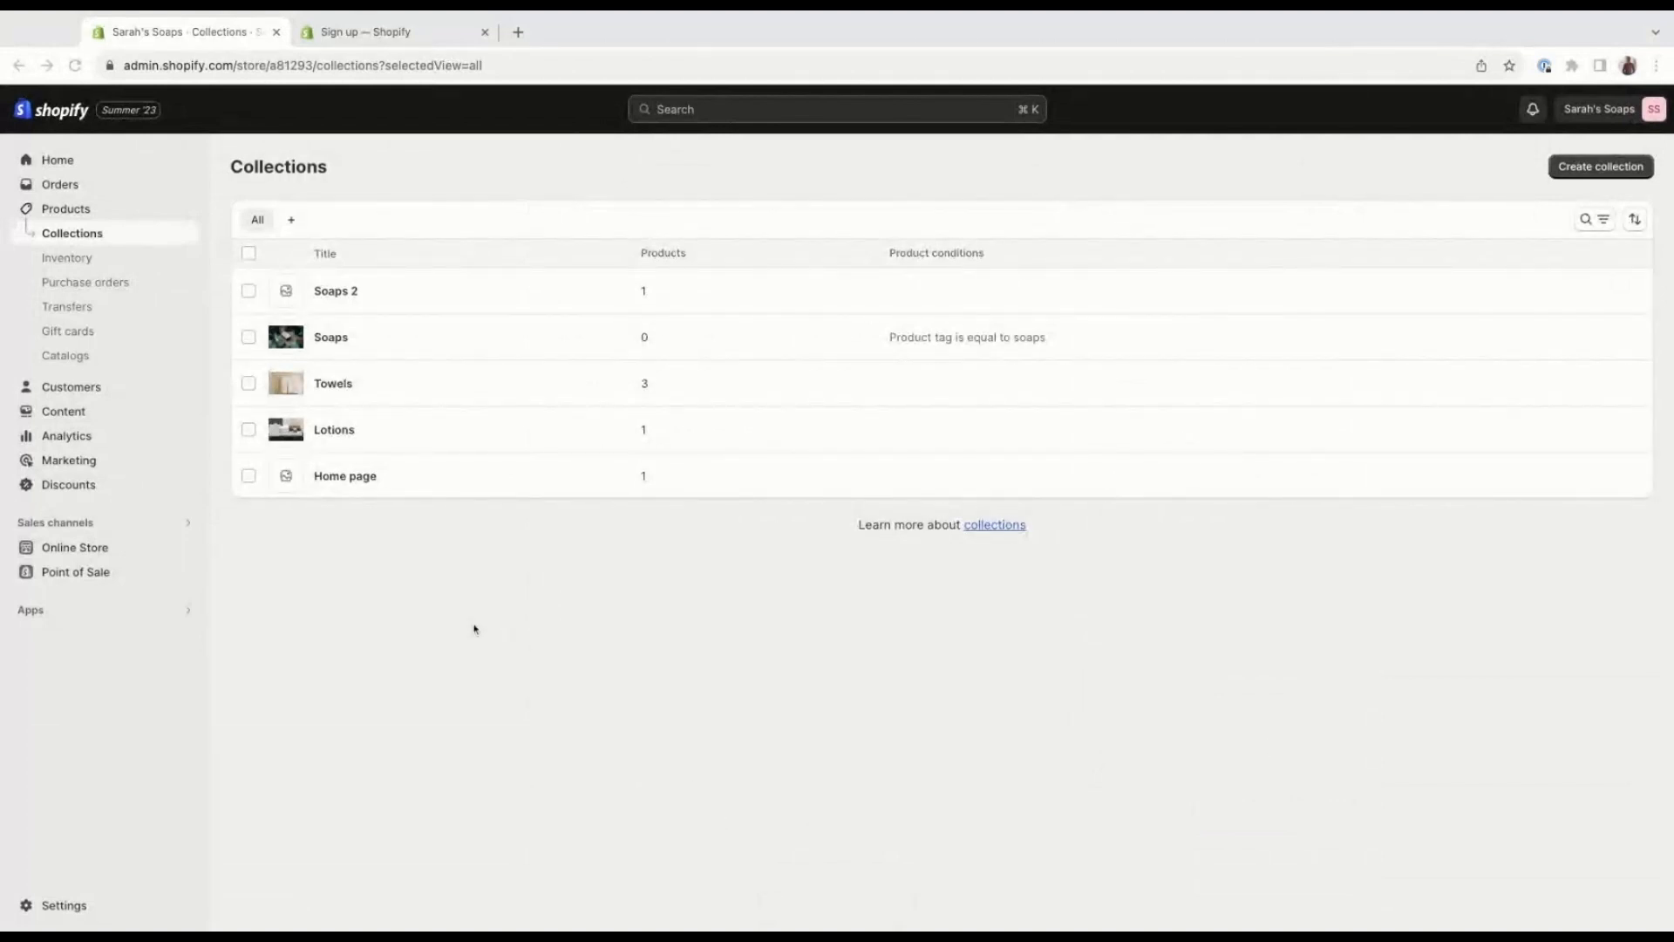
Start a new page for the online store and title it "About Us".
click(138, 549)
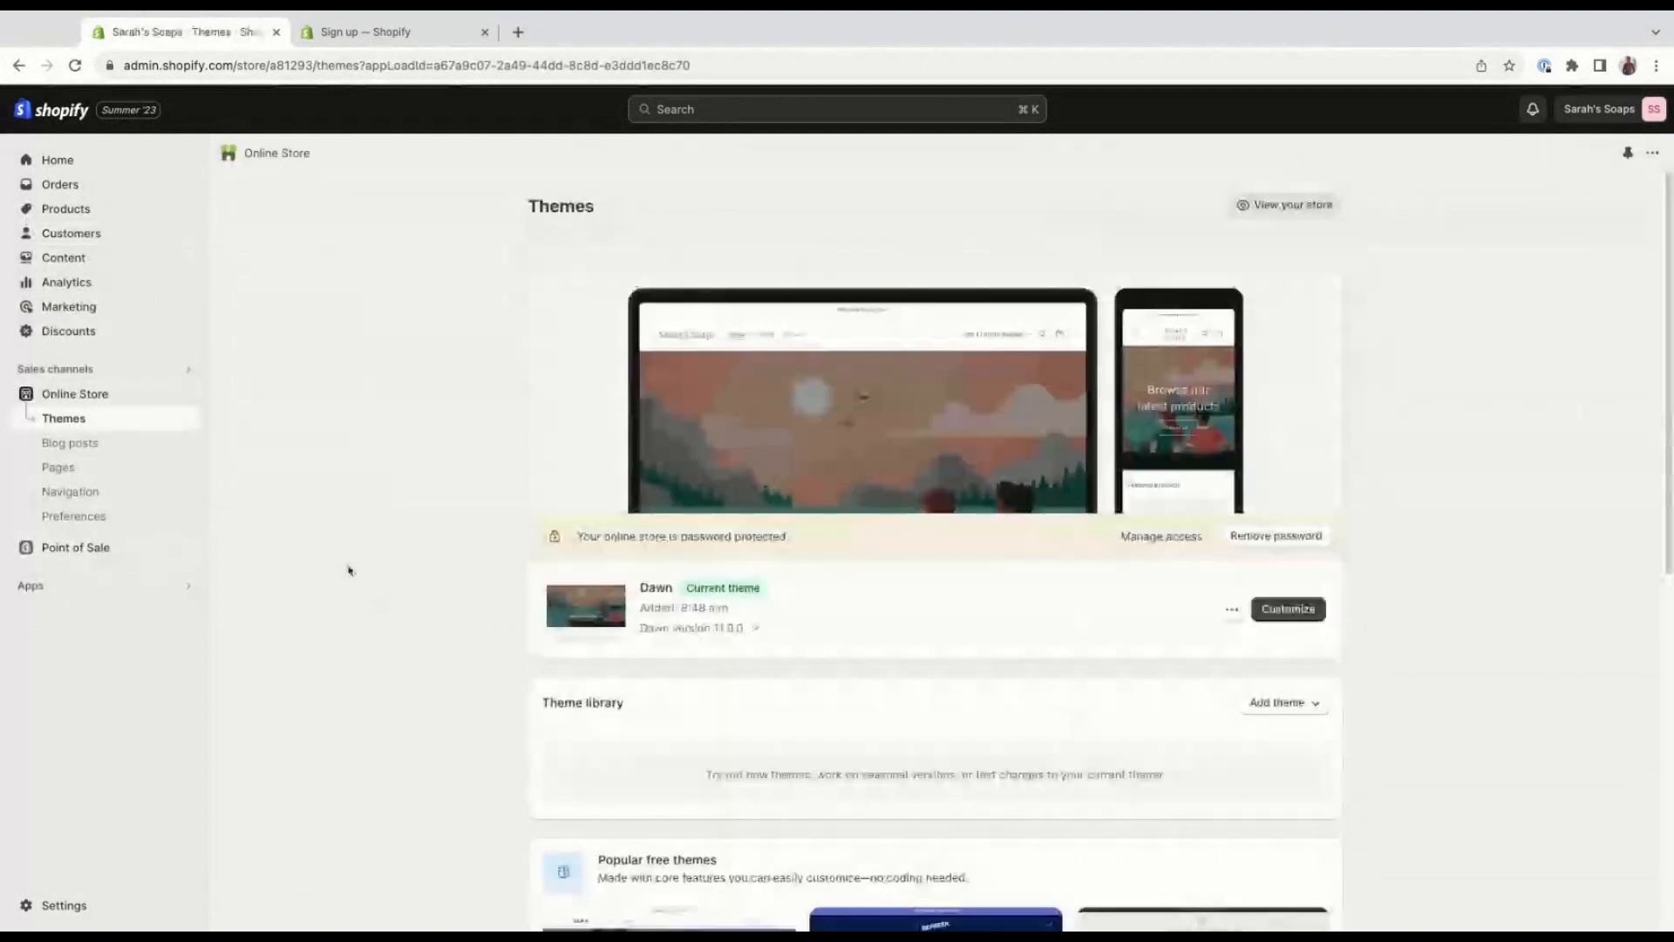
click(124, 470)
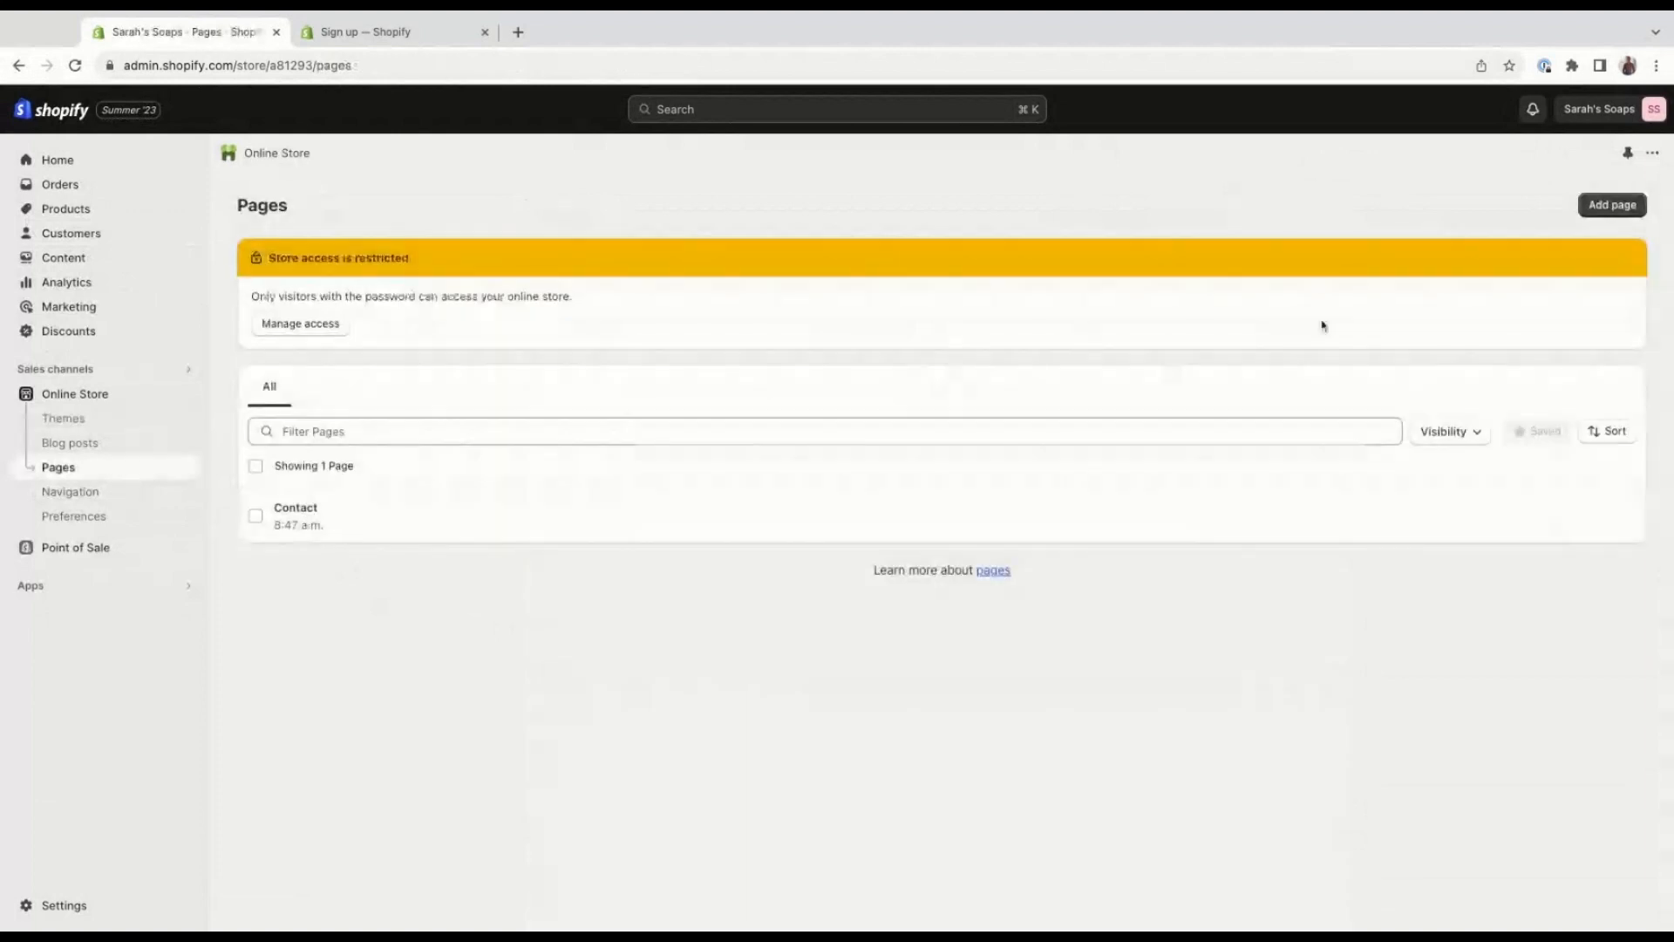
click(1615, 204)
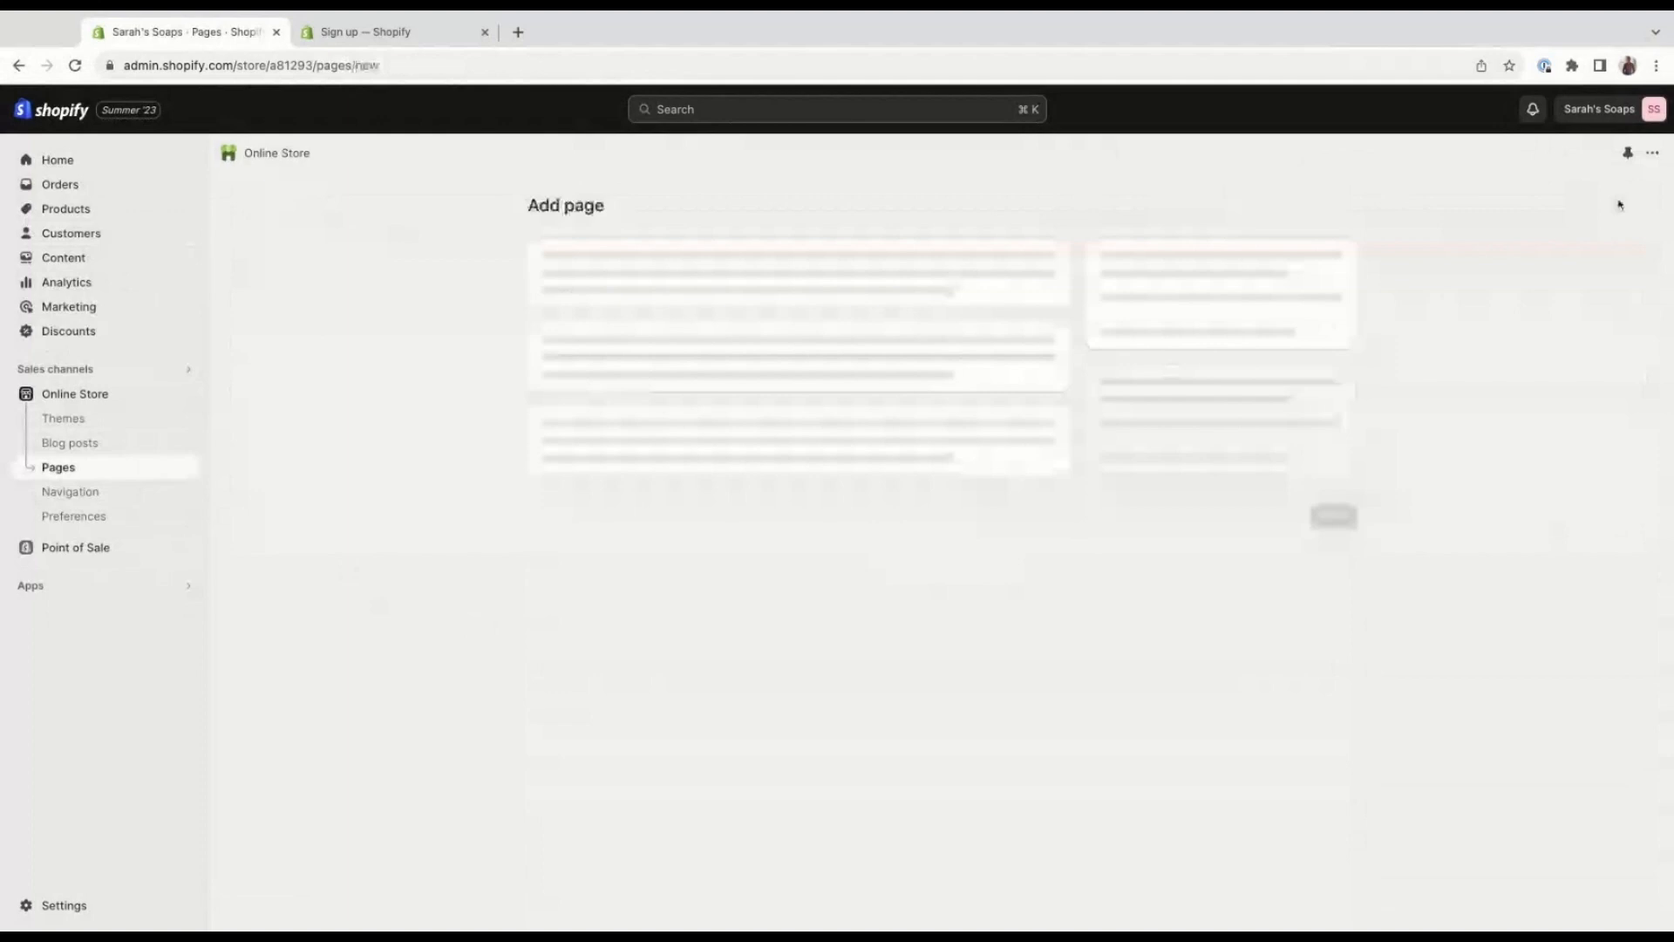
click(957, 289)
text(About us)
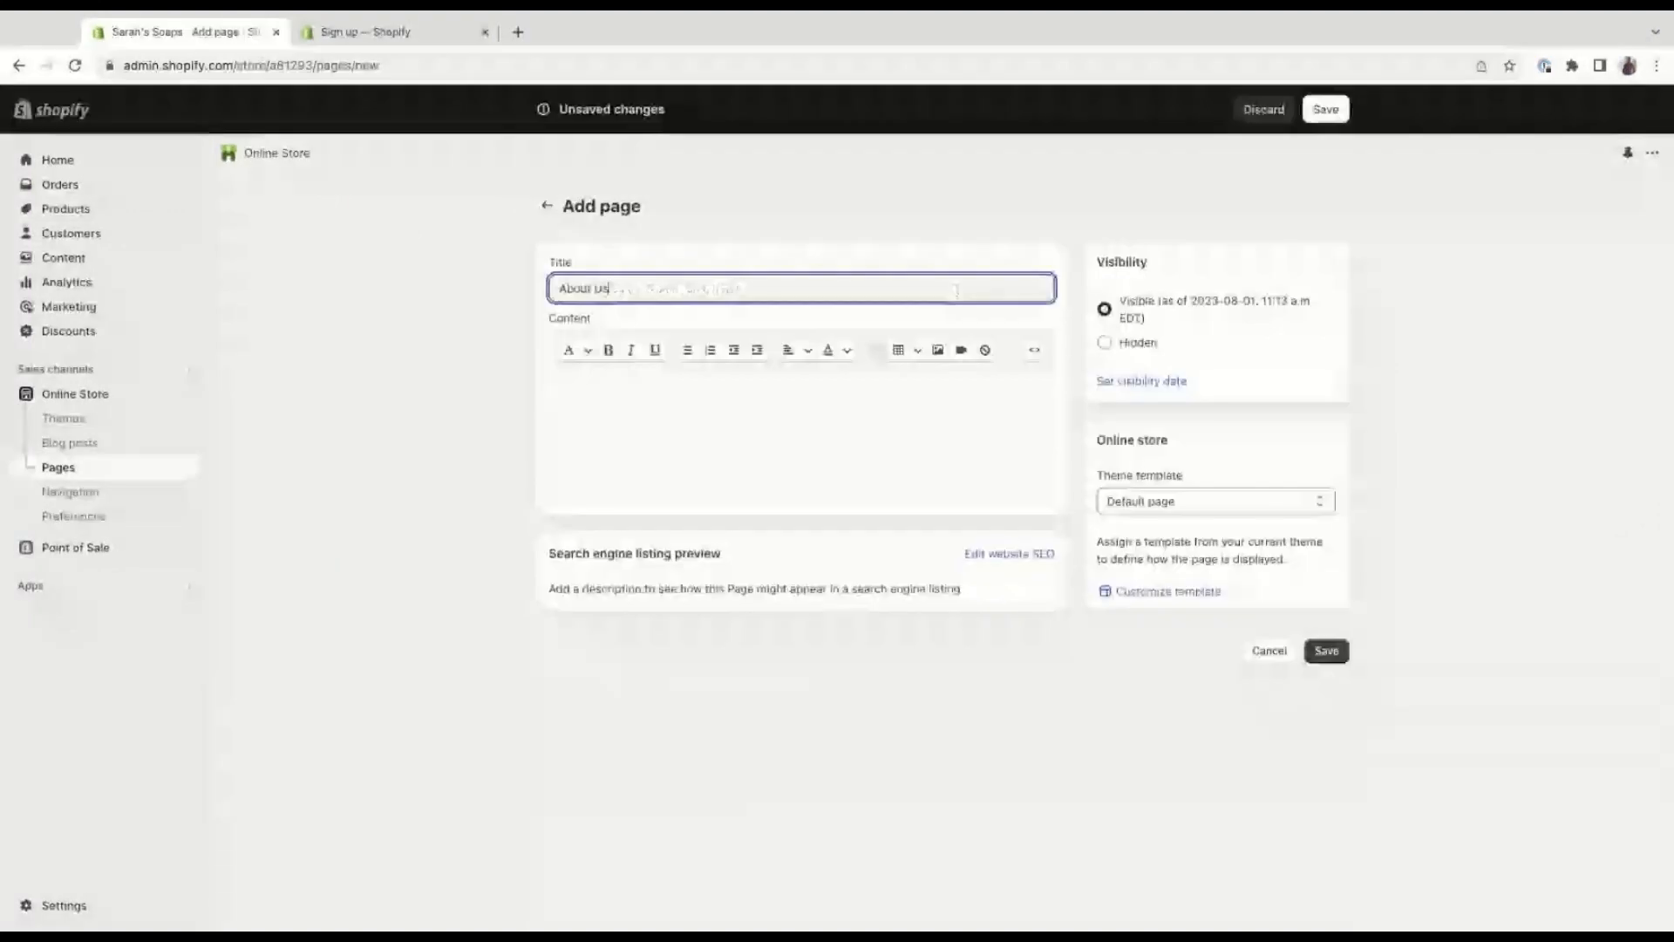
Paste the prepared boutique story, starting with "Welcome to our online boutique", into the page's content.
click(708, 422)
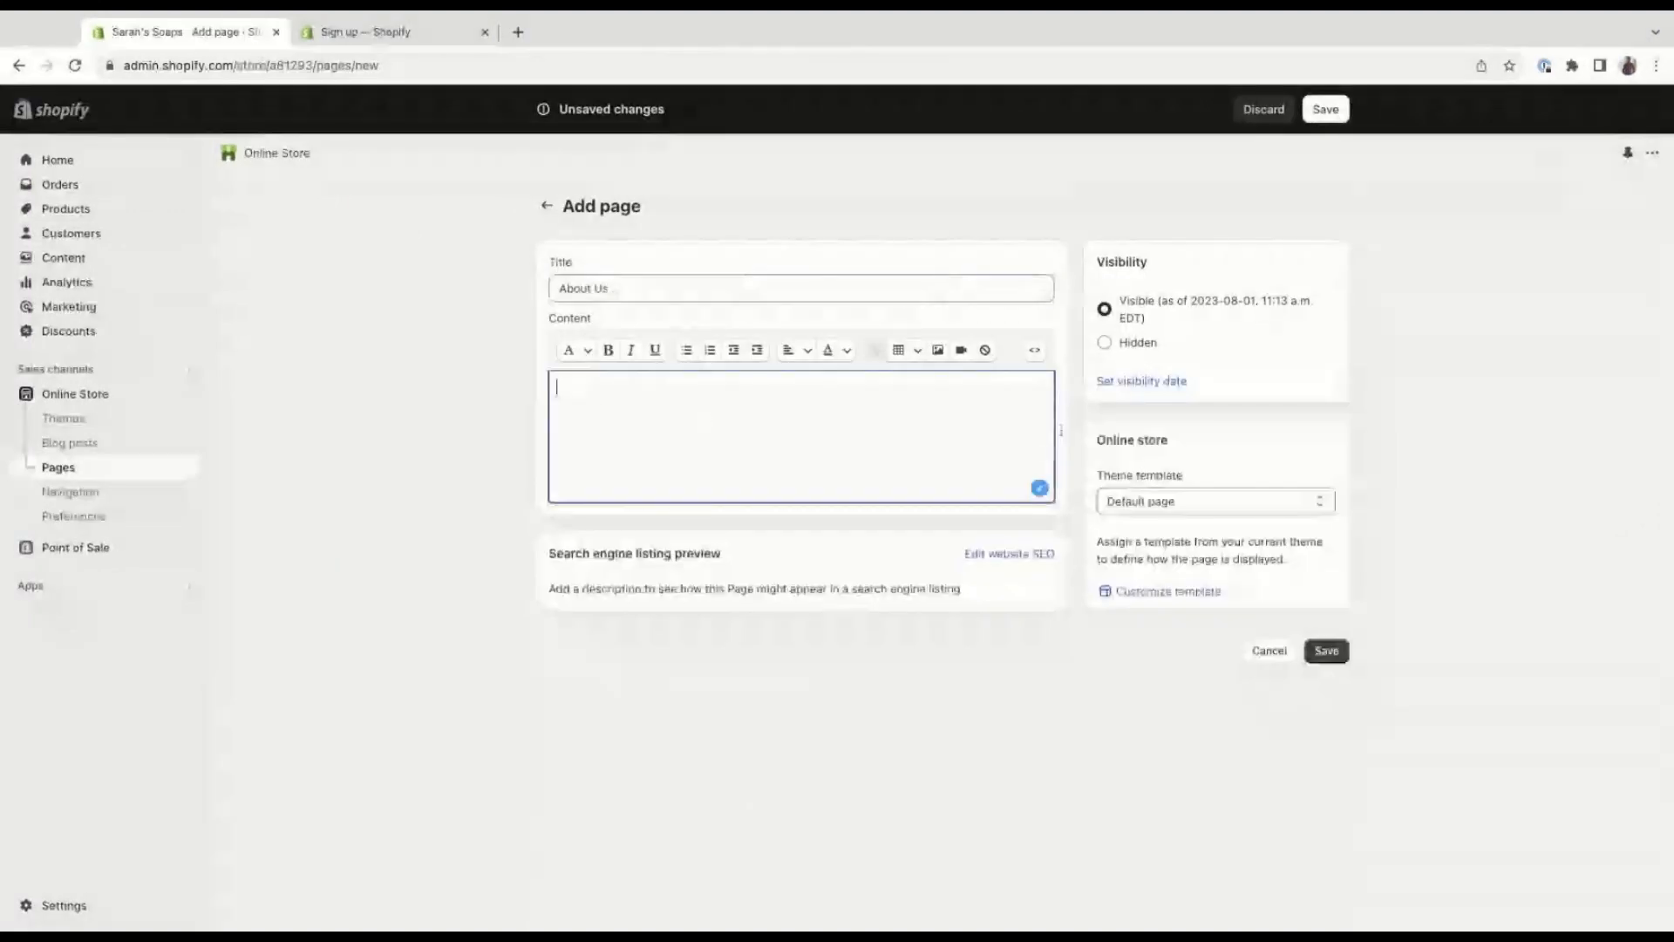
key(super+Tab)
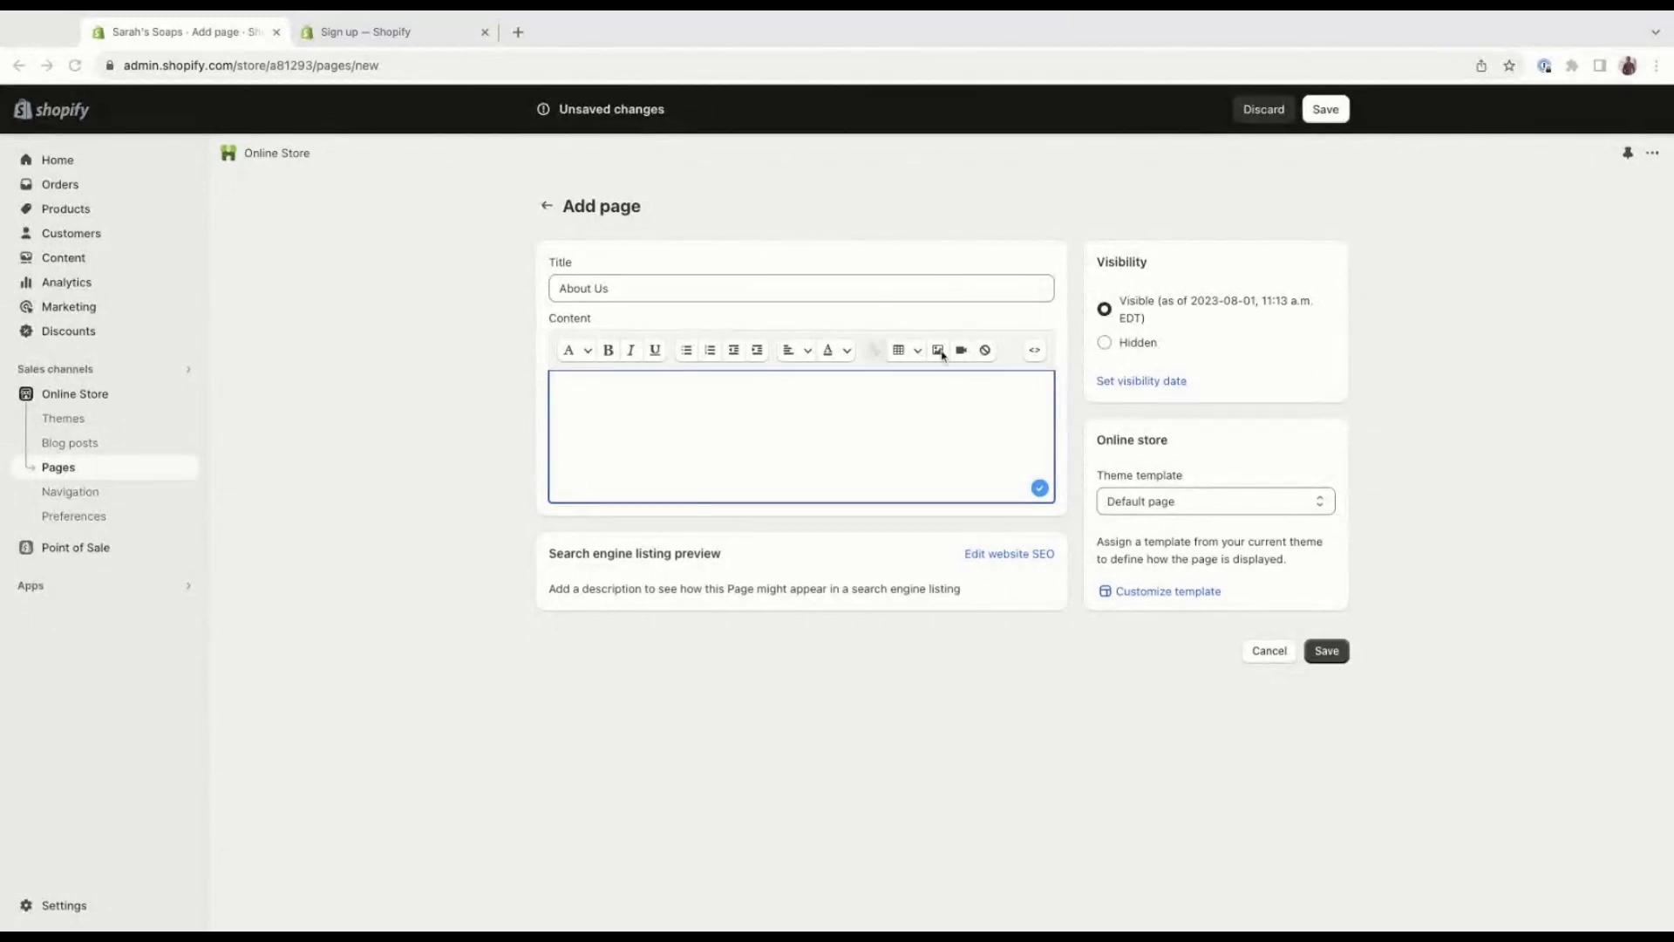
click(751, 416)
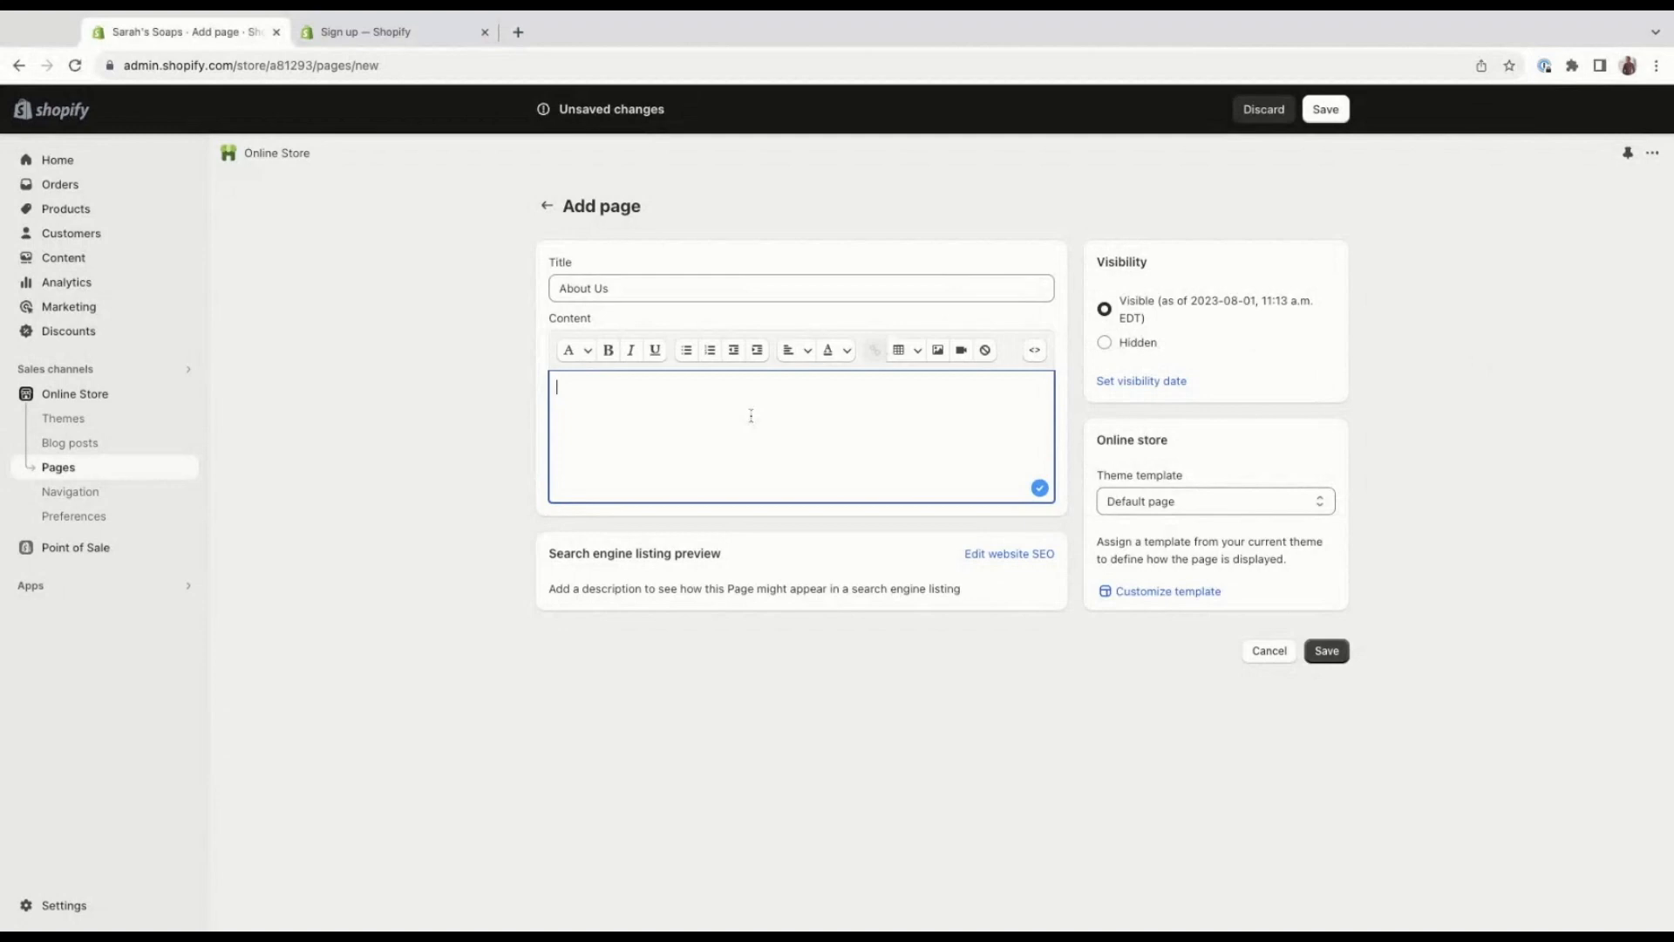
key(ctrl+v)
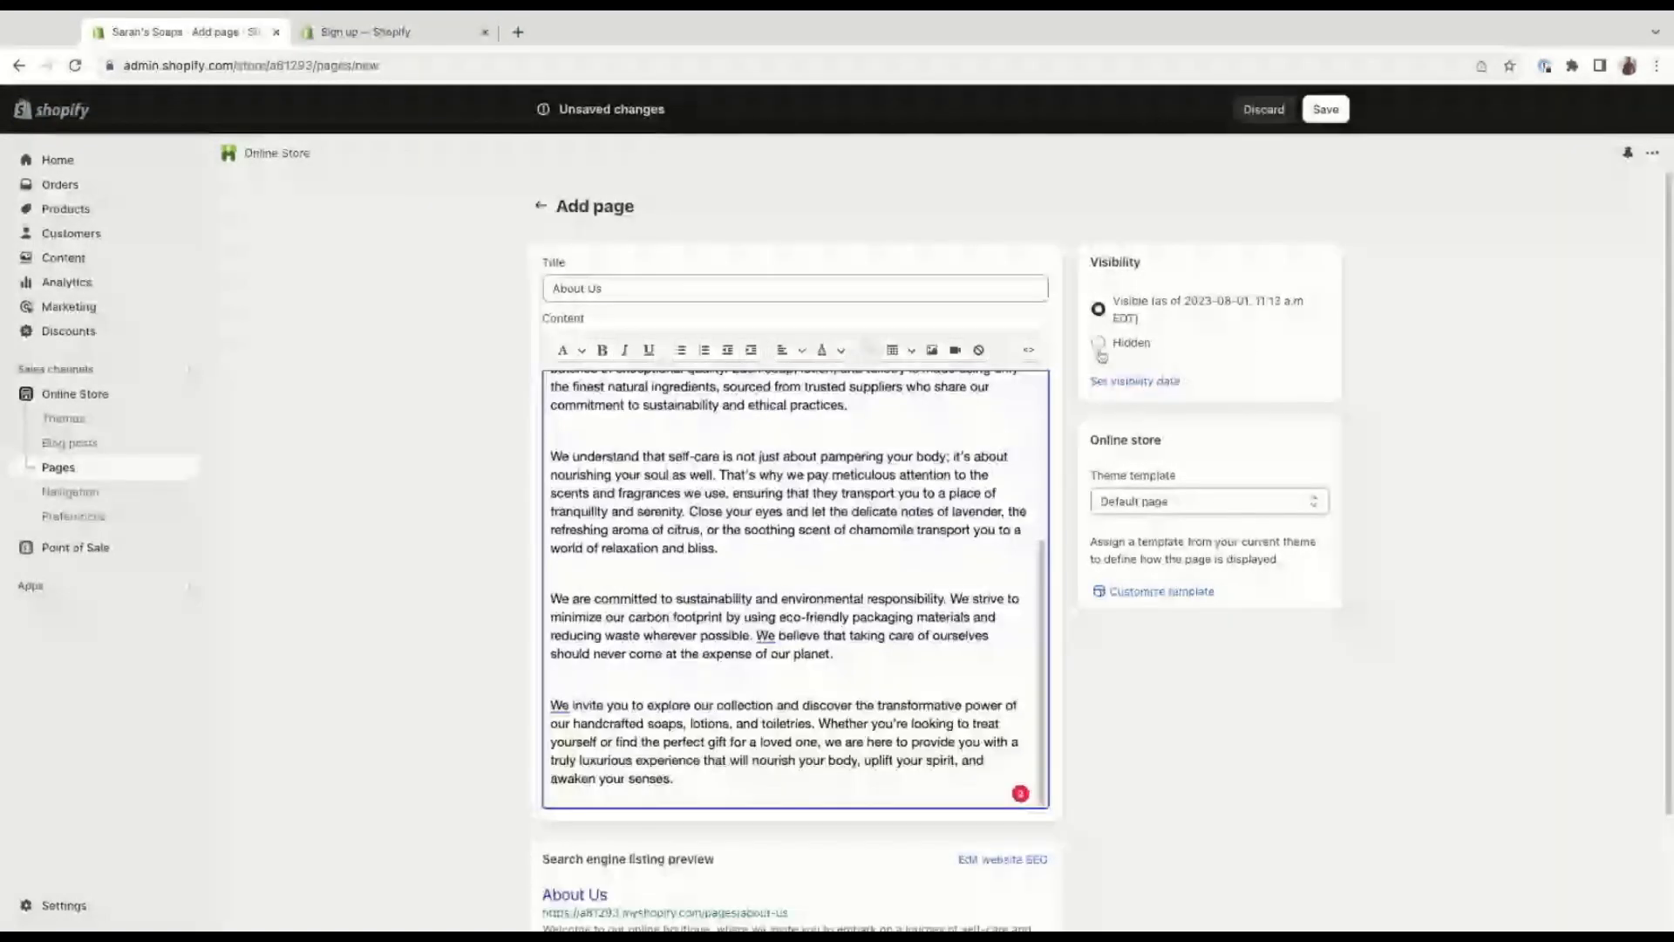
Try hiding the page until 2023-08-01 at 11:30 a.m., and check its theme template options and search engine preview.
click(1166, 348)
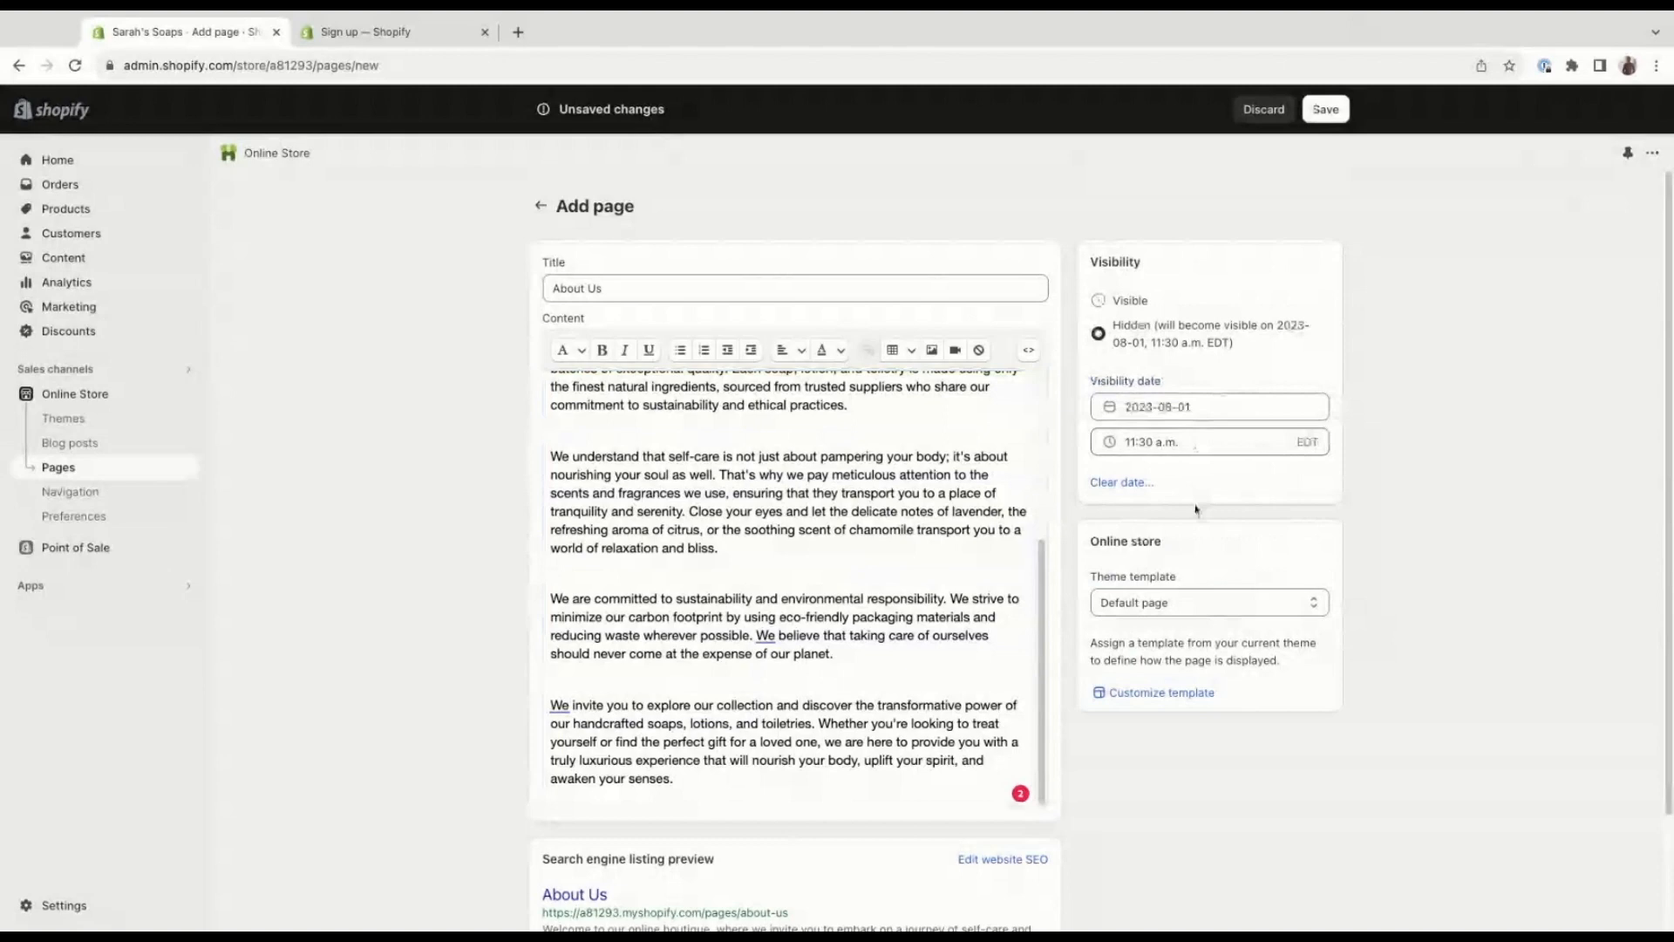
scroll(1226, 559, down, 1)
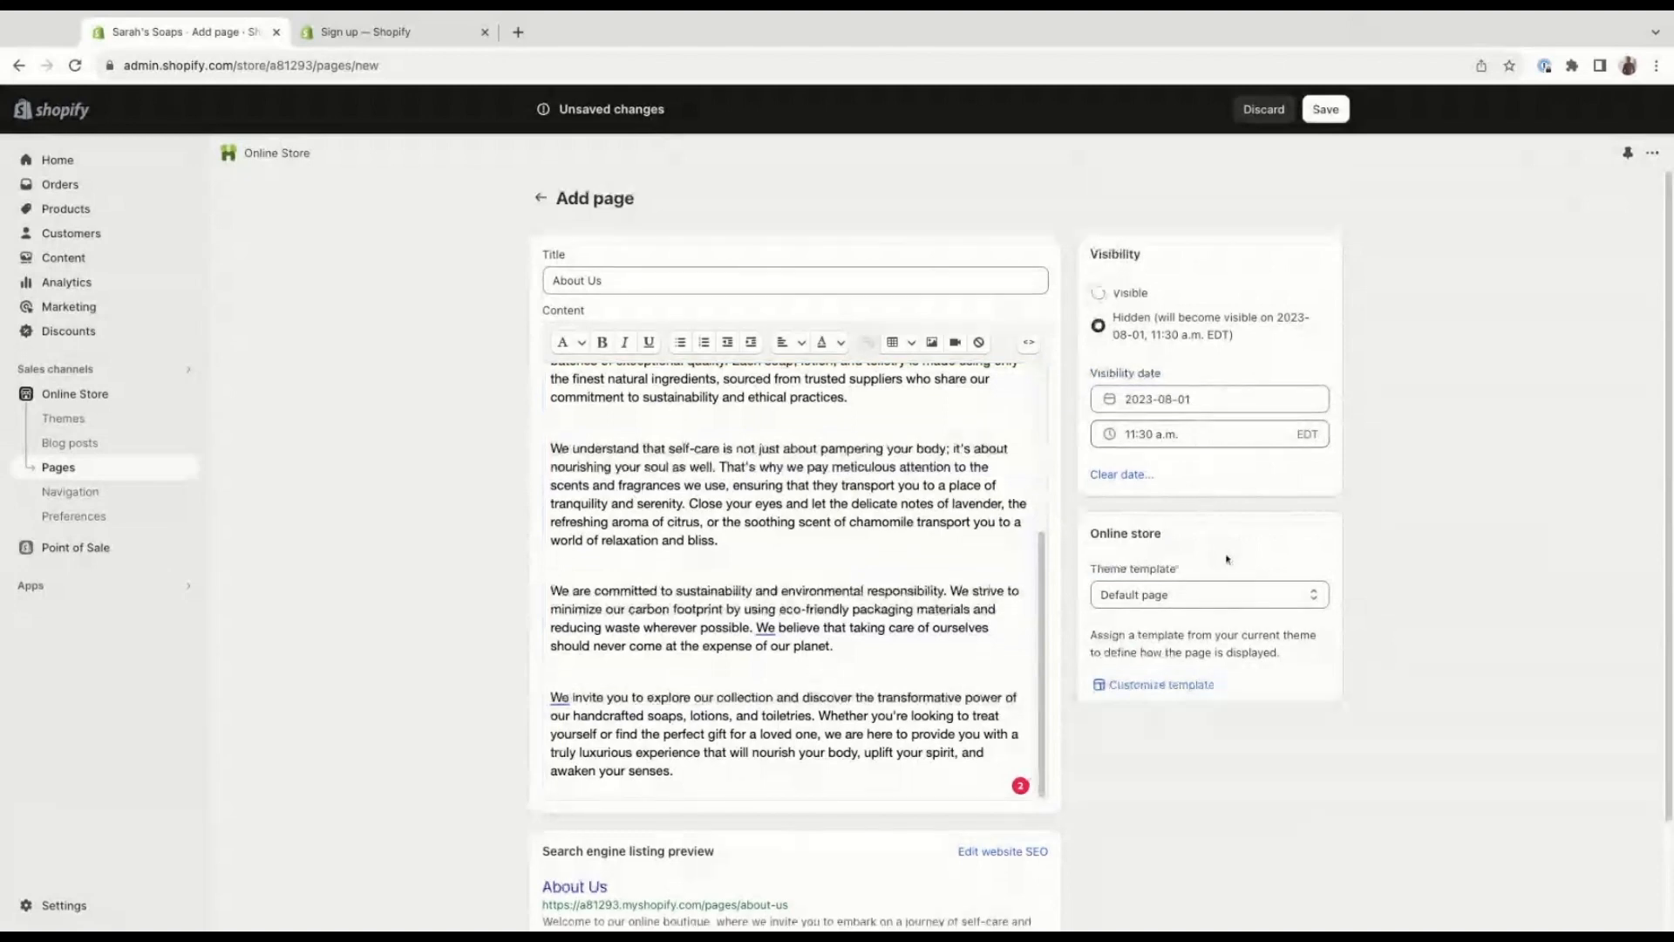
scroll(1226, 559, down, 2)
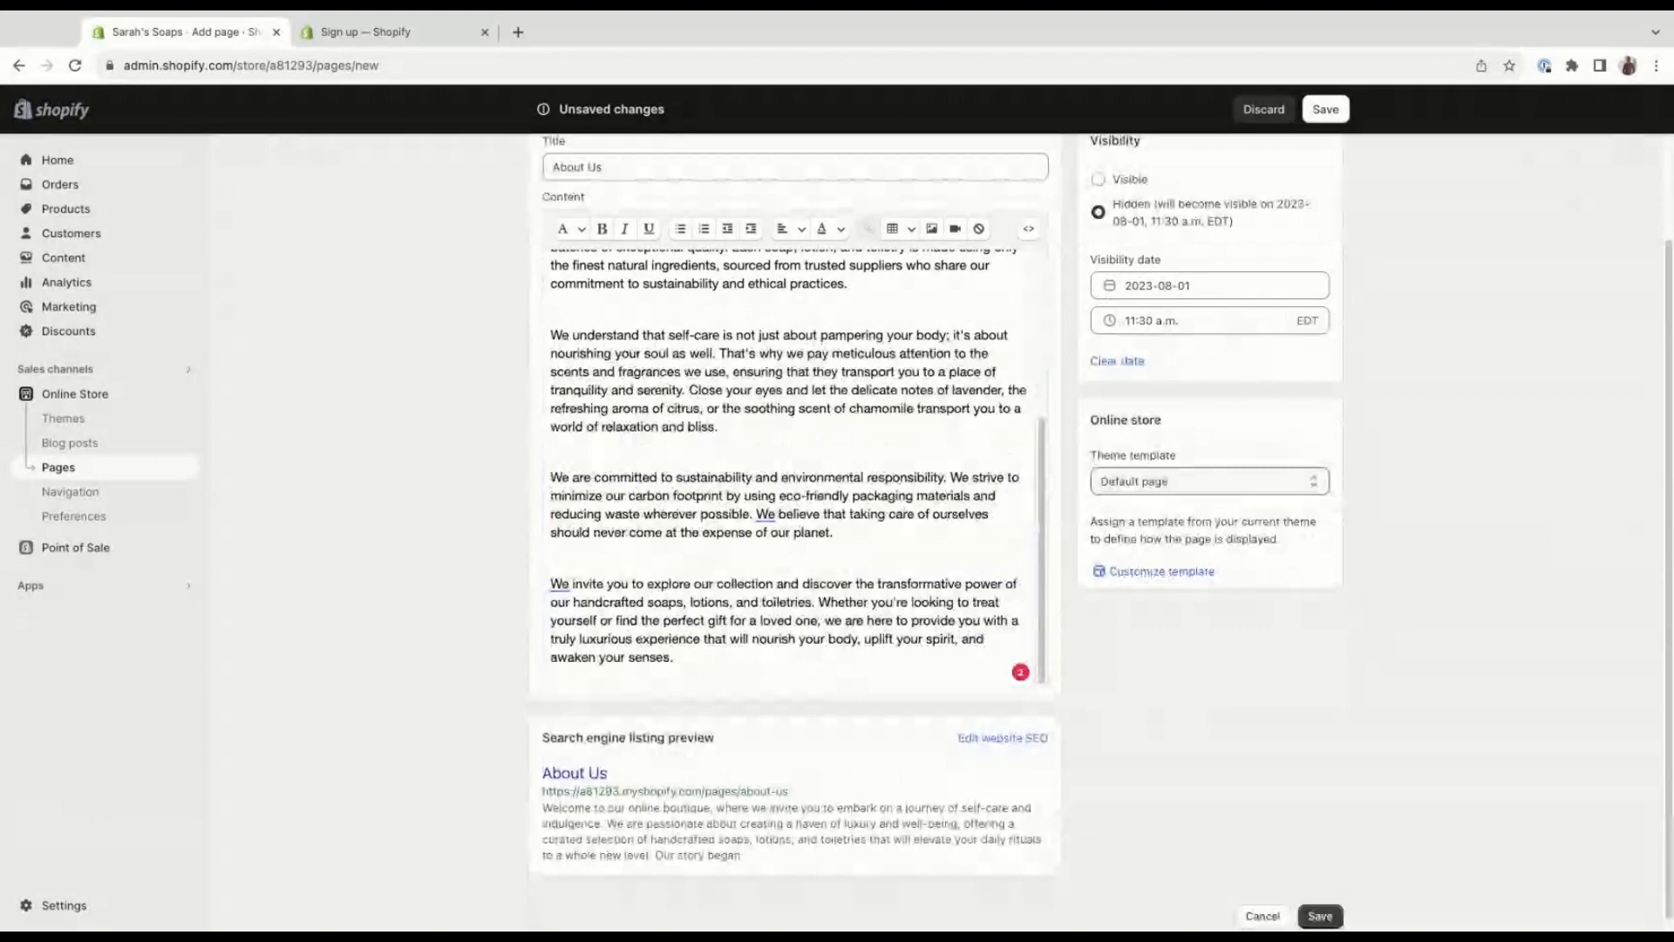
click(1210, 481)
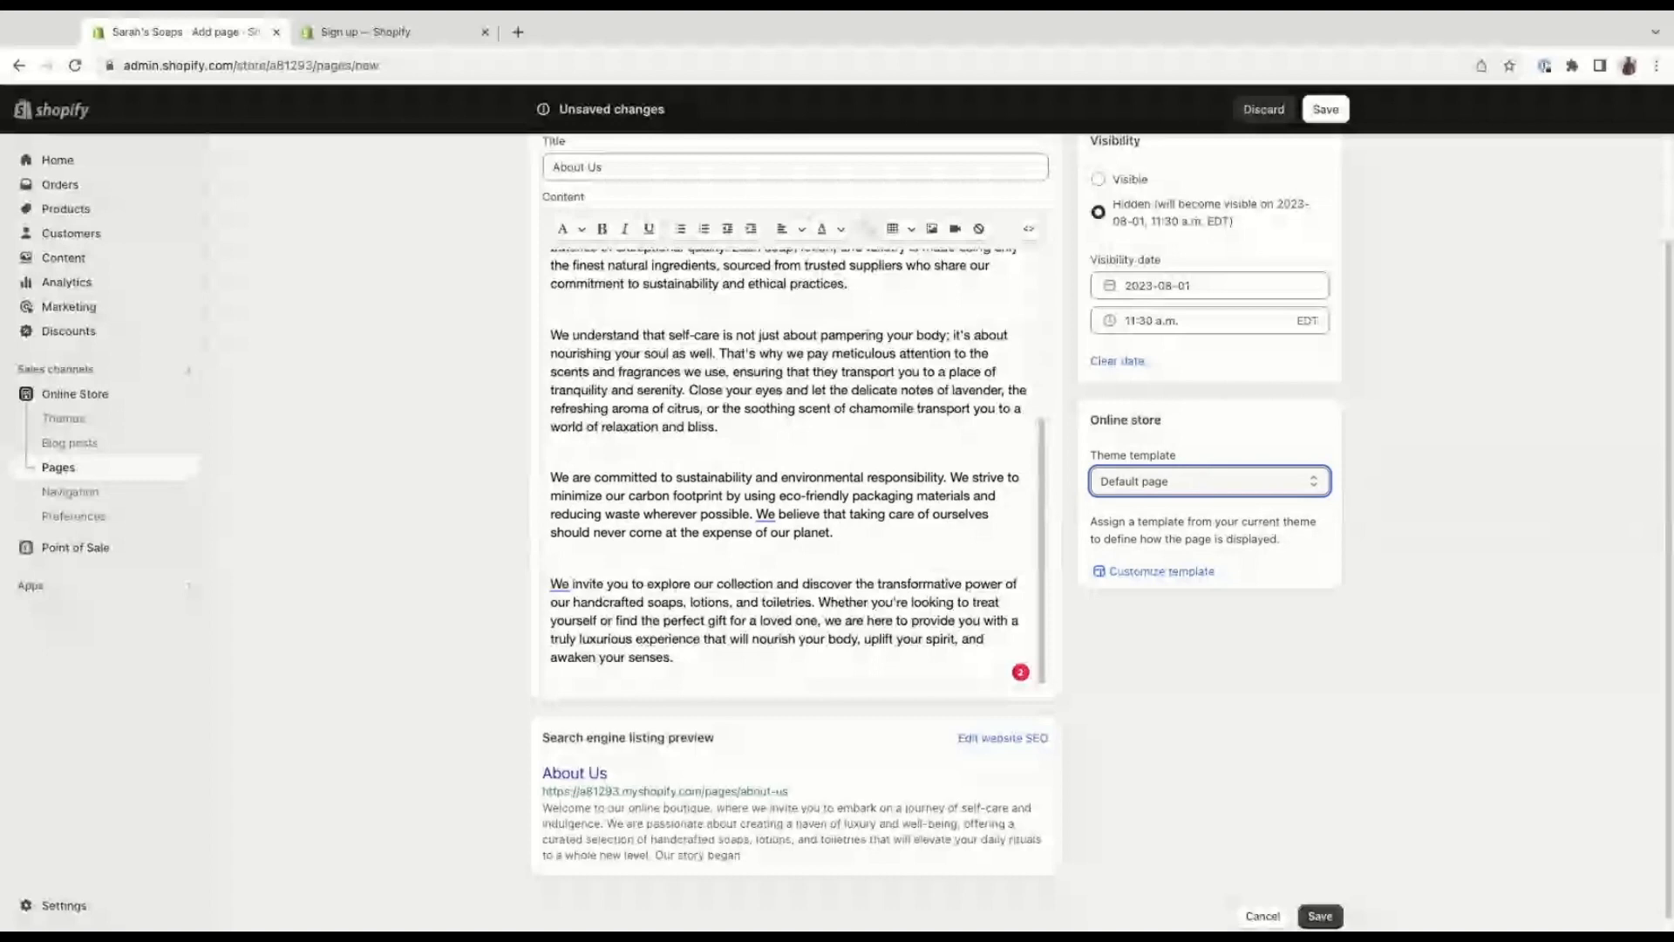
scroll(1358, 381, up, 1)
scroll(1194, 450, up, 1)
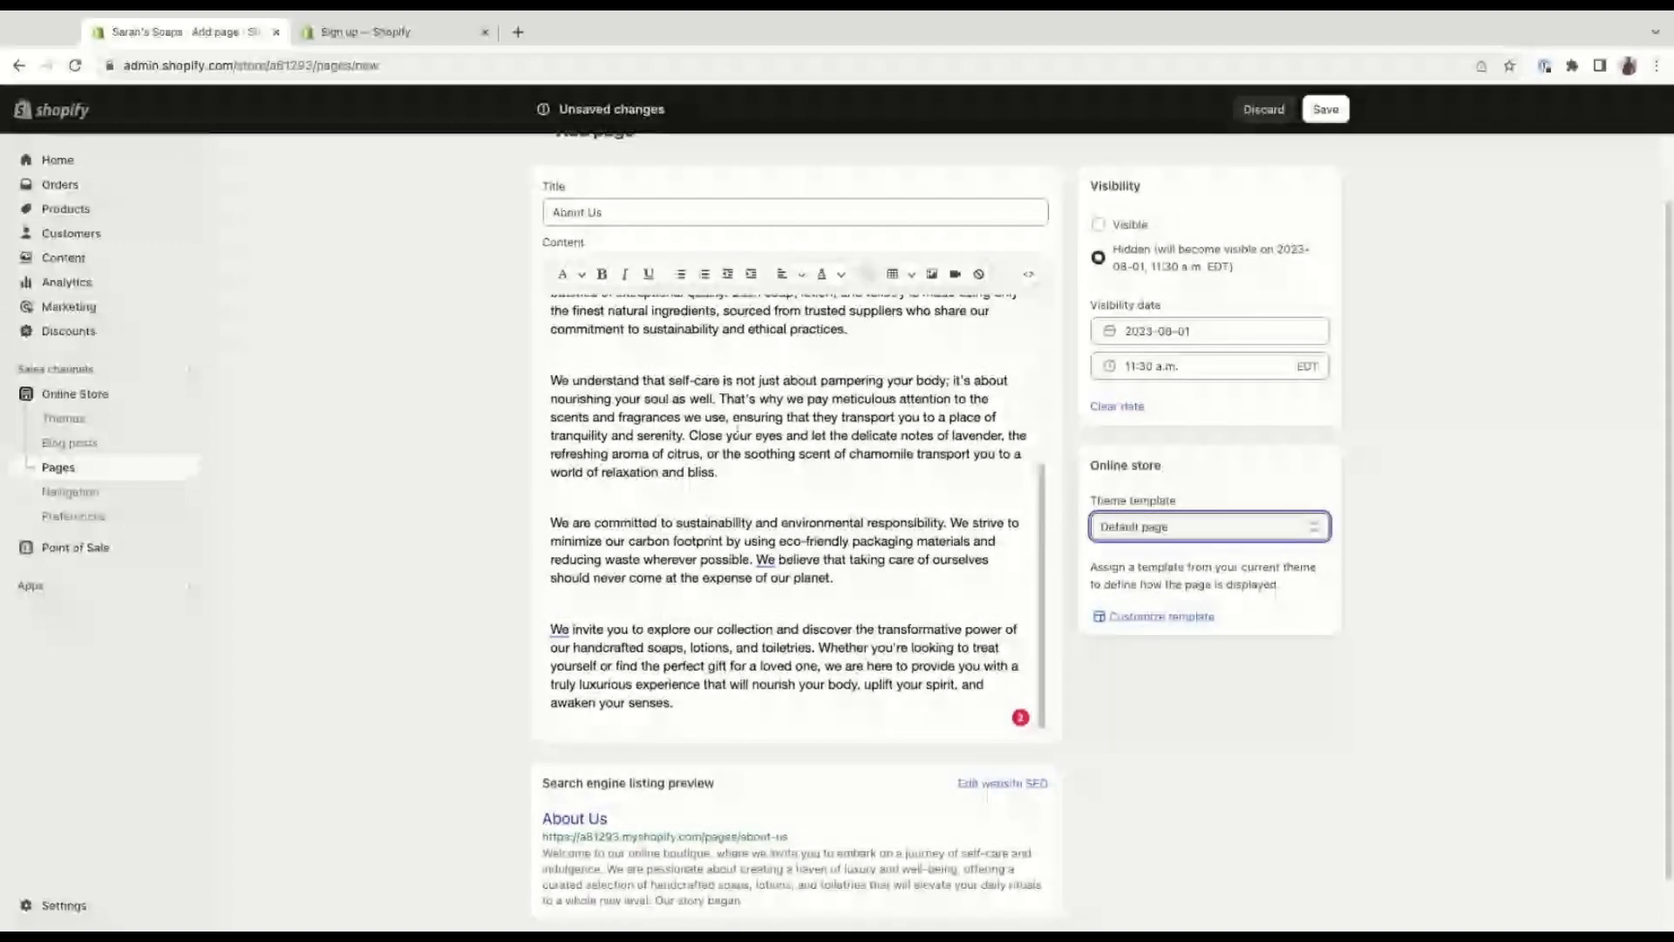
scroll(738, 429, up, 2)
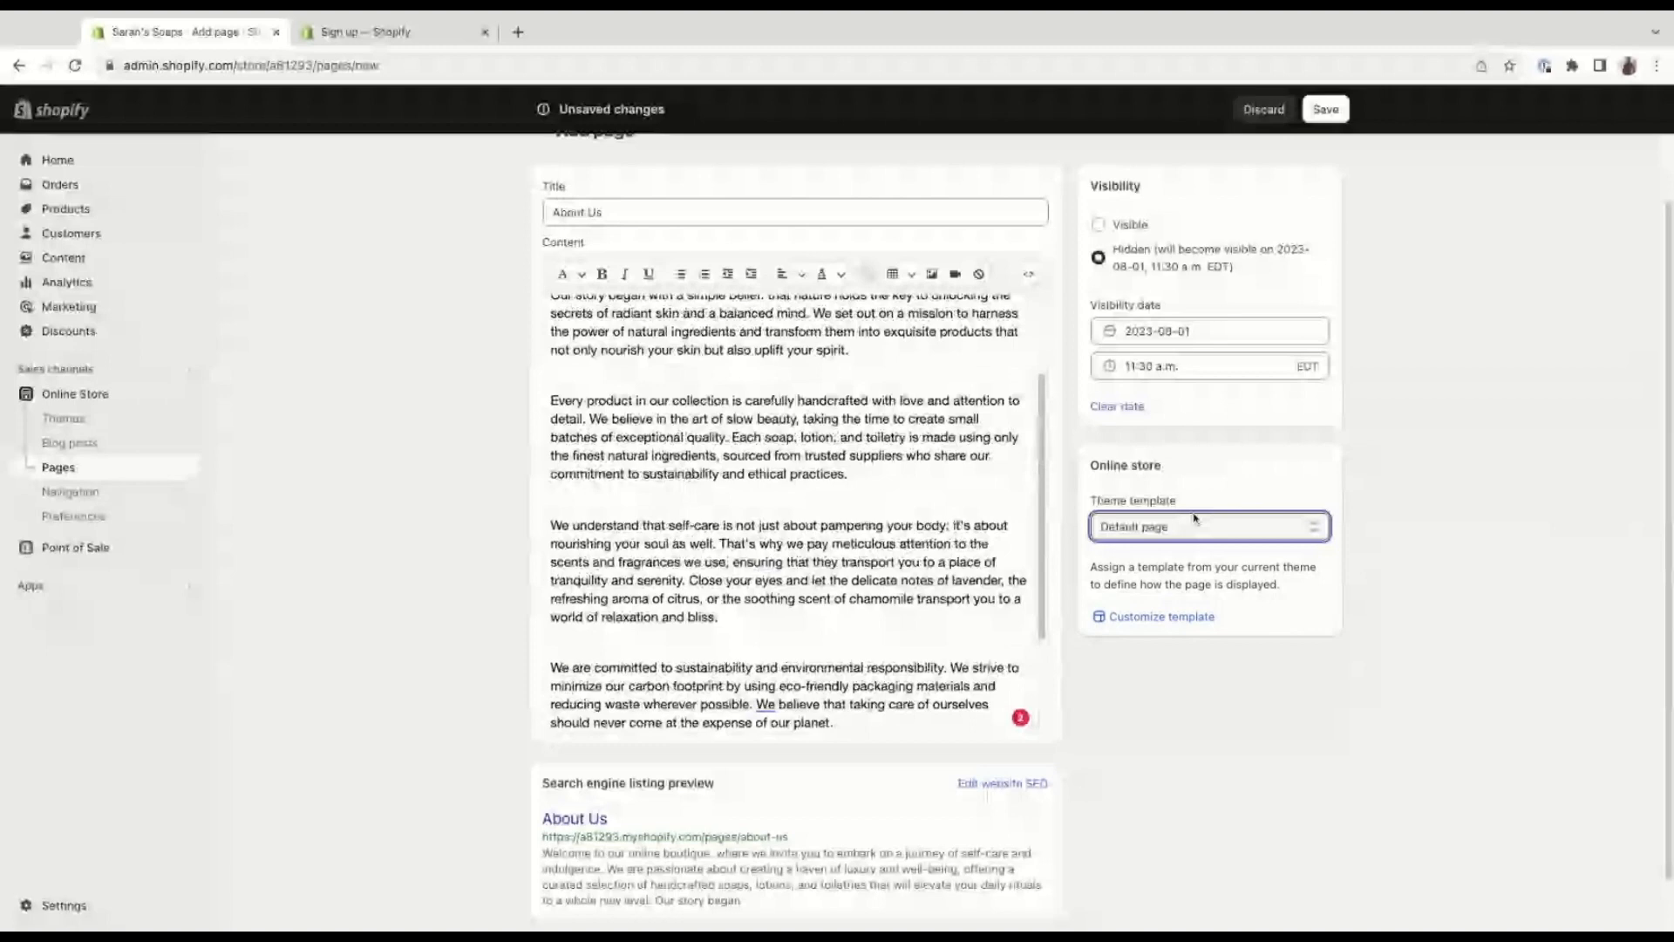
Set the About Us page's visibility to Visible and save the page.
click(1101, 225)
click(1325, 109)
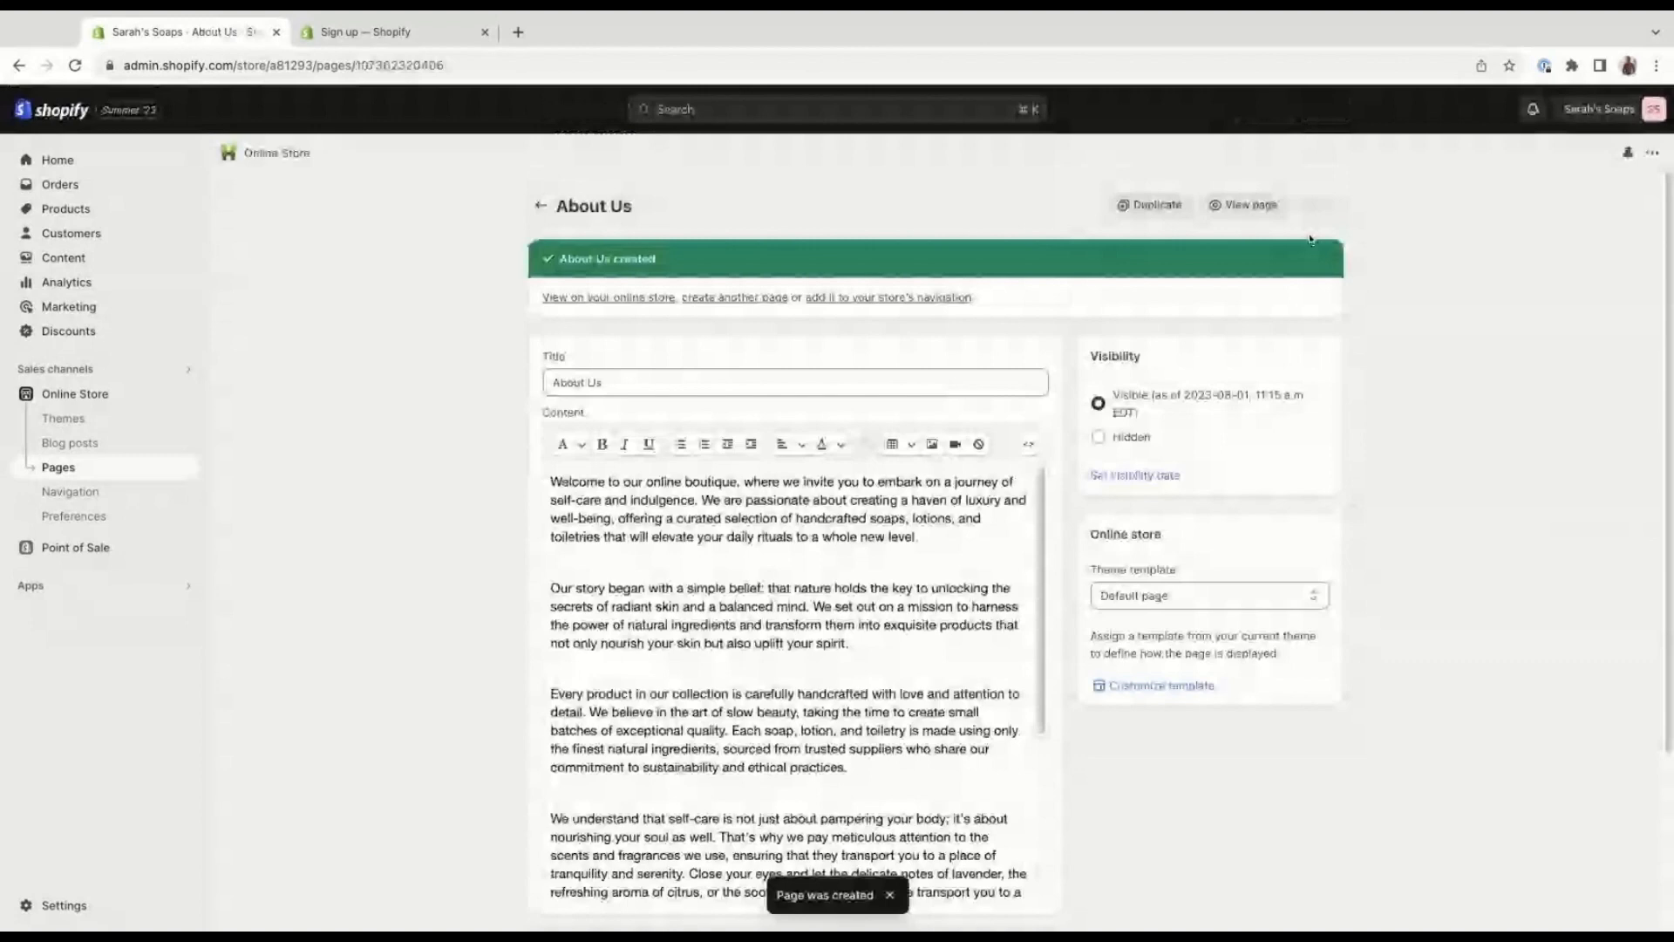
Select the About Us page in the pages list and review the bulk actions available for it.
click(129, 470)
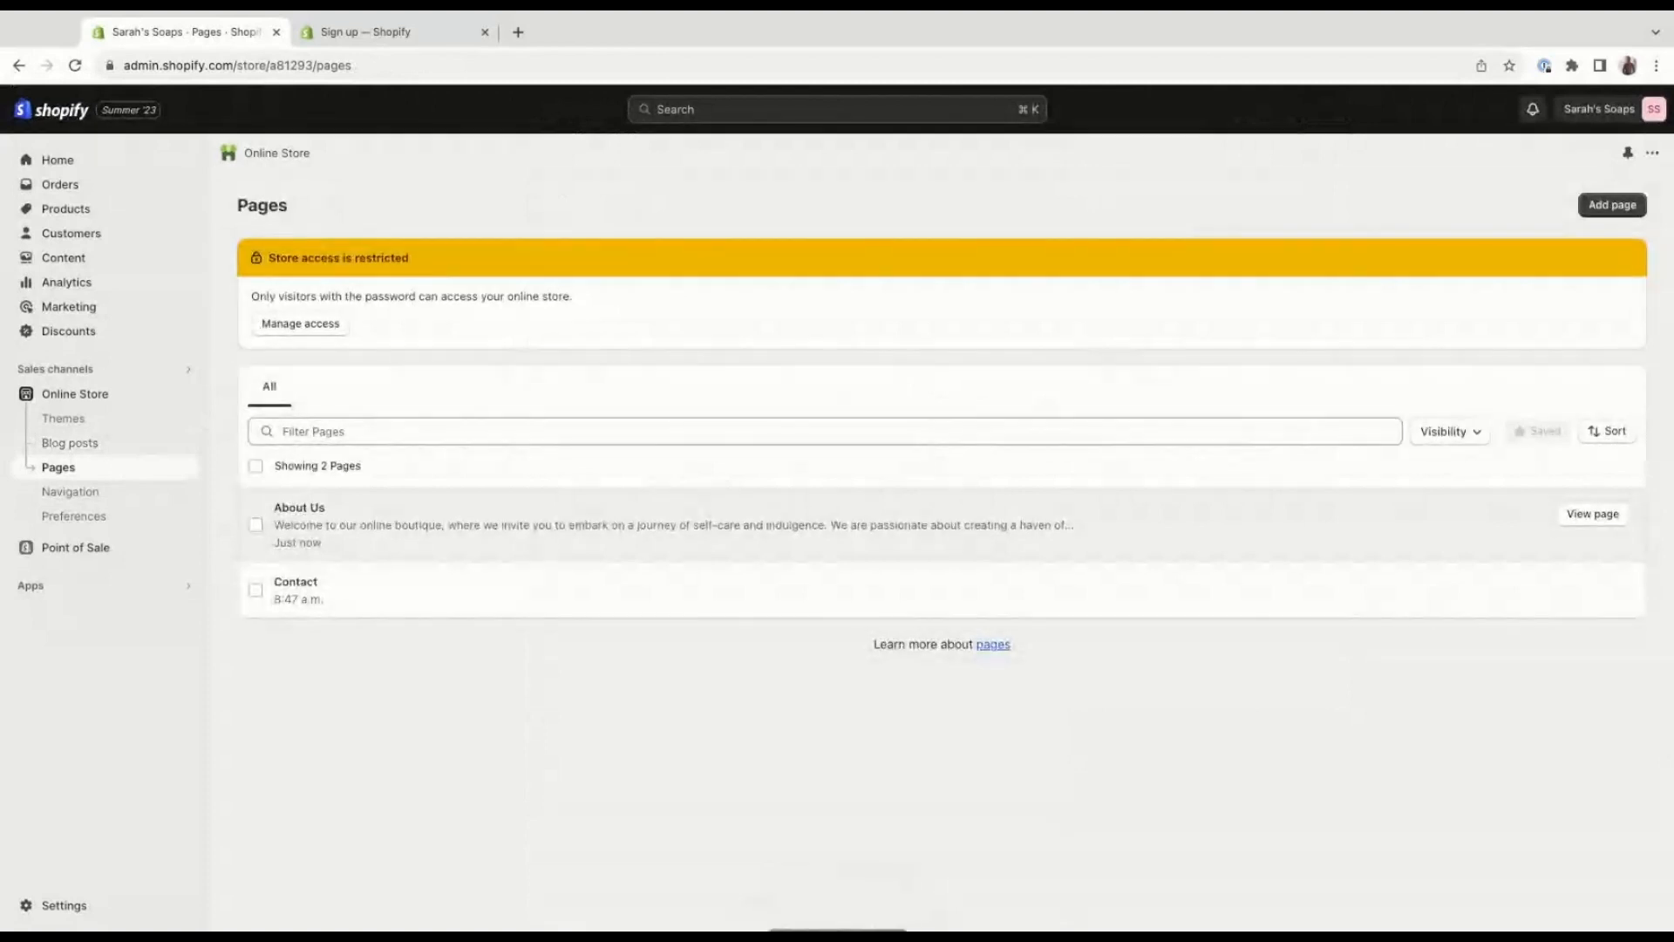
click(256, 526)
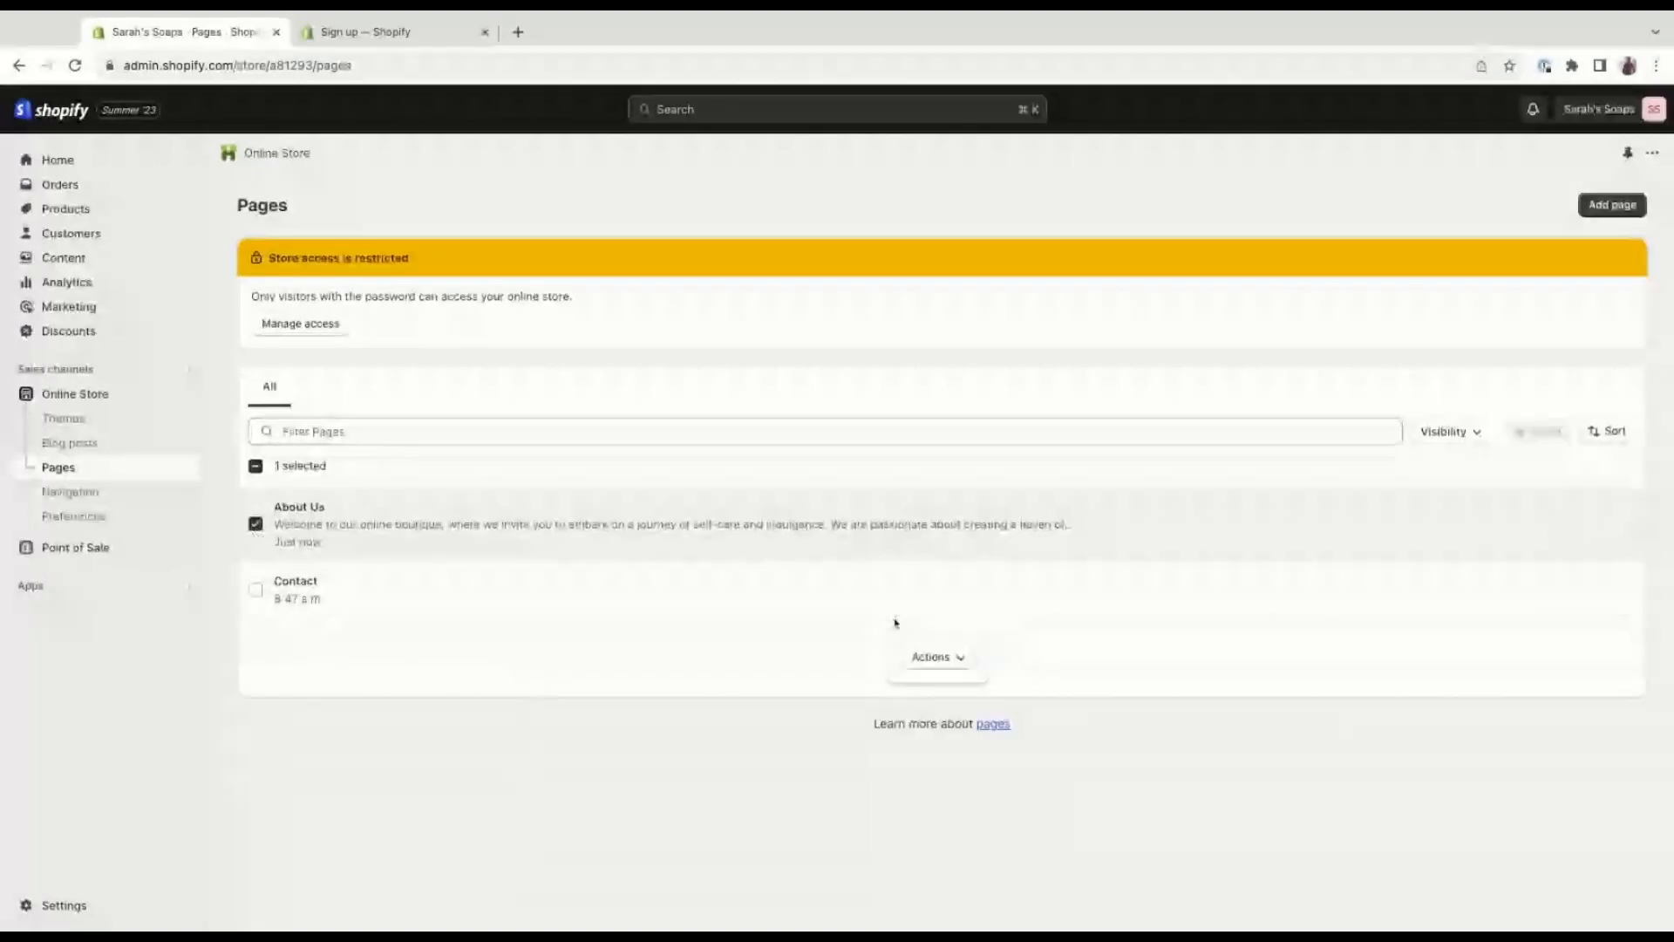
click(959, 659)
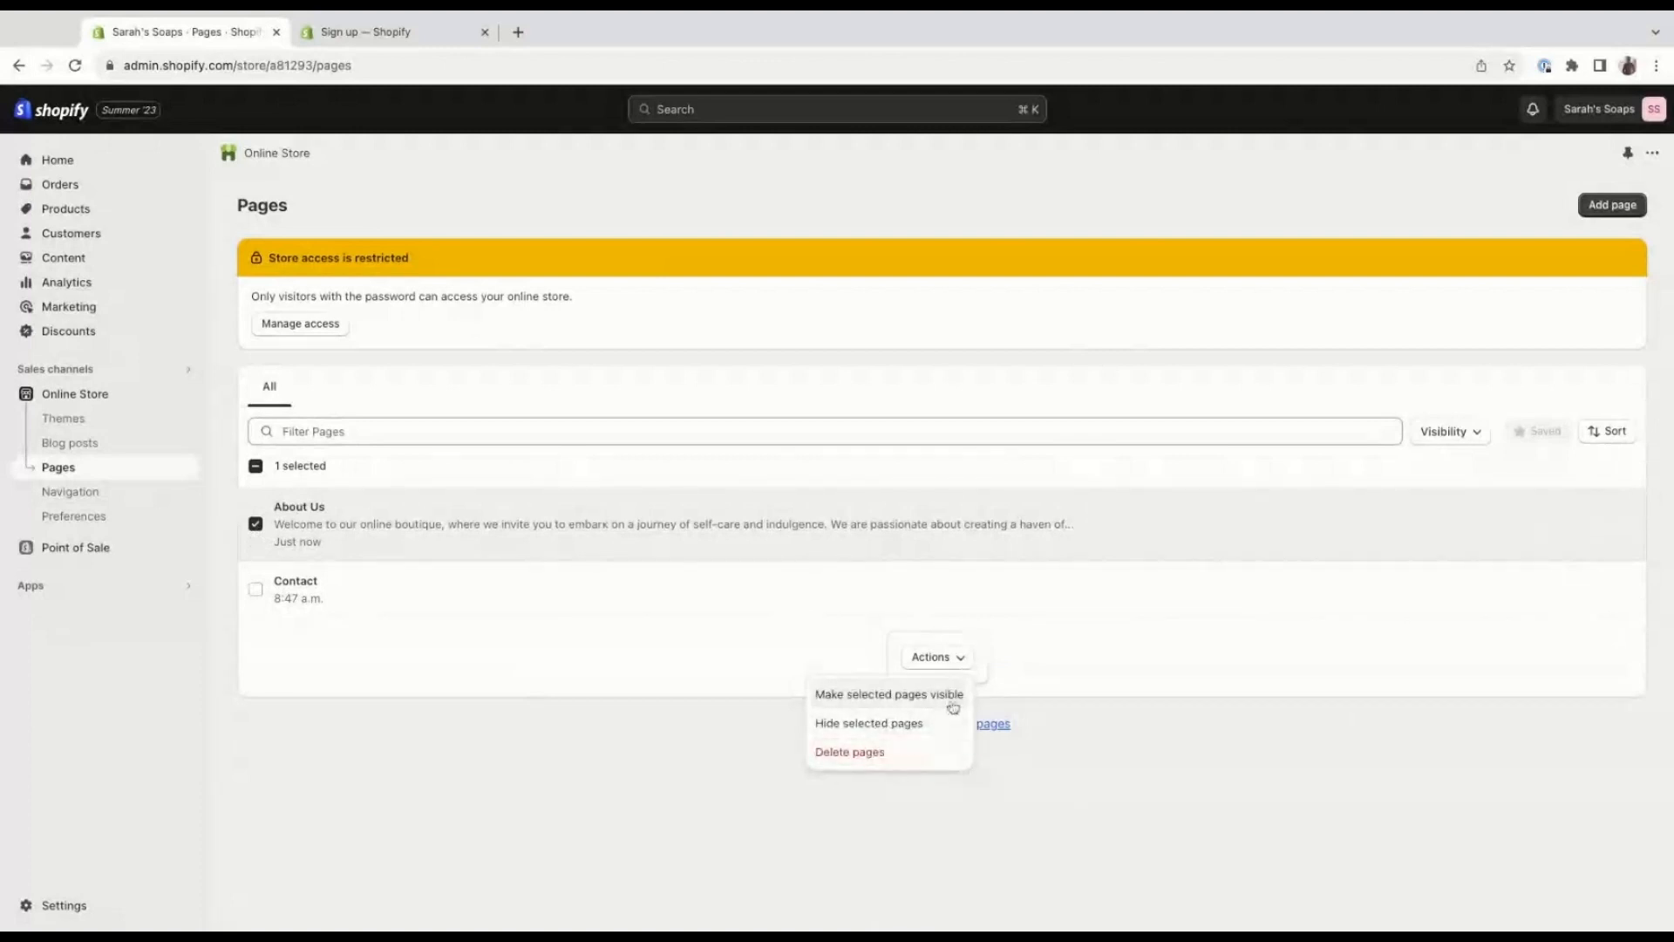
click(1201, 636)
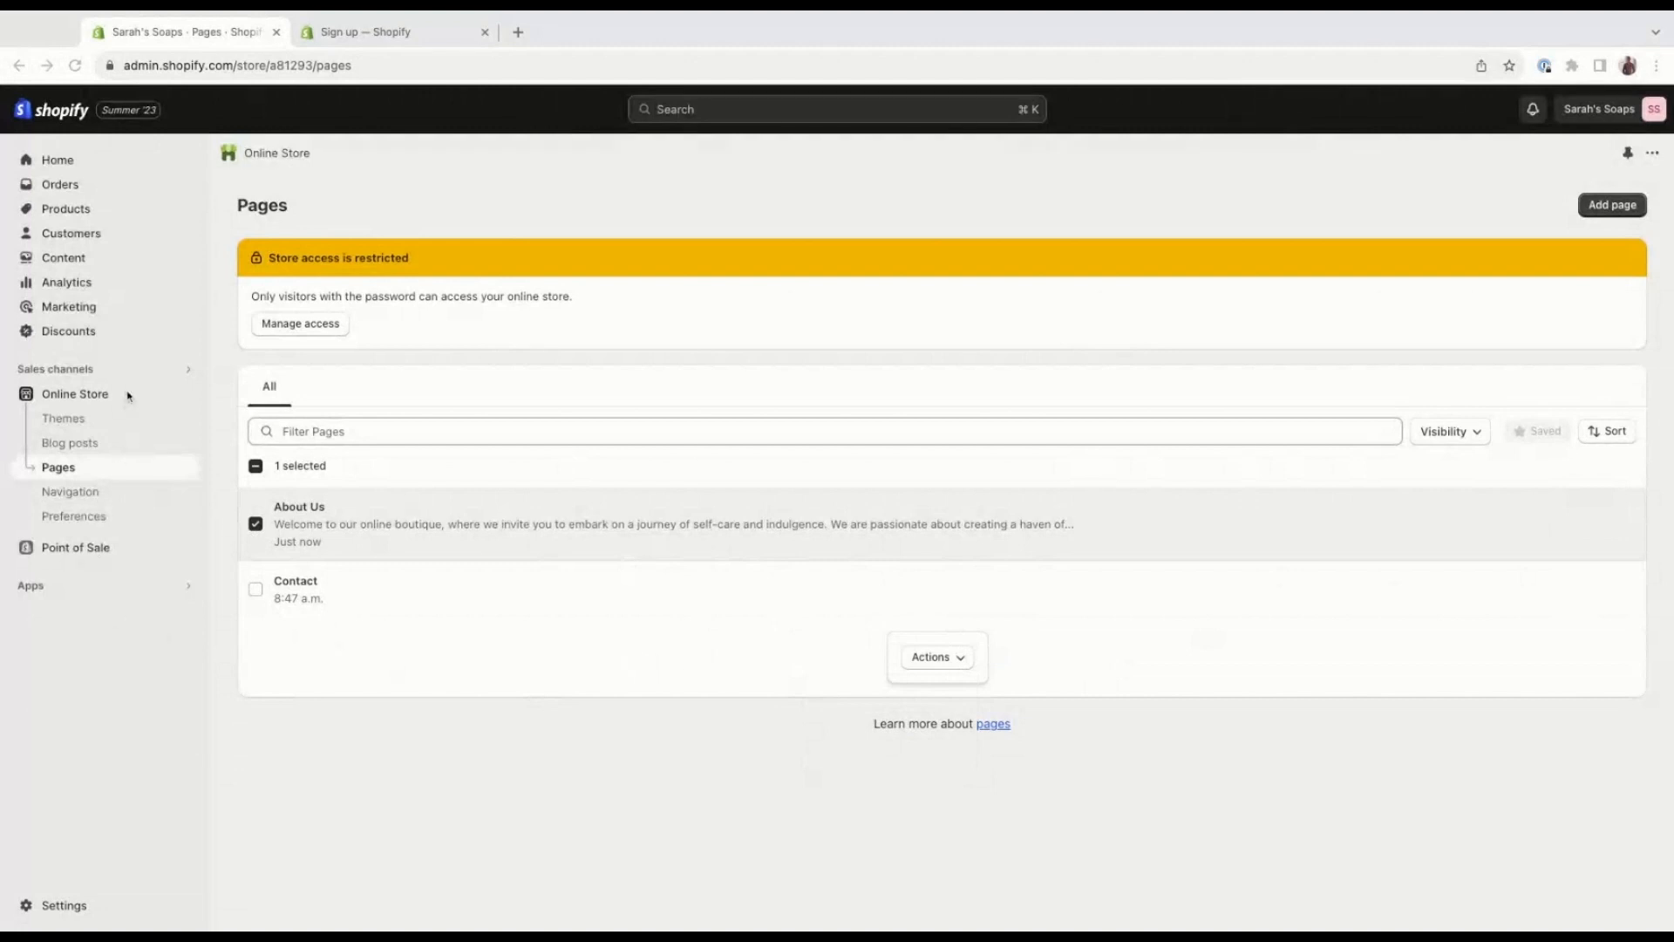
Start a new blog post in the online store and title it "Welcome to our Store".
click(119, 450)
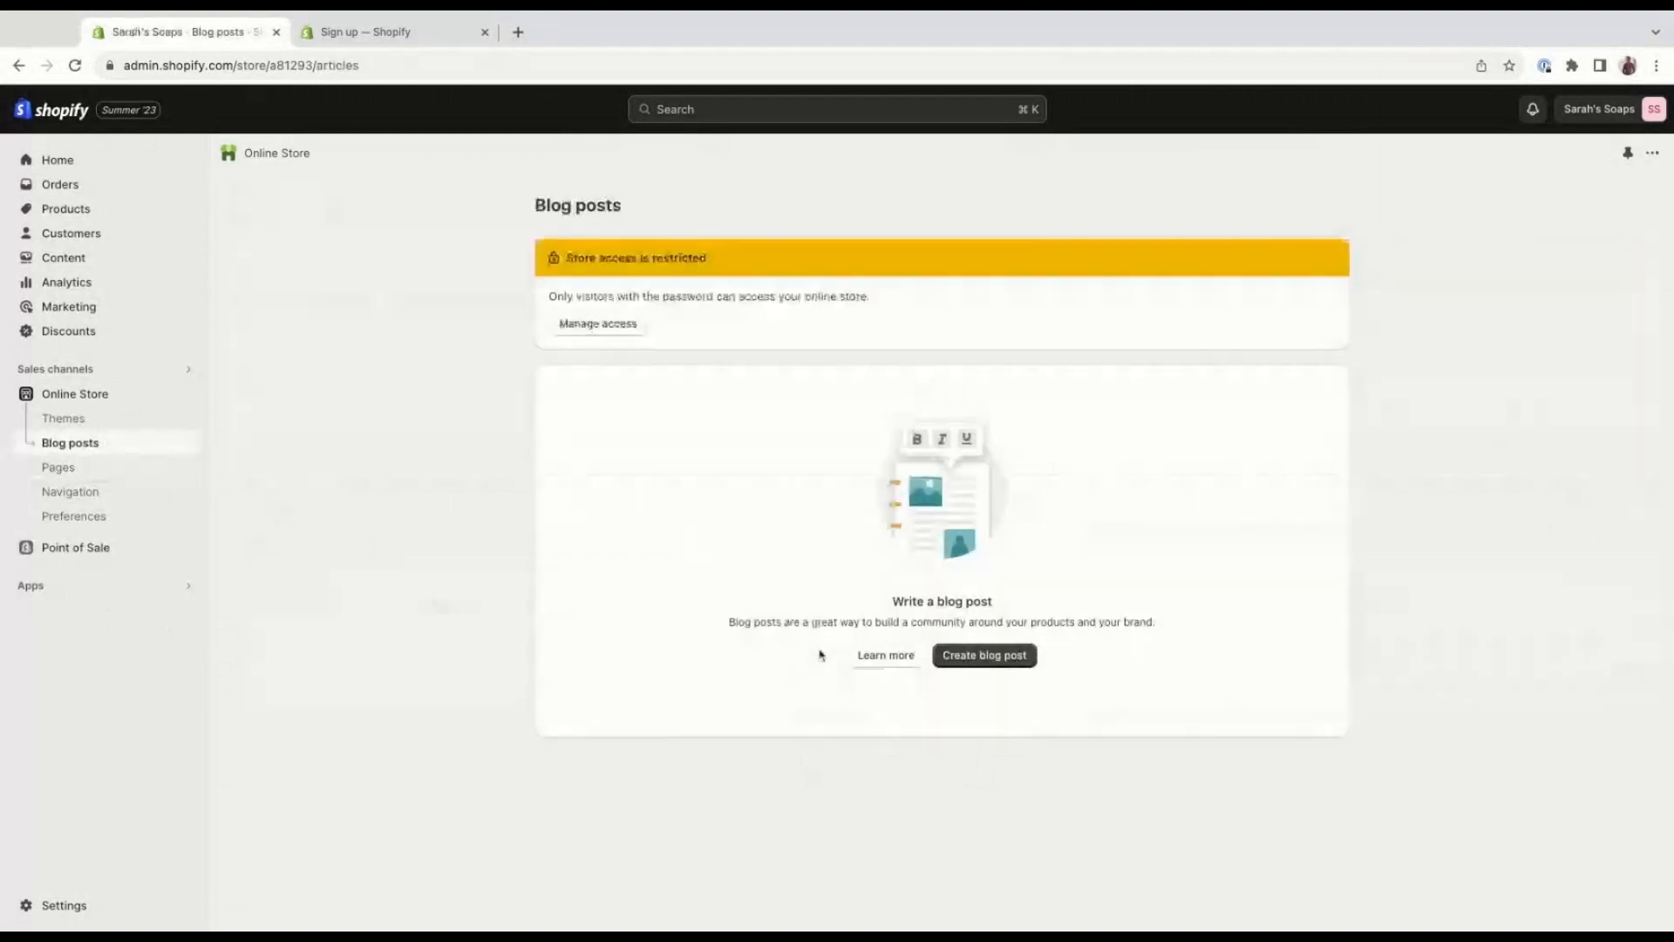
click(970, 665)
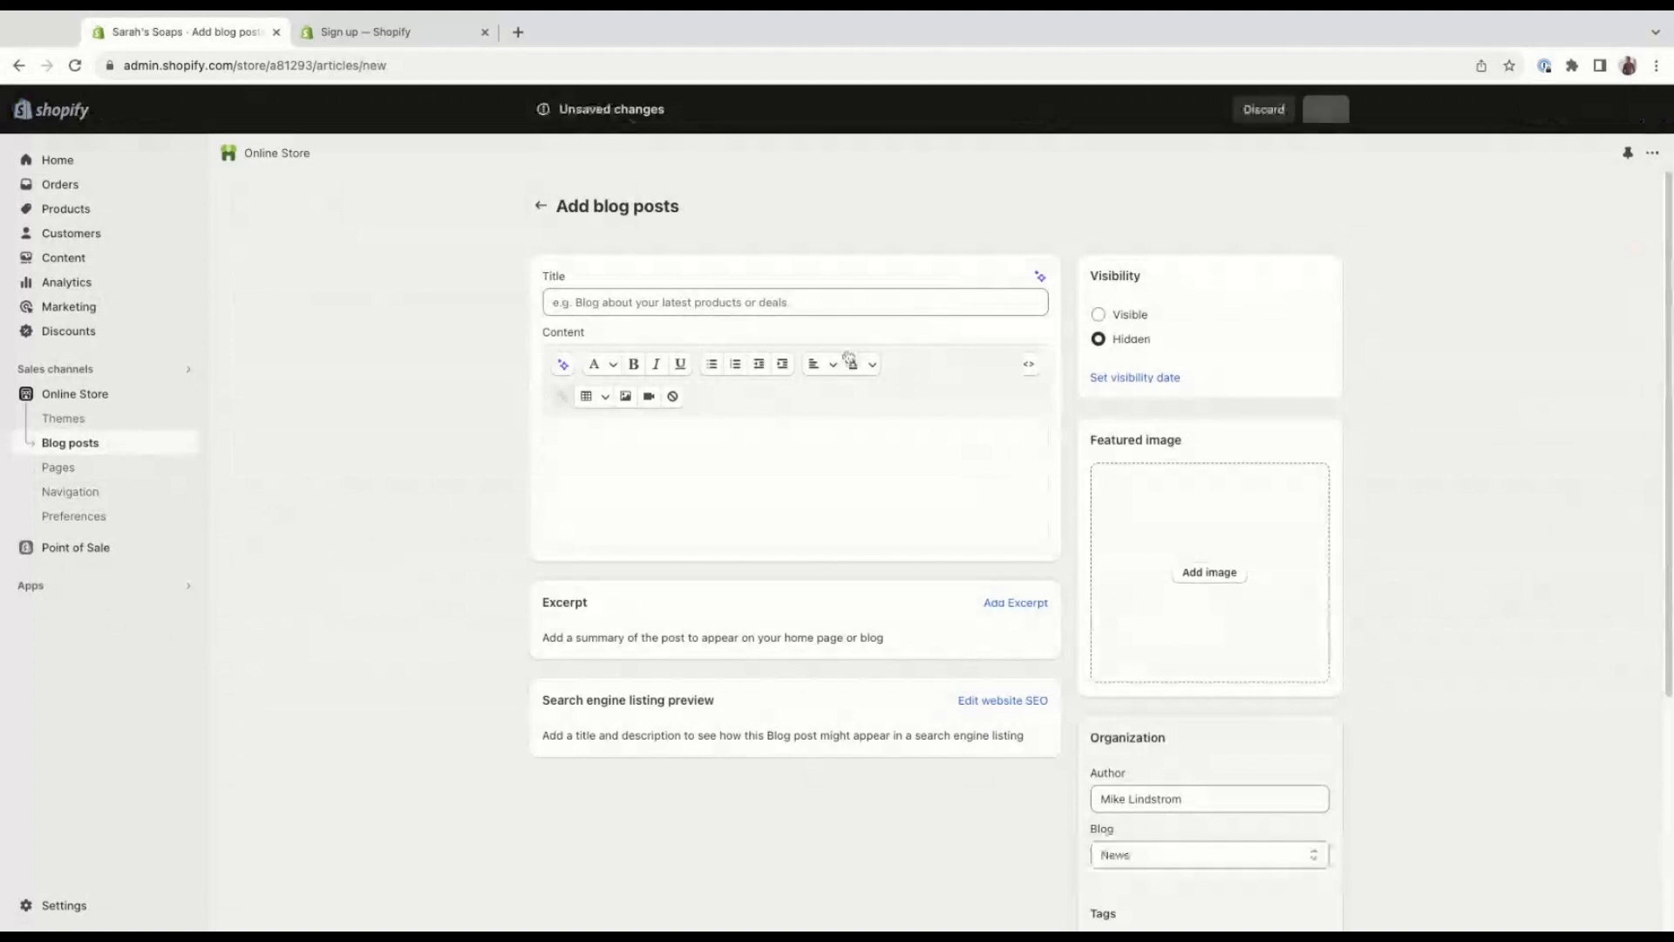
click(748, 300)
text(Wel)
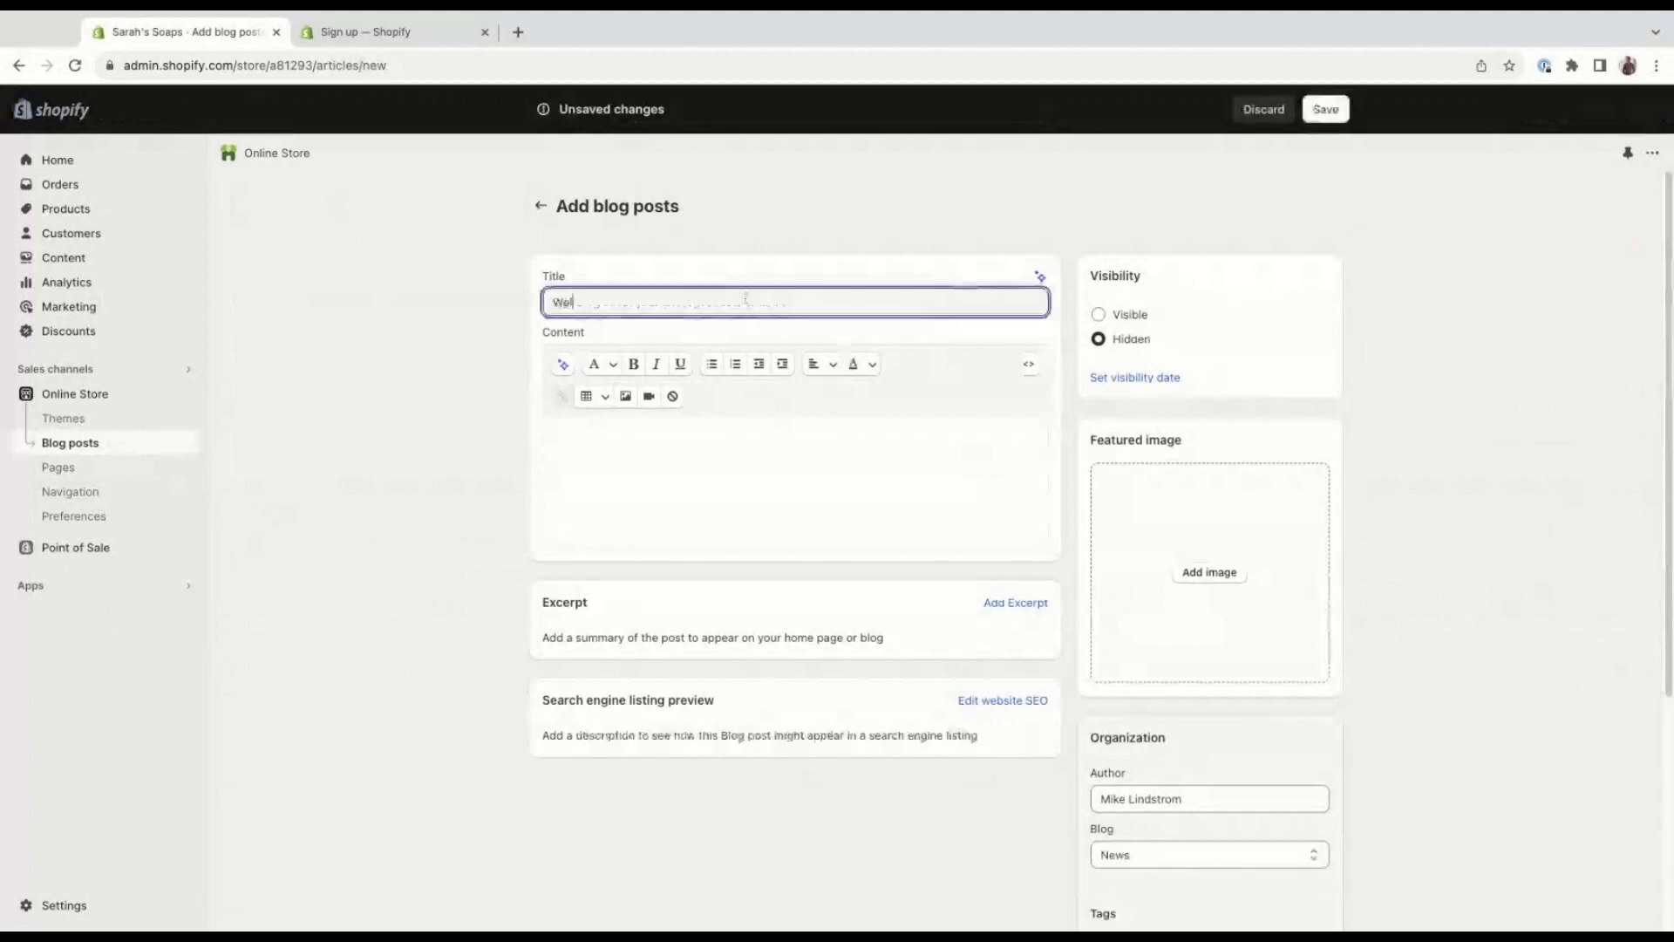
text(come to our Store)
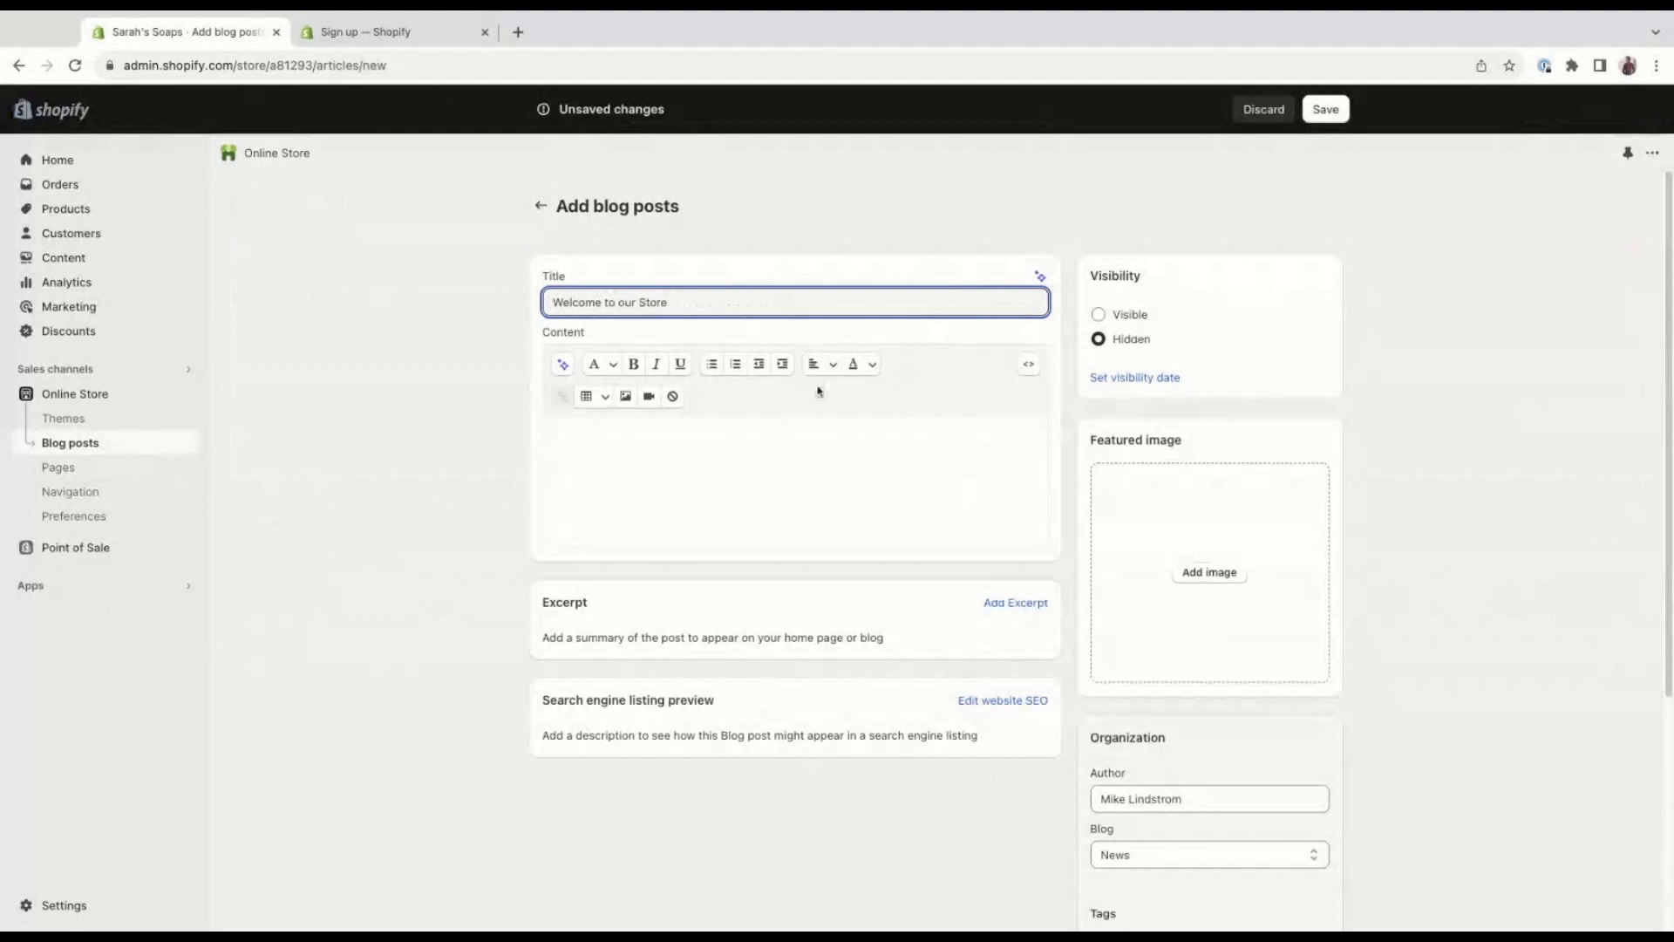
Replace the post's title with the prepared headline "The Power of Quality Soap: Nurturing Healthy Skin from Within".
click(803, 451)
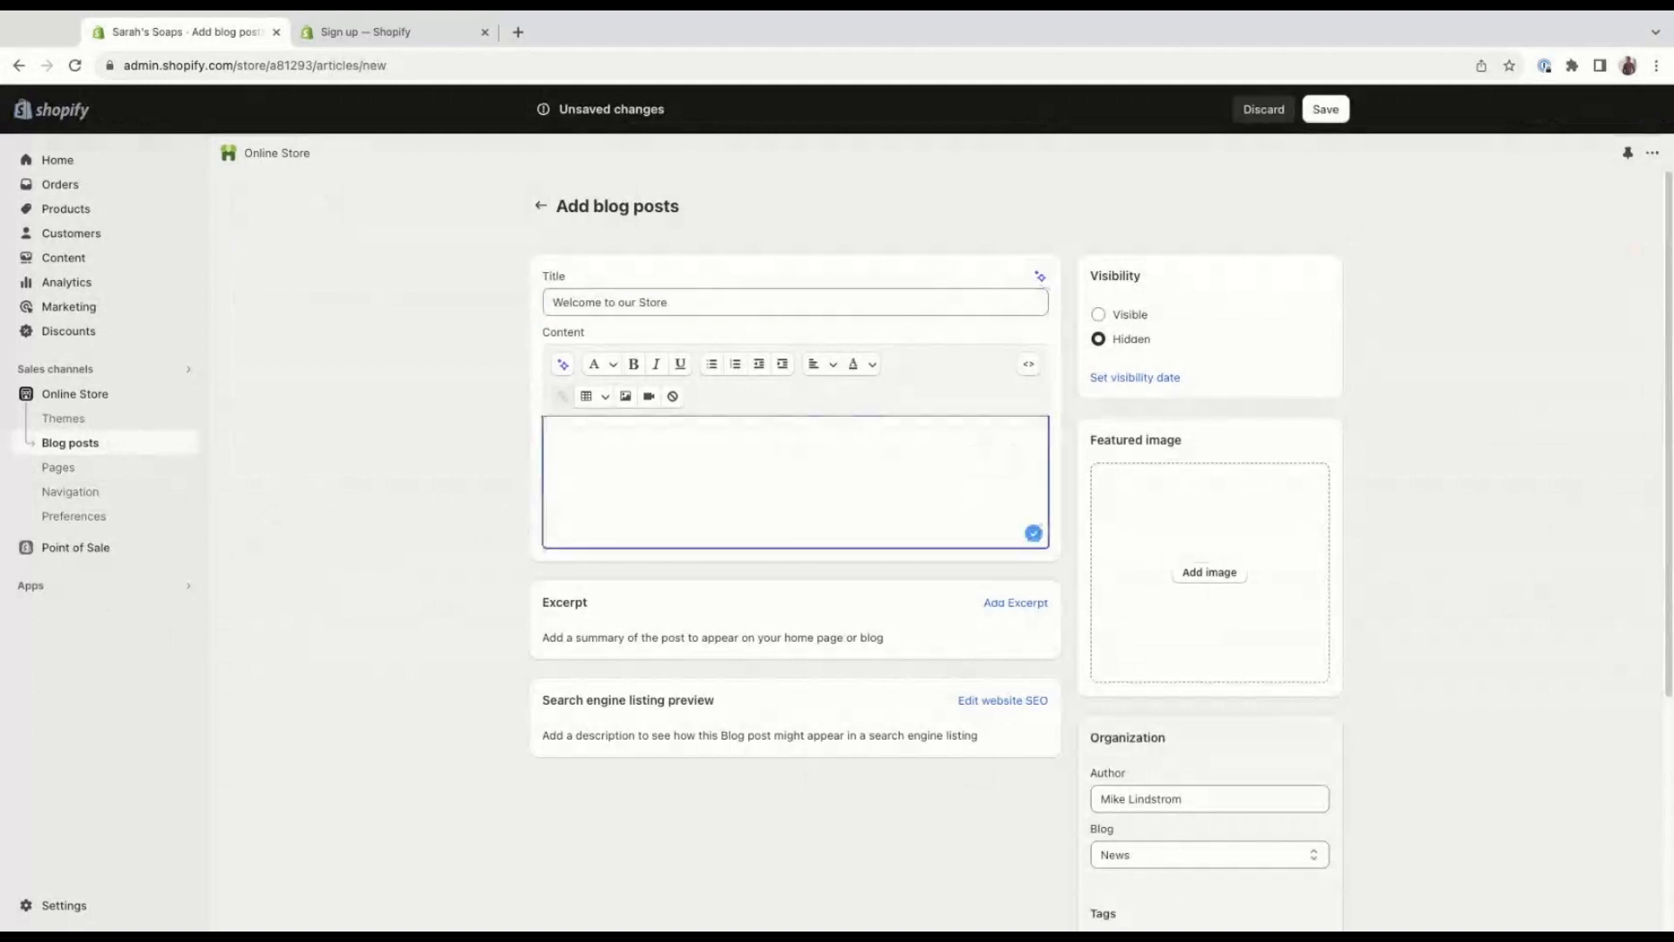
key(super+Tab)
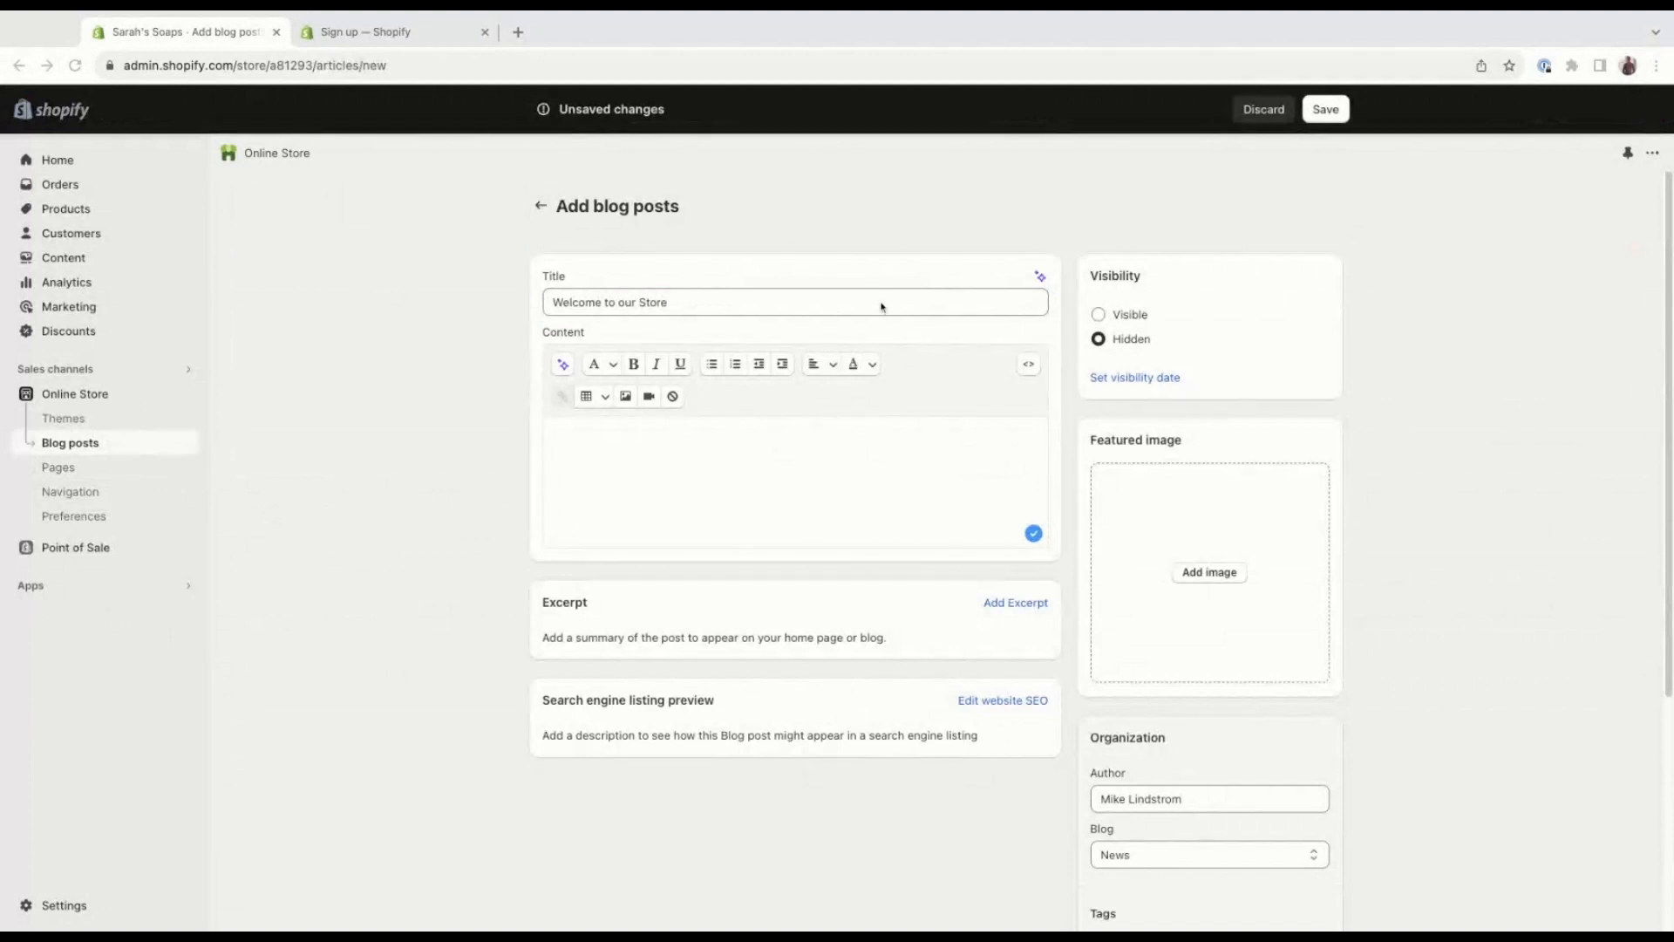
click(694, 302)
triple_click(693, 303)
text(The Power of Quality Soap: Nurturing Healthy Skin from Within)
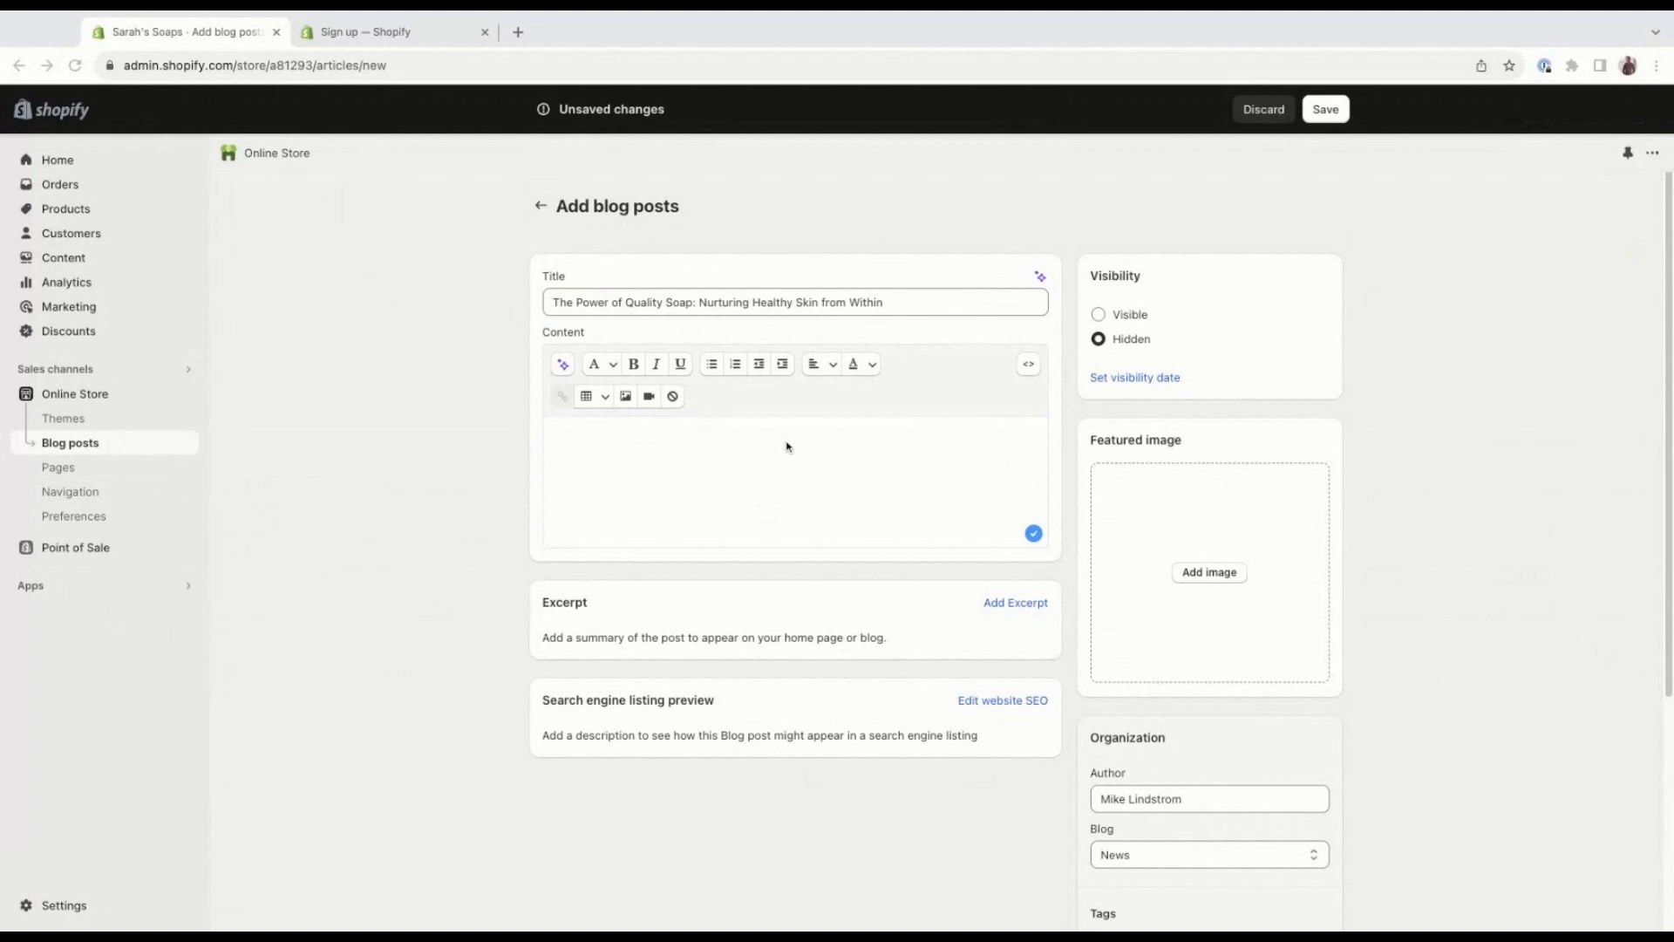
Paste the prepared soap article into the post's content and add the soap bar photo as its featured image.
click(704, 462)
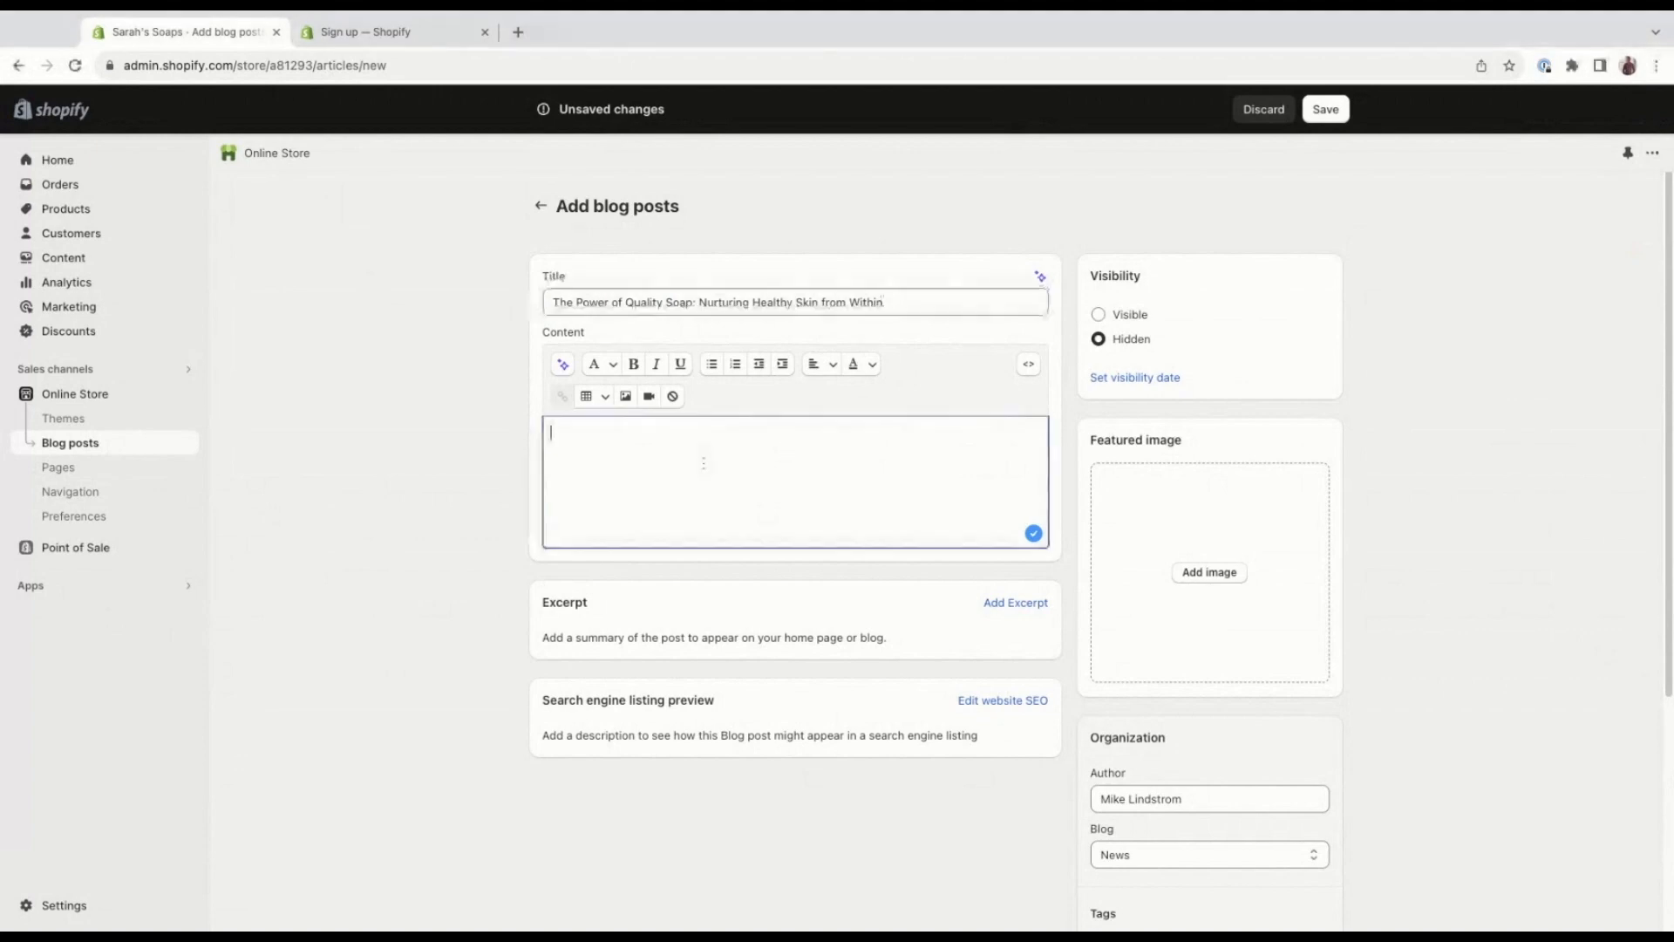
key(super+v)
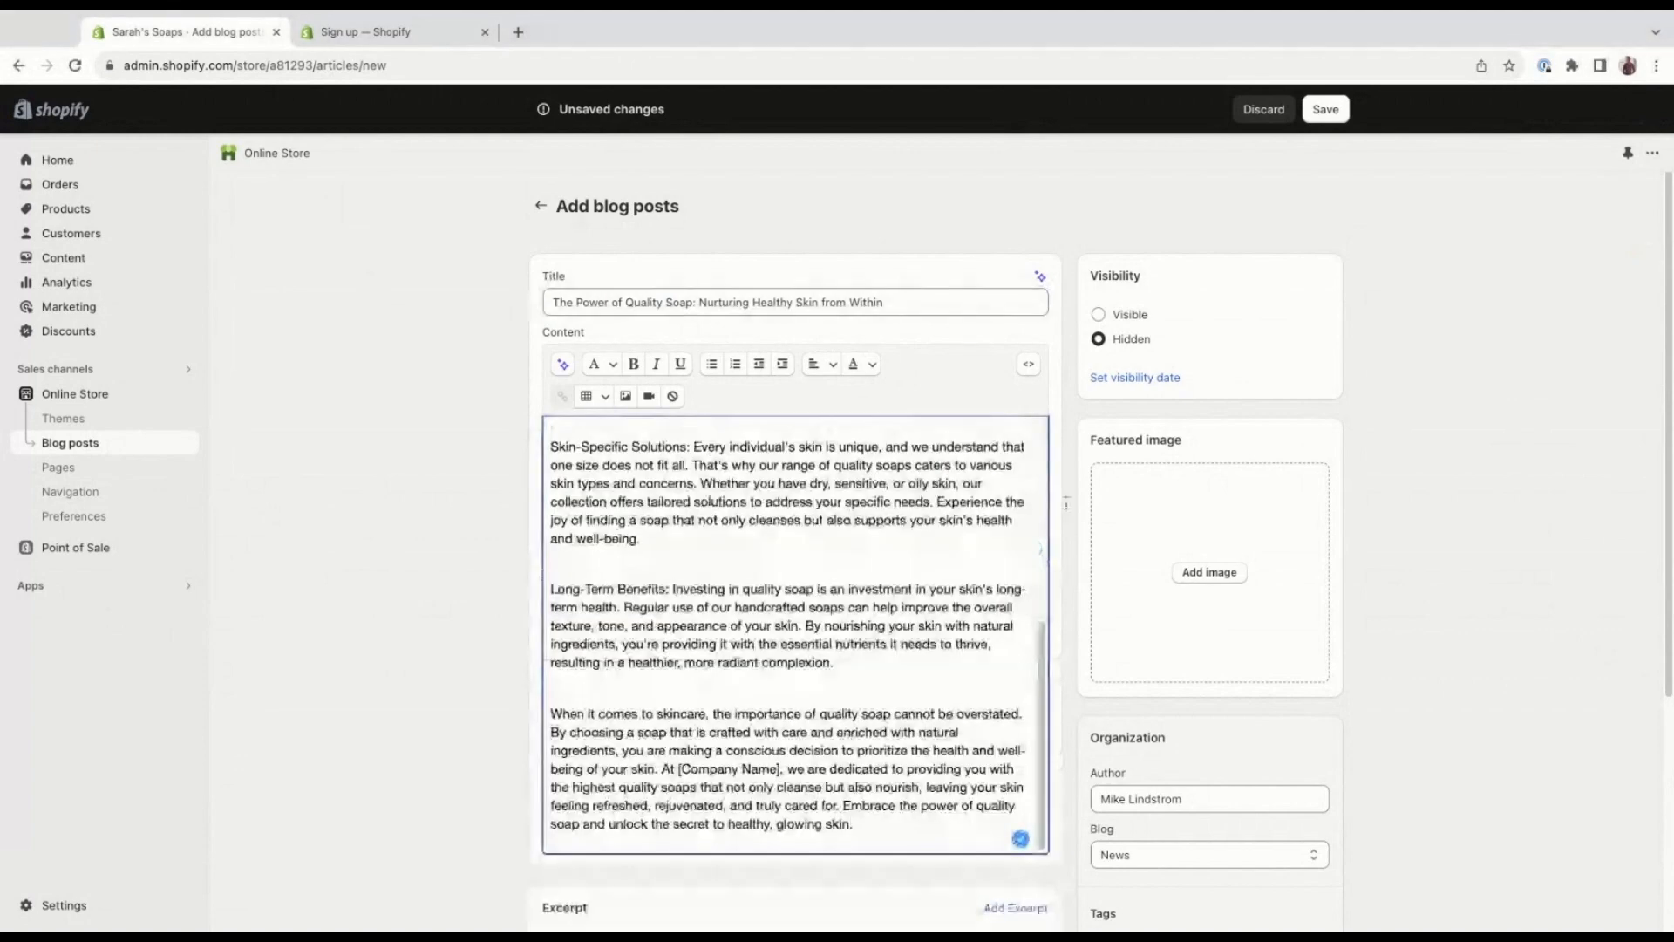
click(1237, 572)
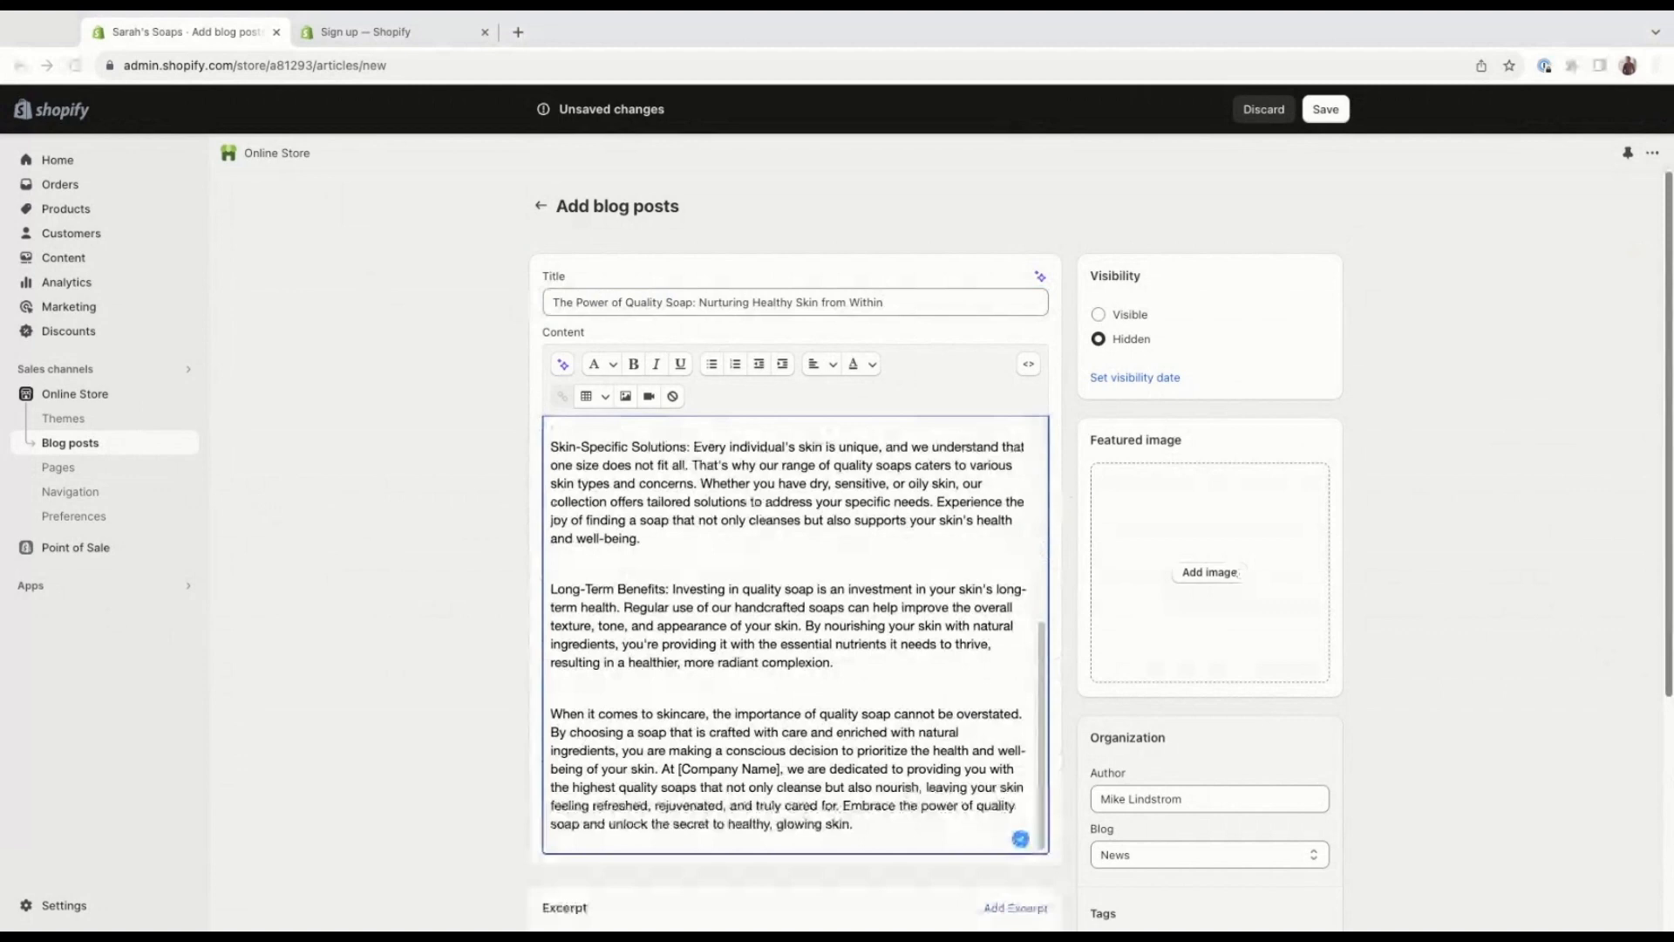
drag(1069, 645, 1220, 580)
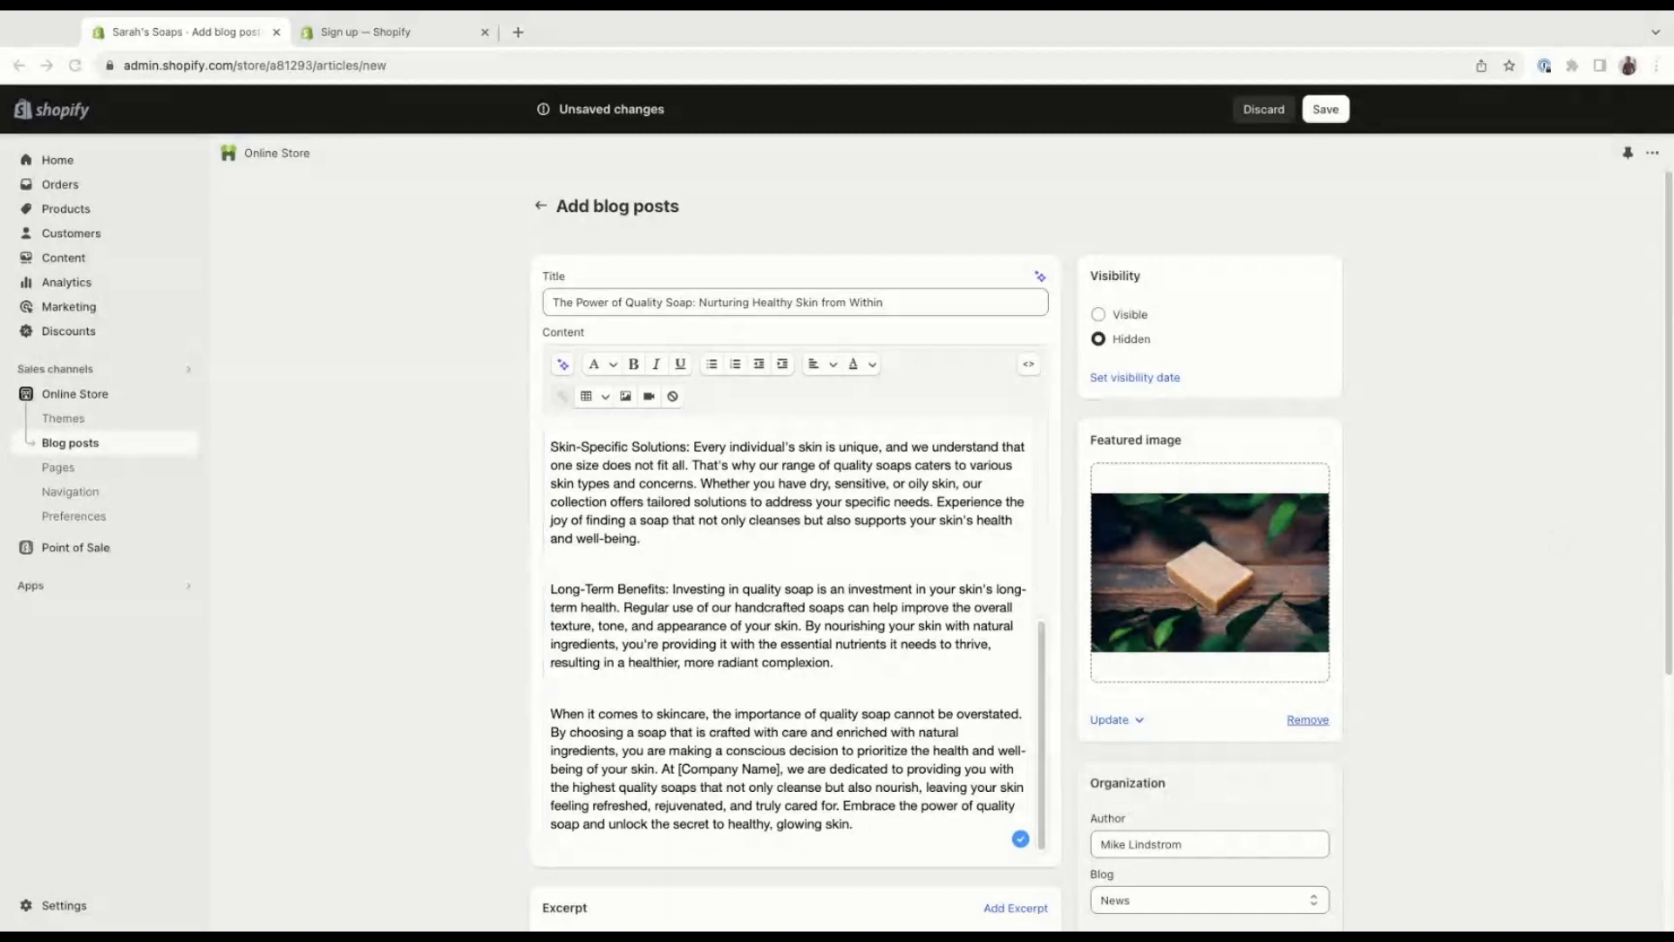
Review the post's excerpt, search engine preview, author, blog, tags and theme template settings.
scroll(937, 541, down, 1)
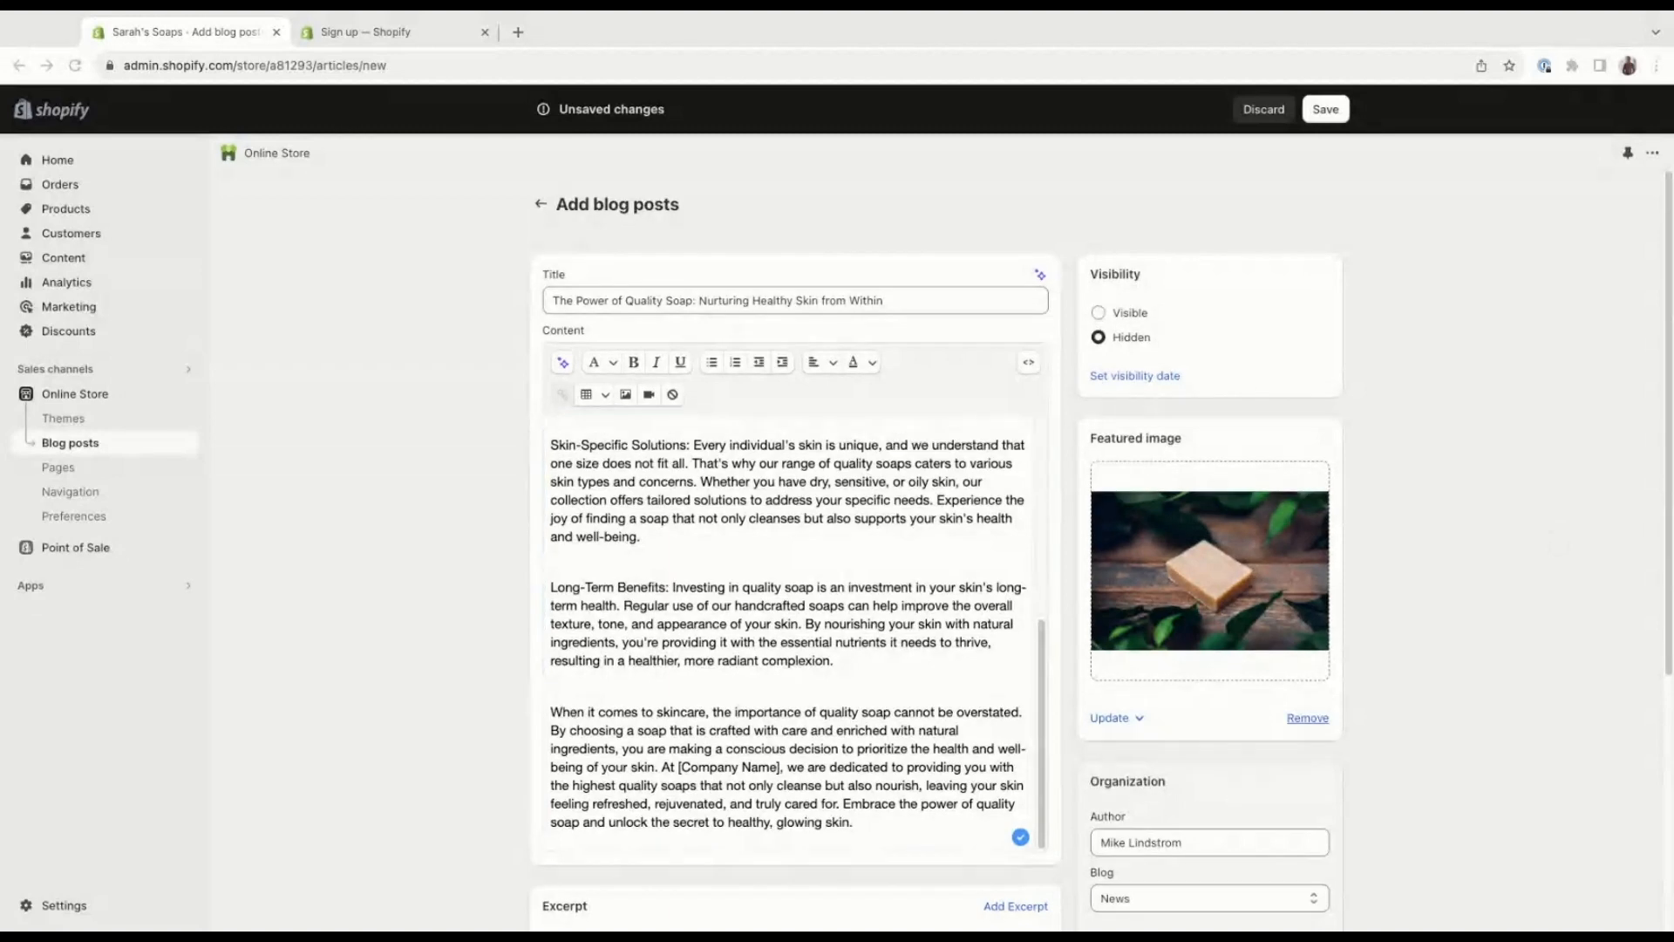
scroll(937, 541, down, 2)
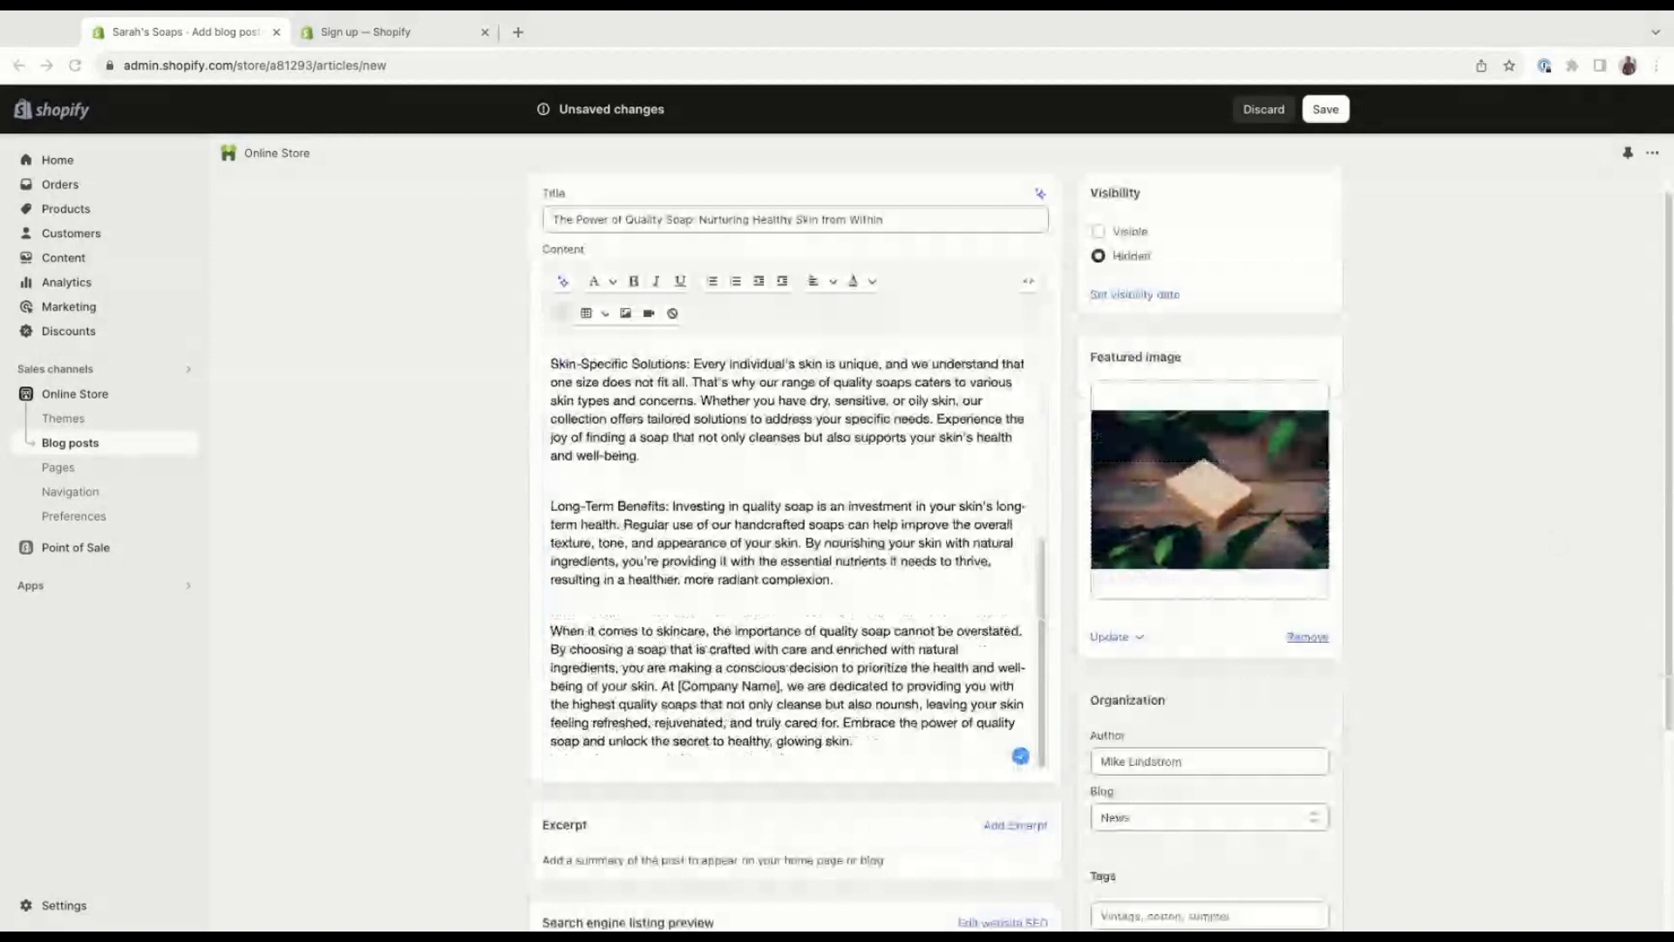
scroll(938, 541, down, 2)
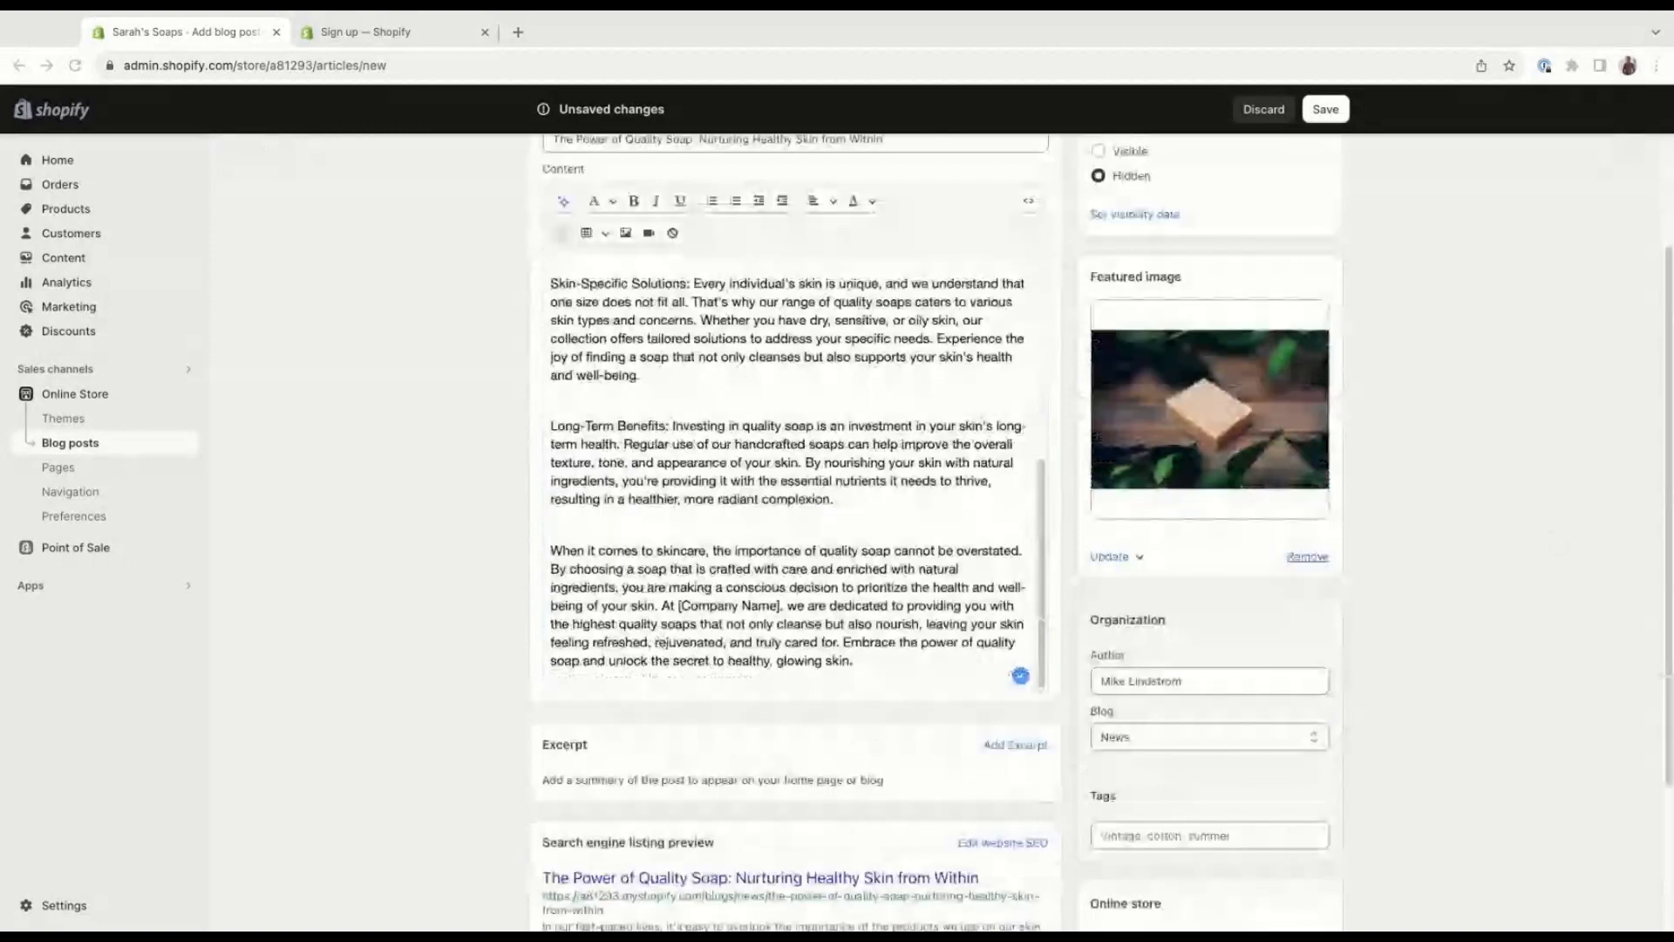
scroll(914, 669, down, 3)
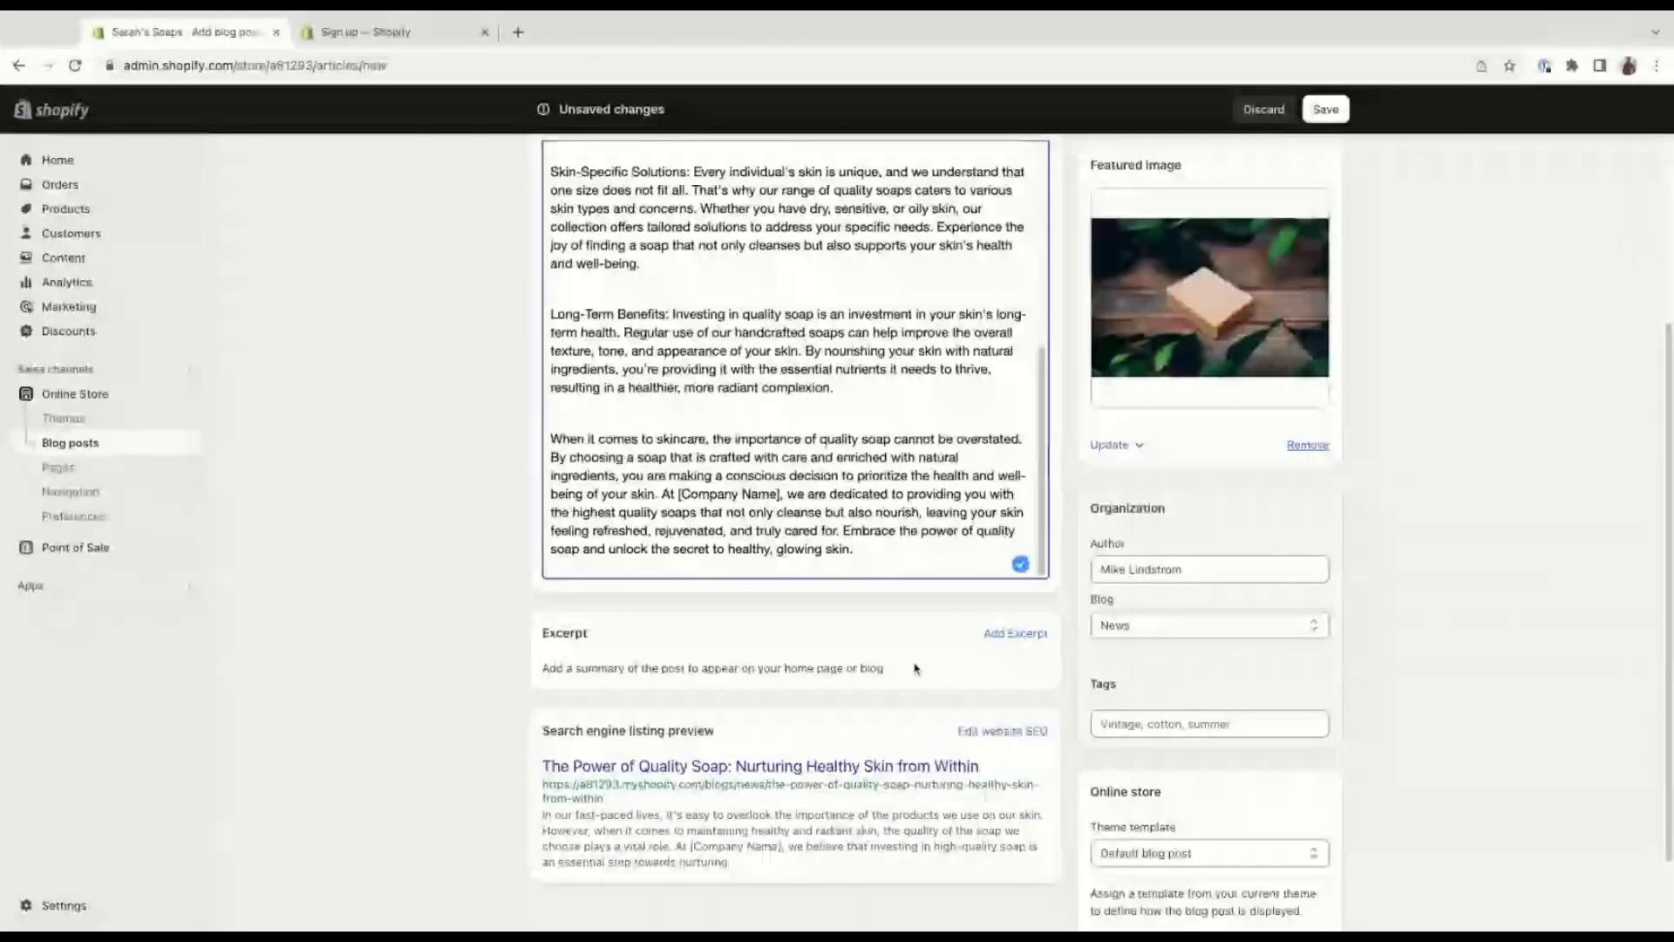
scroll(915, 667, down, 1)
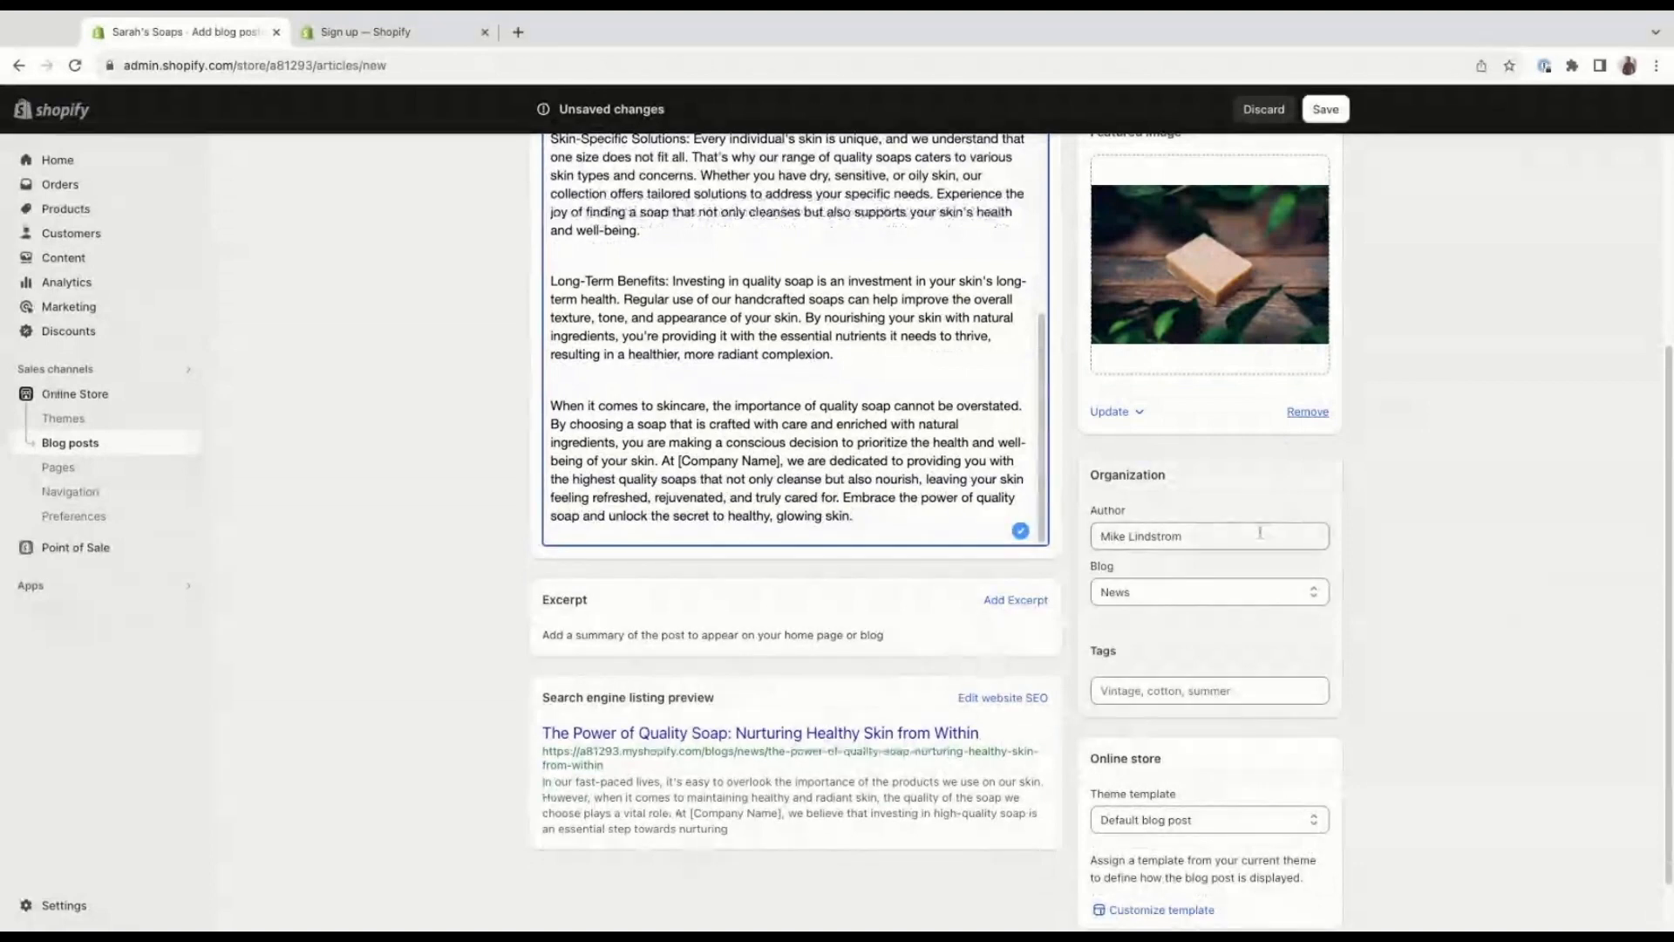
scroll(1260, 532, down, 1)
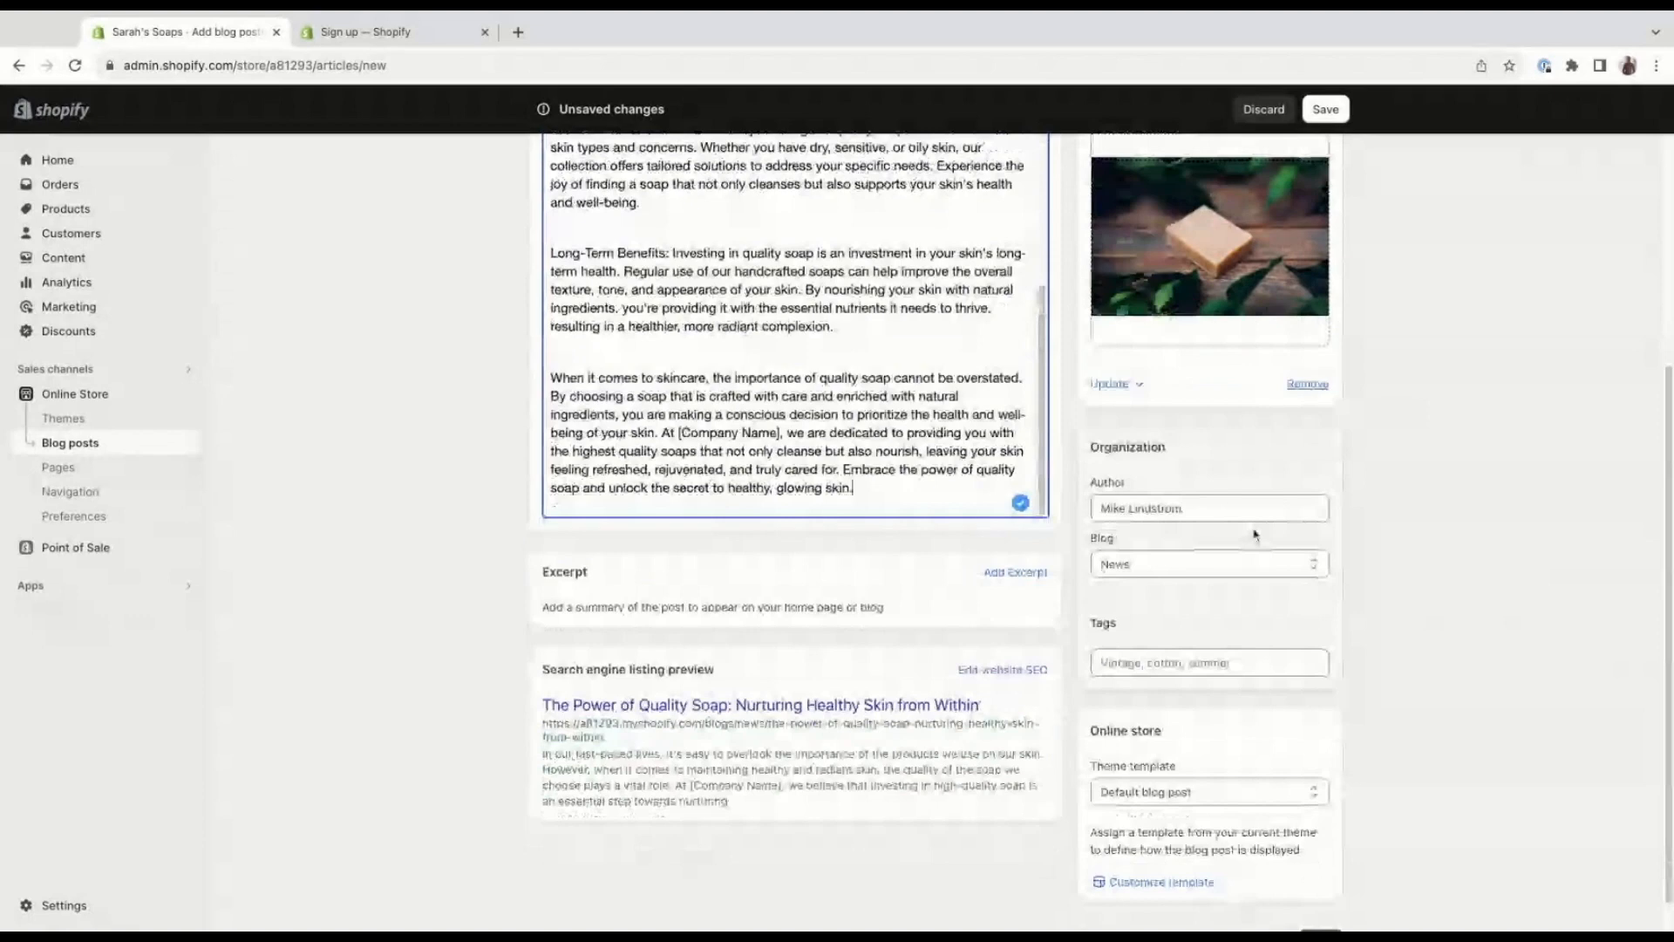
click(1218, 568)
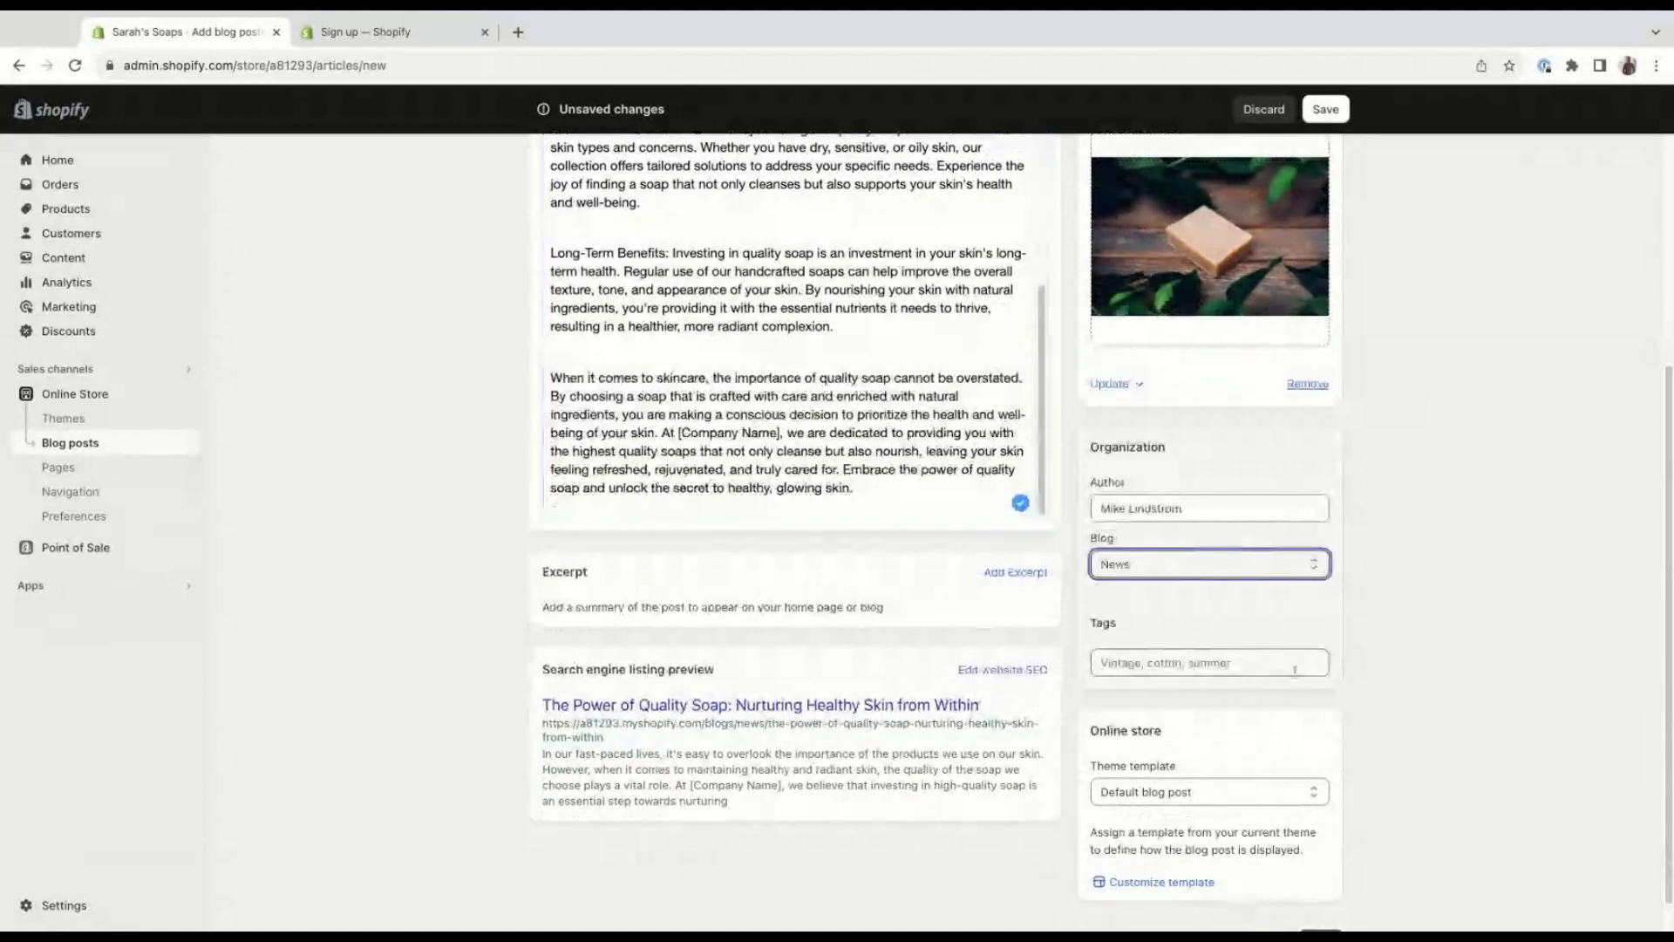
click(1261, 661)
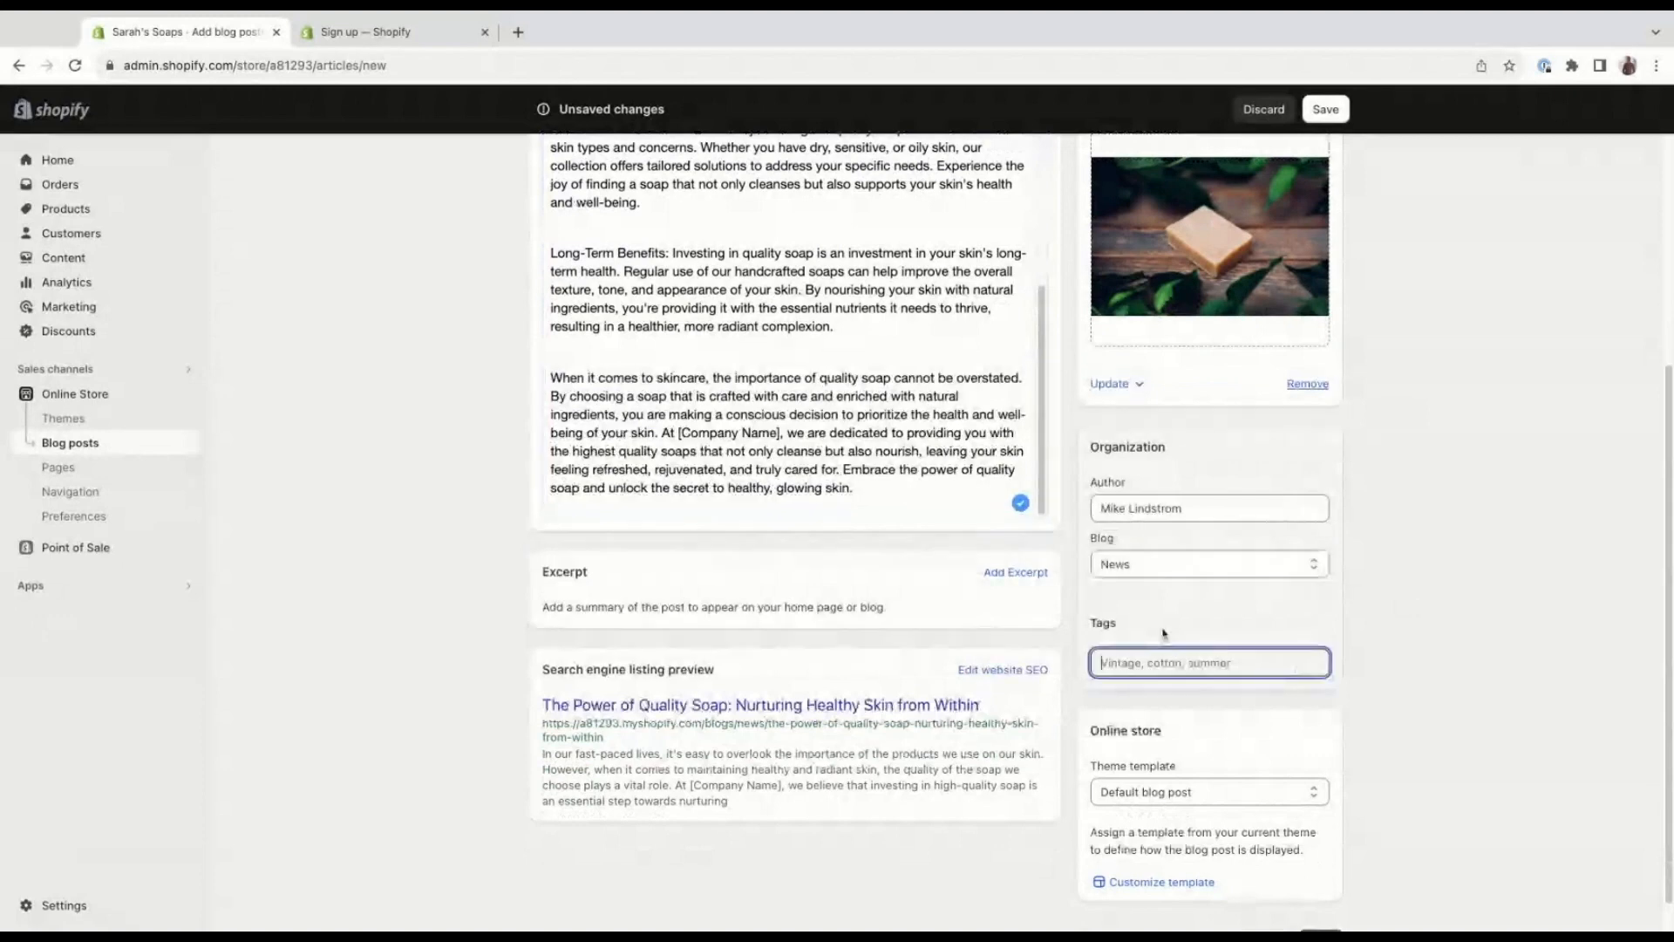
scroll(1246, 626, down, 1)
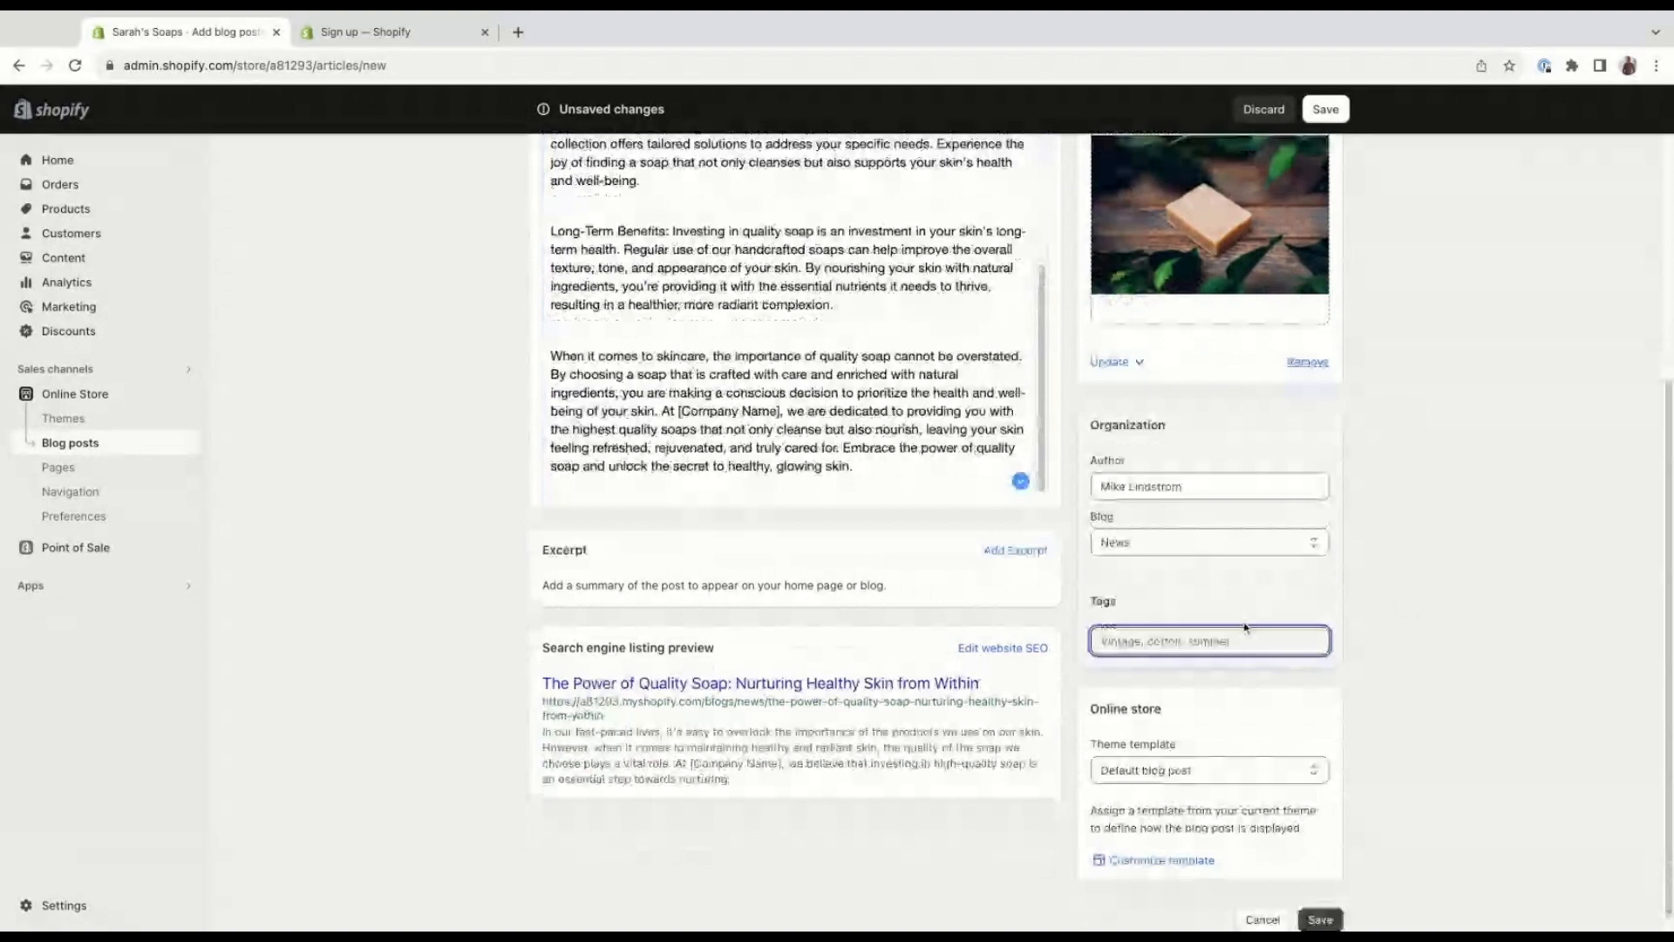
scroll(965, 601, down, 1)
scroll(965, 602, up, 4)
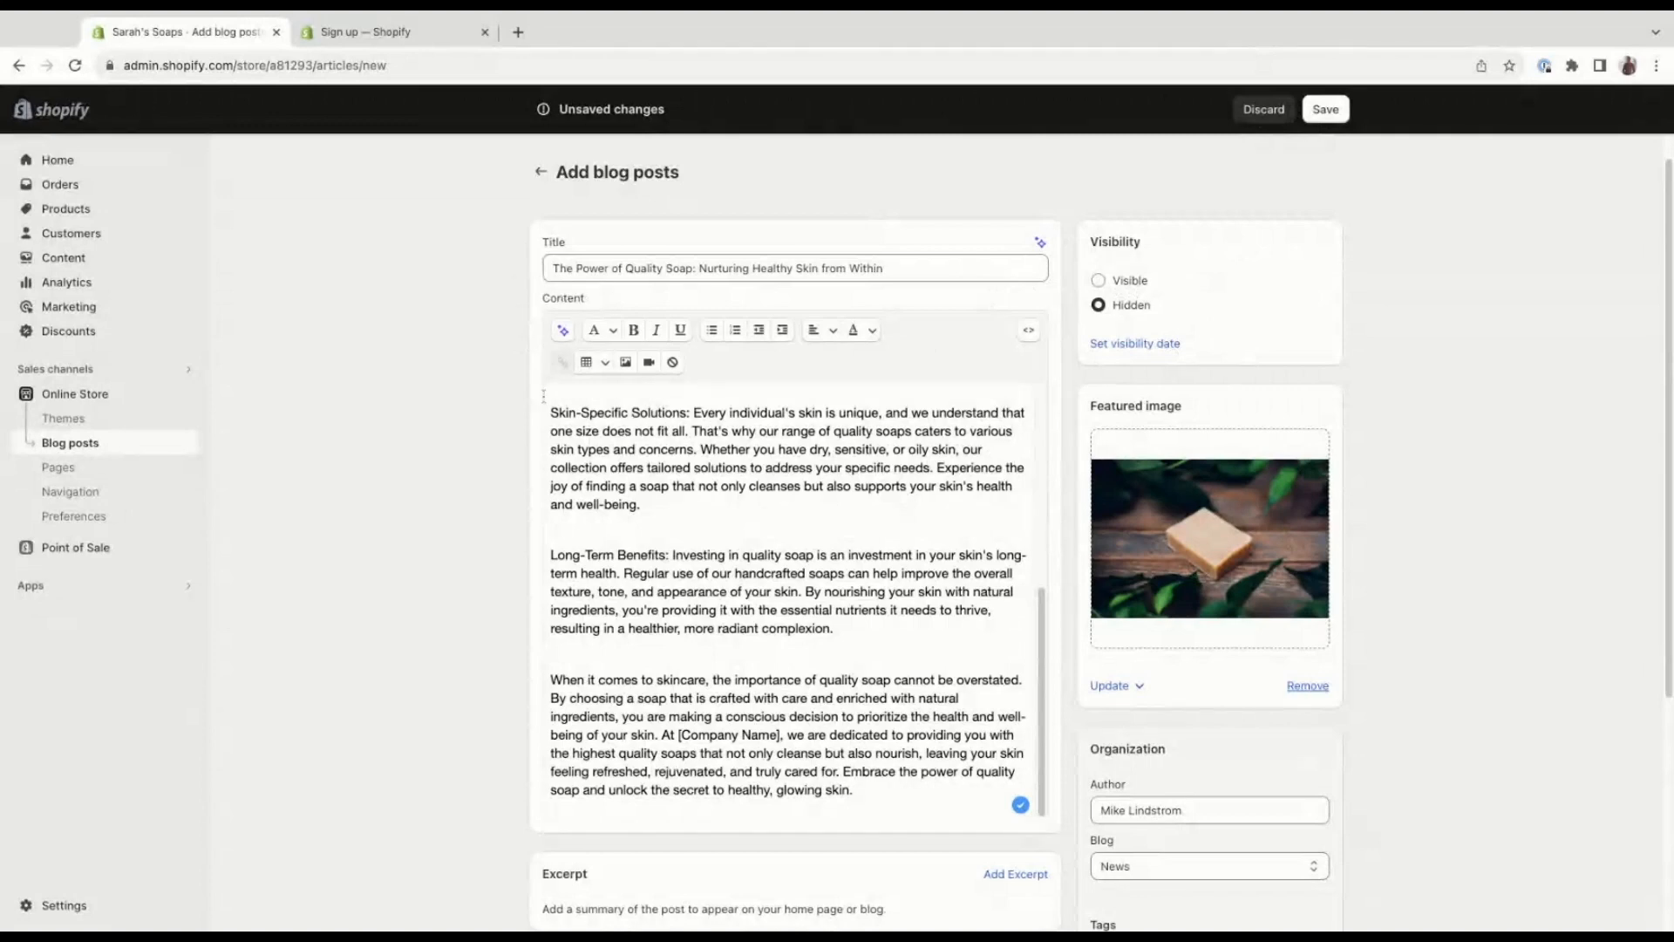
Look over the article's text, save the blog post and return to the list of blog posts.
drag(545, 394, 573, 449)
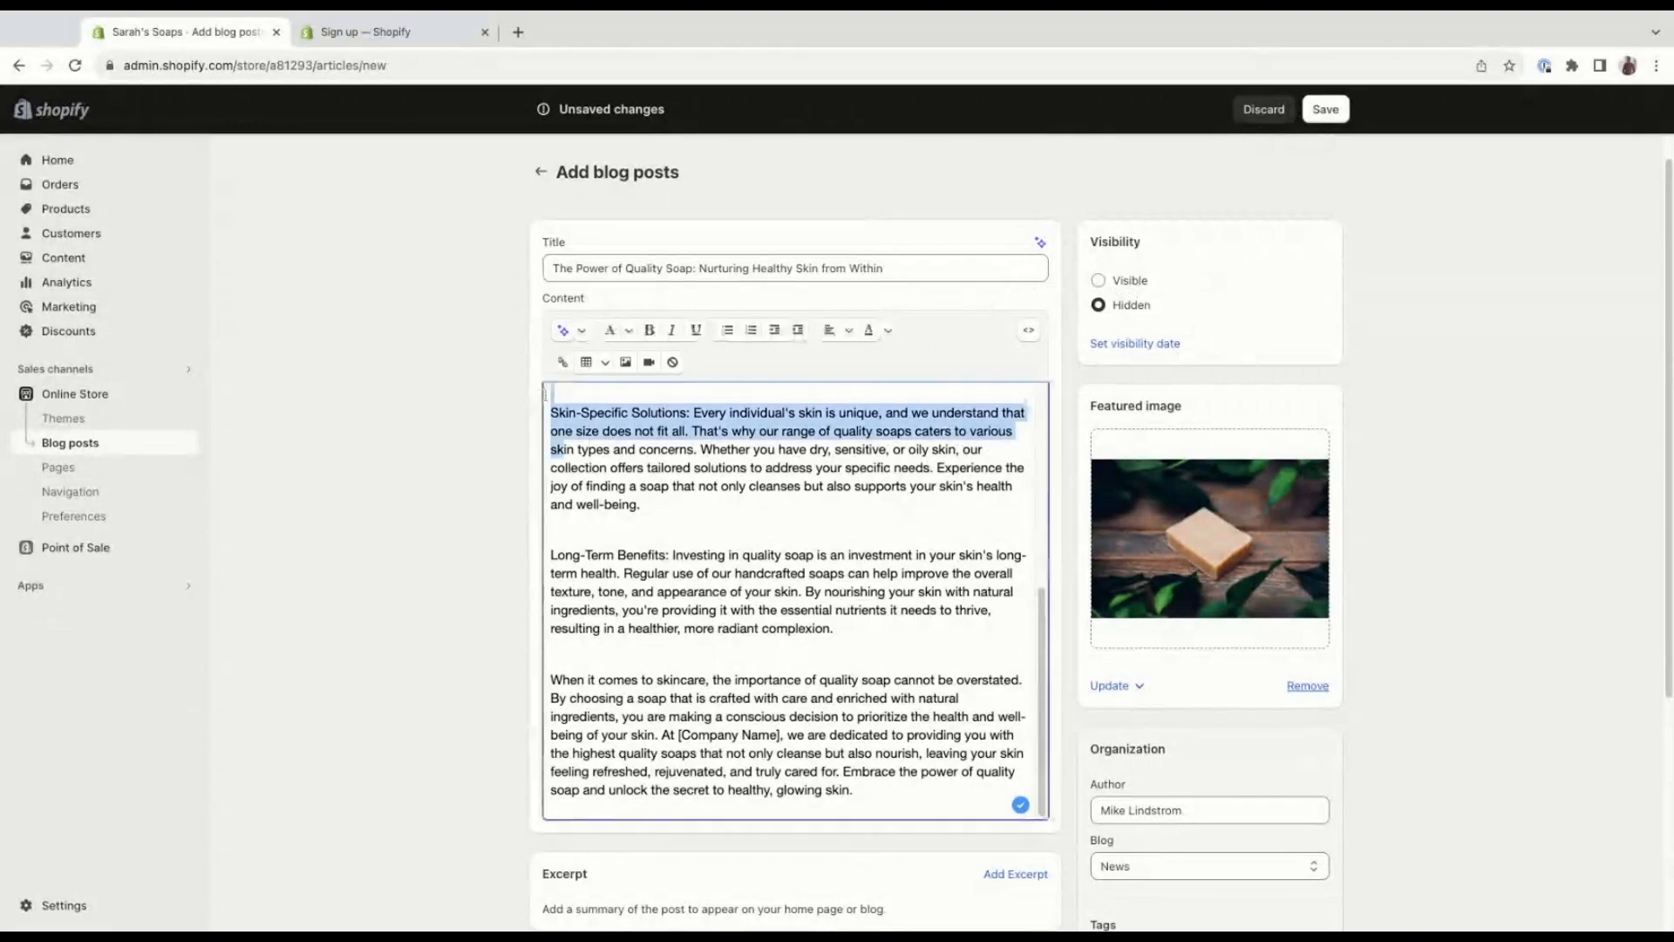
drag(545, 394, 535, 518)
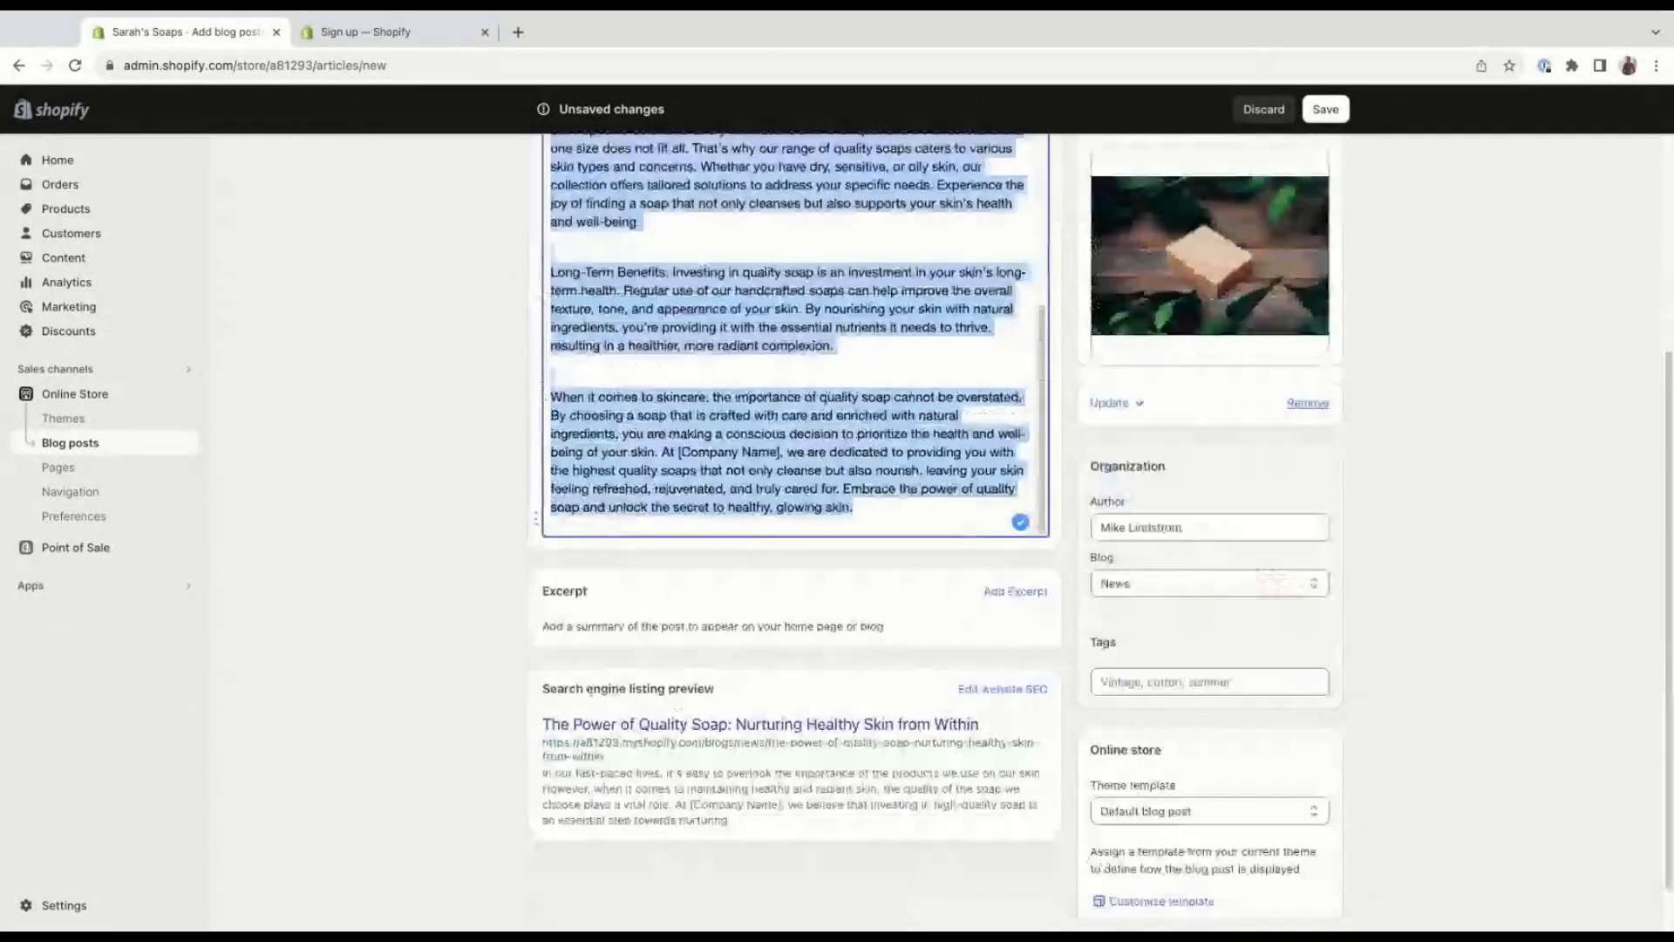
scroll(604, 303, up, 4)
scroll(605, 303, up, 1)
click(809, 359)
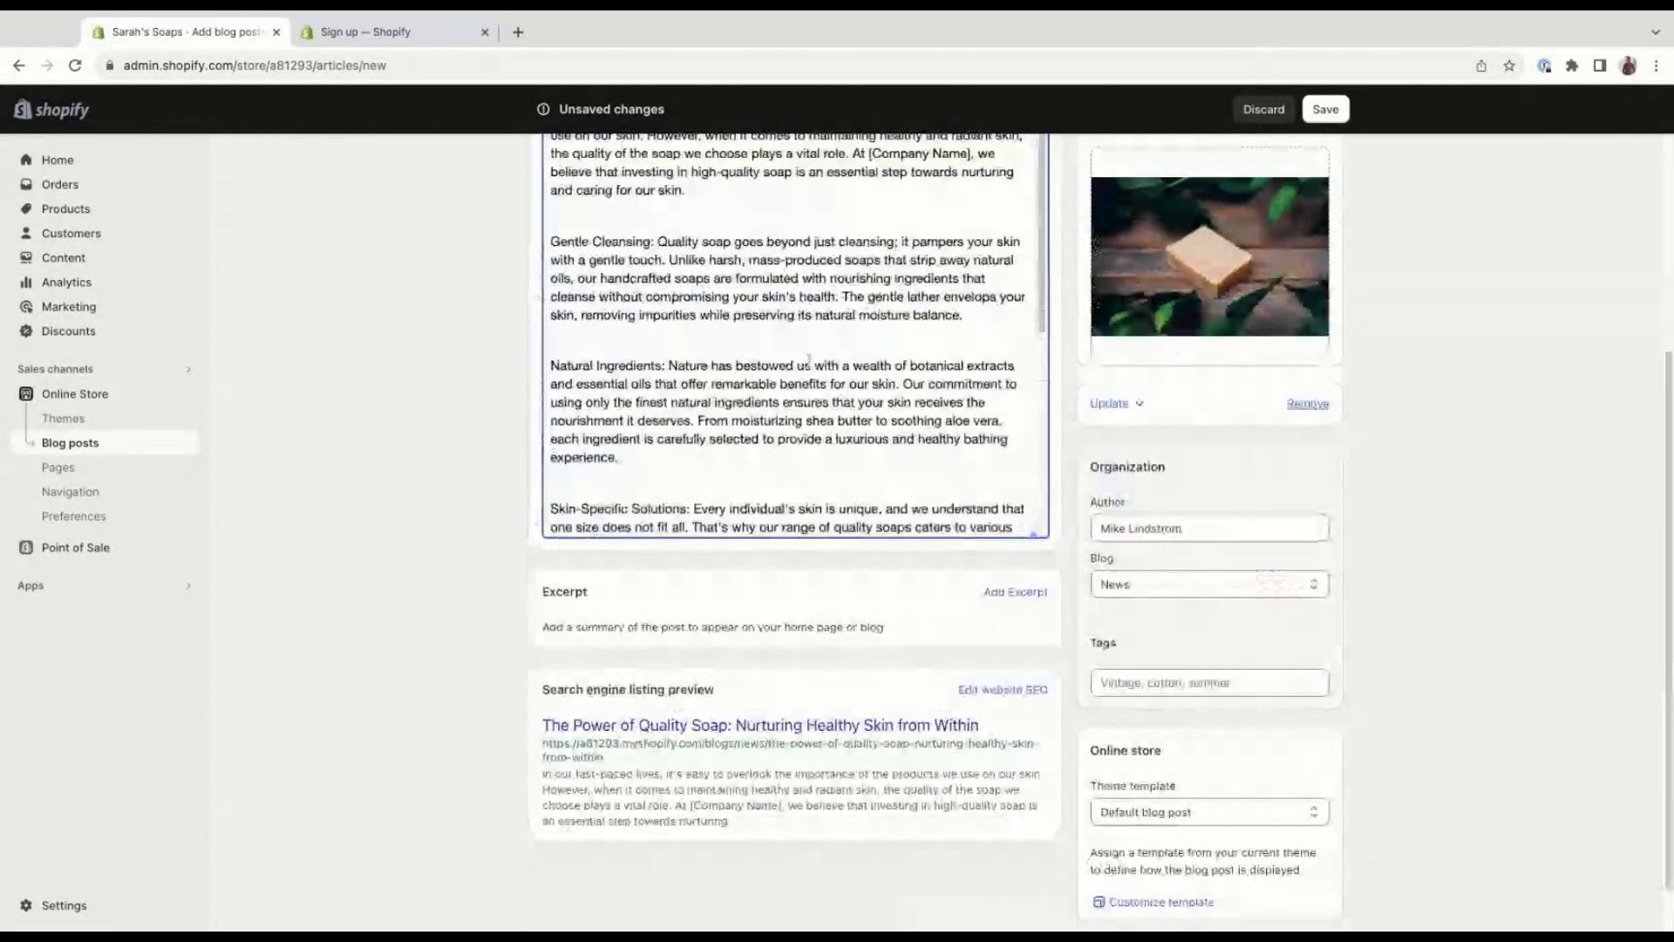
scroll(809, 359, up, 4)
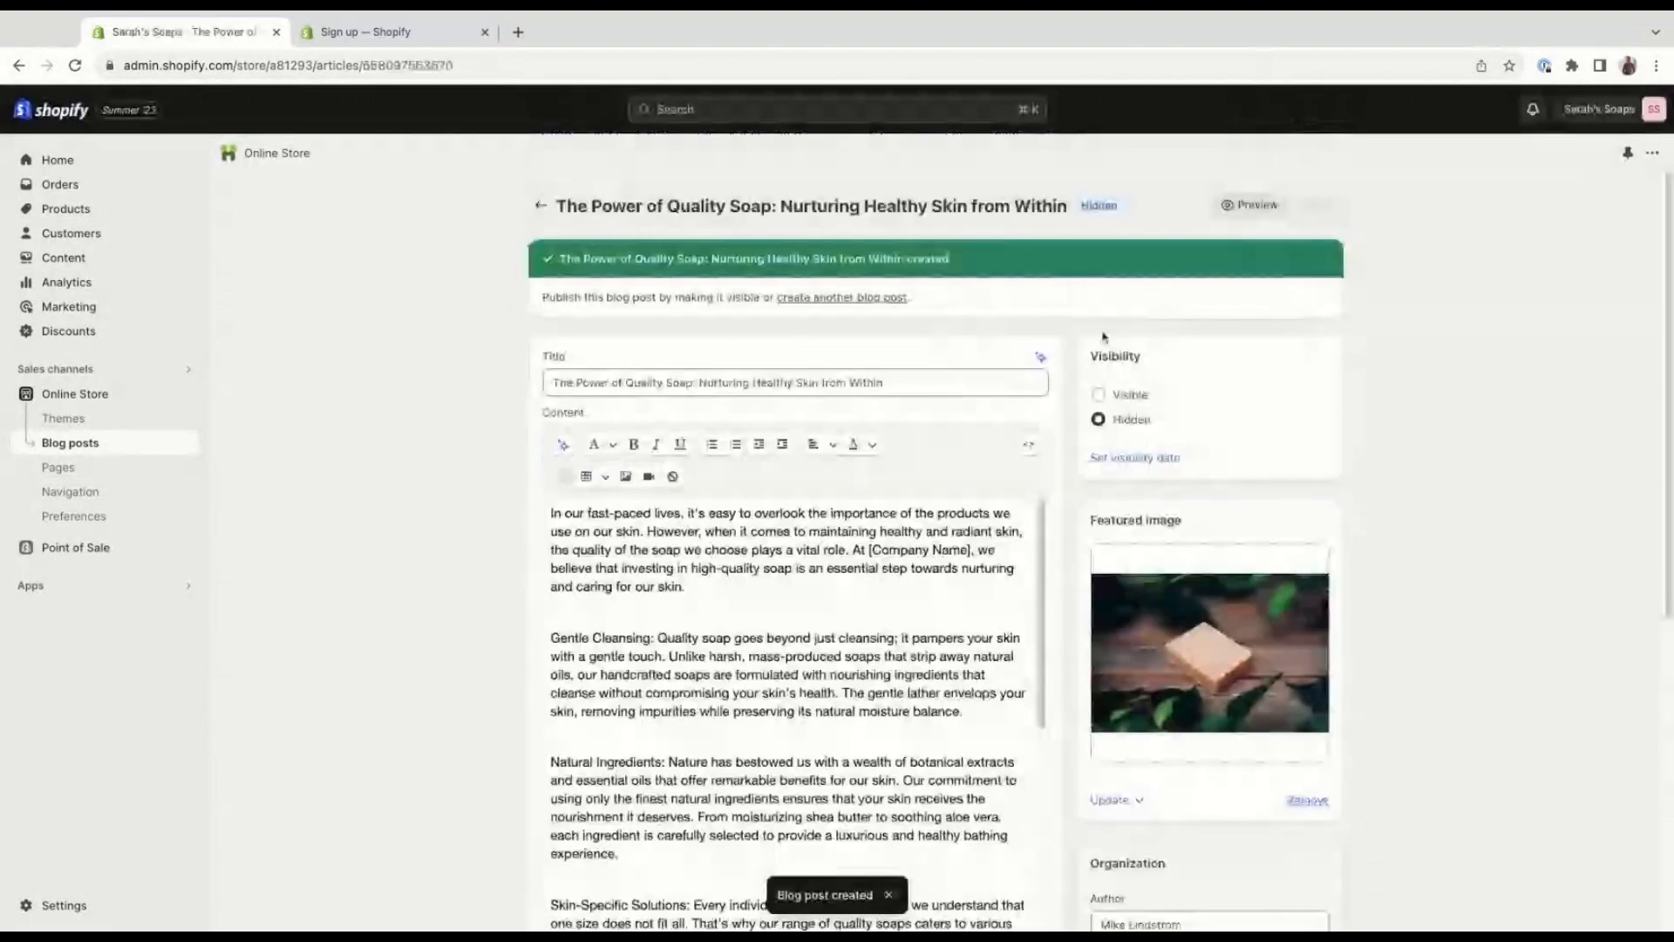
click(173, 454)
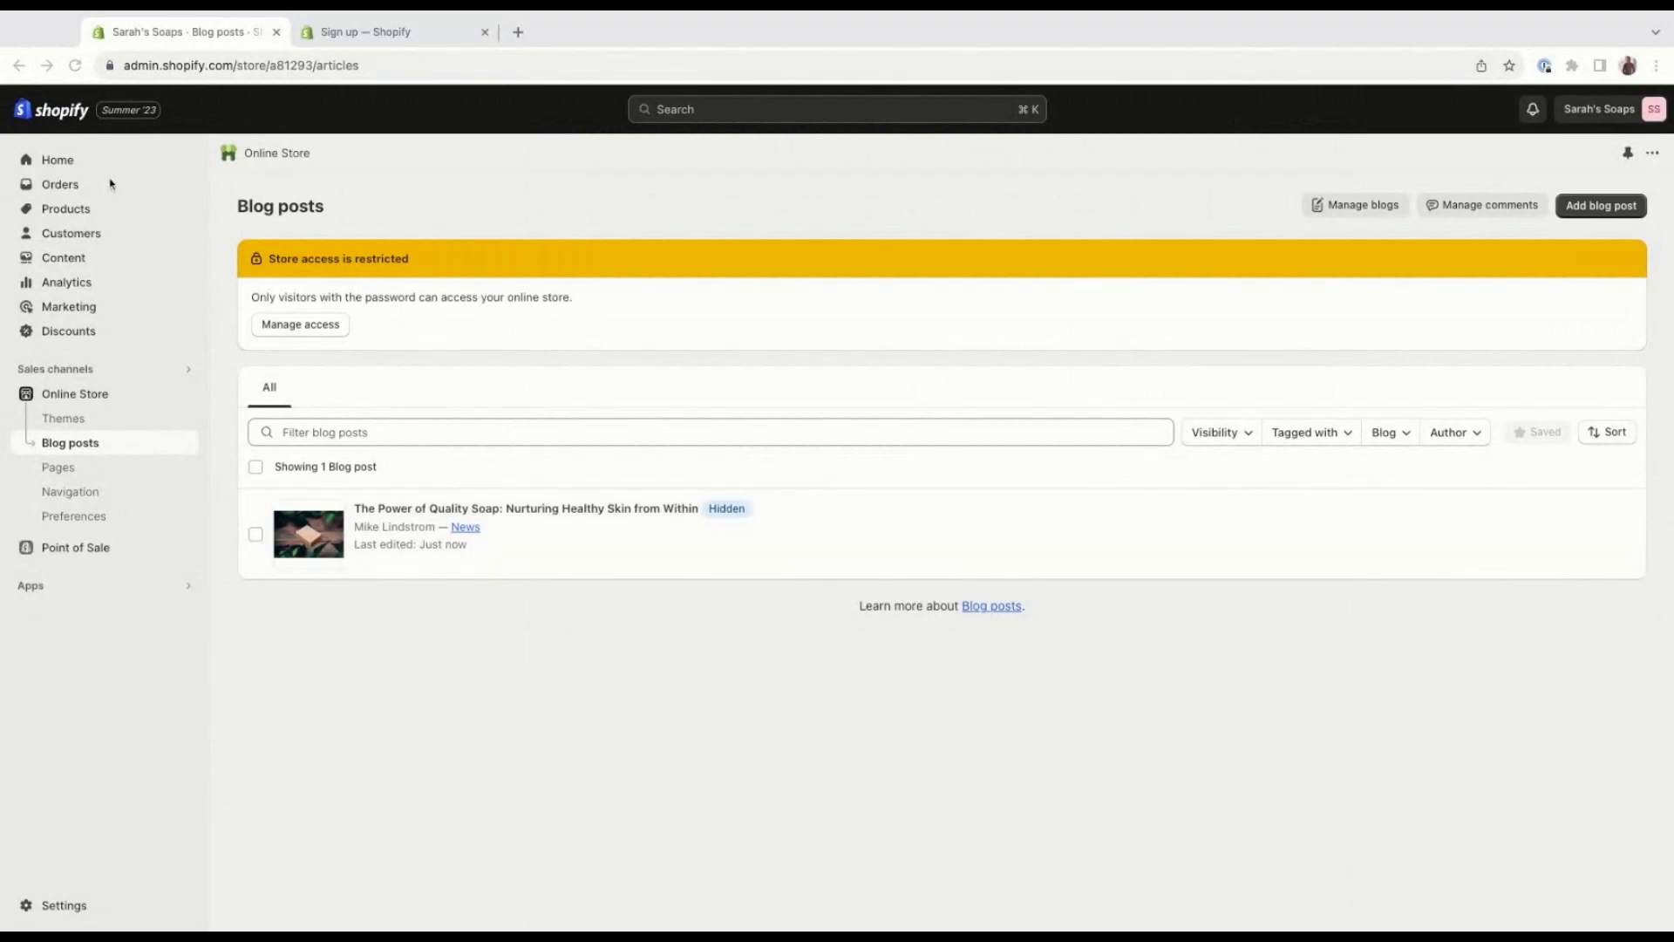
Open the Main menu for editing in the online store's navigation settings.
click(56, 161)
click(57, 163)
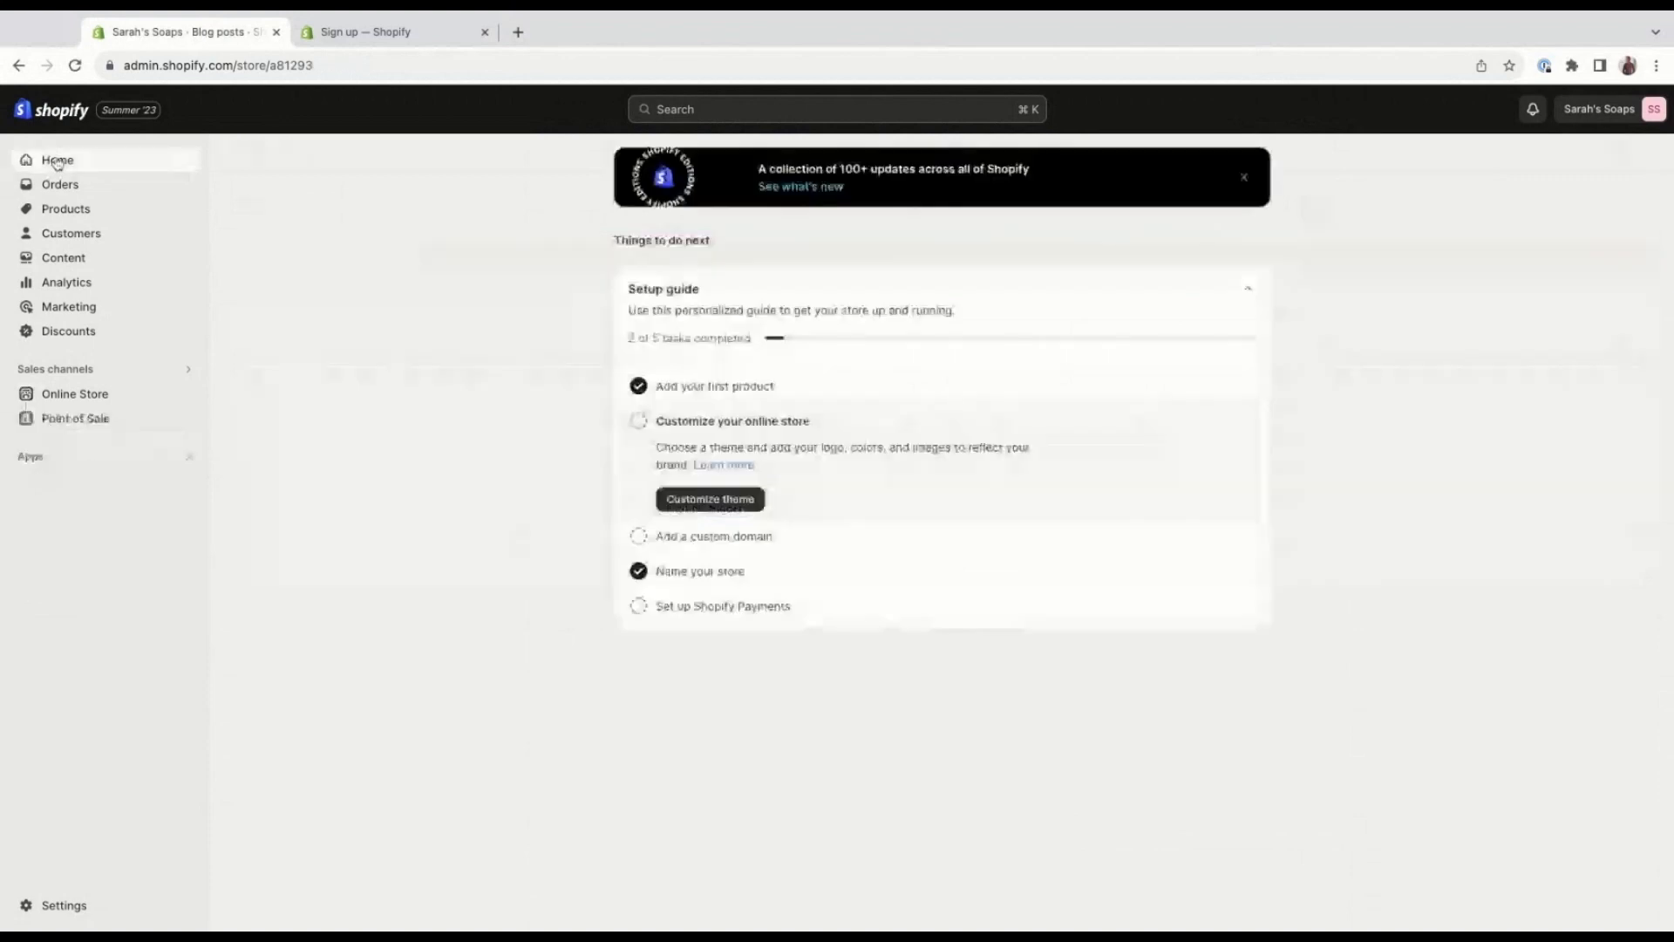
click(149, 397)
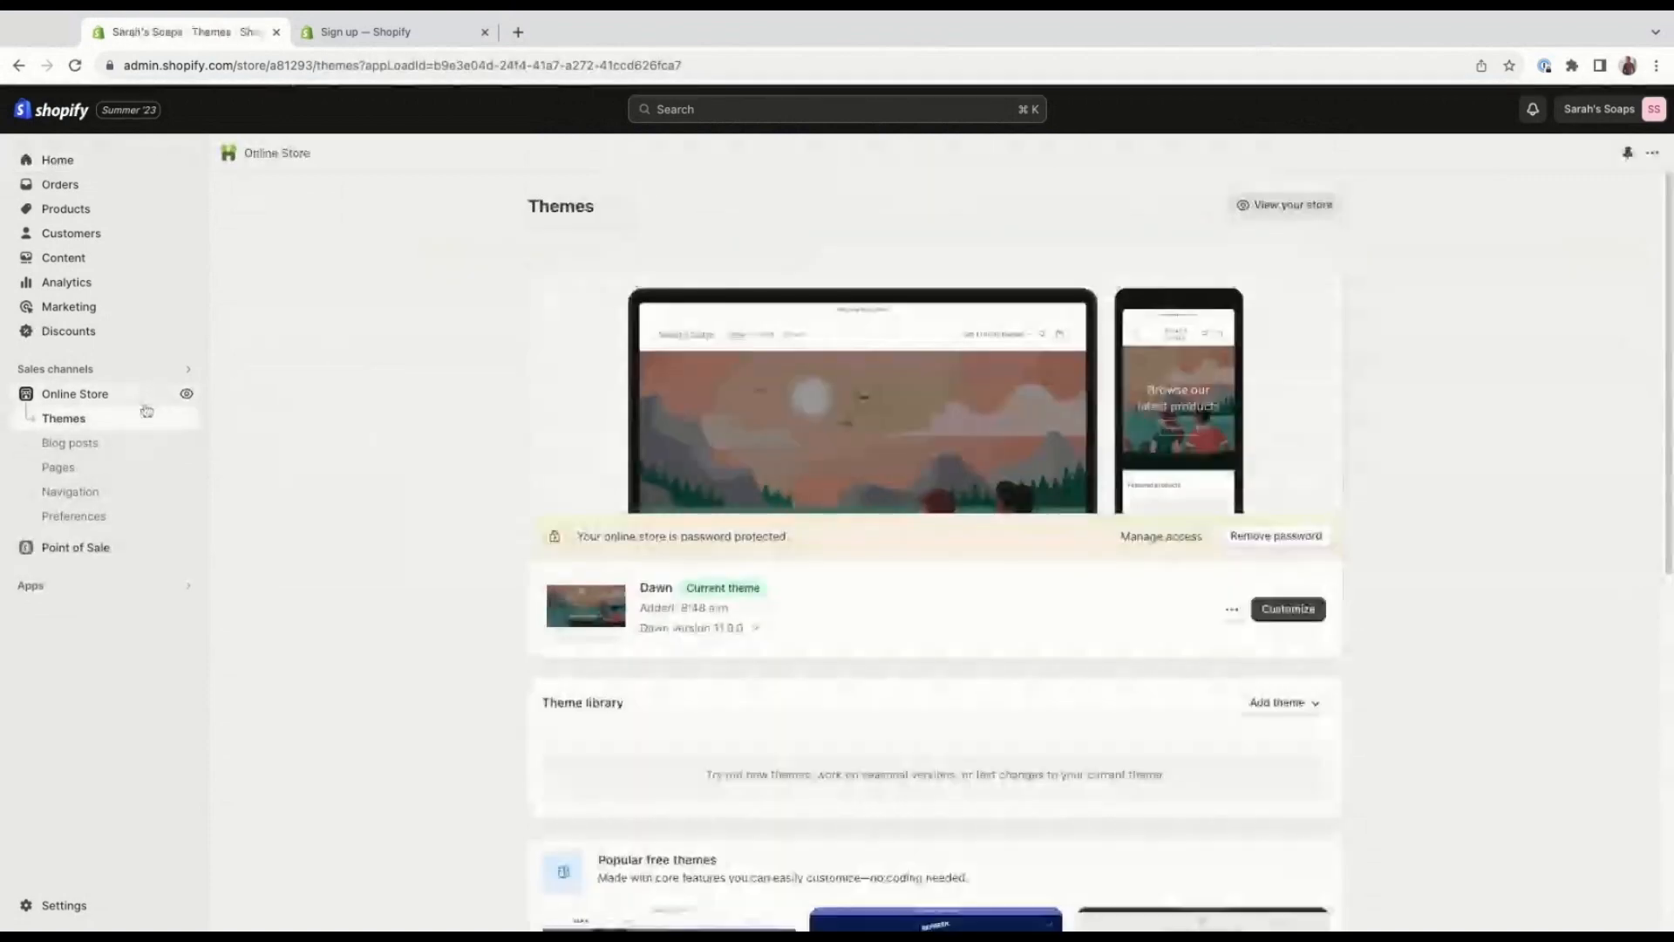
click(144, 491)
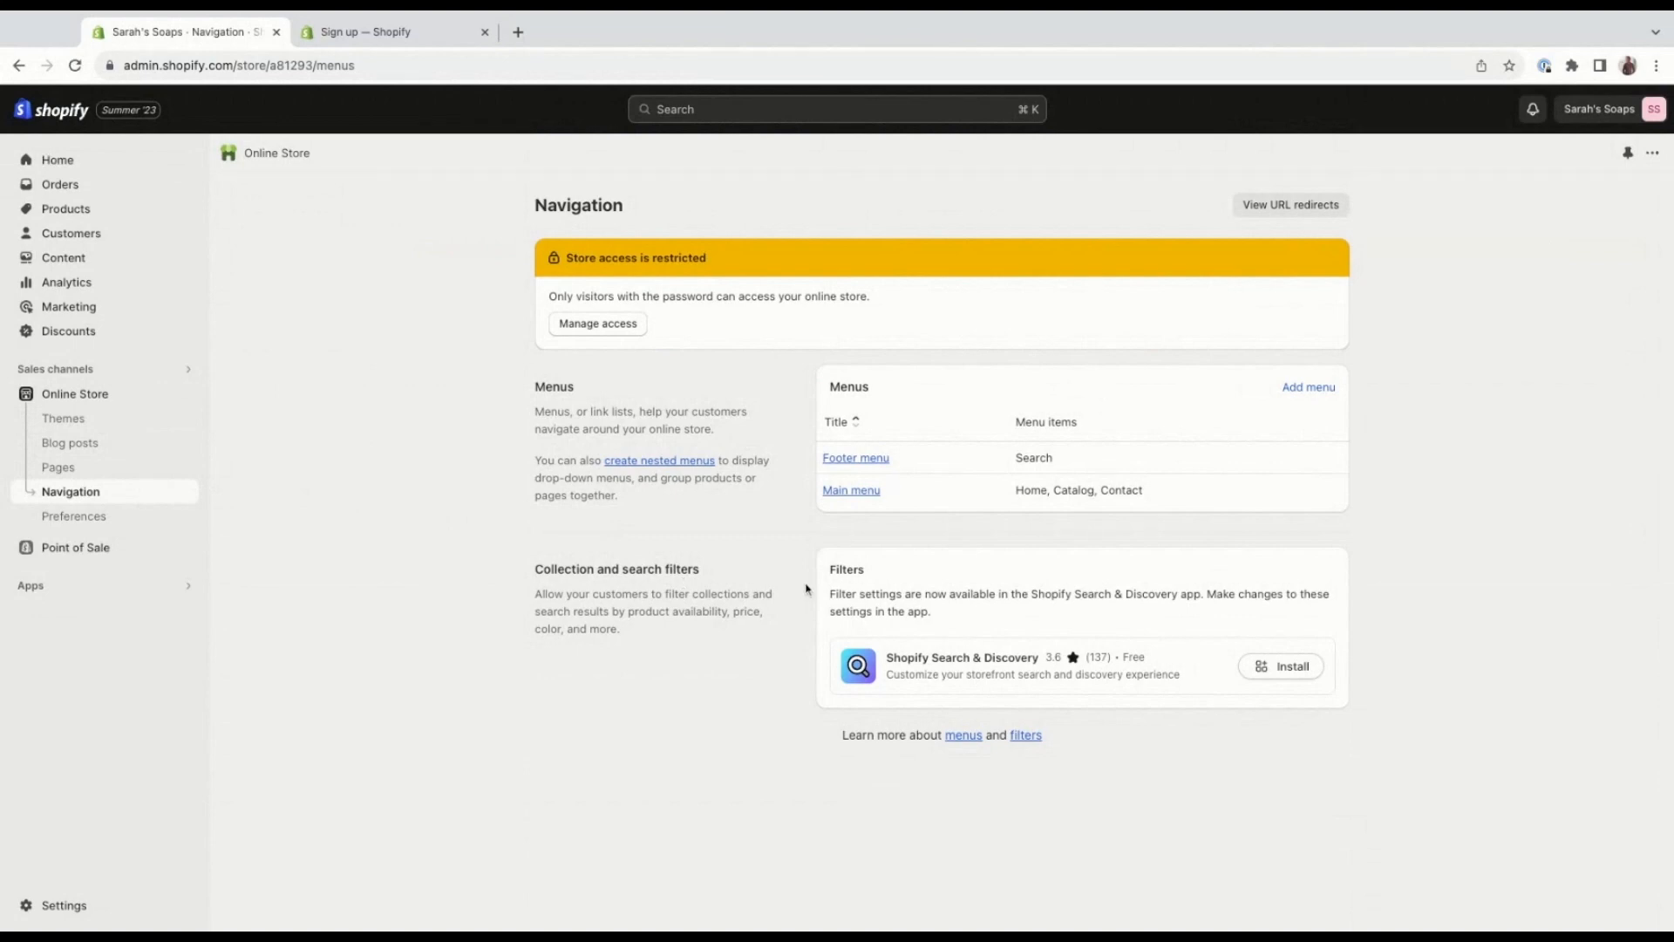
click(871, 492)
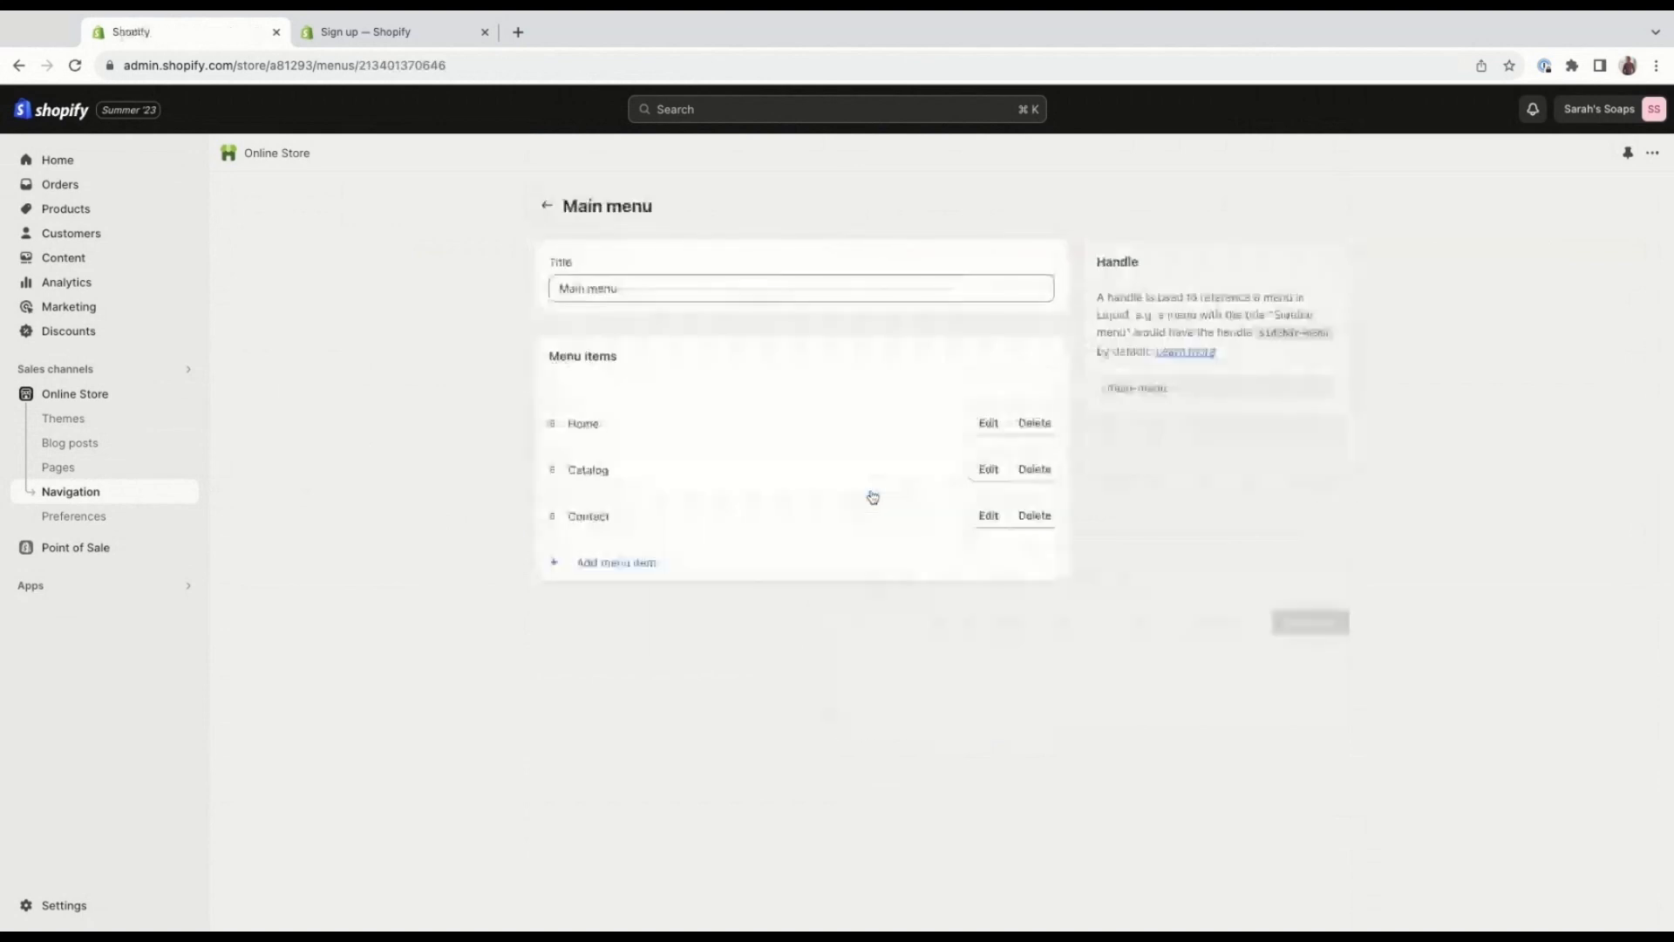
Add an "About us" item linked to the About Us page to the Main menu and save the menu.
click(689, 571)
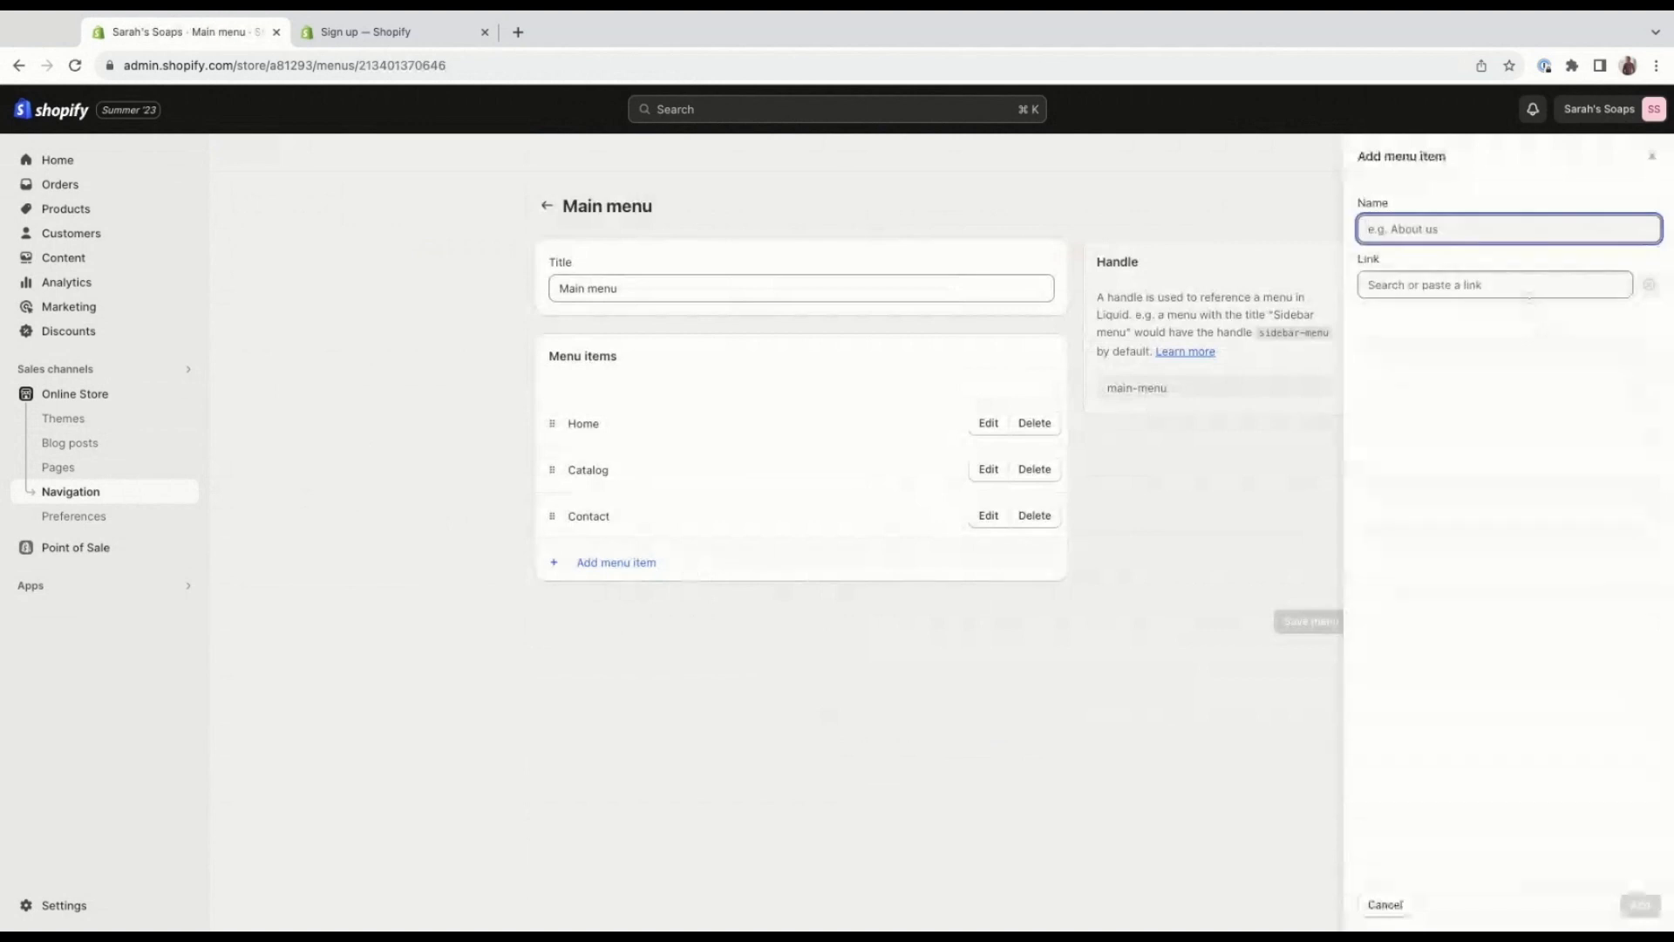
text(About)
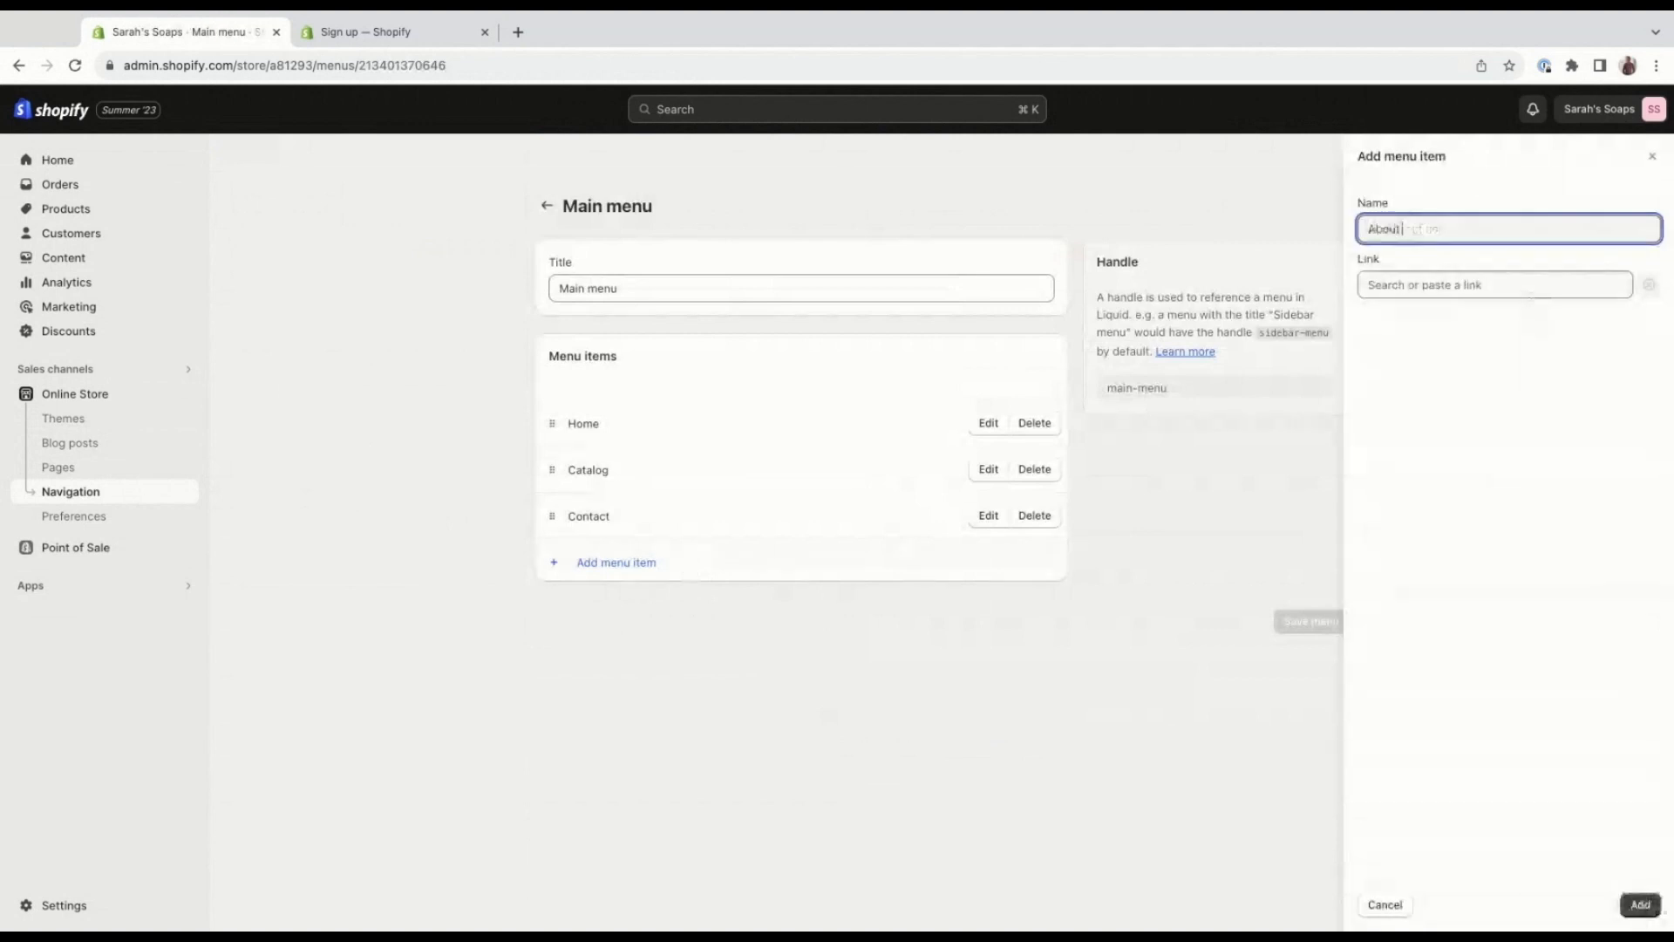
text( us)
click(1471, 292)
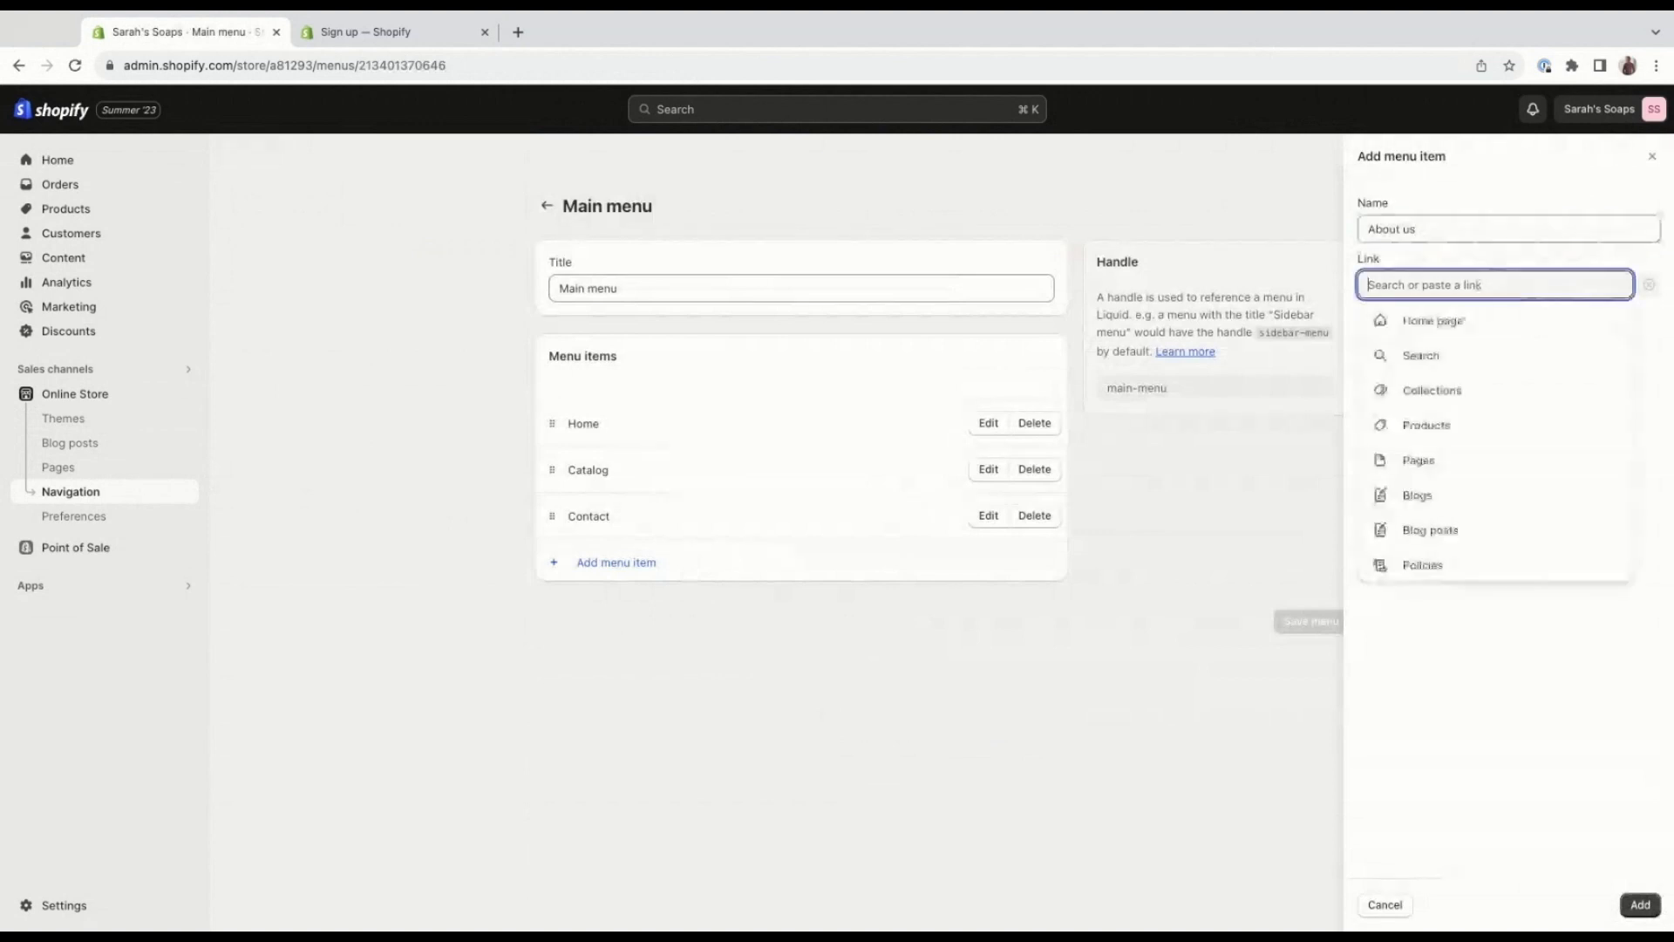
click(1464, 464)
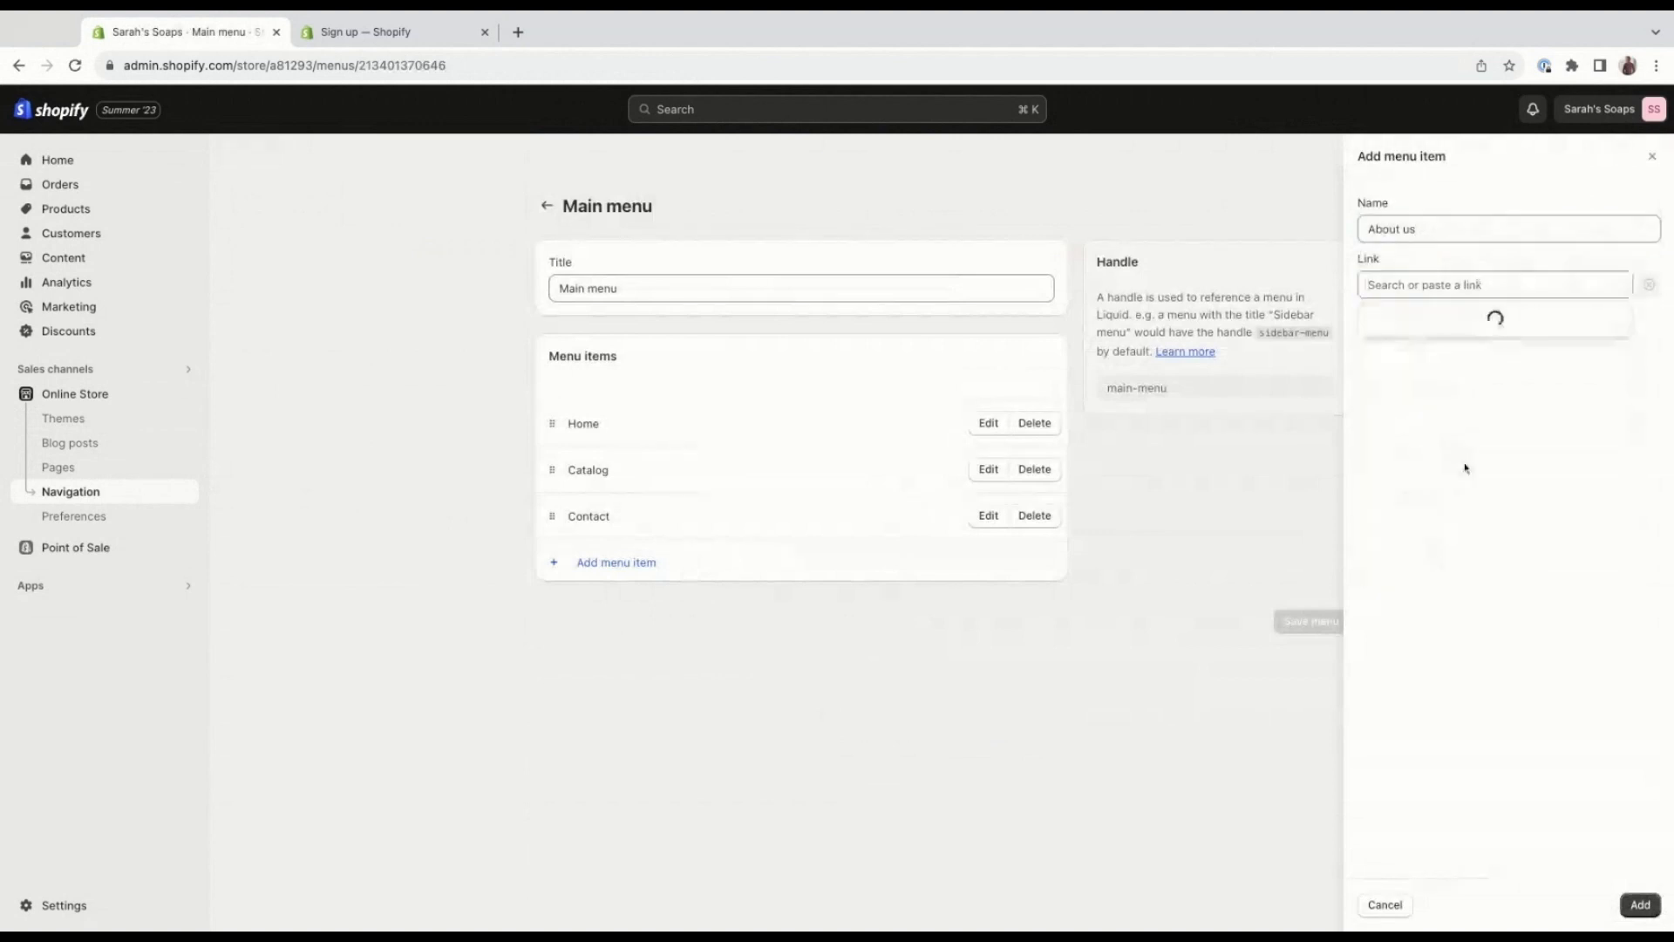
click(1450, 360)
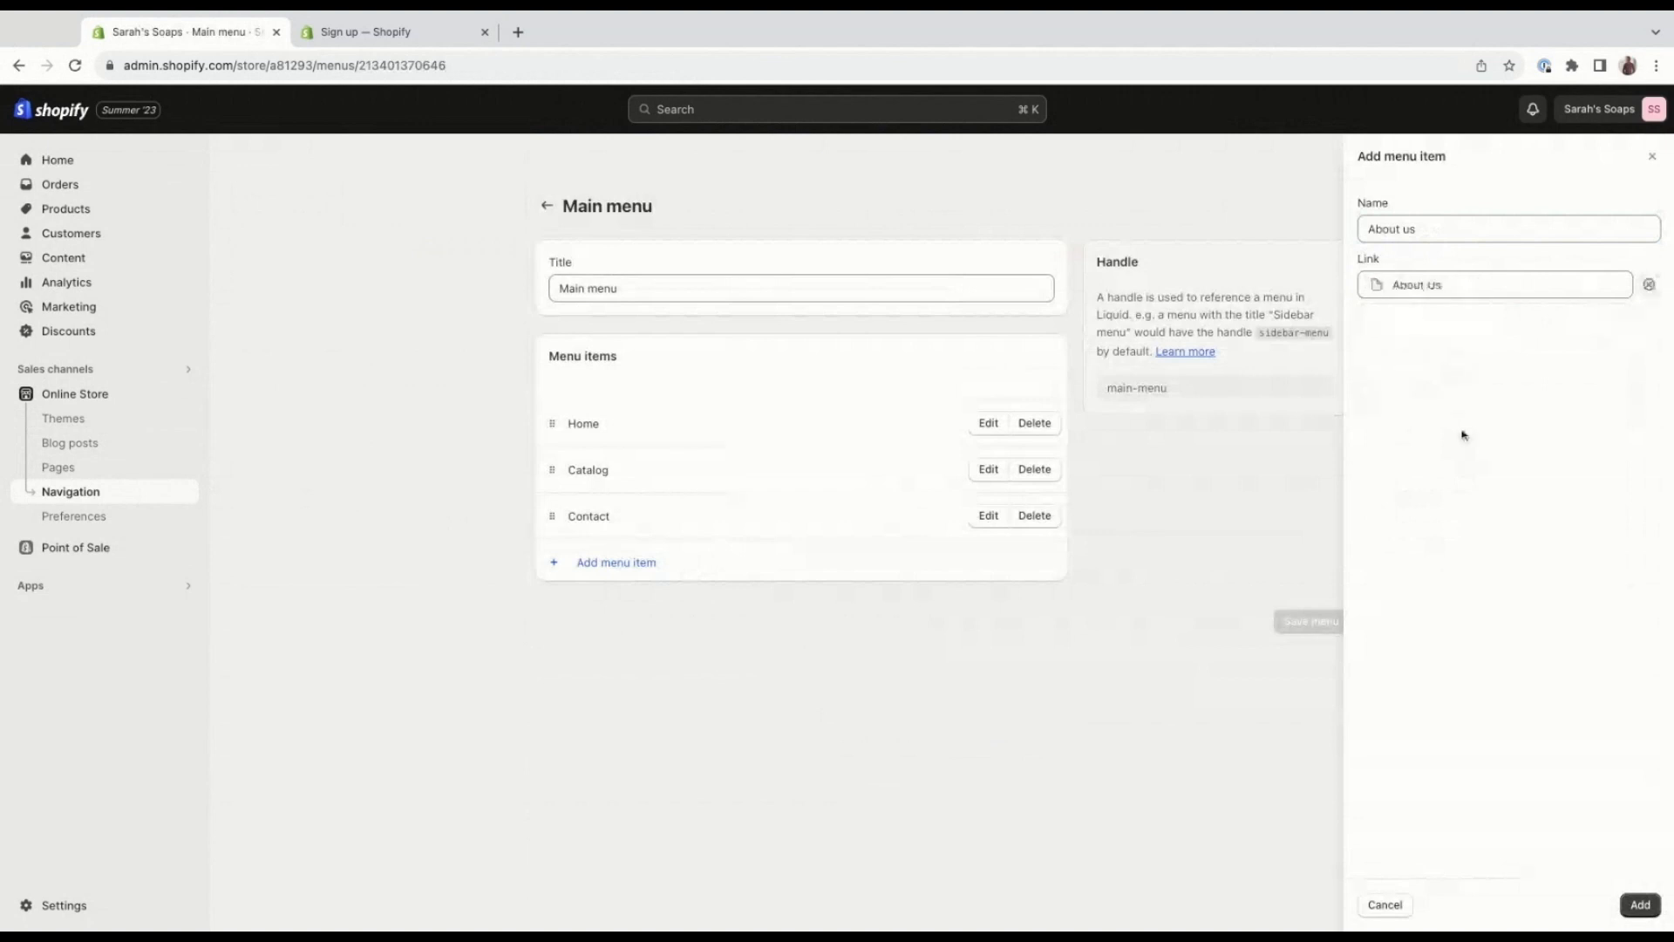
click(1633, 909)
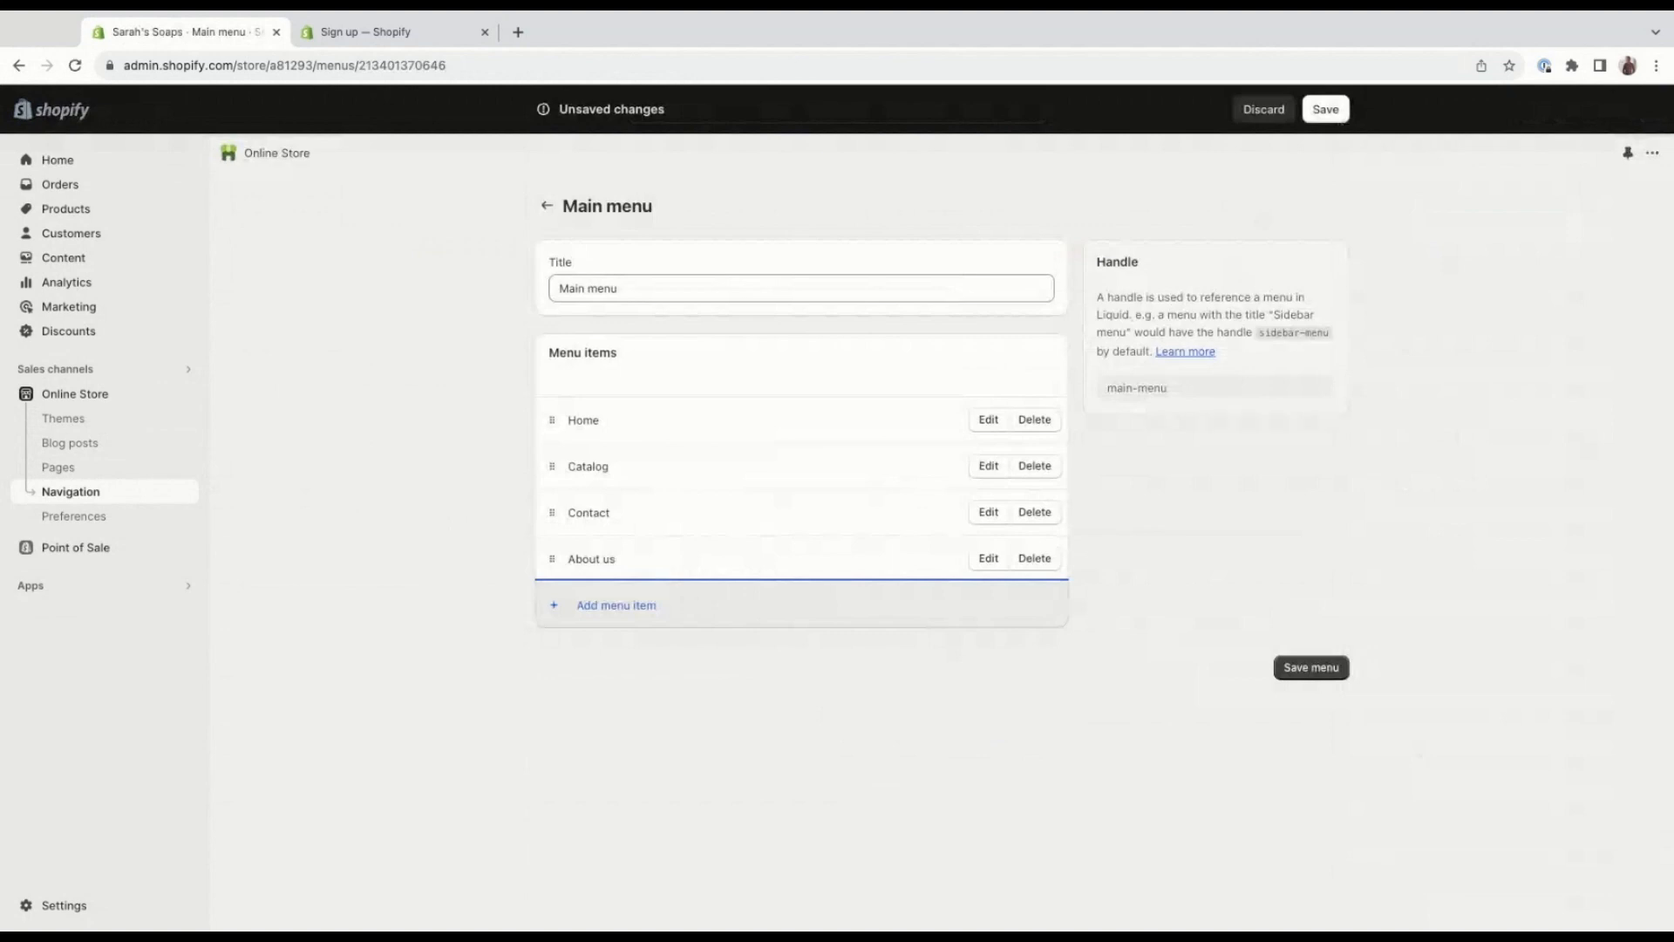
click(1311, 667)
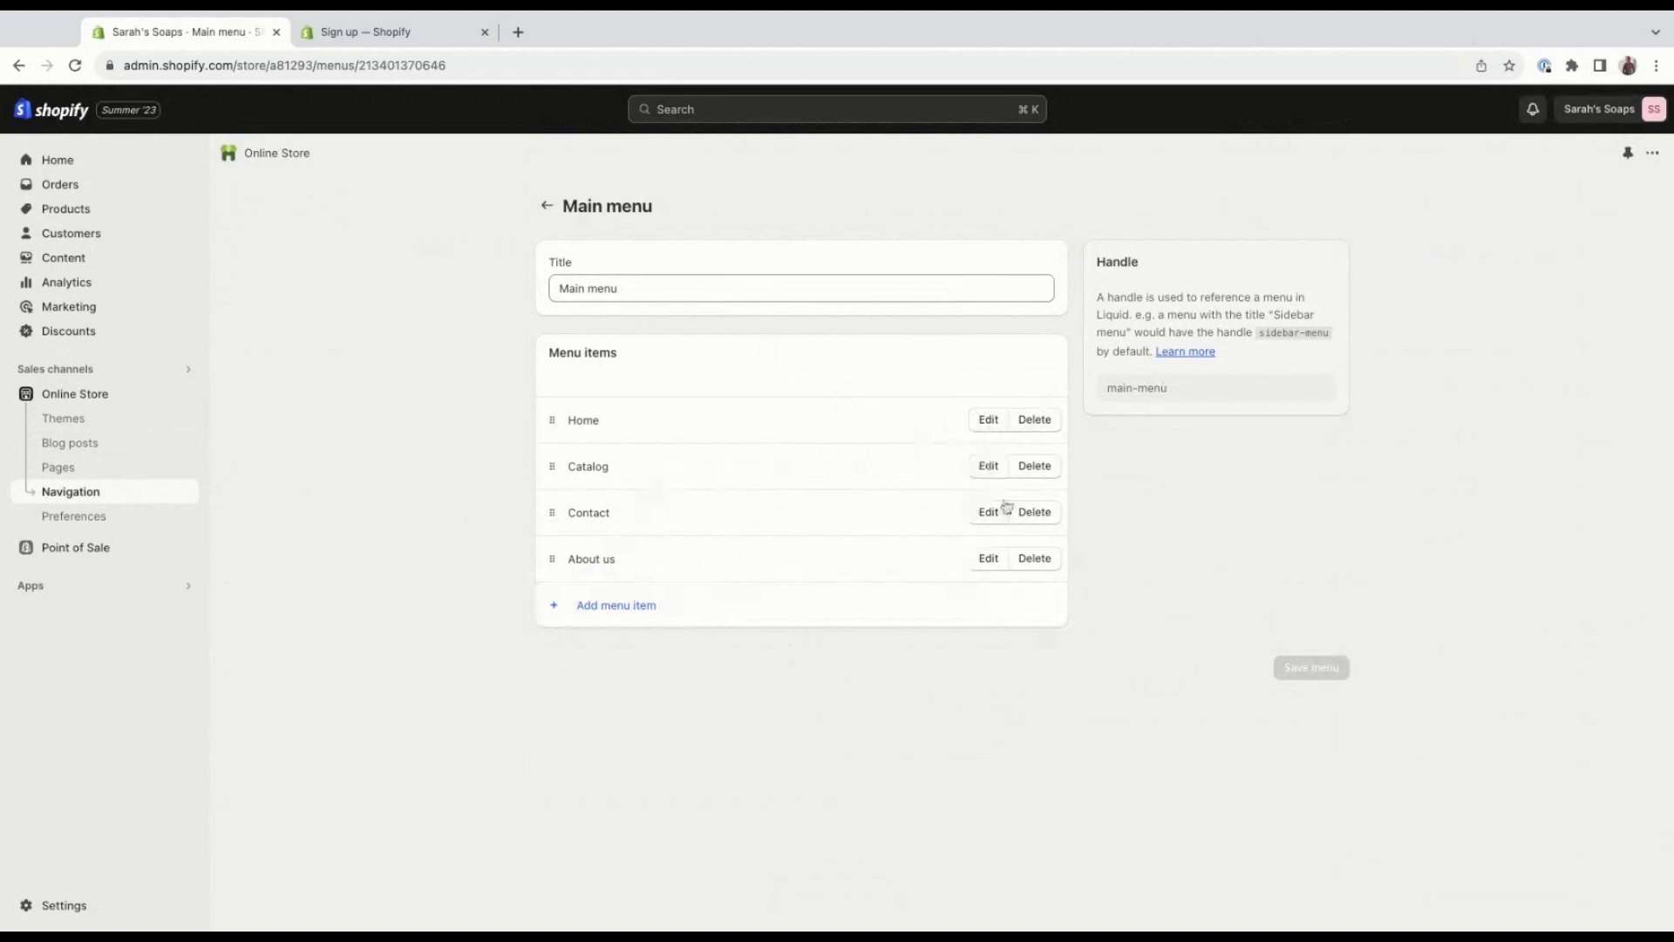
Check the Home menu item's name and link, leaving its settings without changes.
click(996, 429)
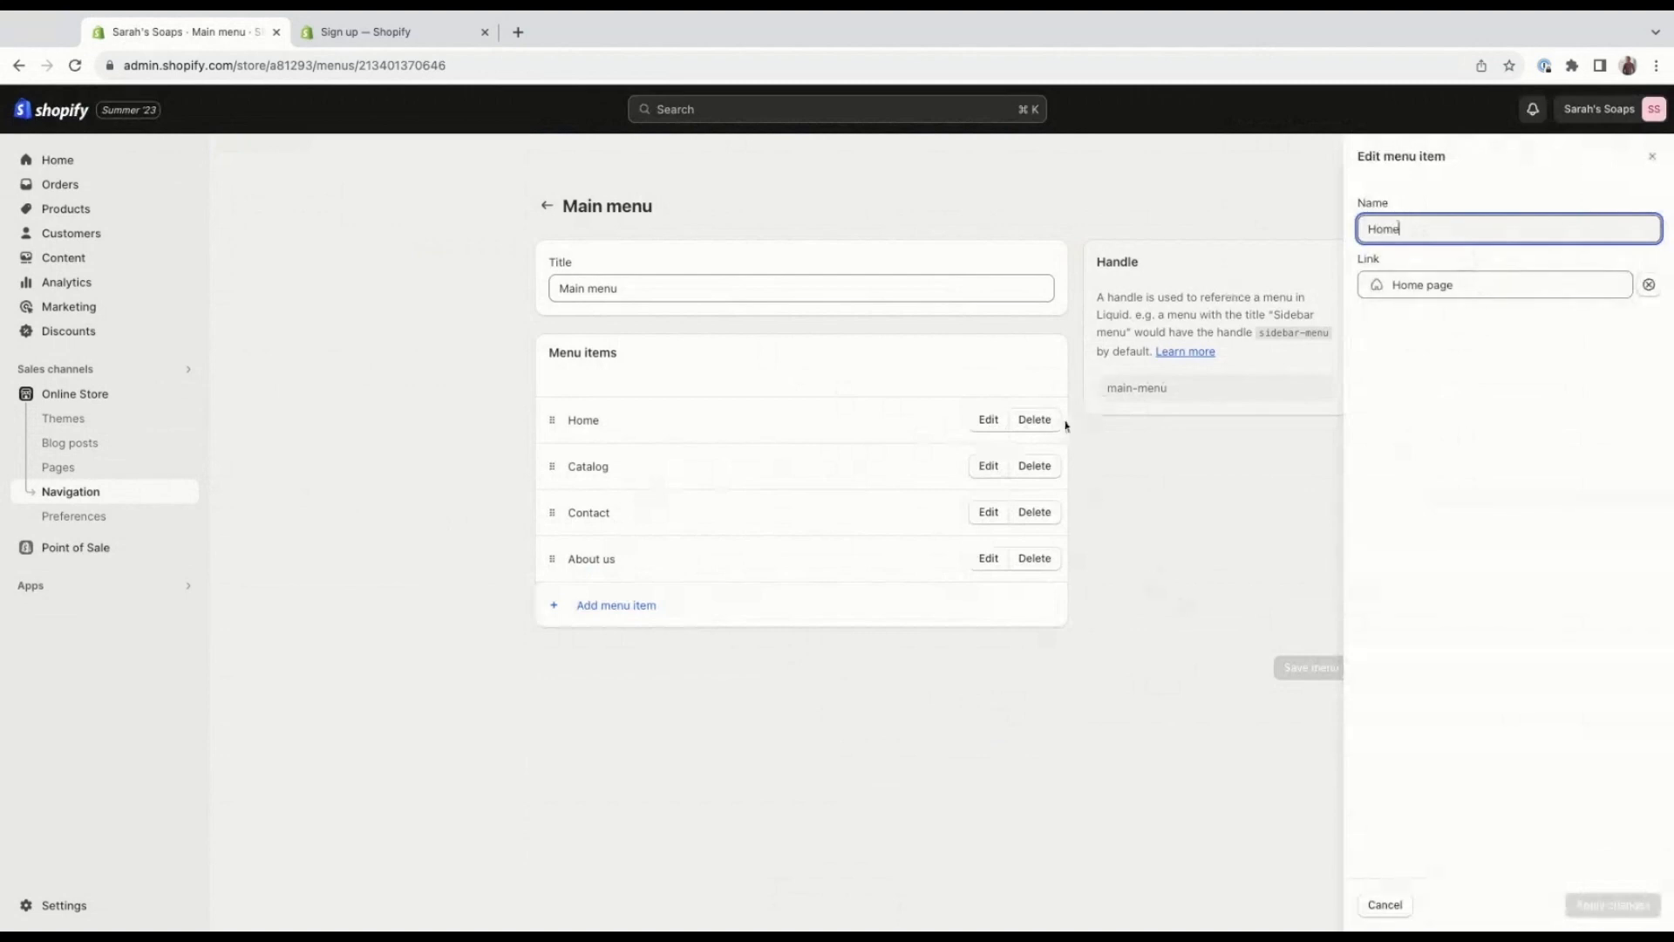
click(1293, 383)
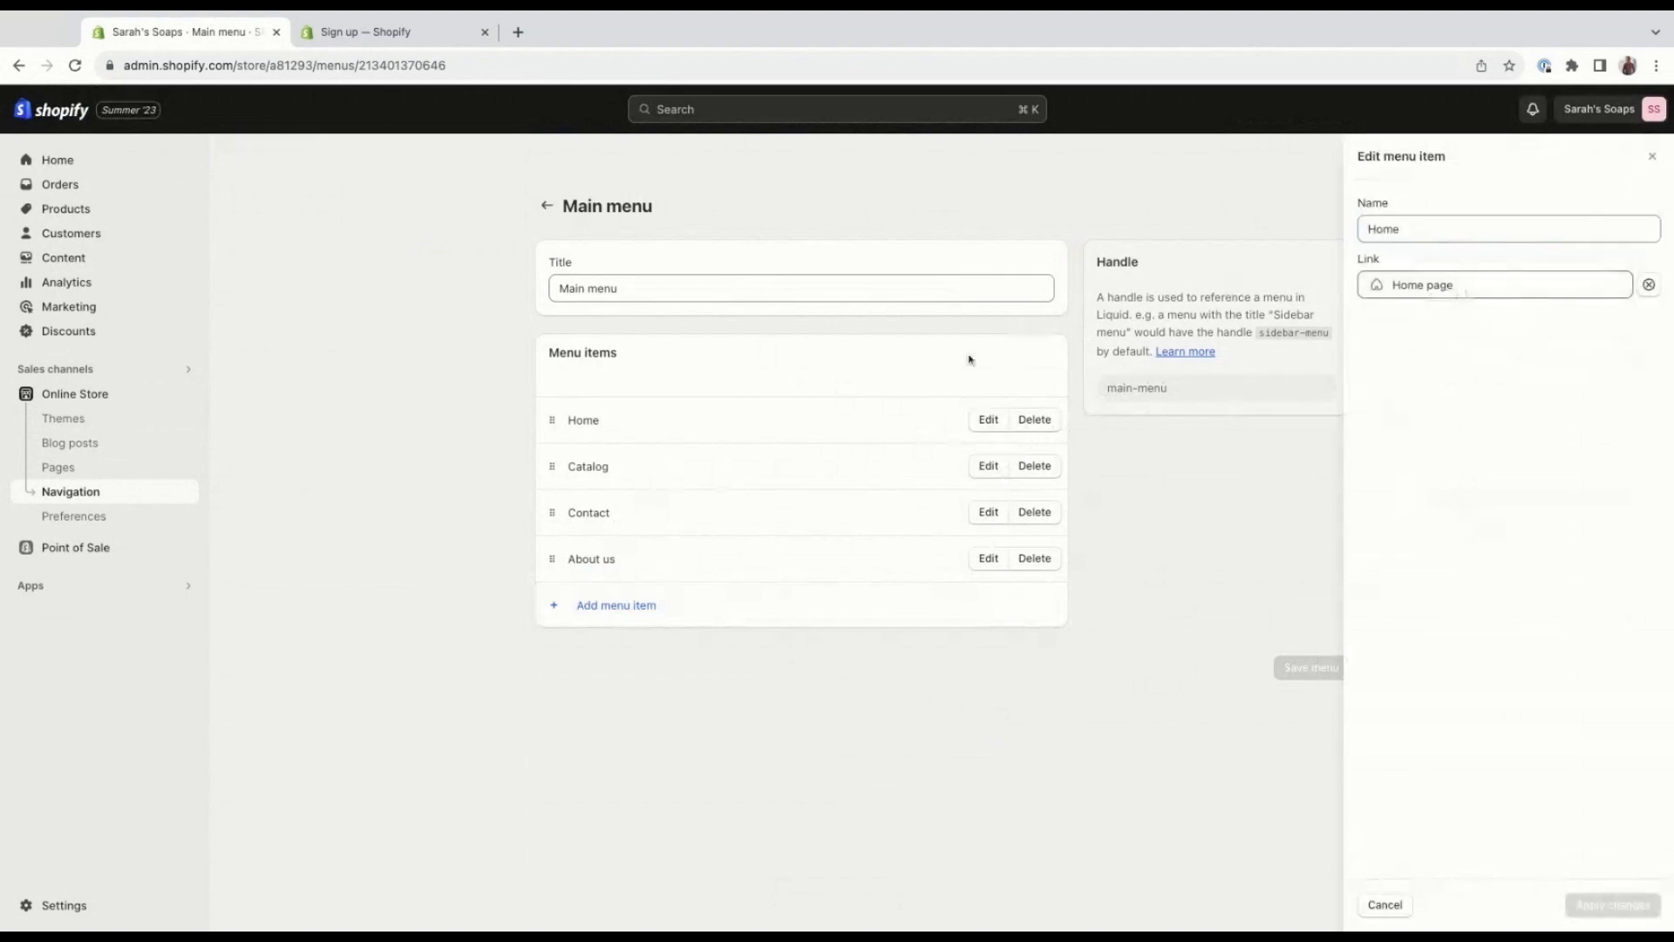
click(1396, 904)
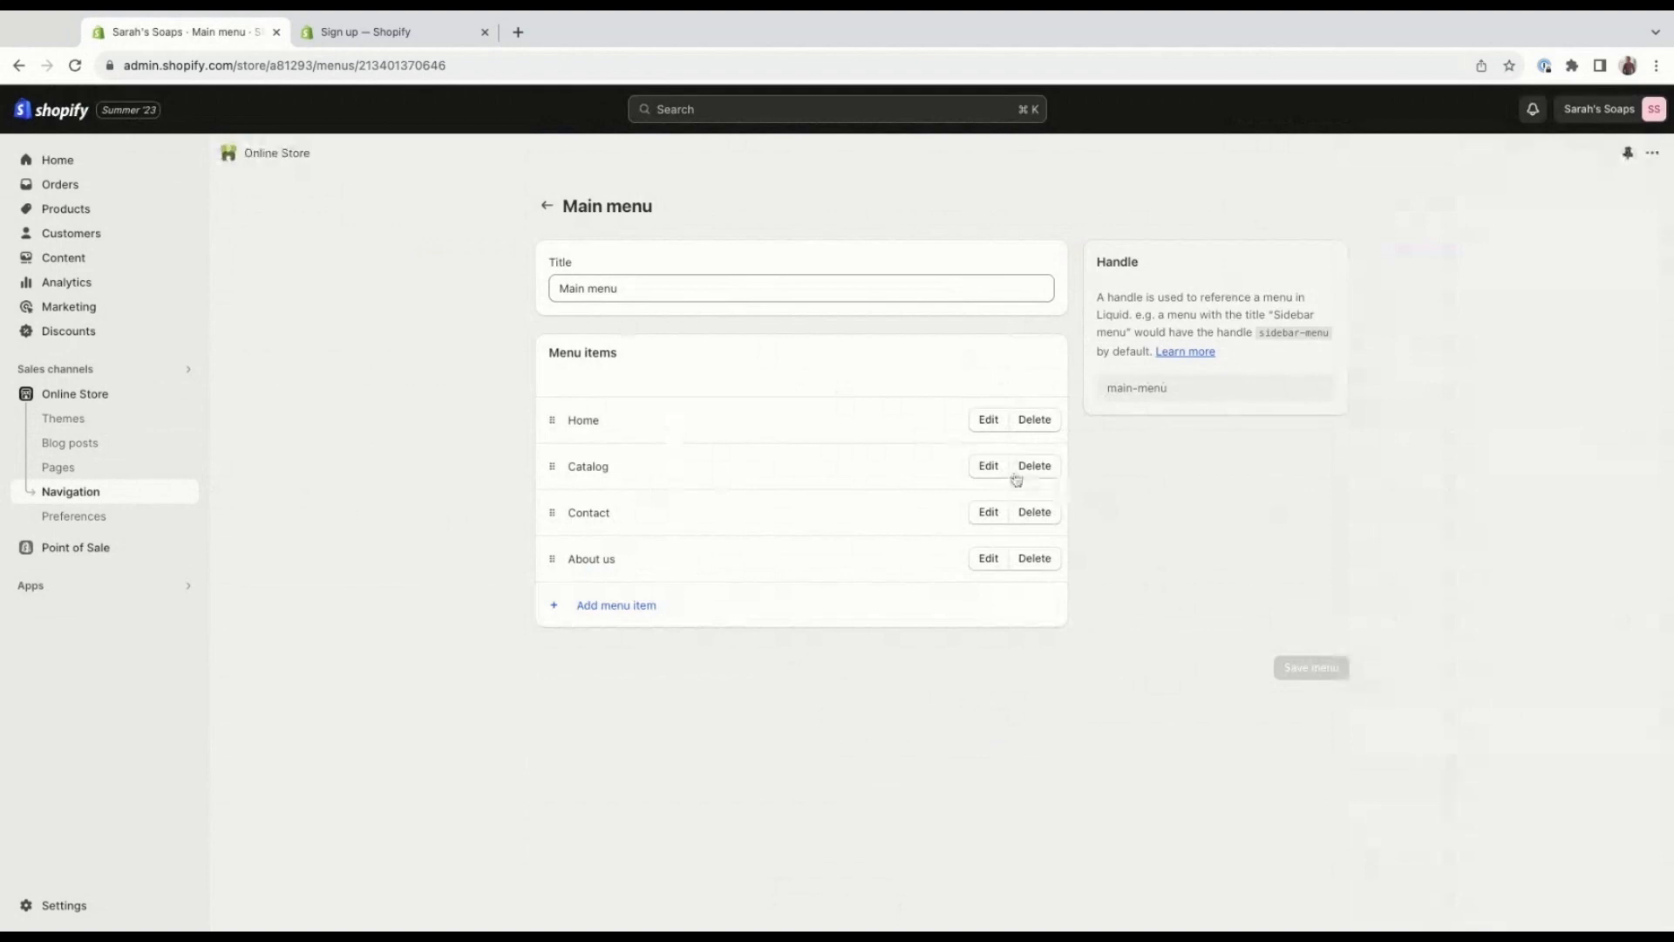
Try the placeholder link # for the Catalog menu item, then close its settings without applying it.
click(991, 468)
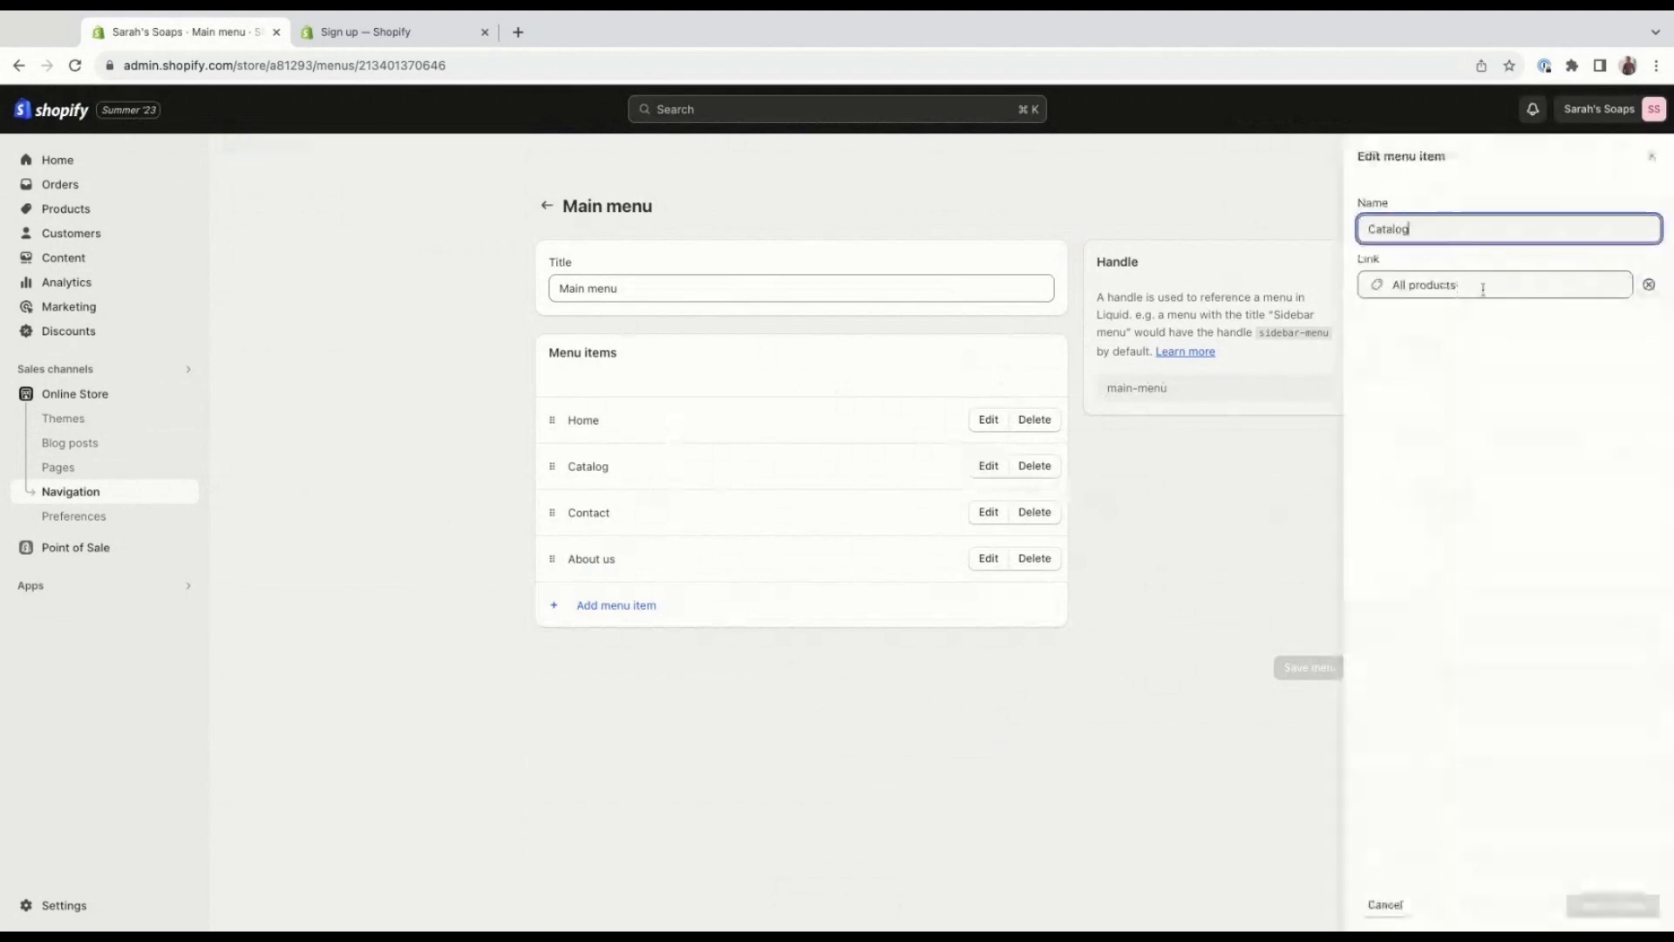
drag(1480, 286, 1373, 275)
text(#)
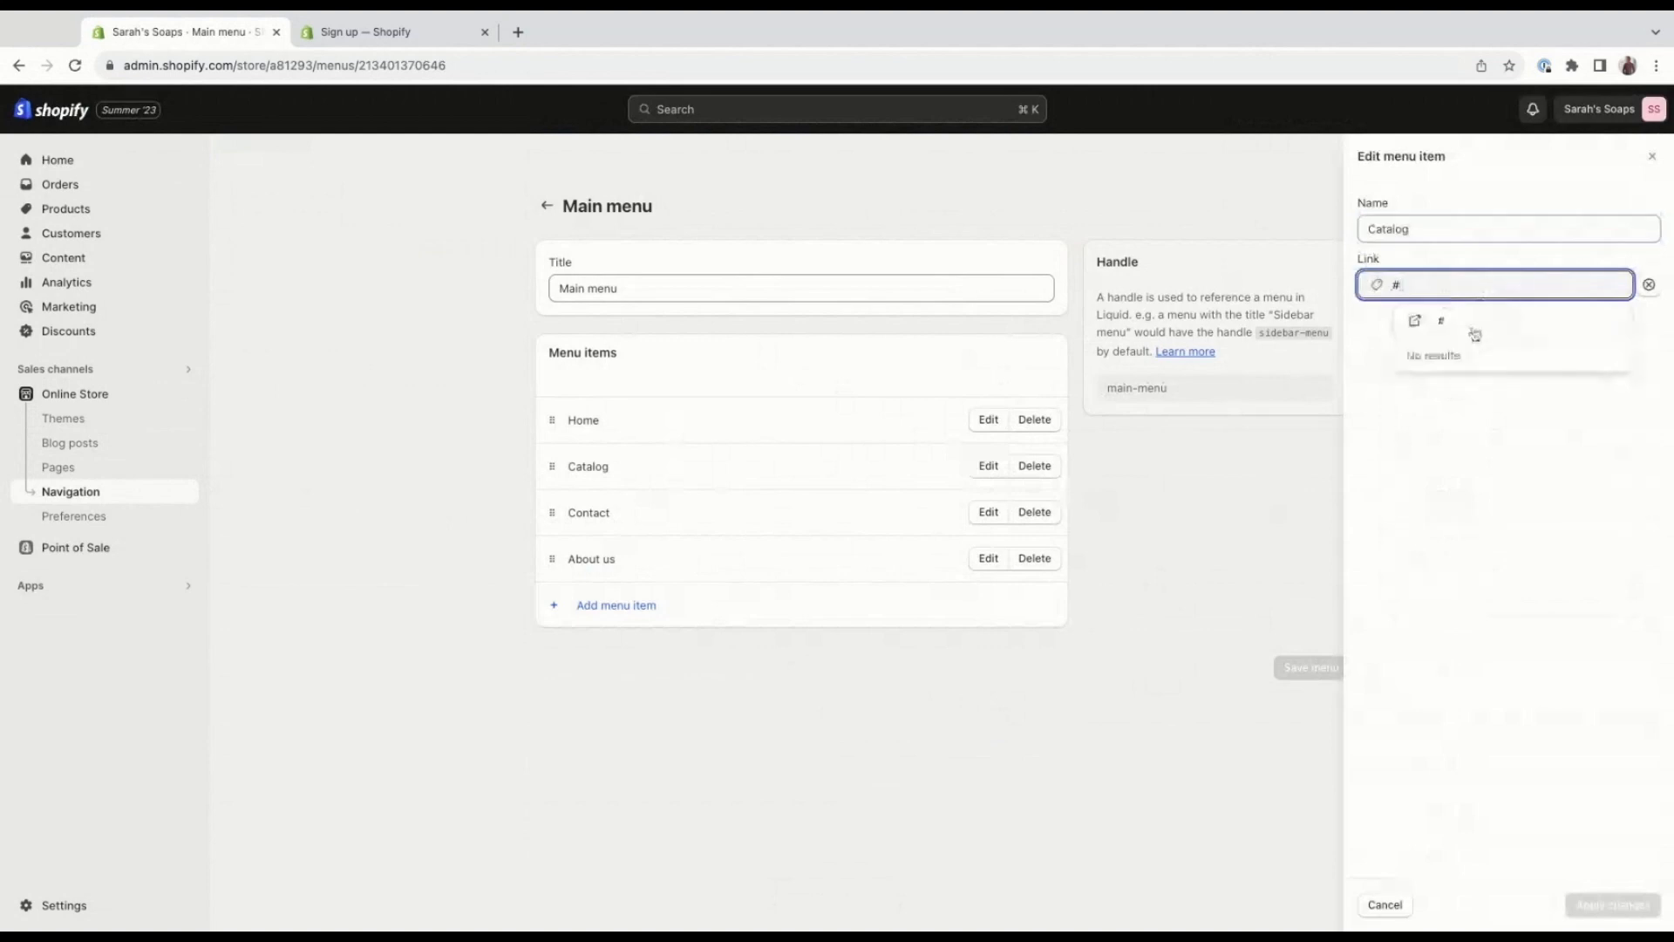
click(1478, 326)
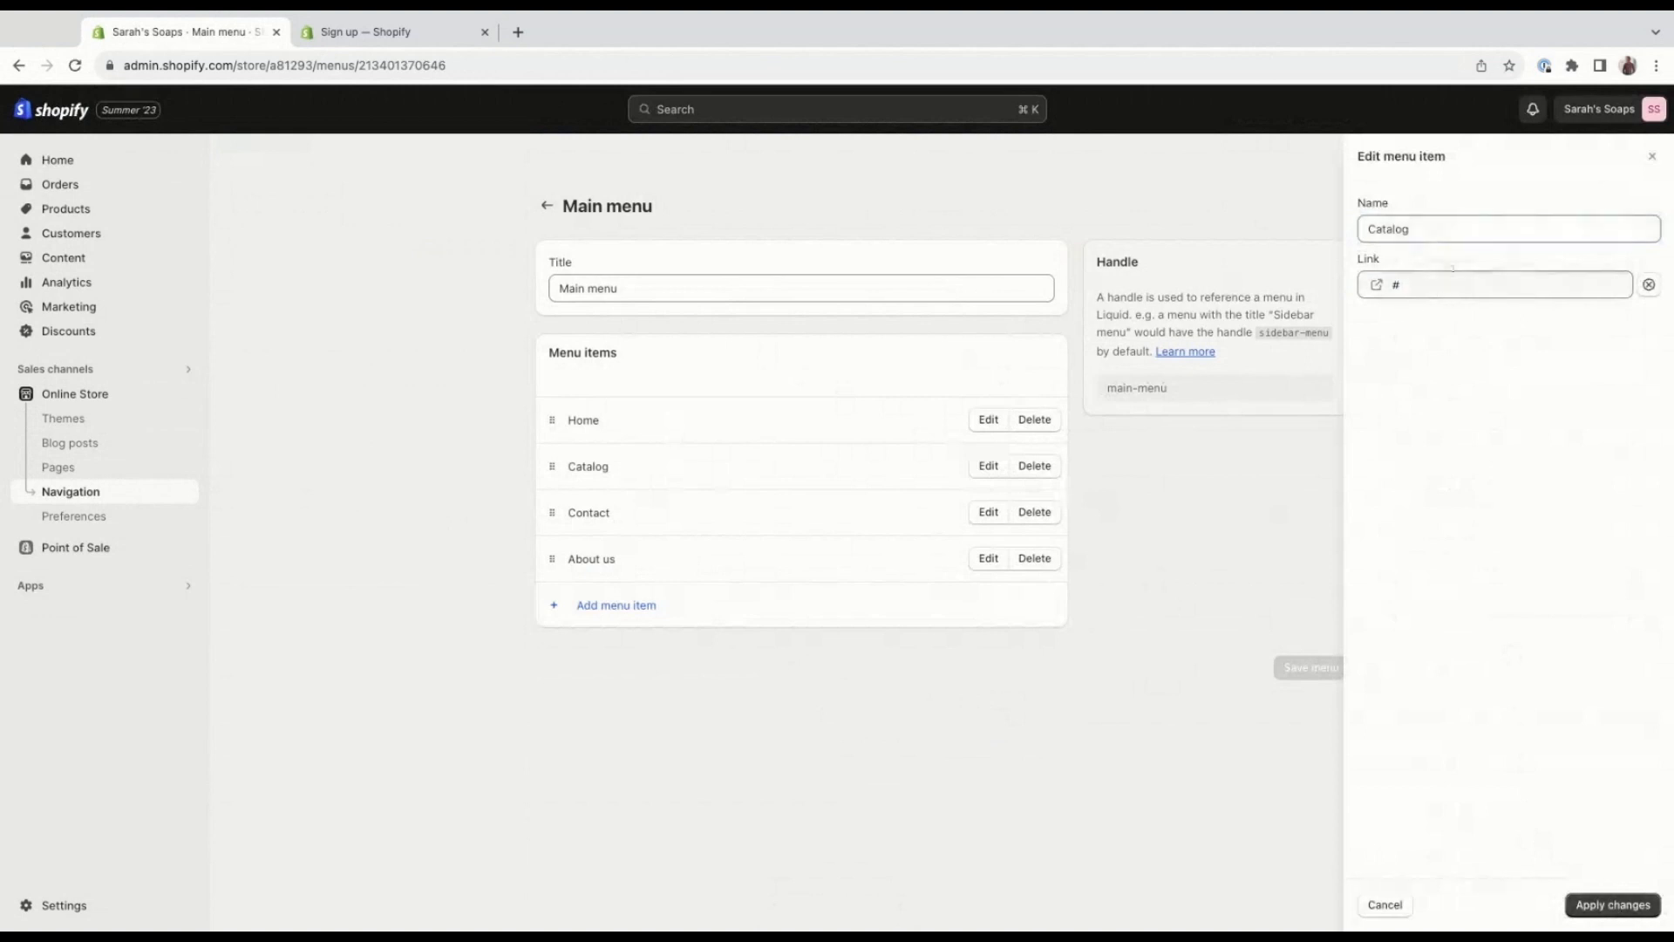
click(1652, 156)
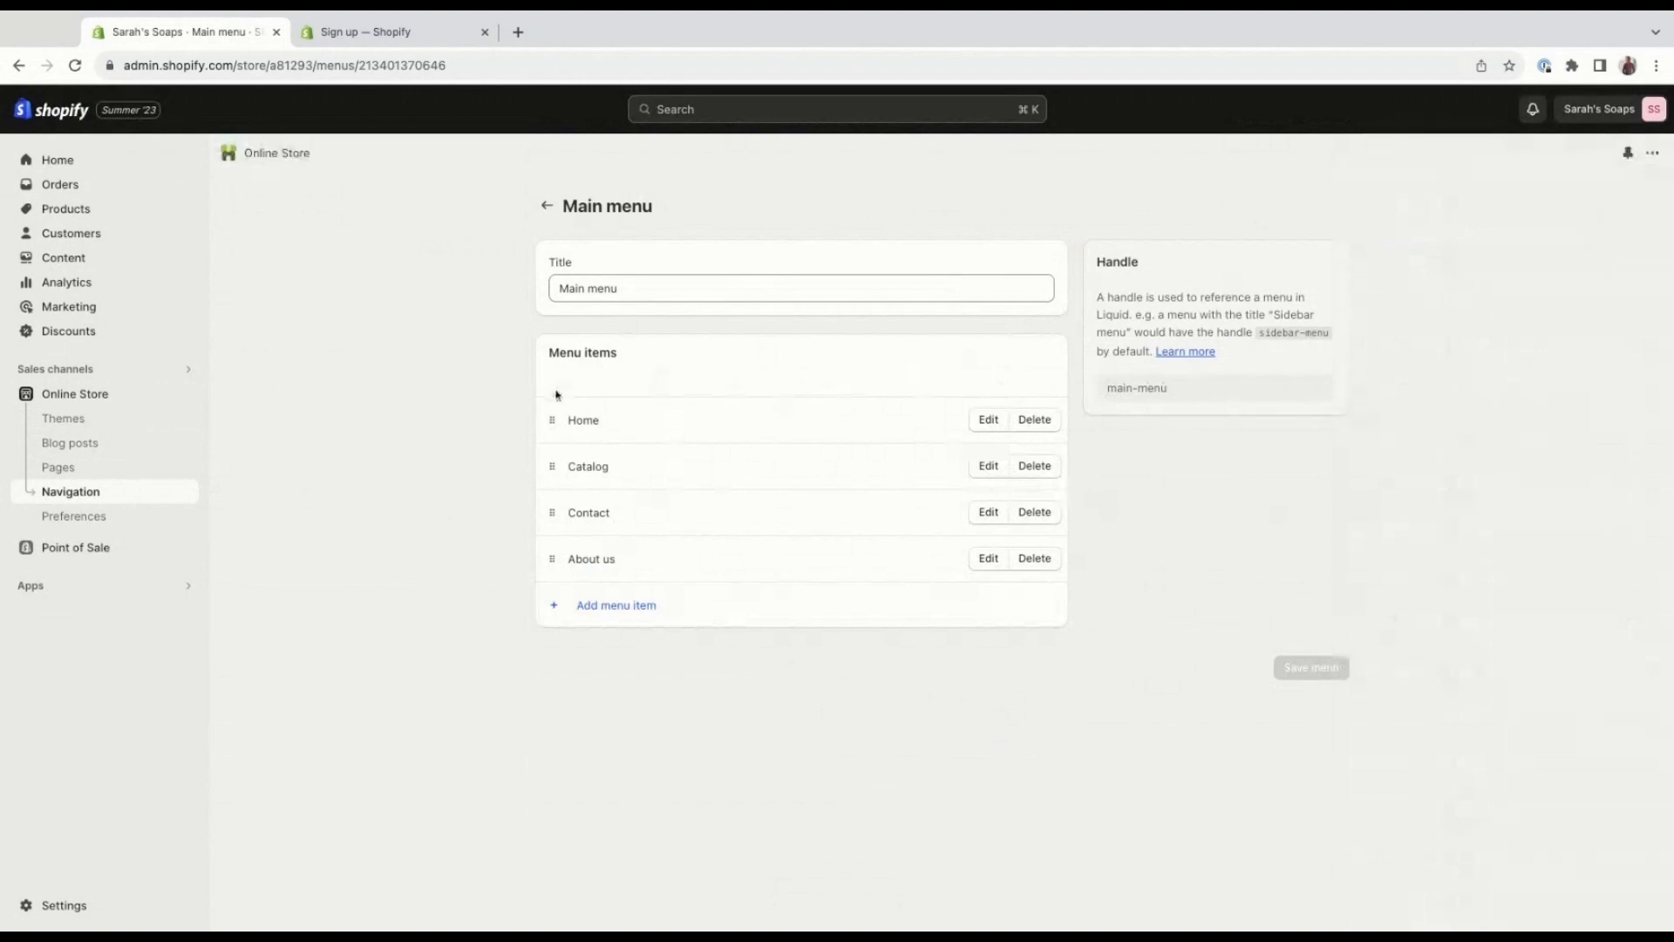
Reorder the menu items to Contact, Catalog, About us, Home and save the menu.
drag(546, 410, 546, 419)
drag(552, 525, 550, 494)
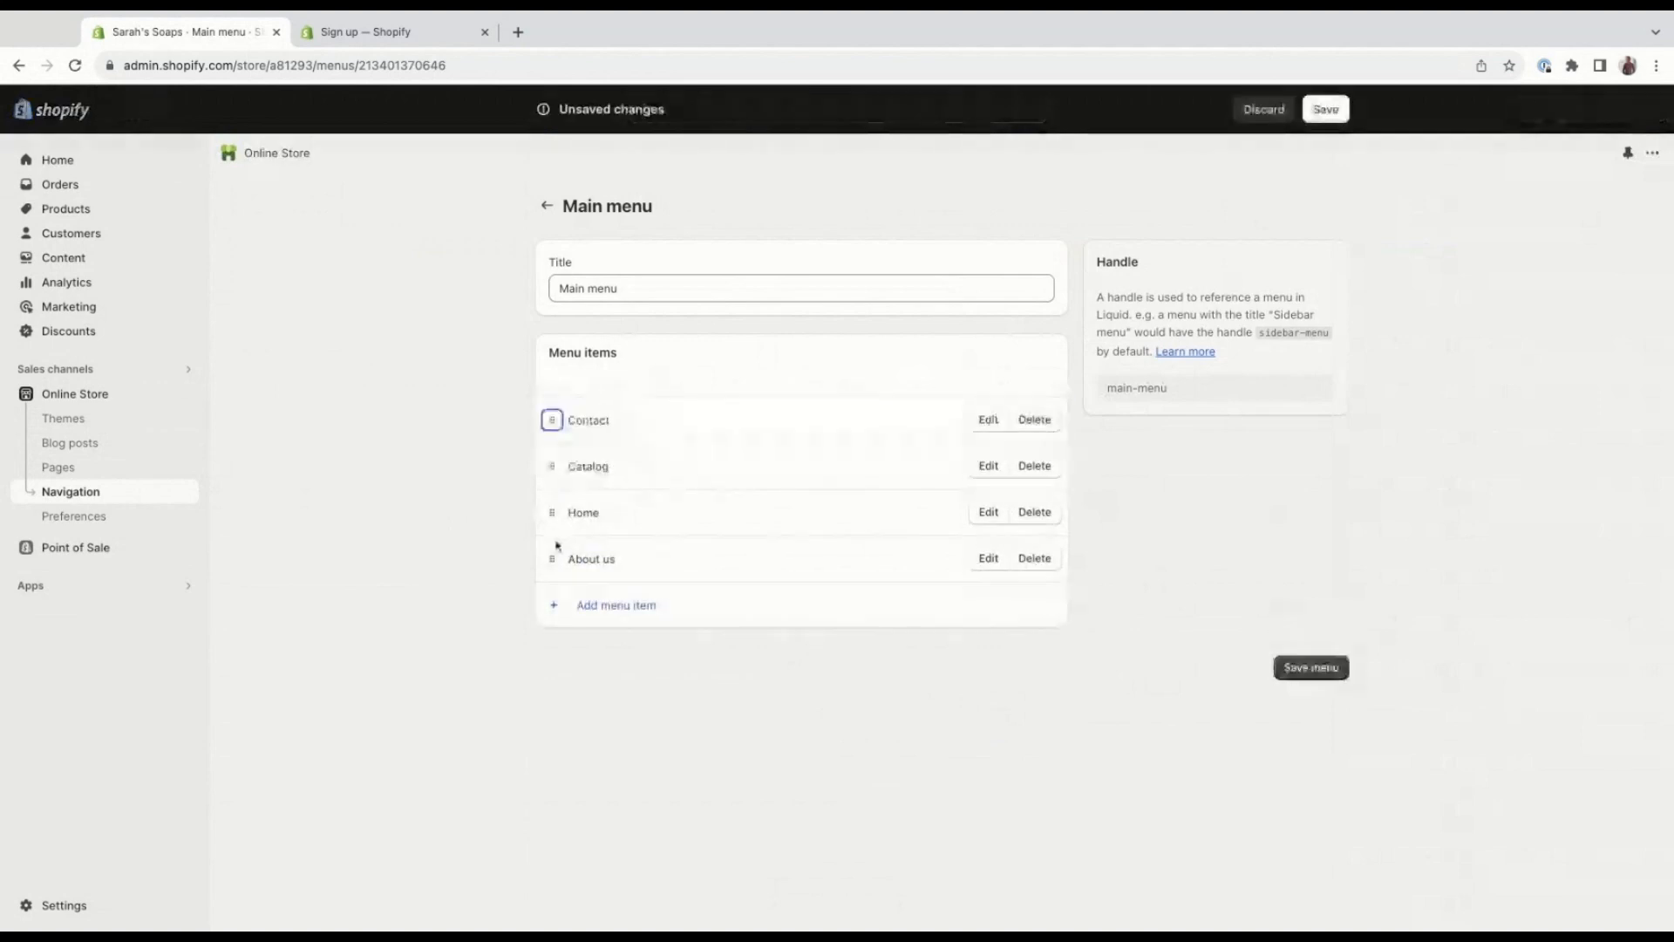
drag(550, 560, 552, 565)
drag(553, 565, 550, 529)
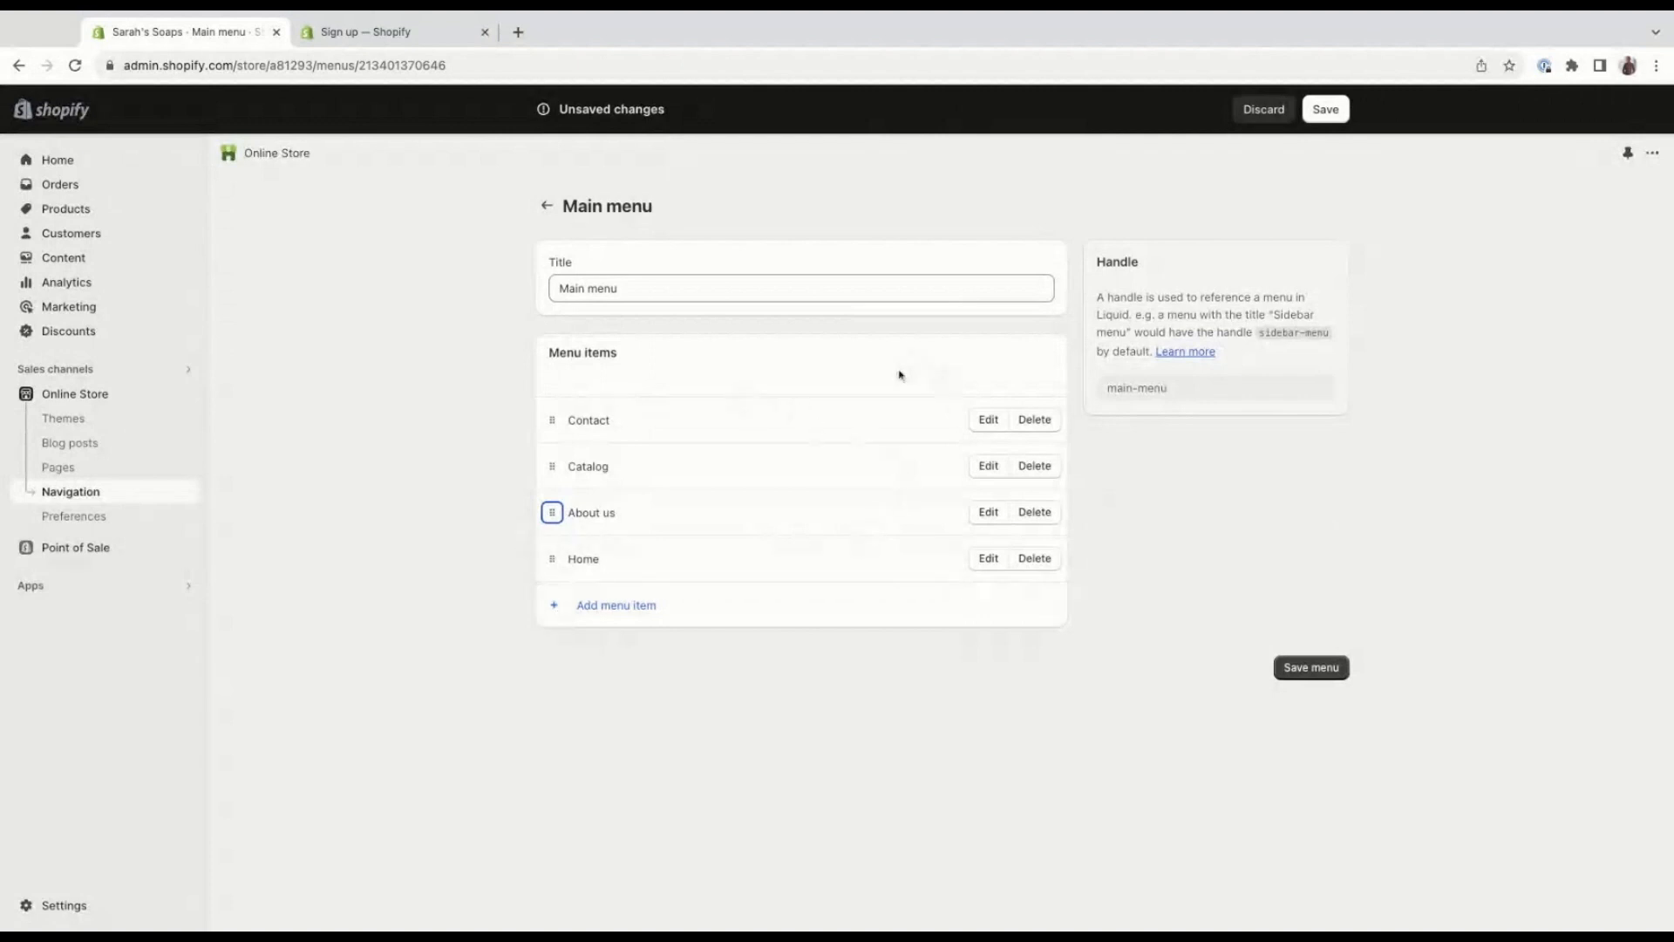
click(1325, 109)
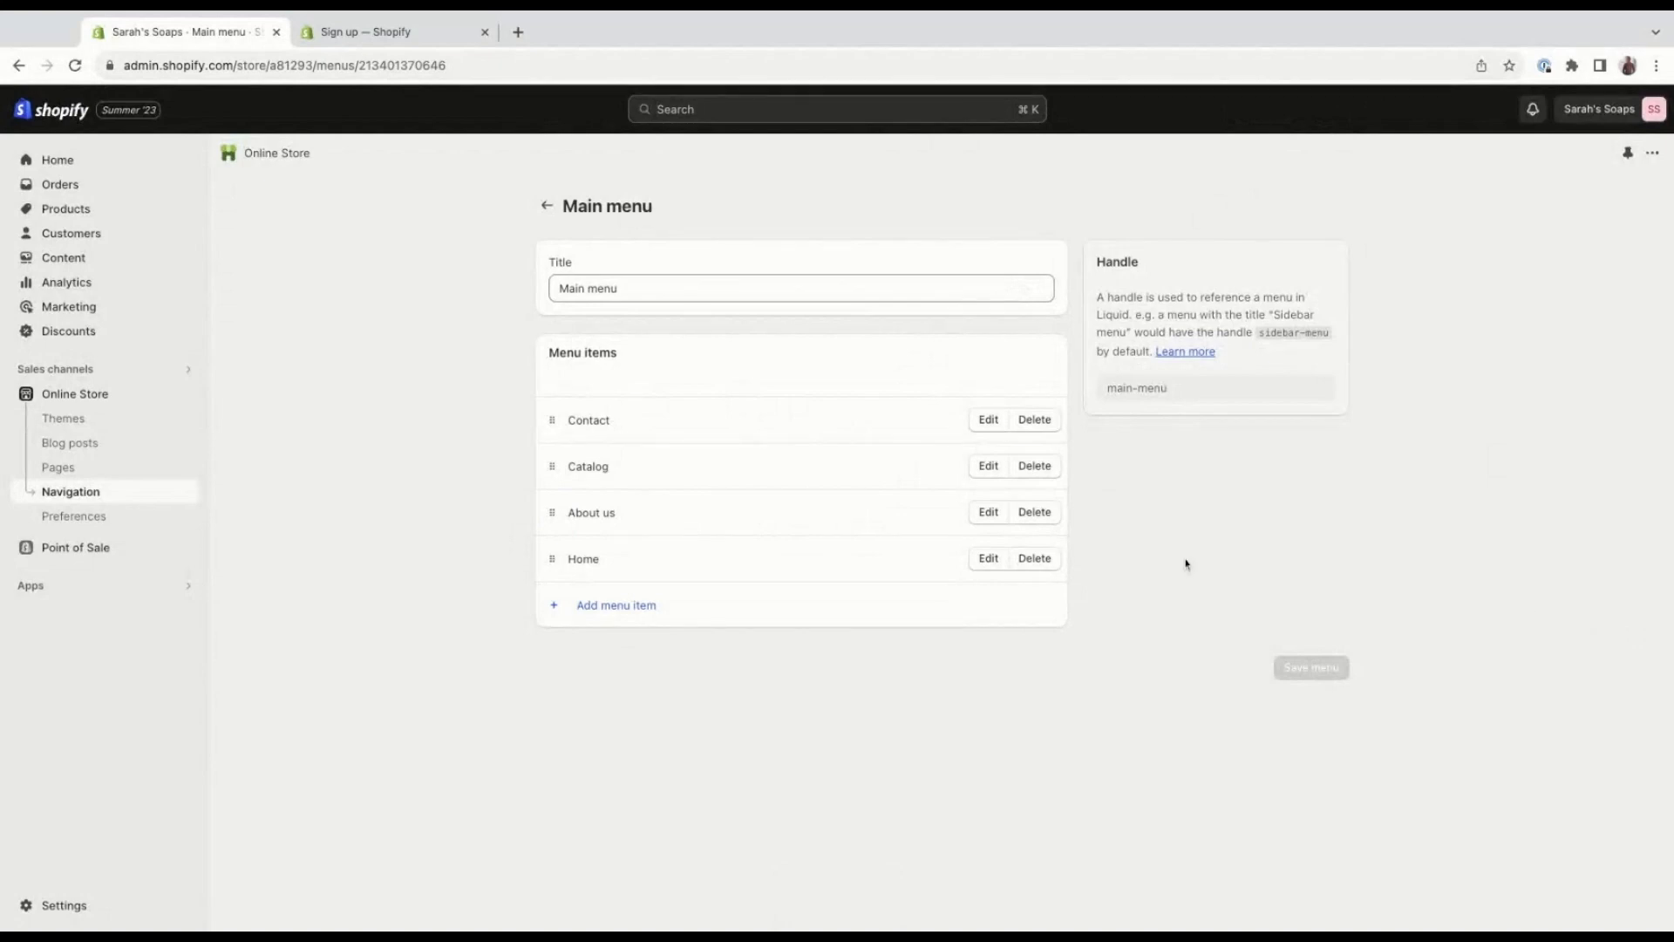
Go to the online store's themes and examine the Dawn theme's version details and additional theme actions.
click(131, 418)
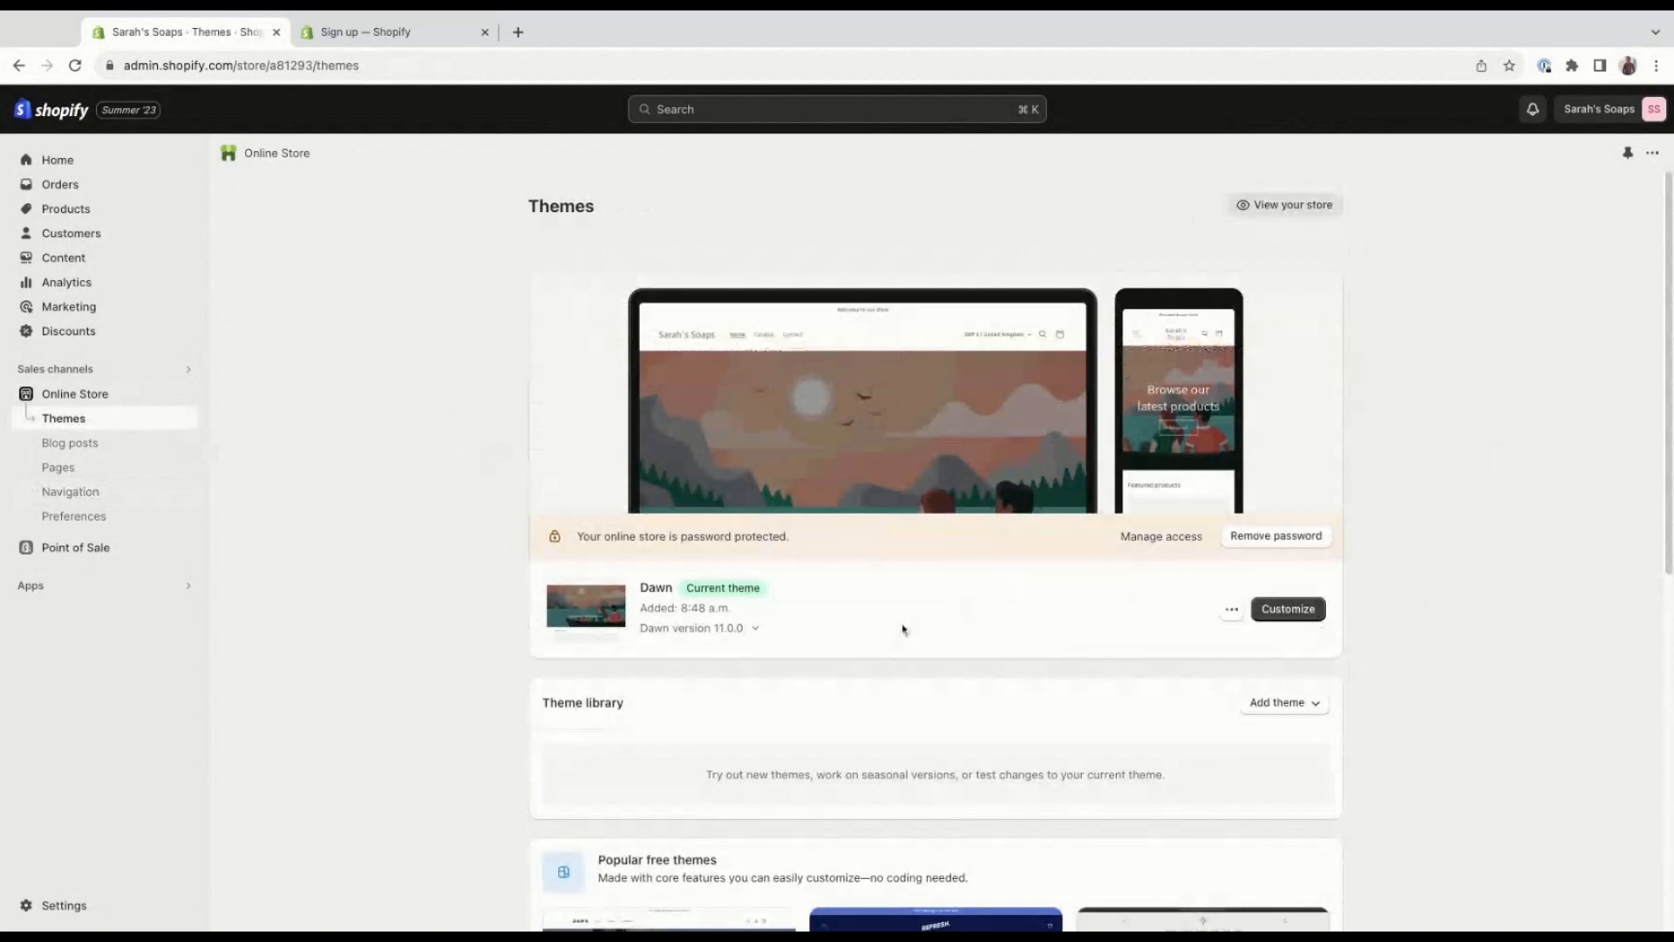
scroll(948, 636, down, 1)
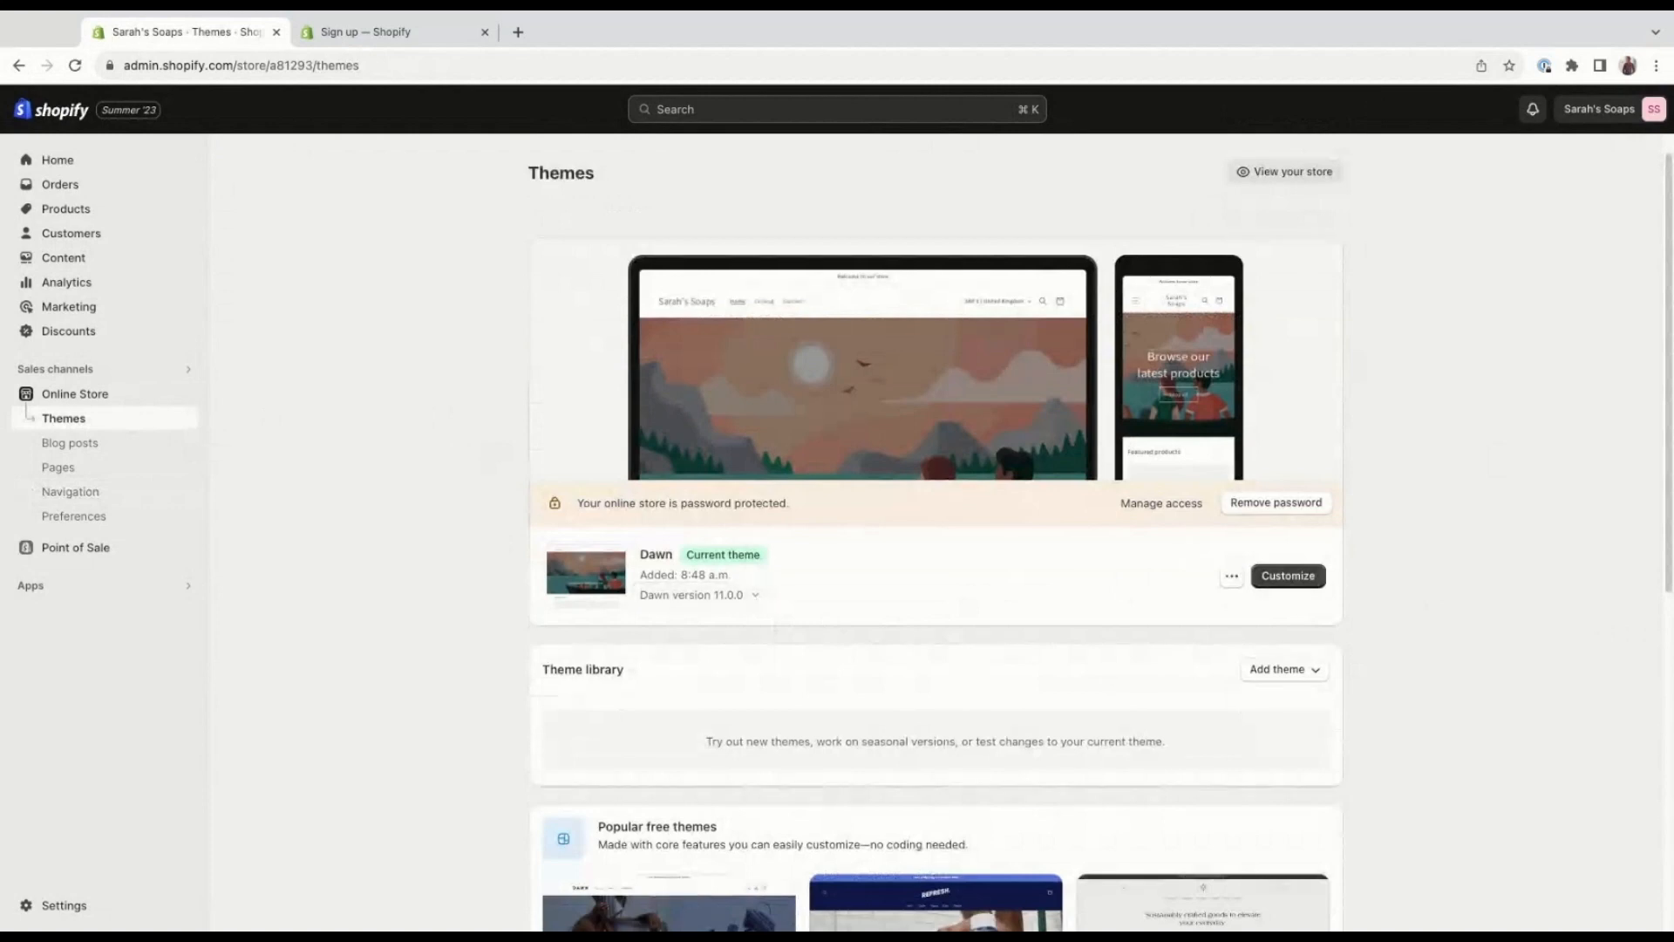
click(756, 596)
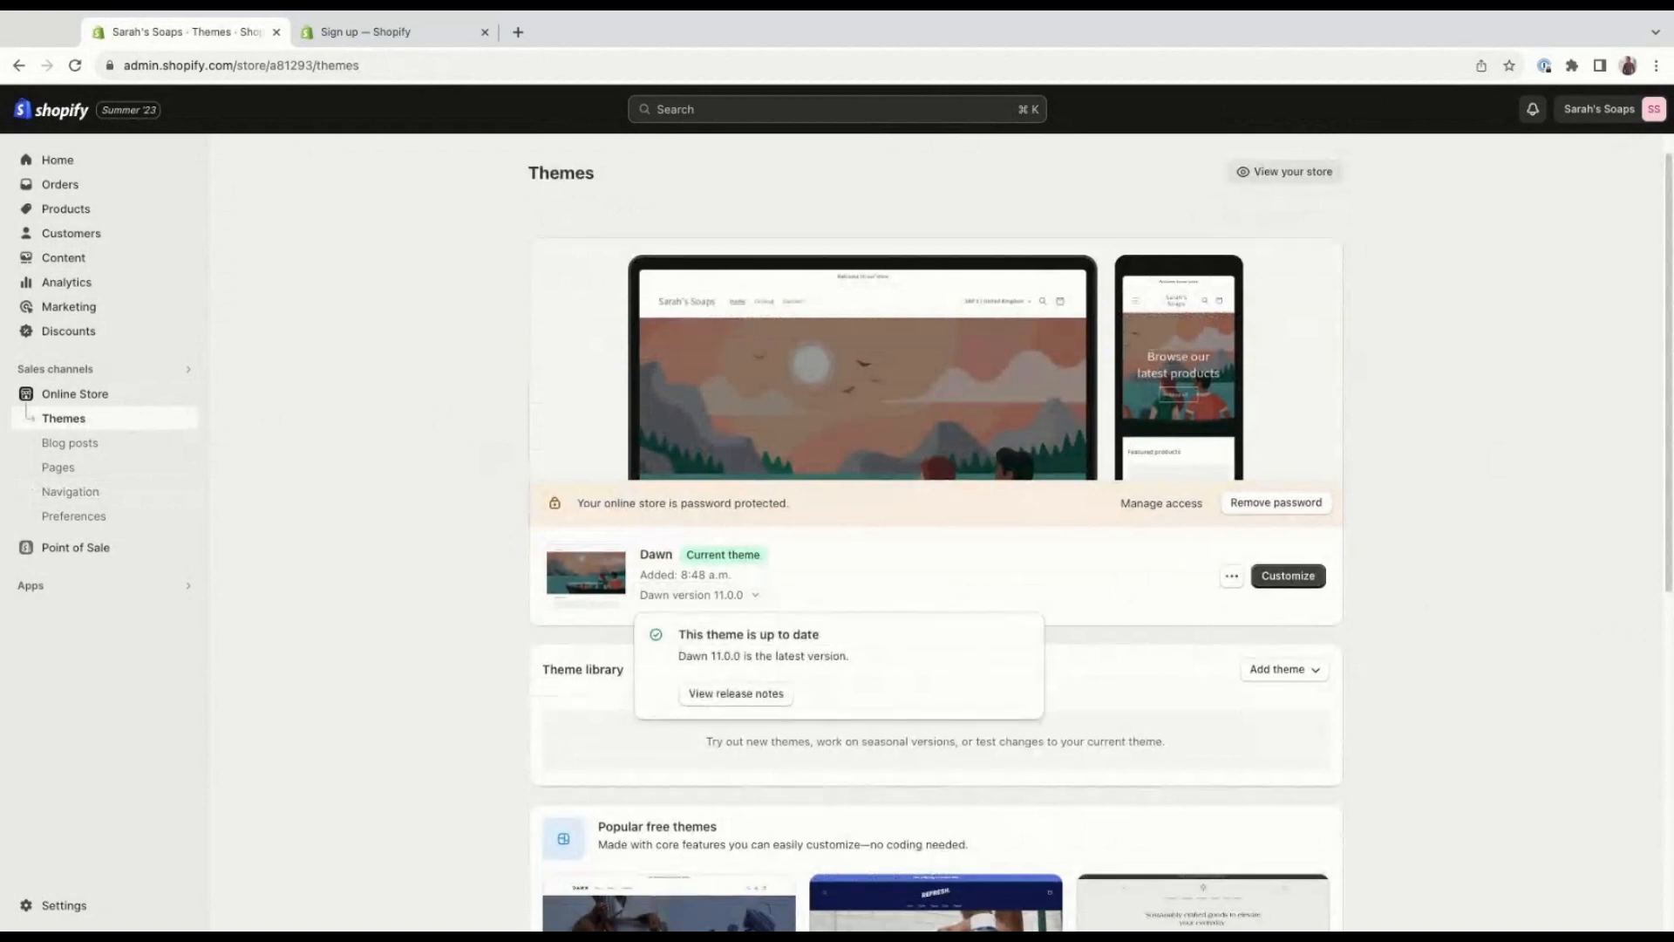
click(792, 590)
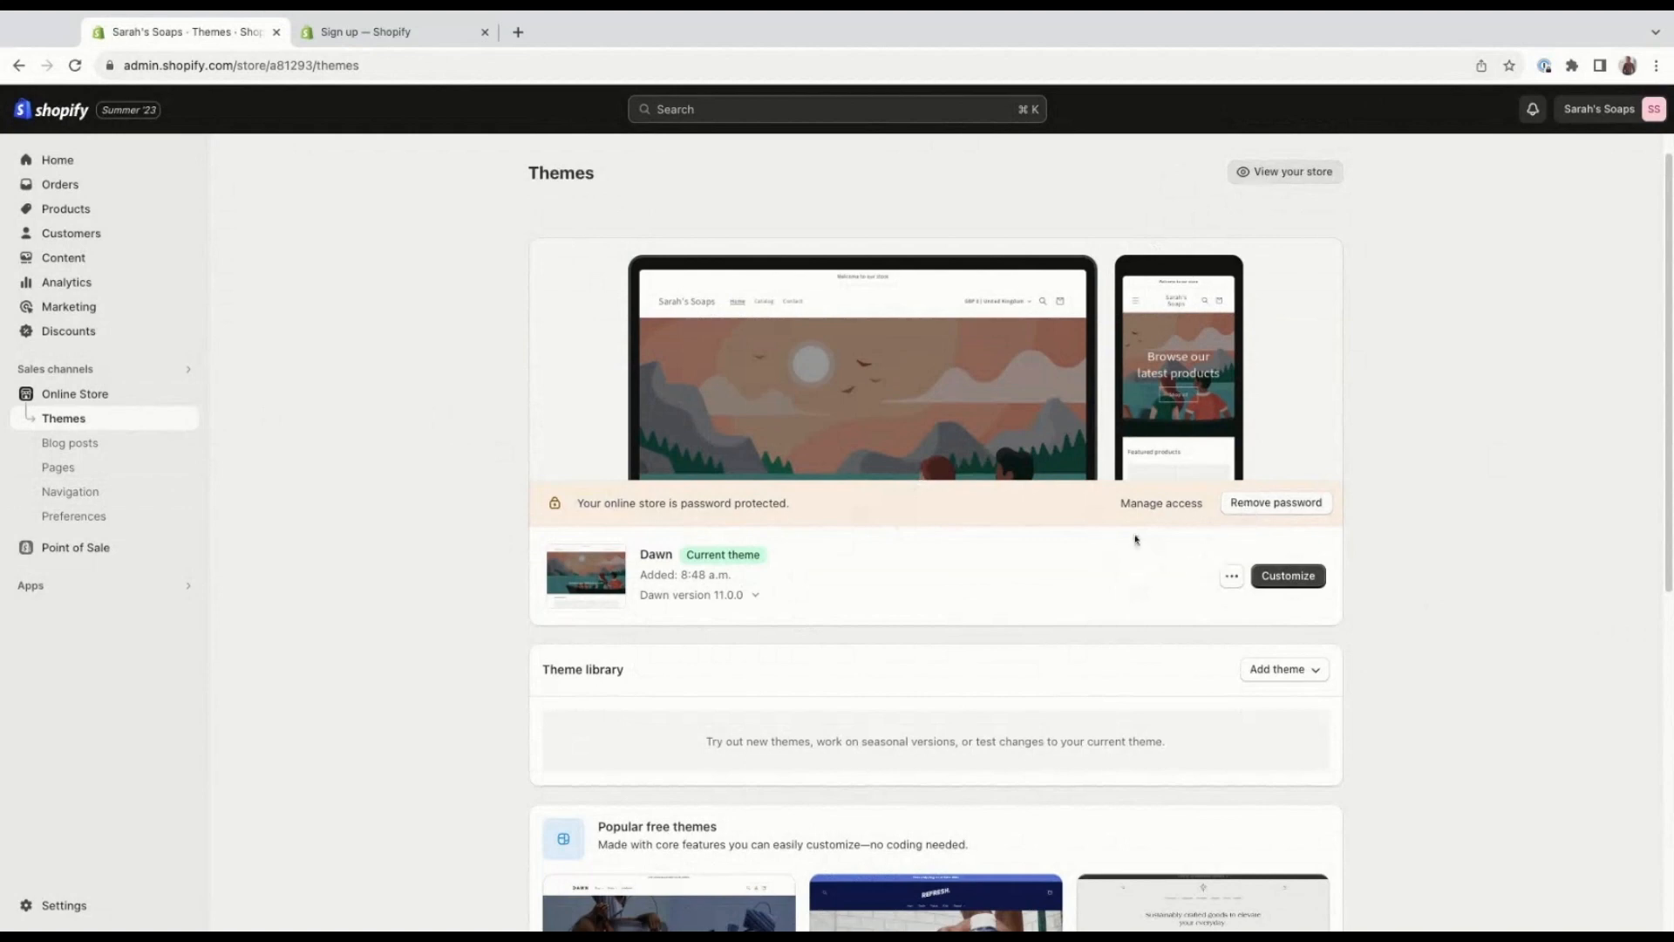
click(1231, 577)
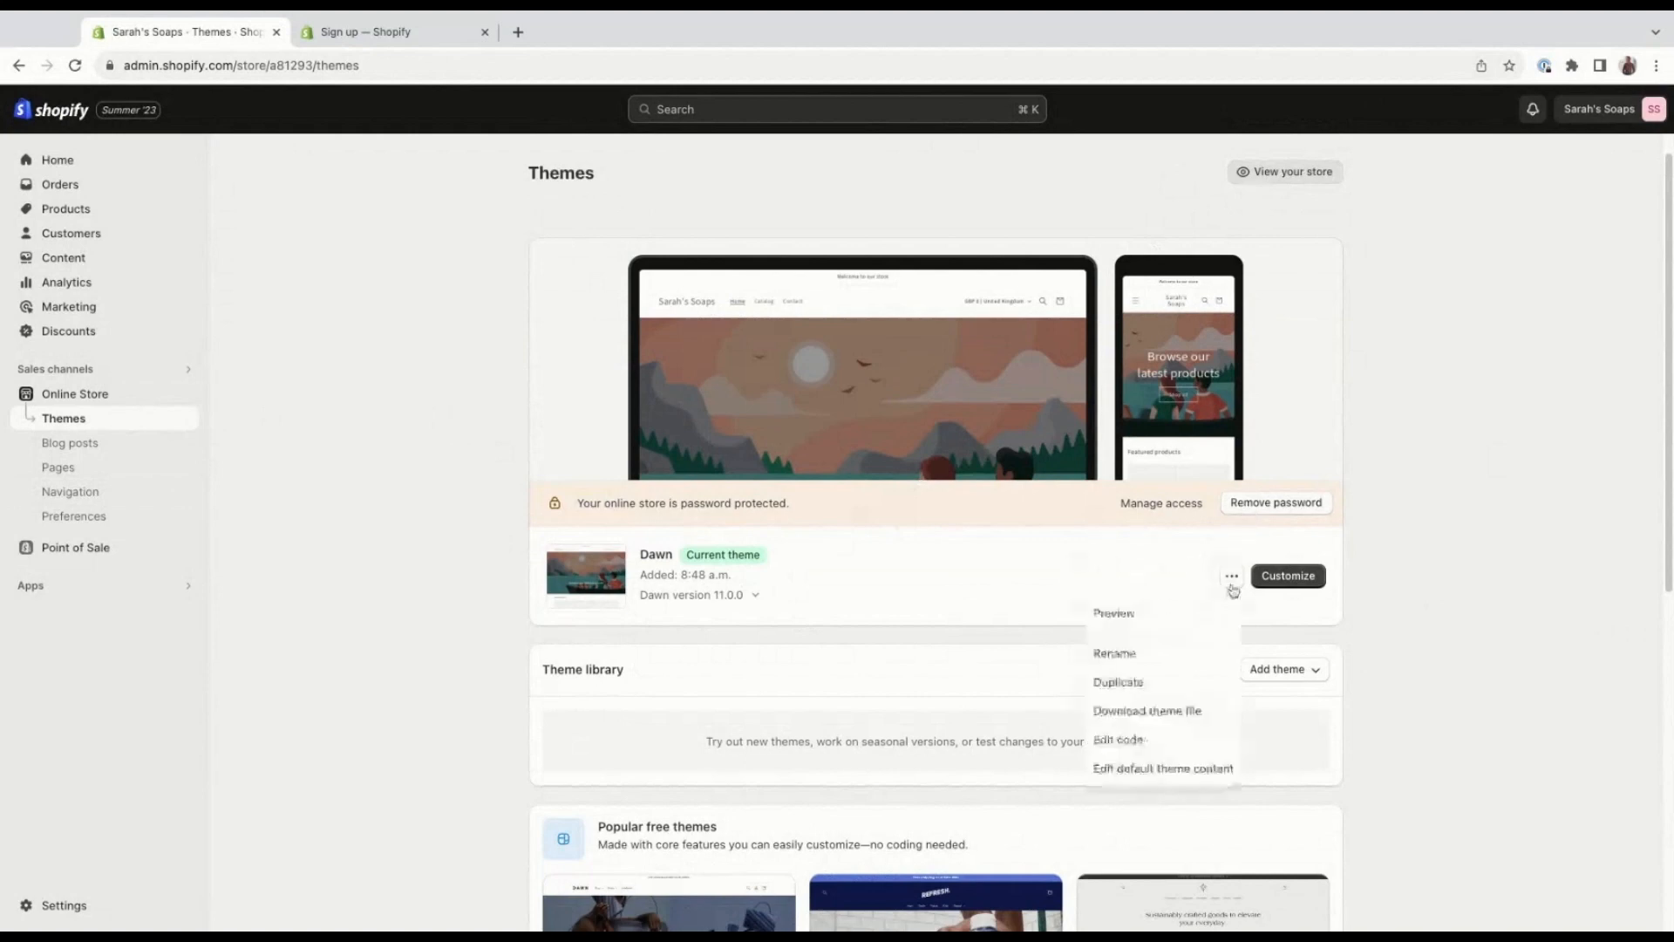
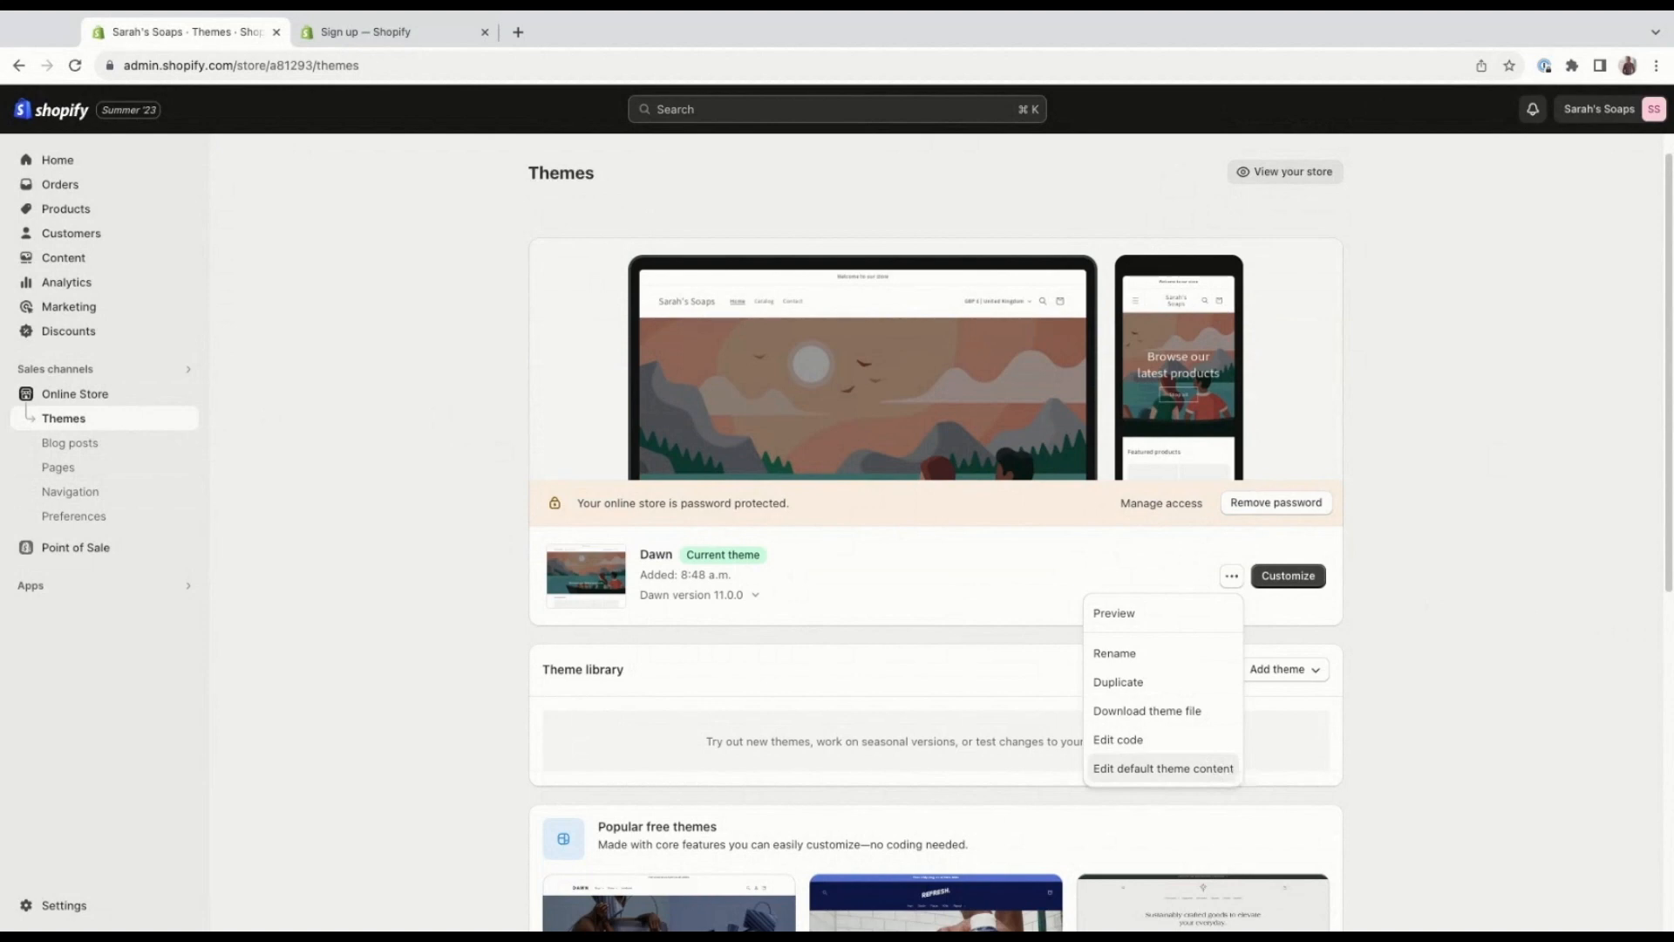
Examine the options for adding a theme to the theme library and browse the popular free themes.
click(1470, 647)
scroll(776, 663, down, 1)
scroll(852, 646, down, 2)
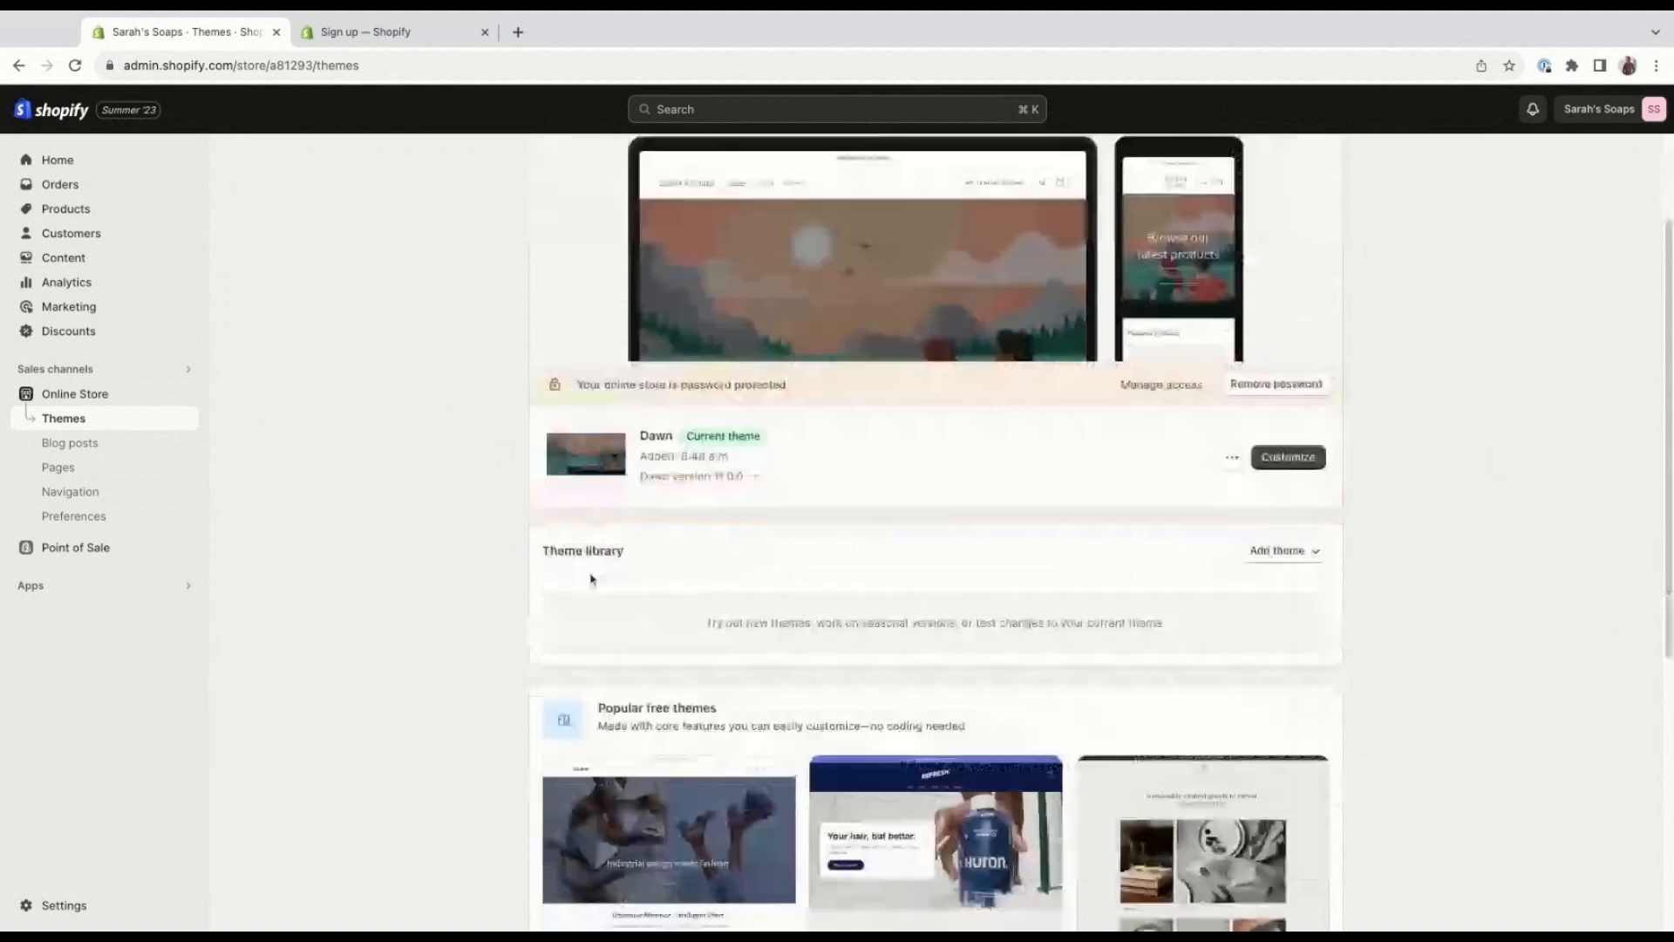
click(1318, 550)
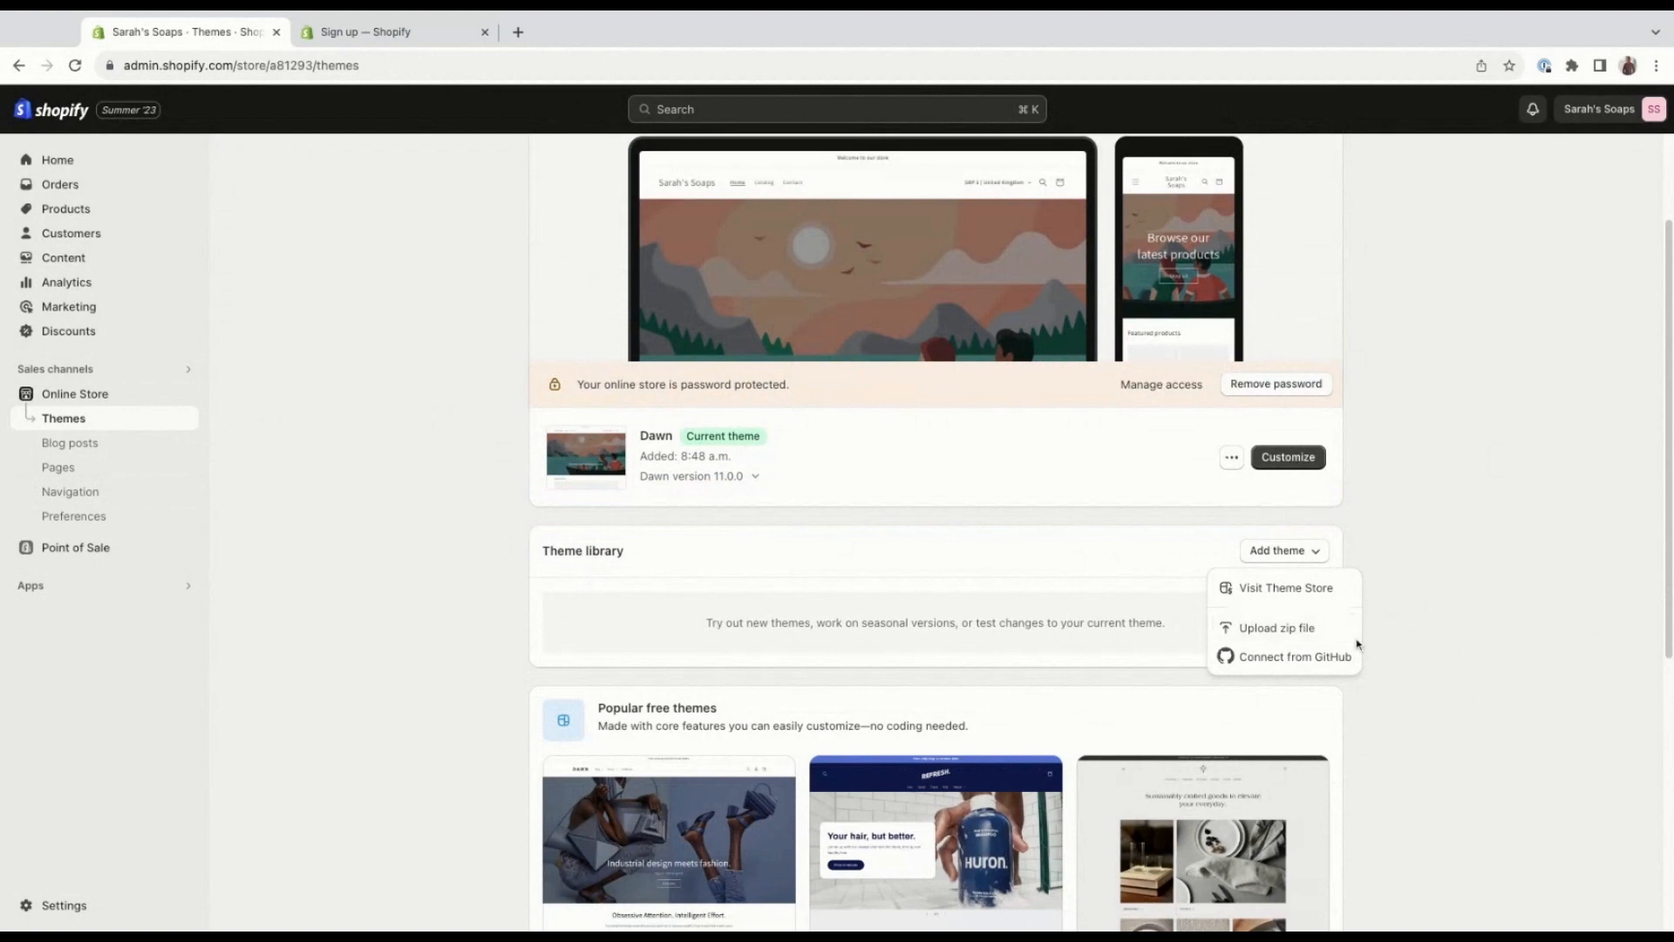
click(1437, 634)
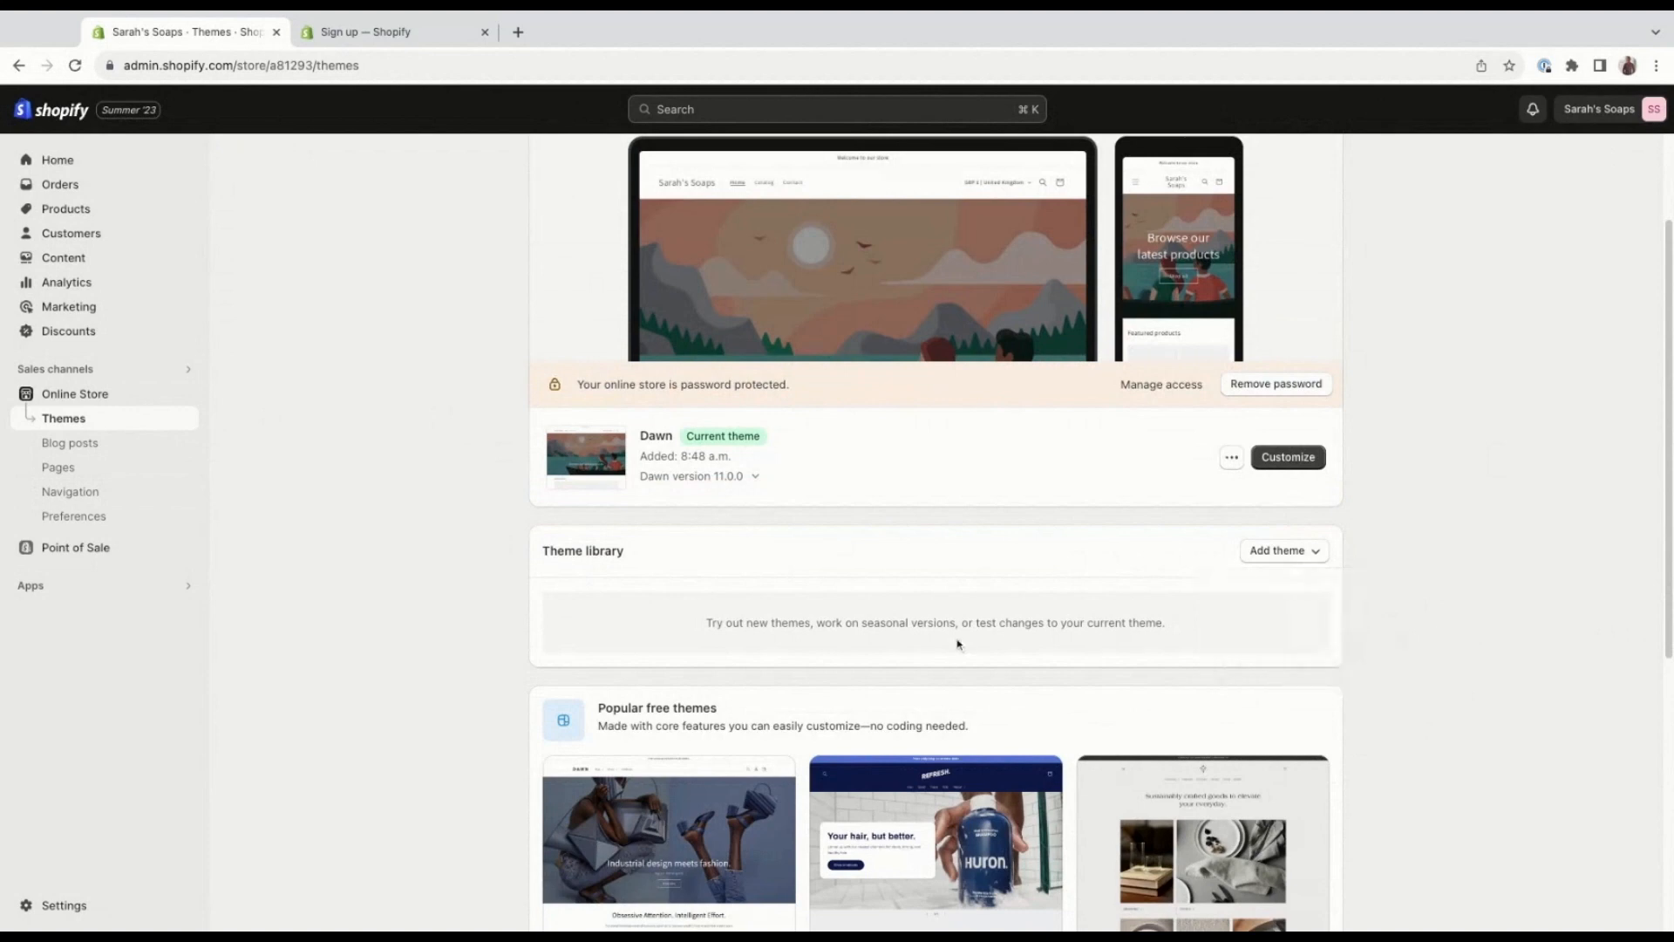
scroll(959, 647, down, 4)
scroll(960, 646, down, 1)
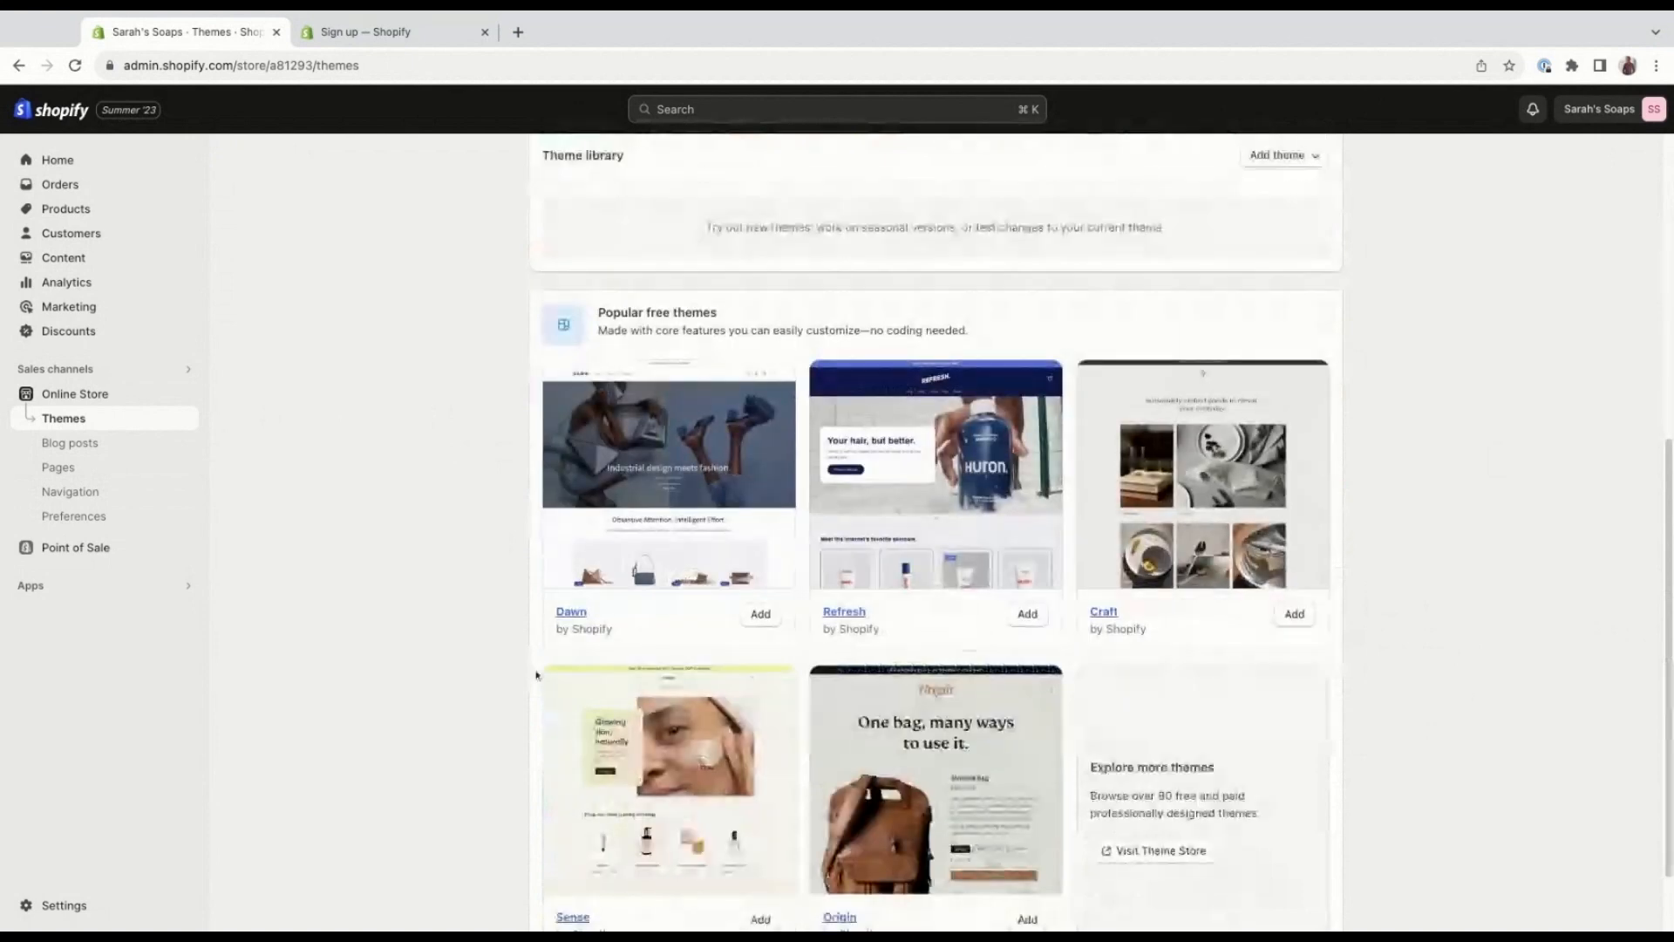
scroll(515, 672, down, 1)
scroll(501, 671, down, 2)
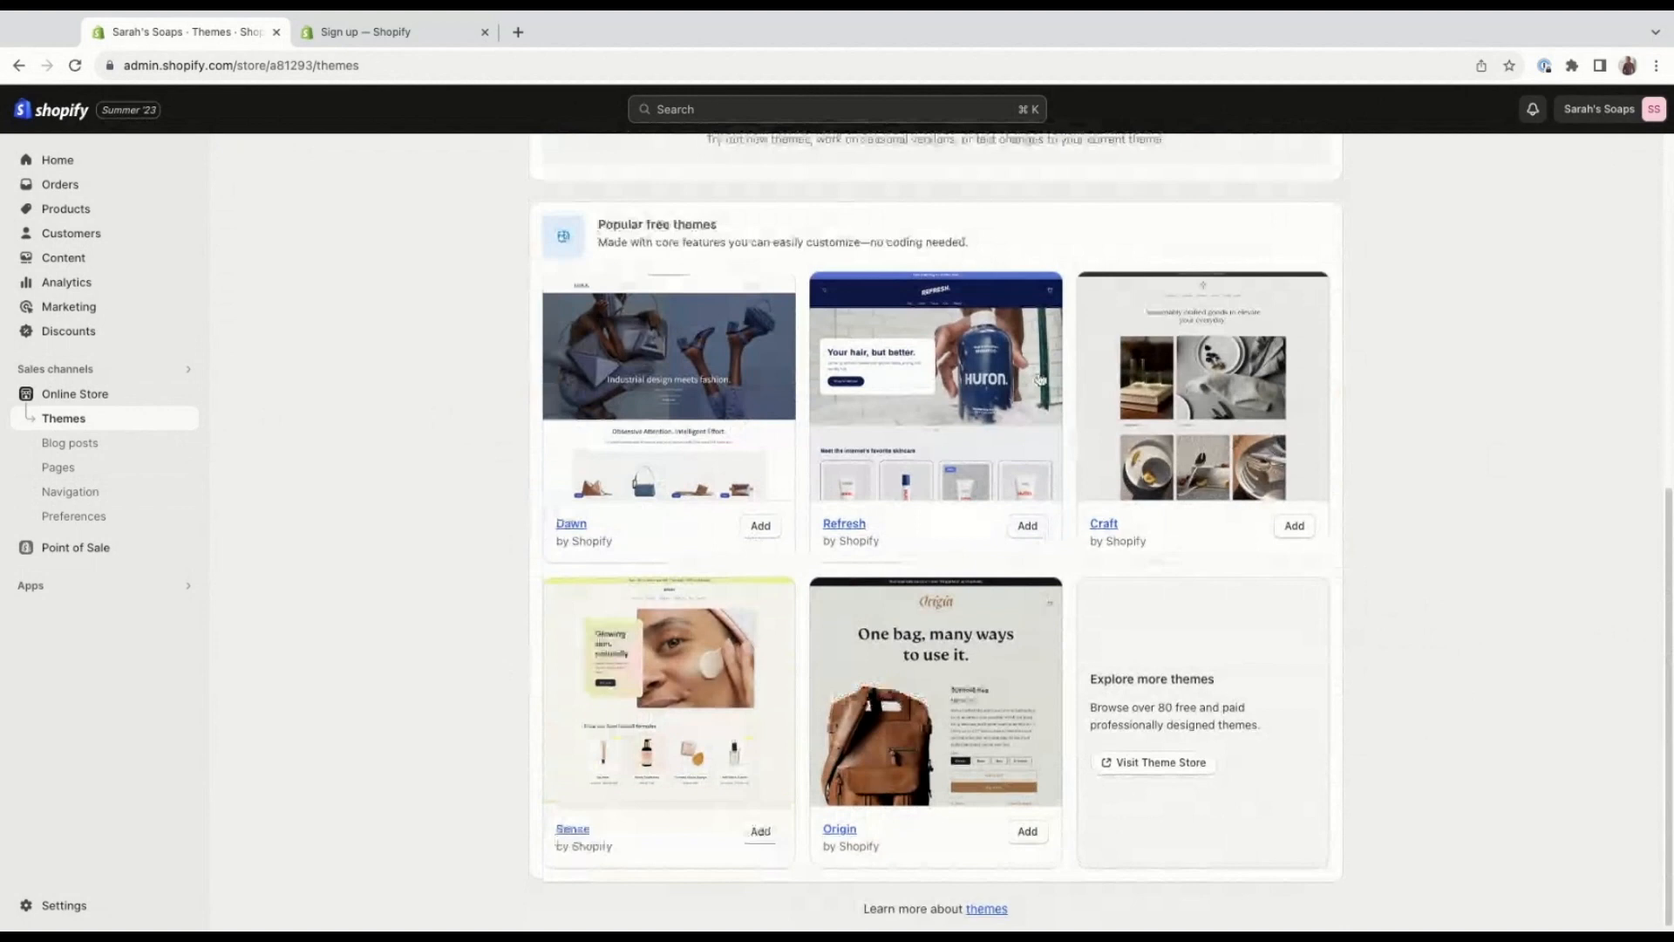
scroll(1040, 378, up, 5)
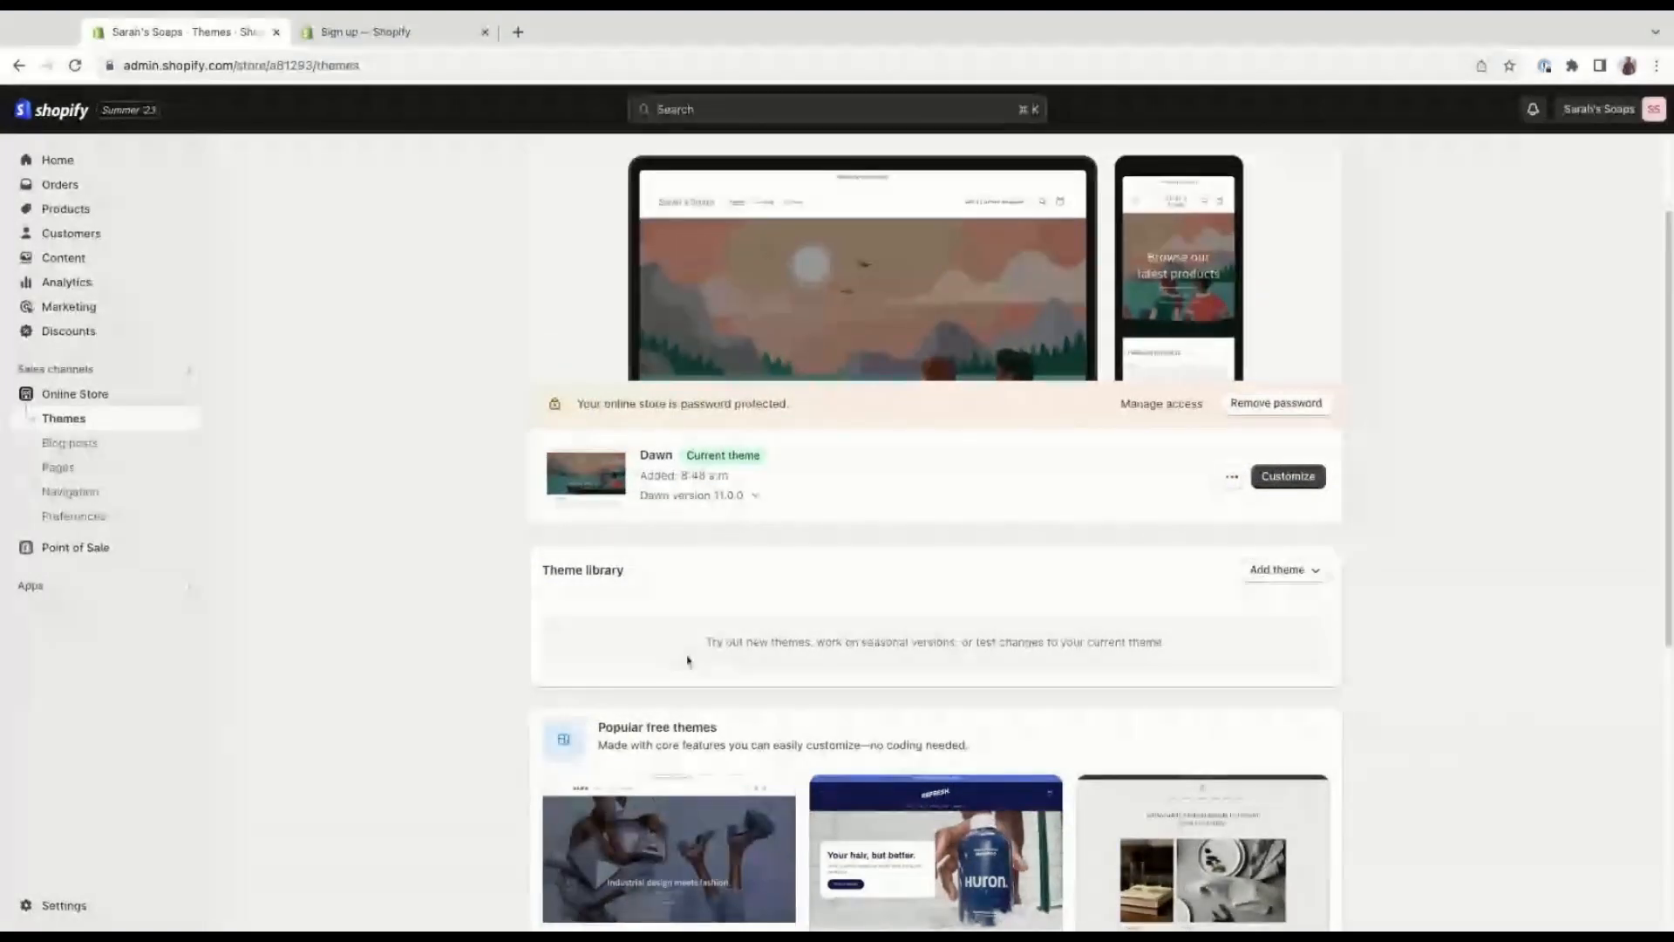
scroll(839, 550, up, 3)
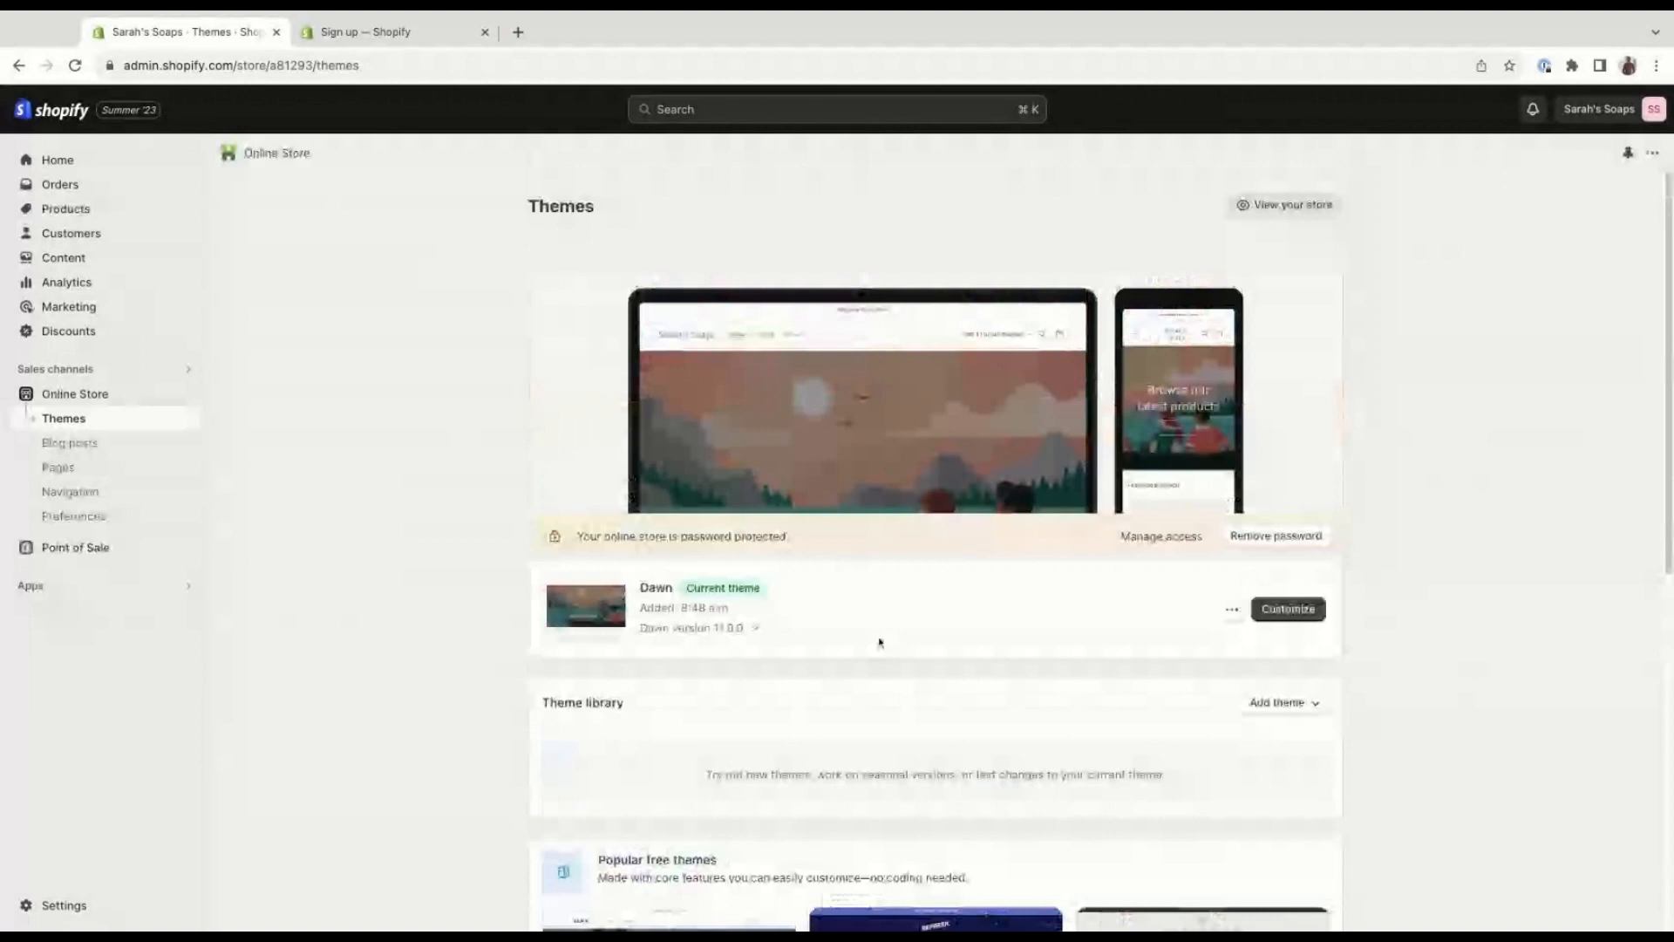
Customize the Dawn theme by setting the announcement bar's text to "Welcome to Sarah's Soaps", without a link, and save the change.
click(1323, 615)
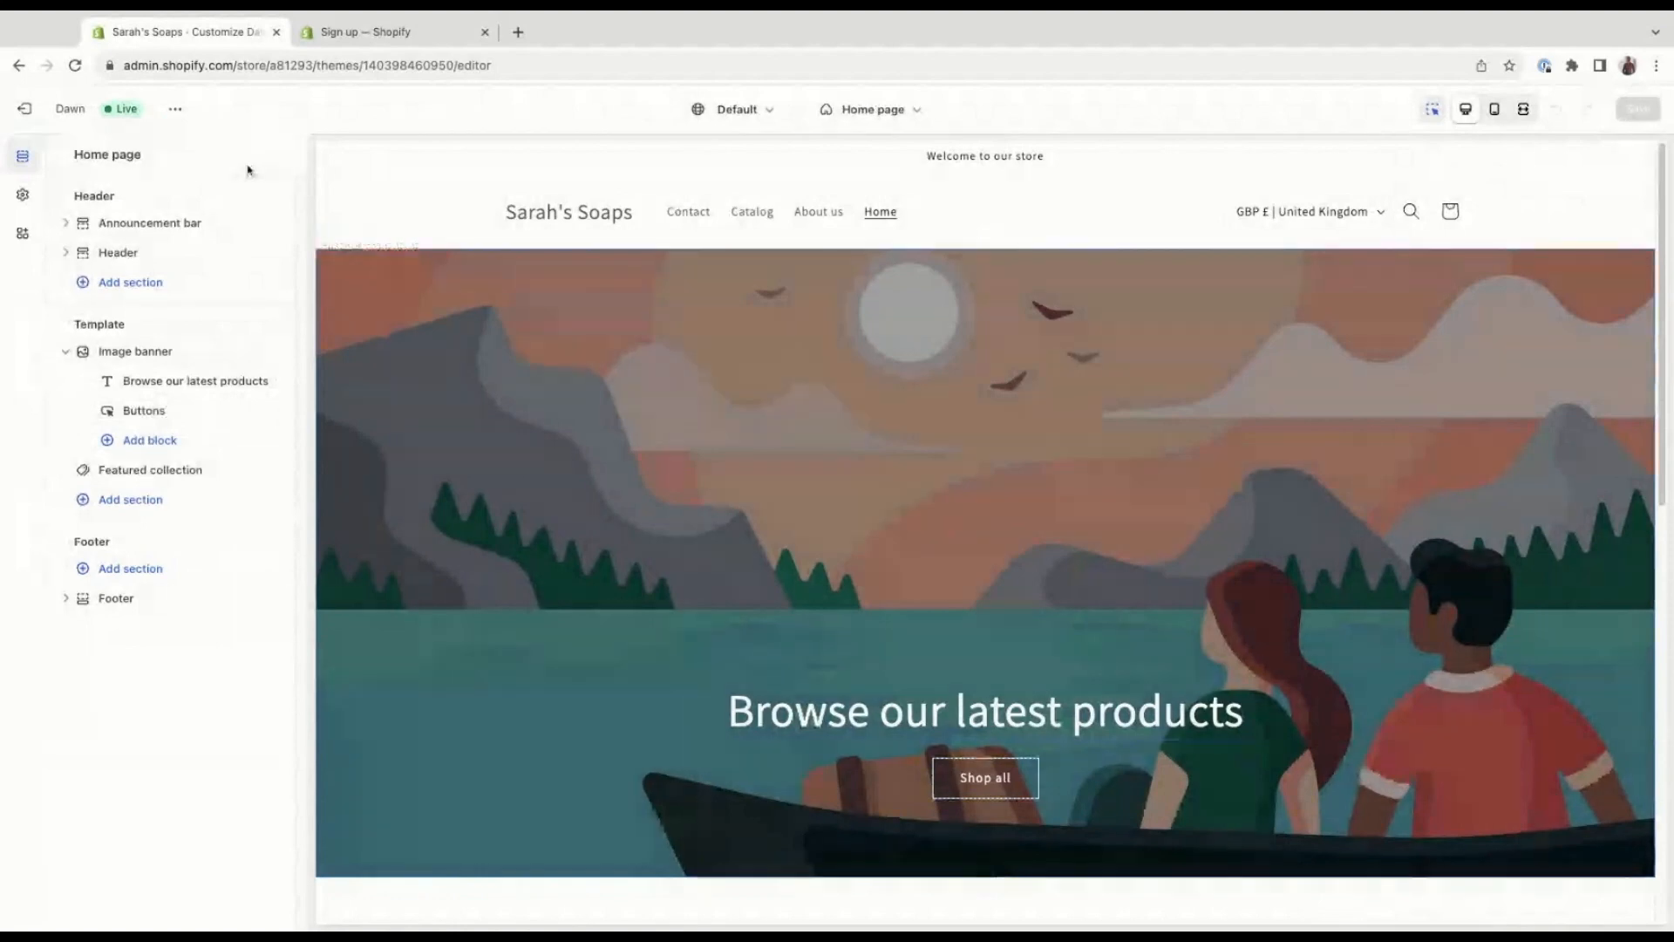
click(217, 231)
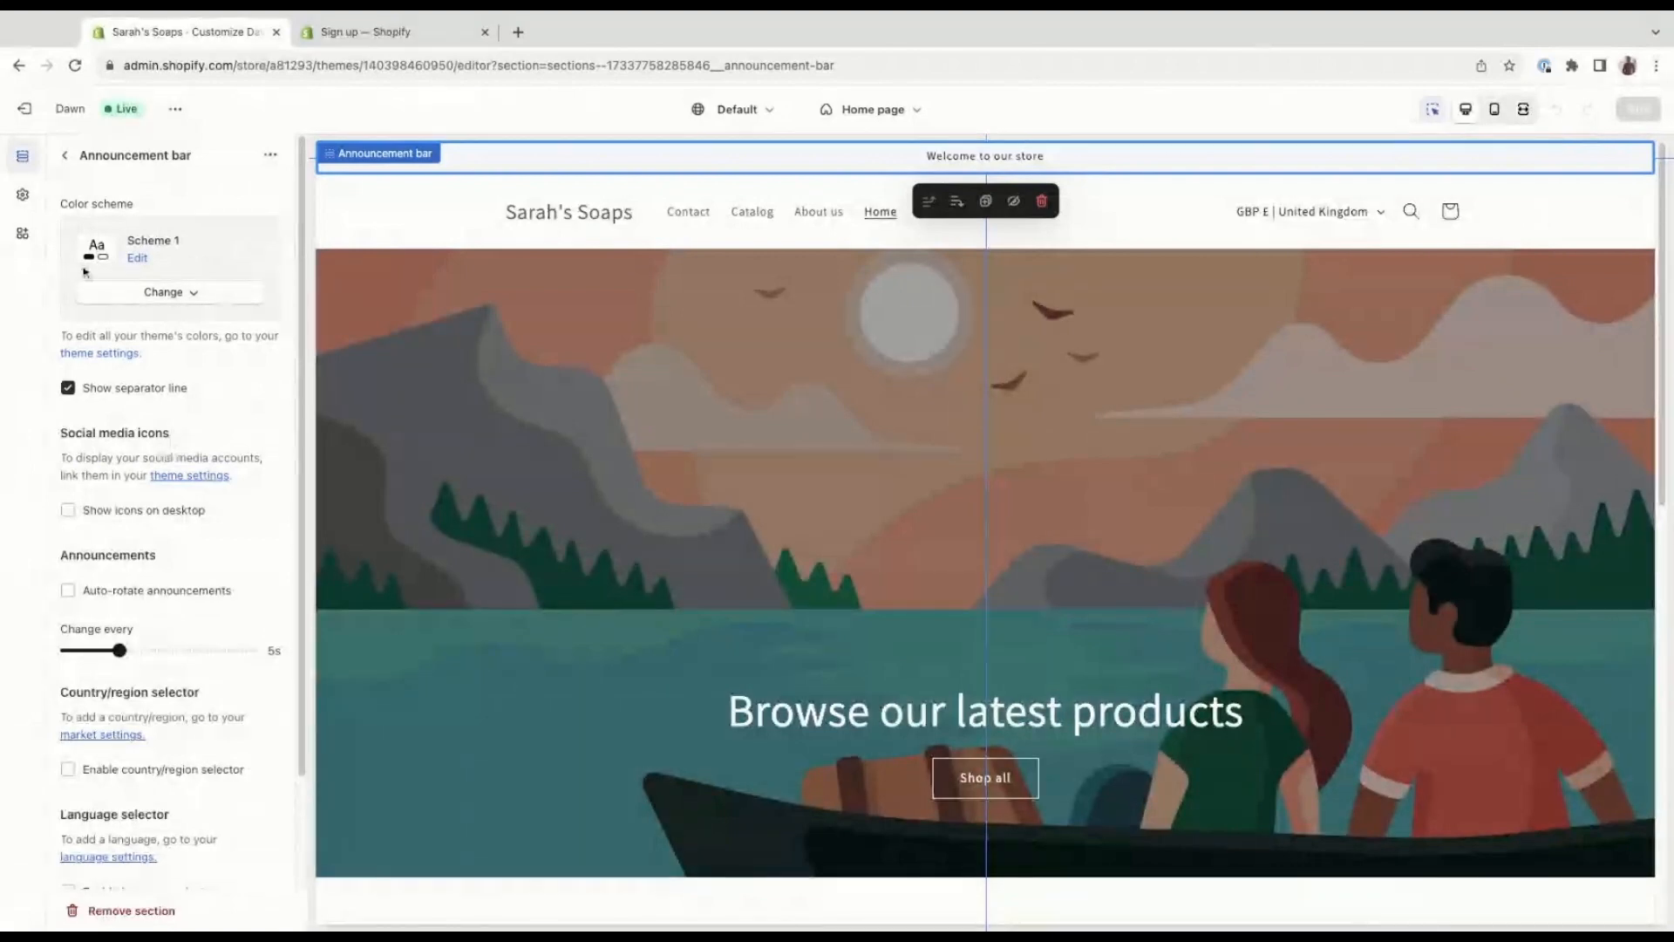
click(64, 155)
click(197, 254)
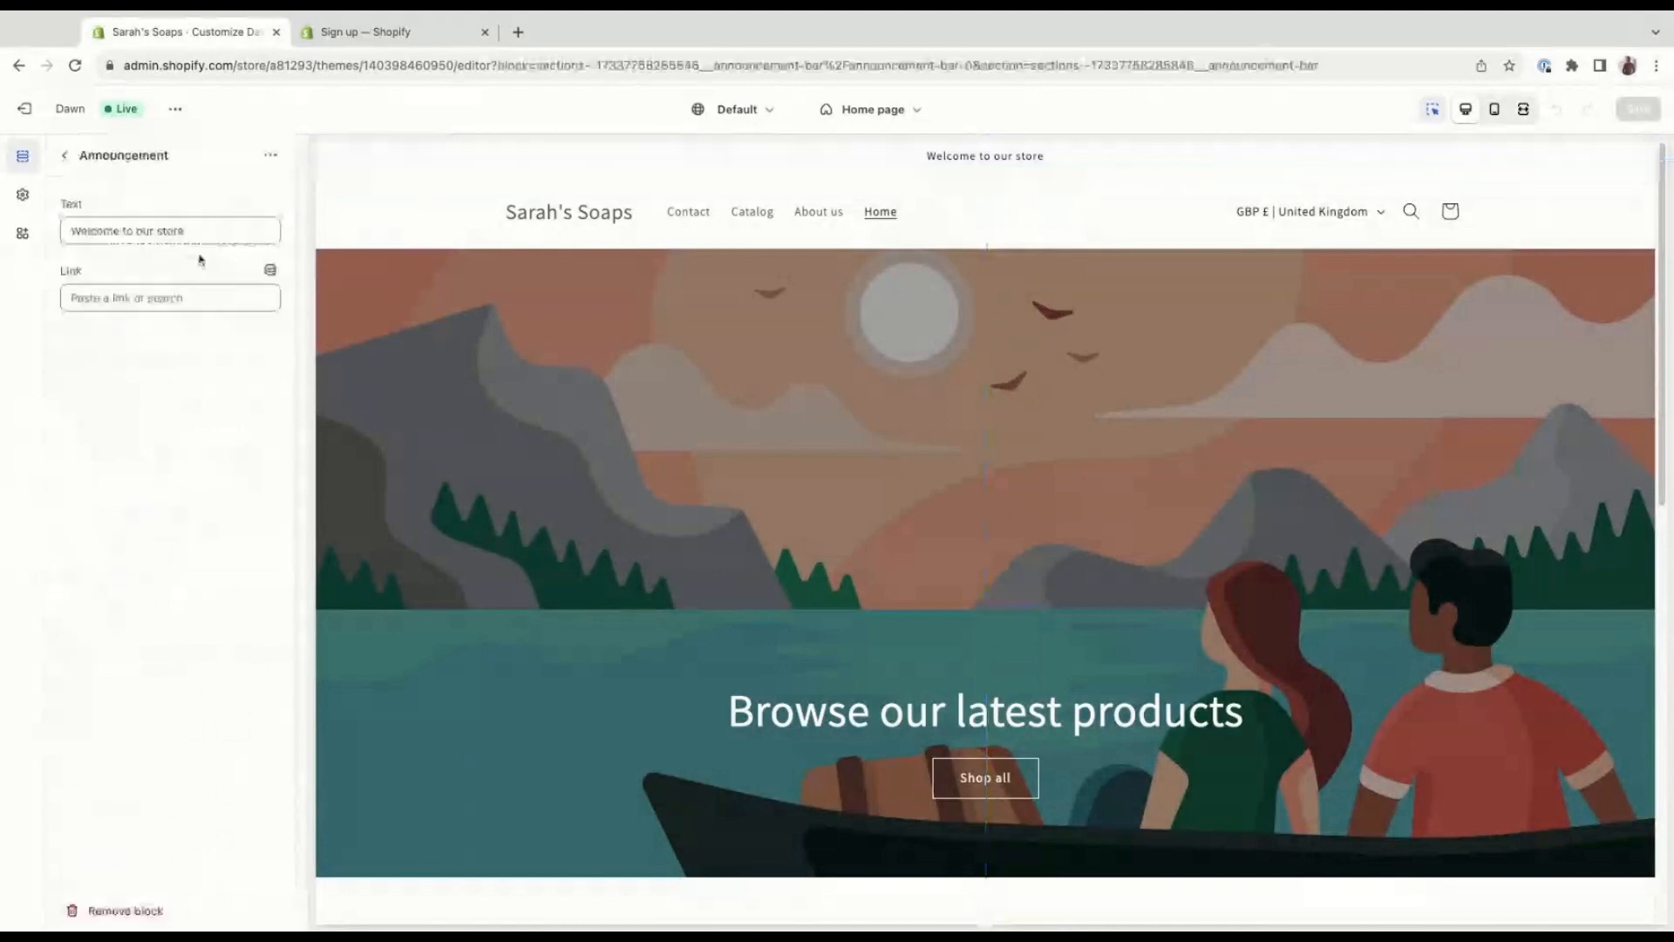
click(213, 231)
drag(211, 232, 136, 231)
text(S)
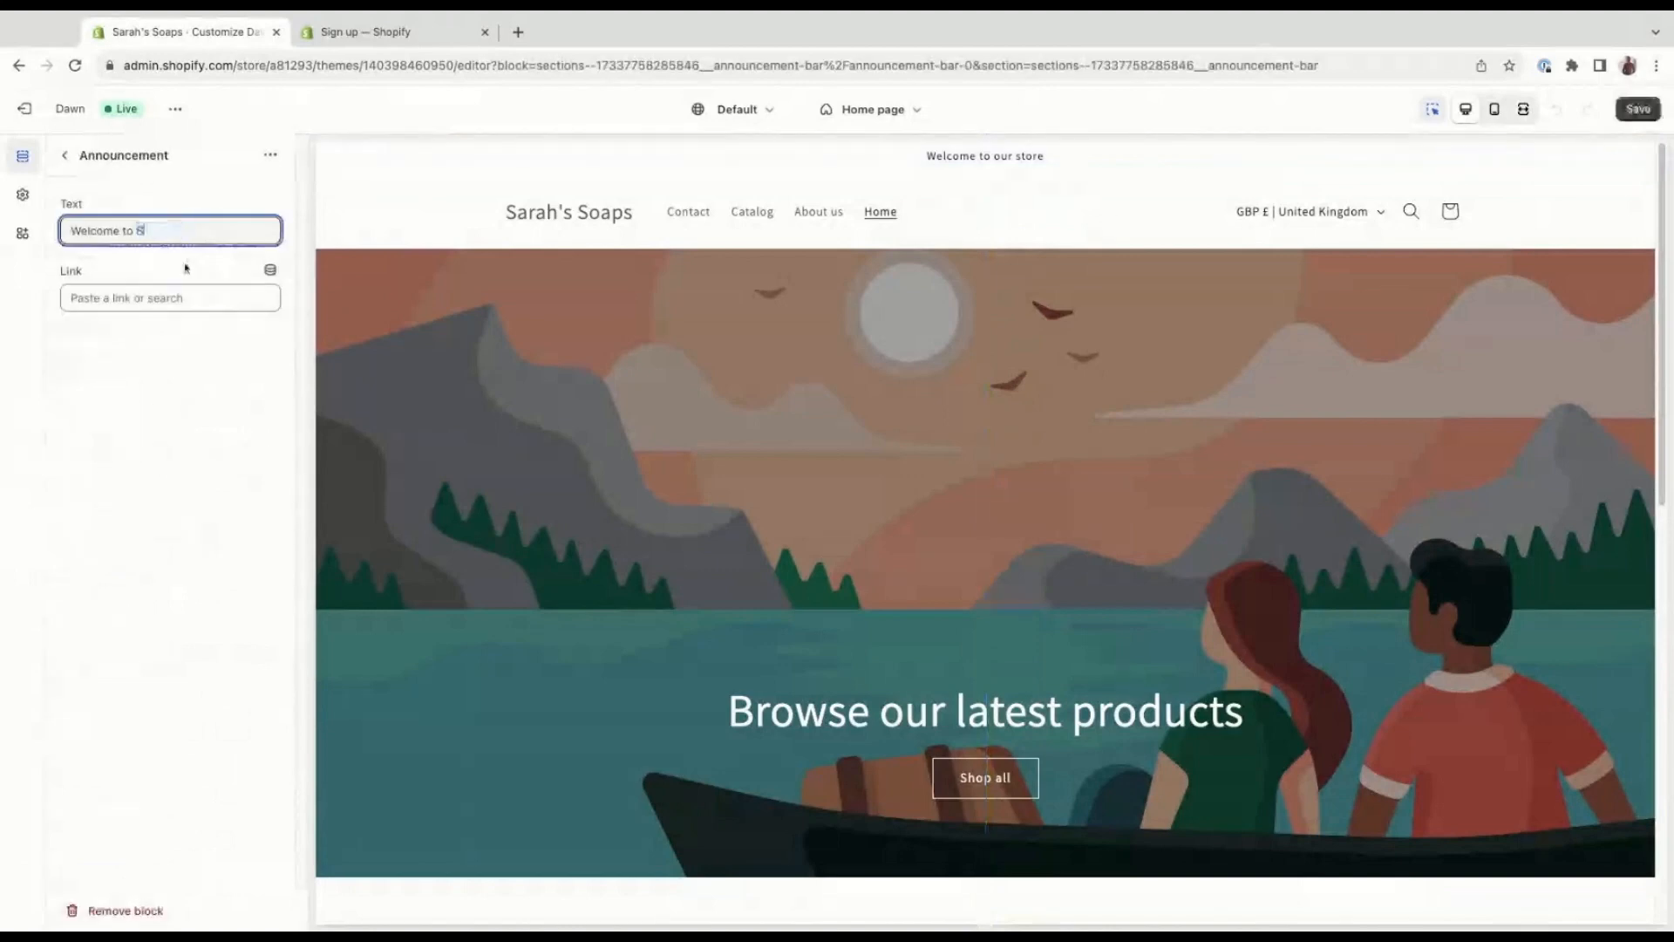
text(arah's )
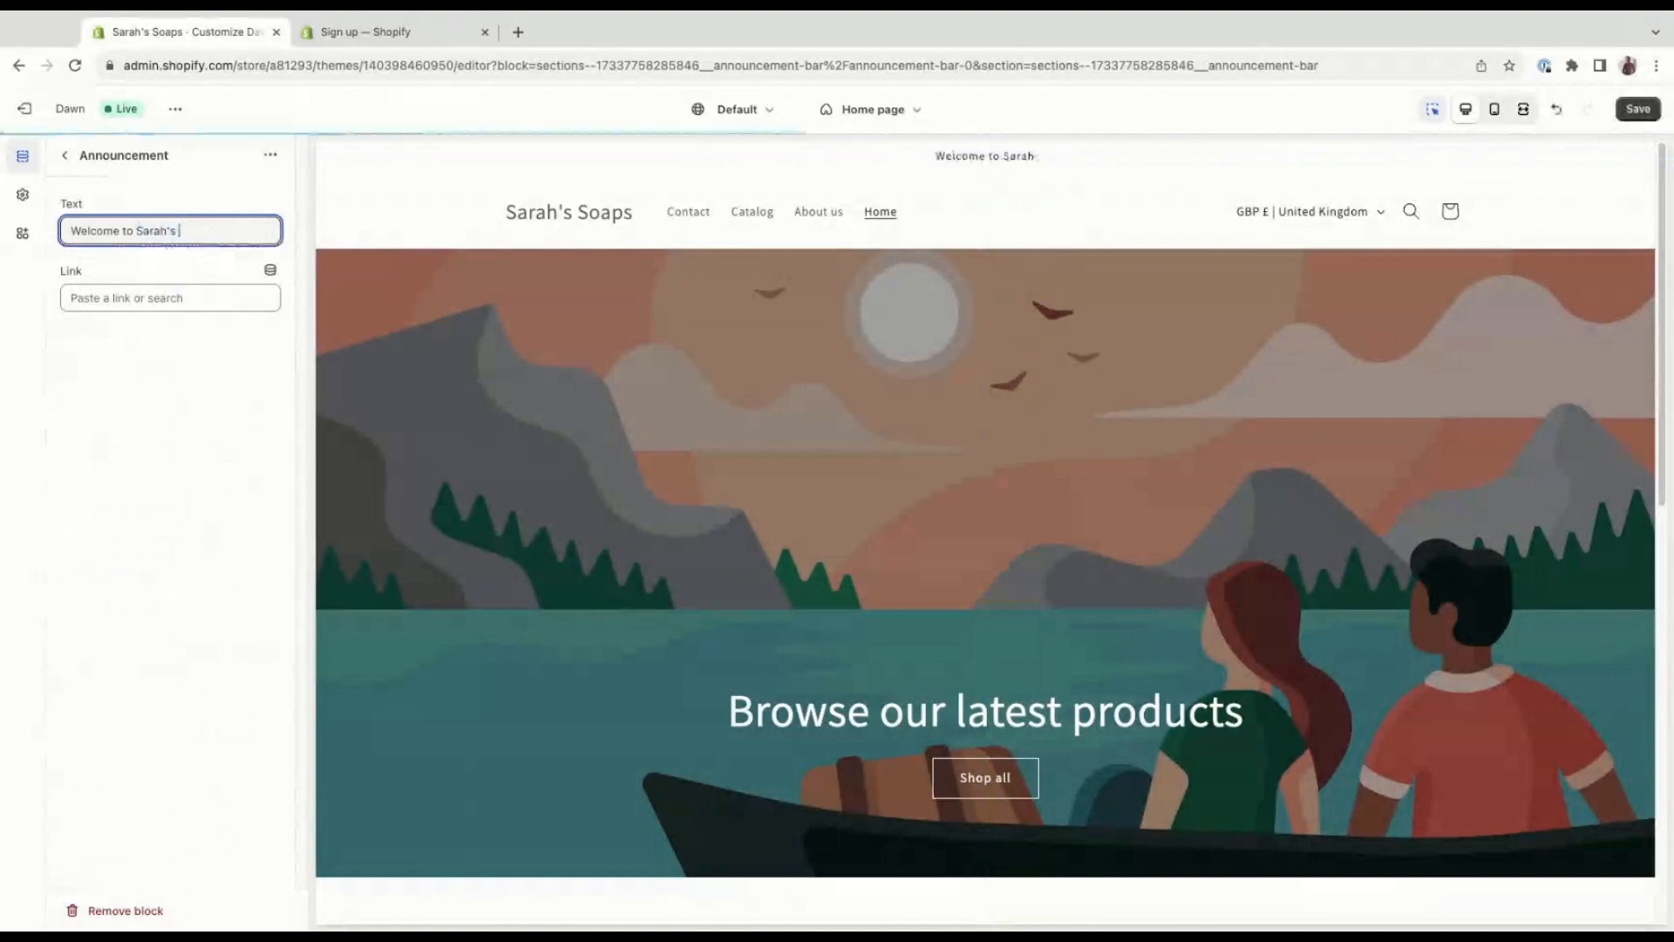
text(Soaps)
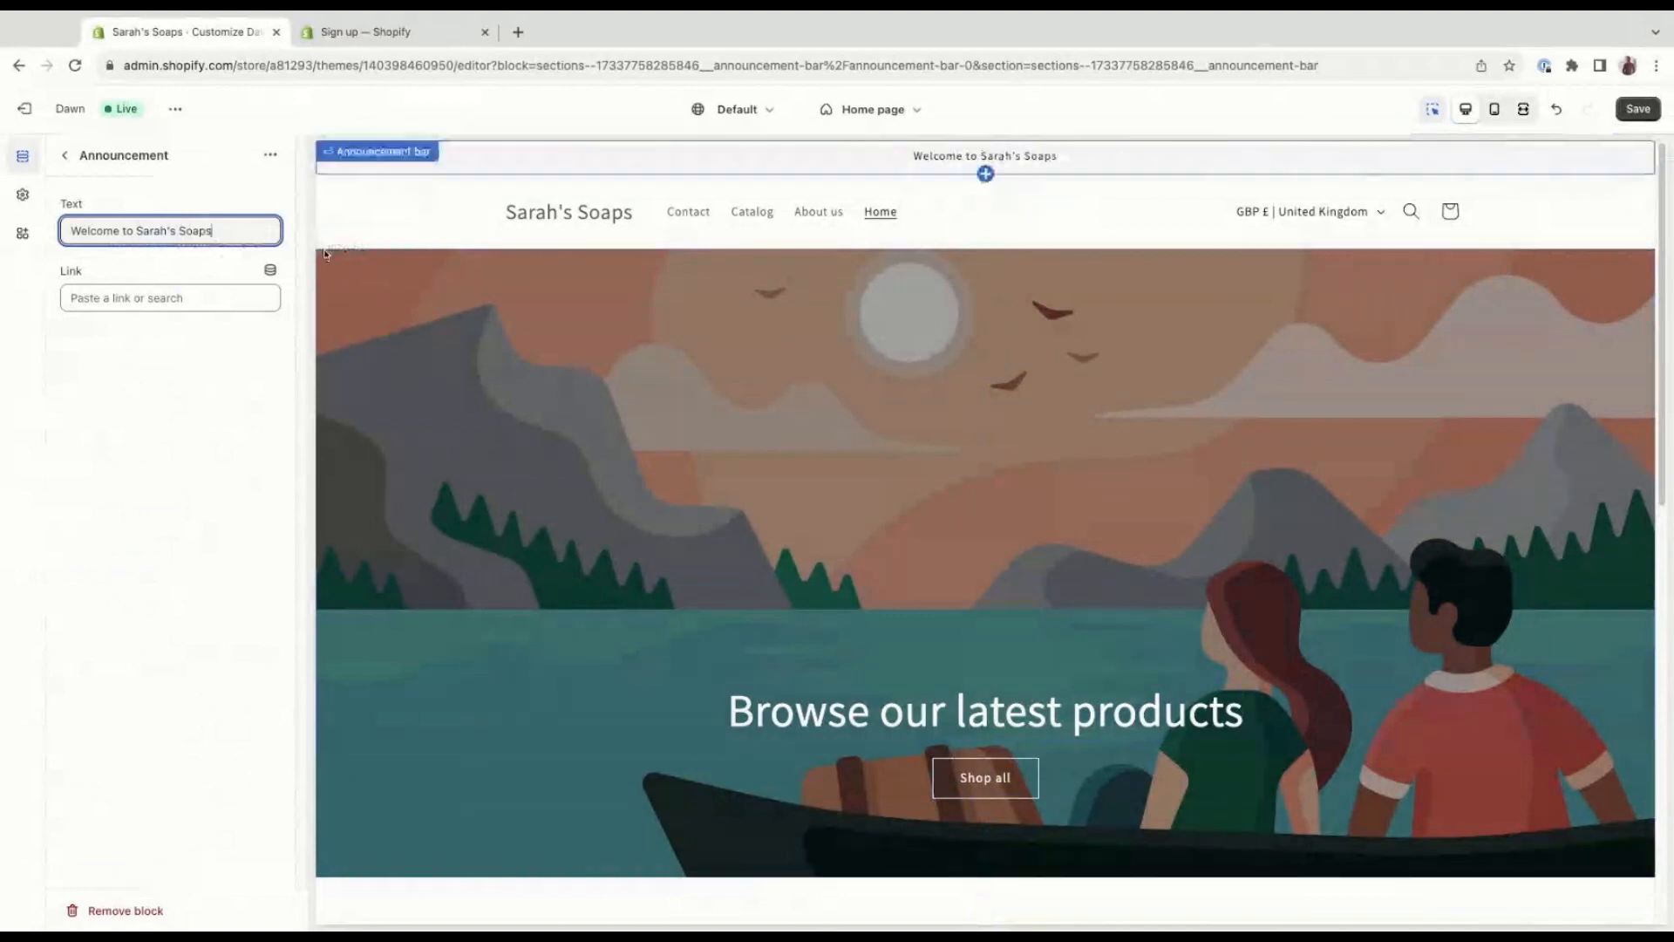
click(224, 295)
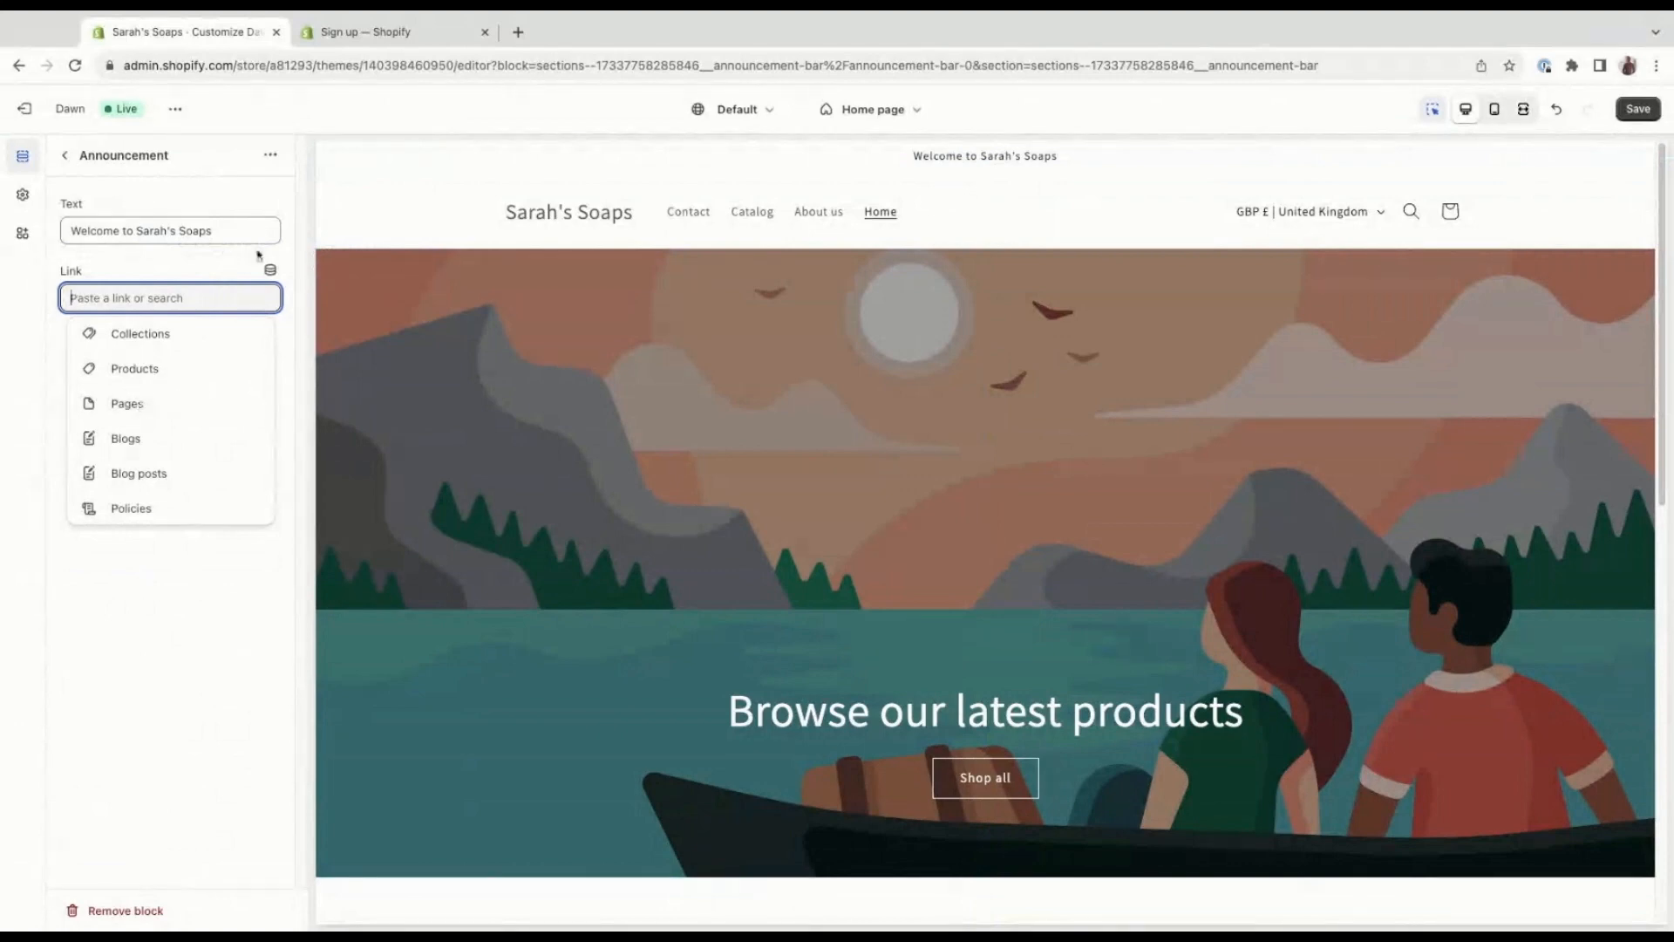
click(1638, 109)
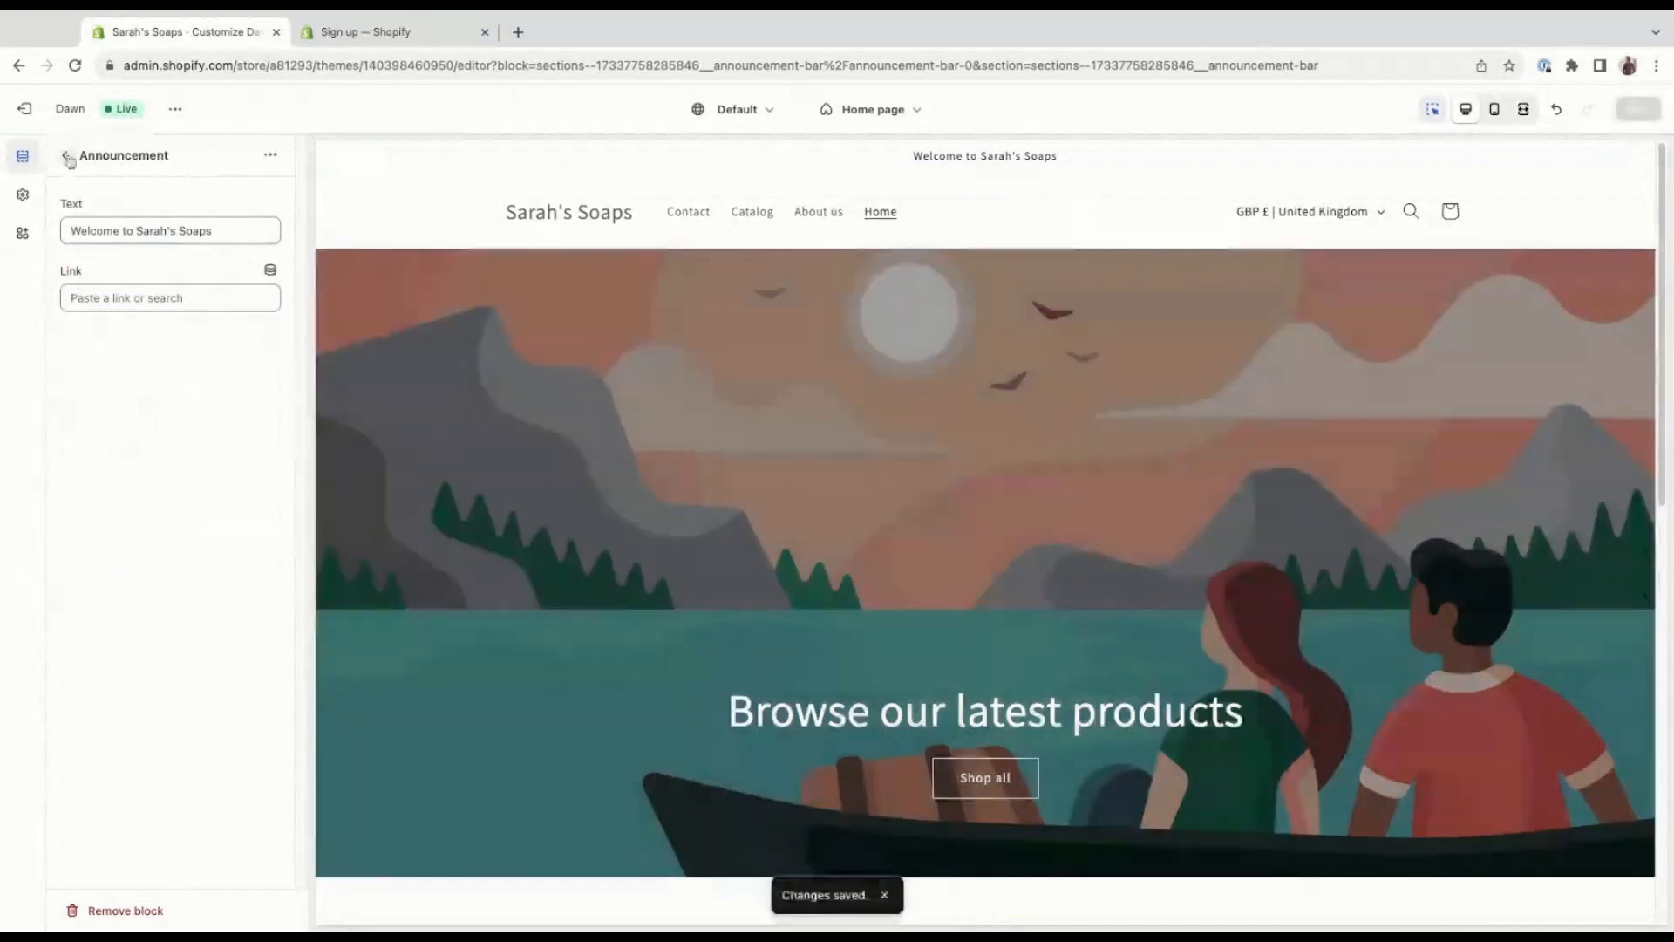
Set the header's desktop menu type to Drawer and try opening and closing the menu in the preview.
click(66, 156)
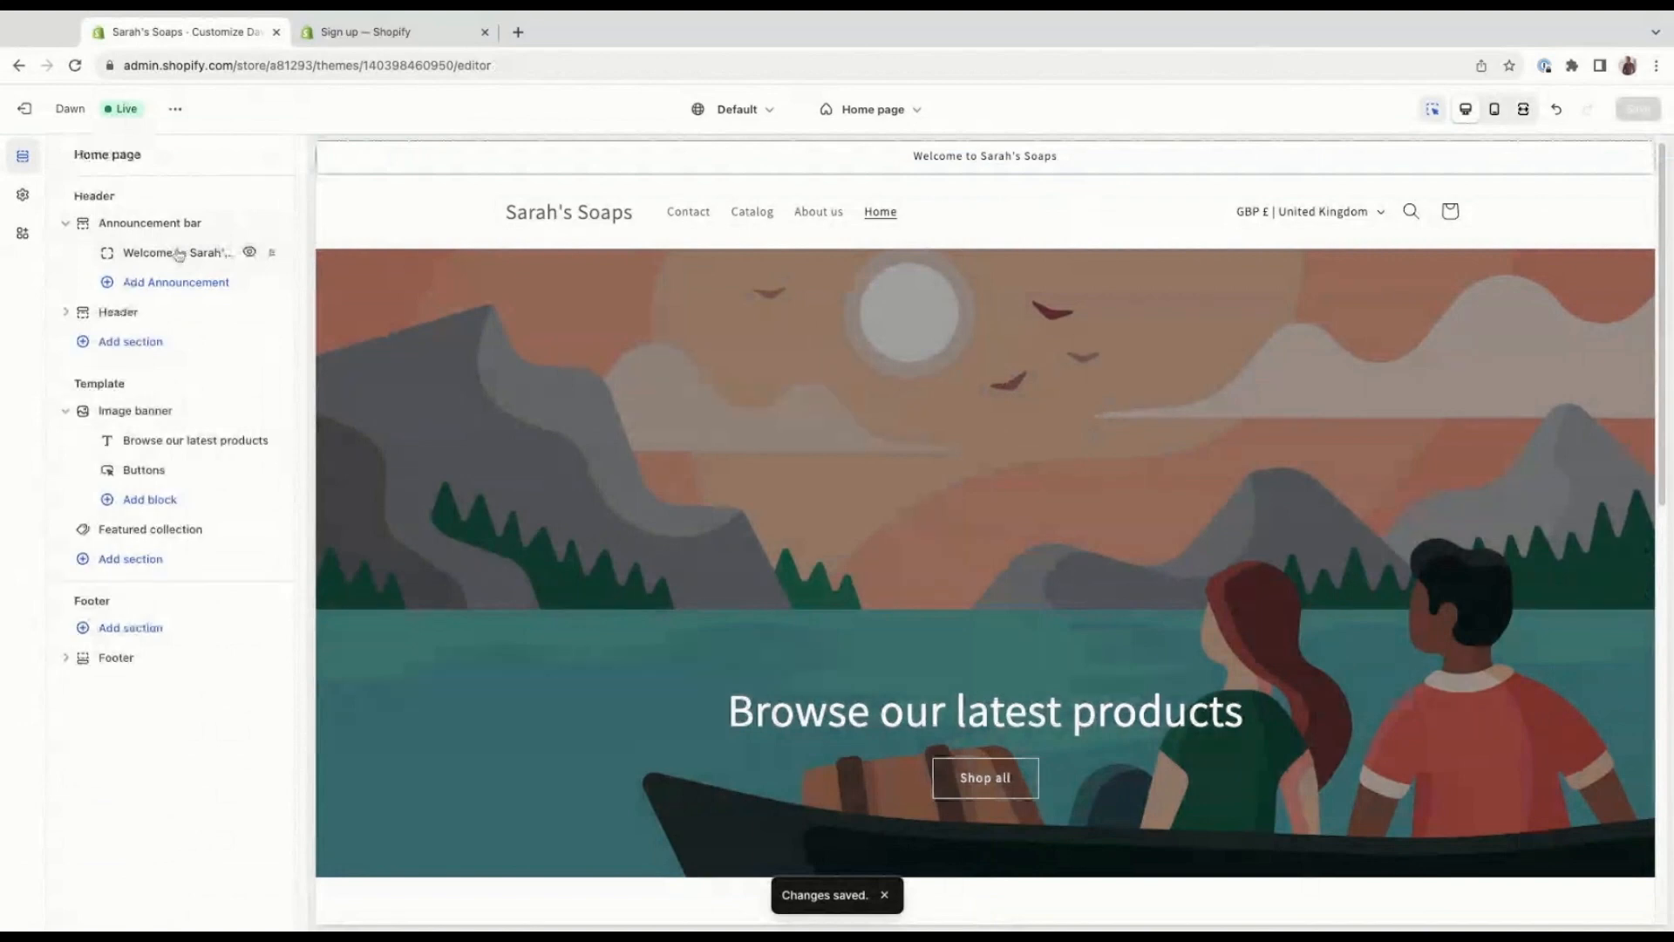
click(190, 307)
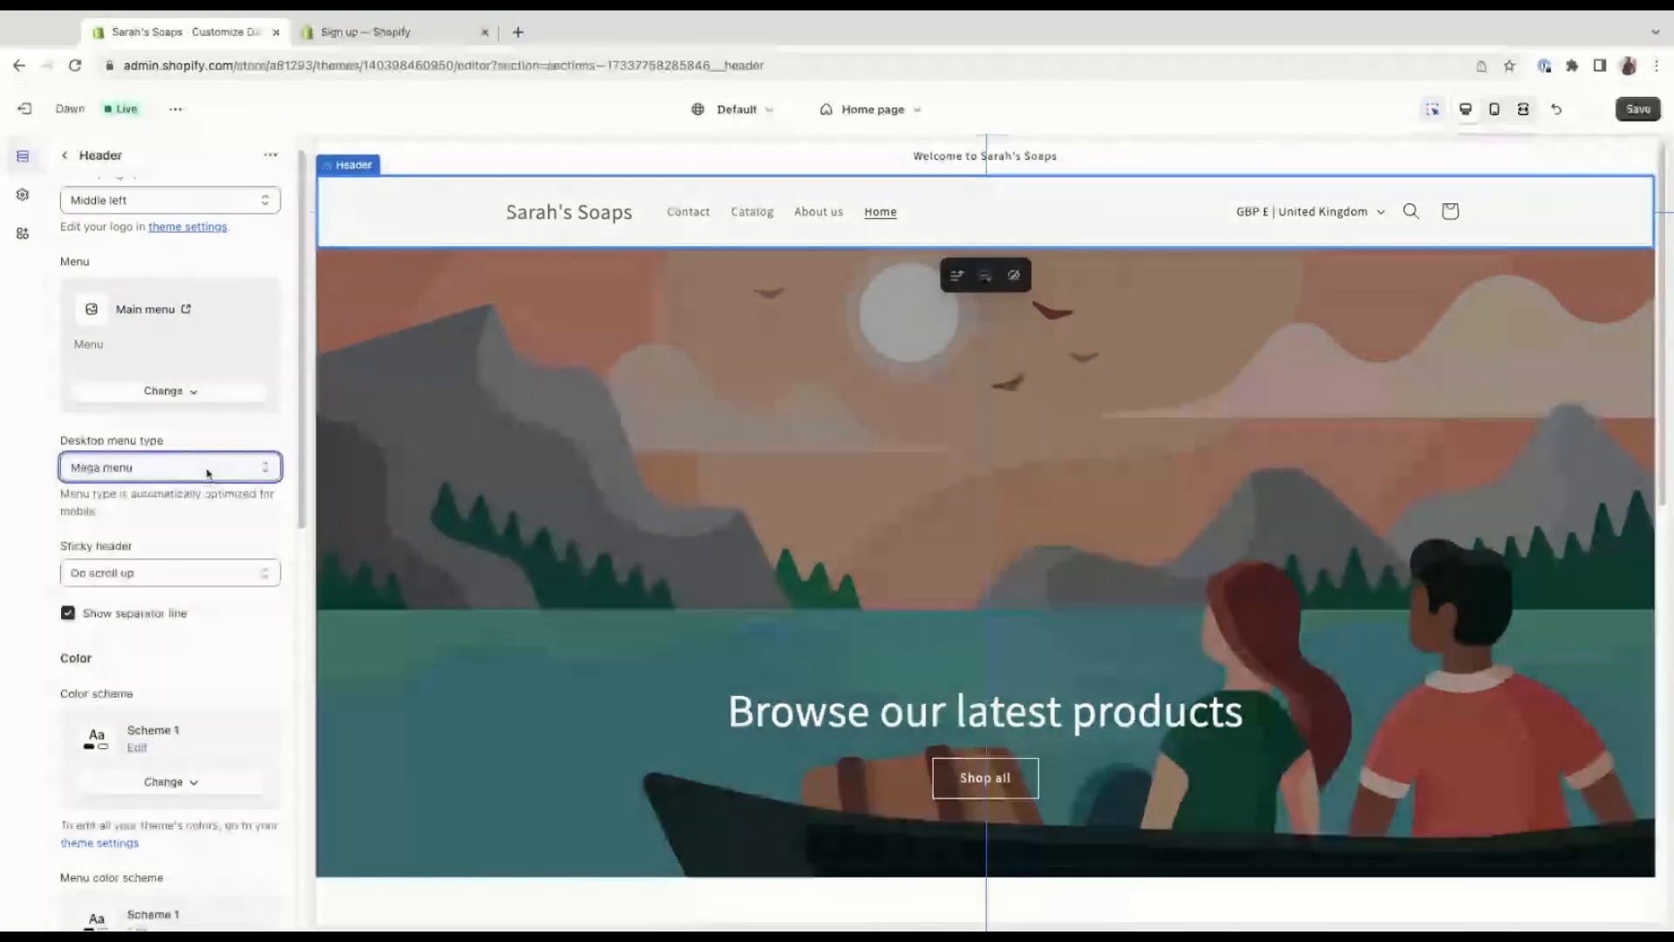
click(208, 474)
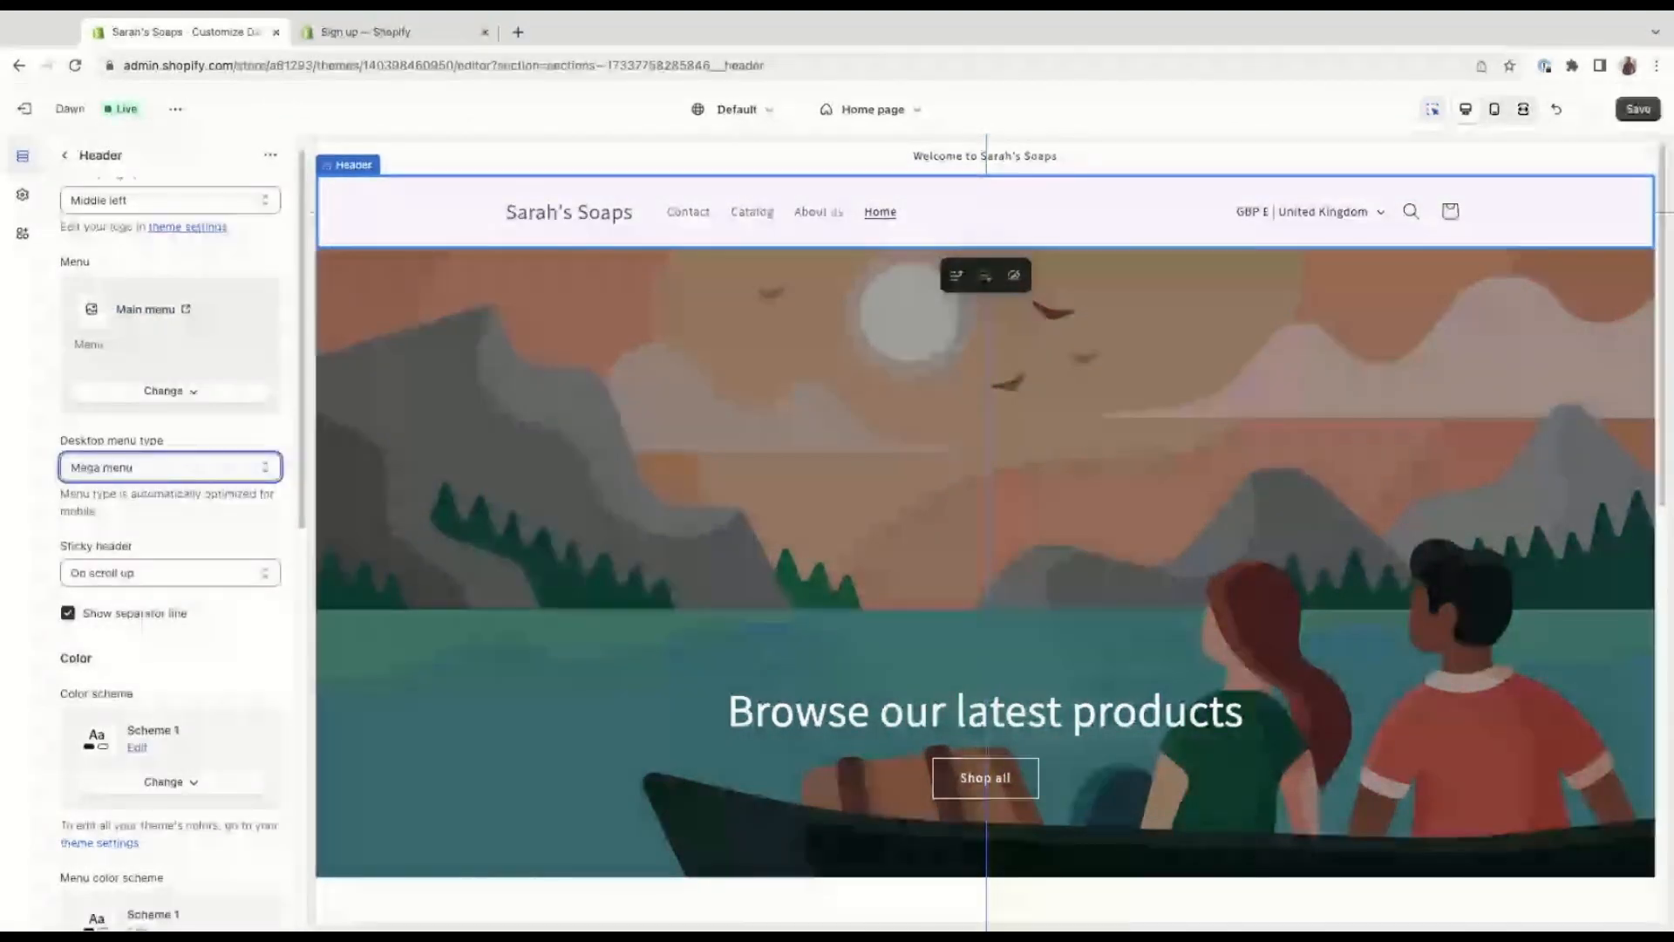
click(204, 494)
click(354, 212)
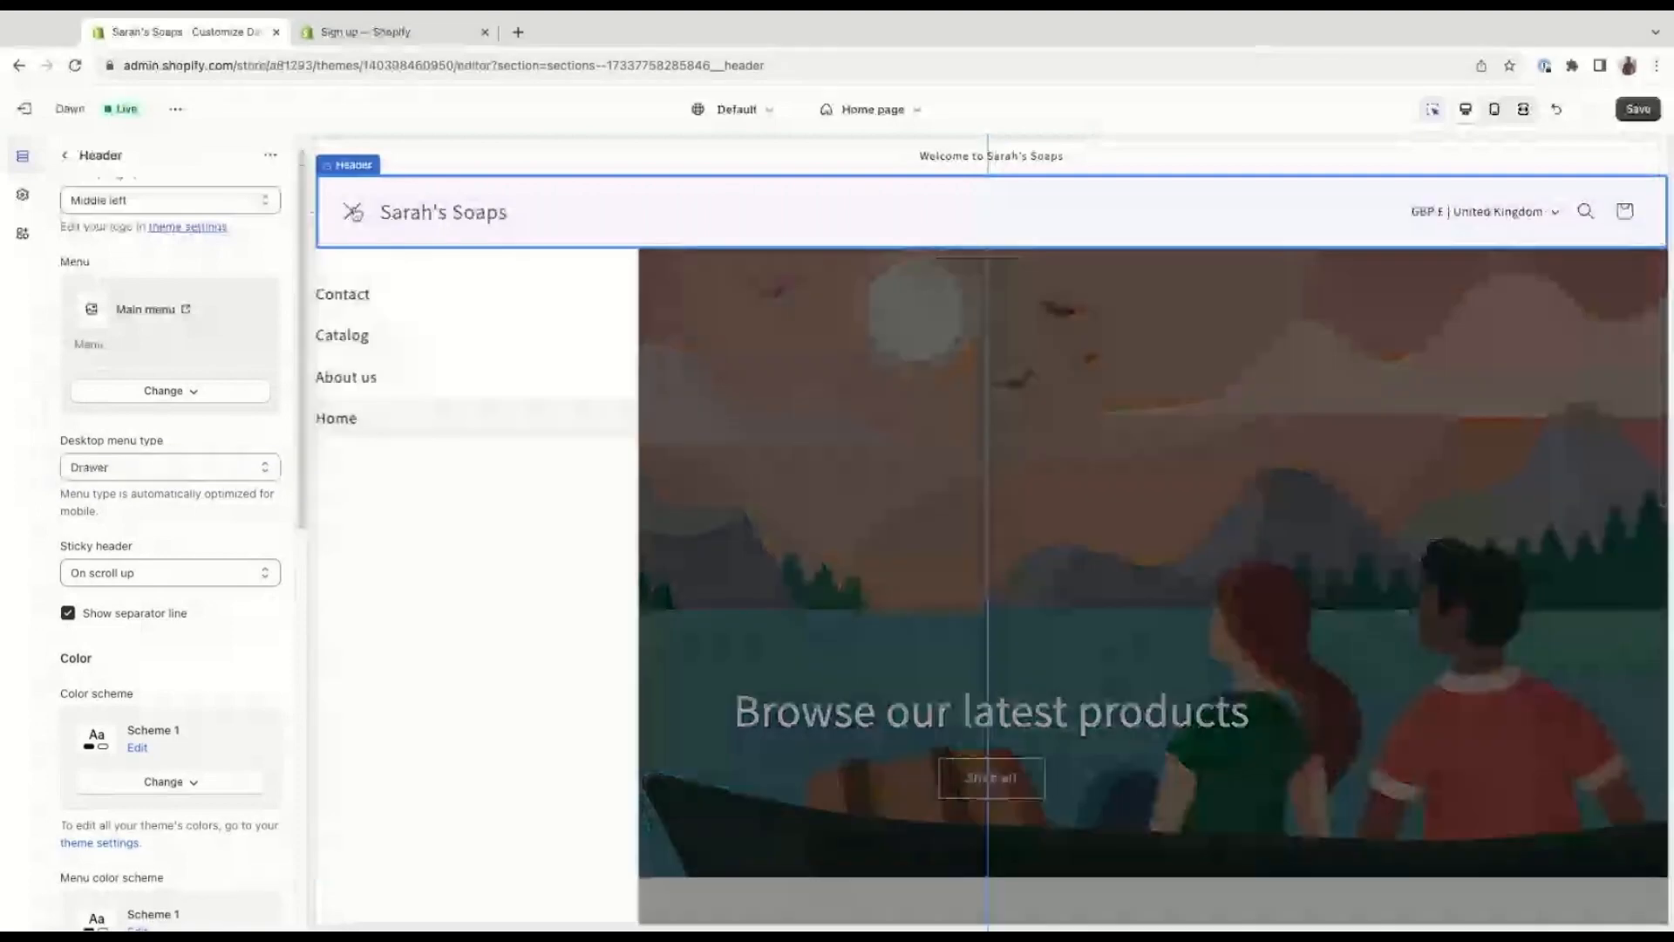
click(356, 214)
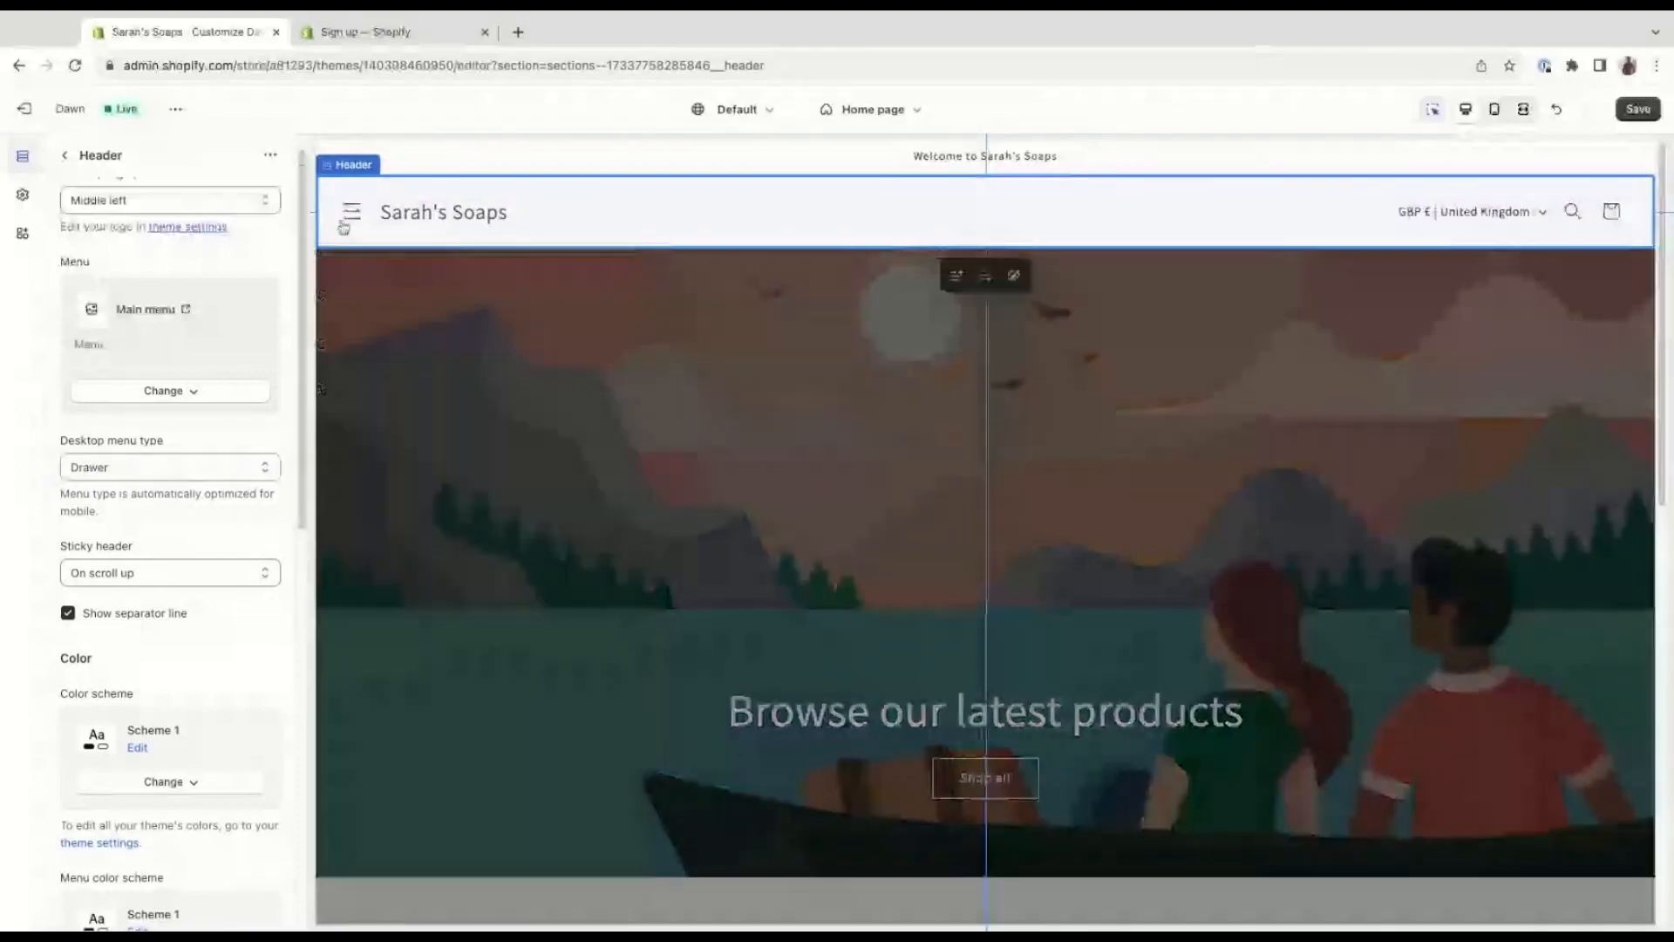
Set the header's sticky behaviour to Always and check it down the length of the home page preview.
click(199, 570)
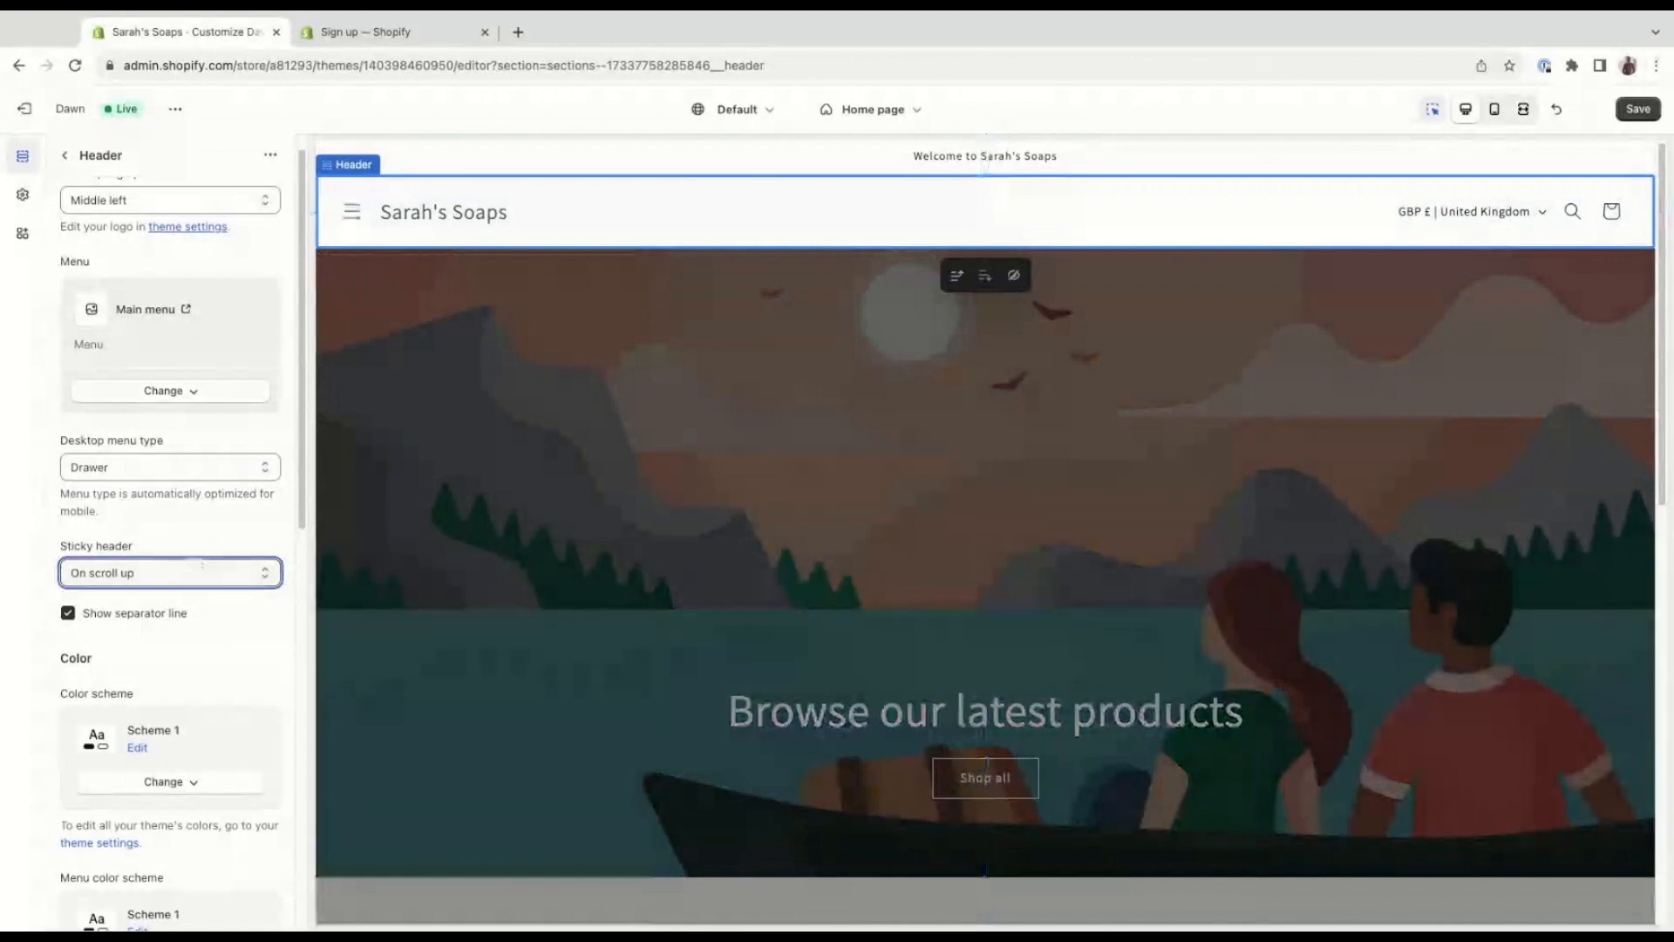
key(Down)
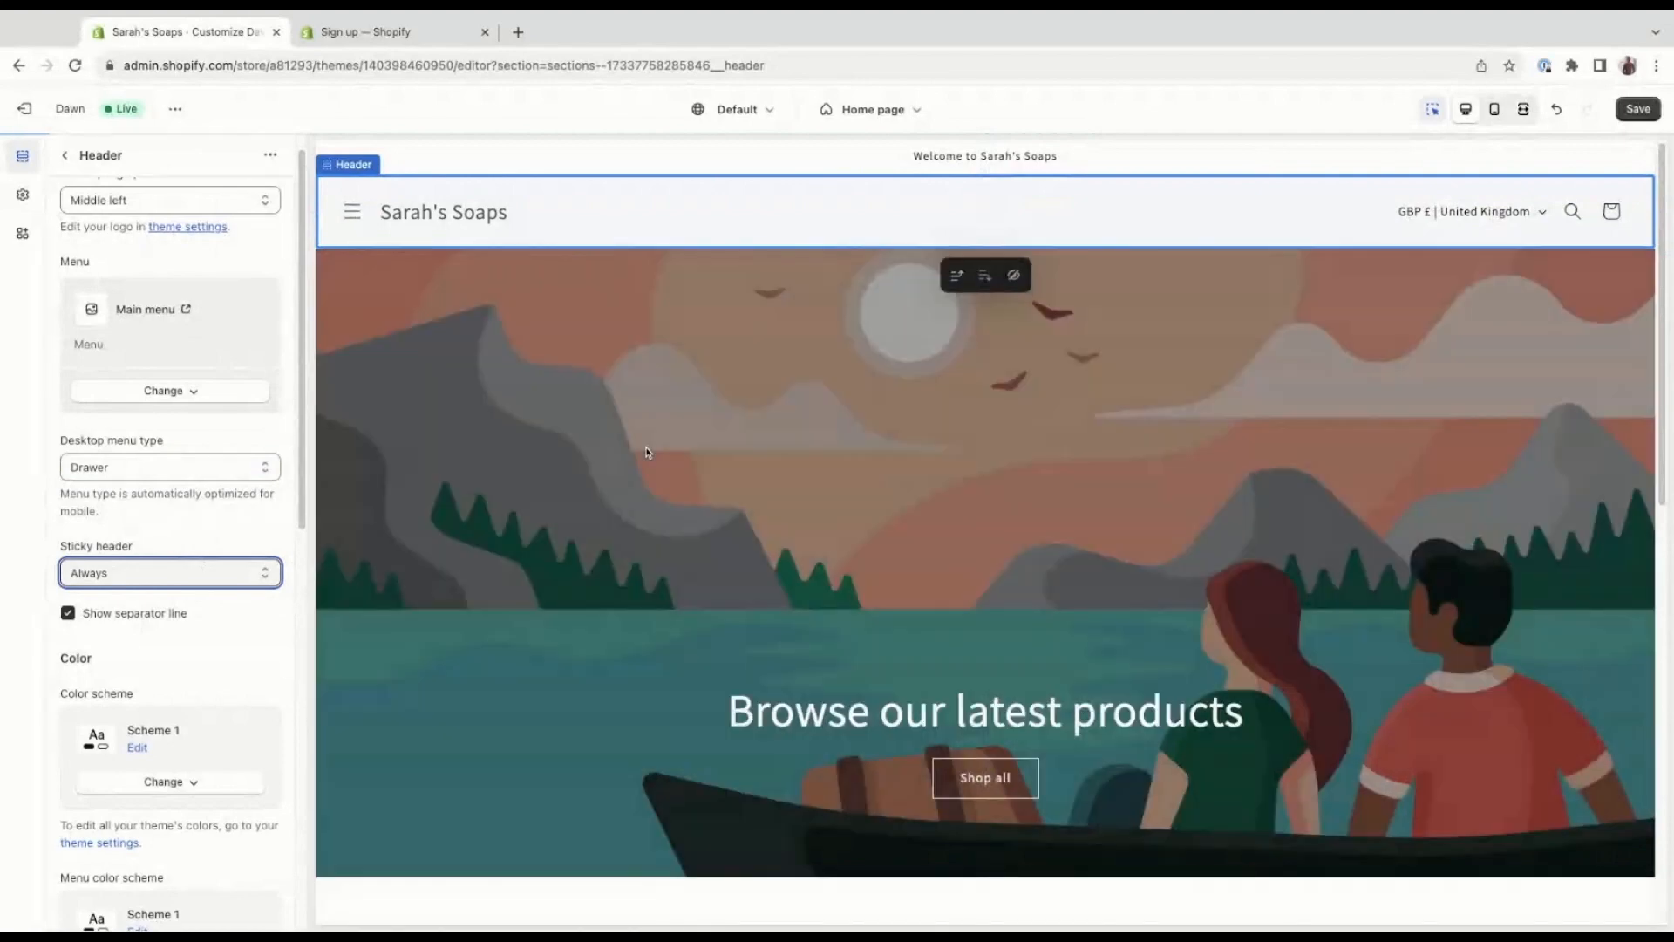
scroll(646, 451, down, 4)
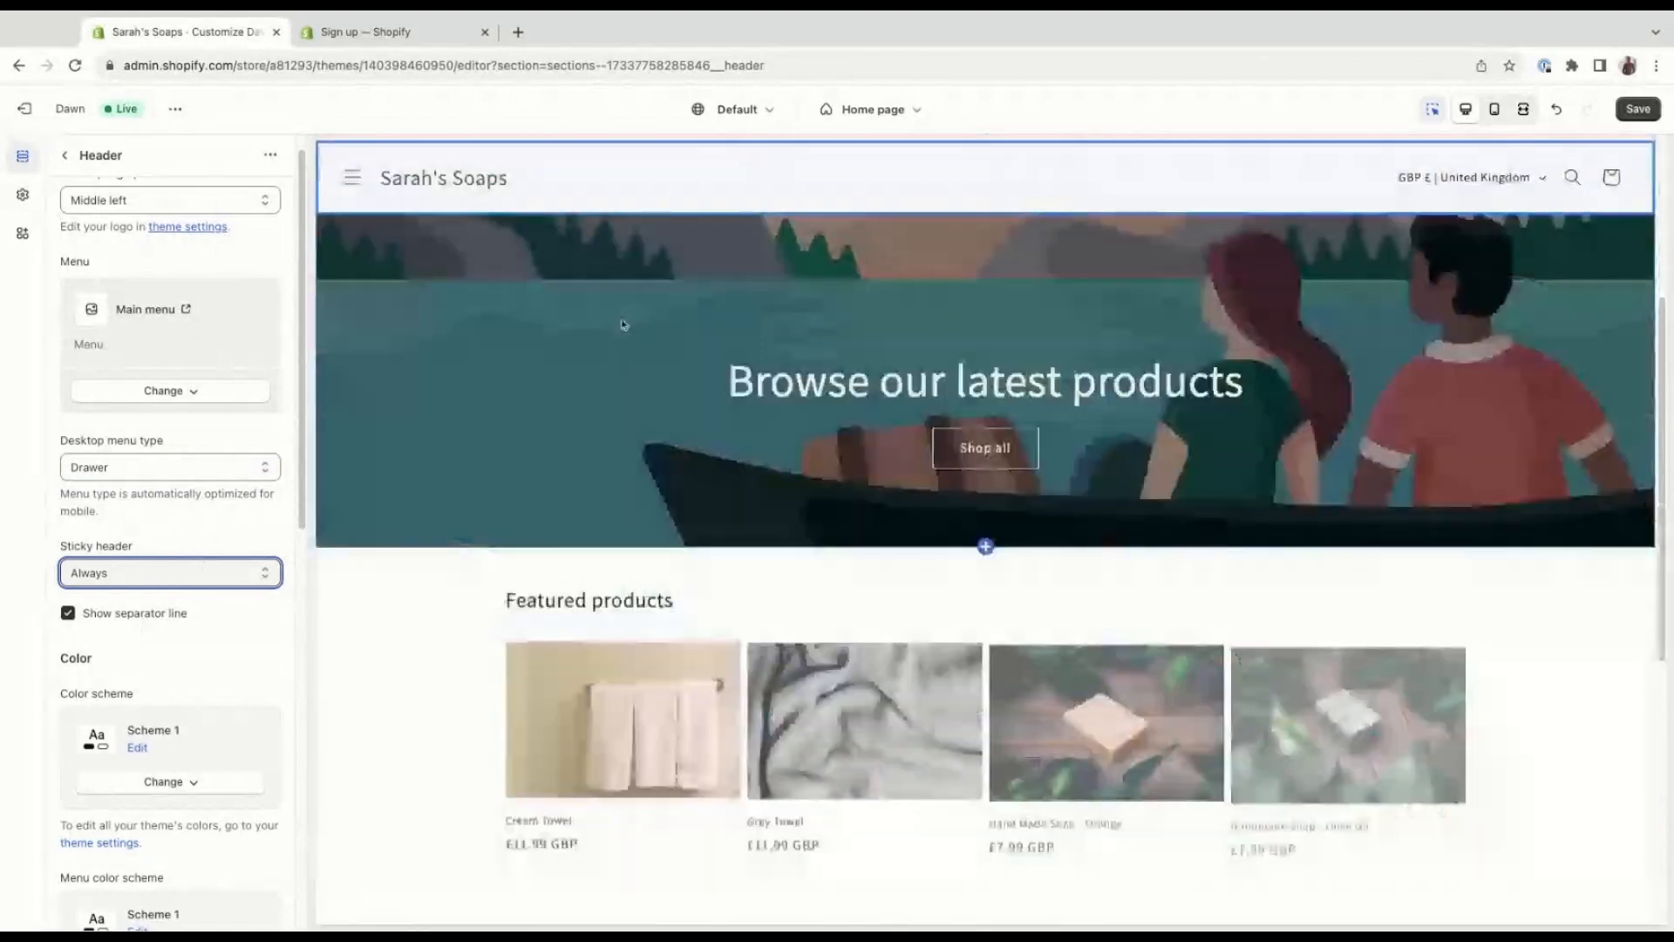
scroll(624, 324, down, 3)
scroll(569, 325, down, 2)
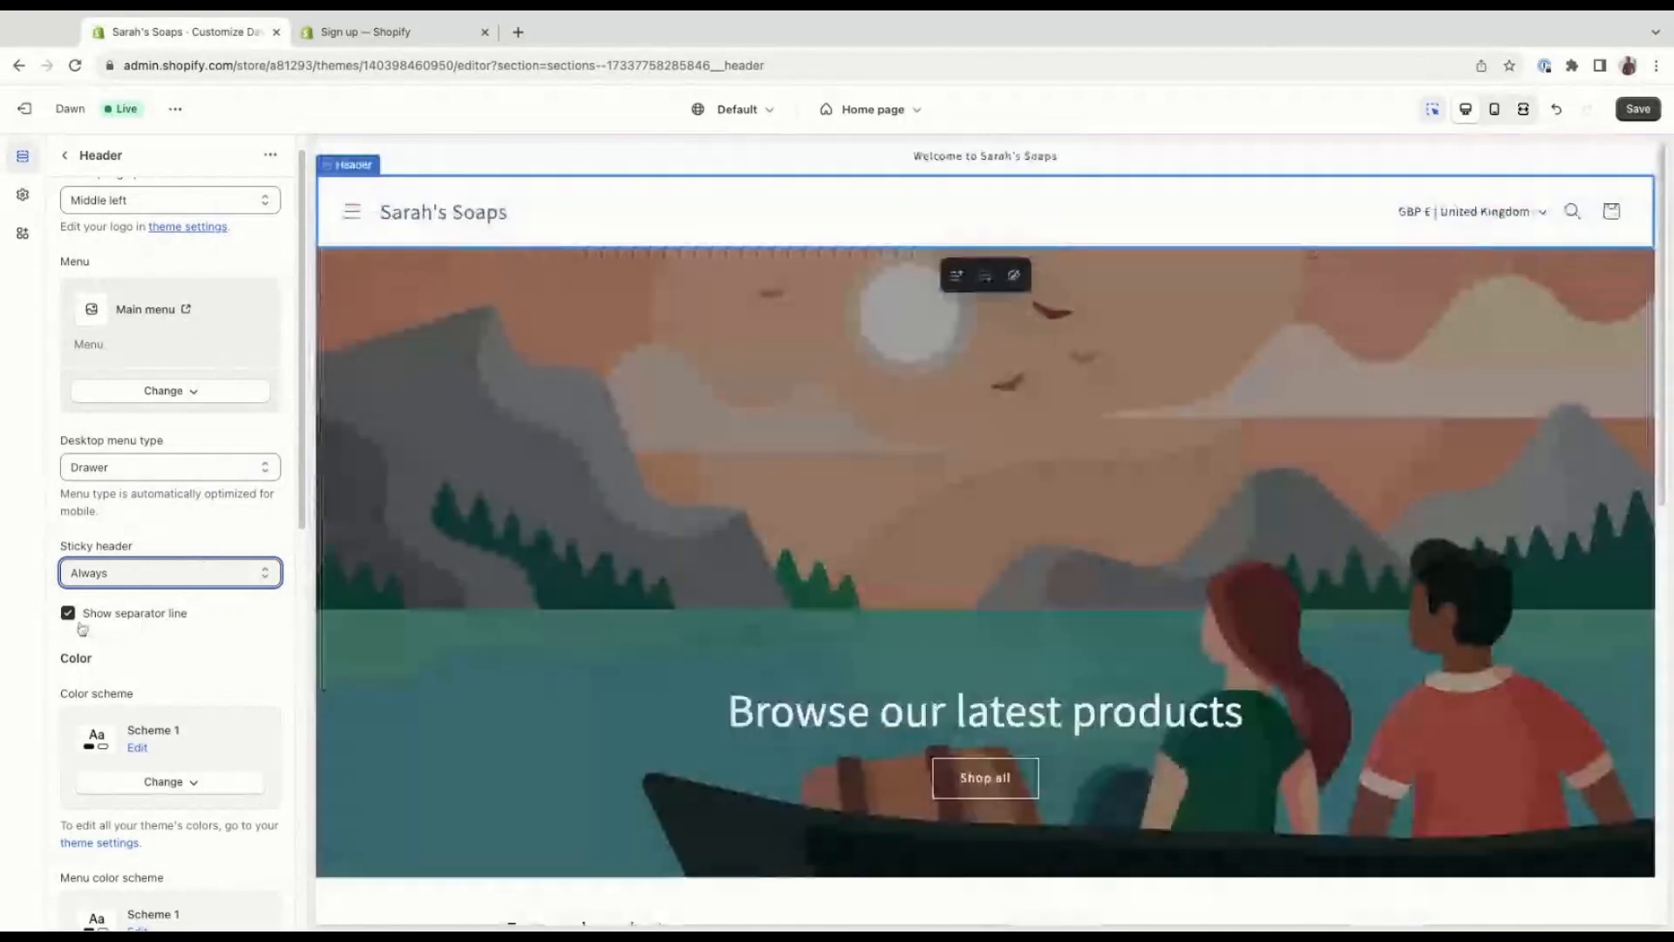
Try the header without its separator line and with a dark color scheme, restoring the original setting after each trial.
click(69, 615)
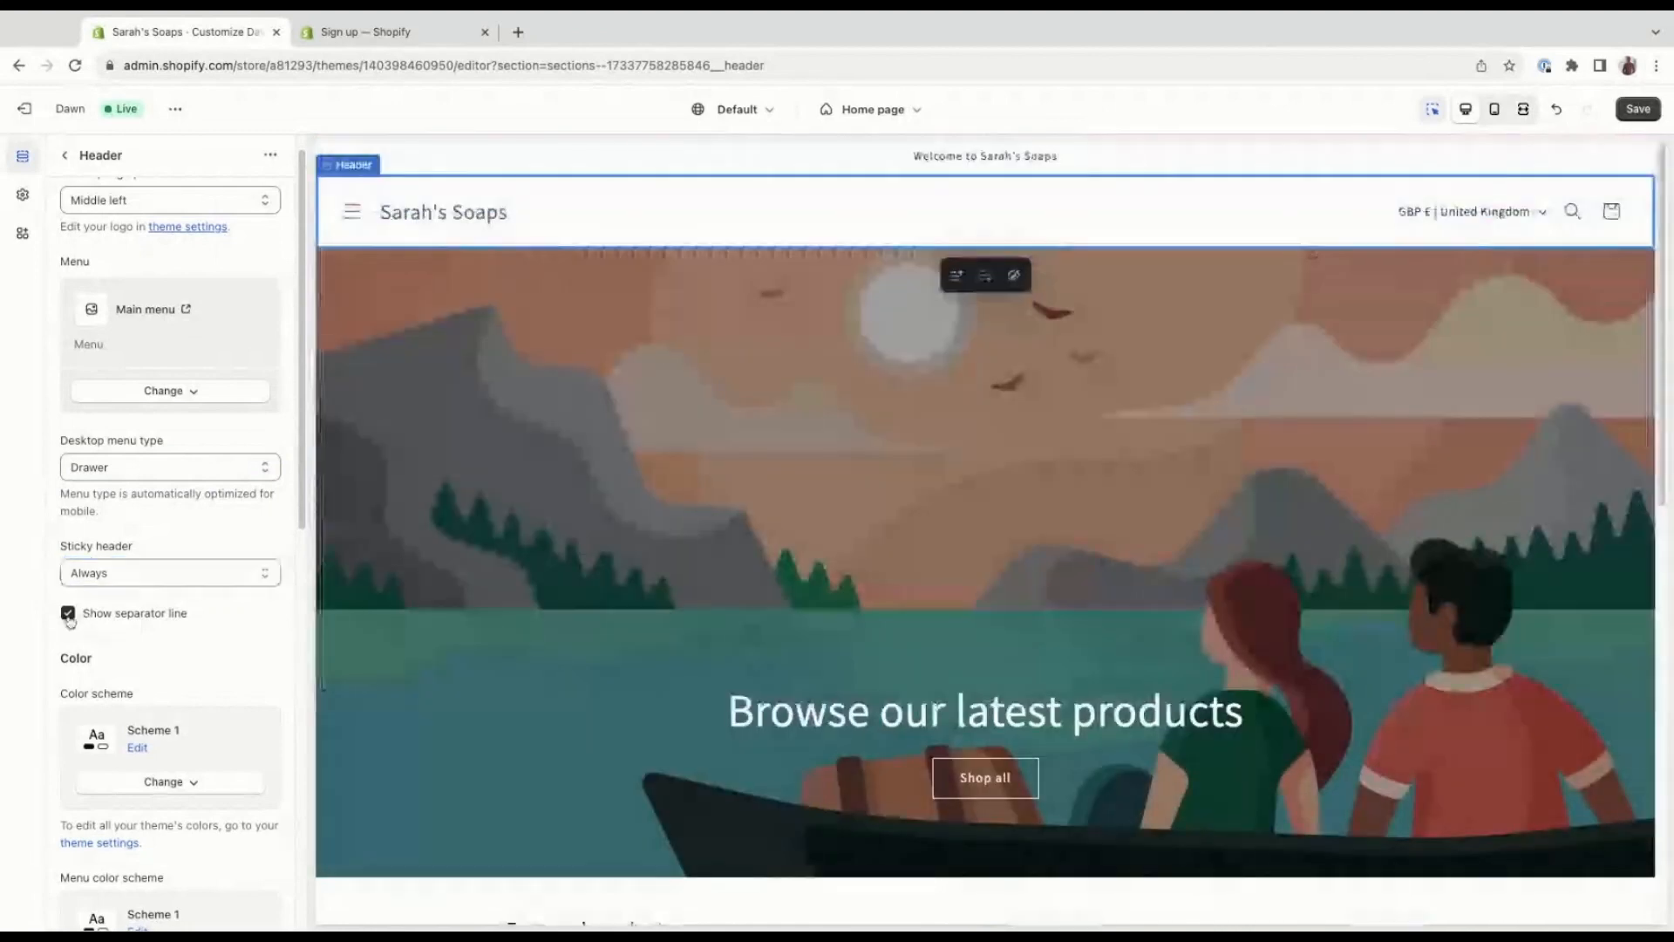
click(69, 614)
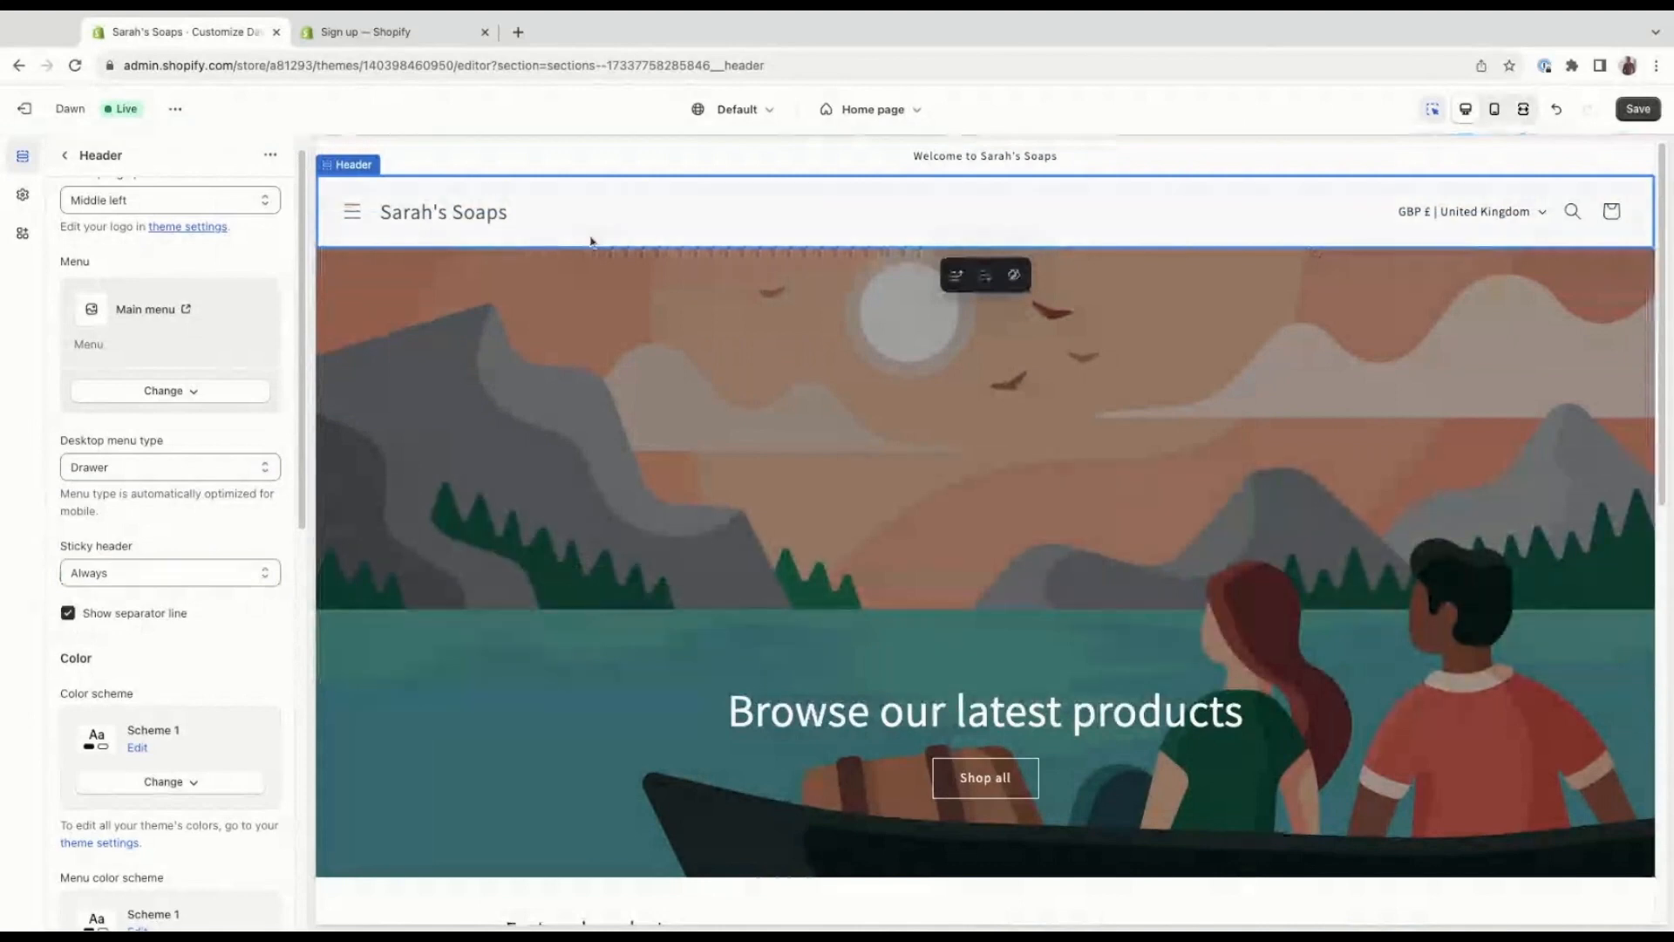
scroll(209, 577, down, 2)
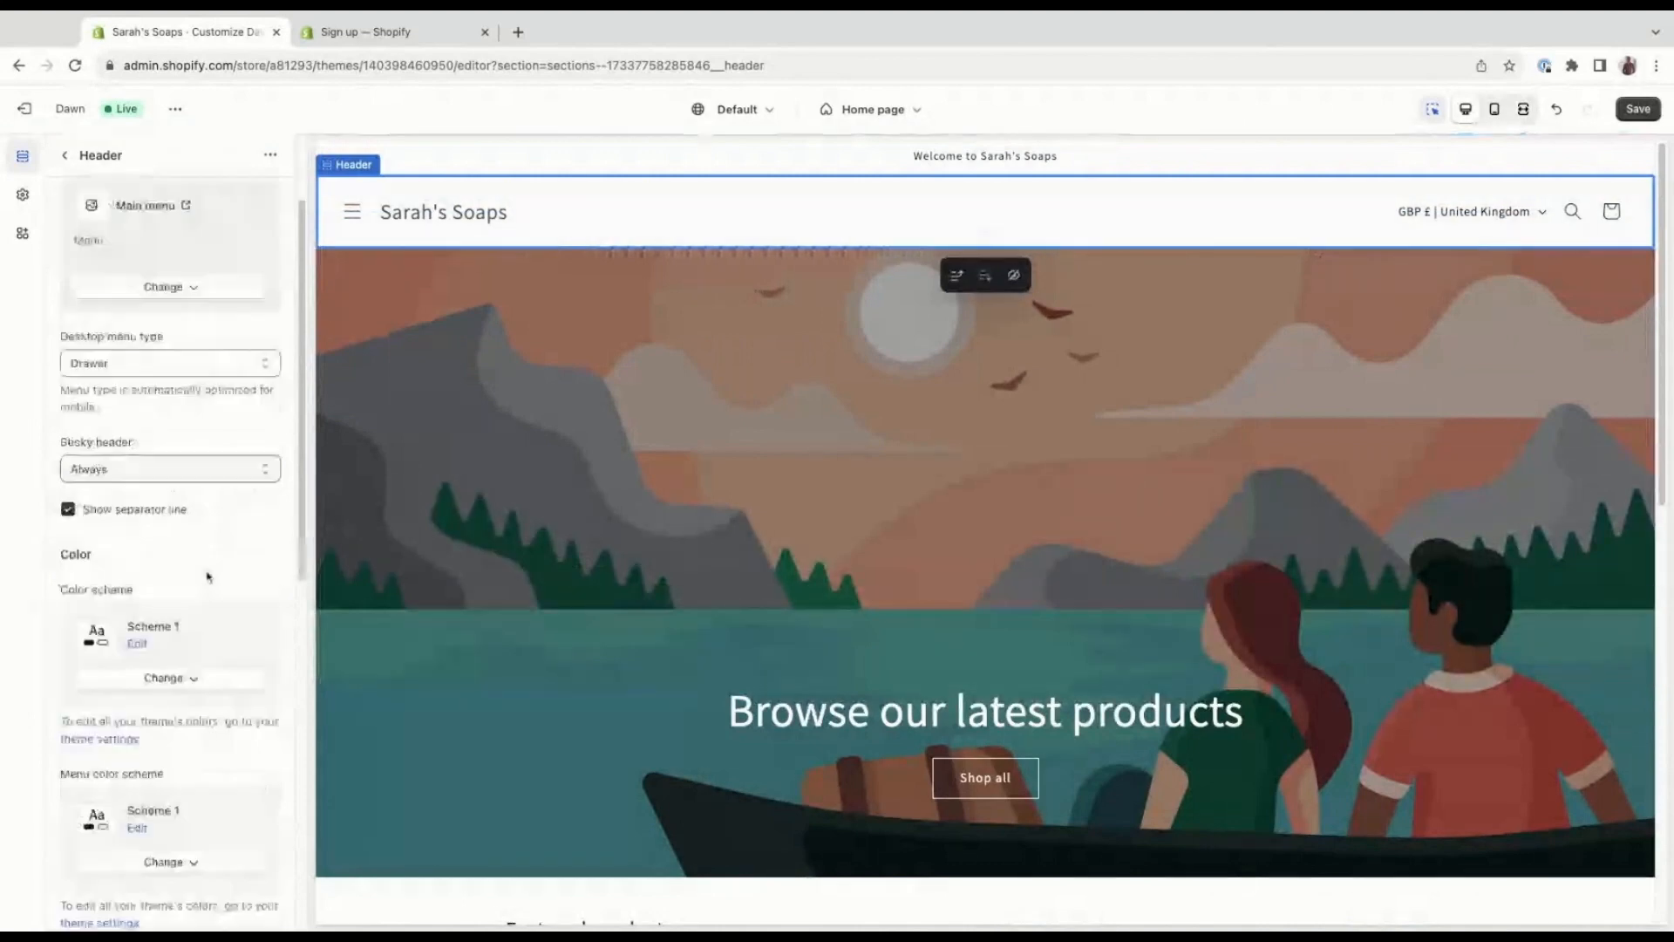
scroll(209, 576, down, 2)
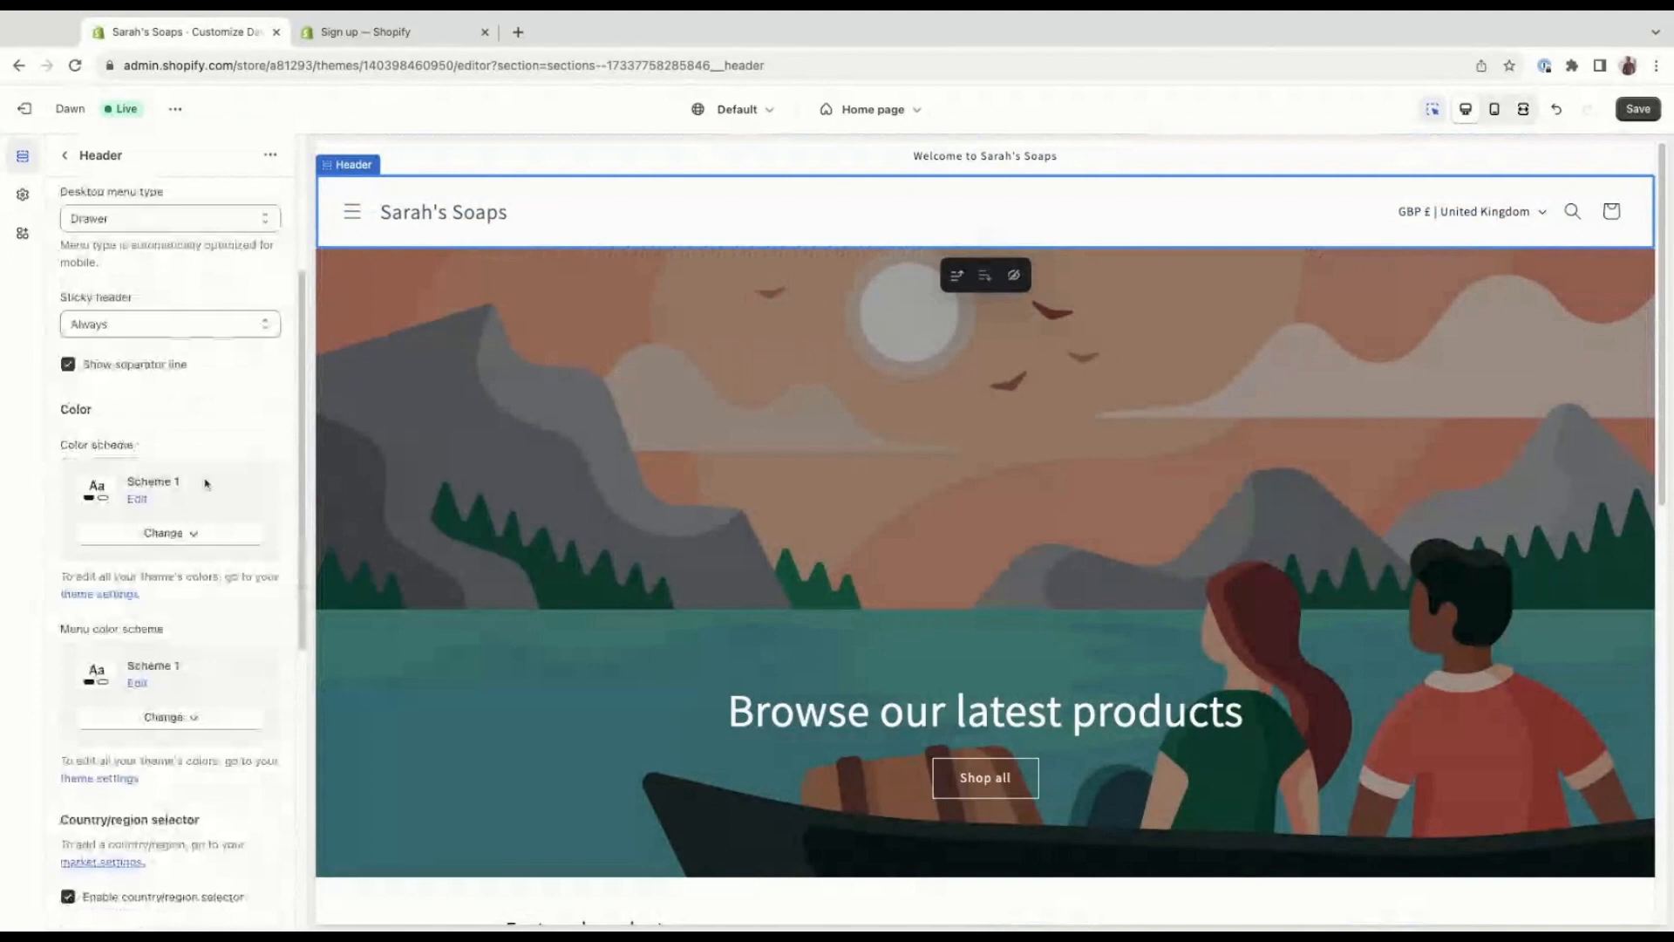
scroll(206, 475, down, 1)
scroll(206, 476, down, 1)
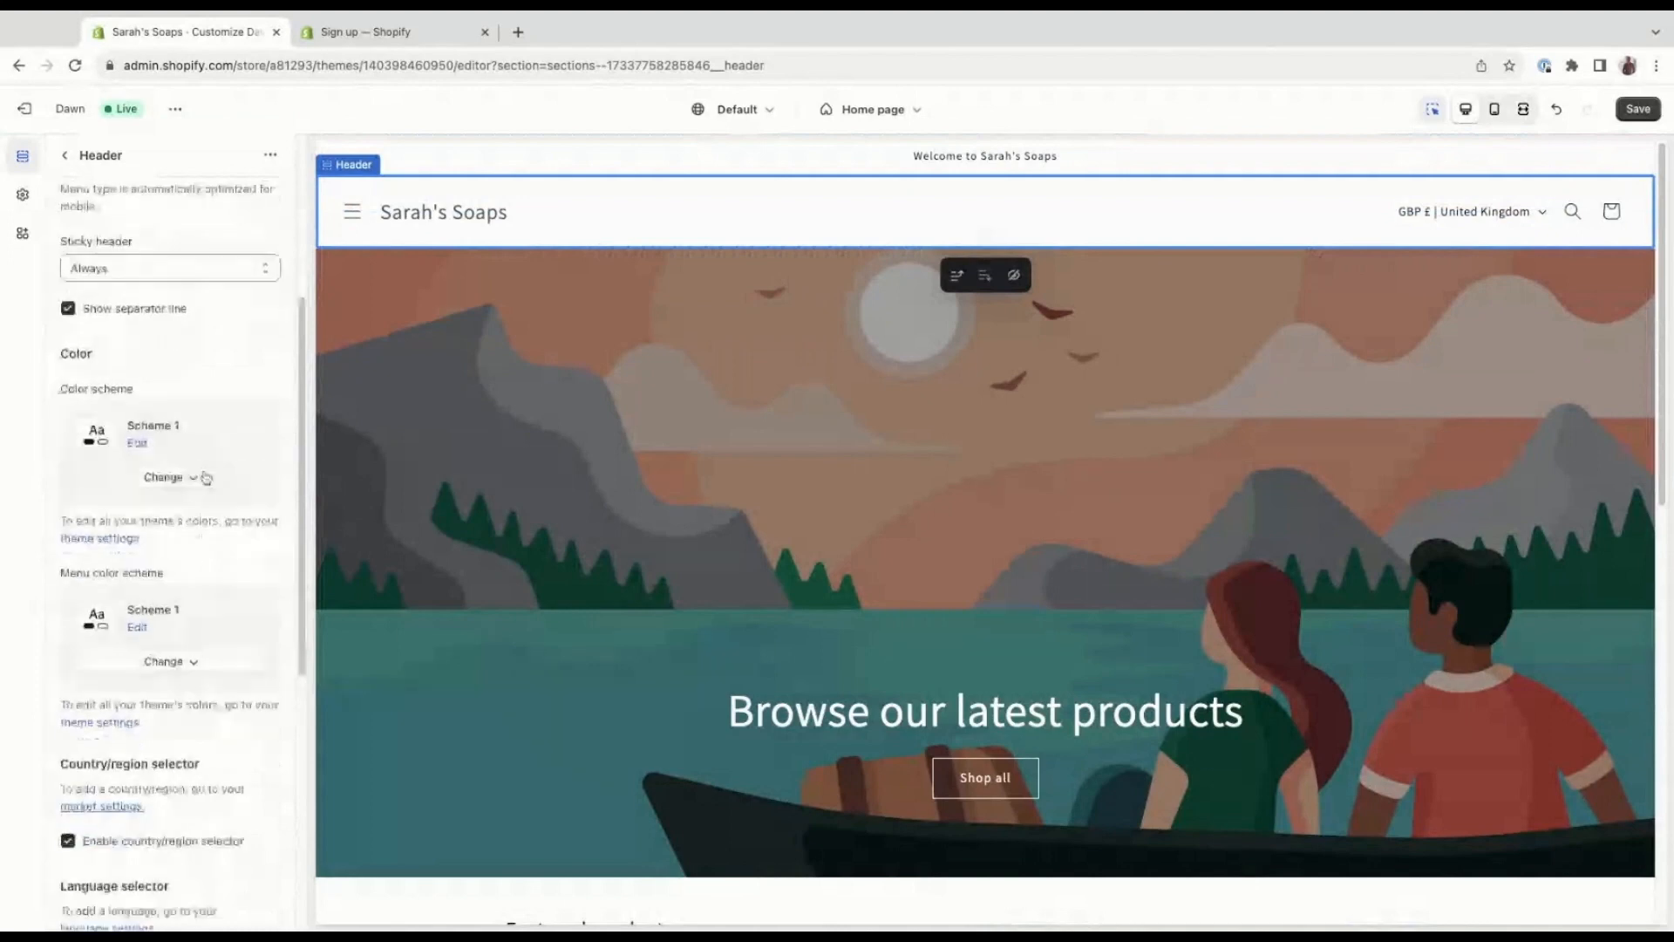
click(206, 477)
click(206, 612)
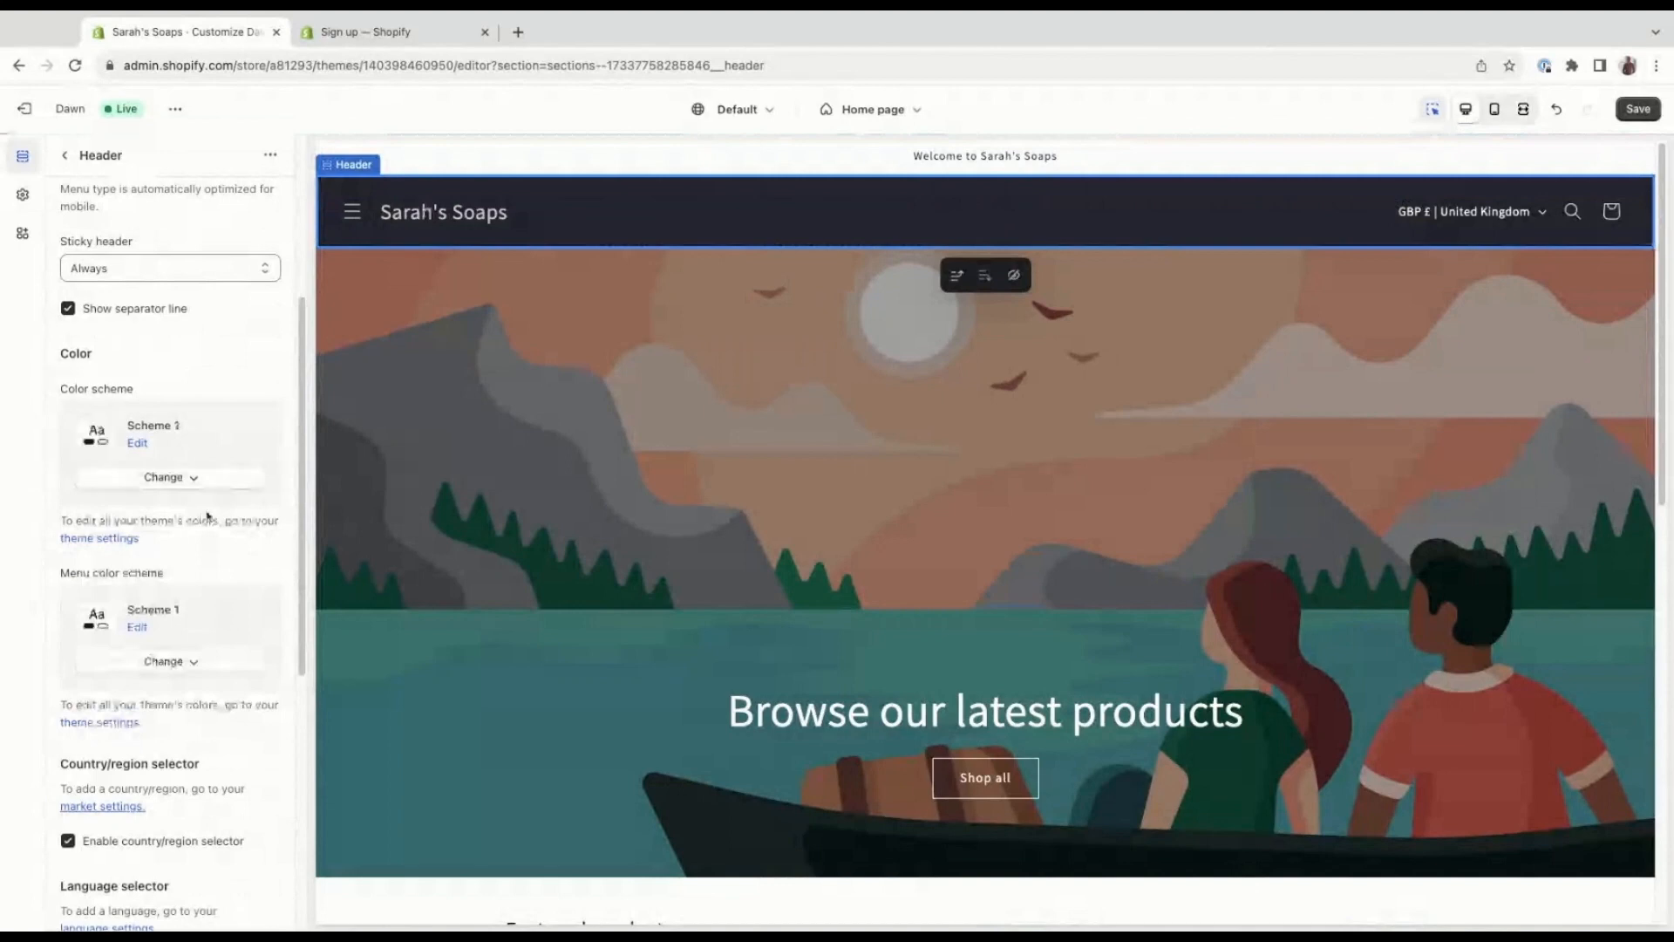
key(ctrl+z)
Try the header with the country/region selector disabled, then enable the selector again.
scroll(54, 203, up, 4)
scroll(225, 681, down, 5)
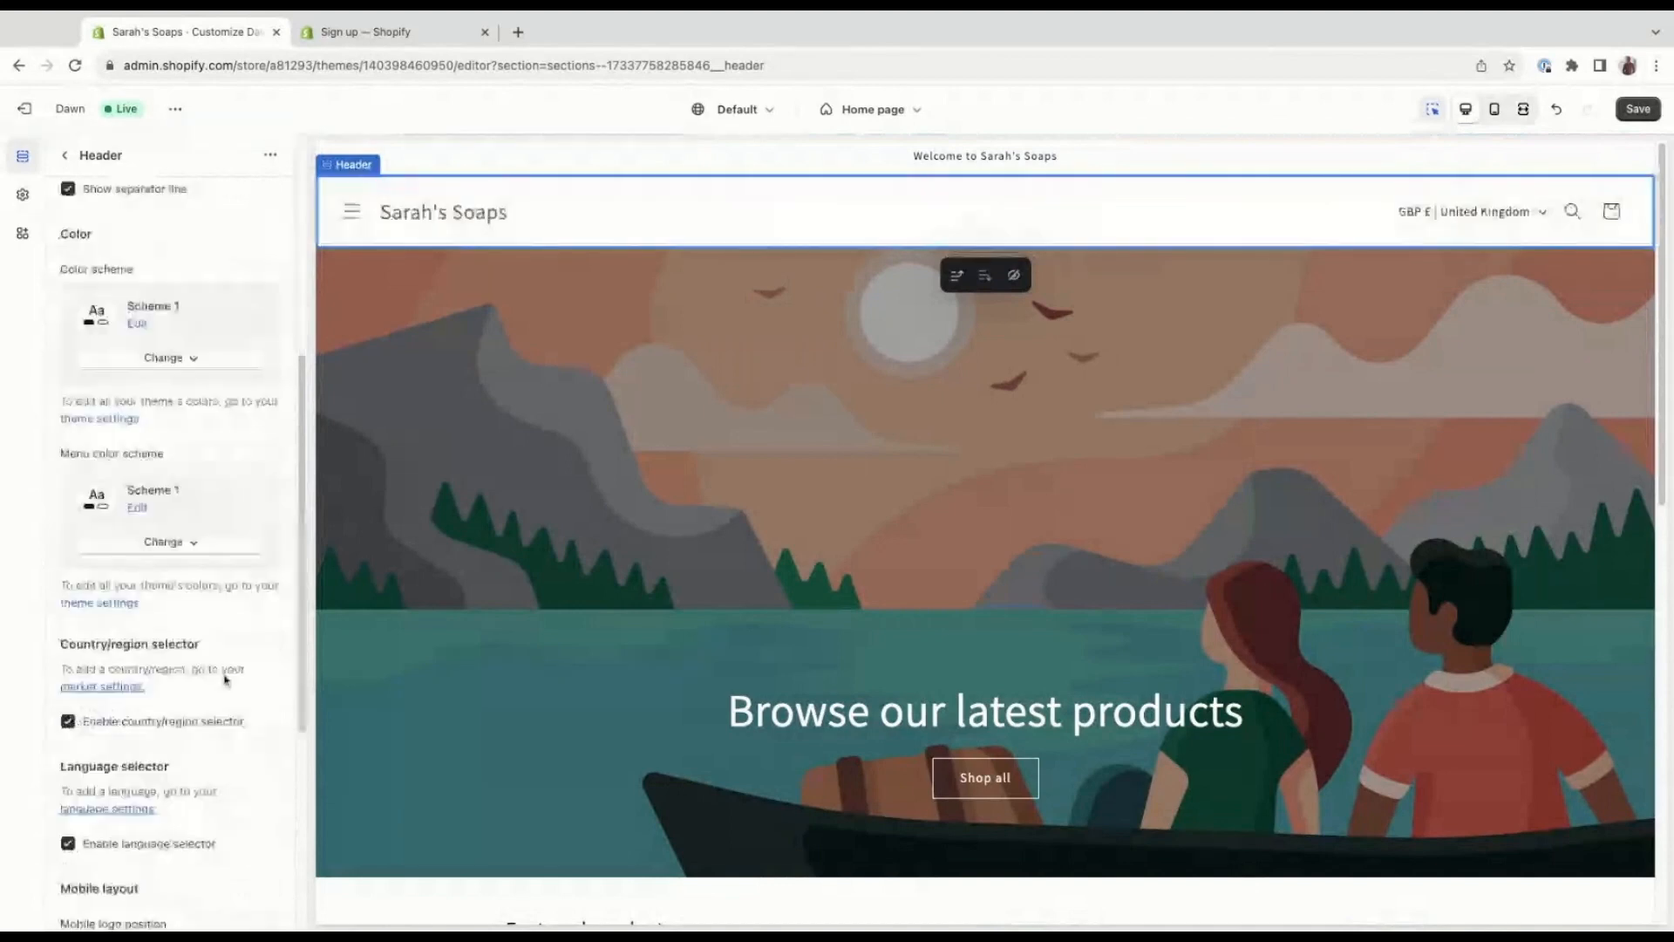
scroll(186, 671, down, 1)
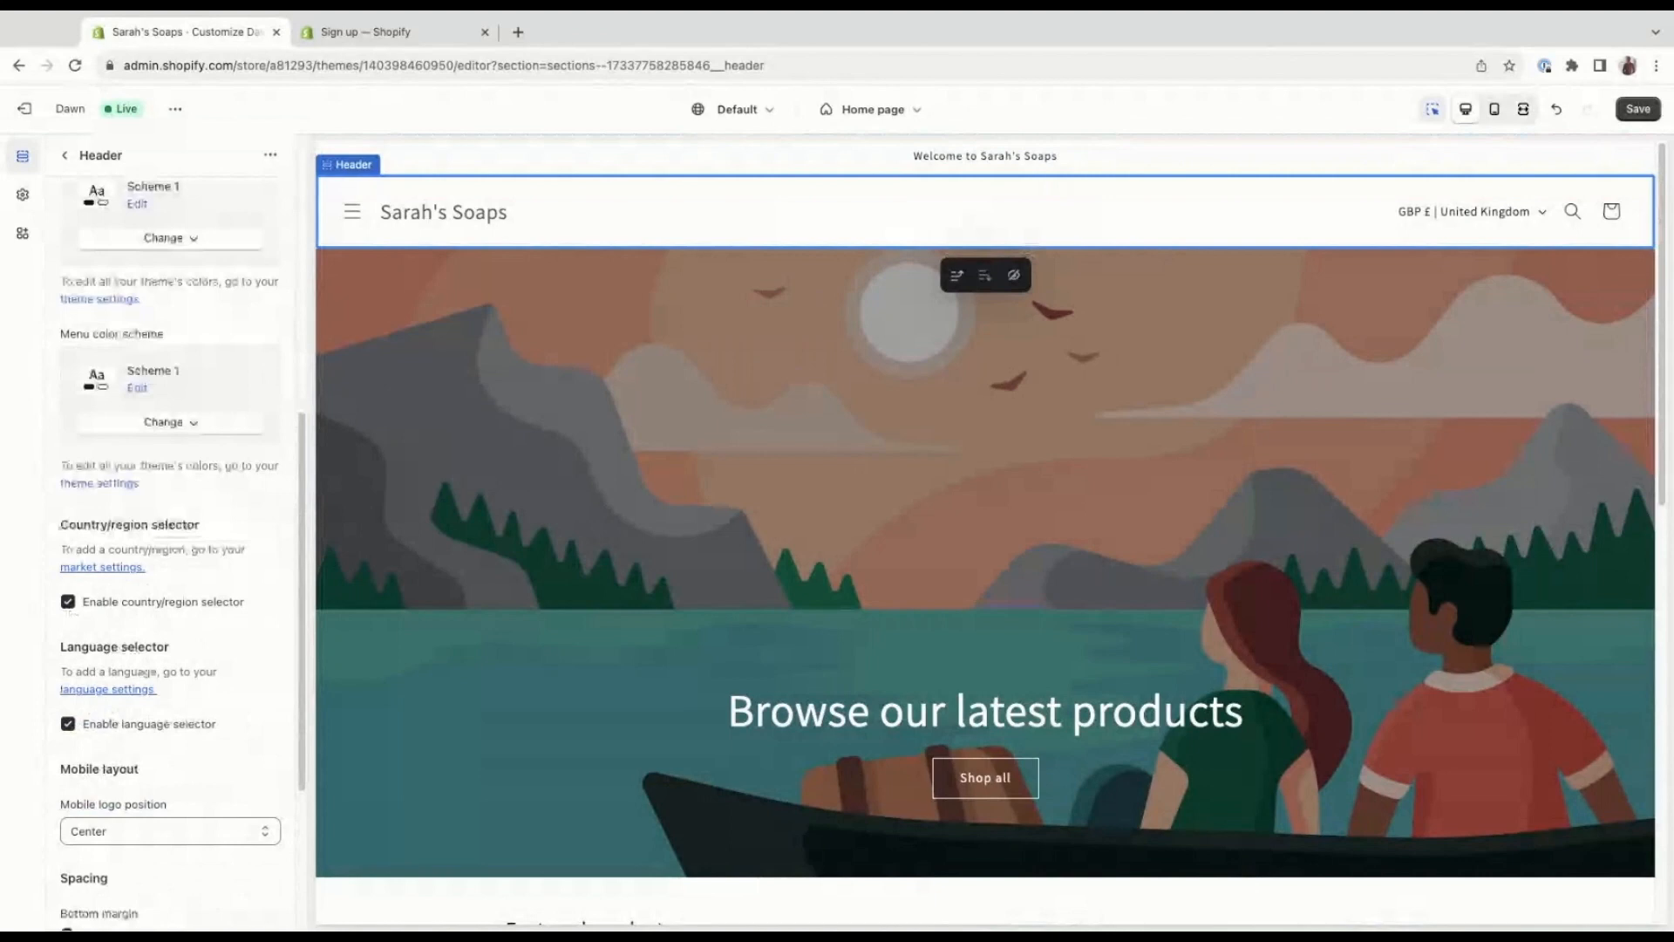
click(68, 603)
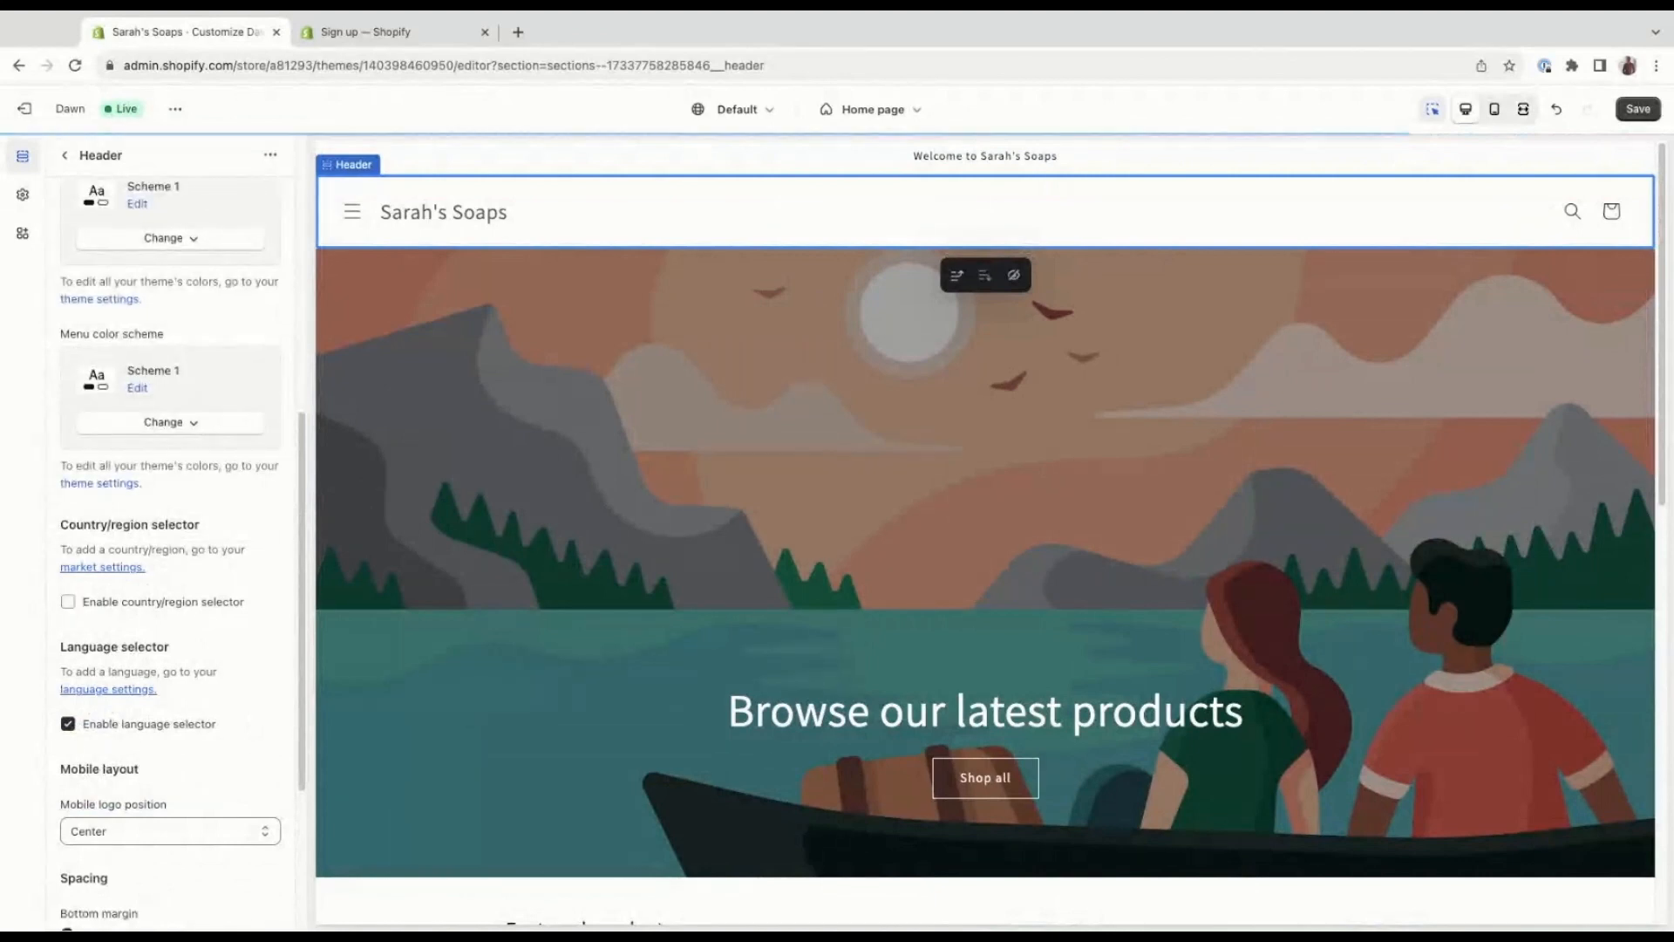
click(68, 602)
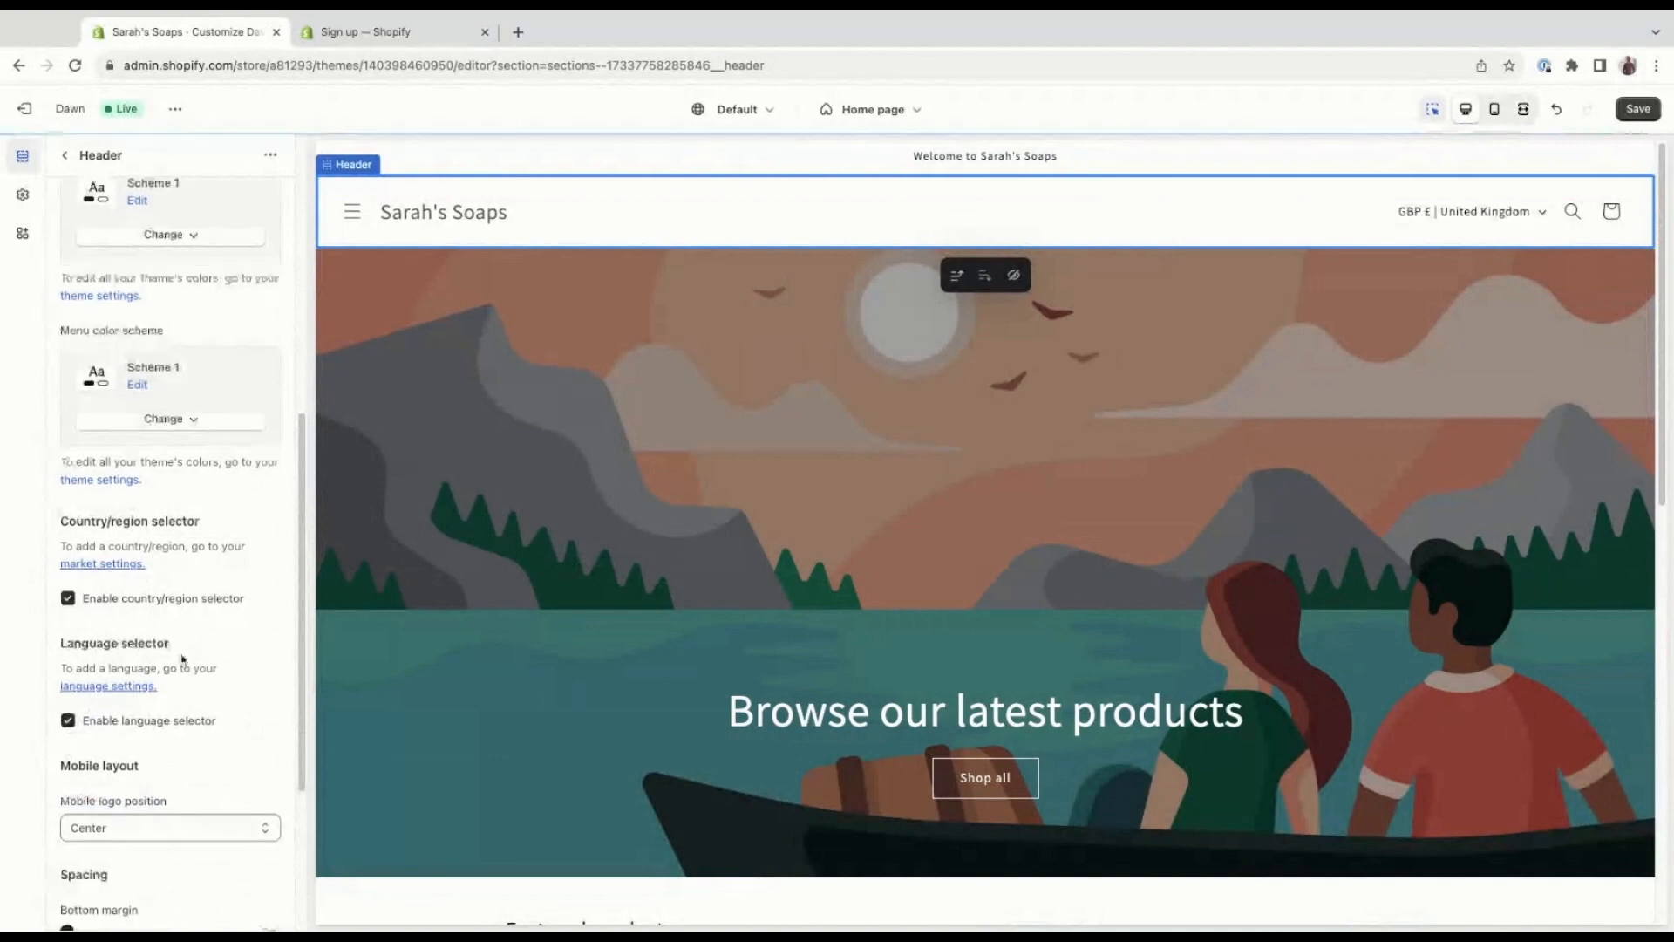
scroll(182, 658, down, 3)
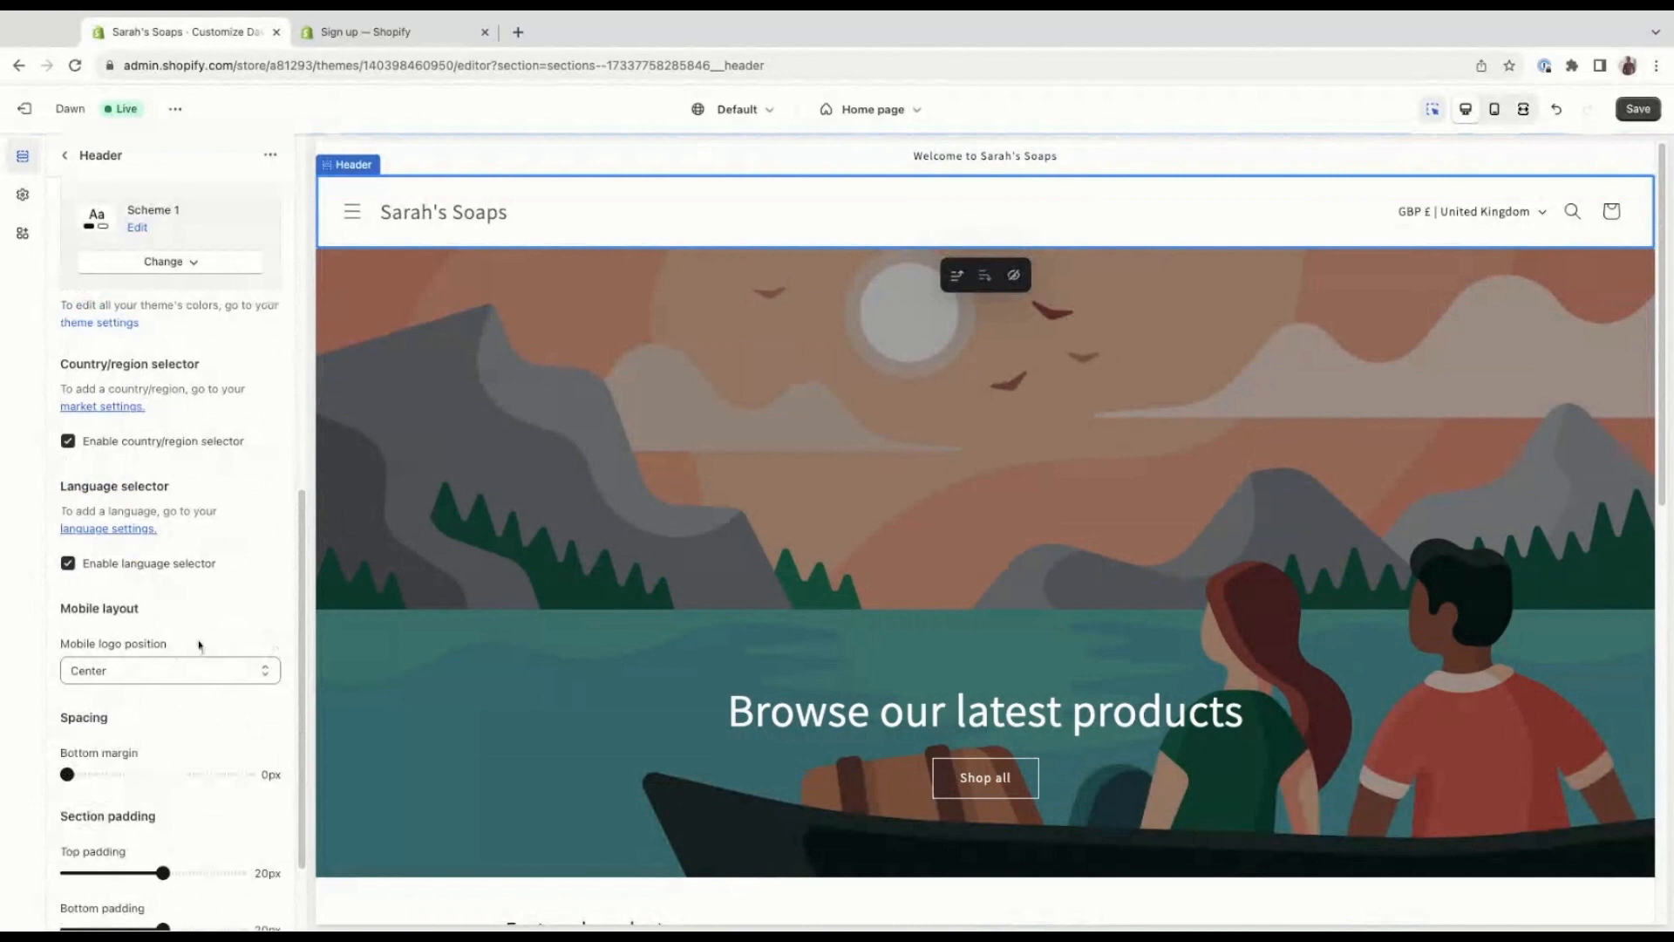
Review the header's language selector, mobile layout, spacing and padding settings, and check which blocks and sections can be added to the header.
scroll(193, 652, down, 1)
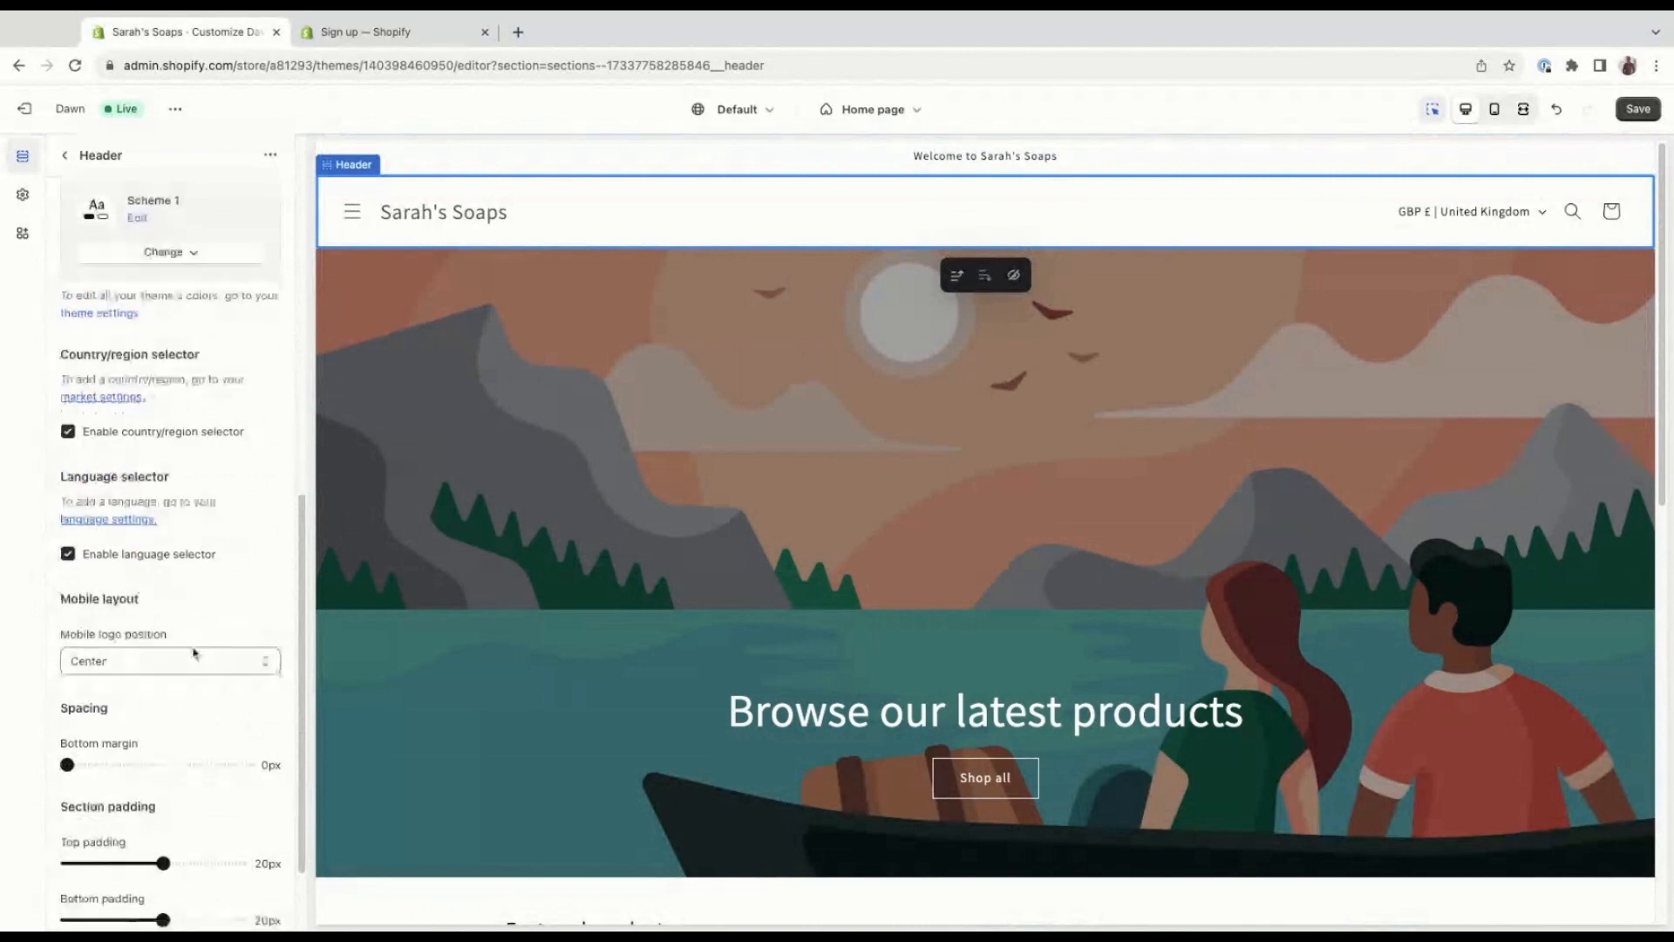
scroll(193, 652, down, 2)
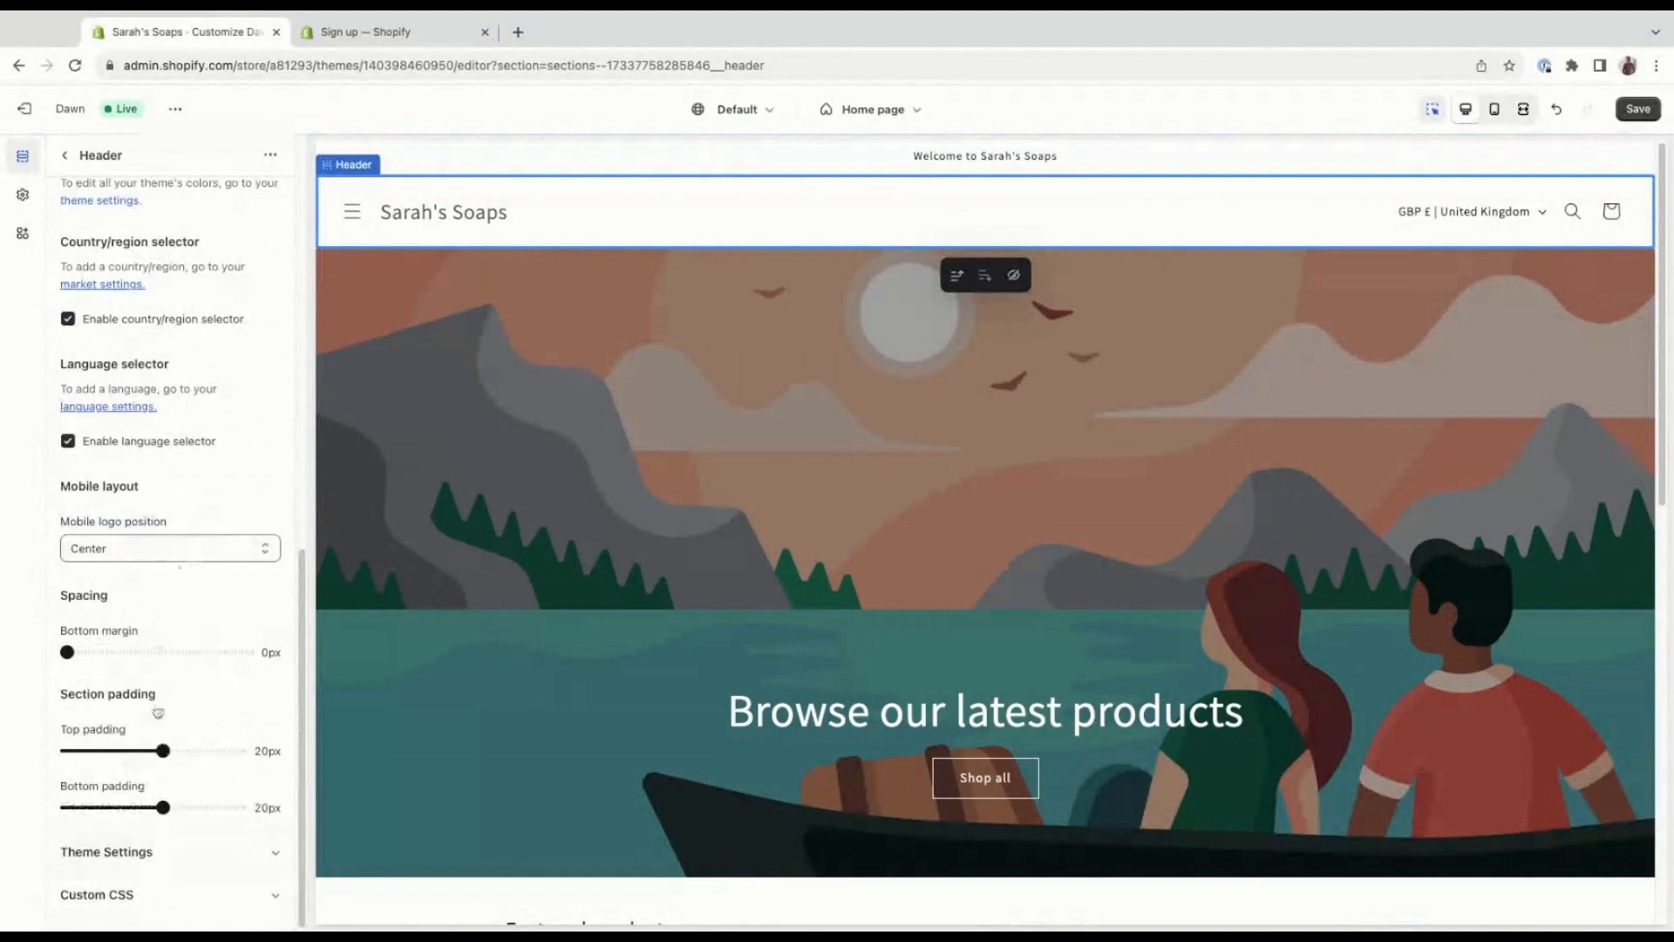
scroll(157, 514, up, 2)
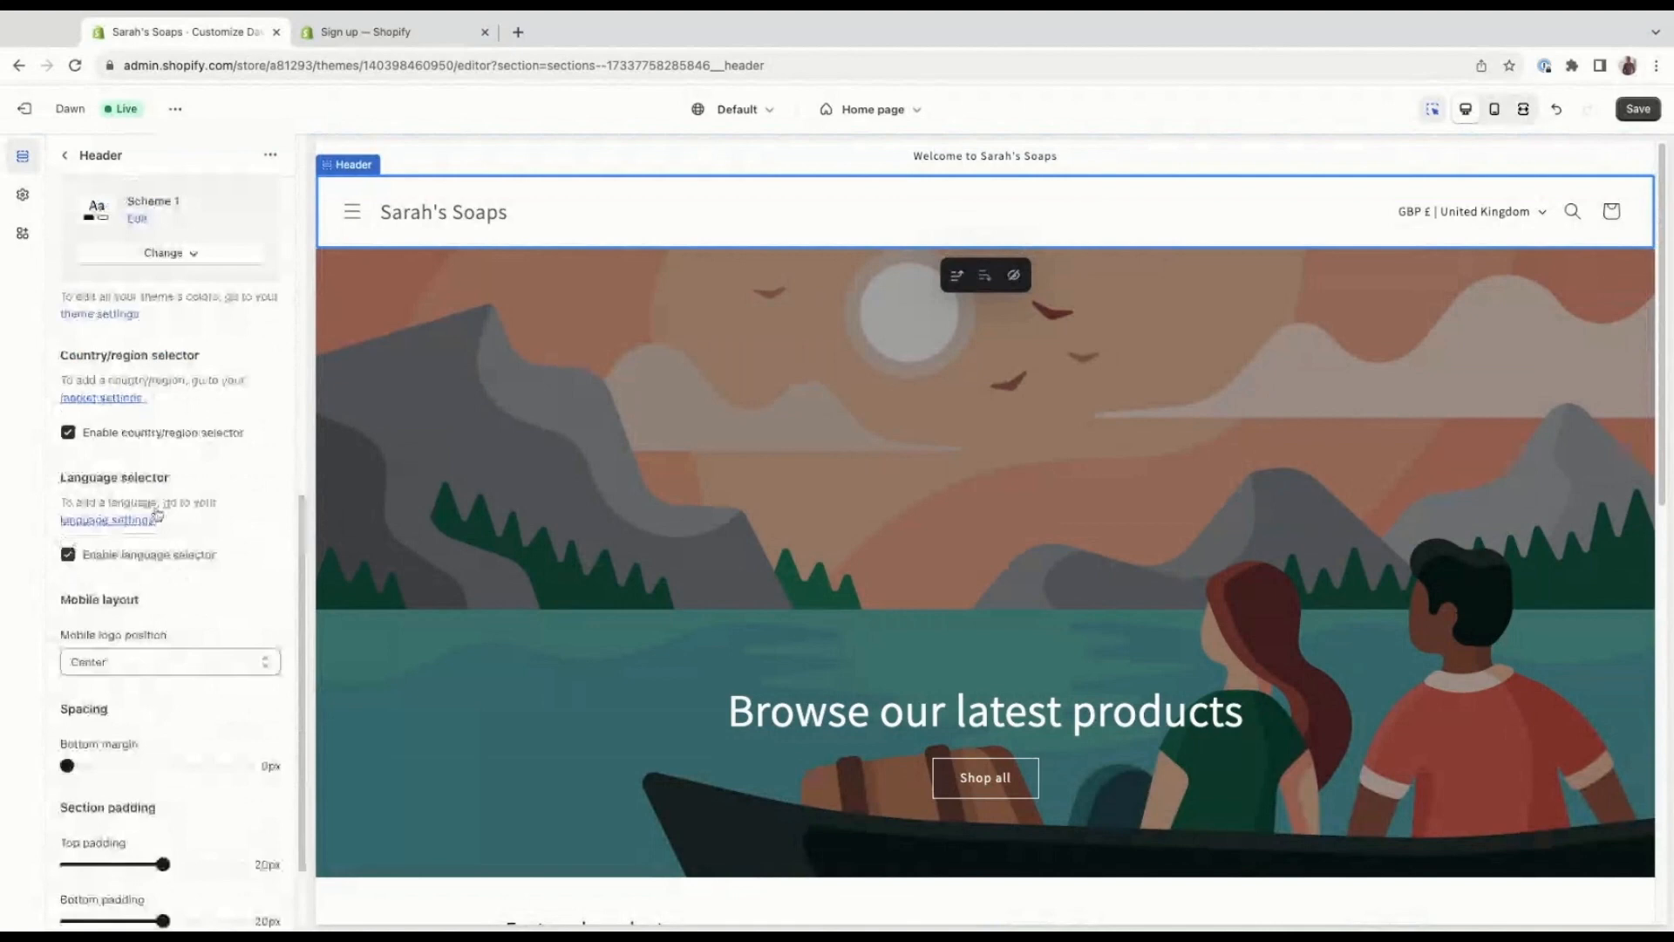
scroll(157, 515, up, 5)
click(68, 155)
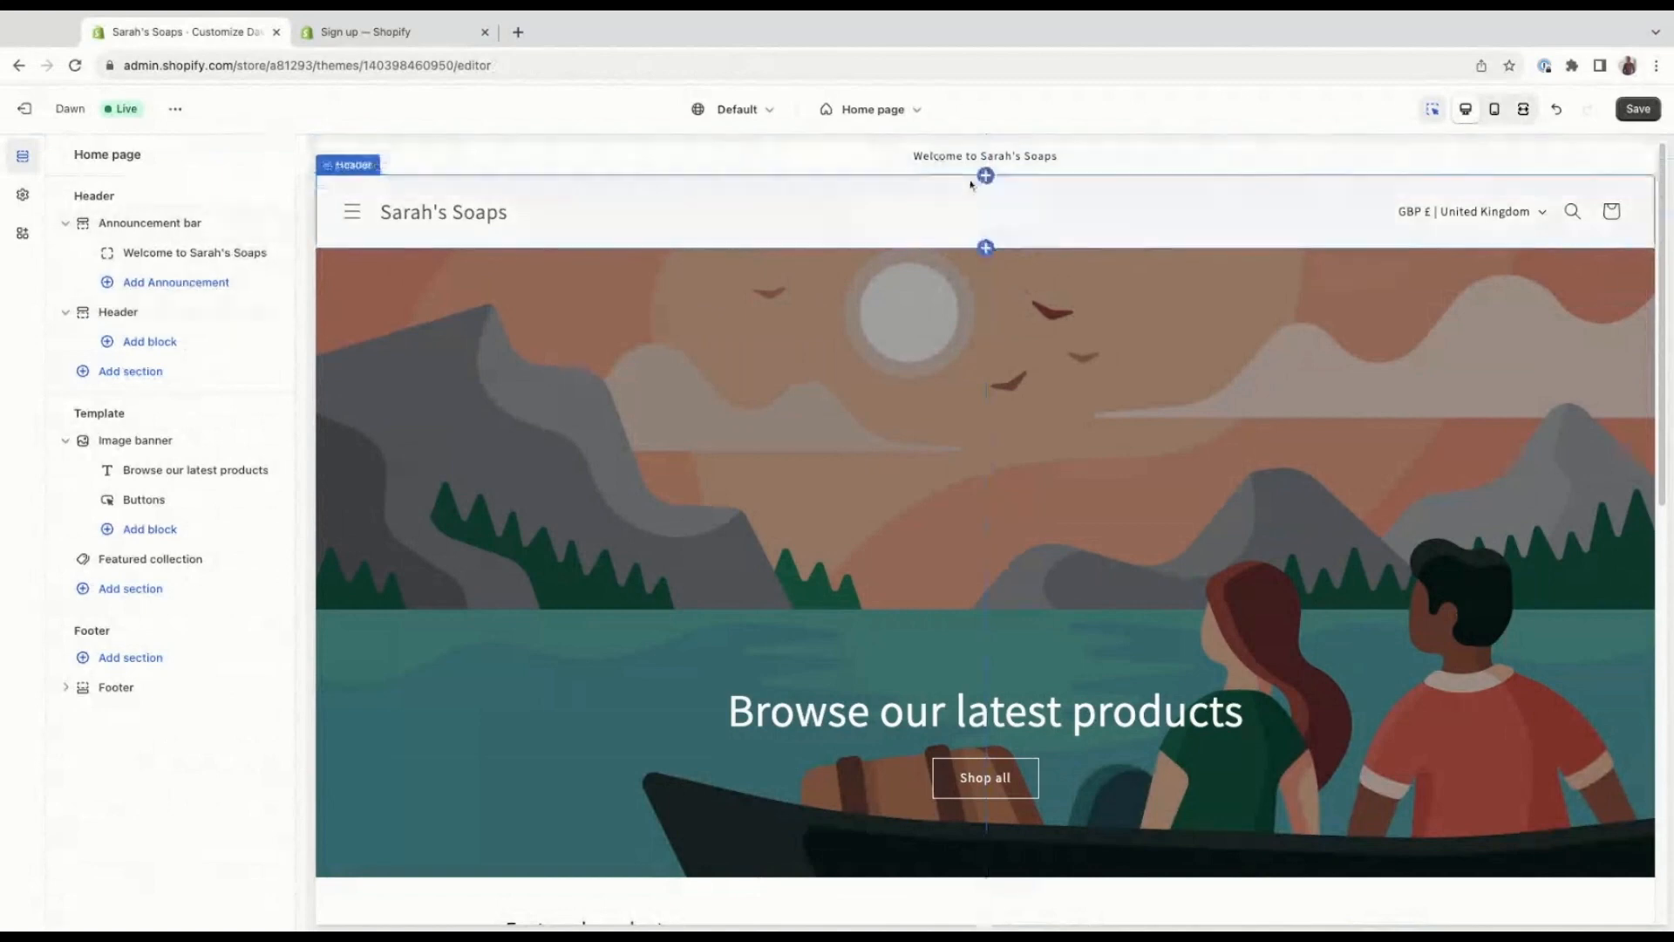
click(185, 340)
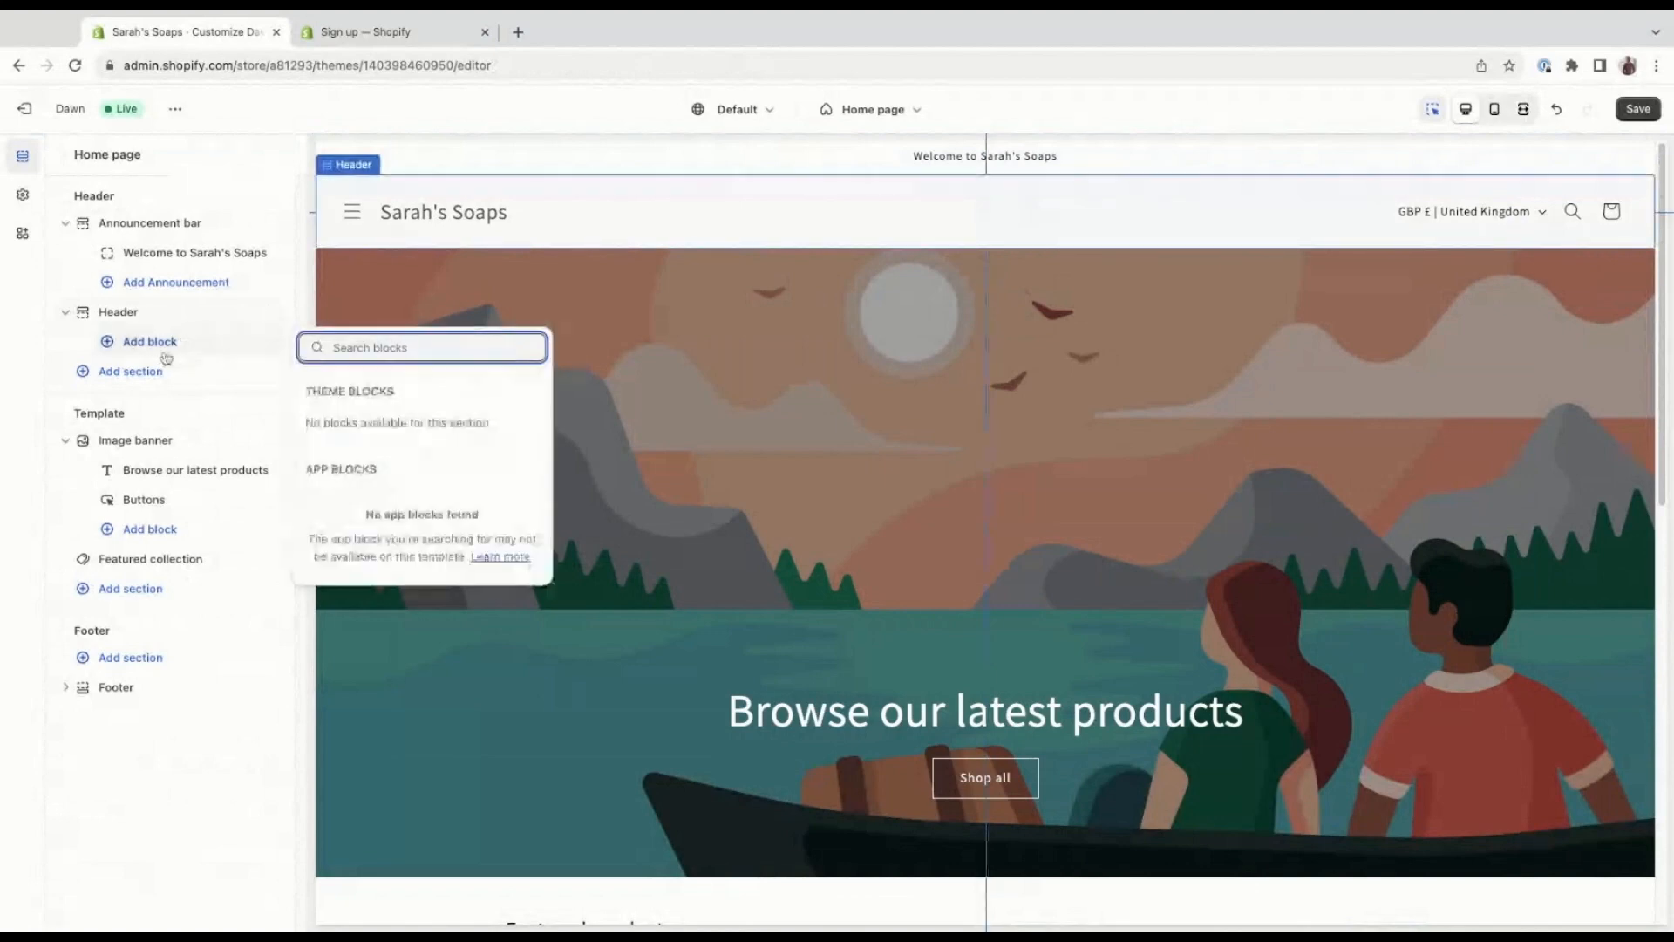
click(163, 372)
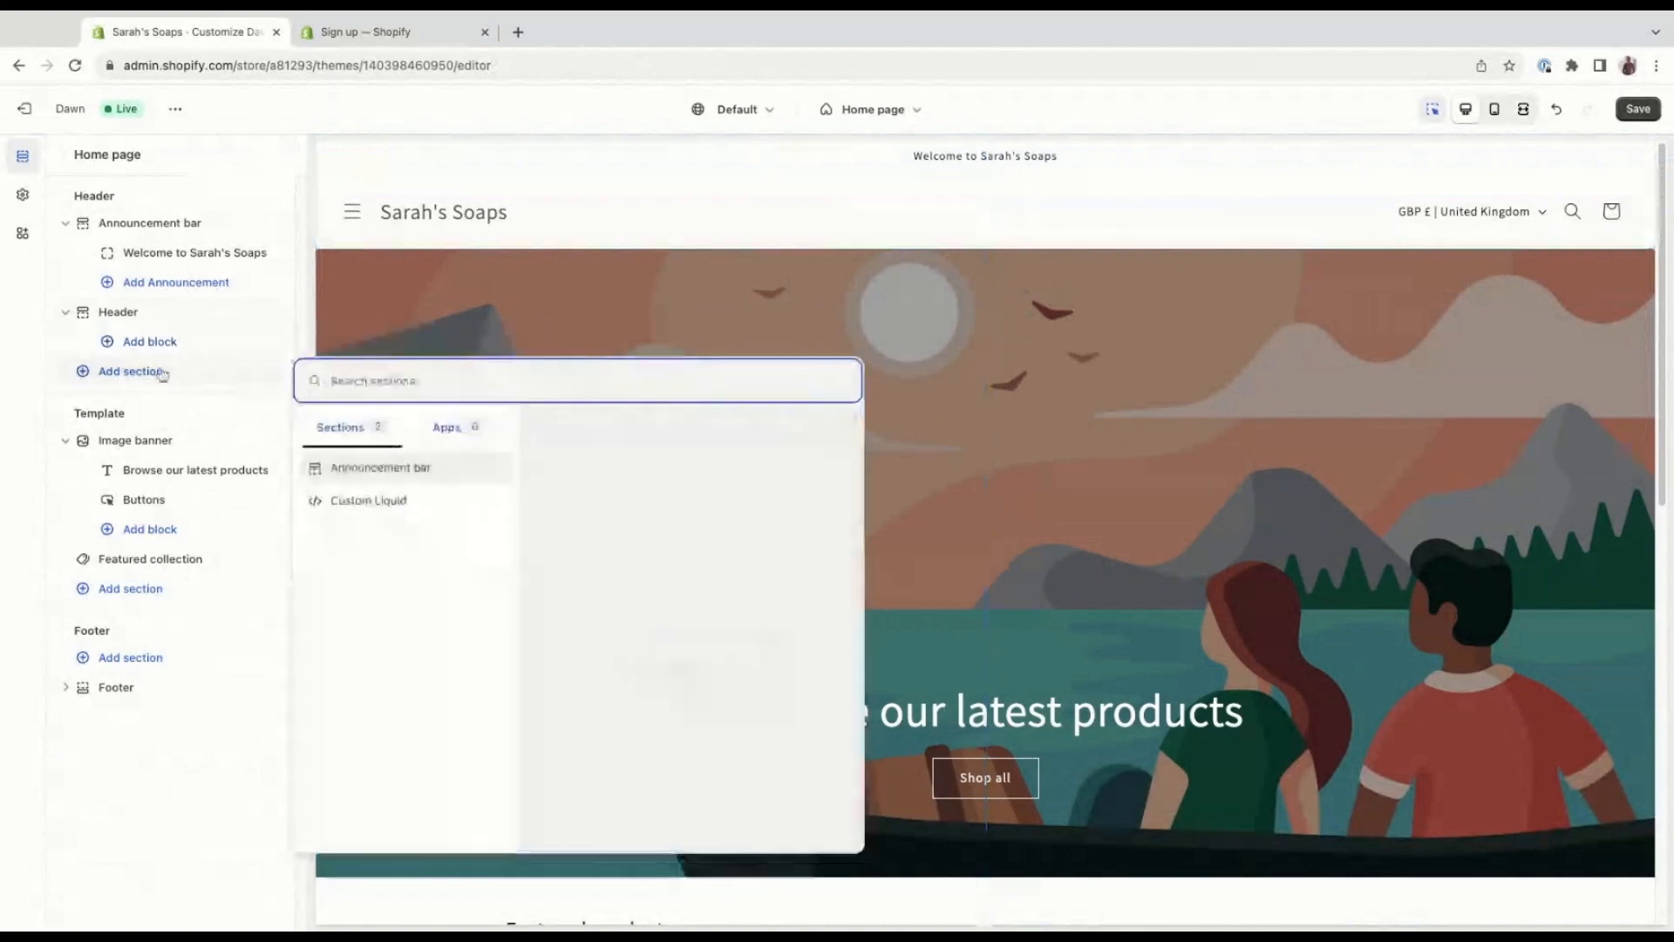
click(352, 432)
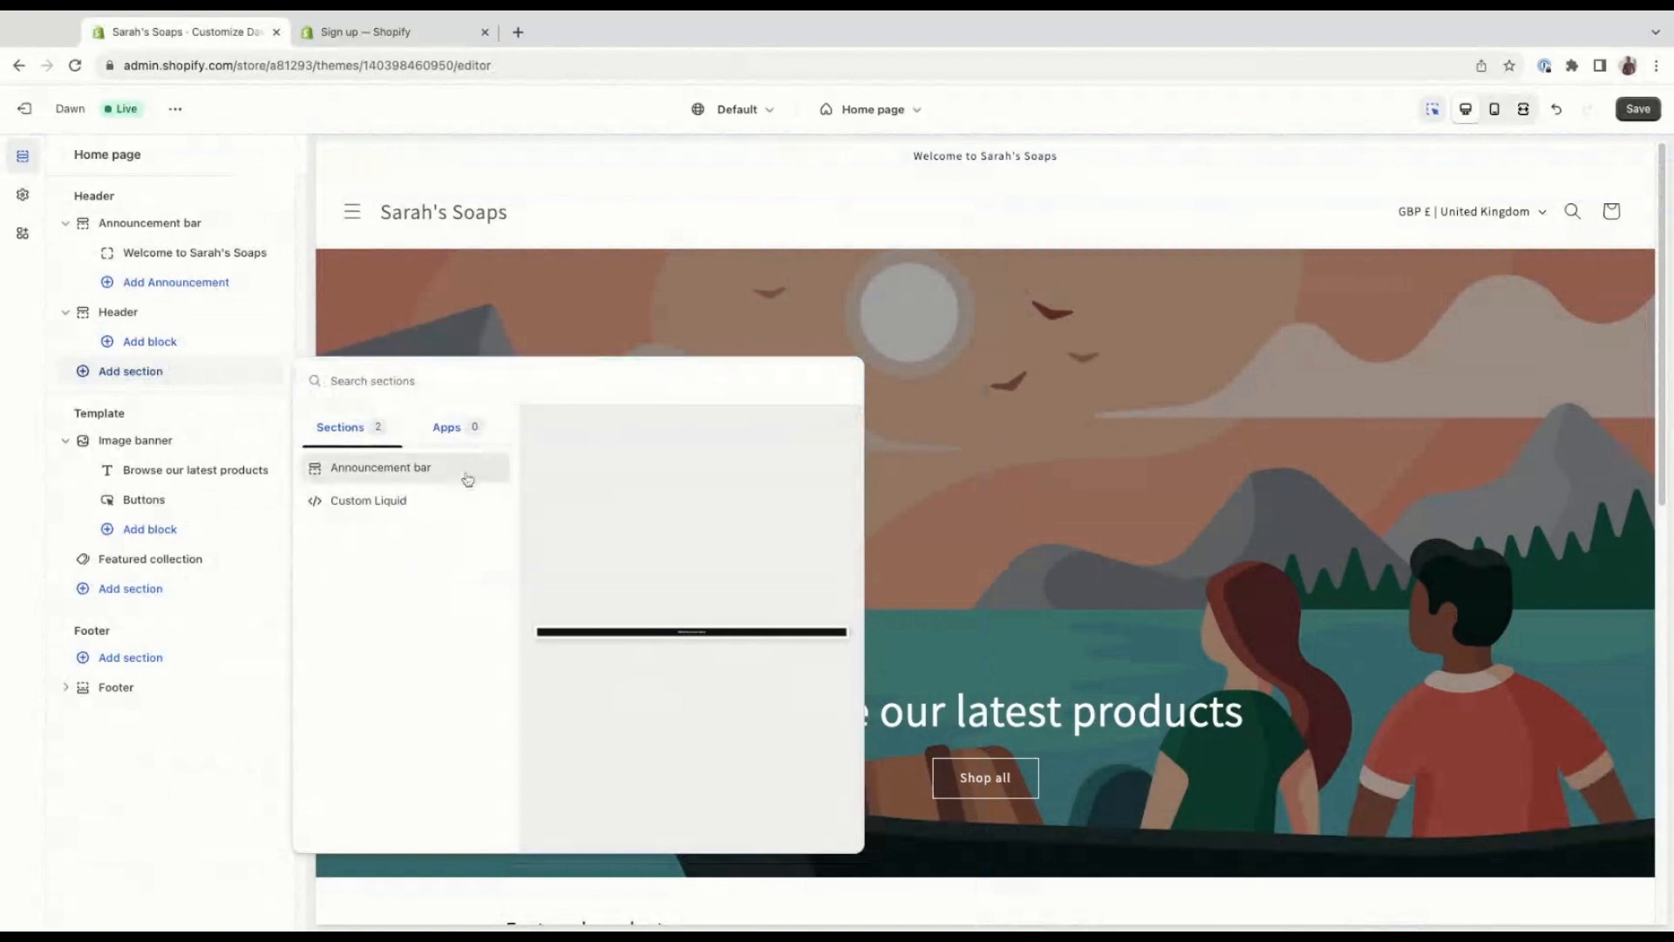
click(194, 413)
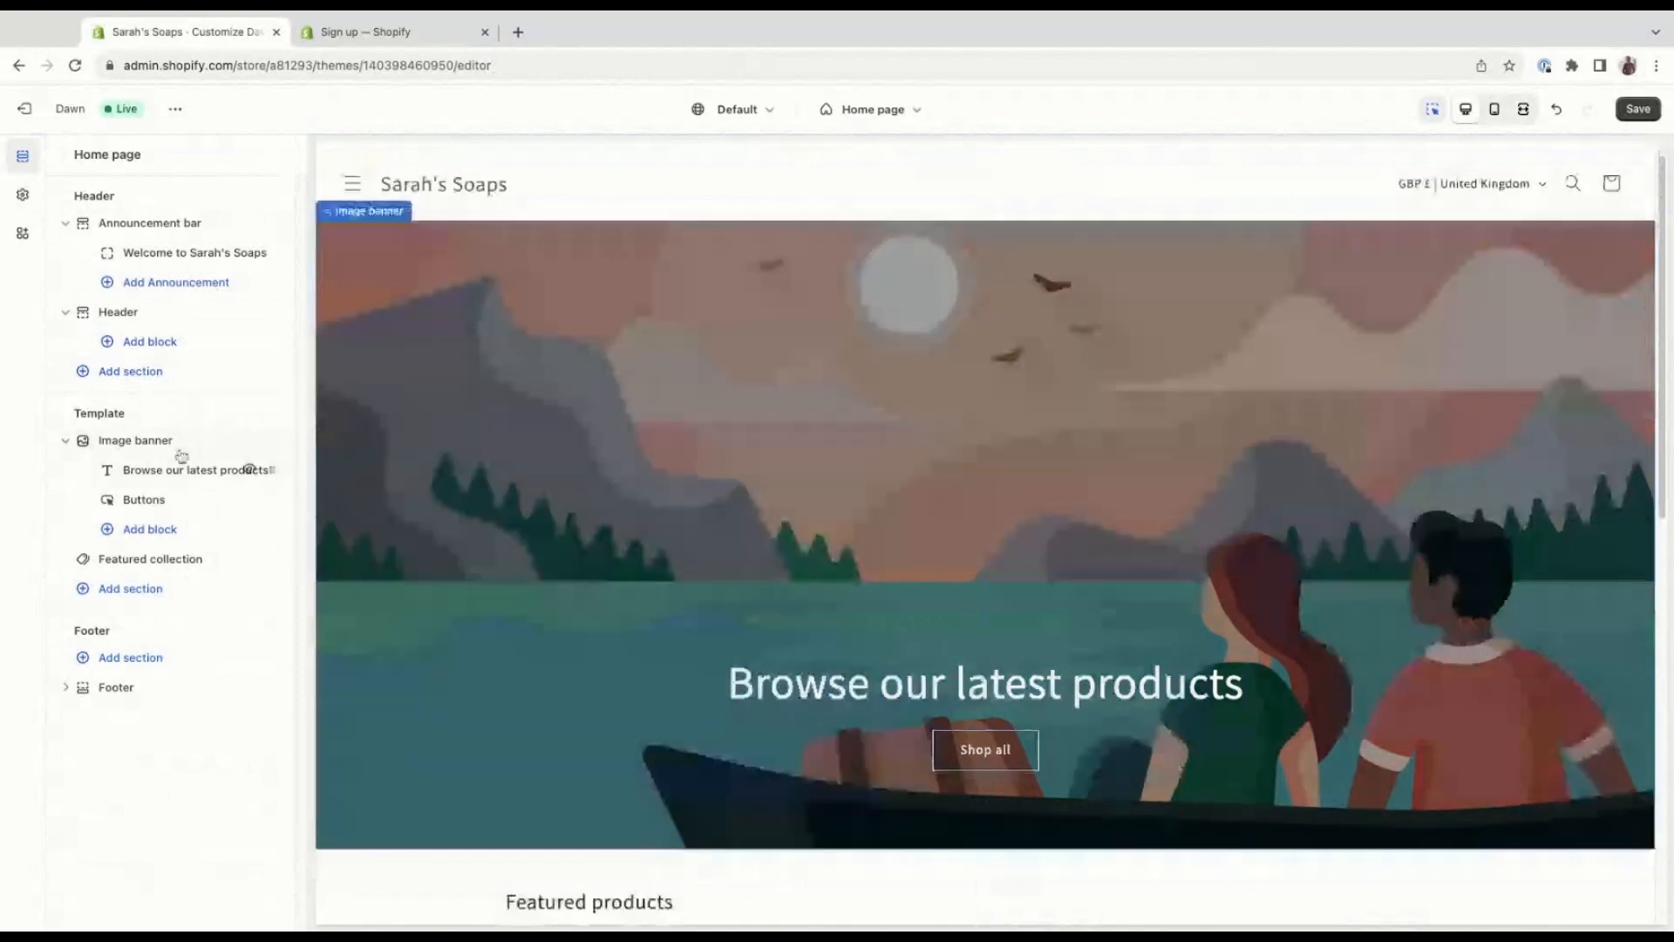
Review the image banner's settings, from its images, overlay opacity and height to content alignment, color scheme, animations and mobile layout.
click(135, 441)
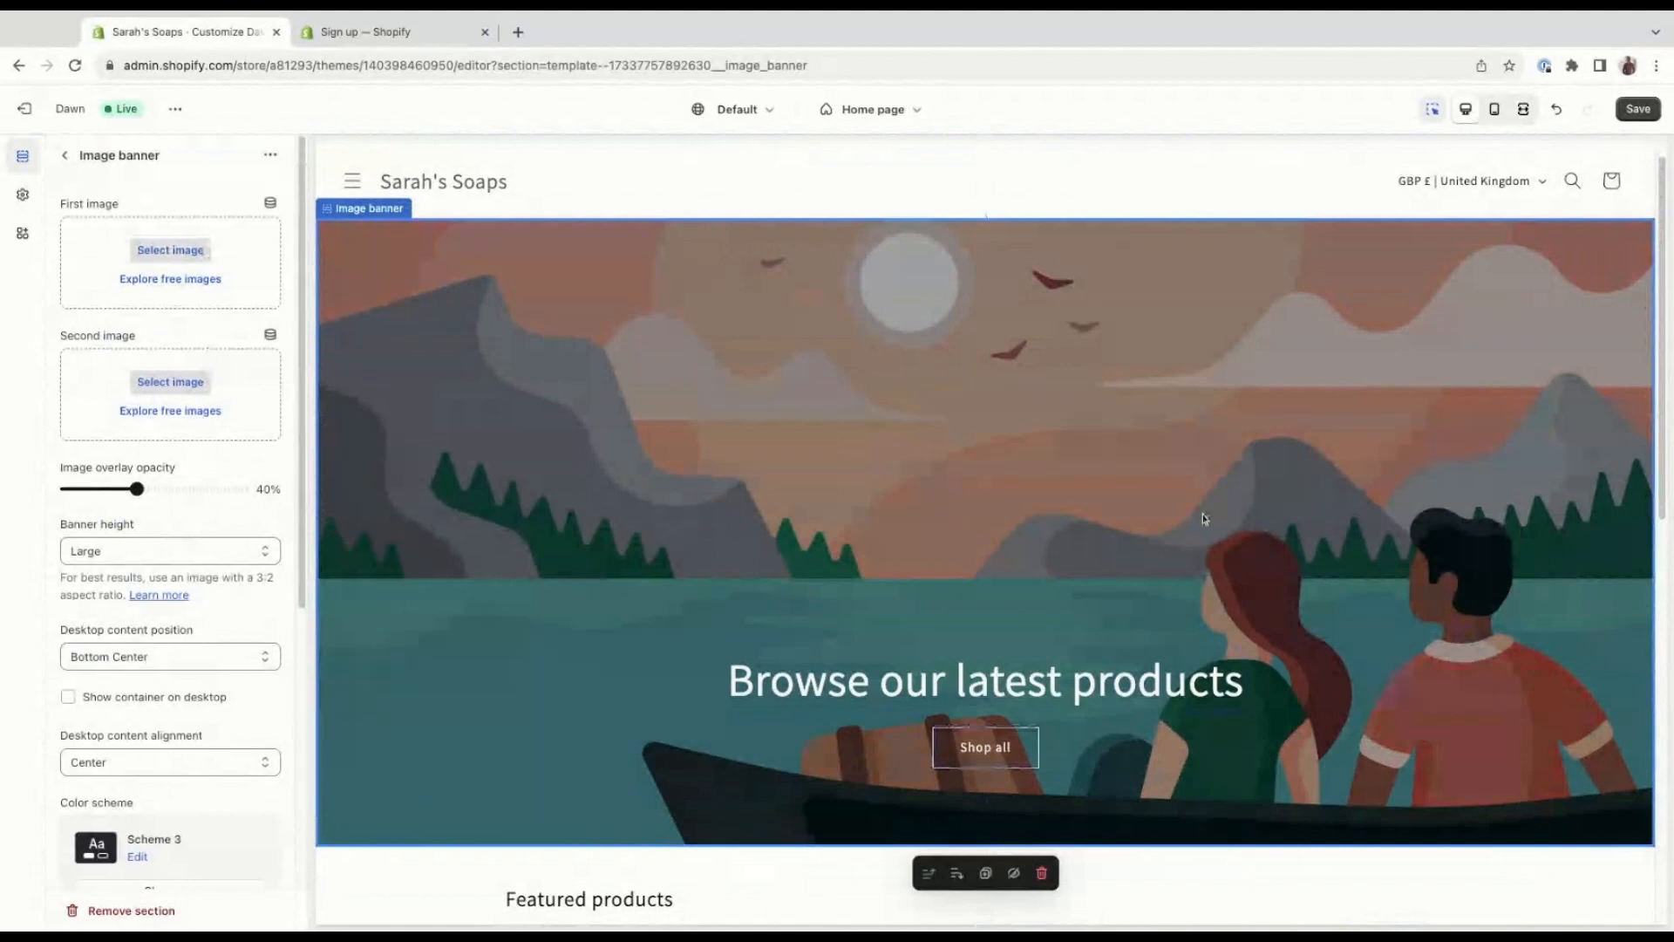
scroll(1203, 519, down, 2)
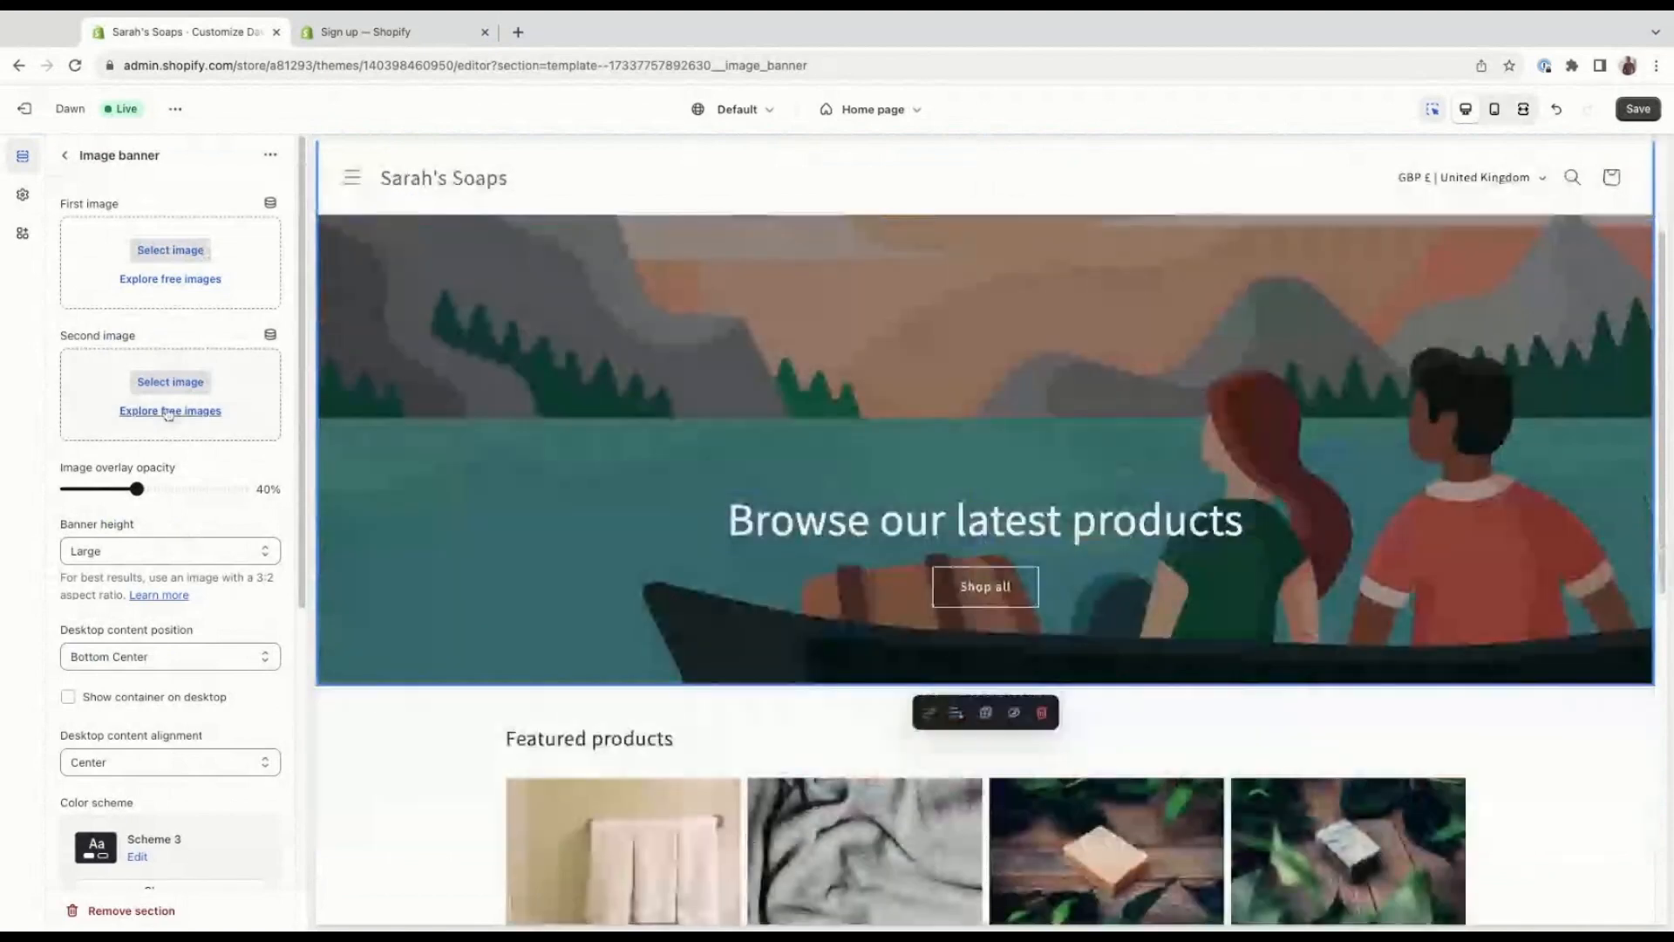
scroll(168, 413, down, 1)
scroll(201, 523, up, 1)
scroll(239, 611, down, 1)
scroll(228, 576, down, 3)
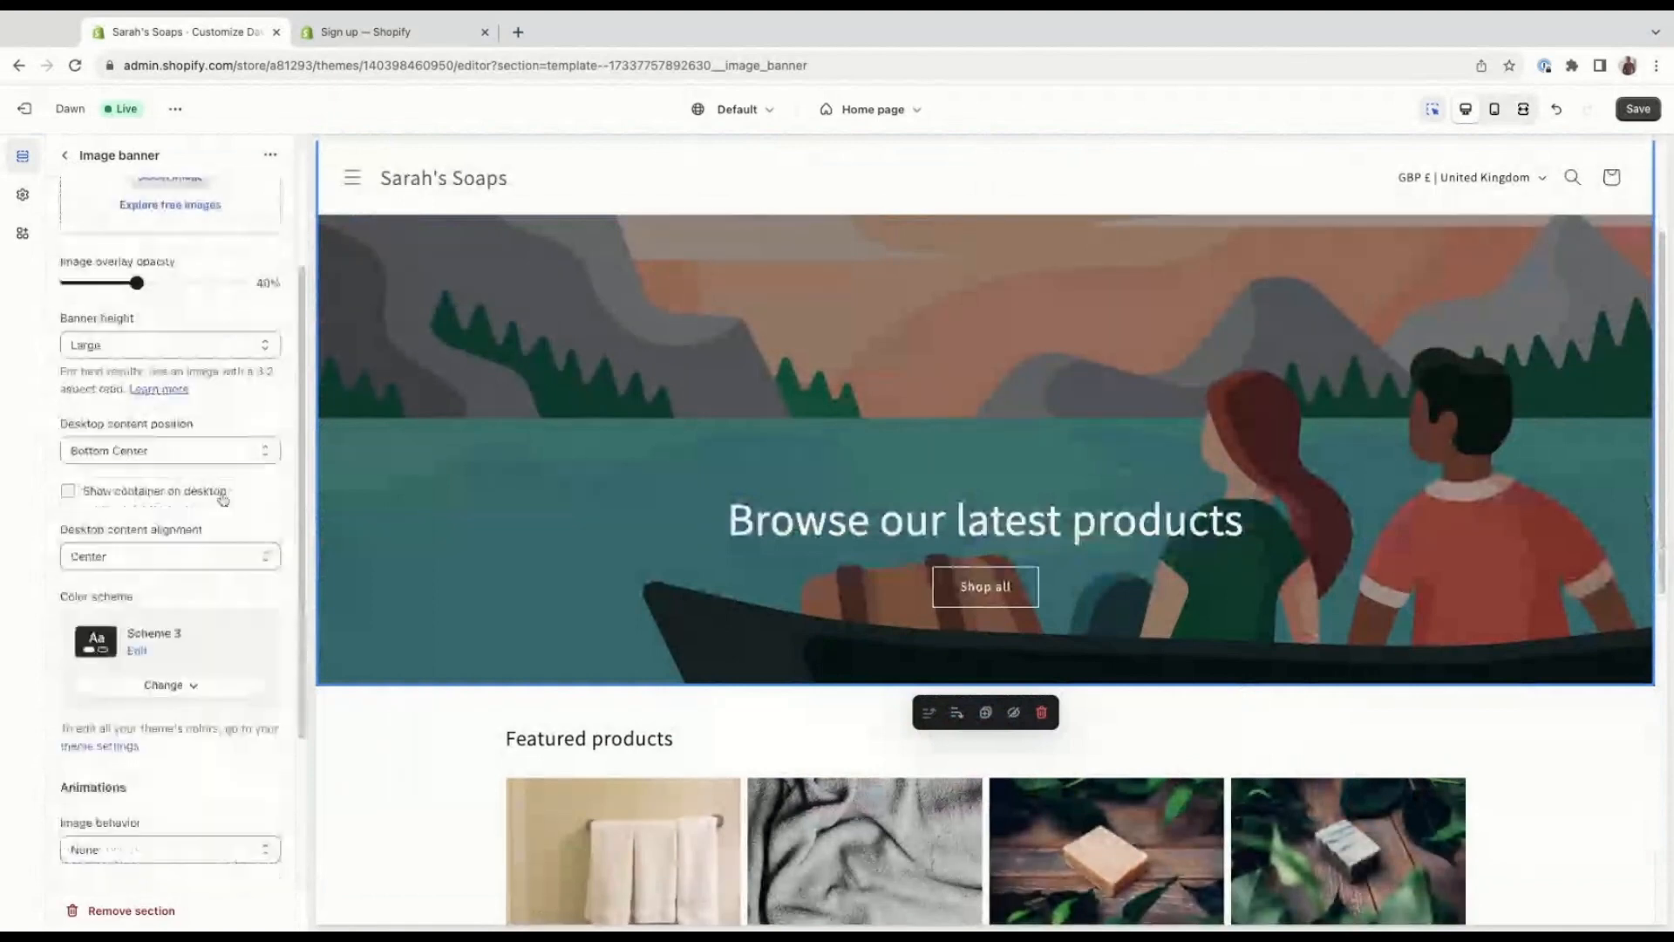
scroll(218, 506, down, 5)
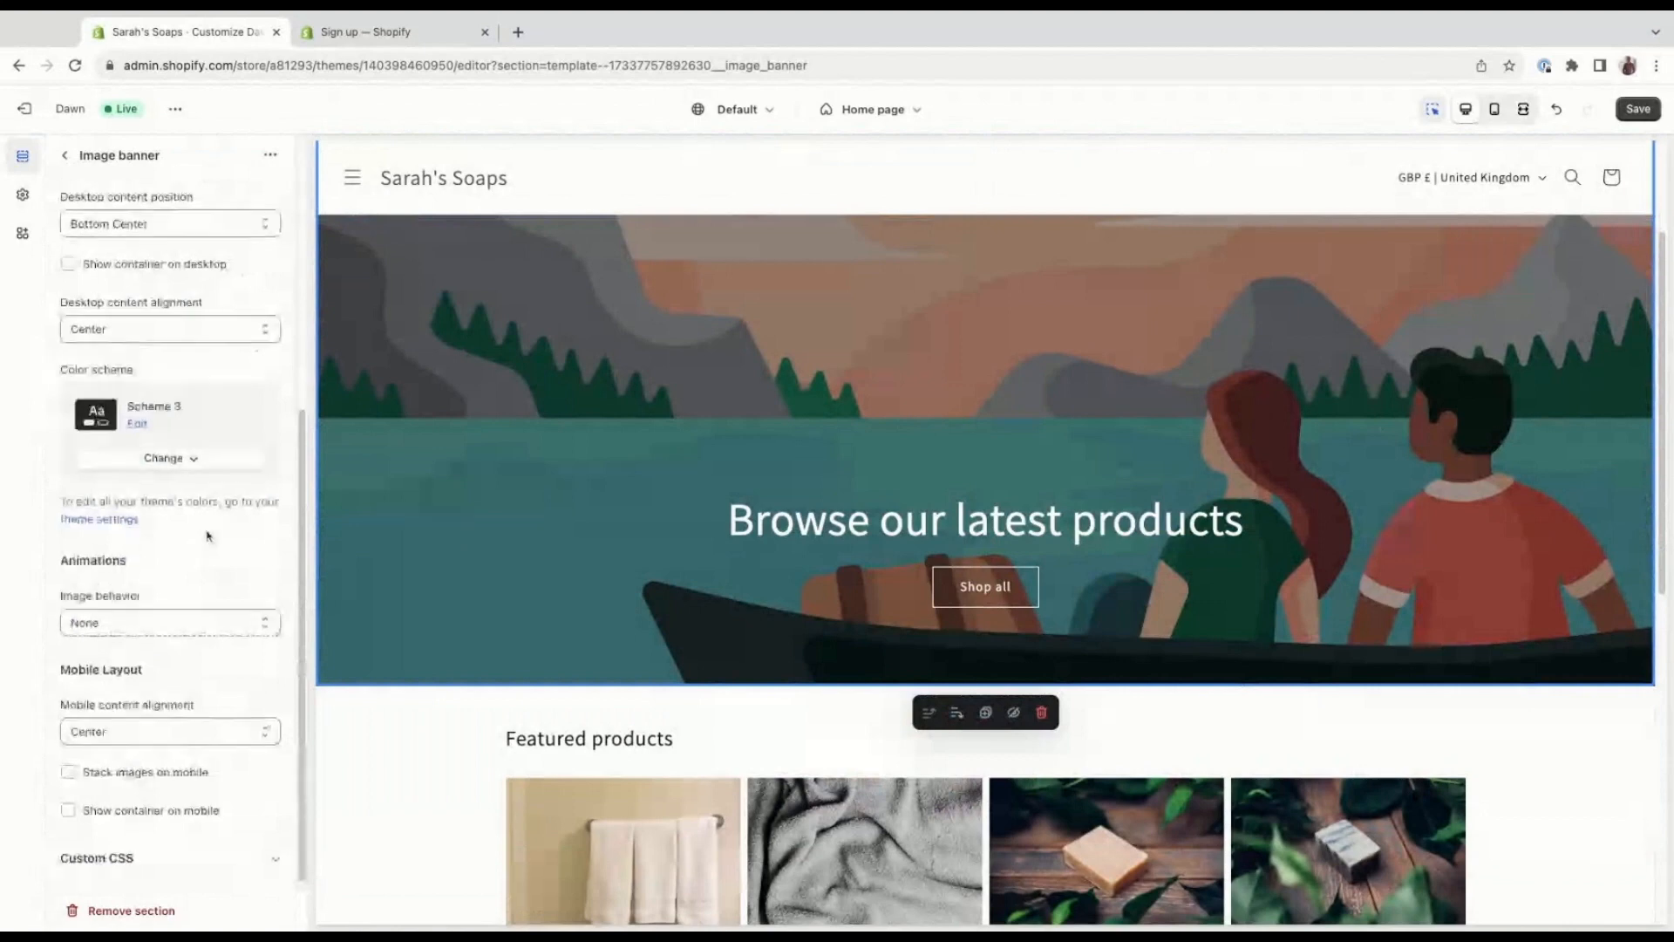
scroll(208, 535, up, 2)
scroll(198, 640, up, 6)
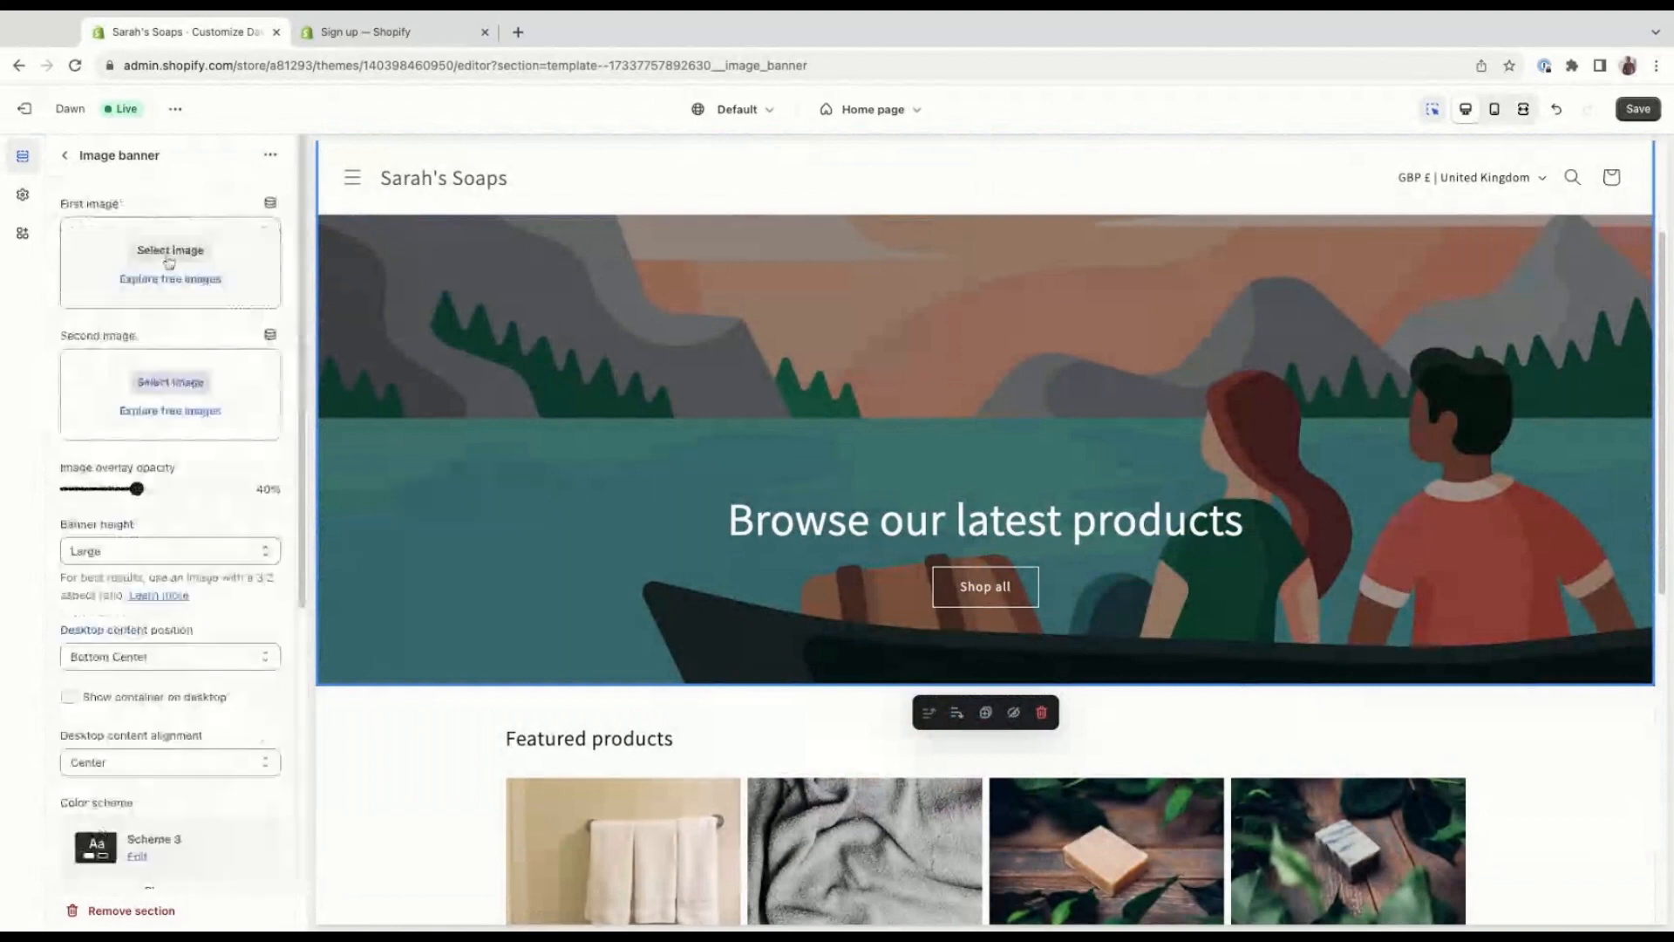
click(65, 155)
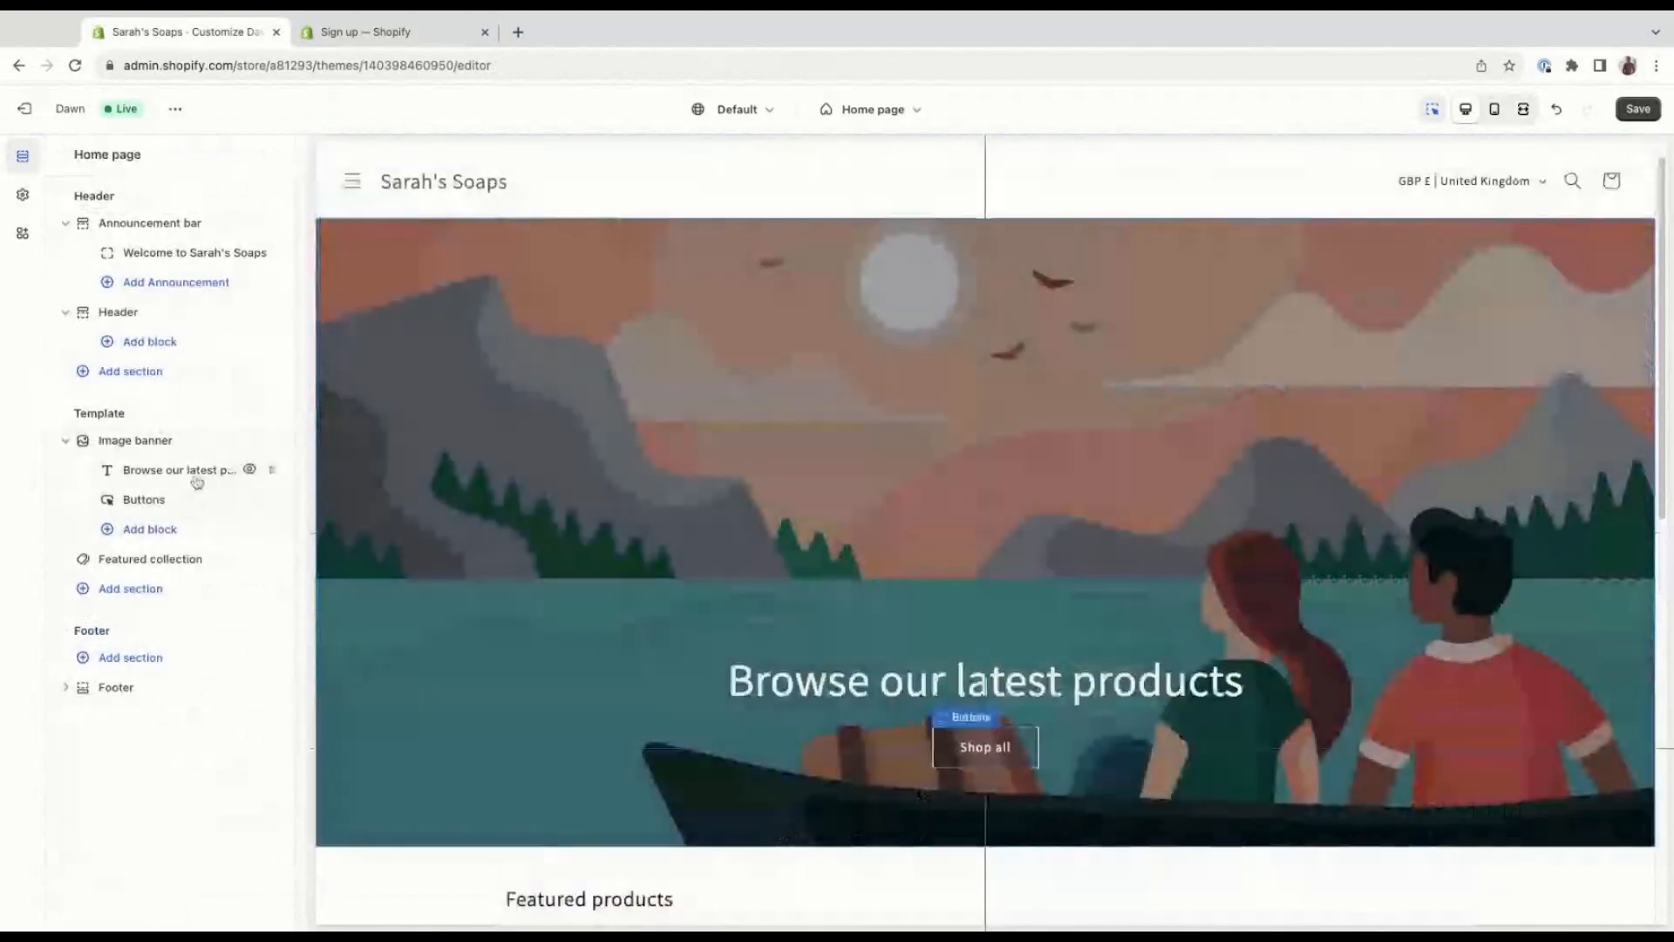
Change the image banner's heading text to "Take a look at our store" and return to the home page sections.
click(196, 479)
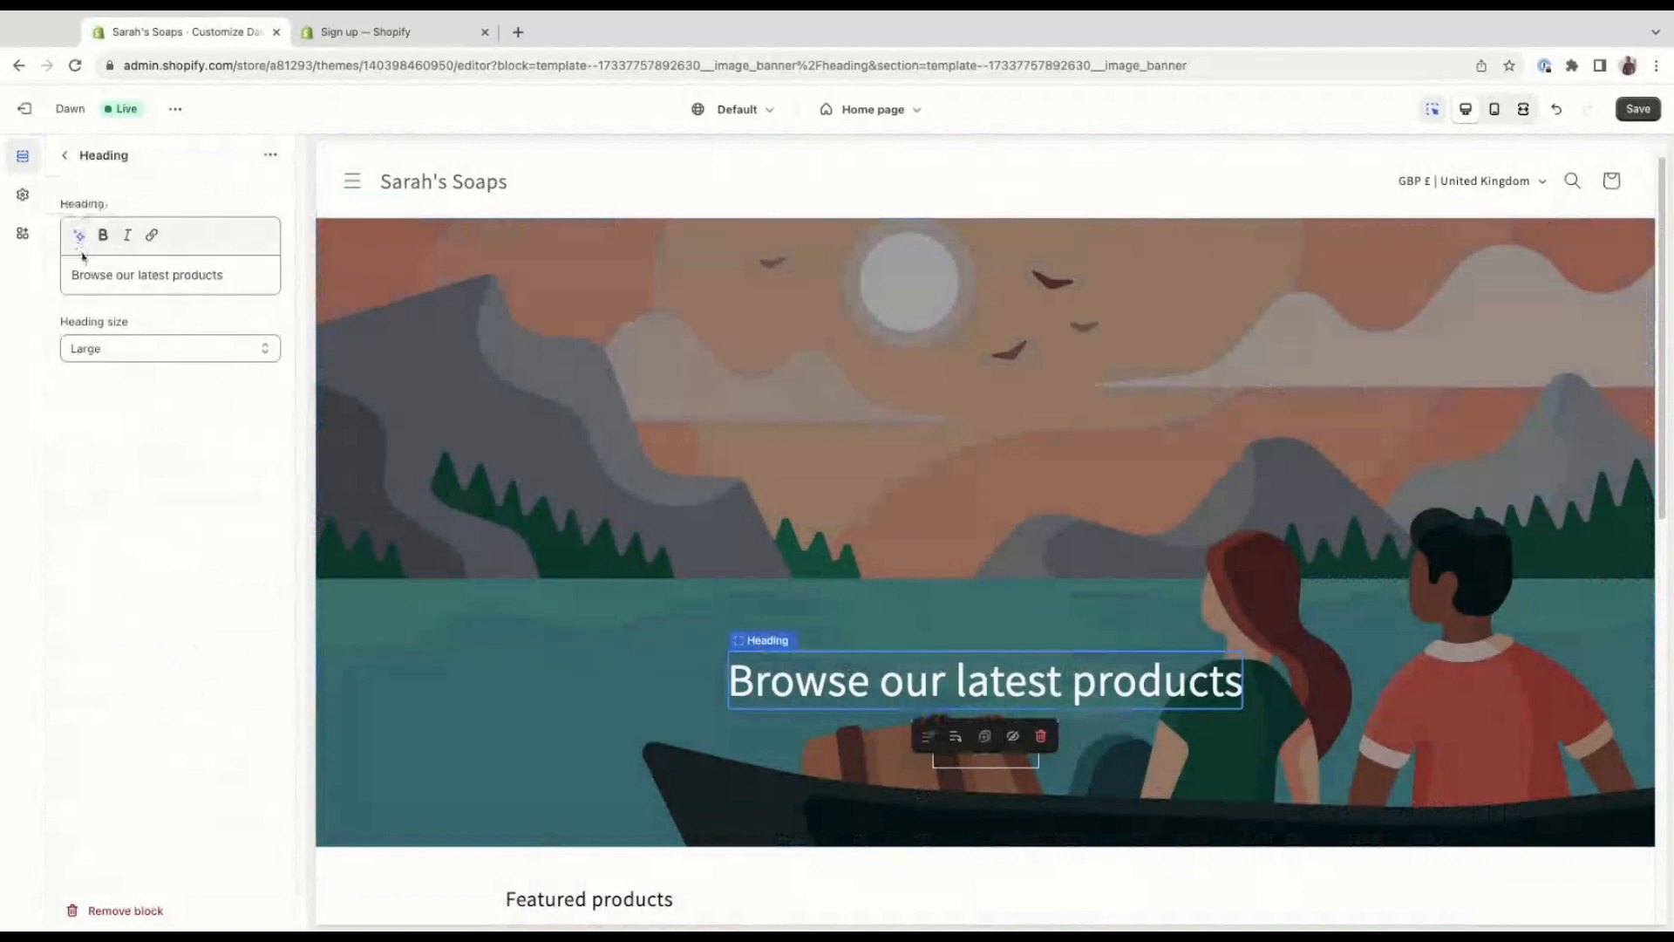
click(229, 277)
key(ctrl+a)
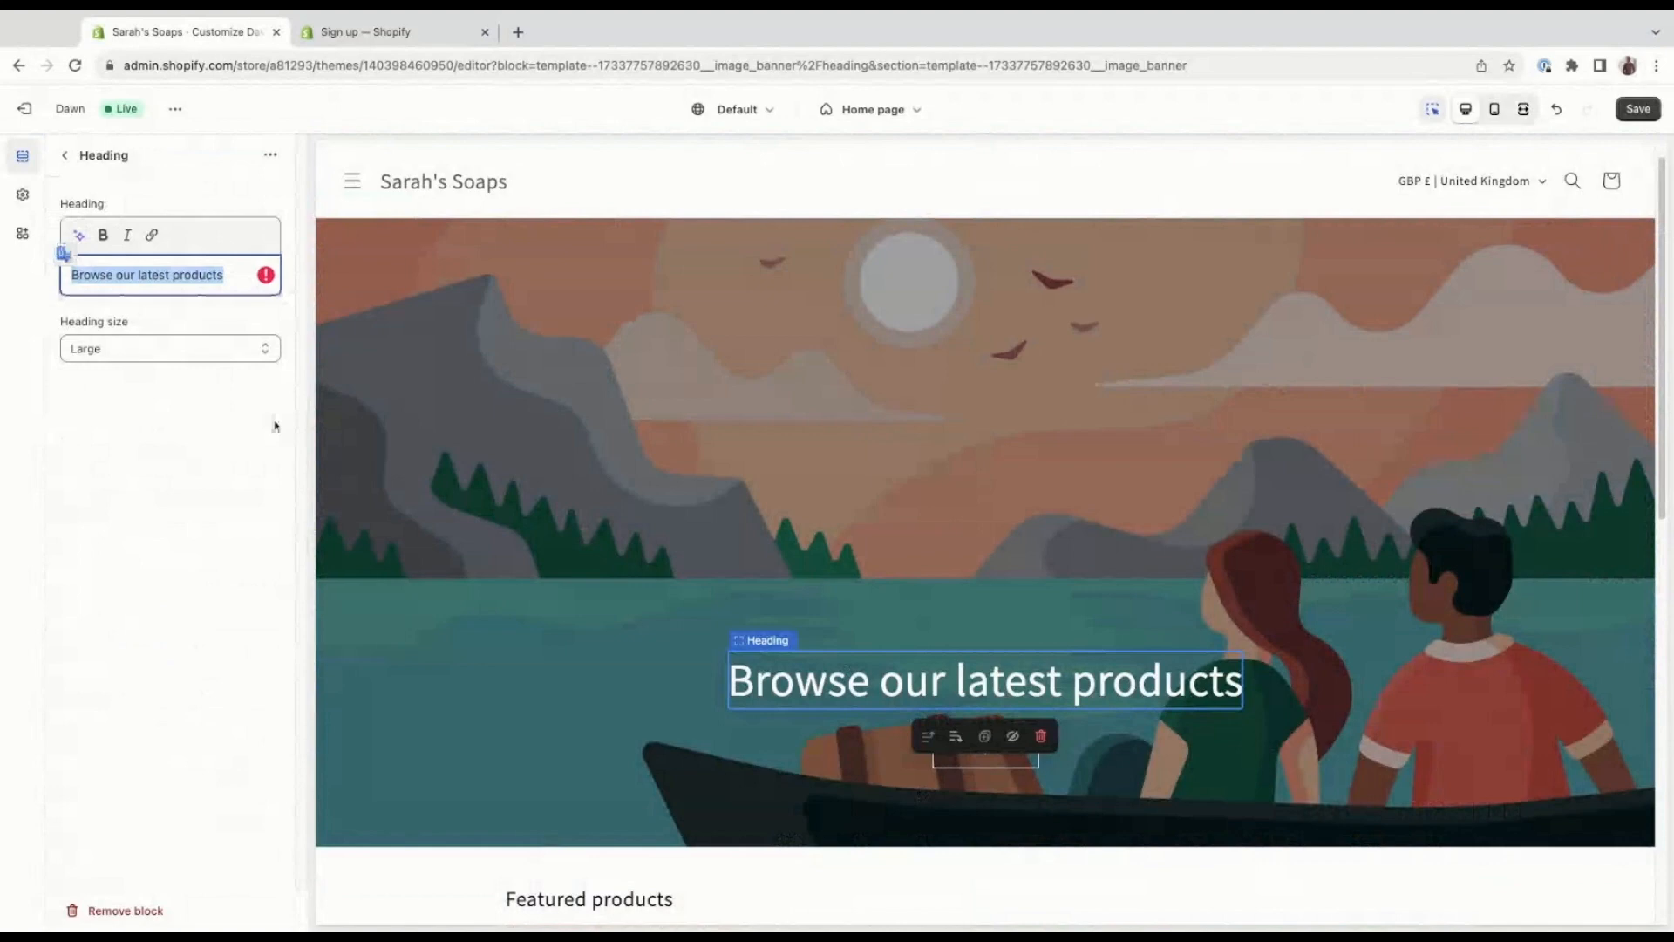
text(Take a)
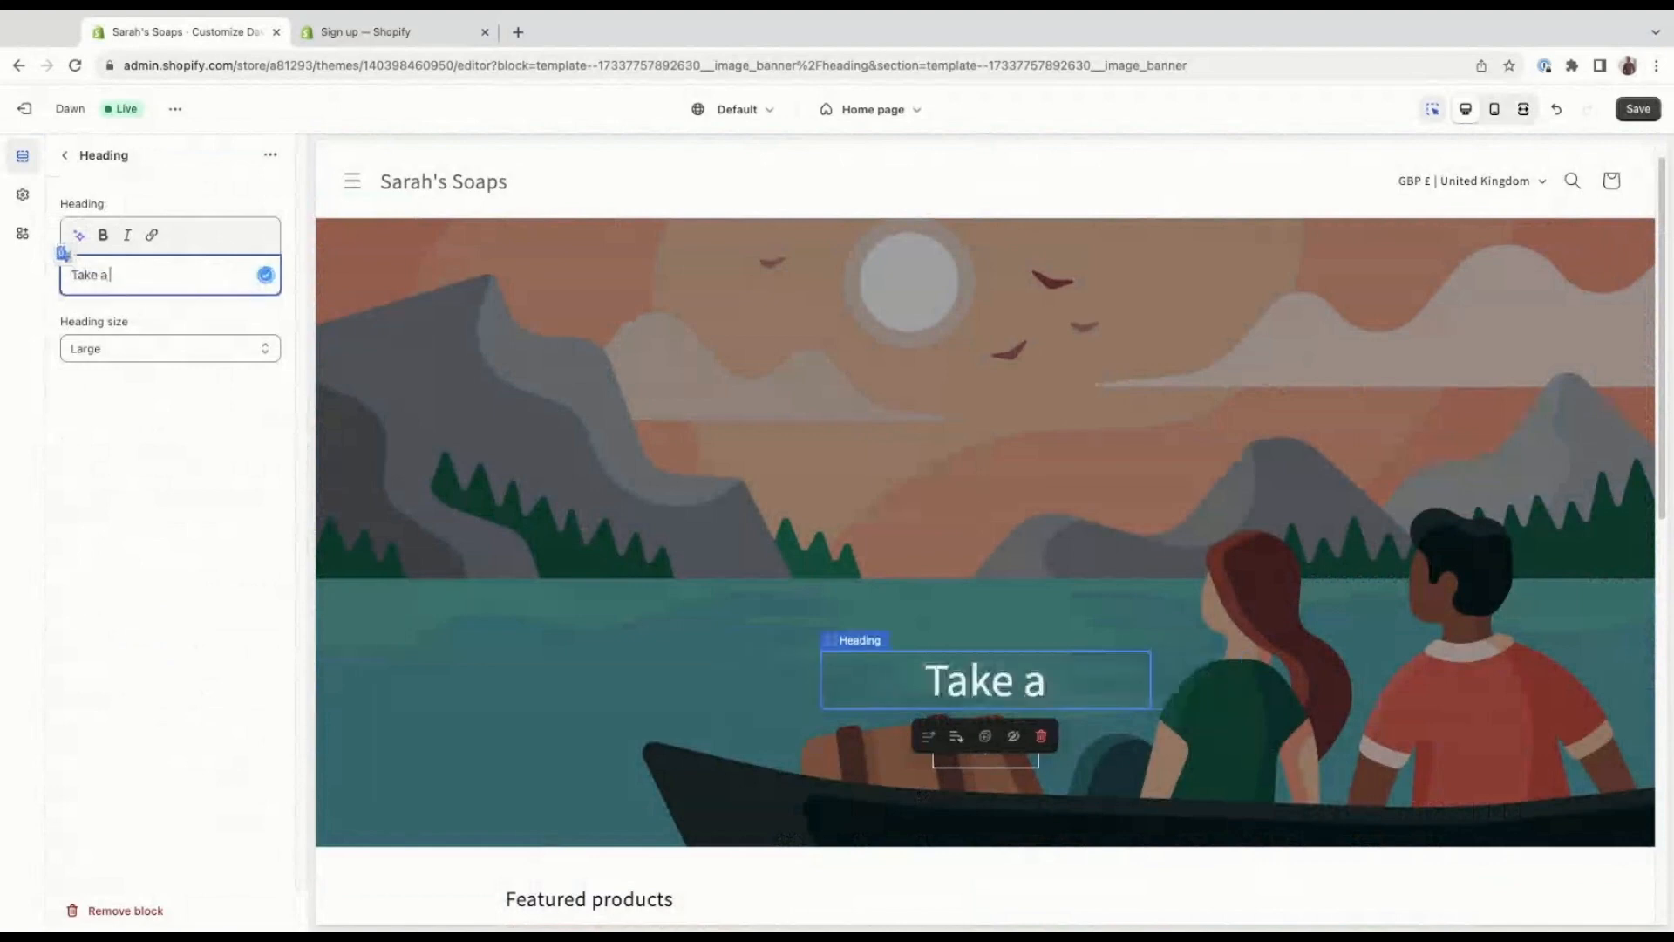
text( look at our)
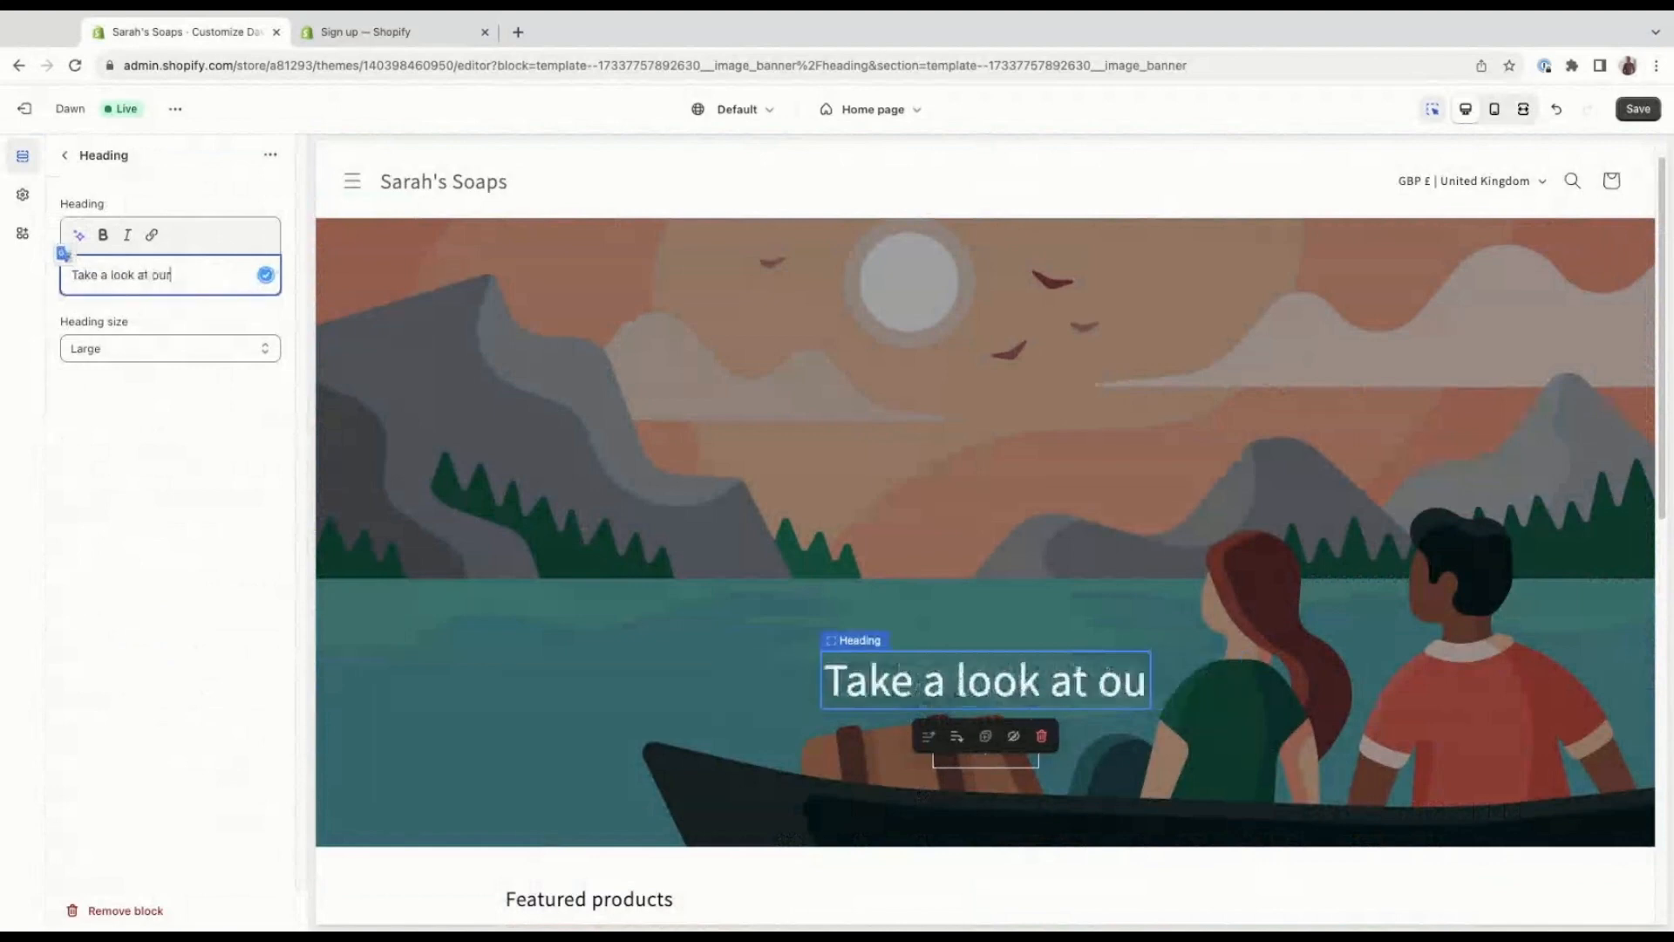
text( store)
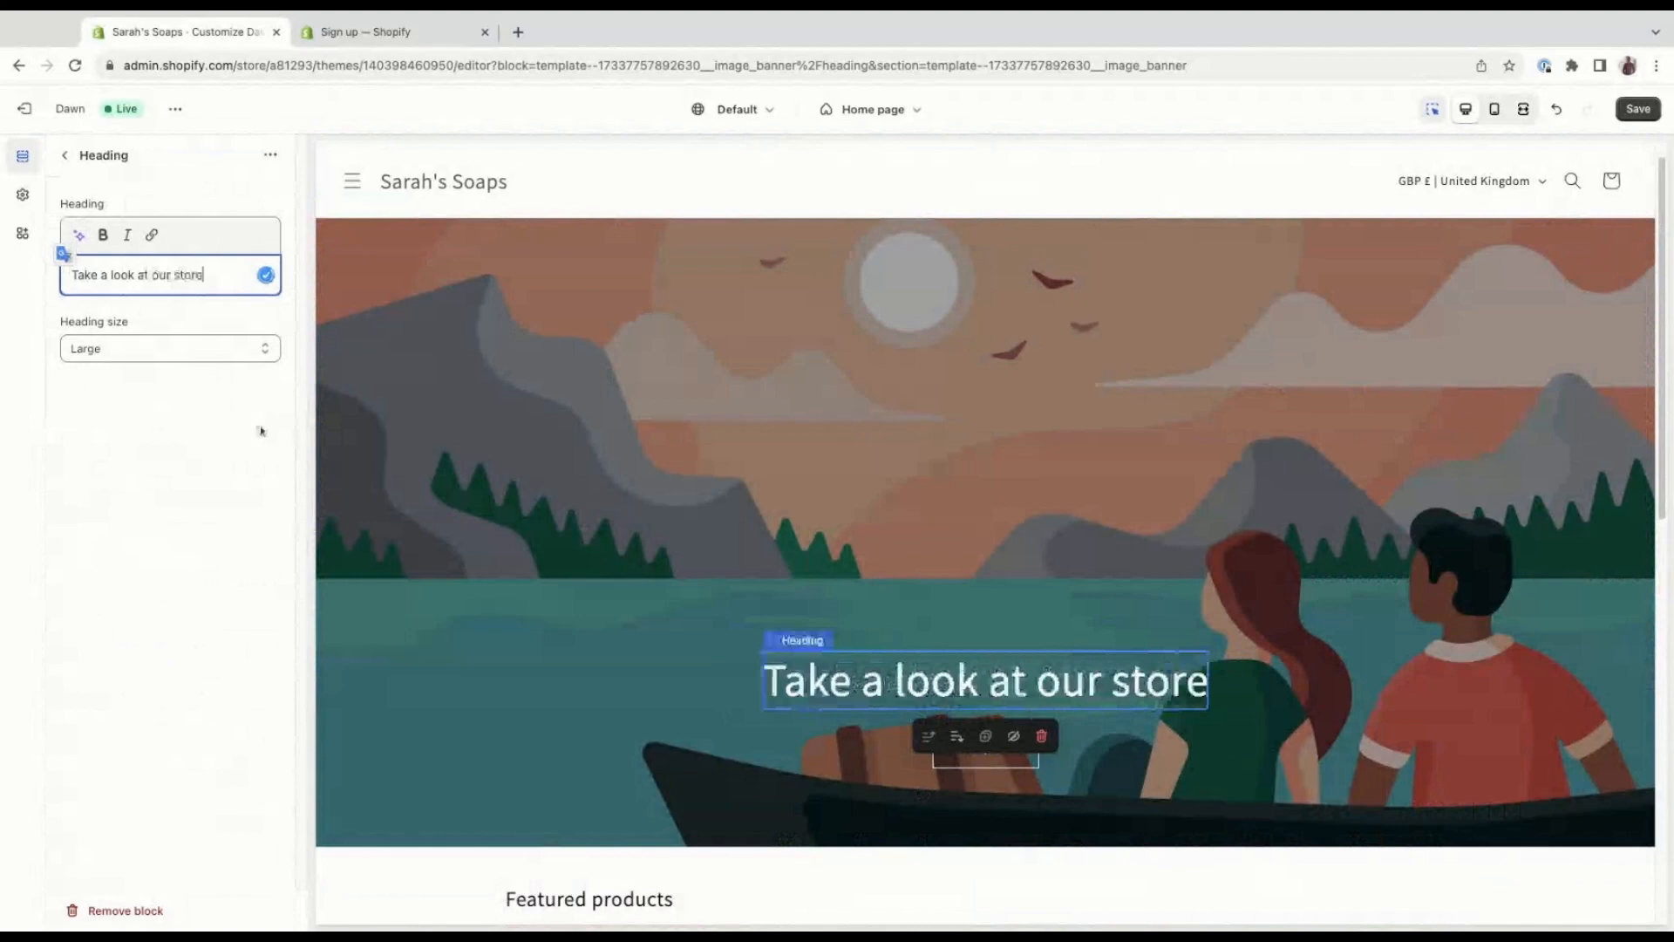
click(65, 155)
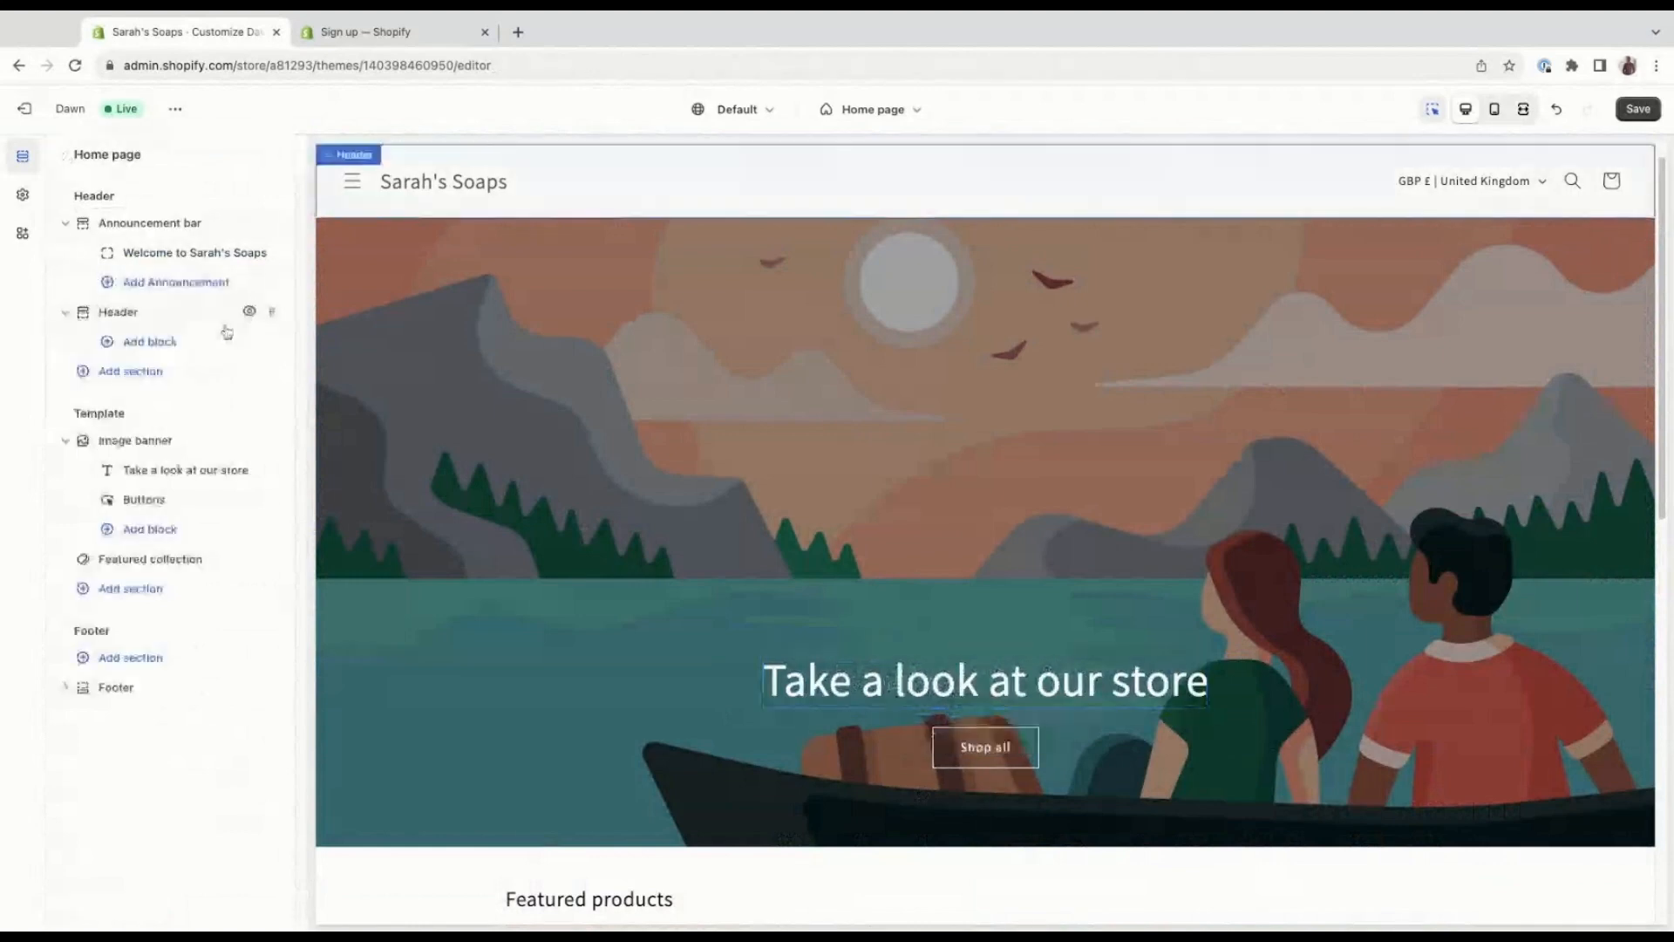
Examine the label, link and outline style settings of the image banner's buttons, leaving the block without editing it.
click(201, 503)
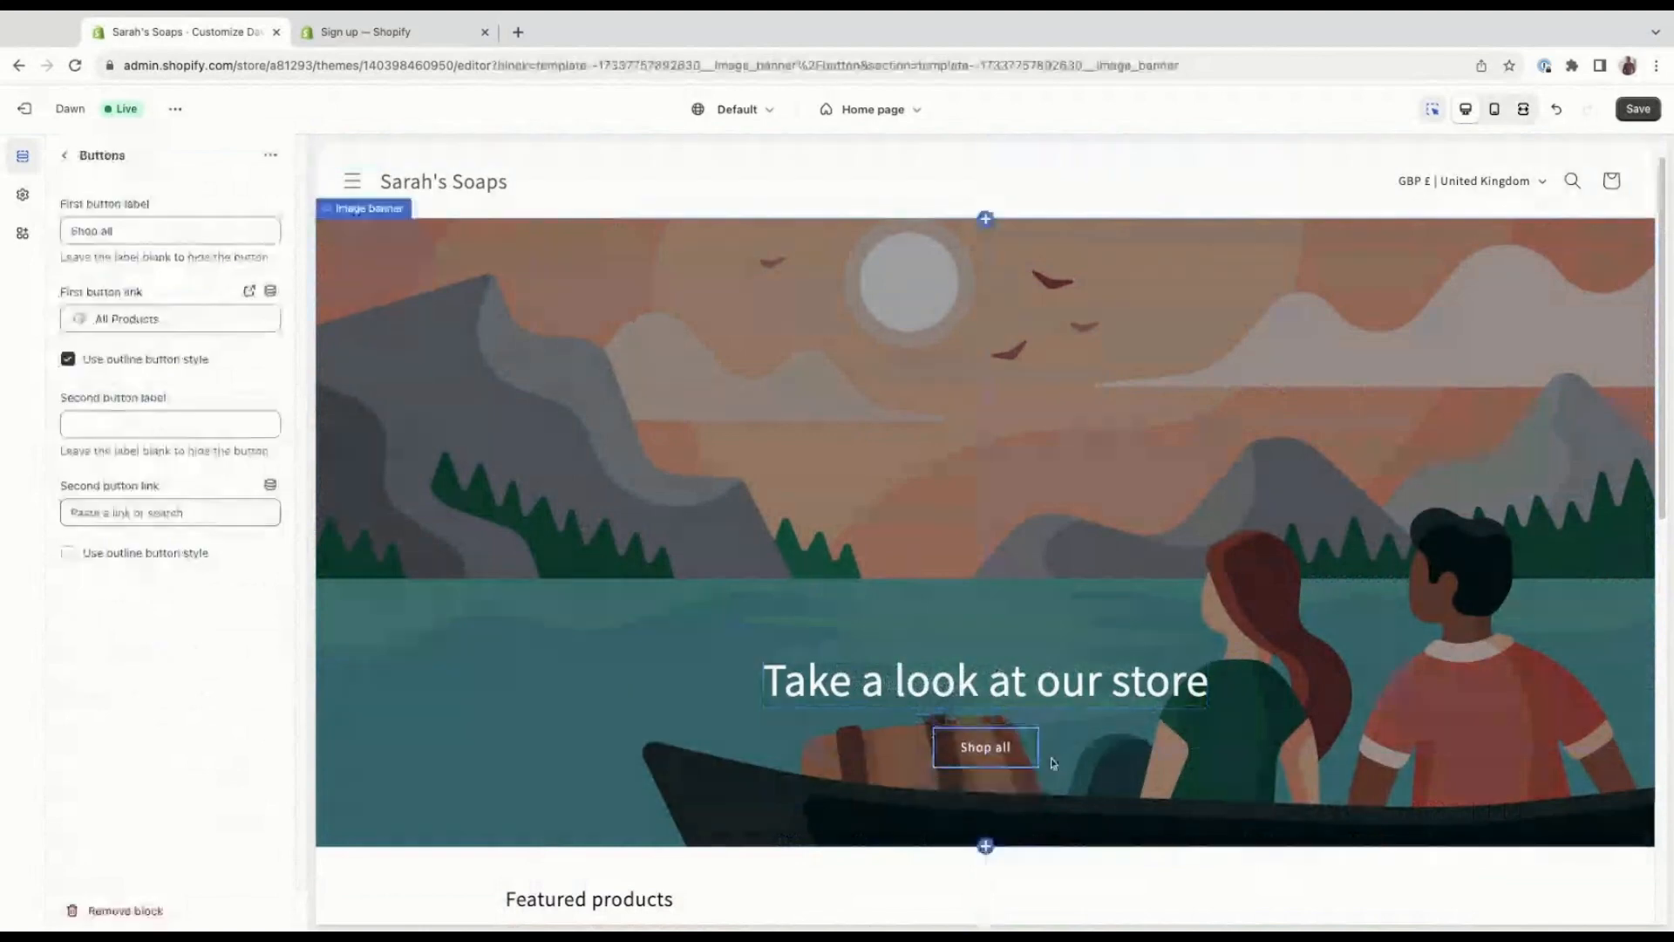
scroll(1053, 763, down, 2)
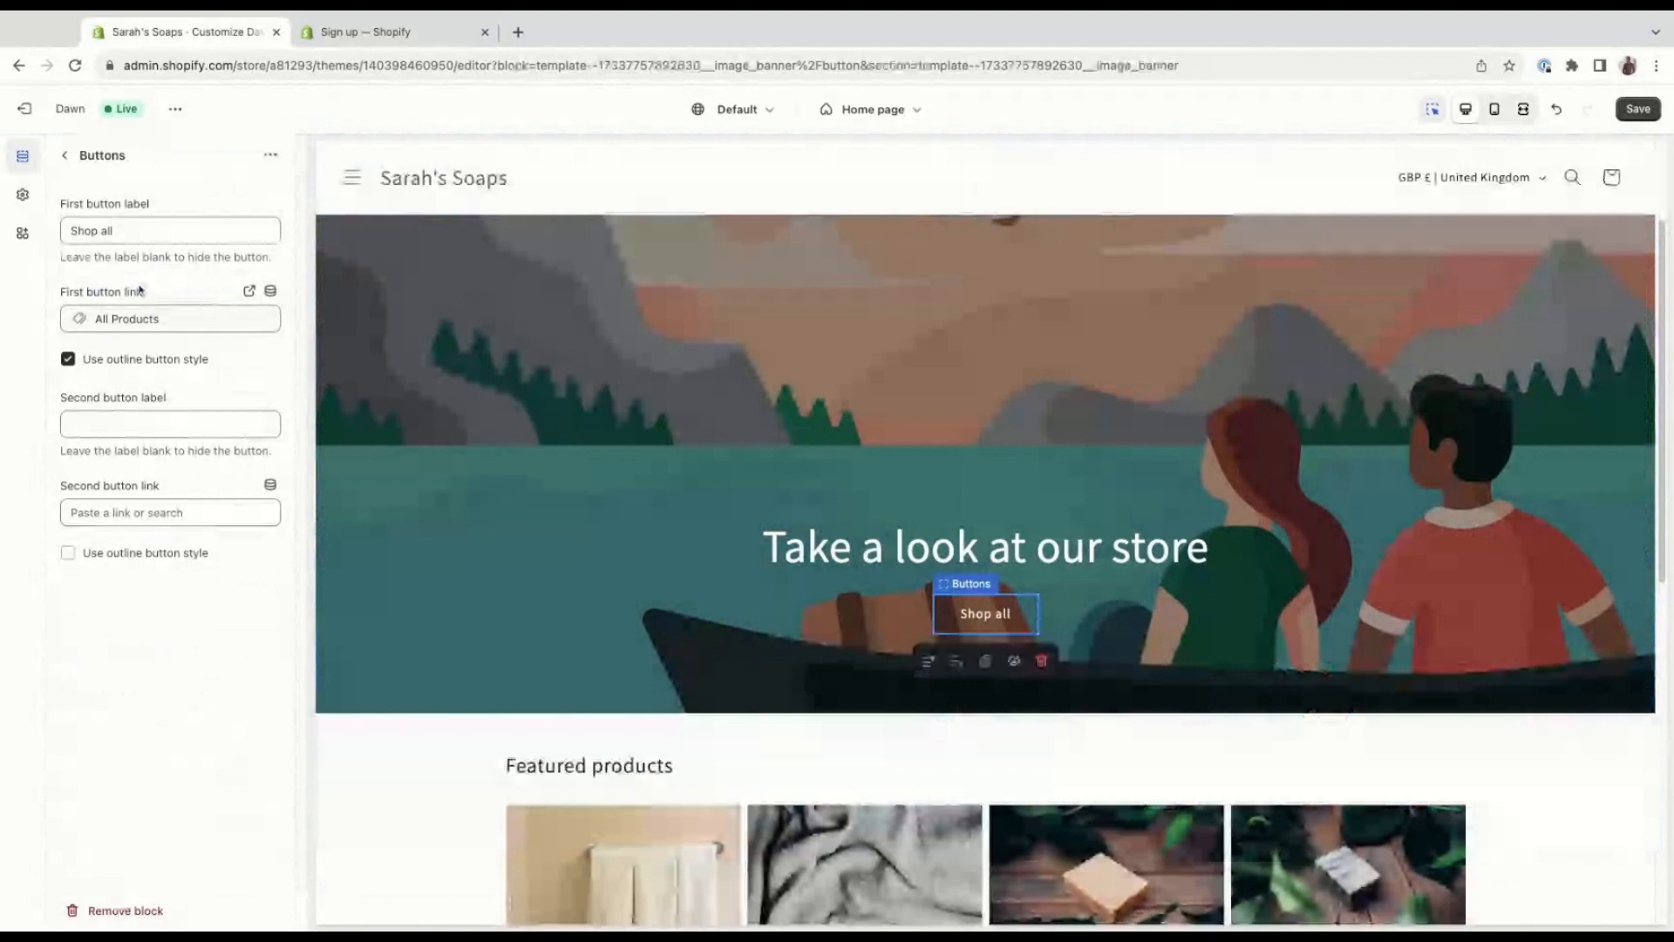
drag(117, 231, 44, 226)
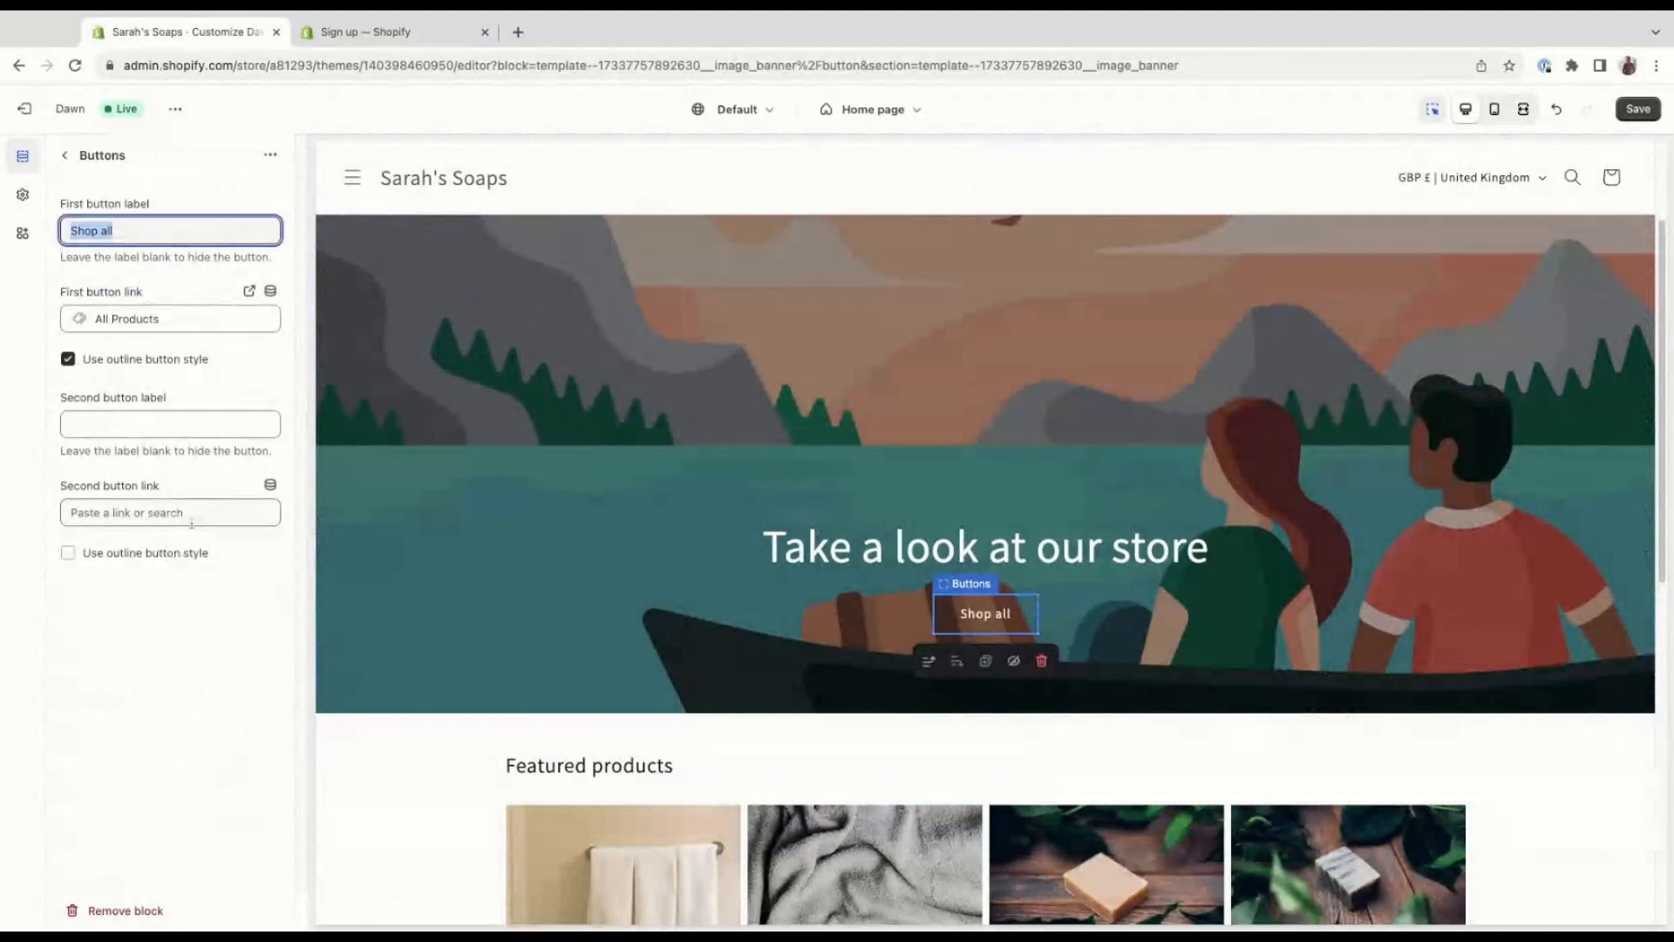
click(66, 160)
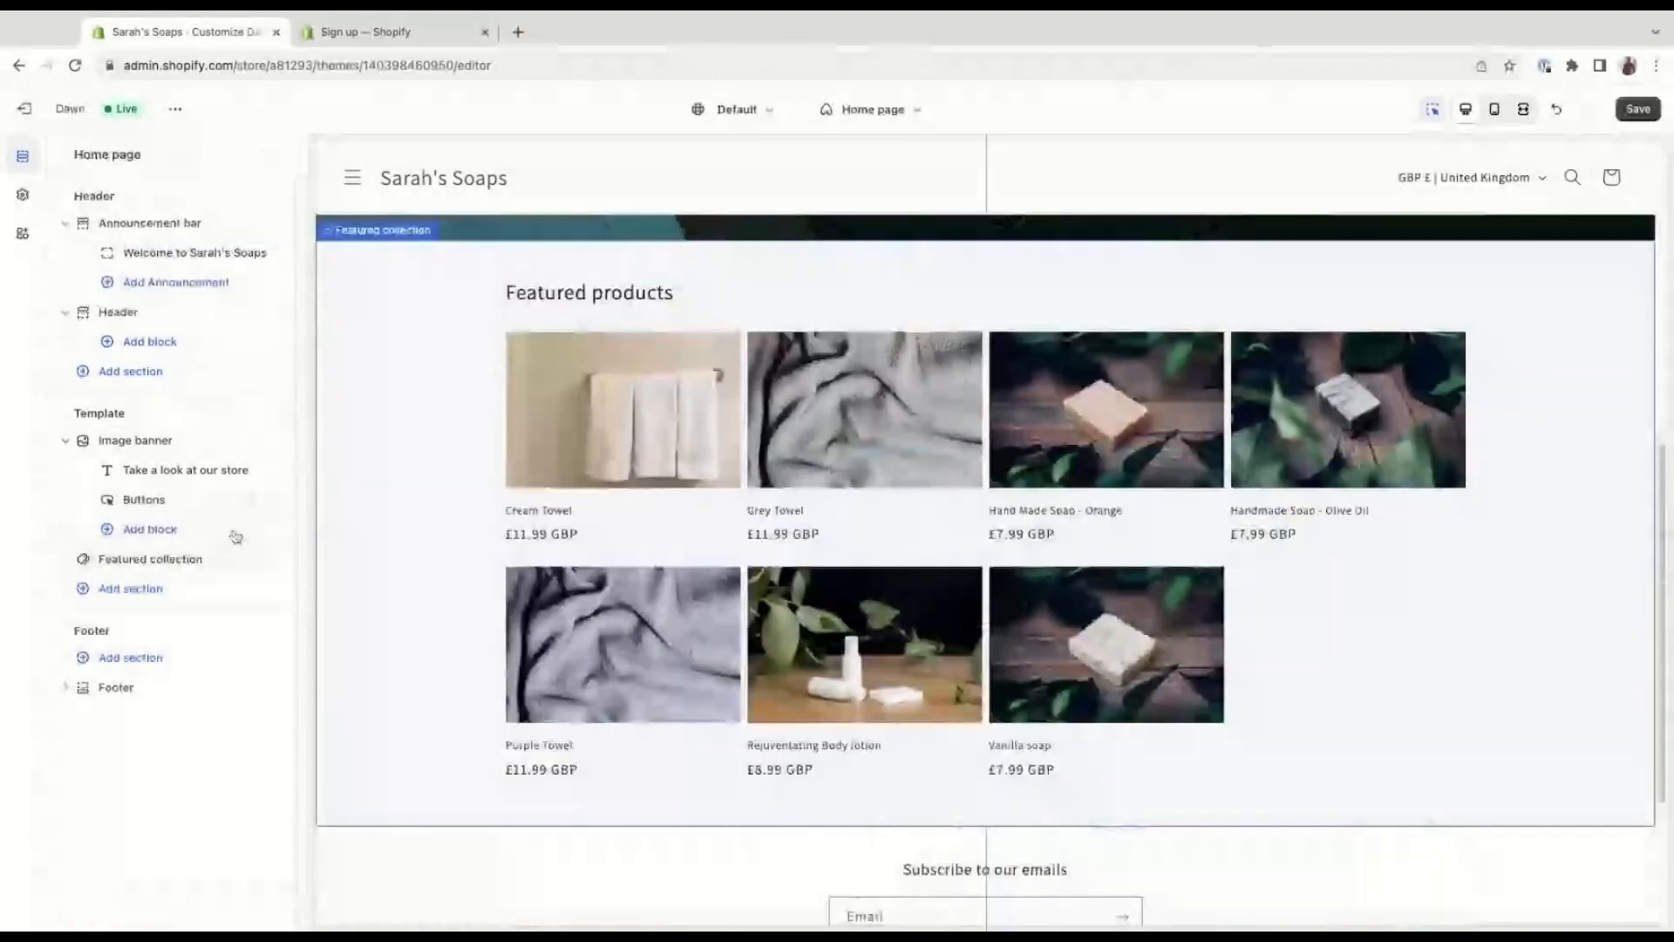
Review the Featured collection section's settings, covering heading, description, collection, product count, columns, color scheme, product cards, mobile layout and padding.
click(218, 562)
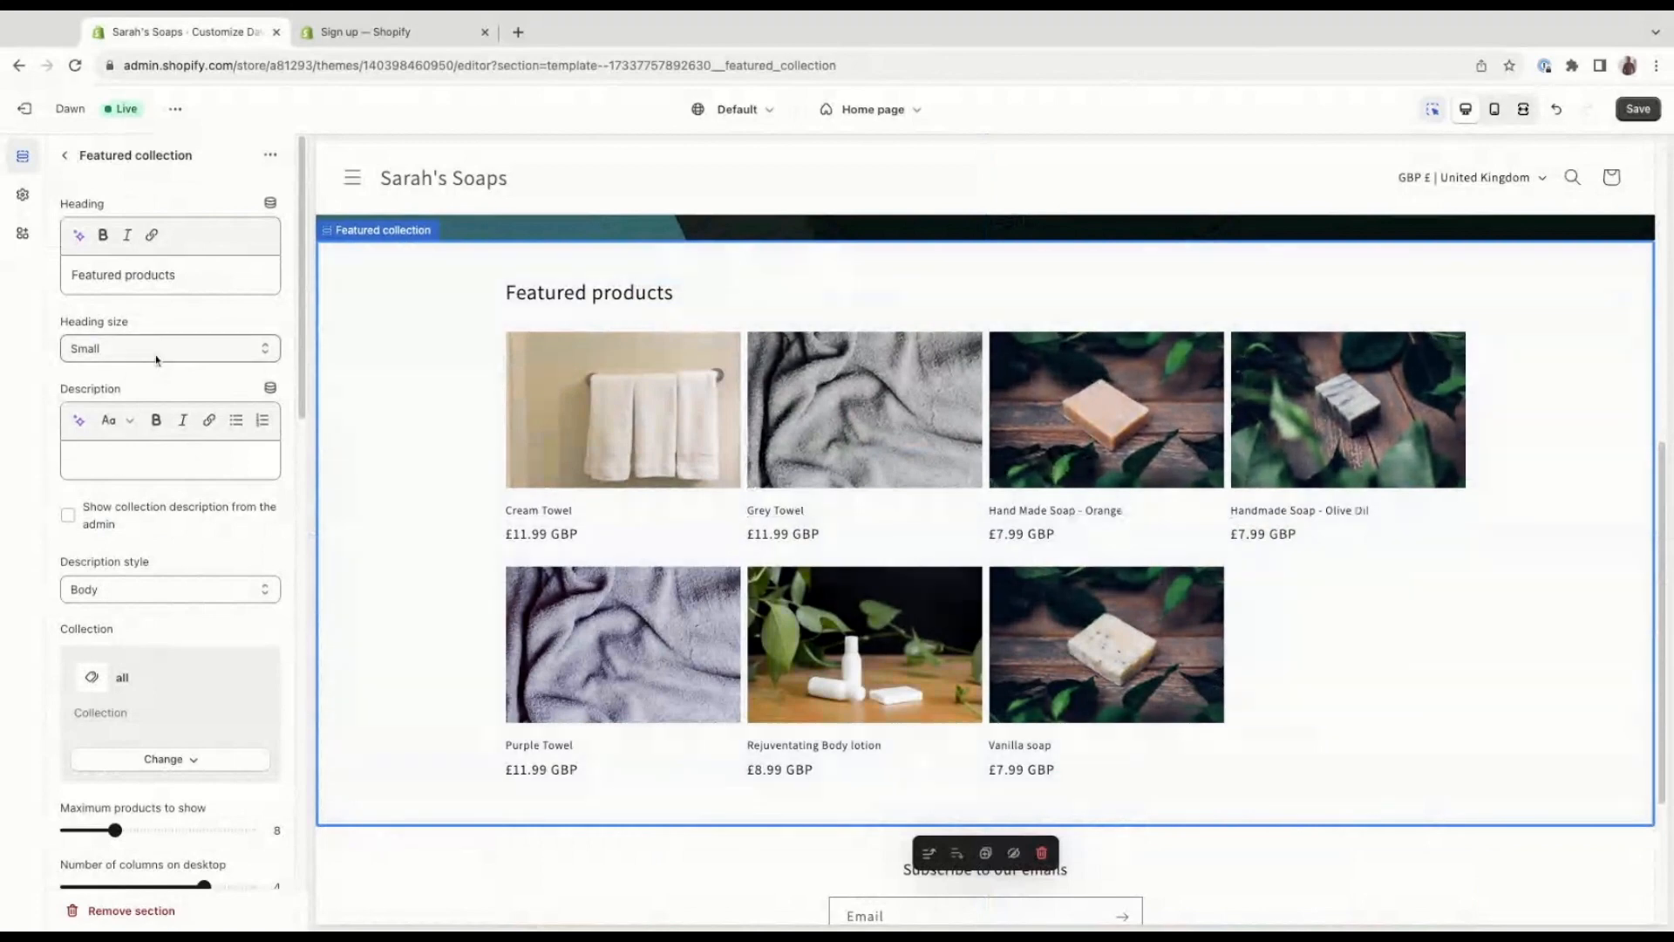
mouse_move(103, 275)
mouse_down()
mouse_move(215, 281)
mouse_move(77, 288)
mouse_up()
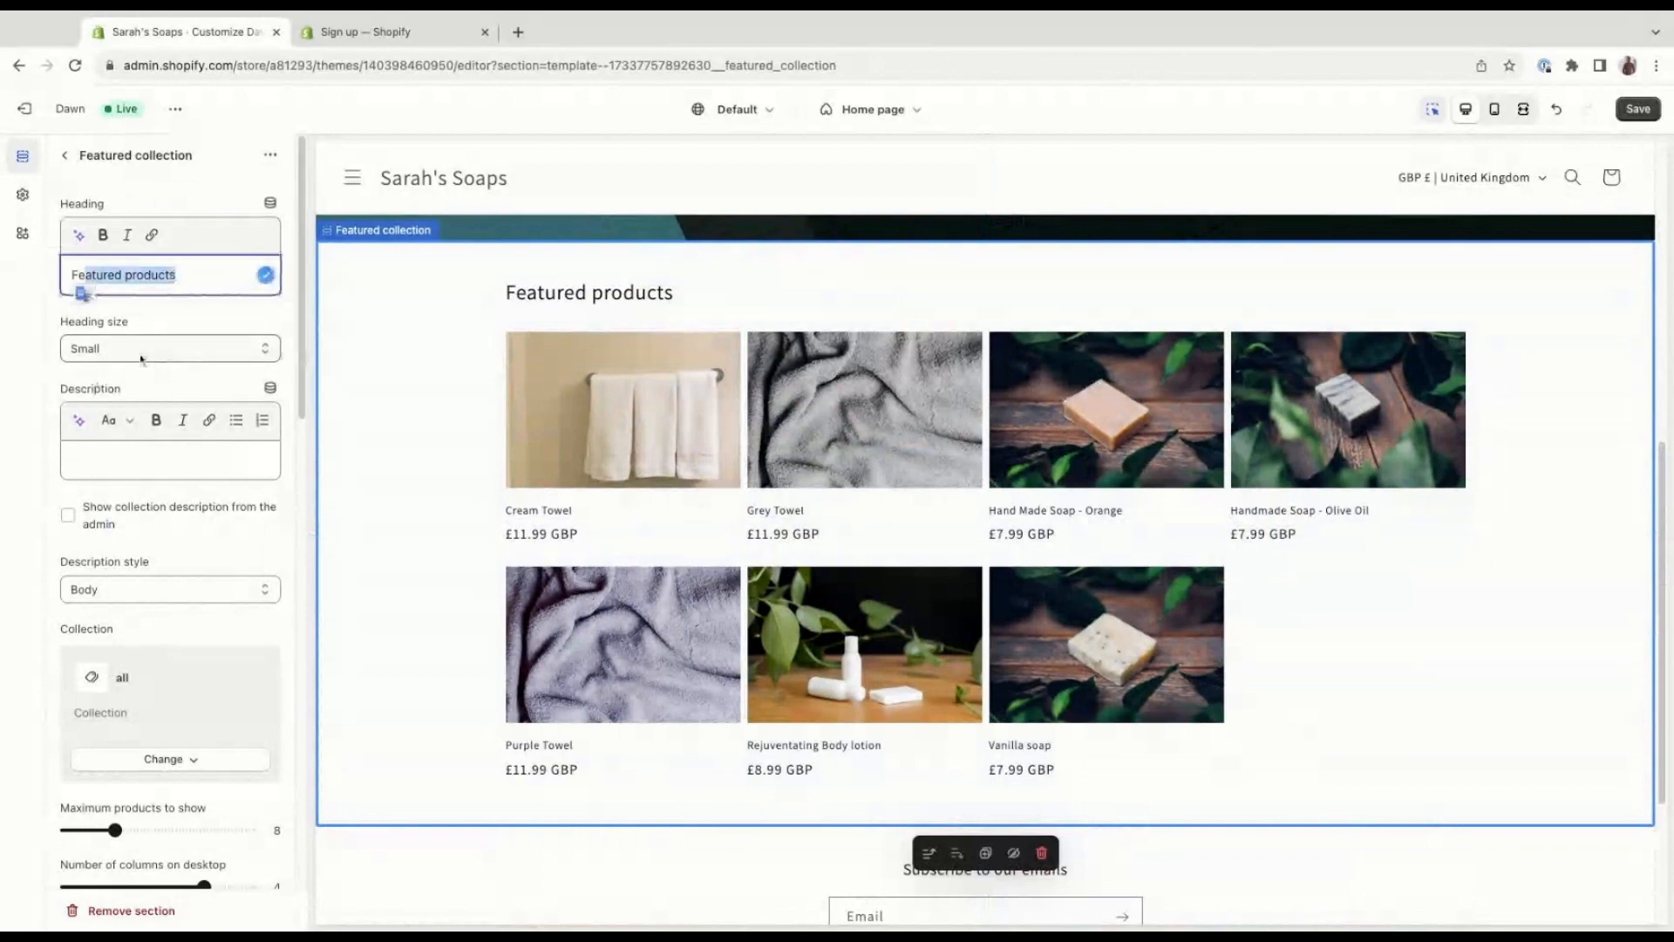
click(150, 281)
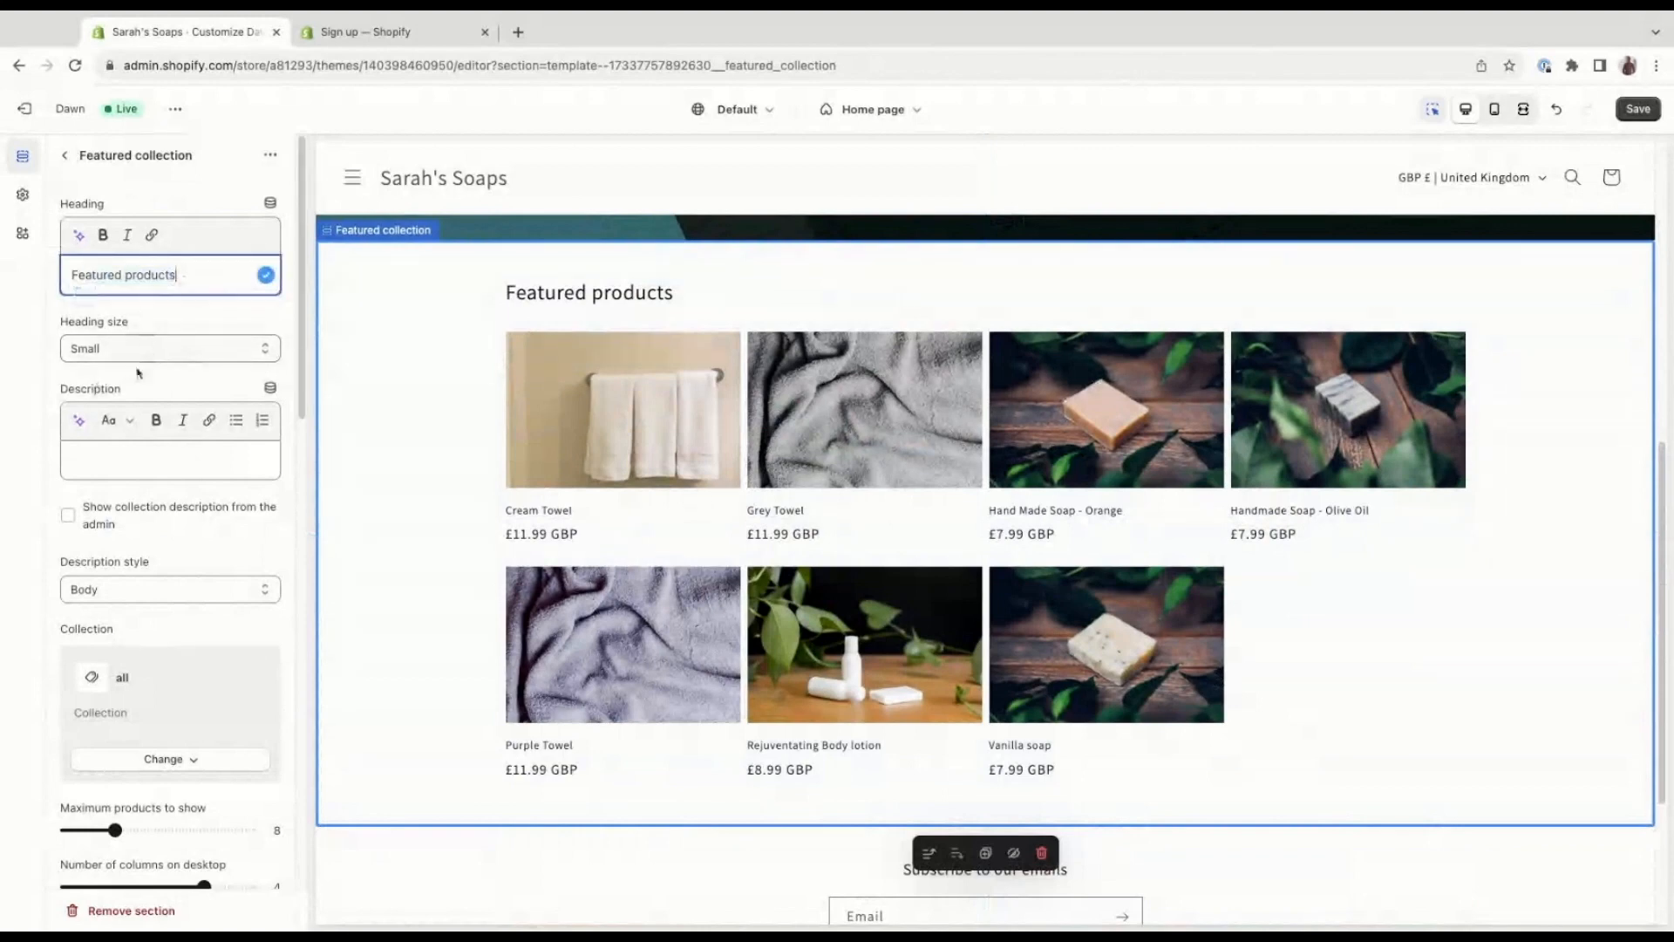
click(142, 460)
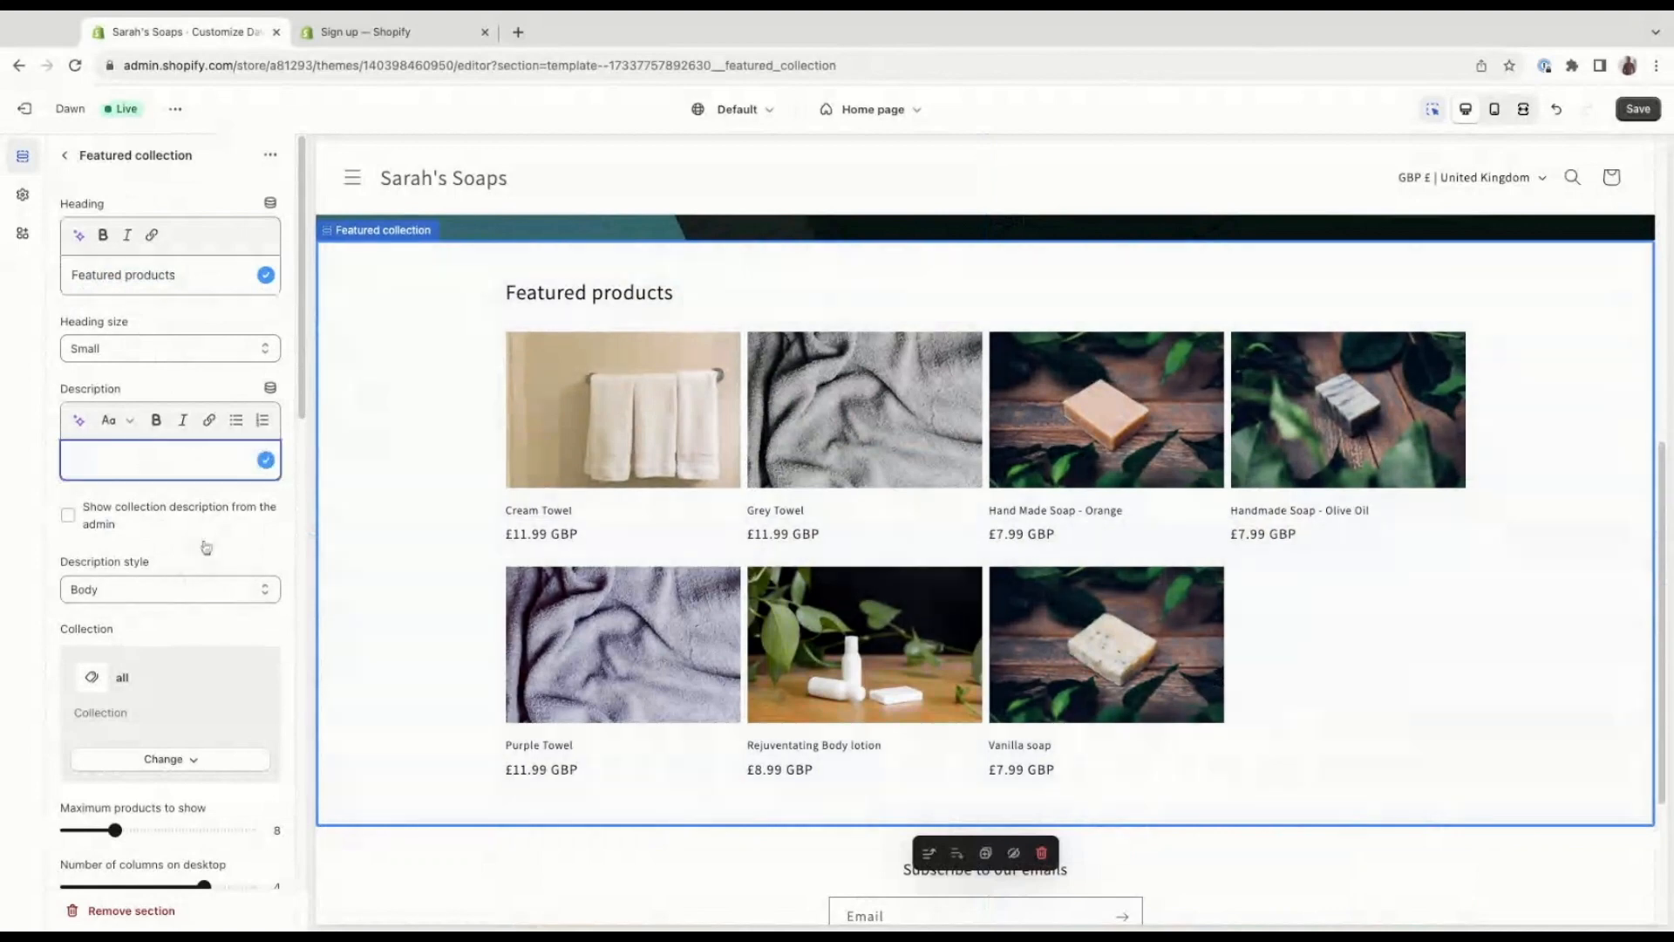
scroll(204, 545, down, 2)
scroll(196, 528, down, 2)
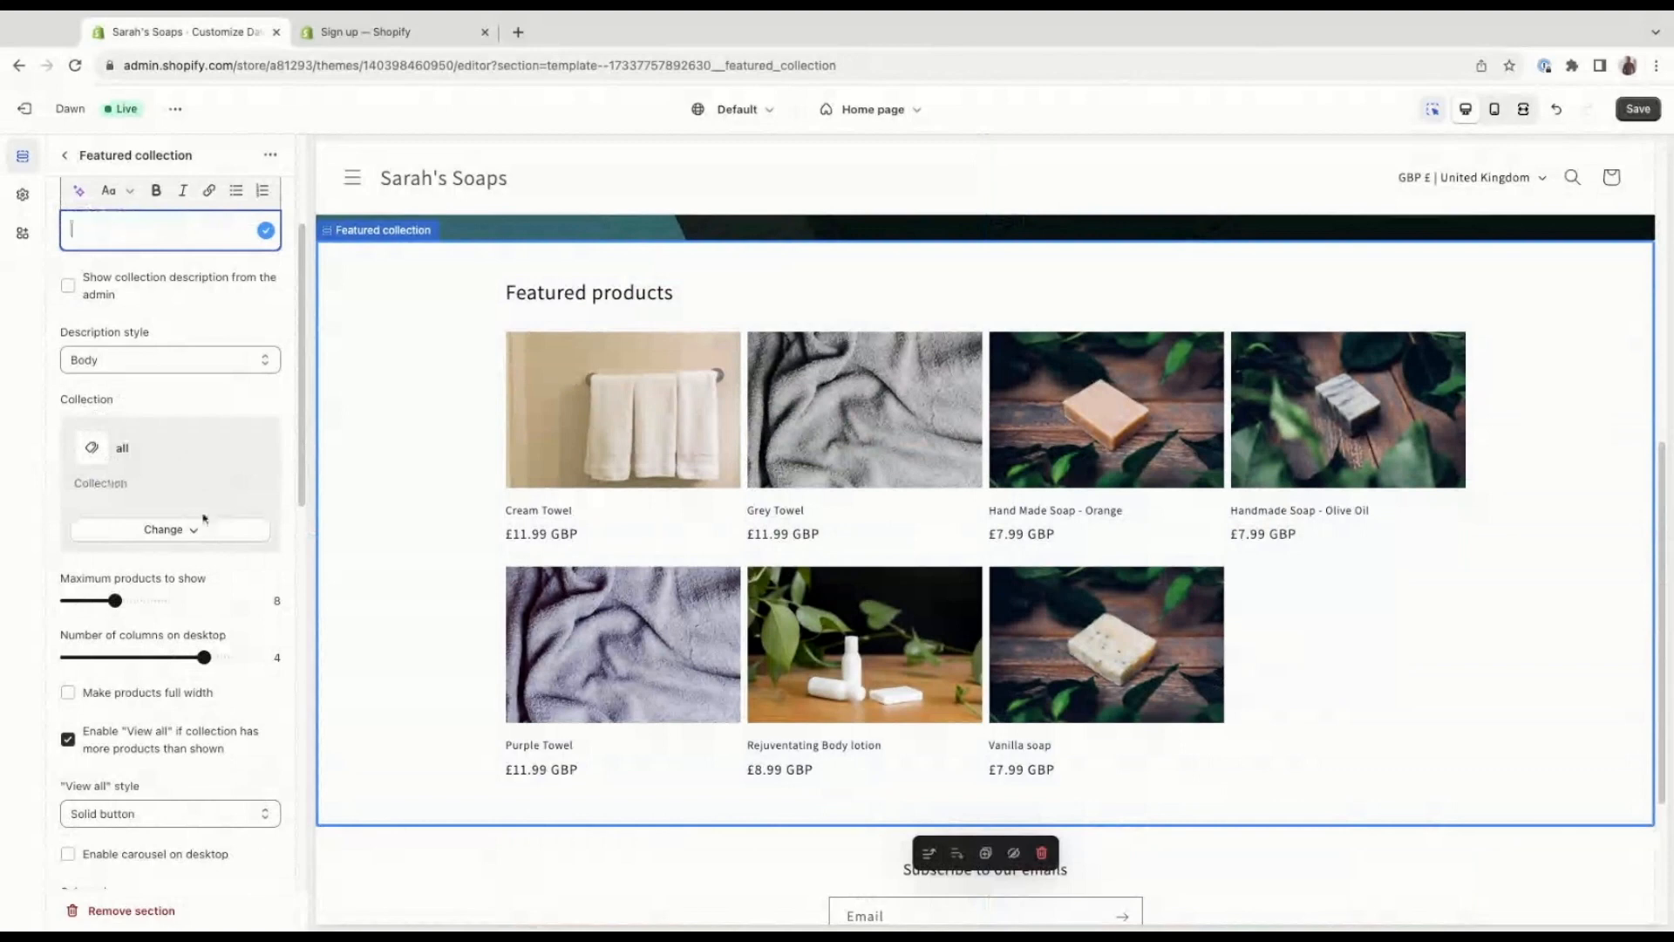
scroll(204, 519, down, 2)
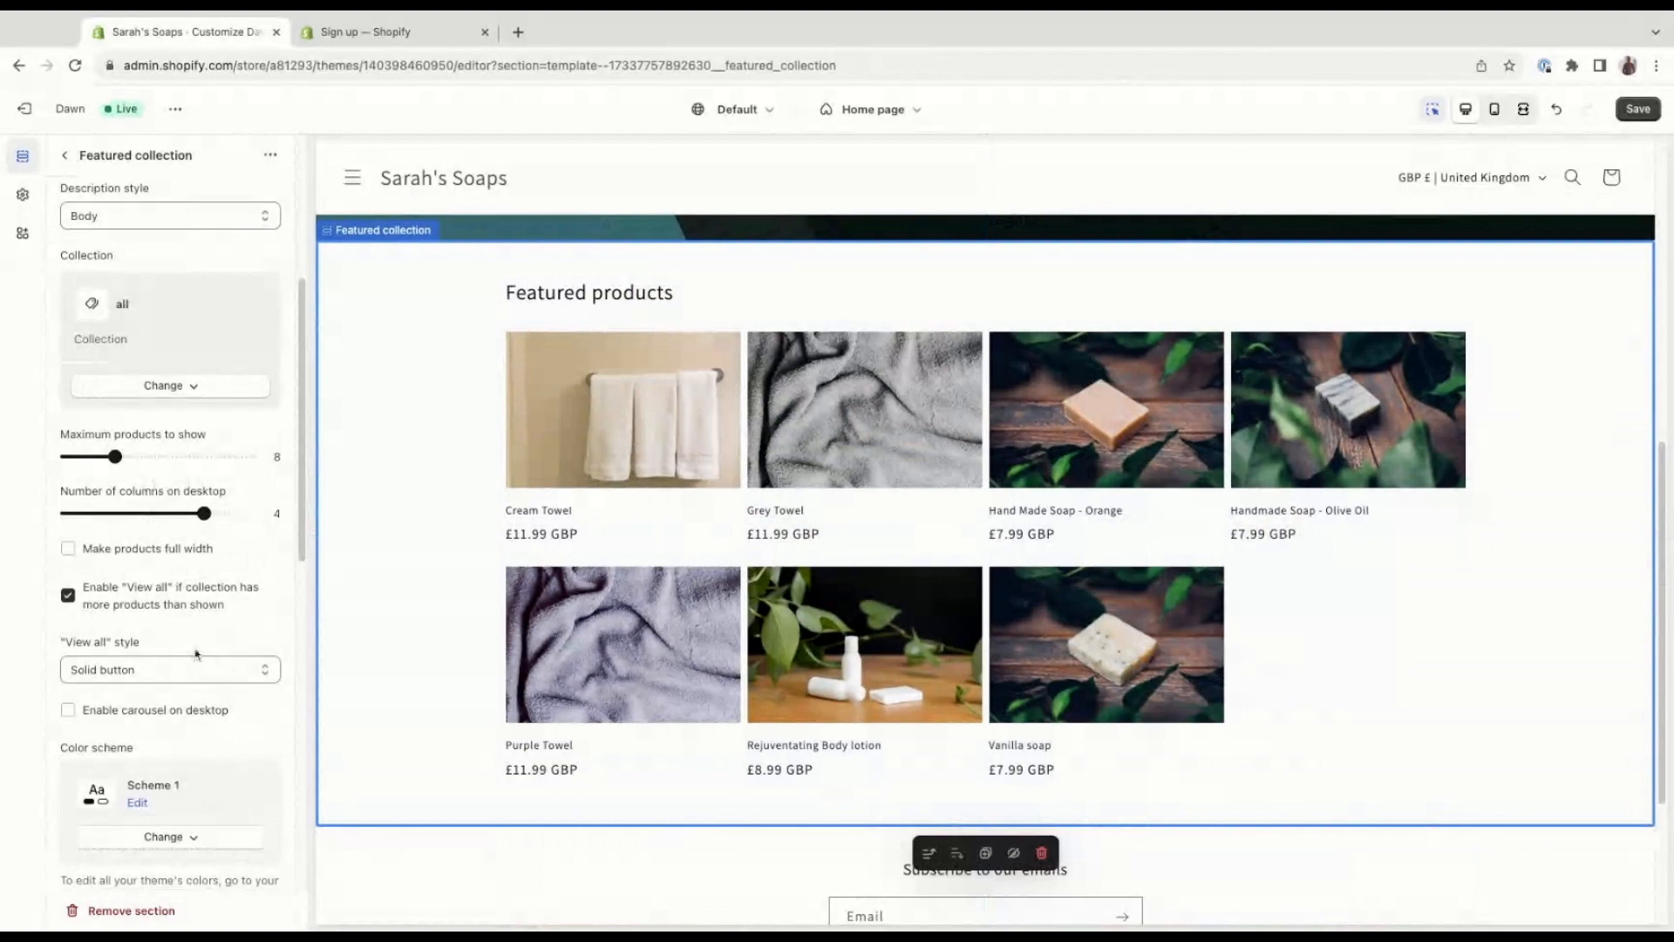
scroll(212, 676, down, 1)
scroll(213, 676, down, 4)
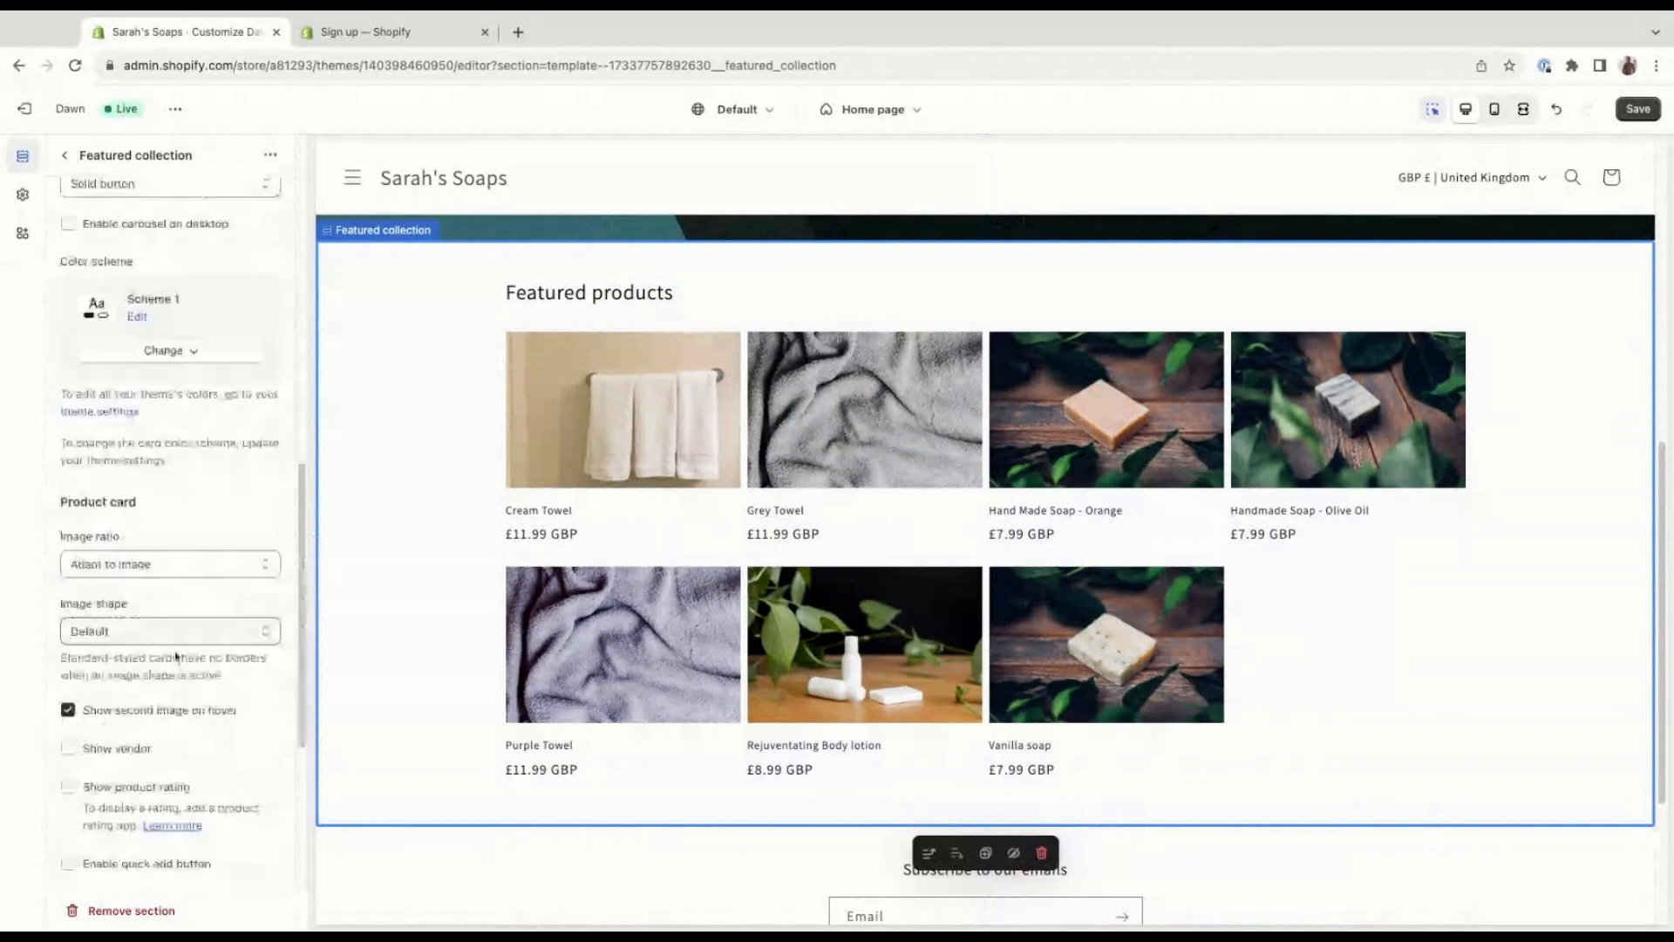
scroll(175, 656, down, 4)
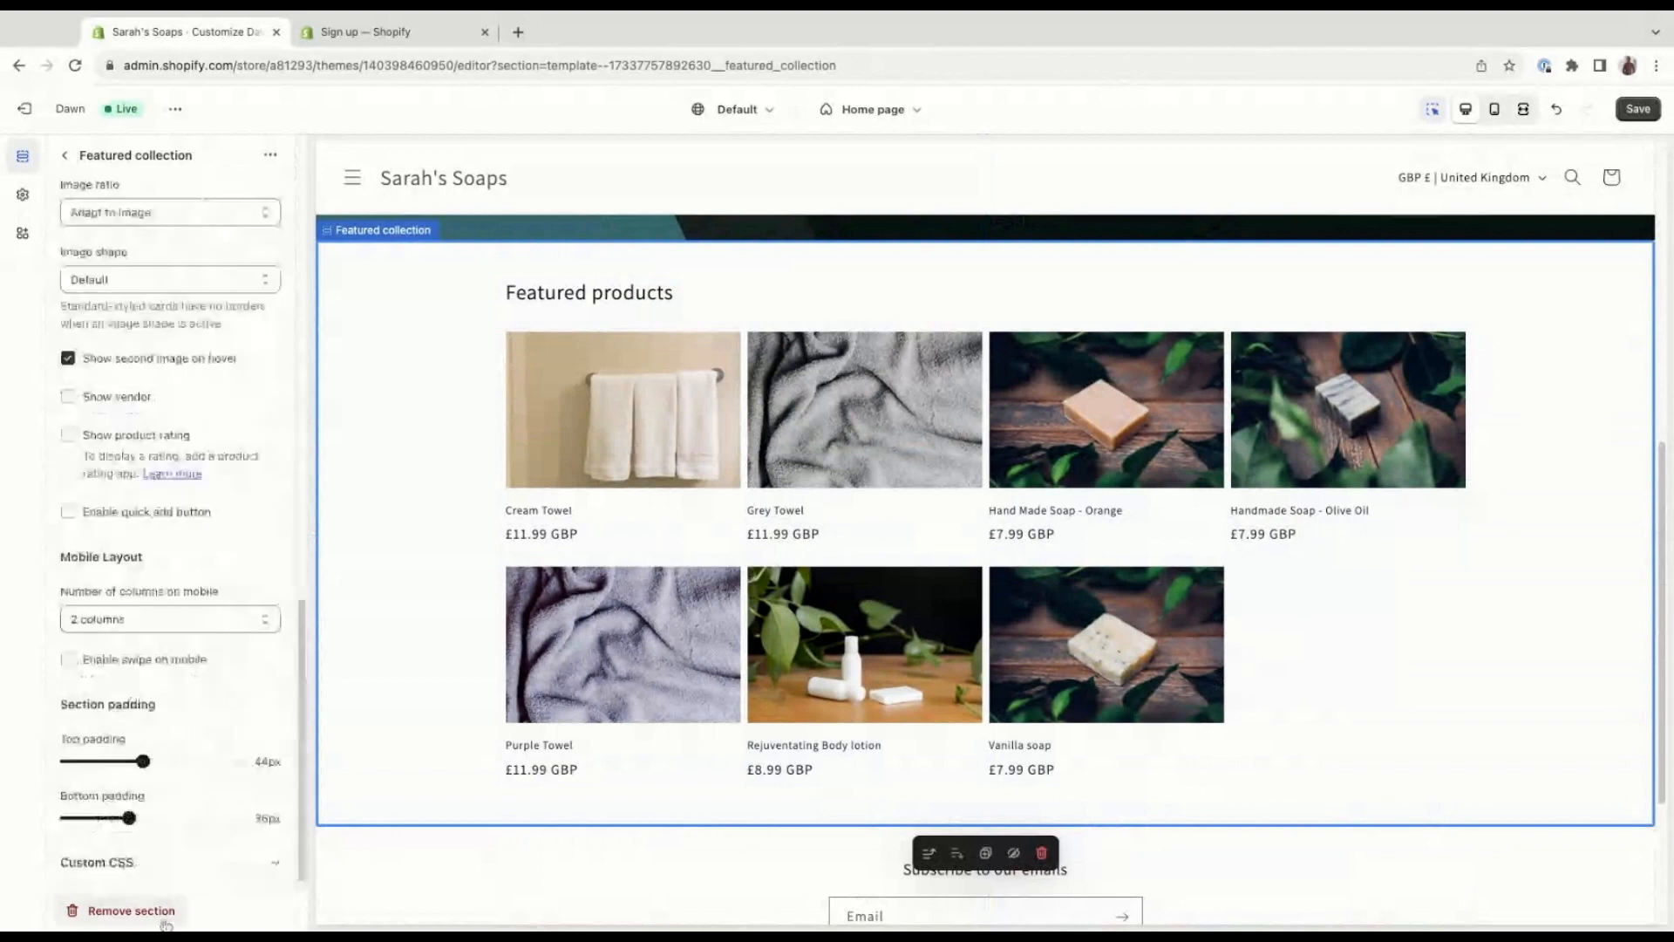
scroll(100, 254, up, 8)
scroll(97, 279, up, 4)
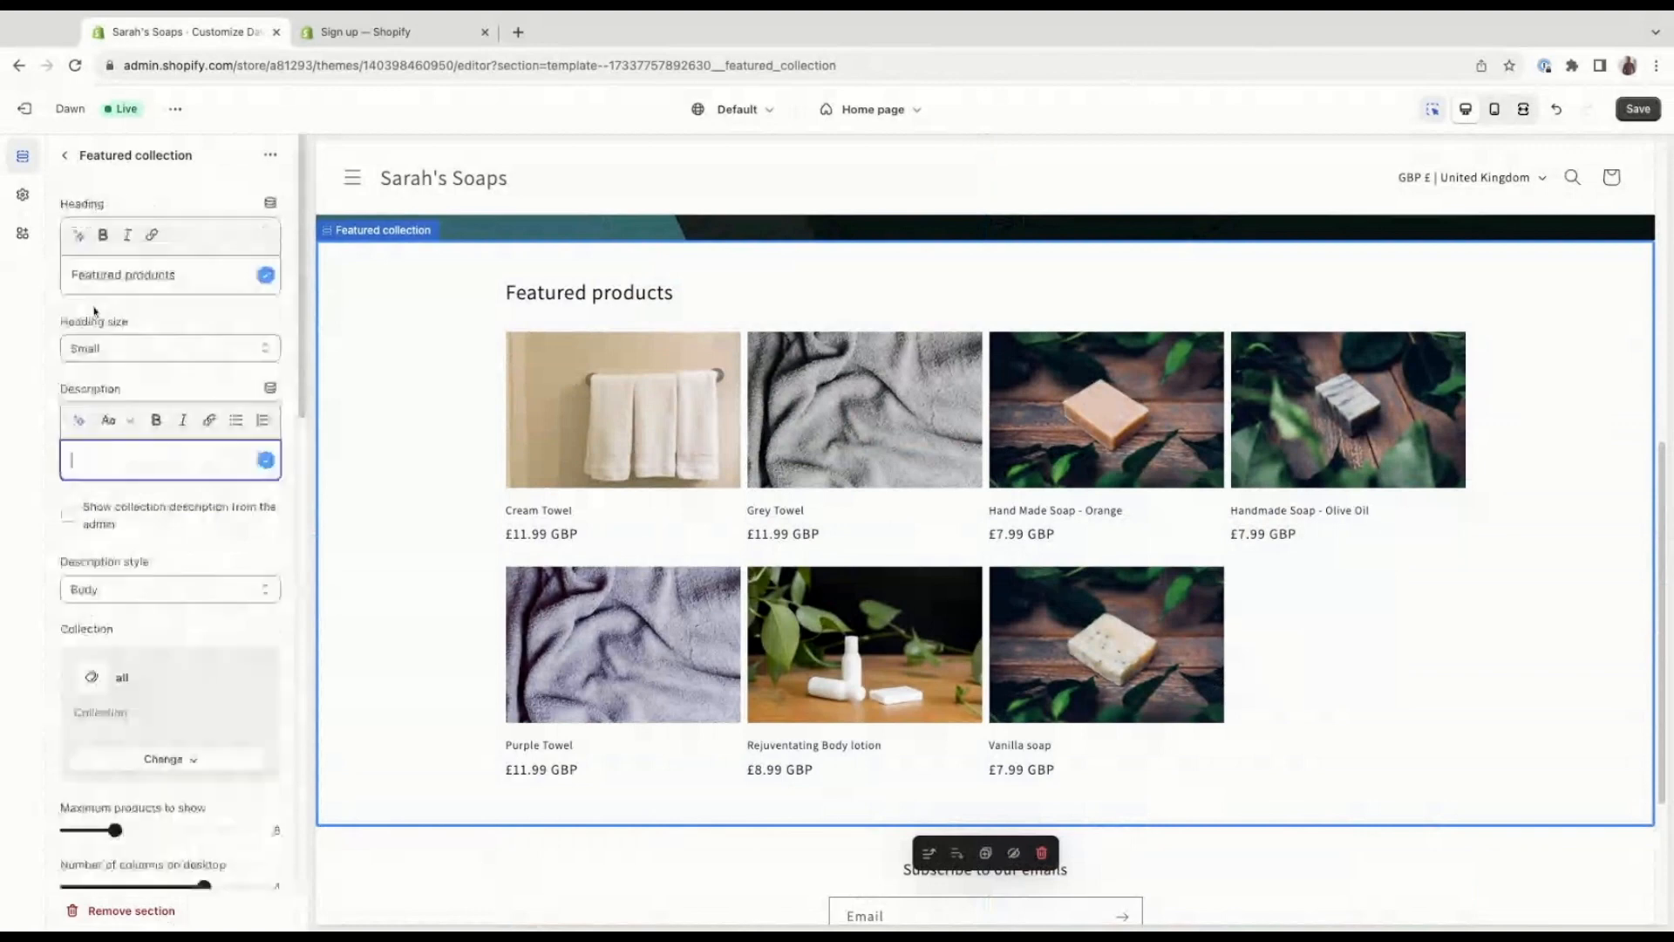
click(64, 155)
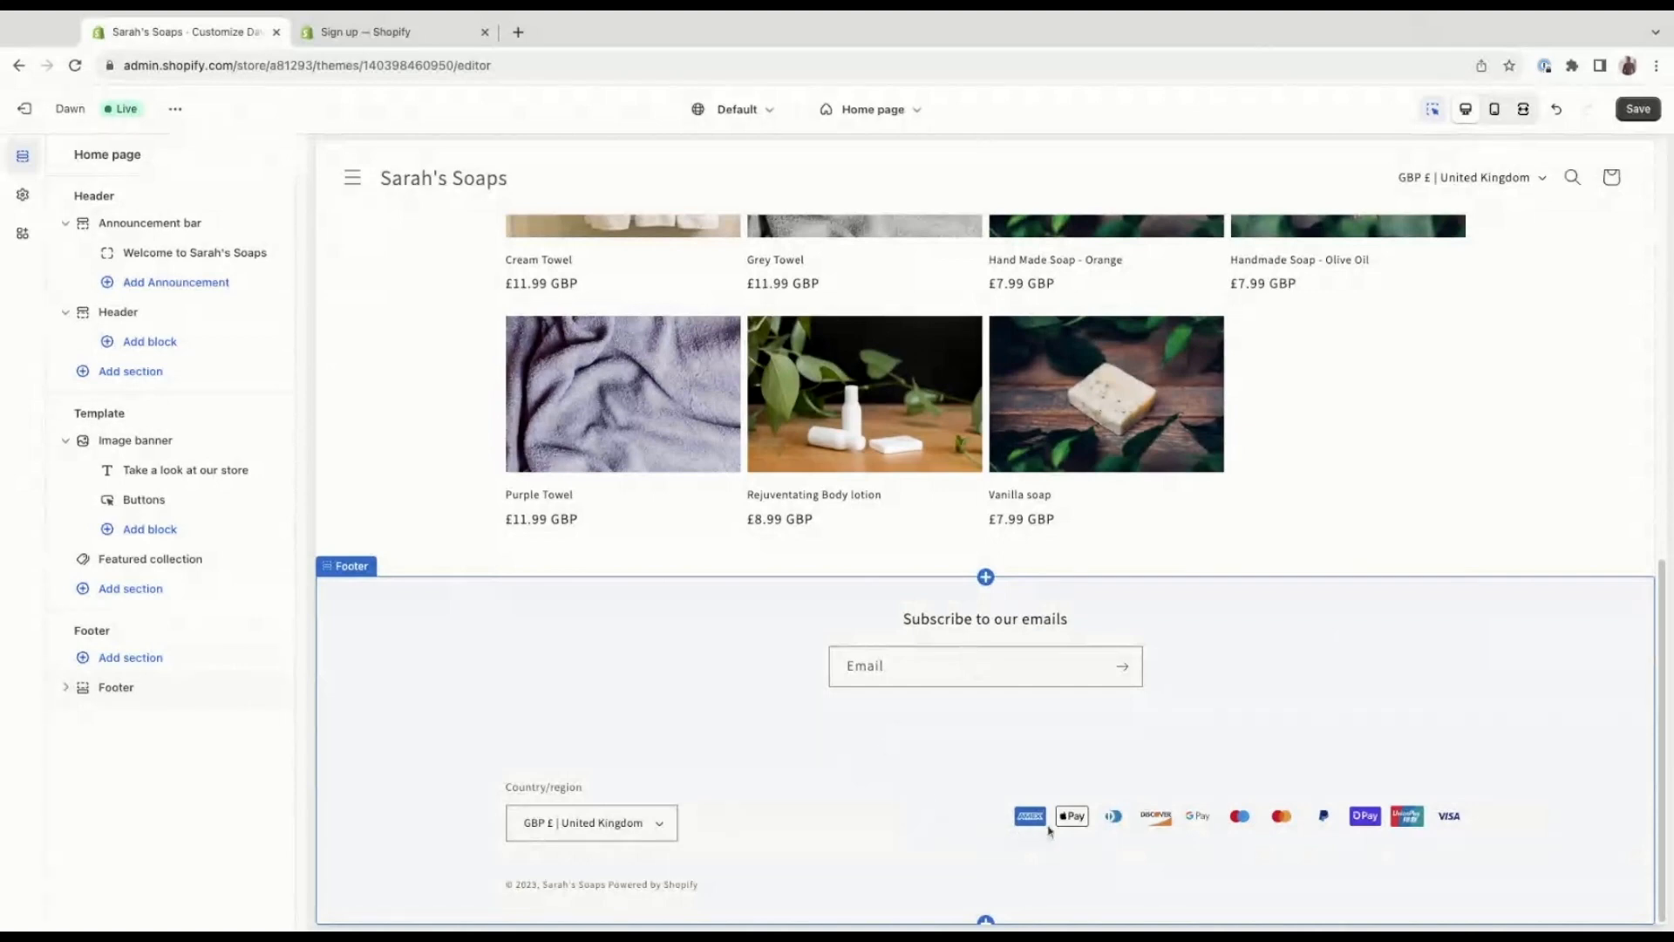
Check the footer's country/region choices in the preview and return to the home page sections.
click(652, 824)
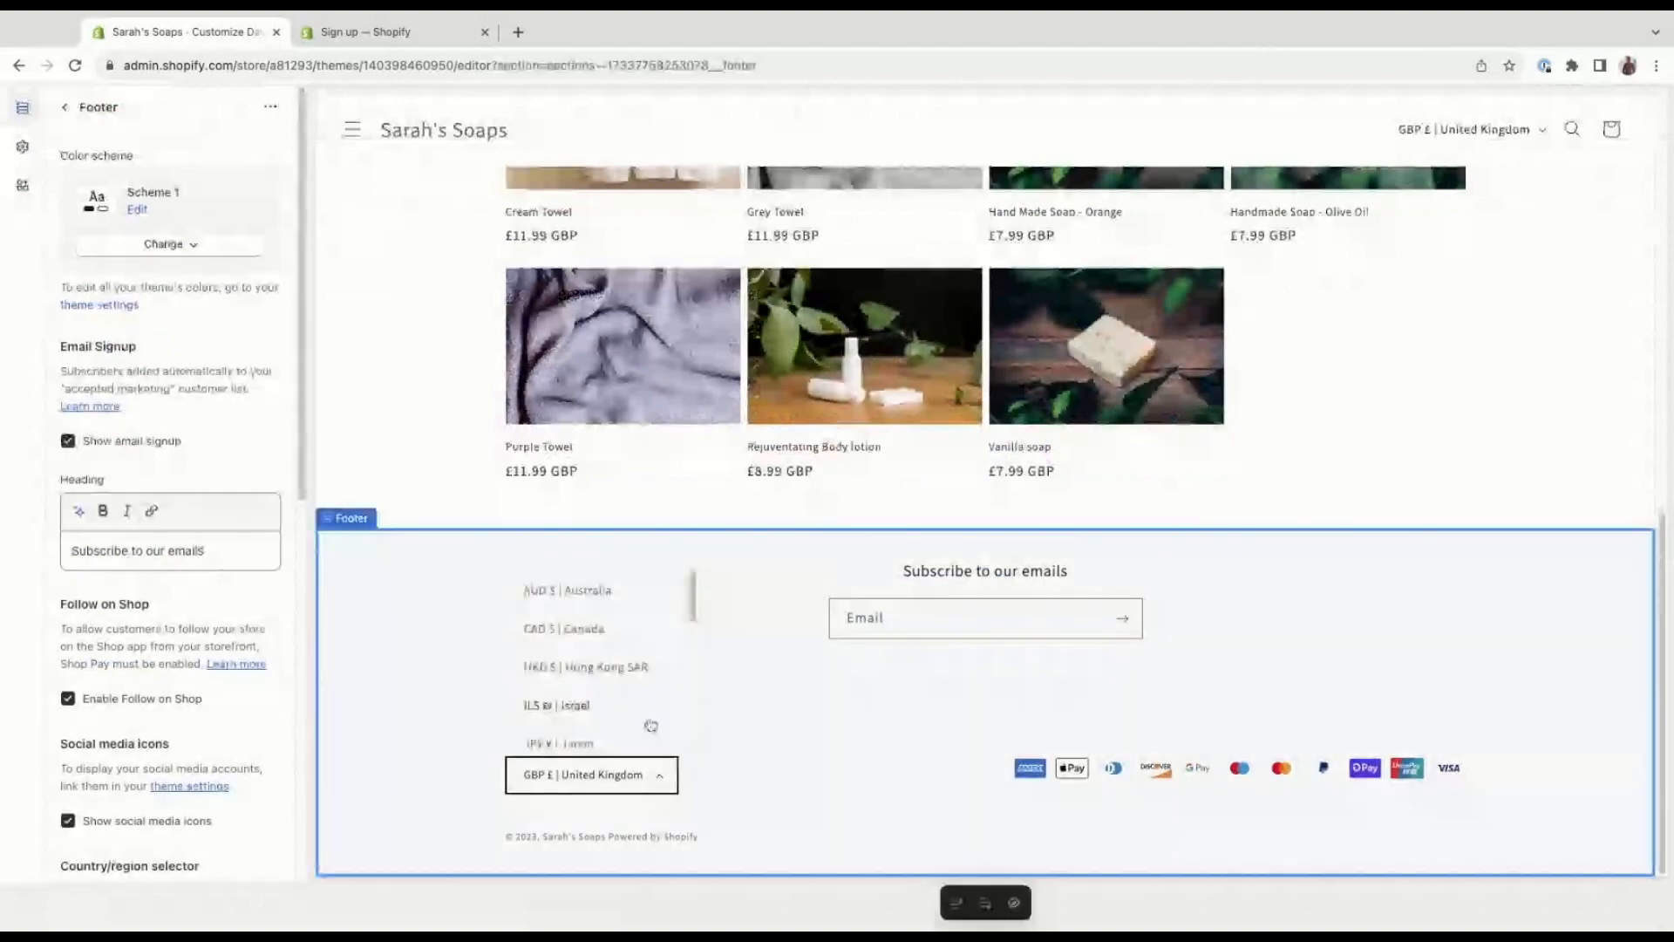
click(730, 649)
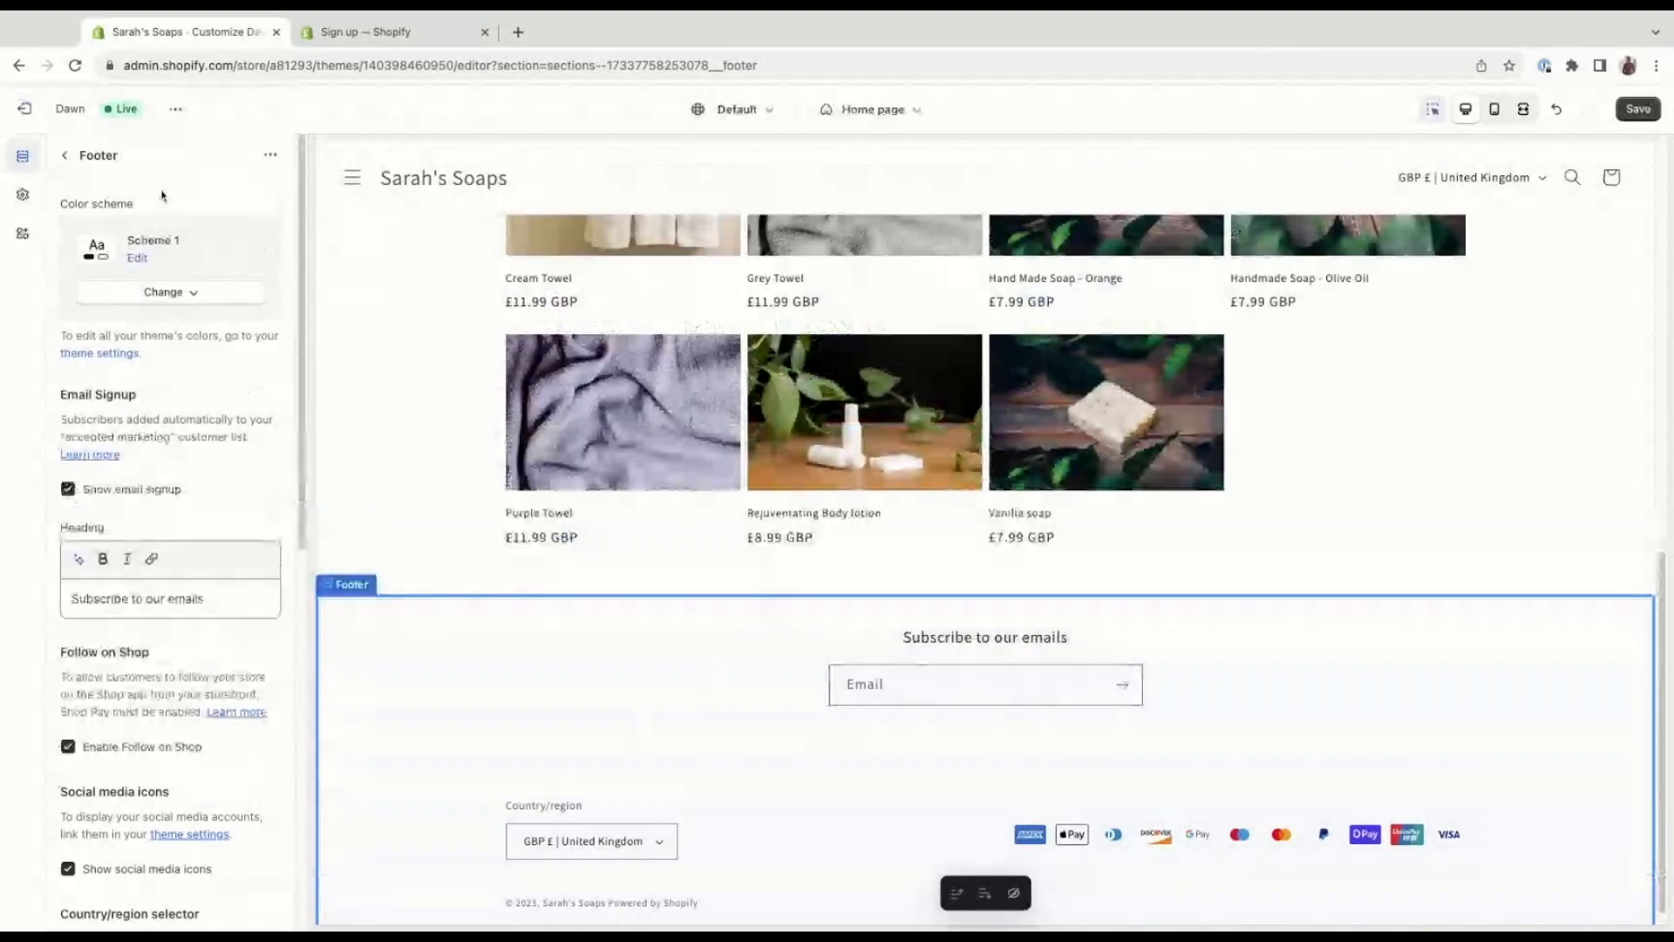
click(64, 157)
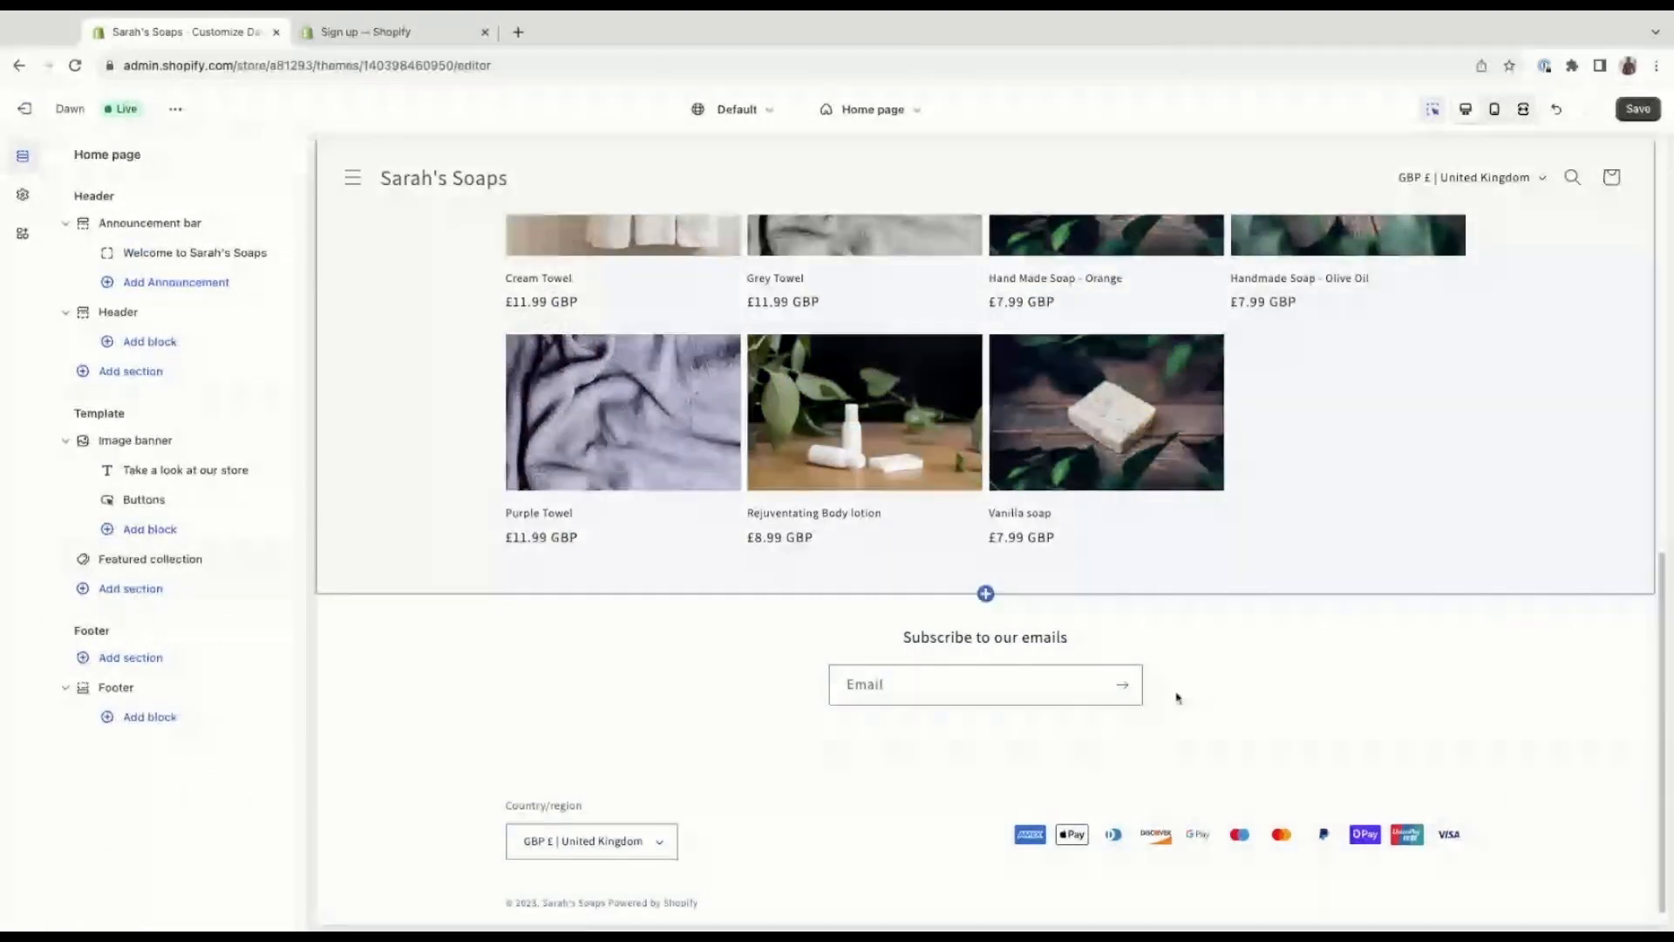
Save the Dawn theme's home page changes and exit the theme editor to the Themes page.
click(25, 108)
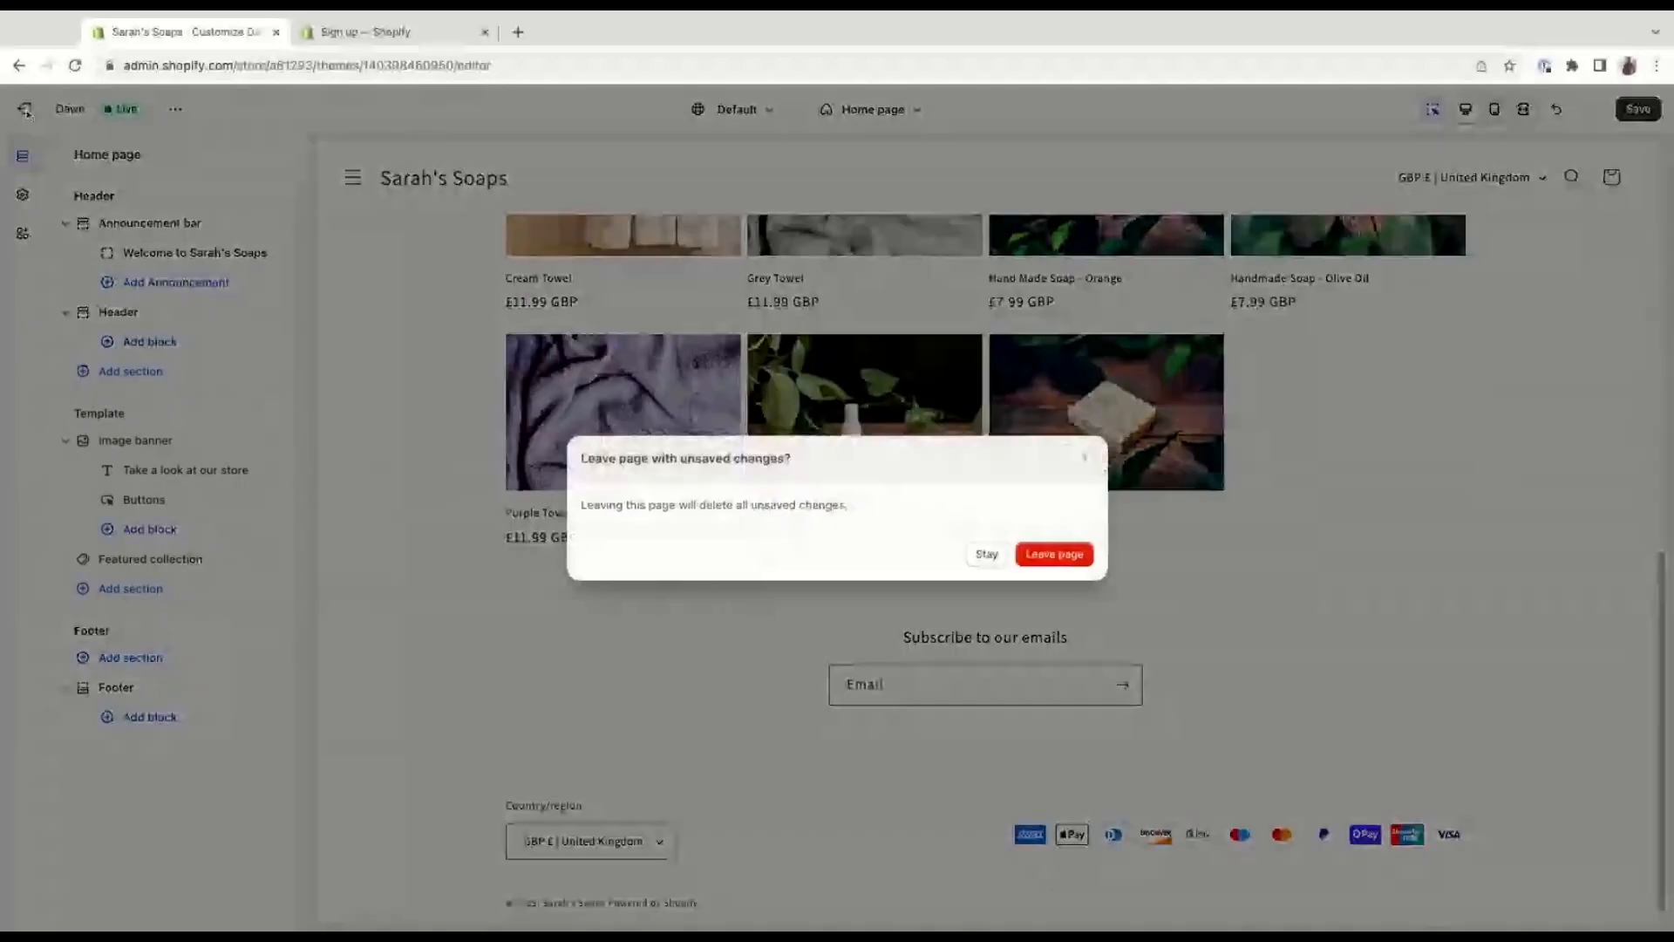
click(987, 554)
click(1640, 110)
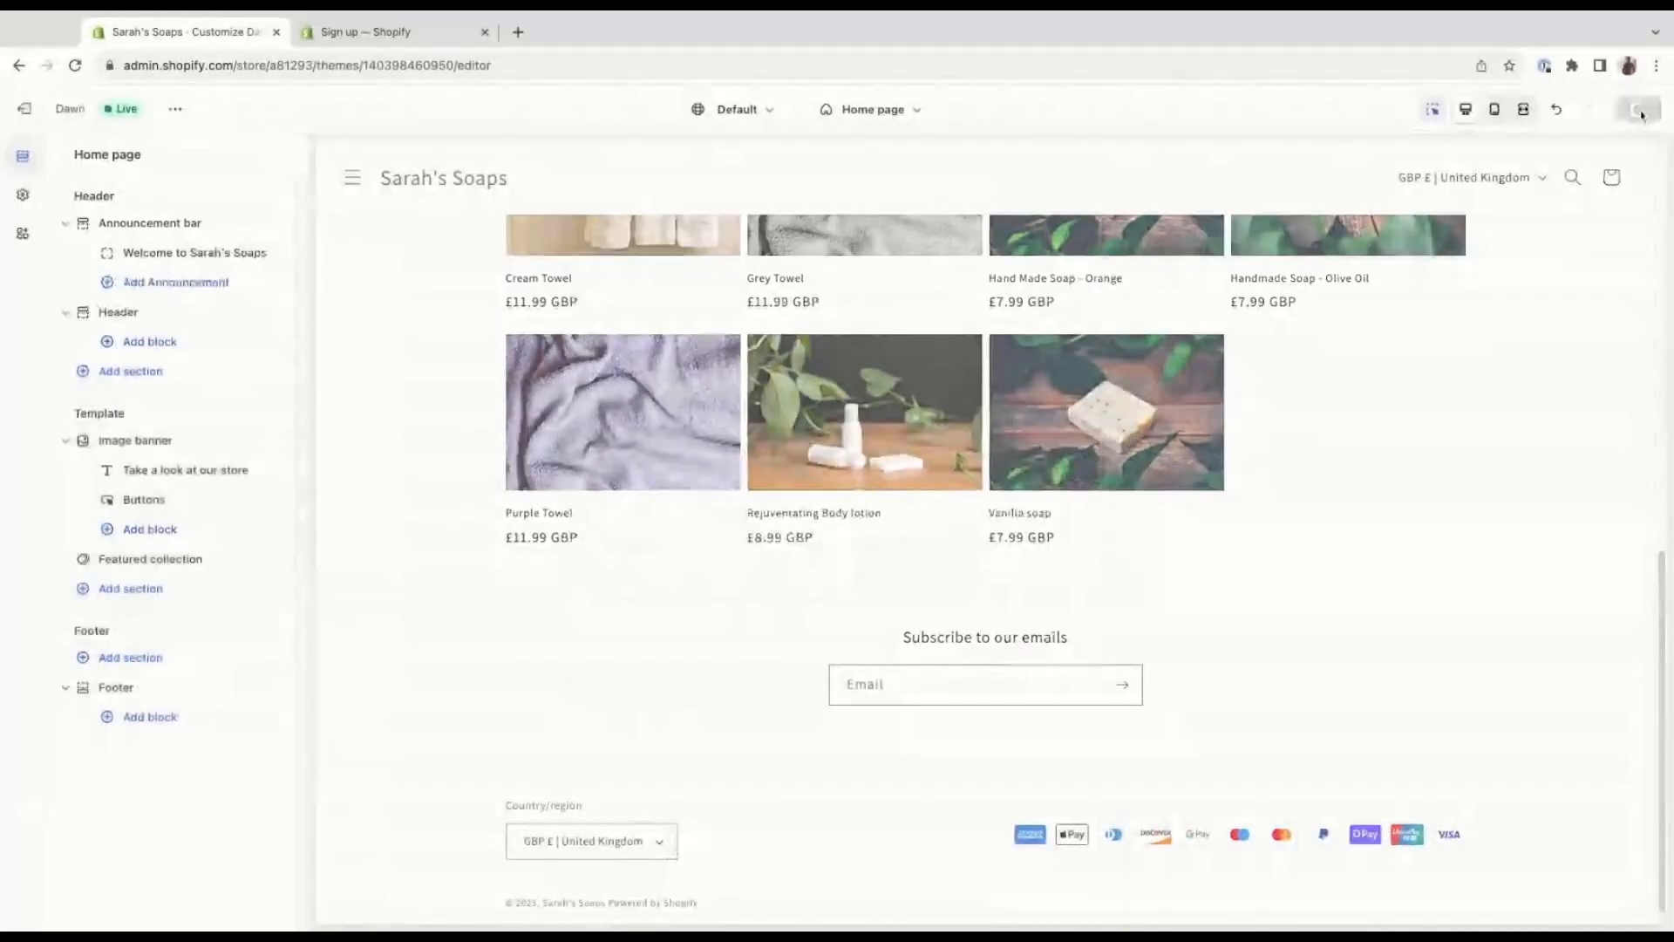
click(24, 109)
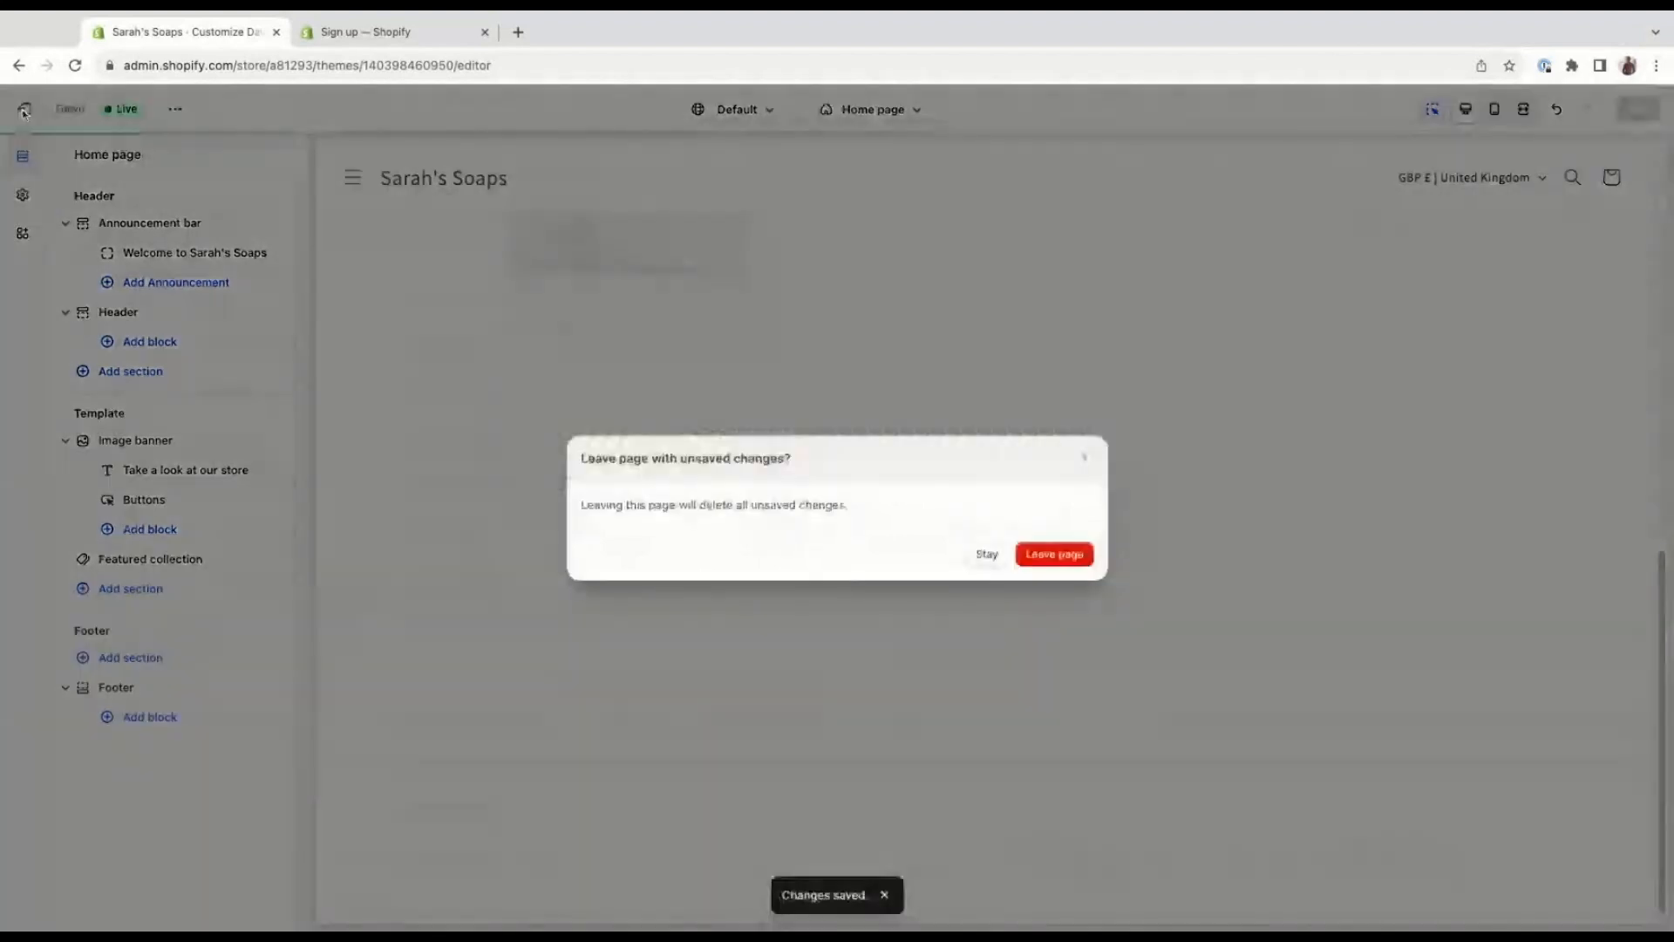
click(1054, 555)
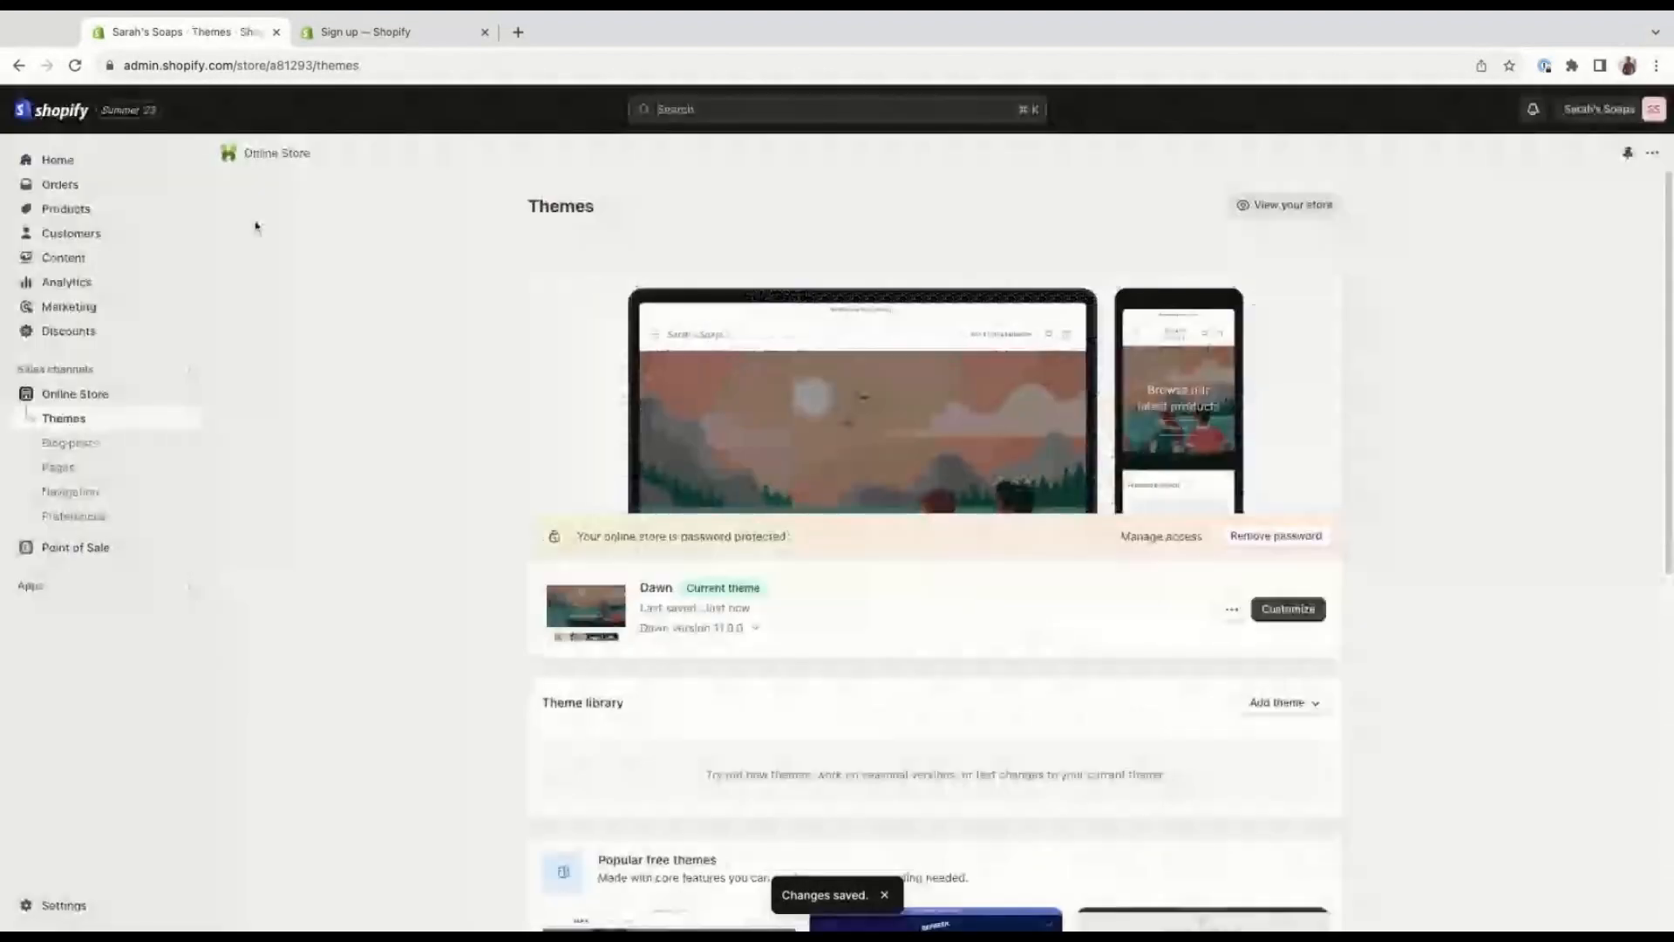
Review the Marketing overview, from its performance metrics and app activities to the marketing apps and Shopify Learn videos.
click(135, 315)
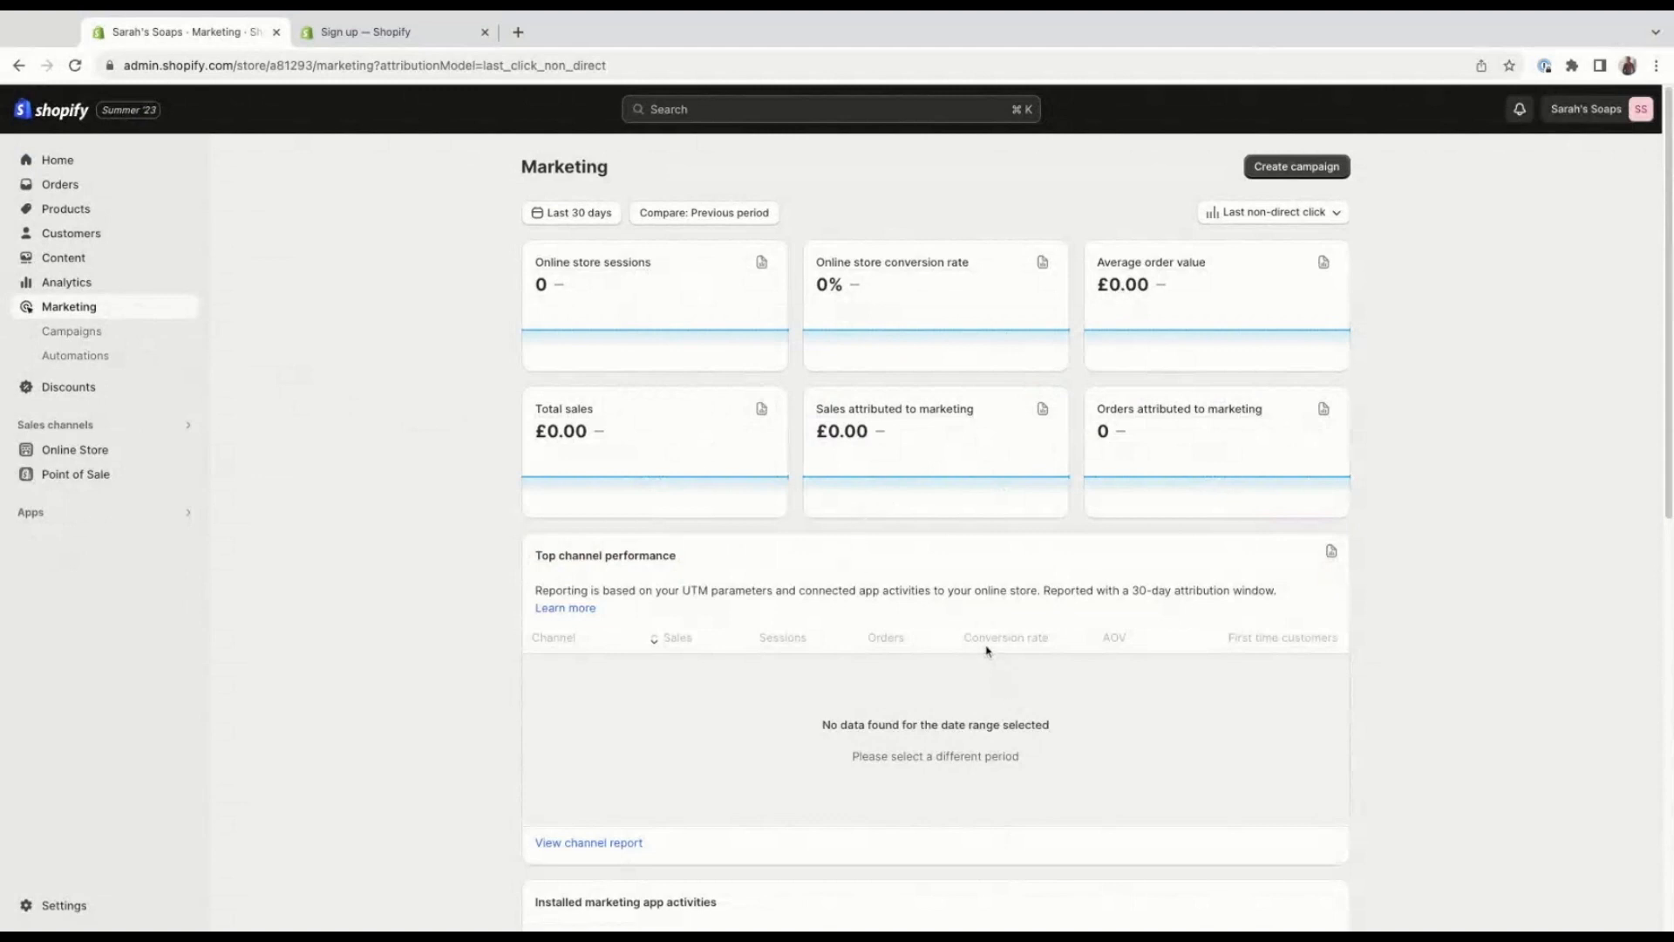
scroll(994, 659, down, 3)
scroll(983, 641, down, 3)
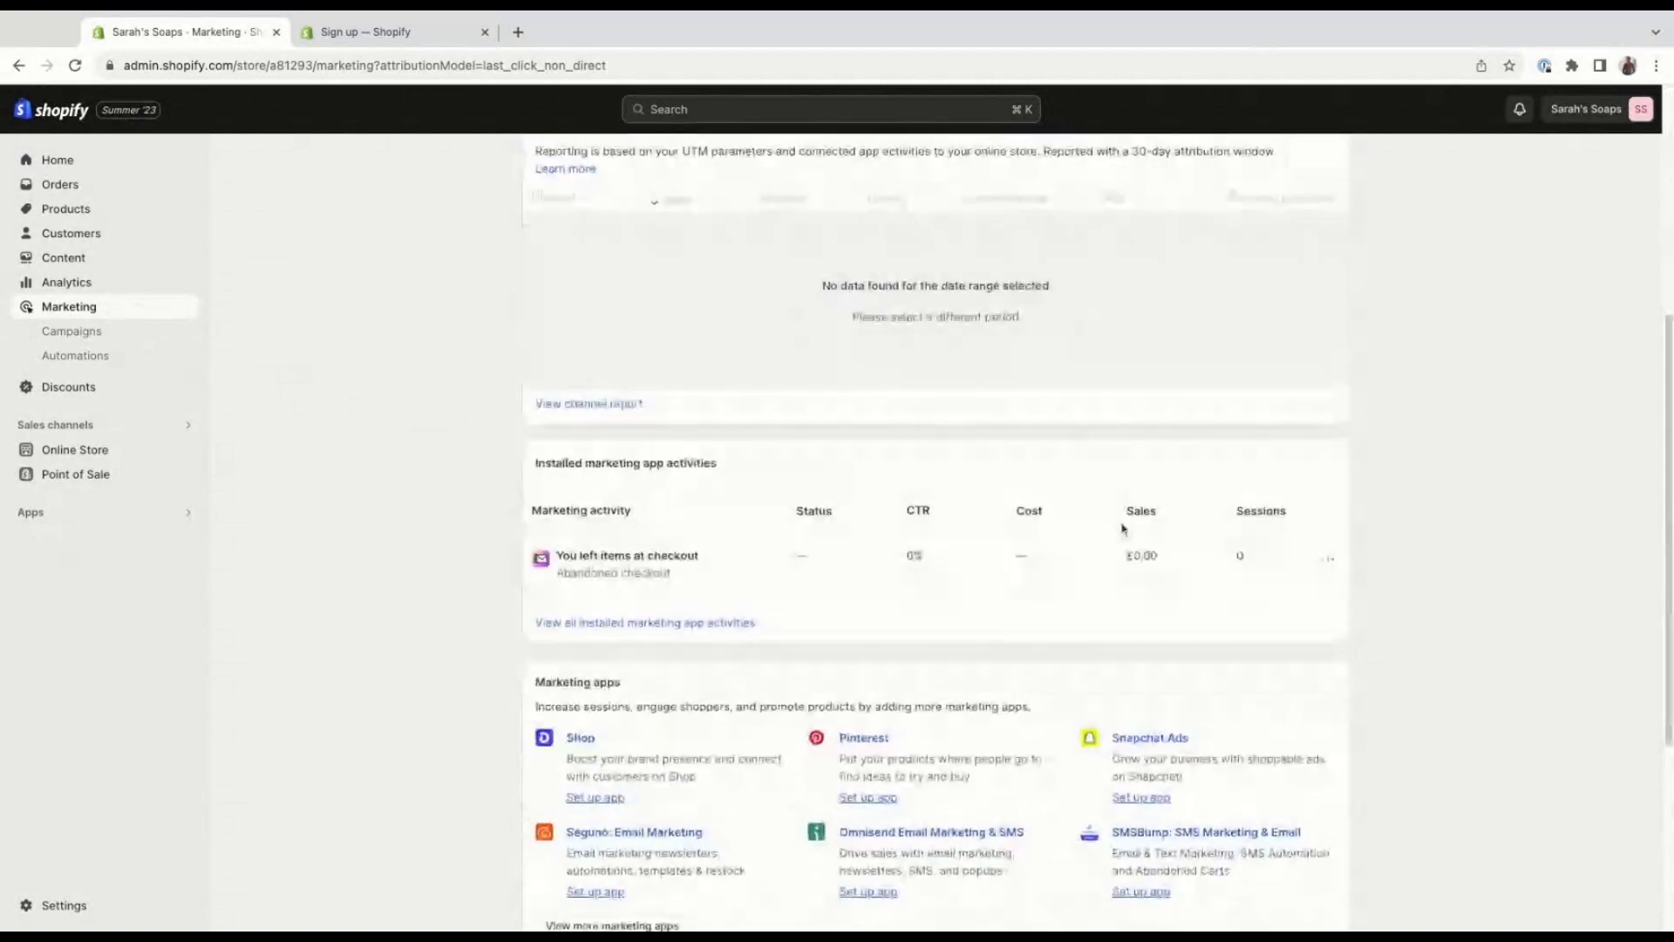
scroll(1091, 593, down, 2)
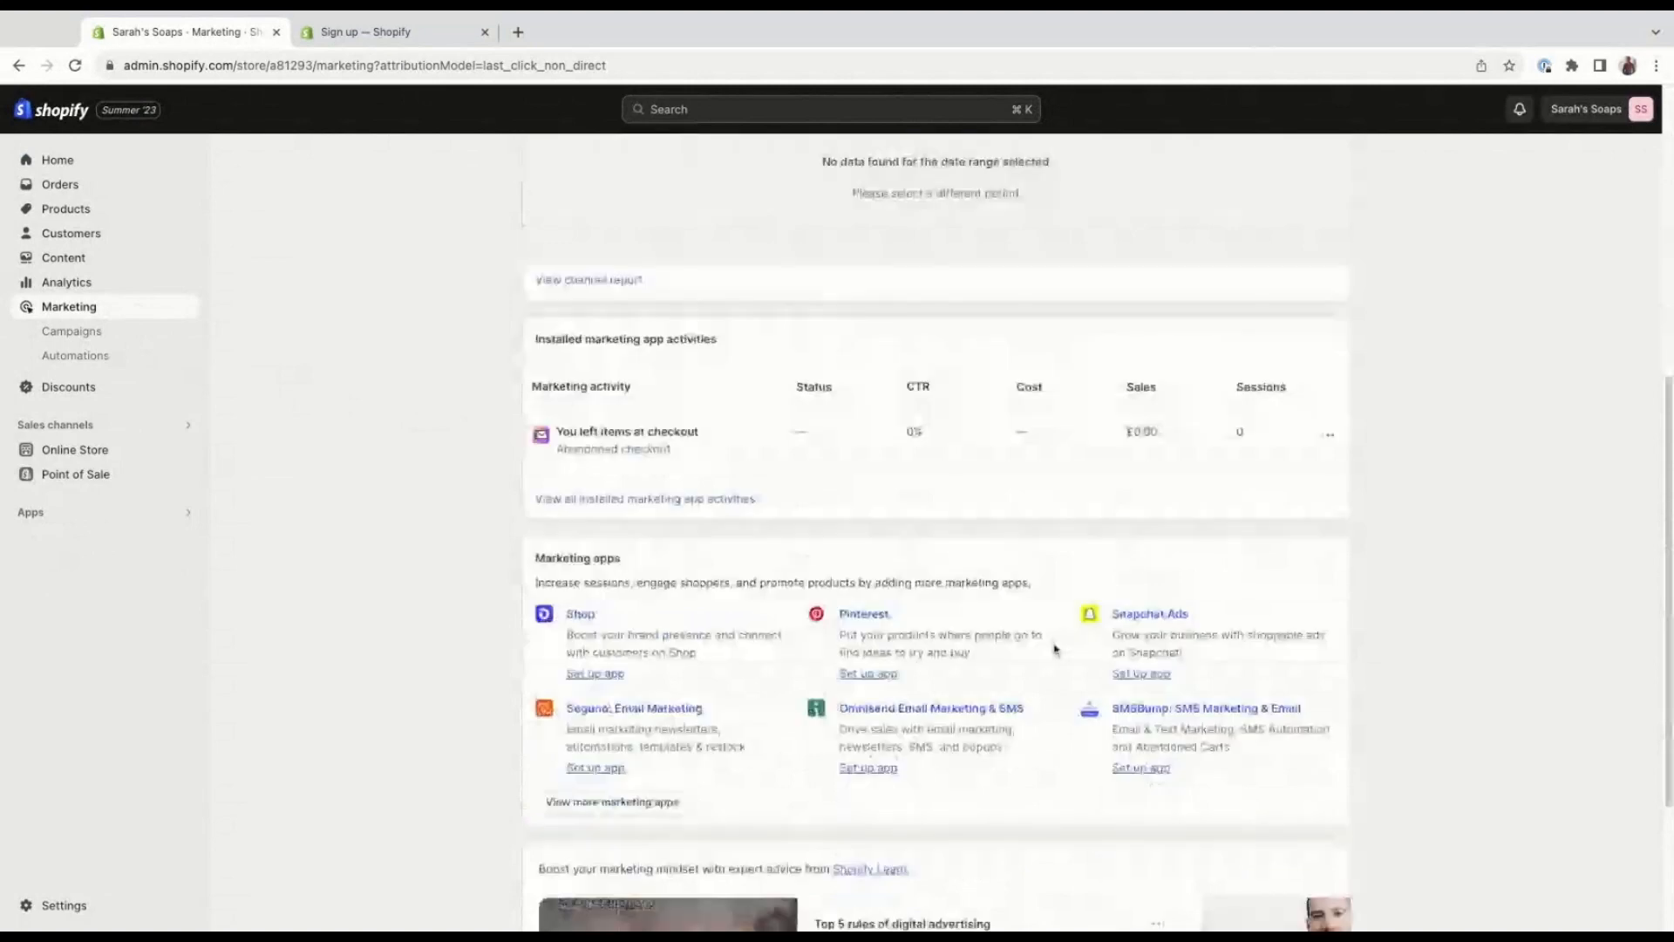
scroll(1054, 650, down, 1)
scroll(622, 486, down, 2)
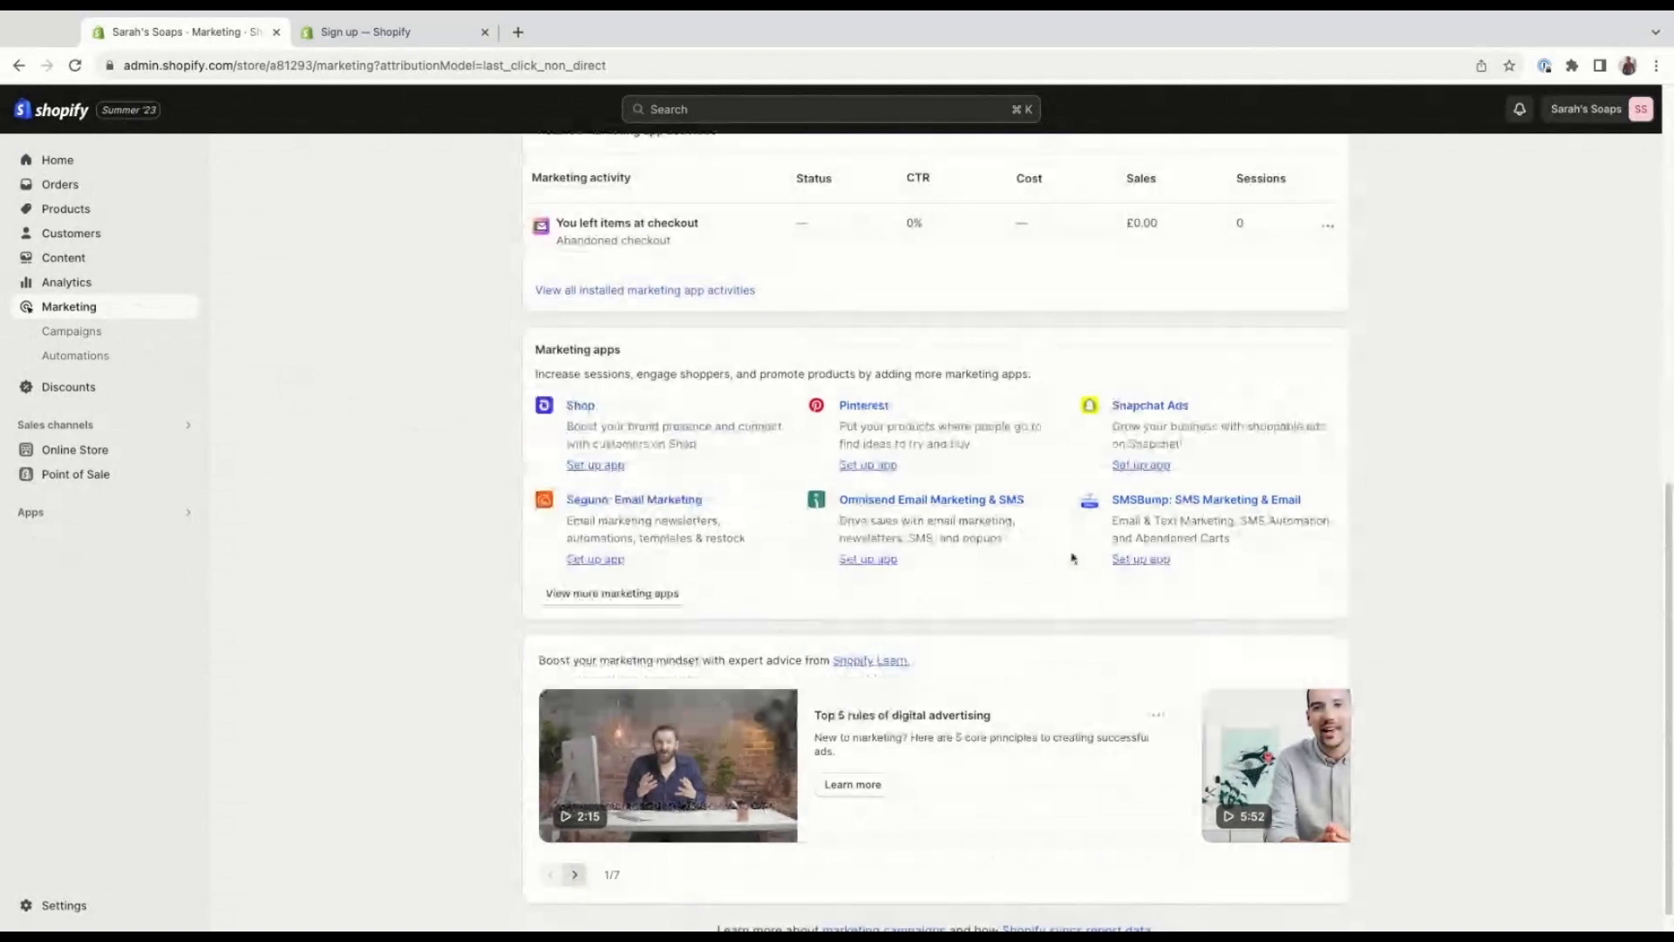
scroll(1289, 578, down, 1)
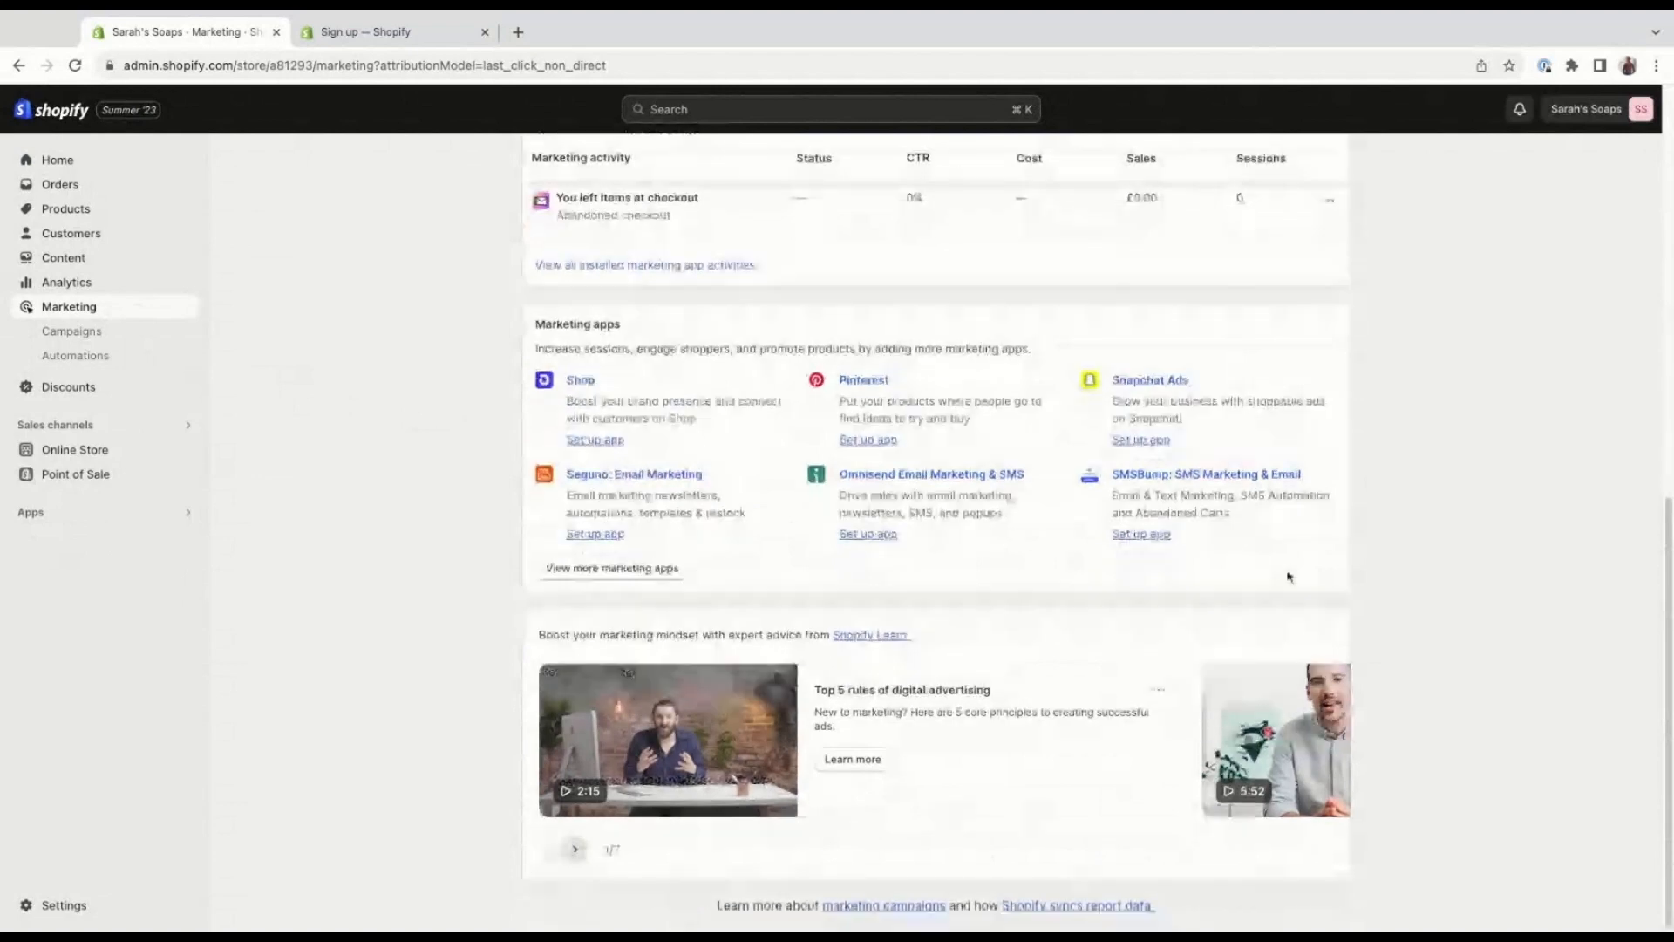
click(575, 849)
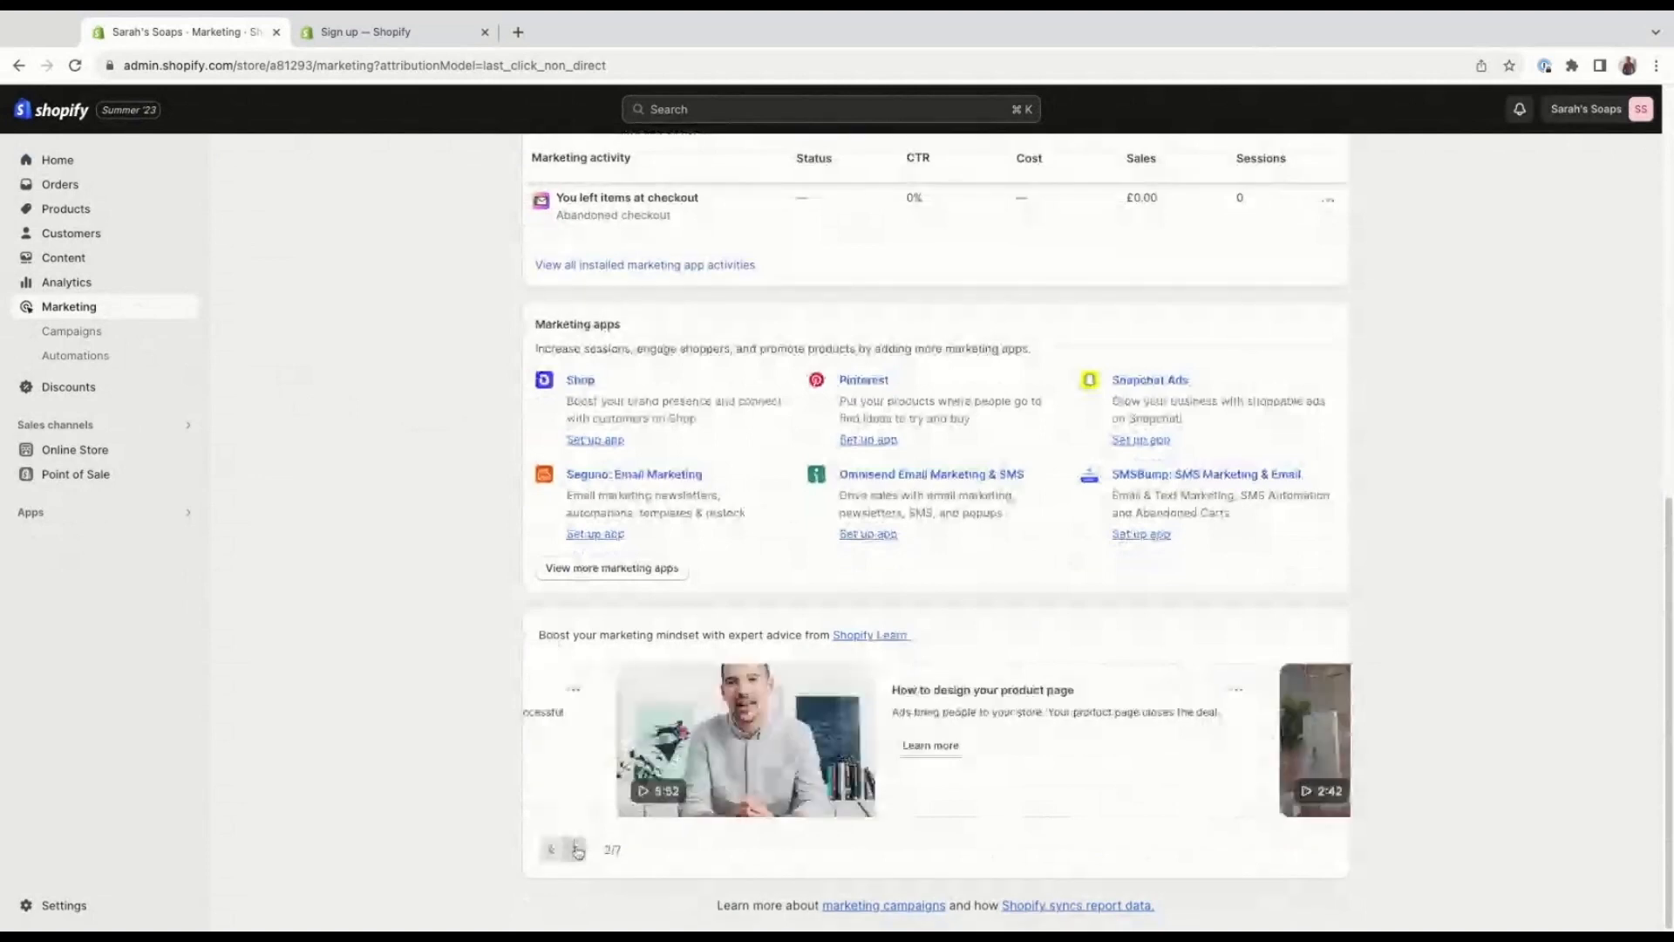
click(577, 850)
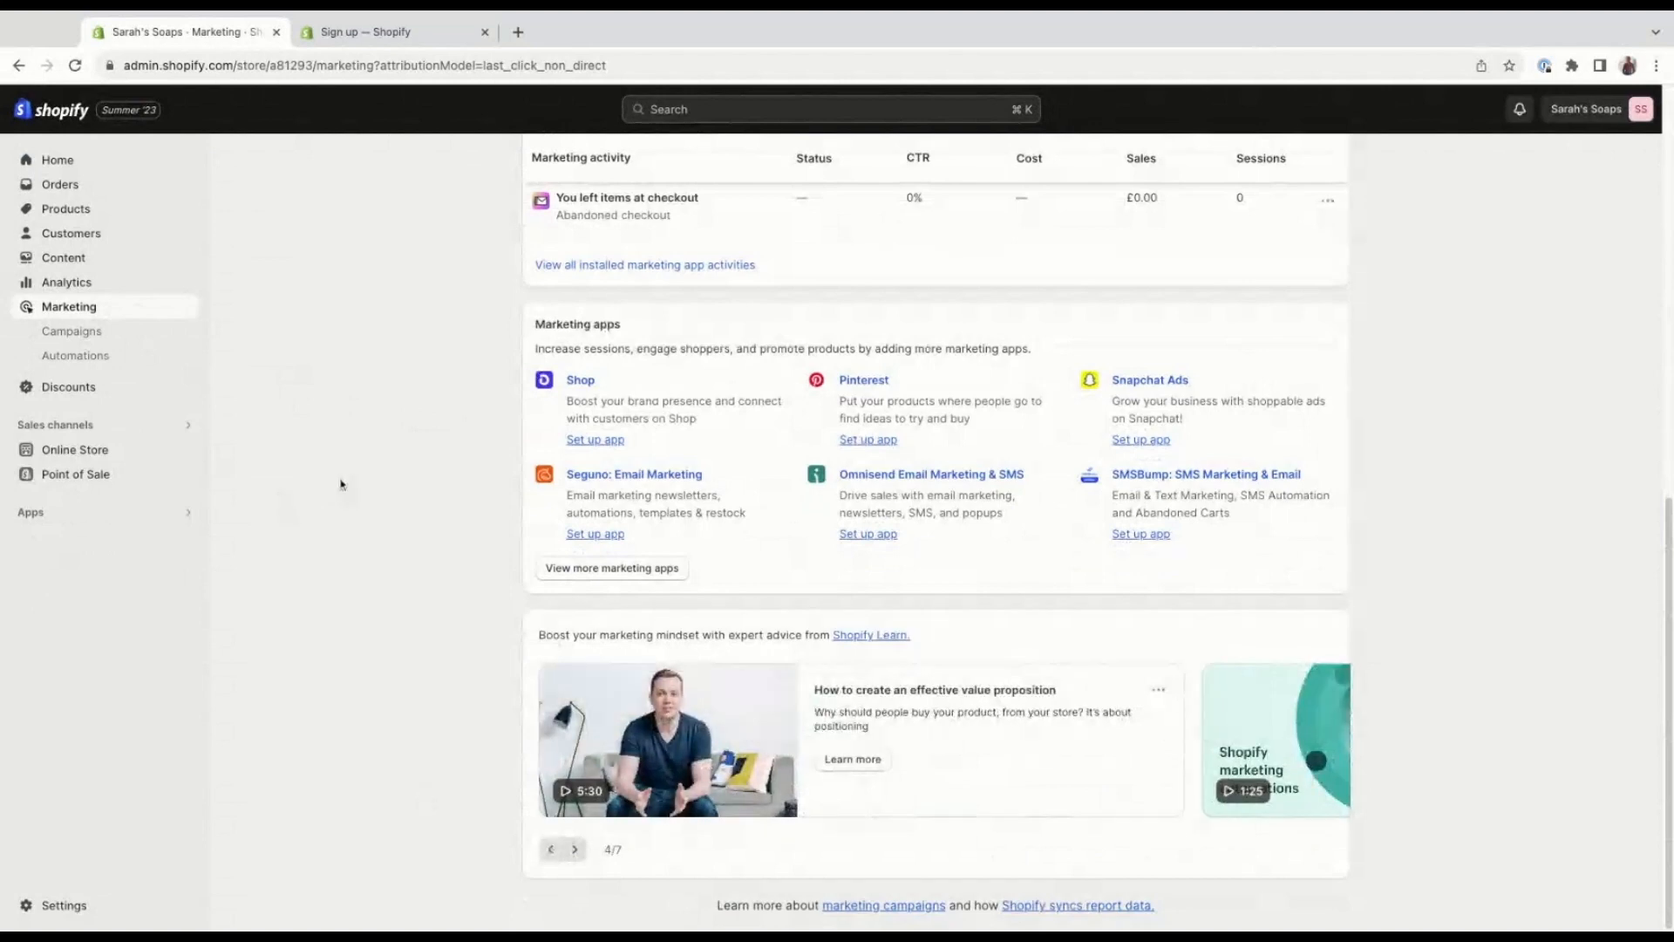
Examine the marketing Campaigns report and the Automations page, including the abandoned checkout, abandoned cart and product browse automations.
click(135, 333)
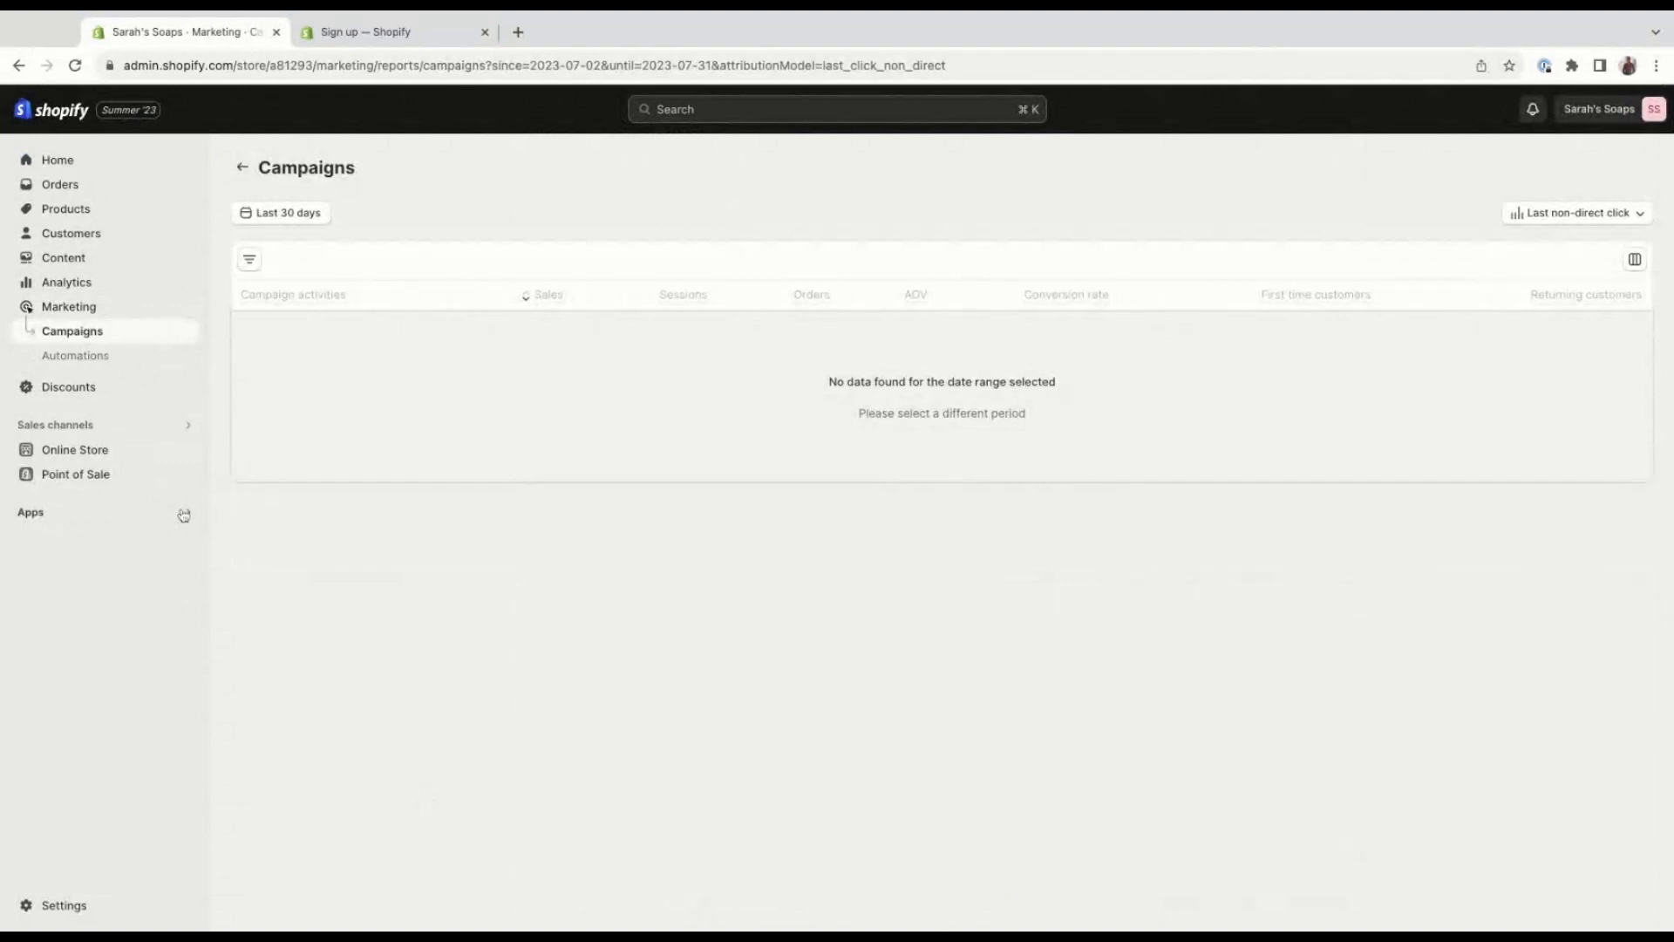
click(139, 358)
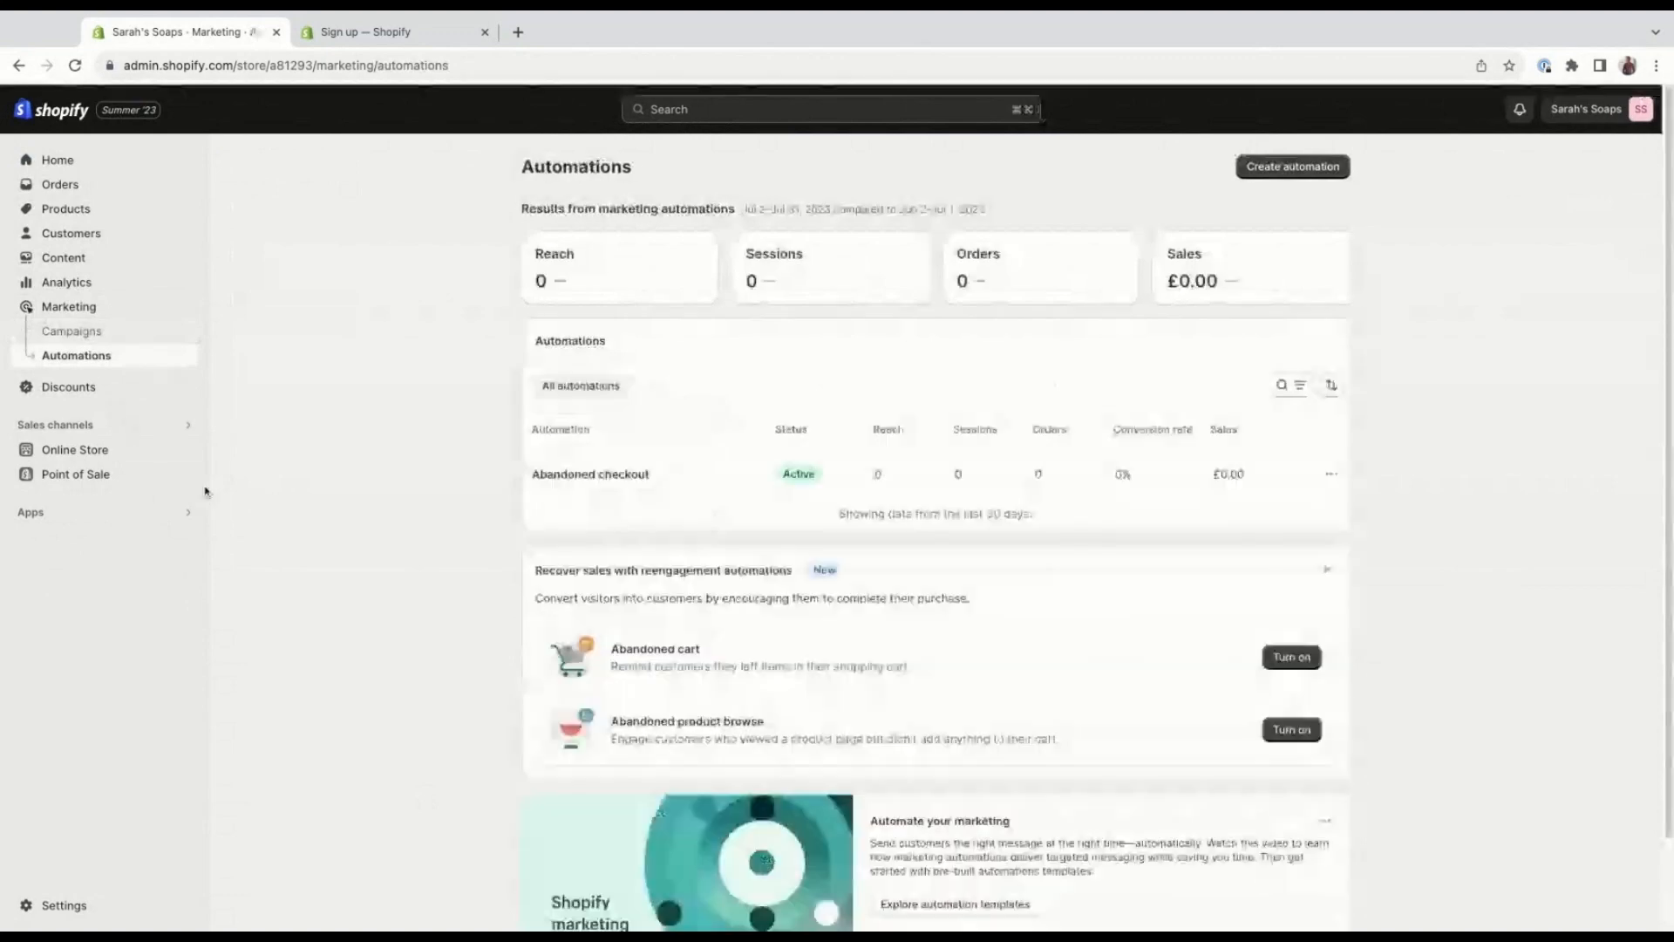
scroll(388, 450, down, 1)
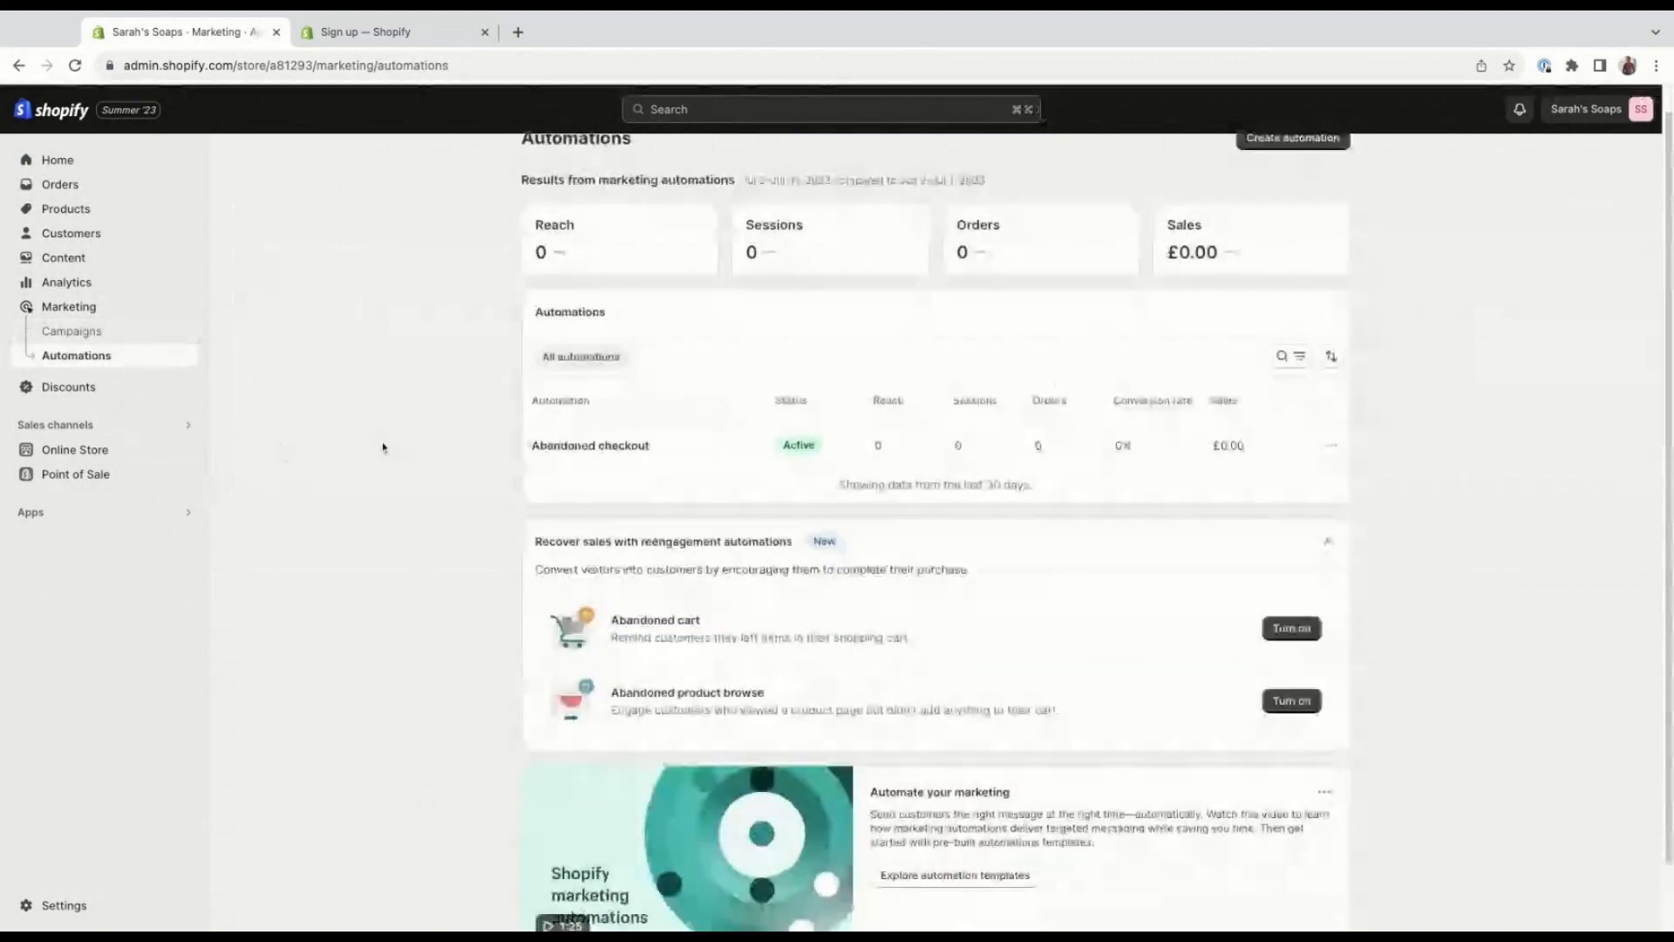
scroll(383, 448, down, 1)
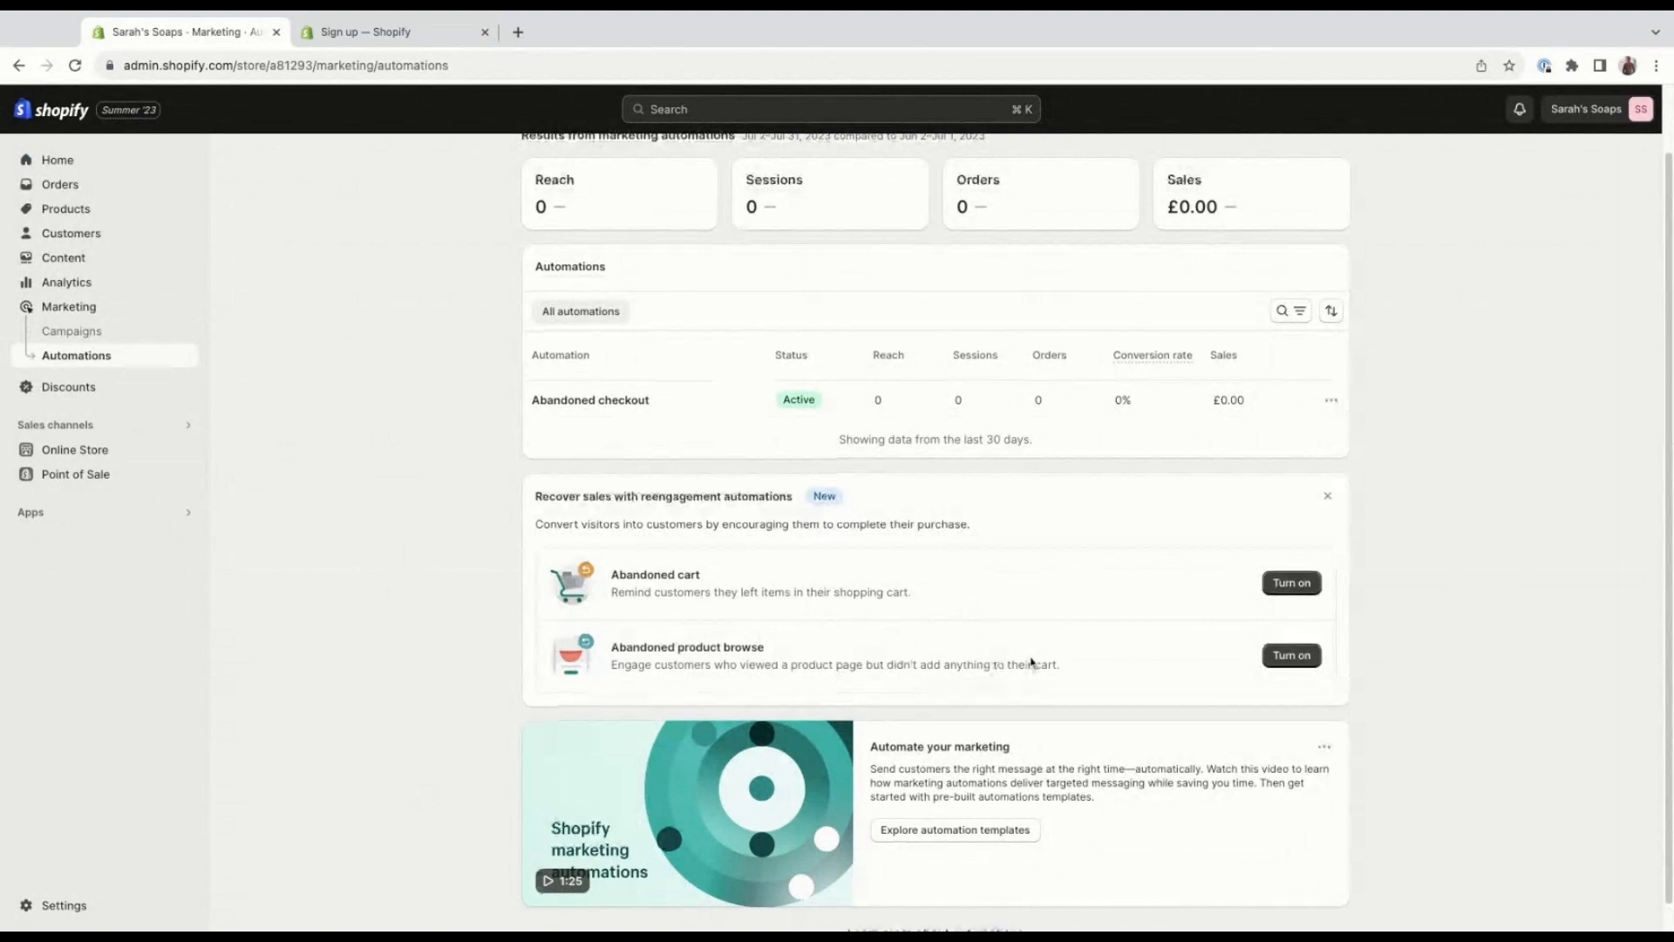
scroll(1032, 663, down, 1)
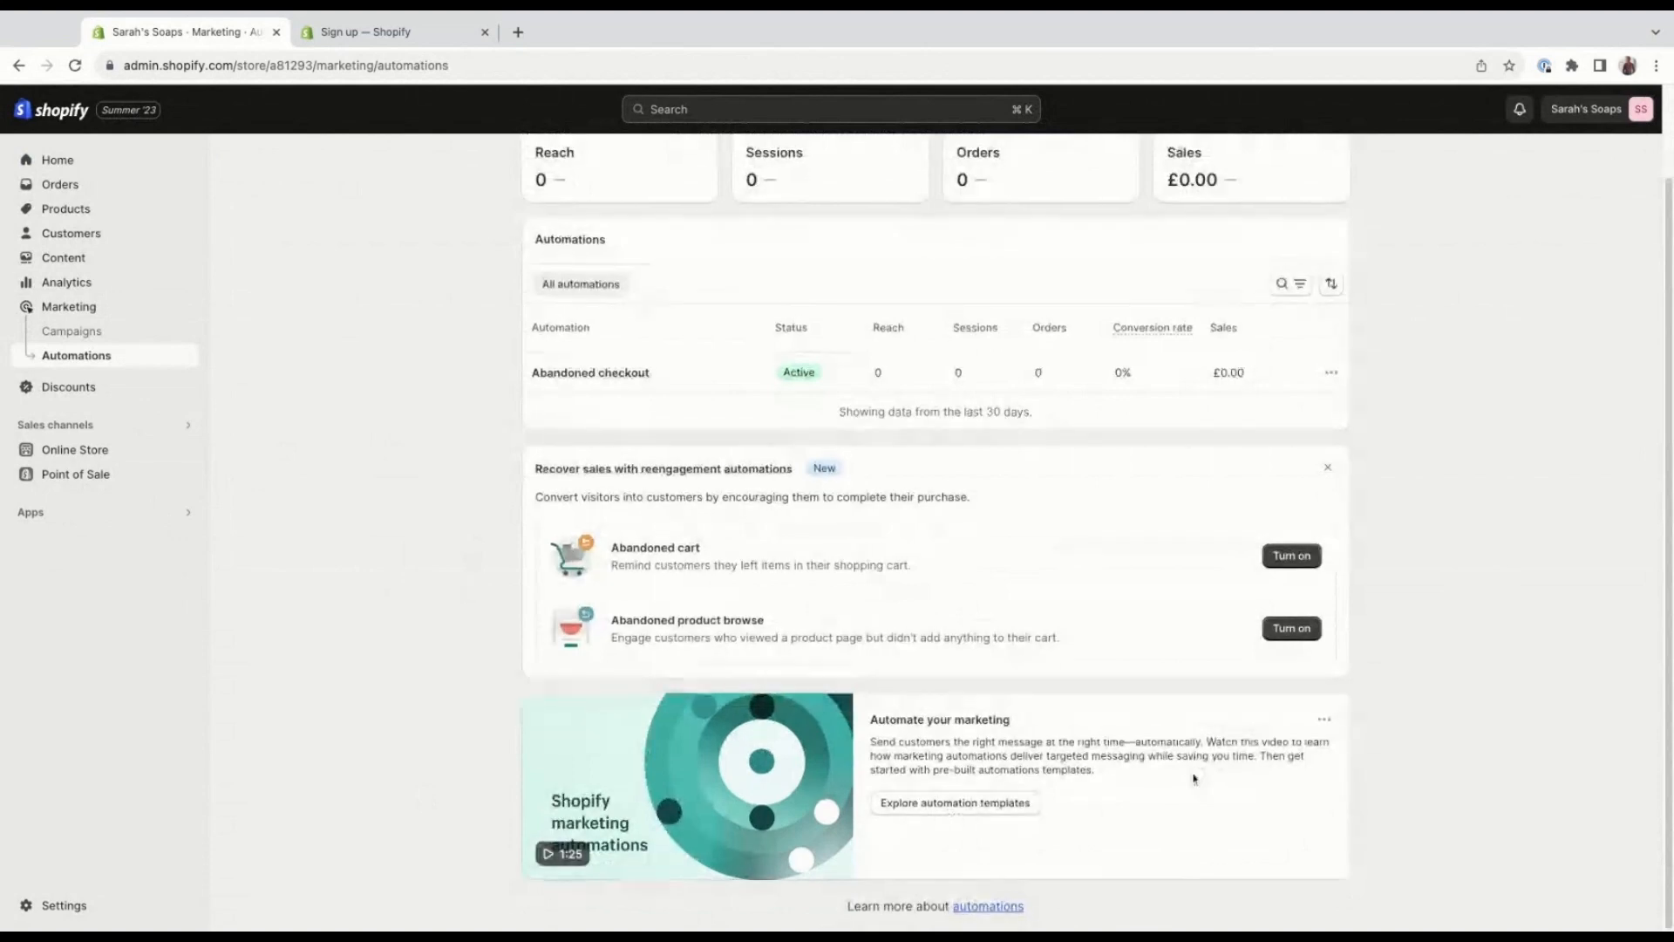
scroll(1194, 779, up, 2)
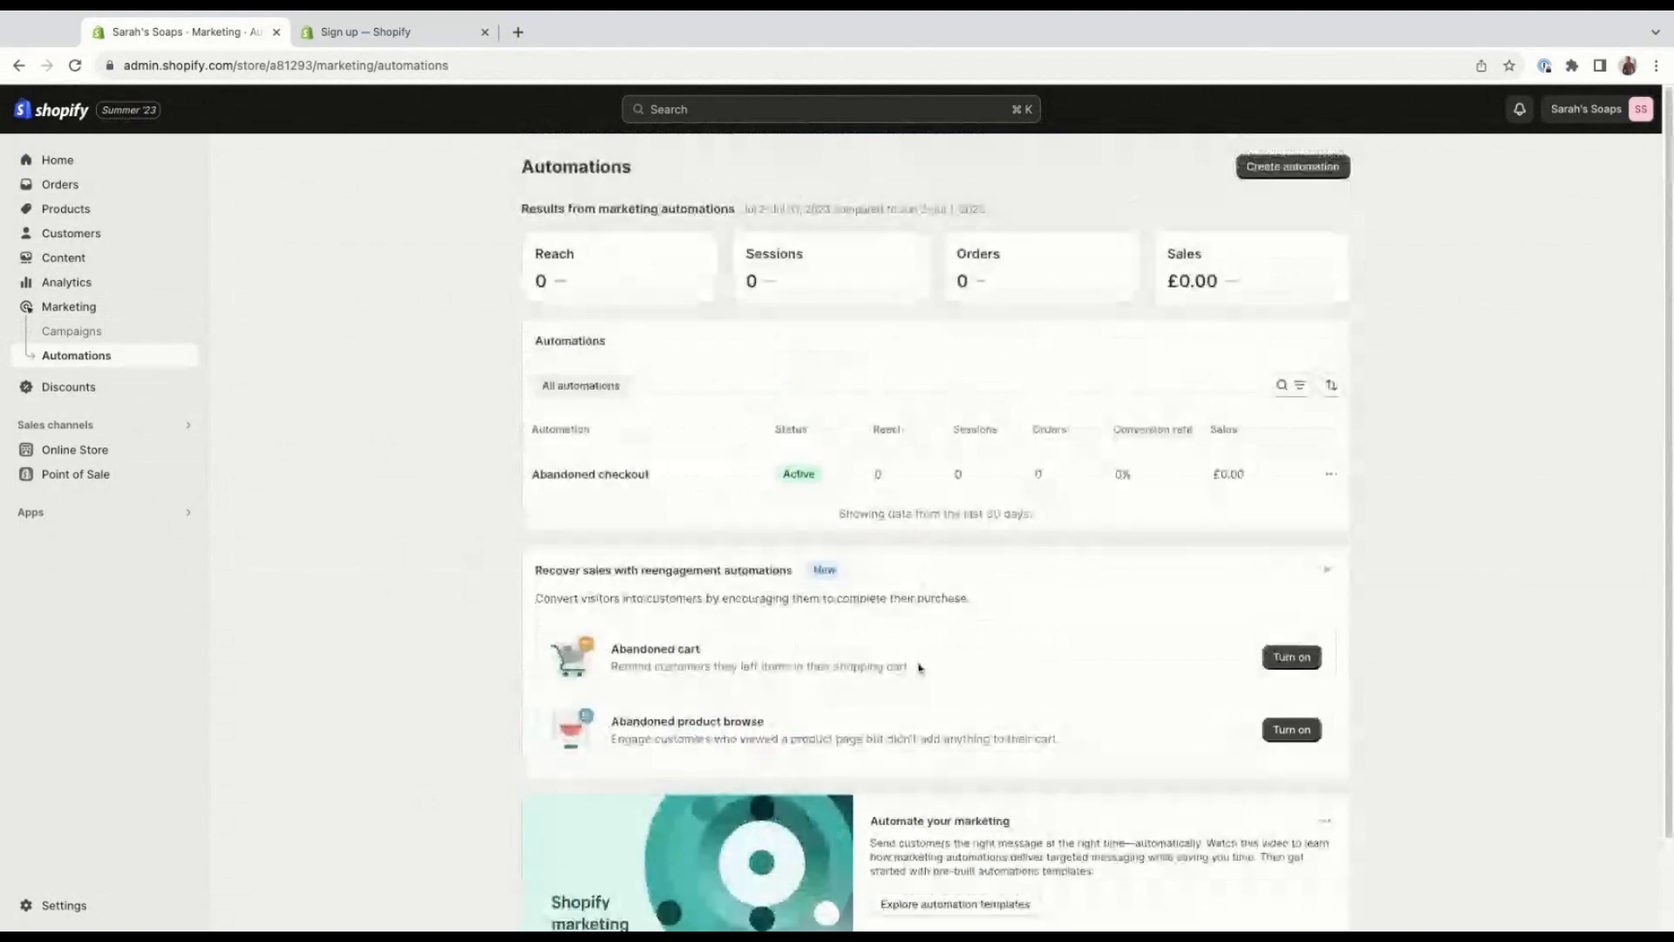
Browse the templates offered for a new marketing automation and return to the Automations overview.
click(1274, 172)
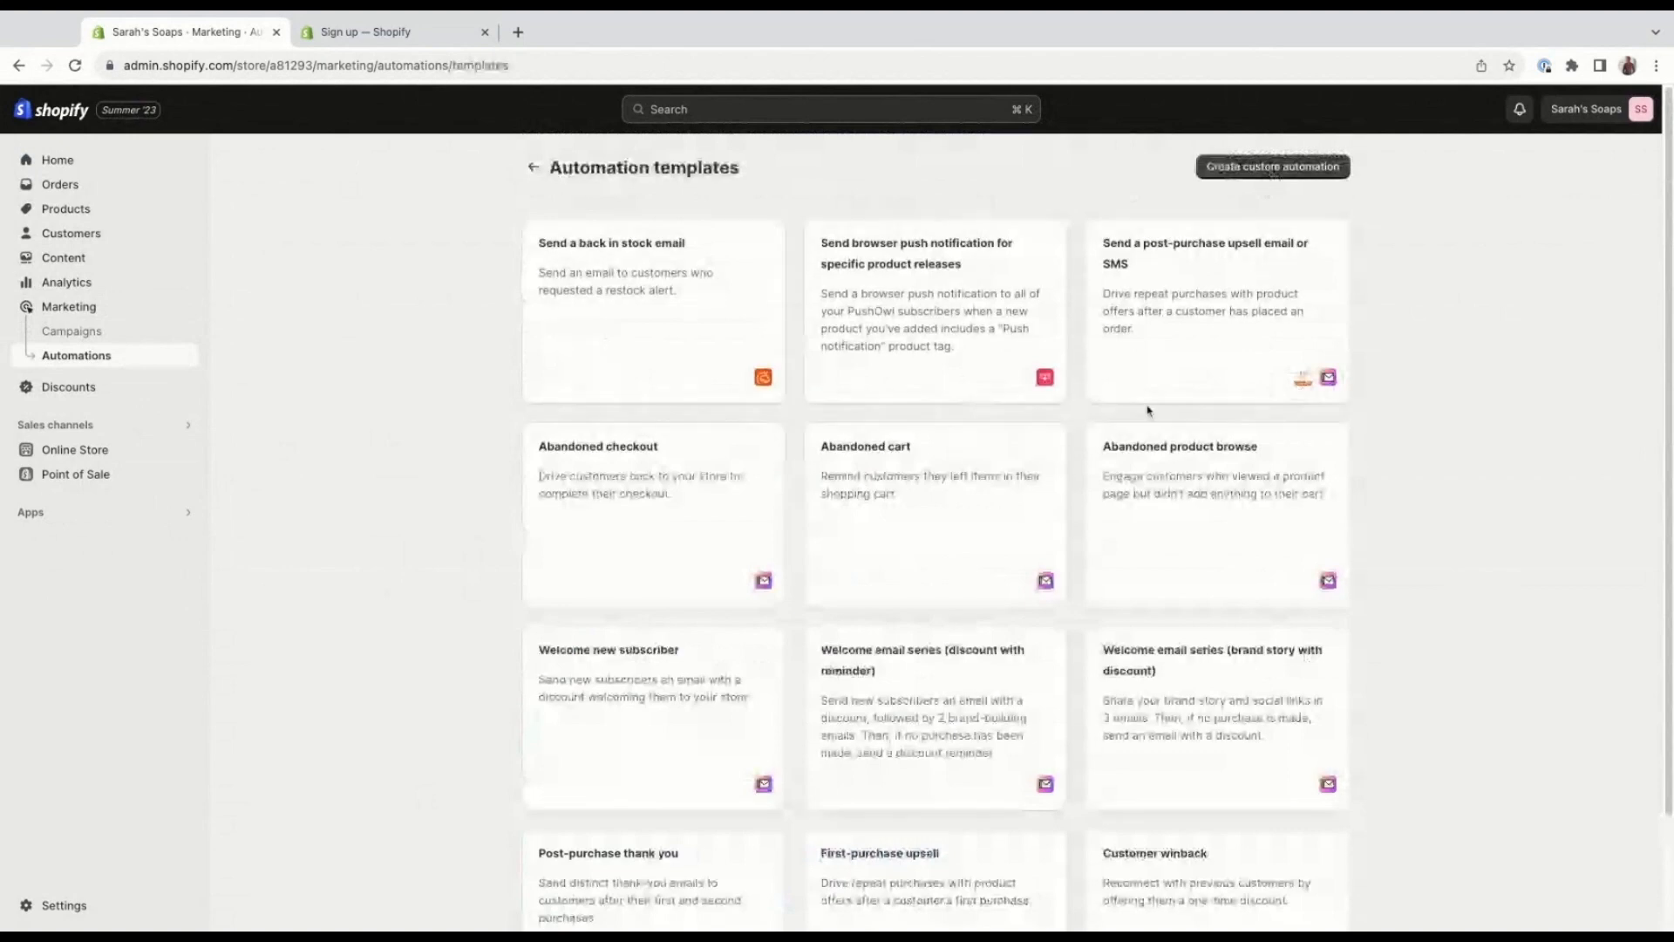
scroll(1151, 412, down, 3)
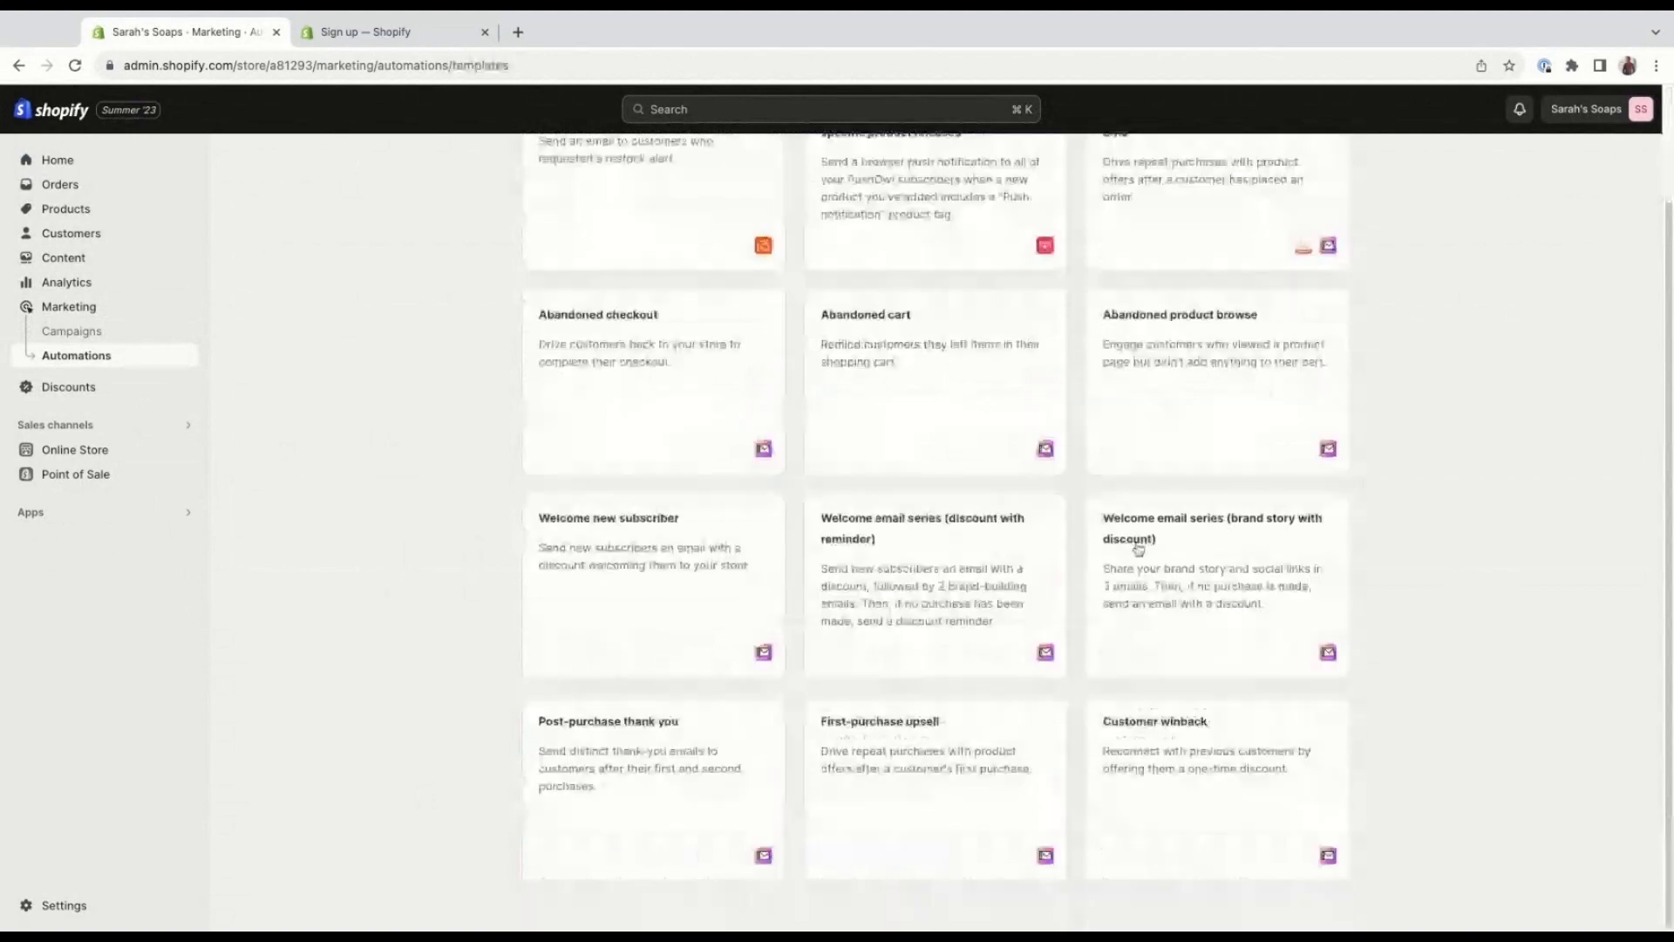
scroll(1138, 549, up, 3)
click(535, 167)
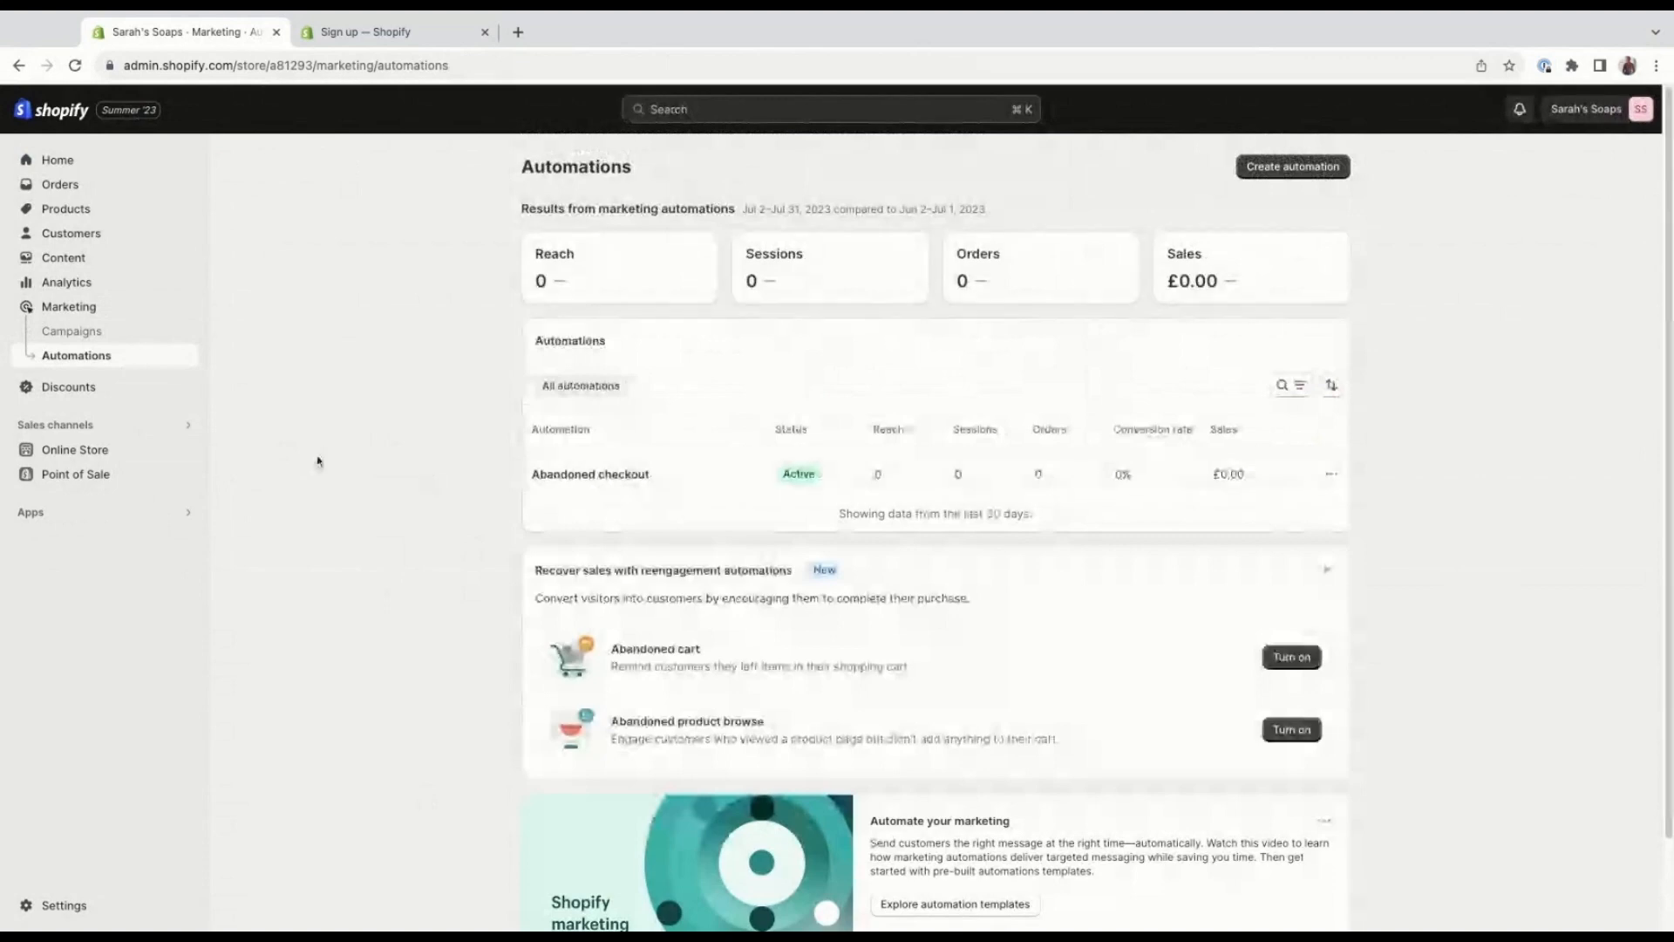
Look through the store's Metaobjects and Files content, selecting all uploaded files to see the bulk options and deselecting them again.
click(112, 262)
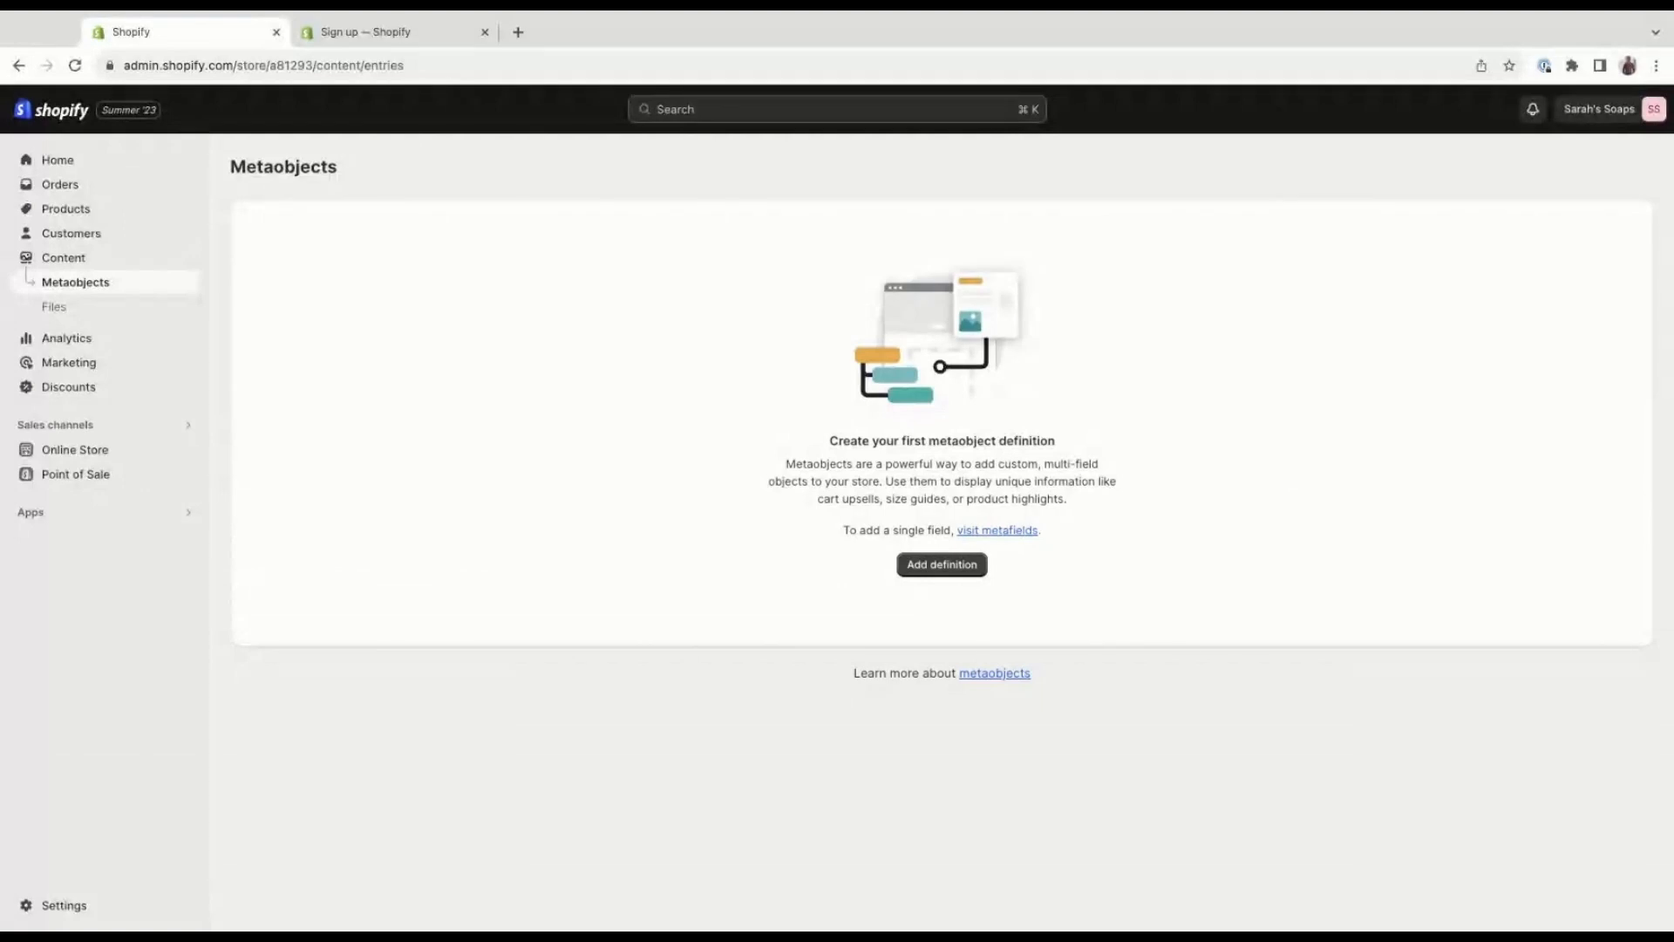
click(131, 301)
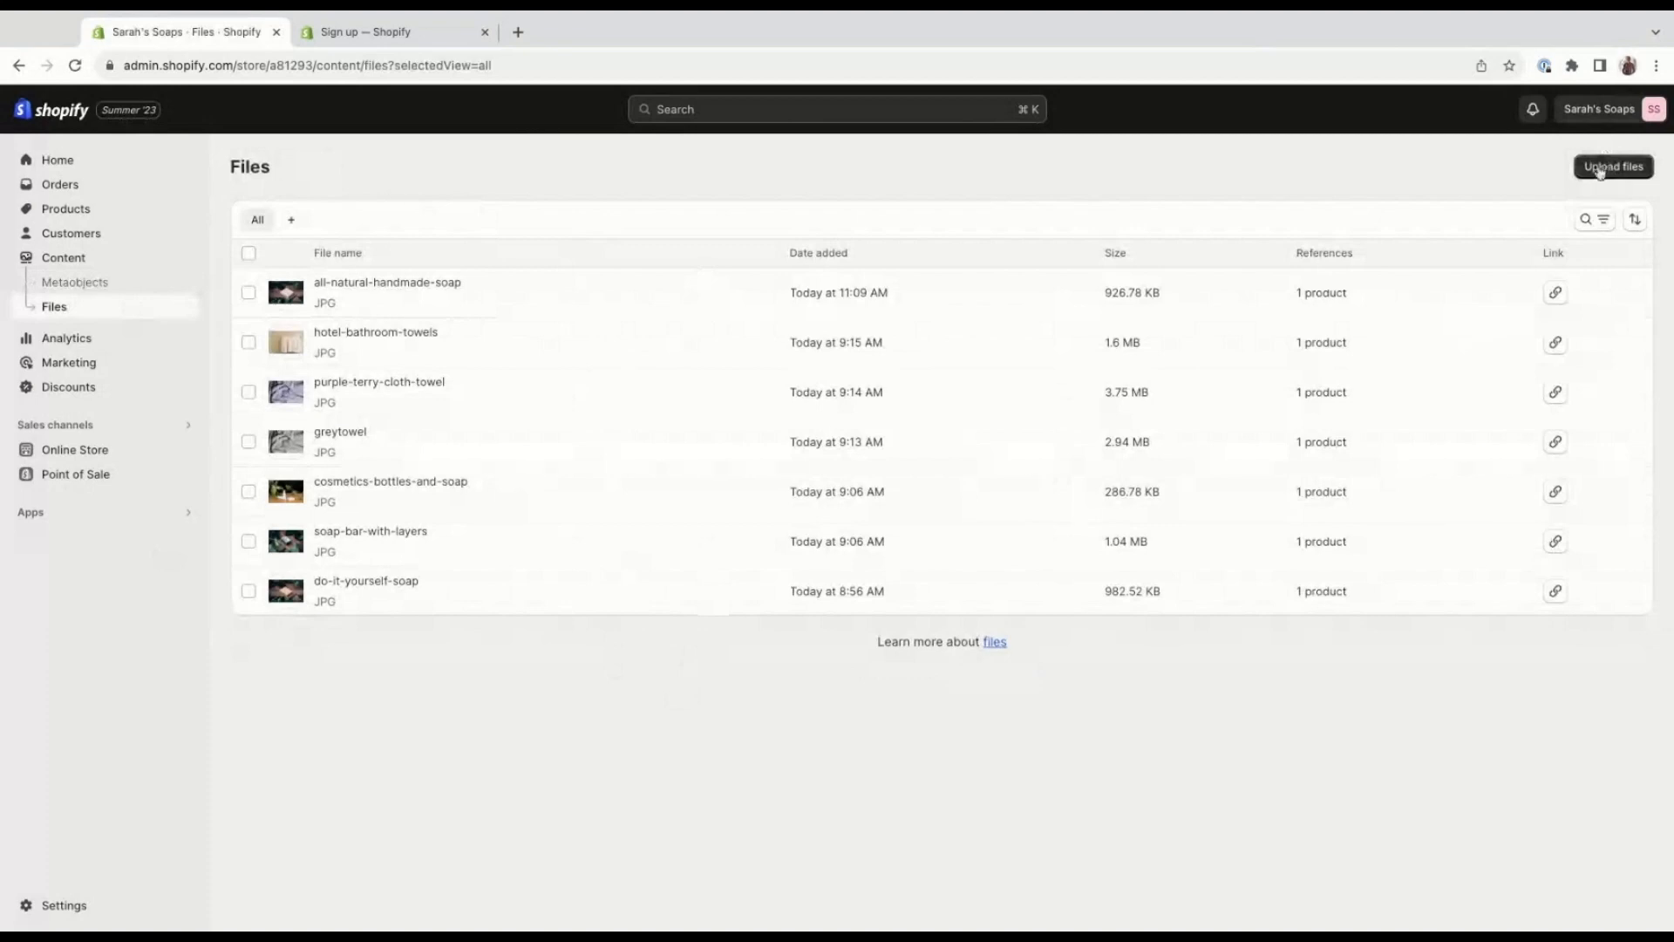
click(248, 253)
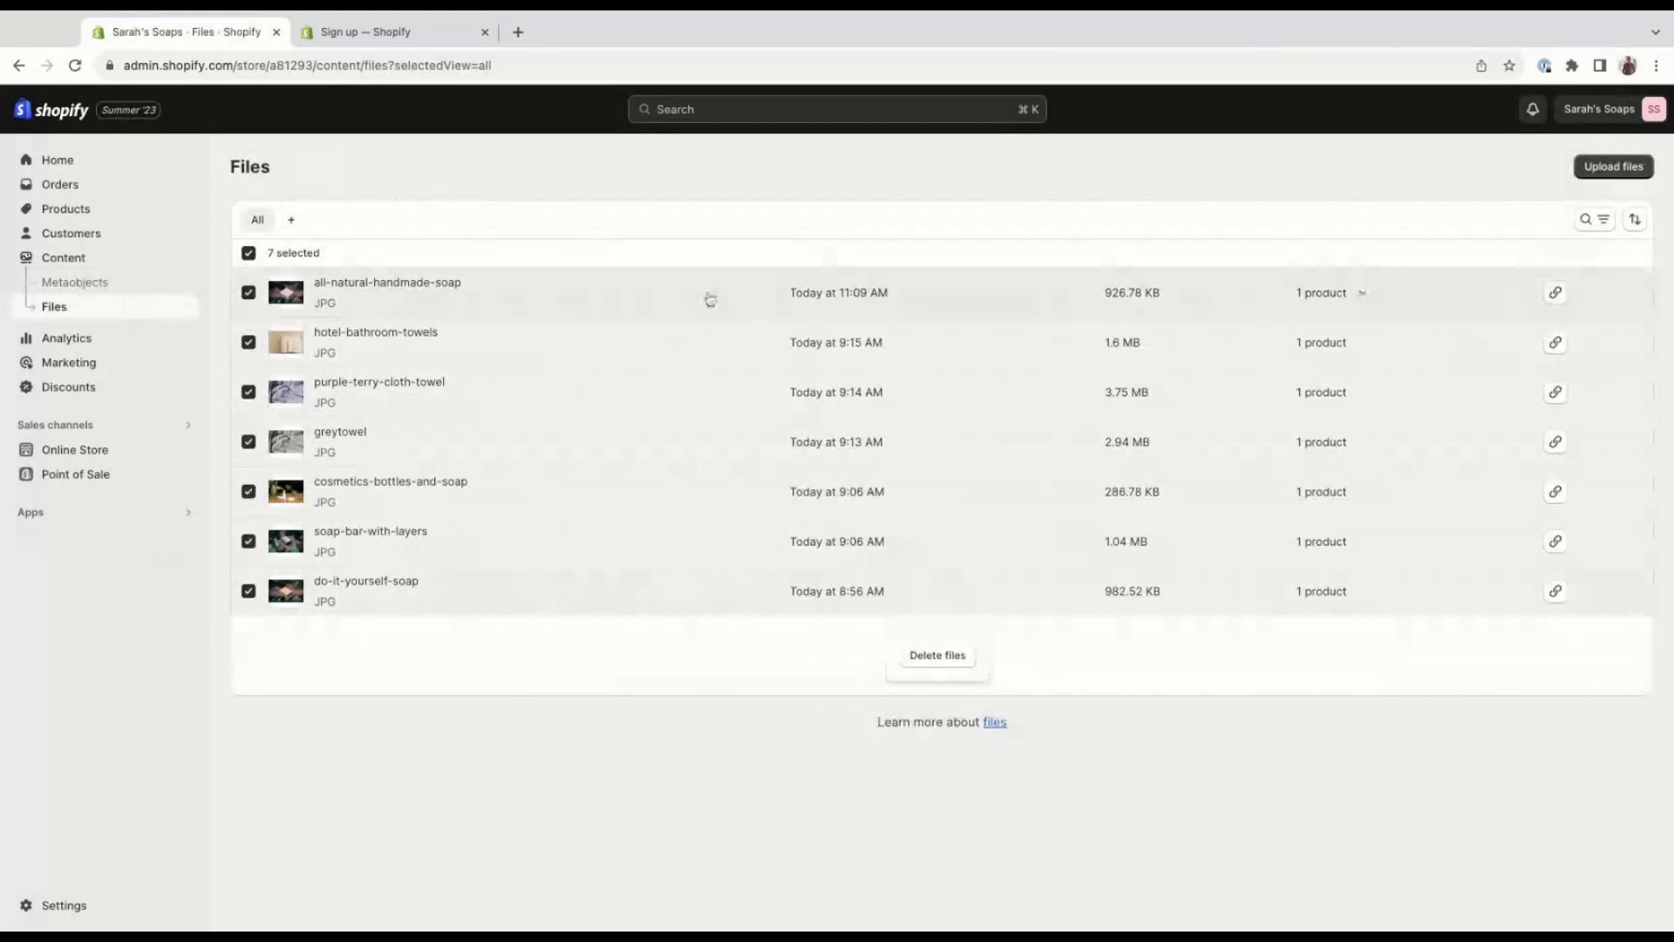
click(249, 254)
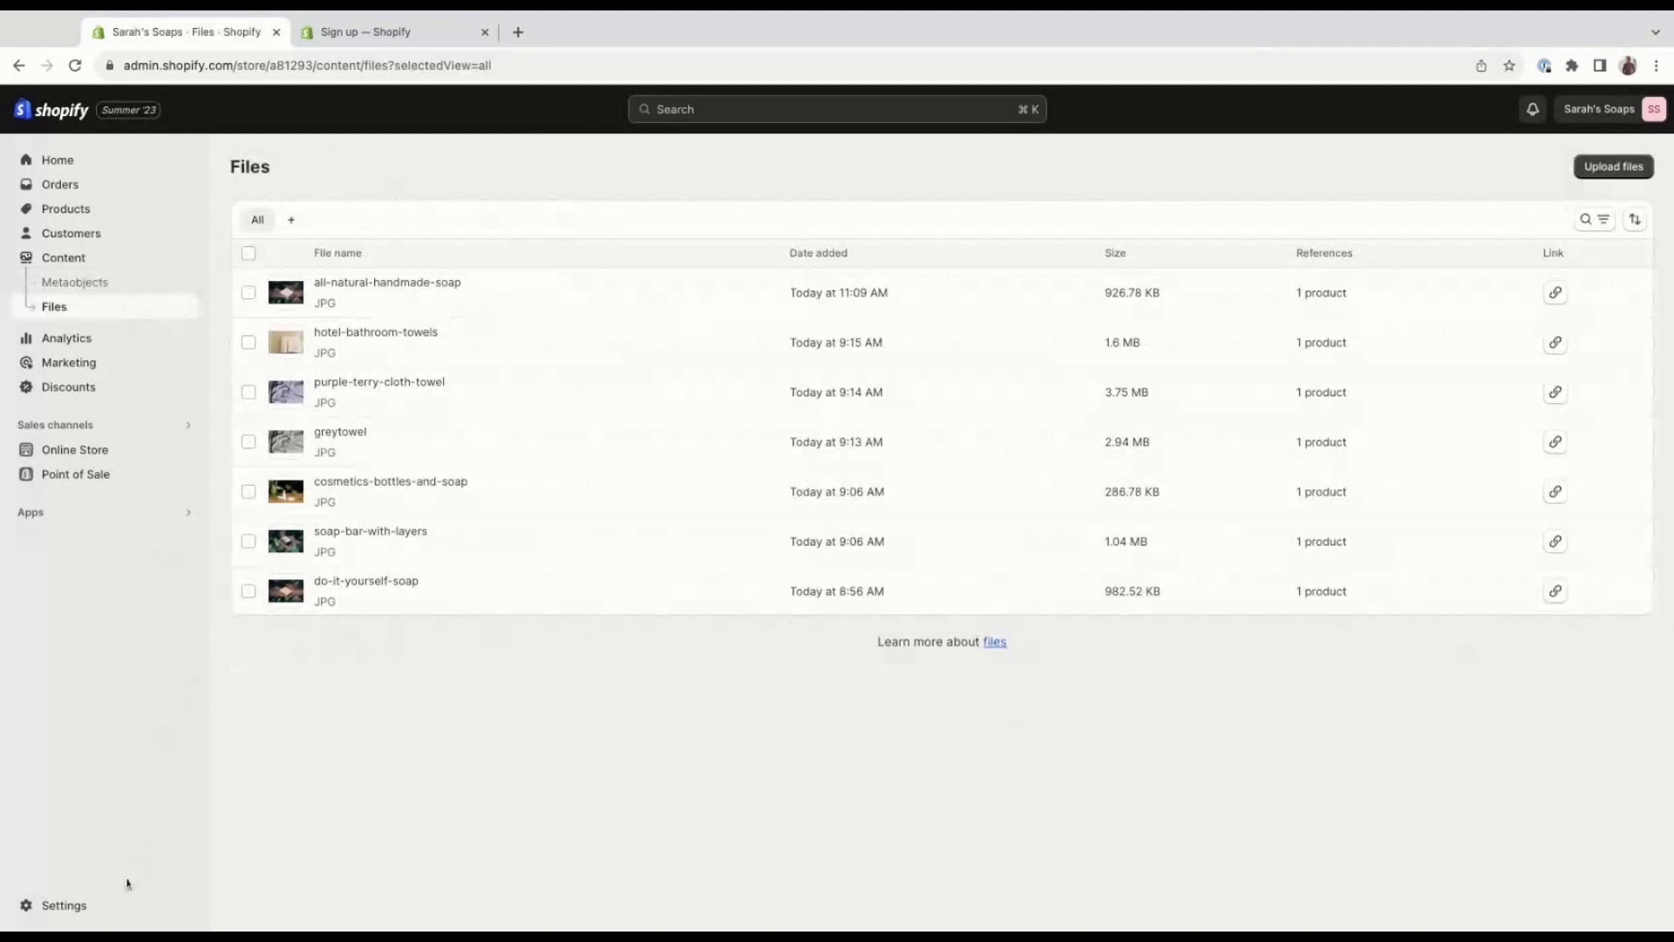
Open the store's Shipping and delivery settings and review the general and custom shipping rates.
click(64, 906)
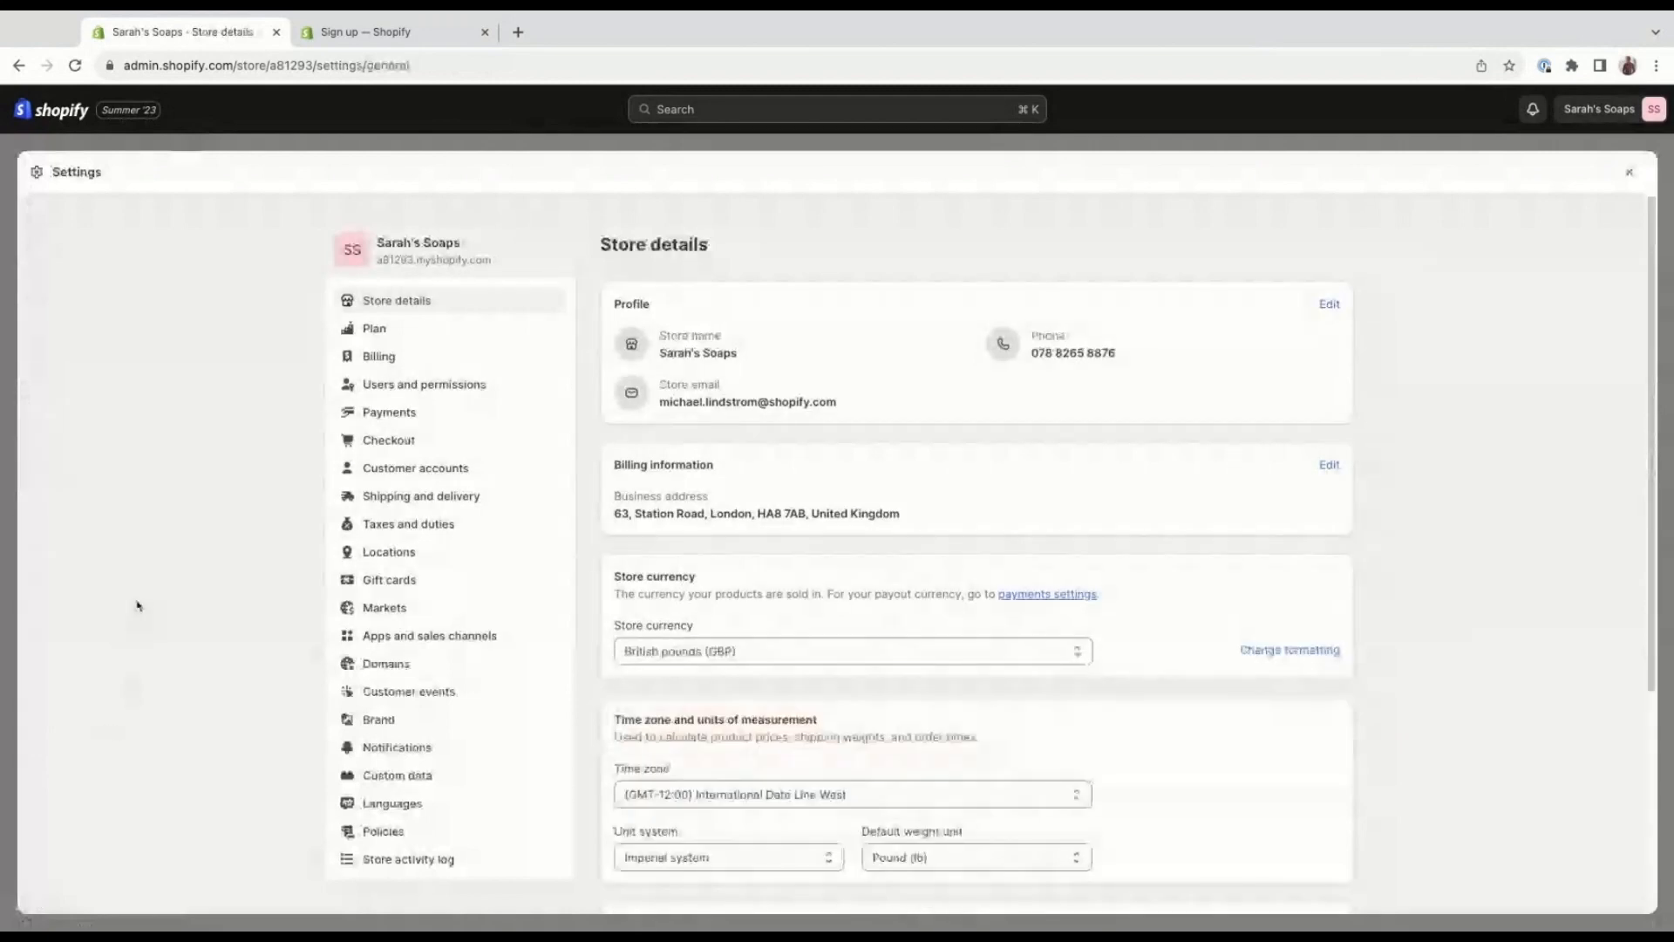
click(514, 497)
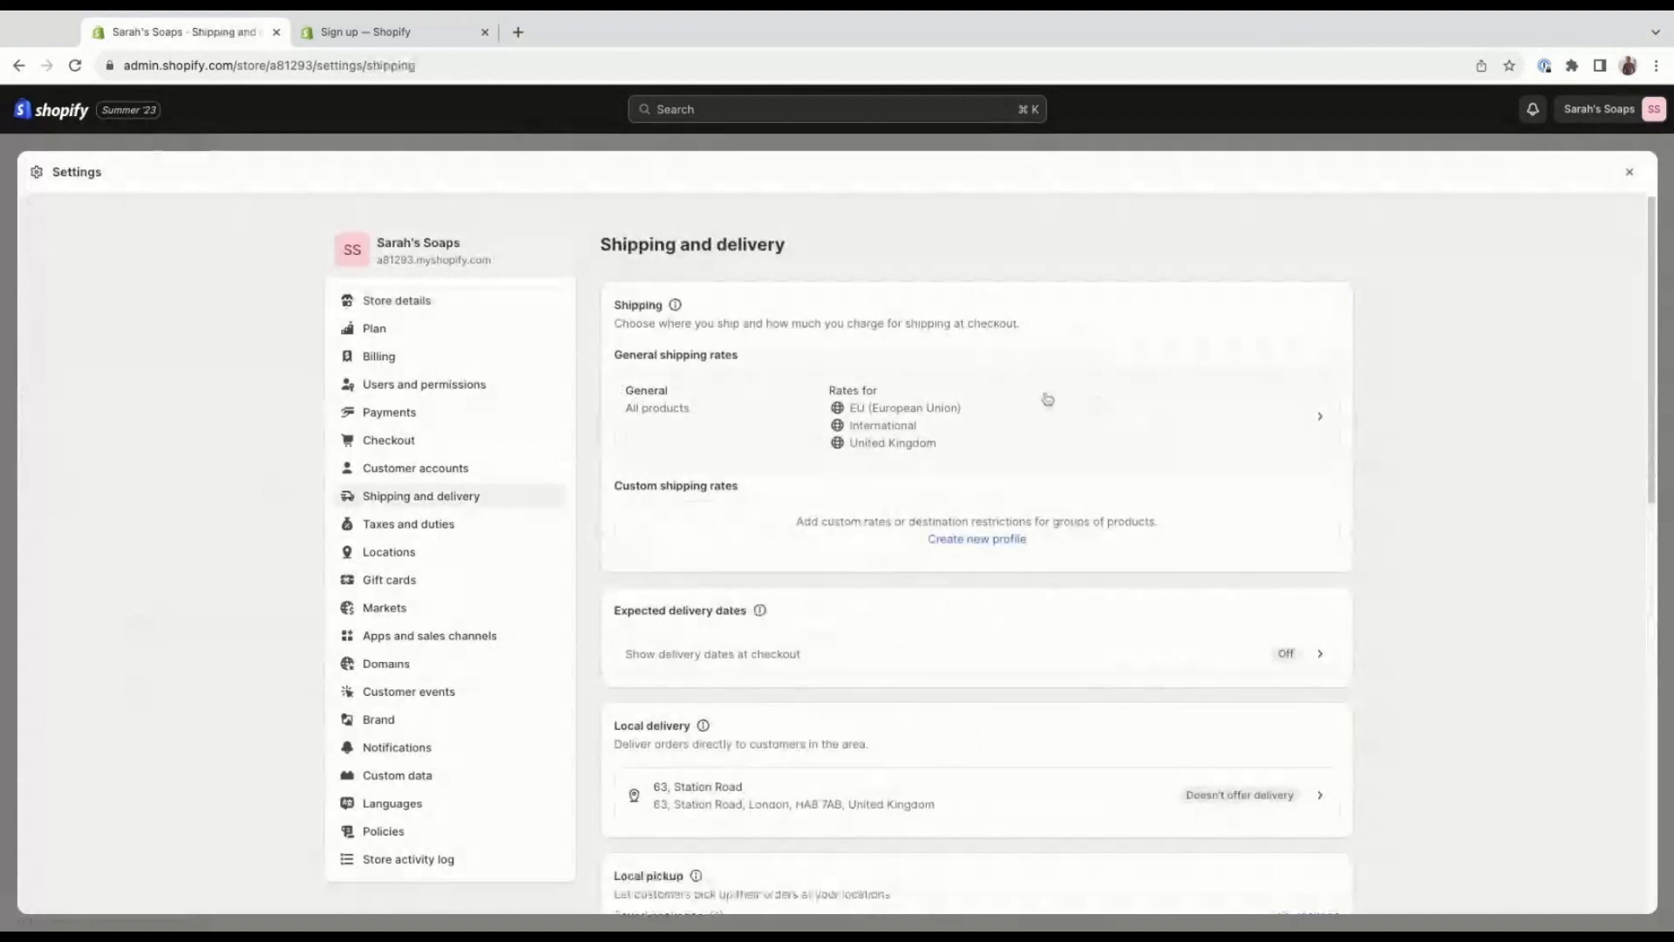
scroll(1047, 401, down, 1)
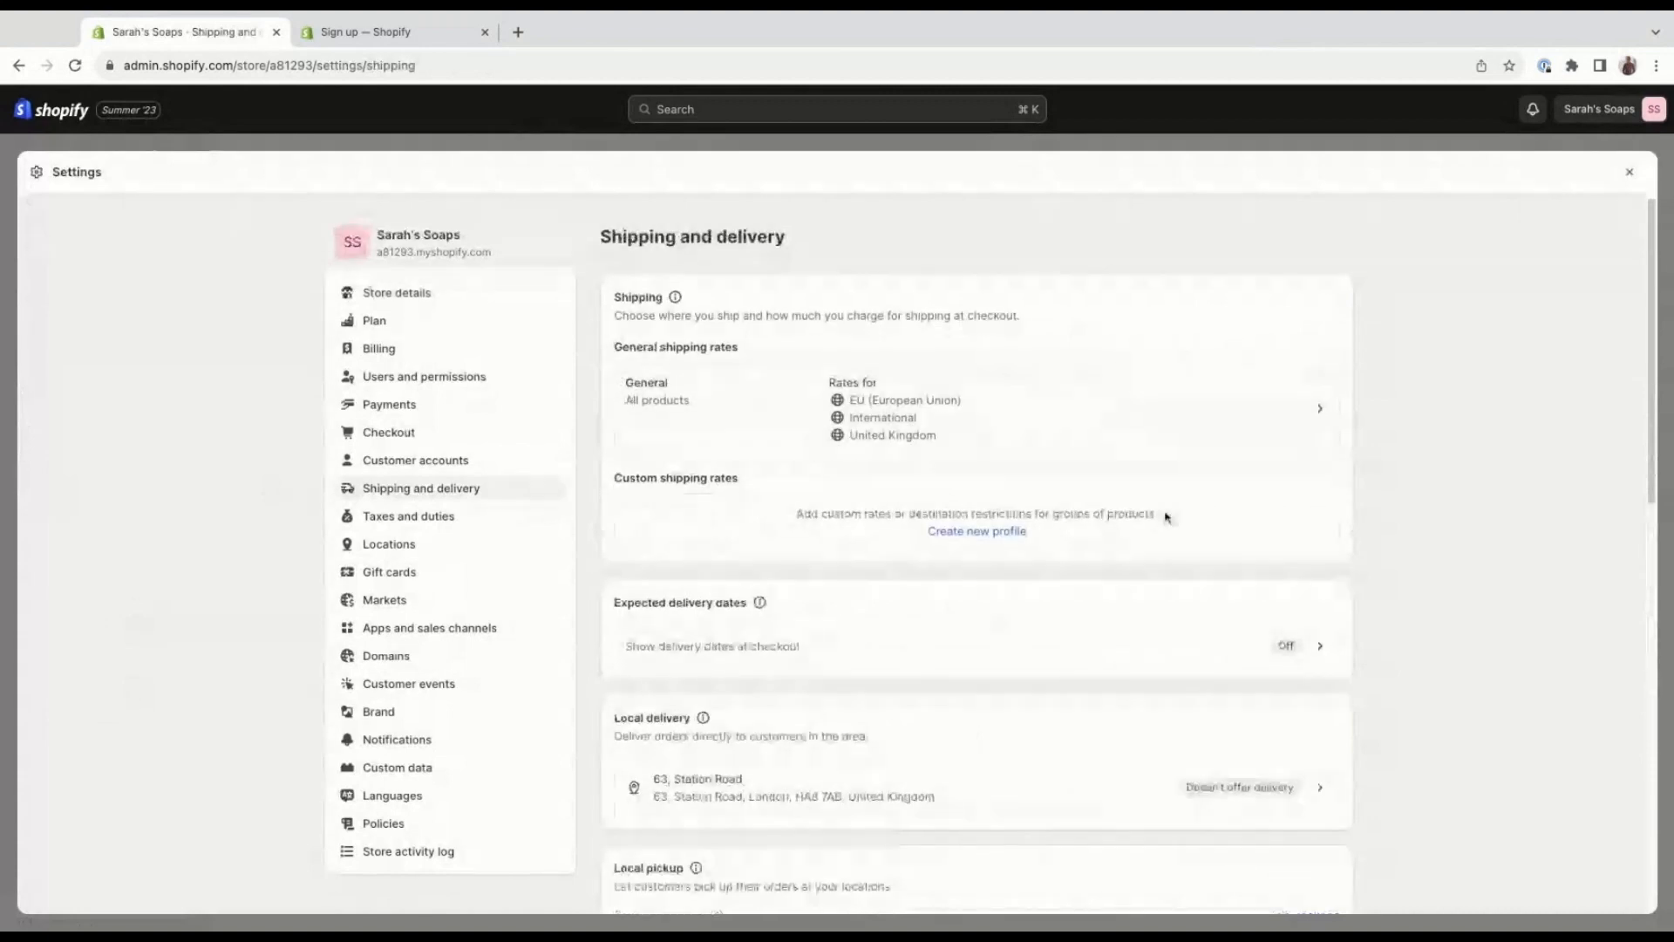
scroll(1089, 443, down, 1)
scroll(1017, 526, down, 1)
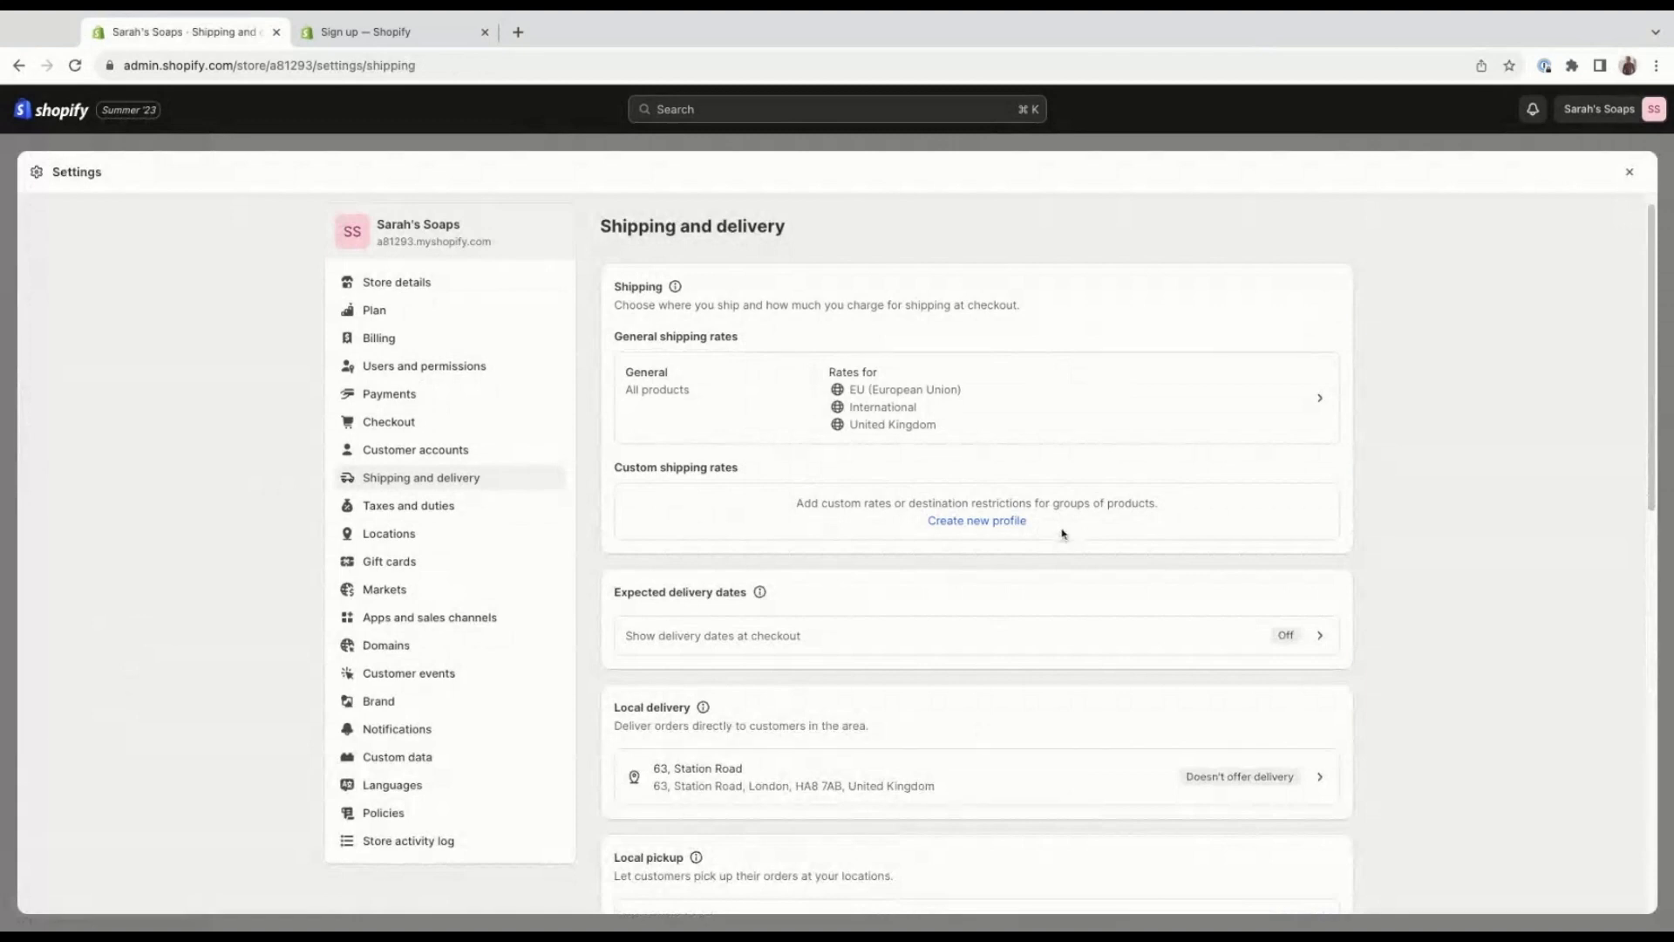
scroll(1065, 528, down, 1)
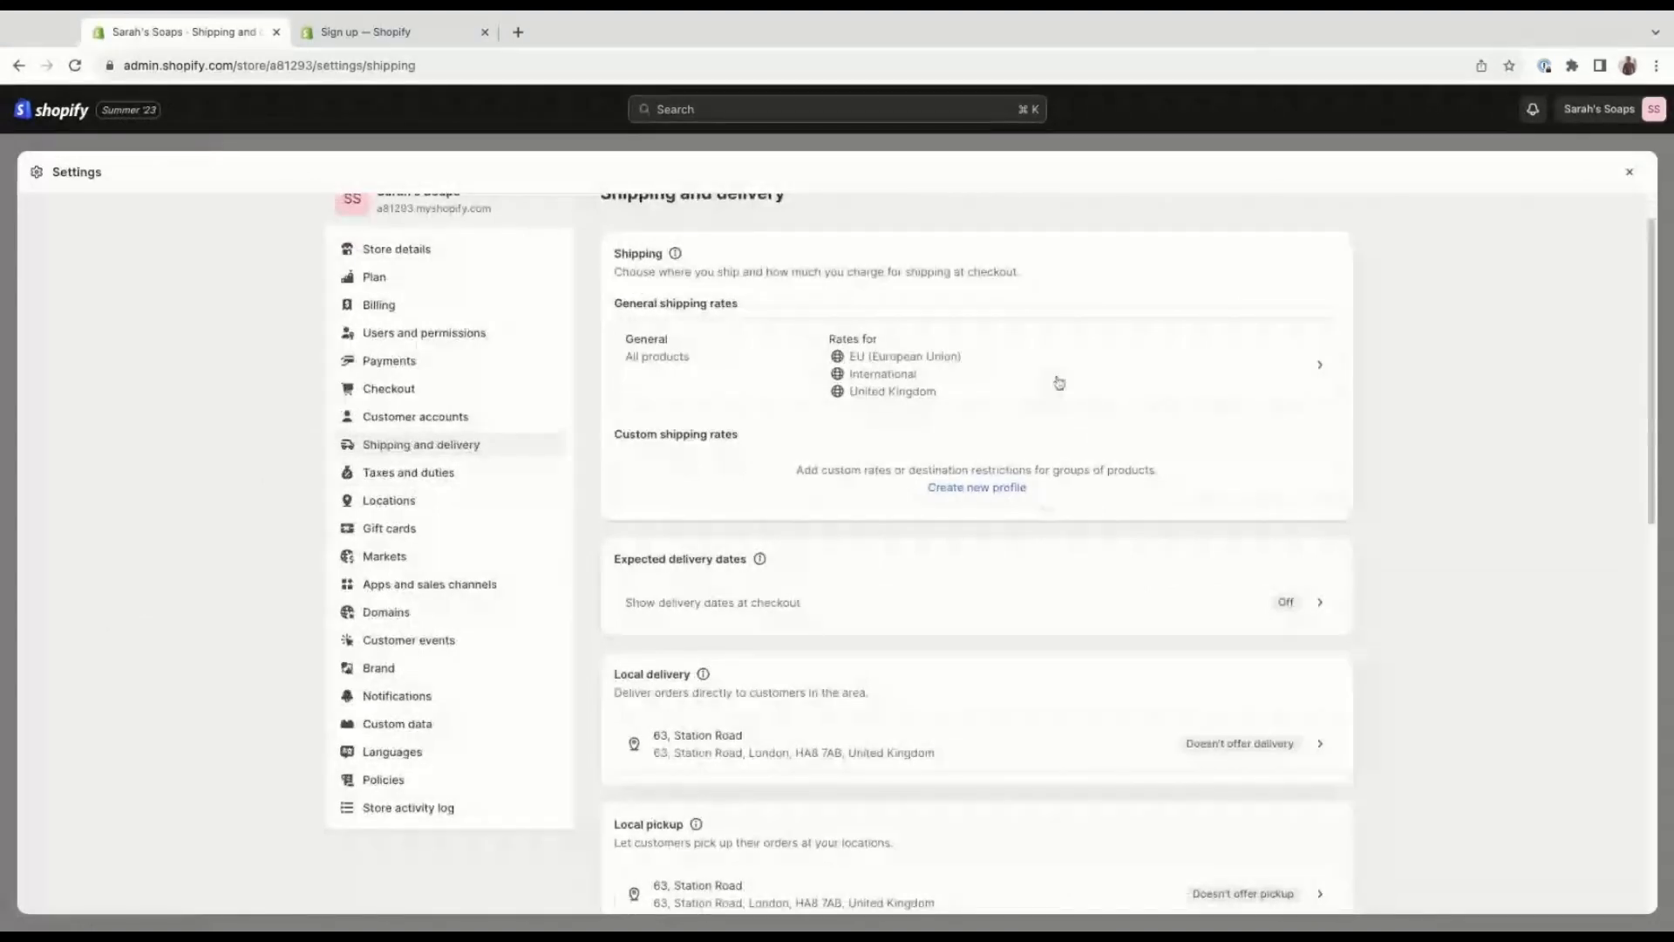
scroll(1090, 465, down, 1)
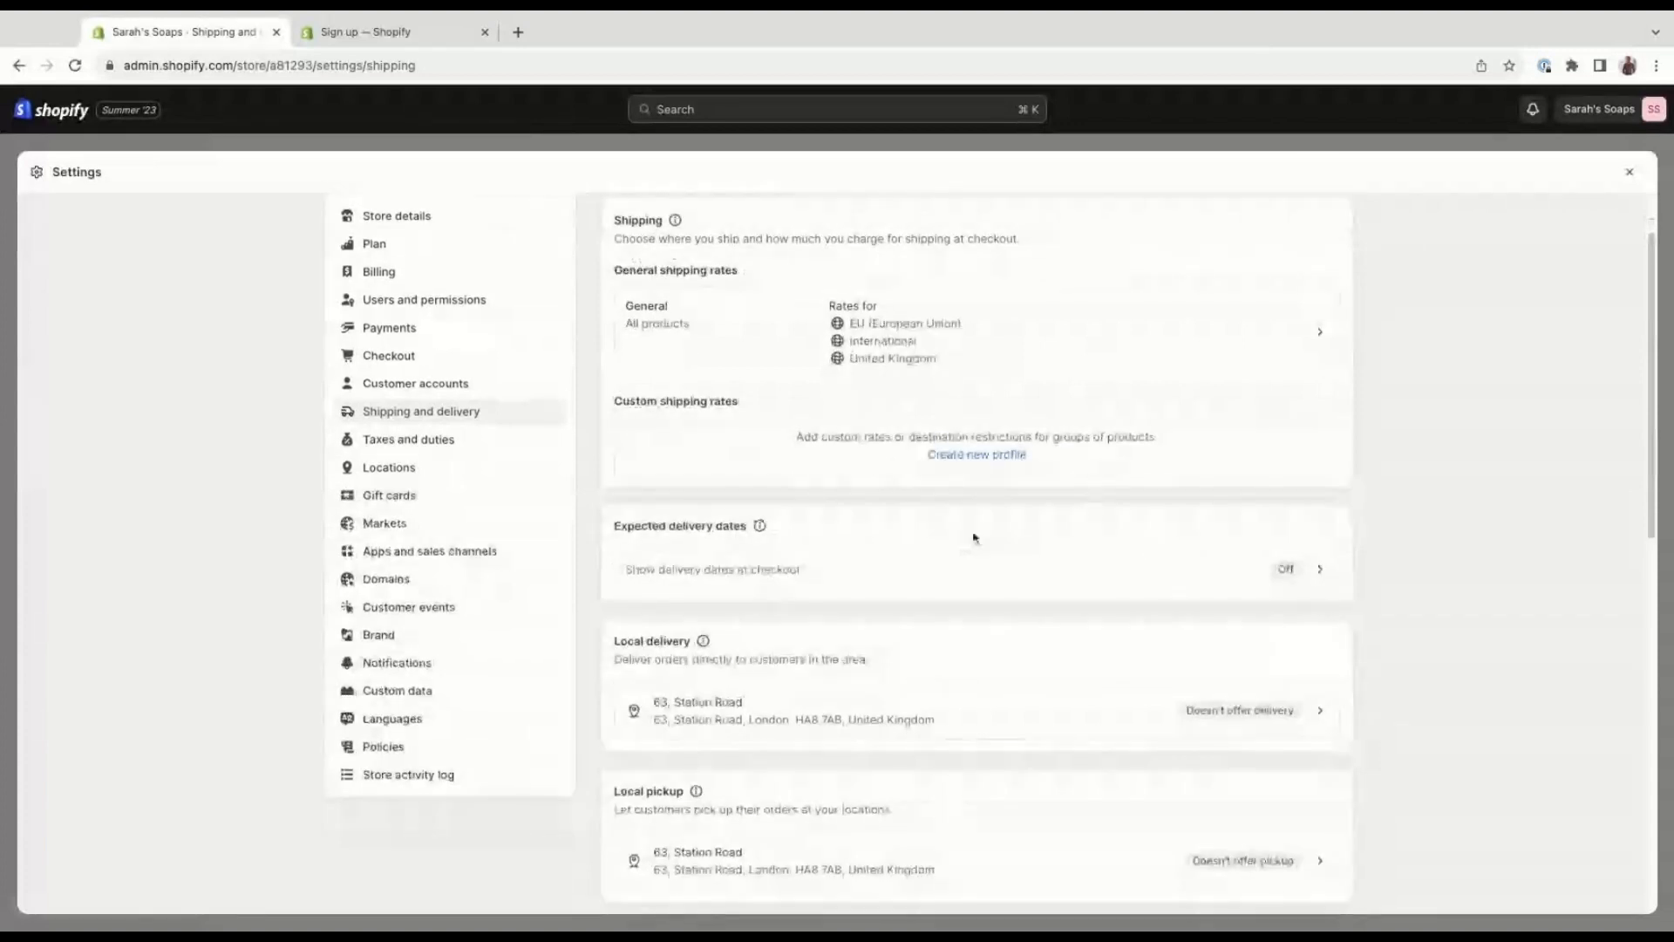
Examine the expected delivery dates, local delivery and local pickup options in the shipping settings.
scroll(811, 558, down, 1)
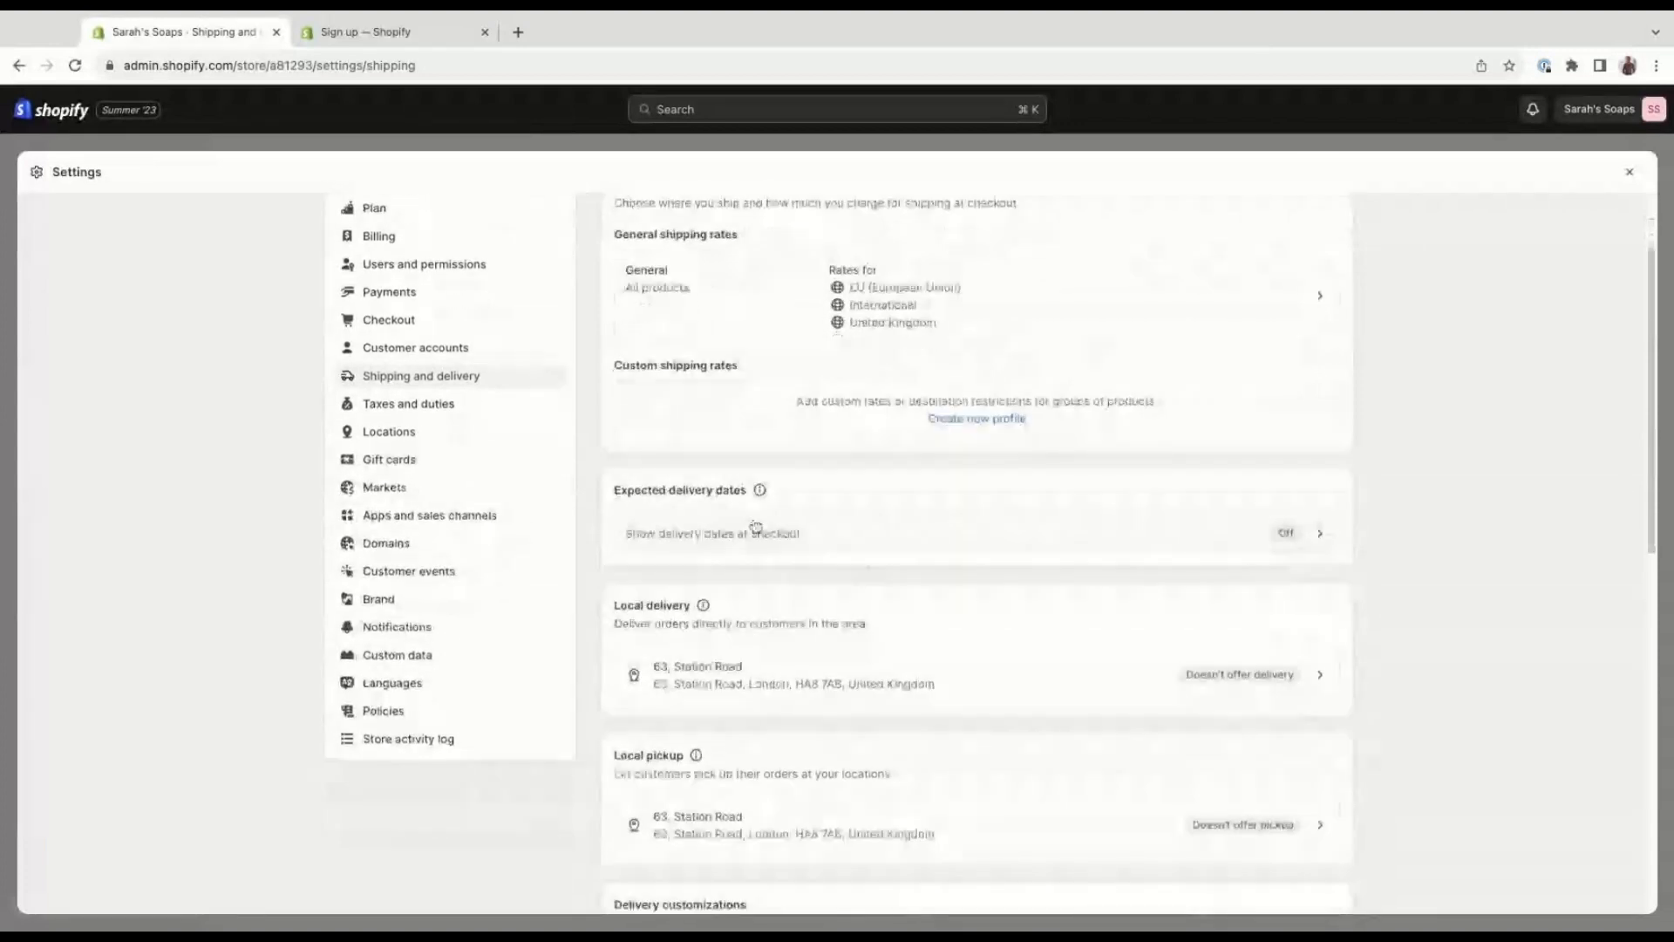
scroll(930, 537, down, 1)
scroll(930, 536, down, 1)
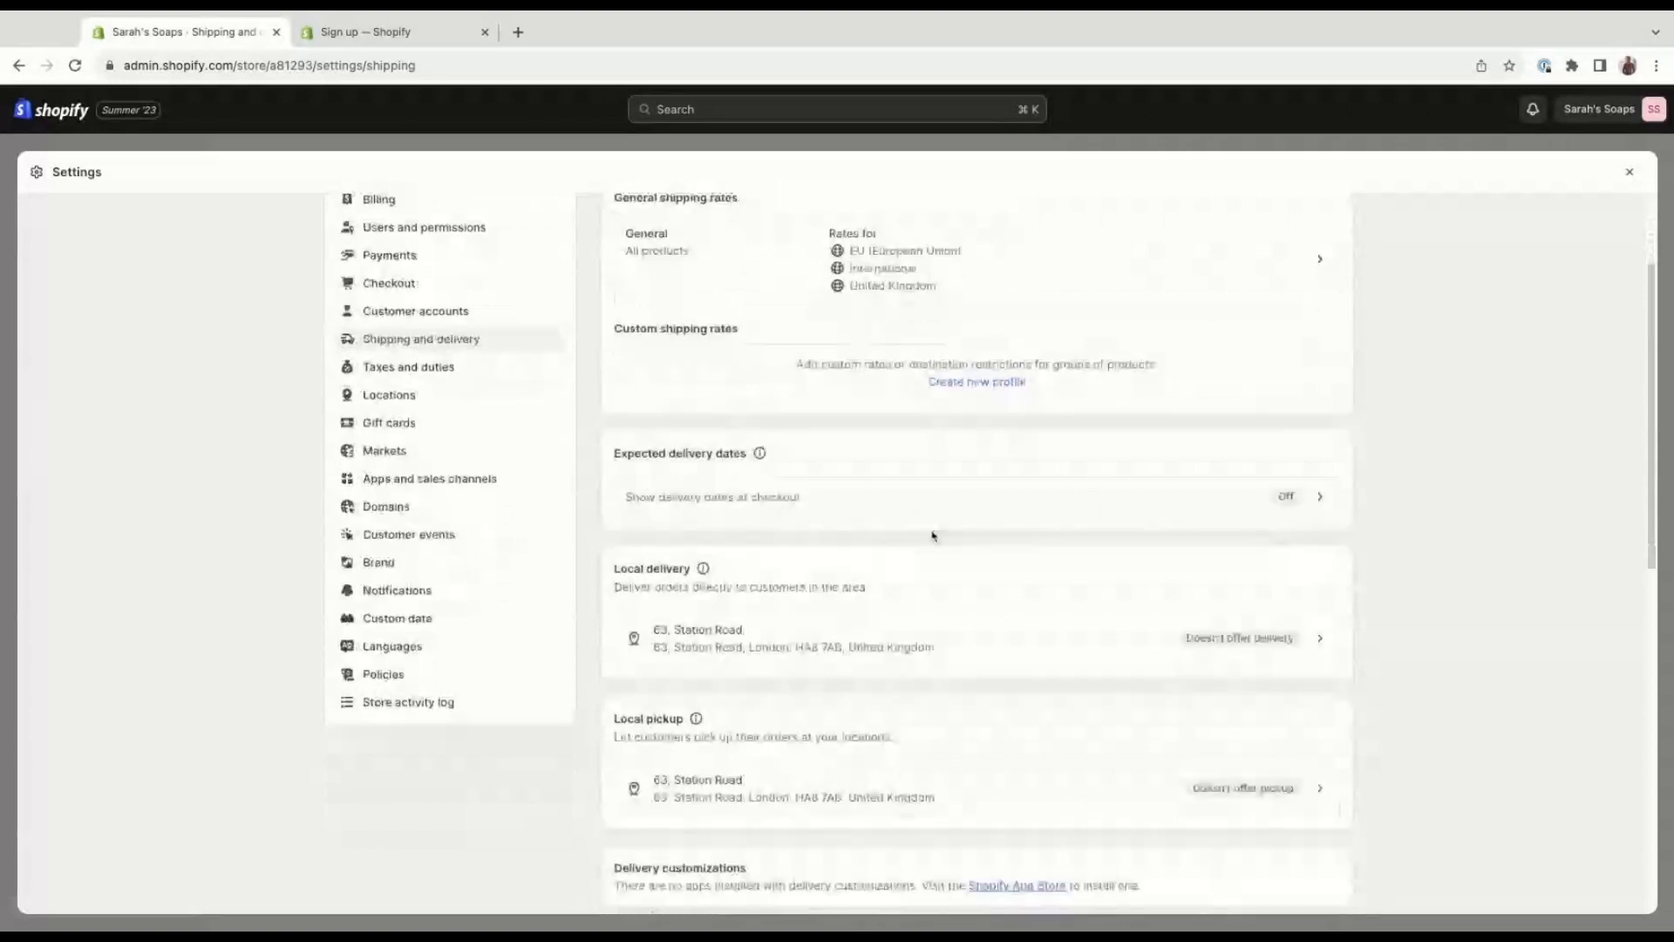
scroll(978, 606, down, 1)
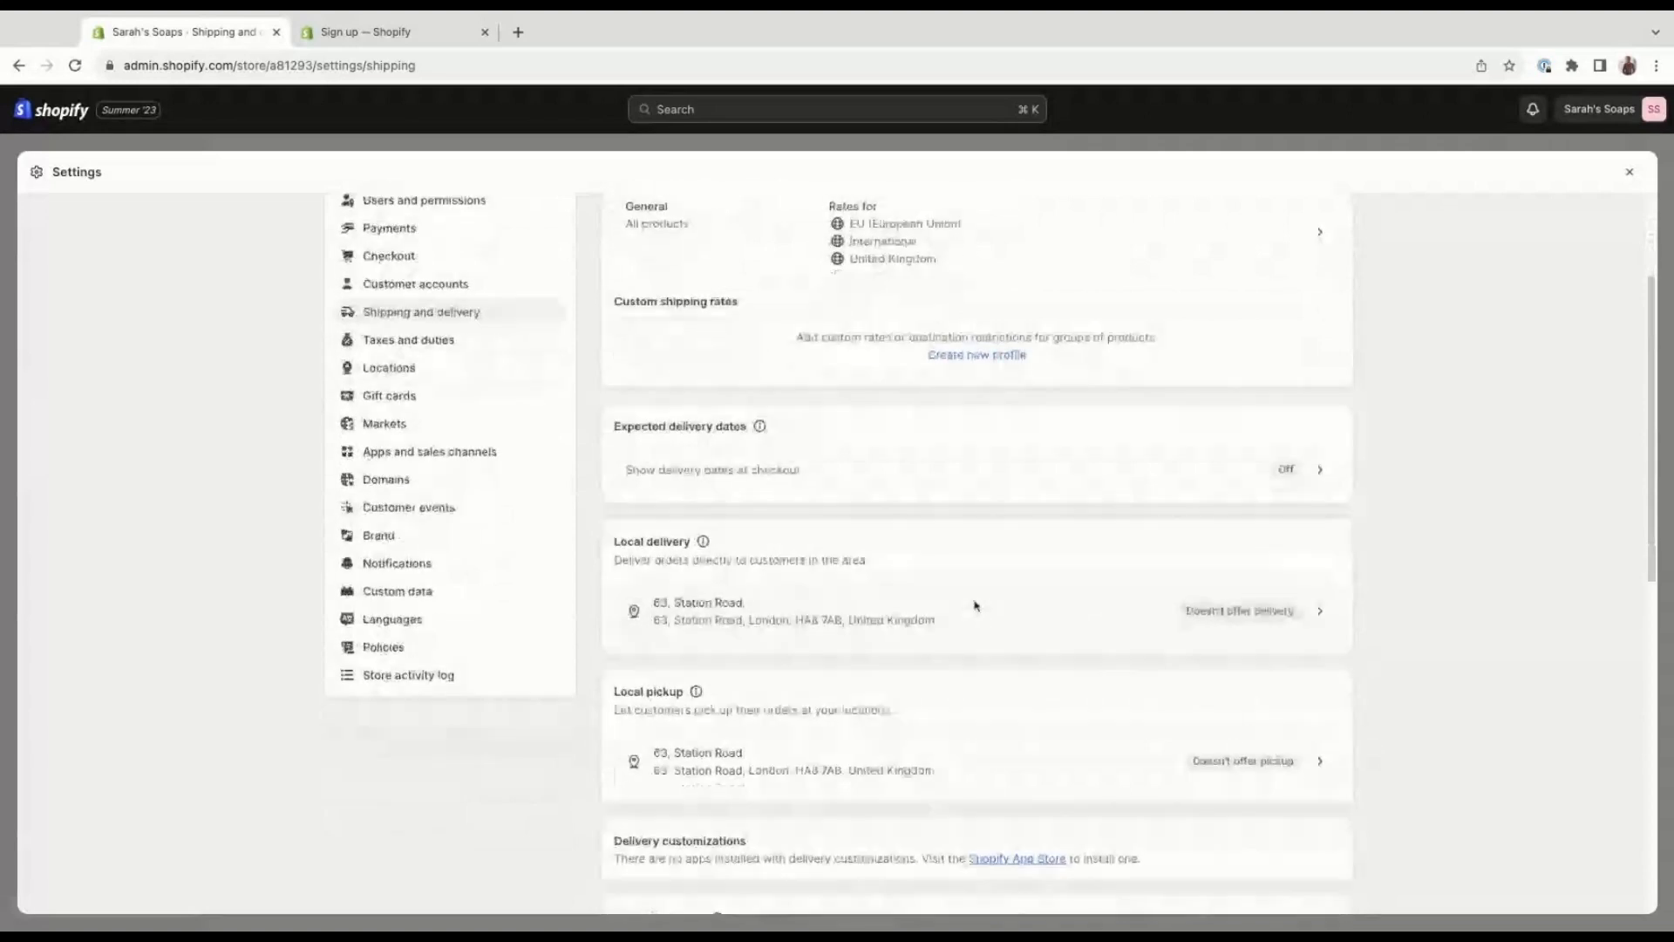
scroll(975, 605, down, 1)
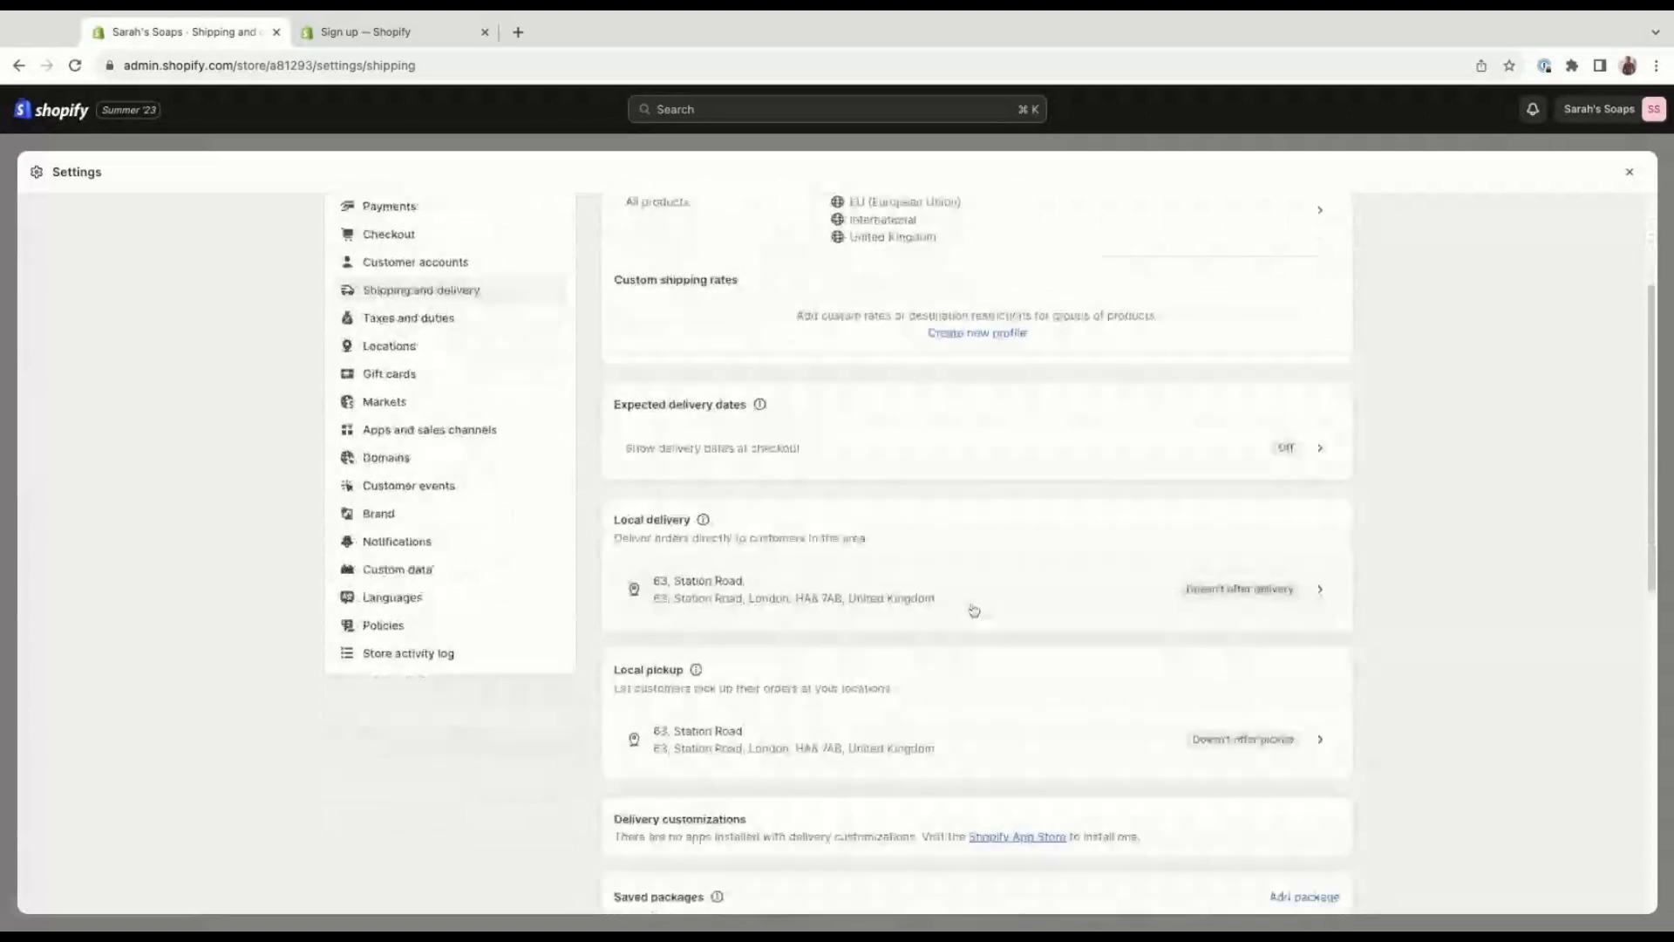
scroll(974, 610, down, 3)
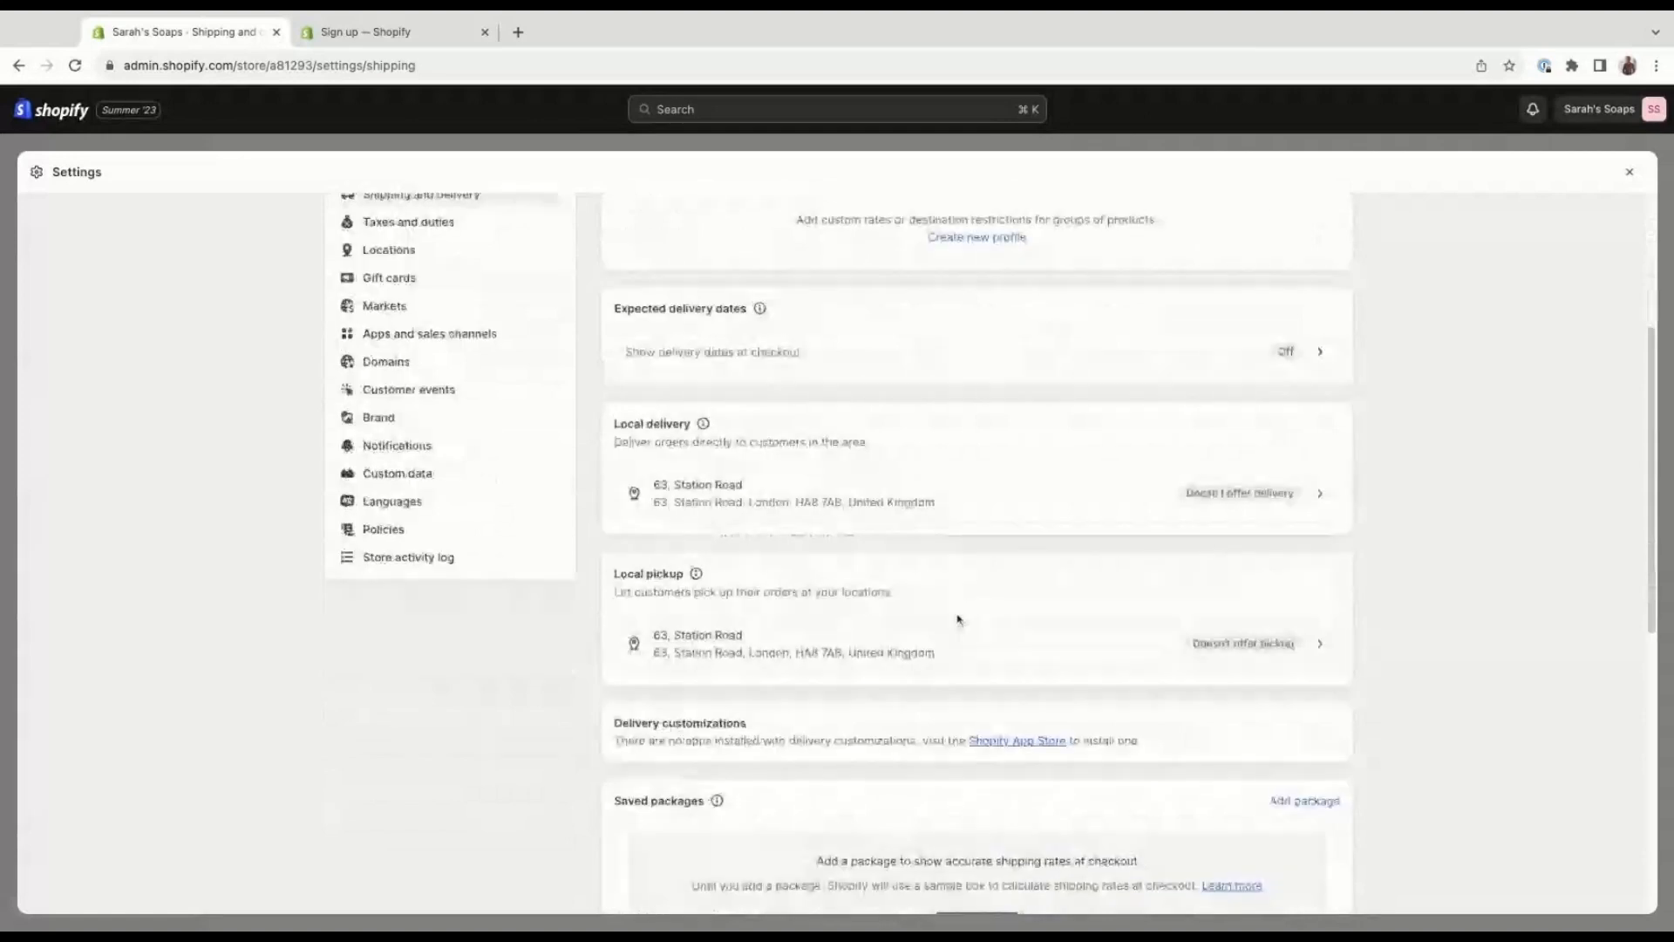
scroll(957, 619, down, 2)
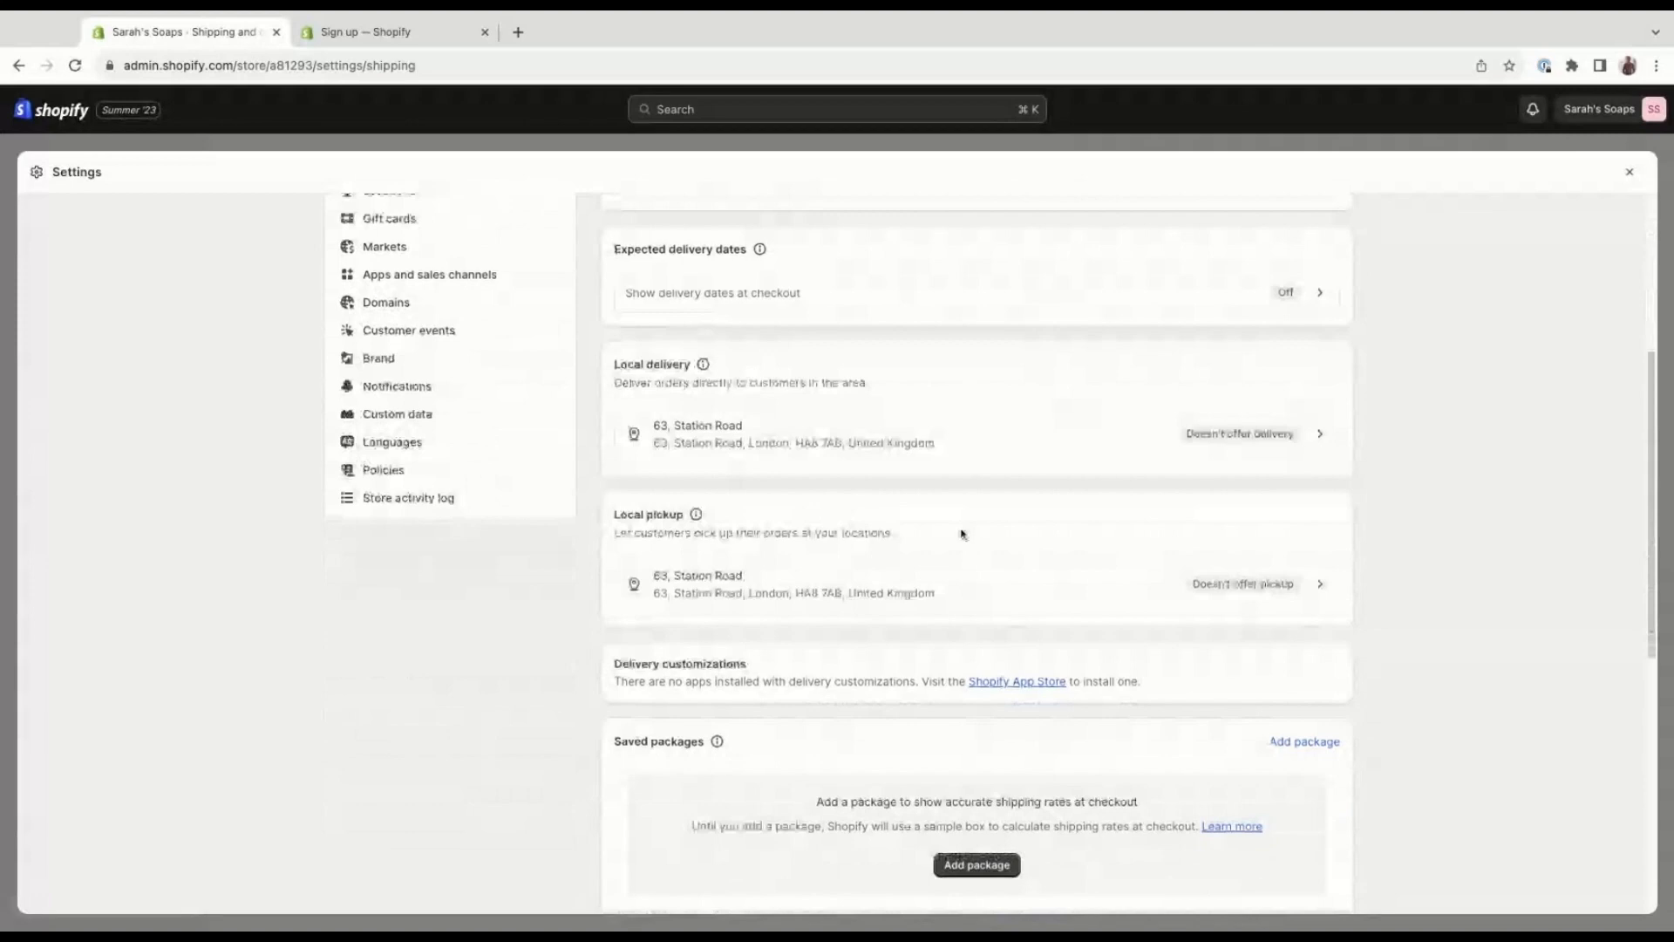
Look through the saved packages, Shopify Shipping carriers, carrier accounts, packing slips and custom order fulfillment settings.
scroll(959, 536, down, 4)
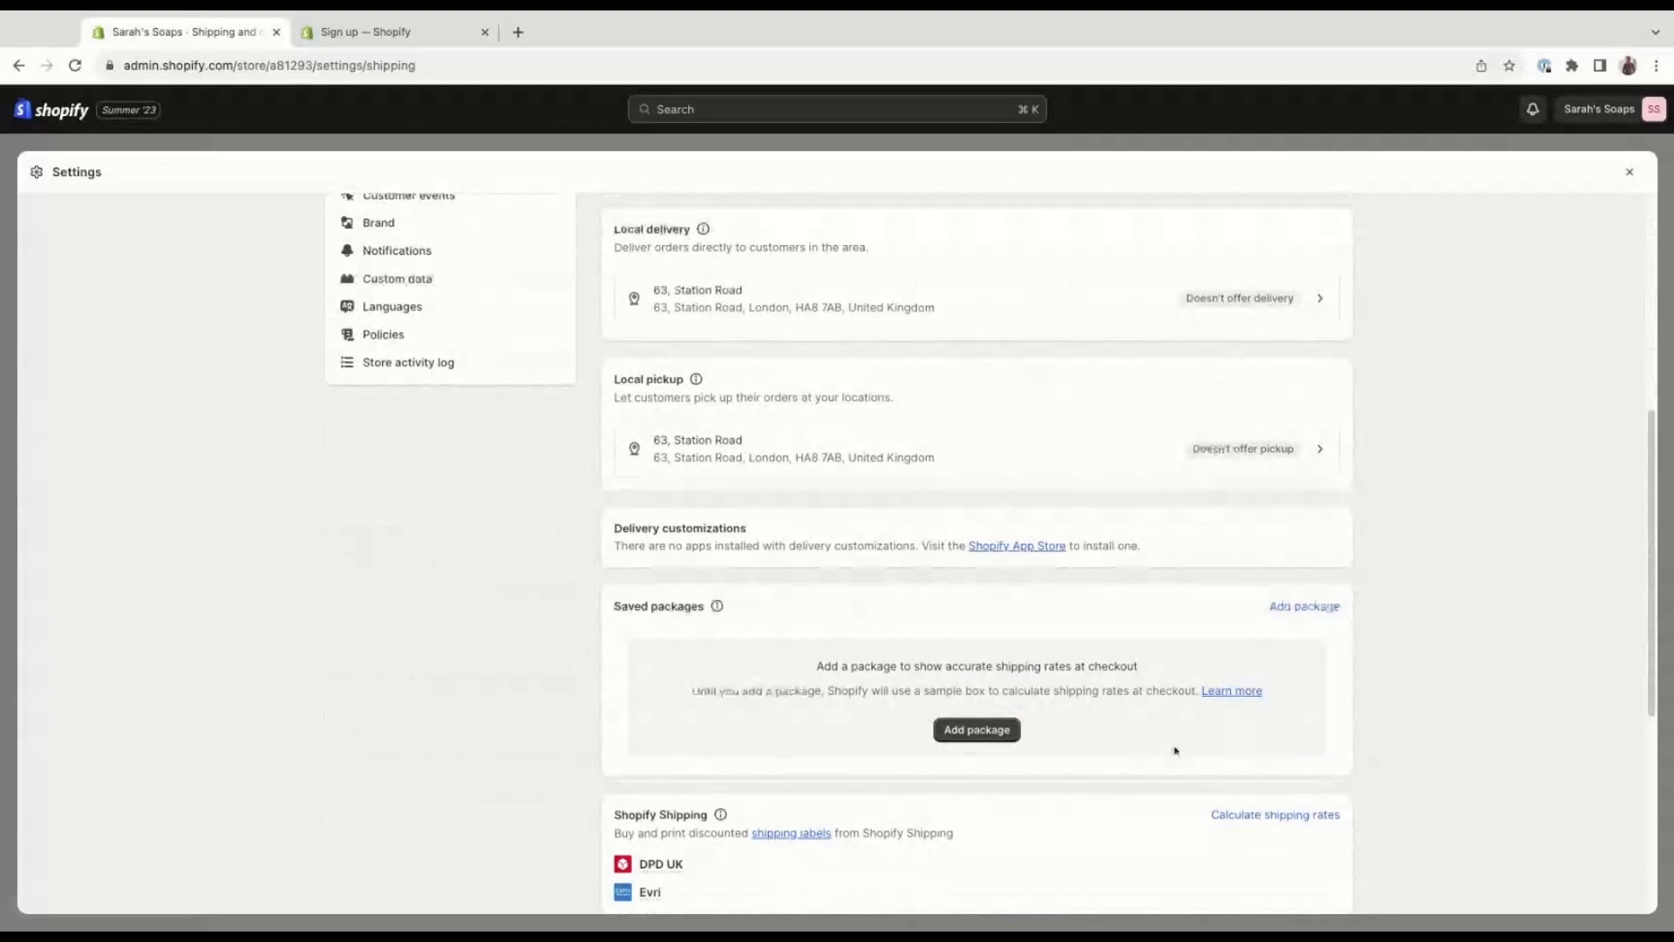
scroll(965, 624, down, 3)
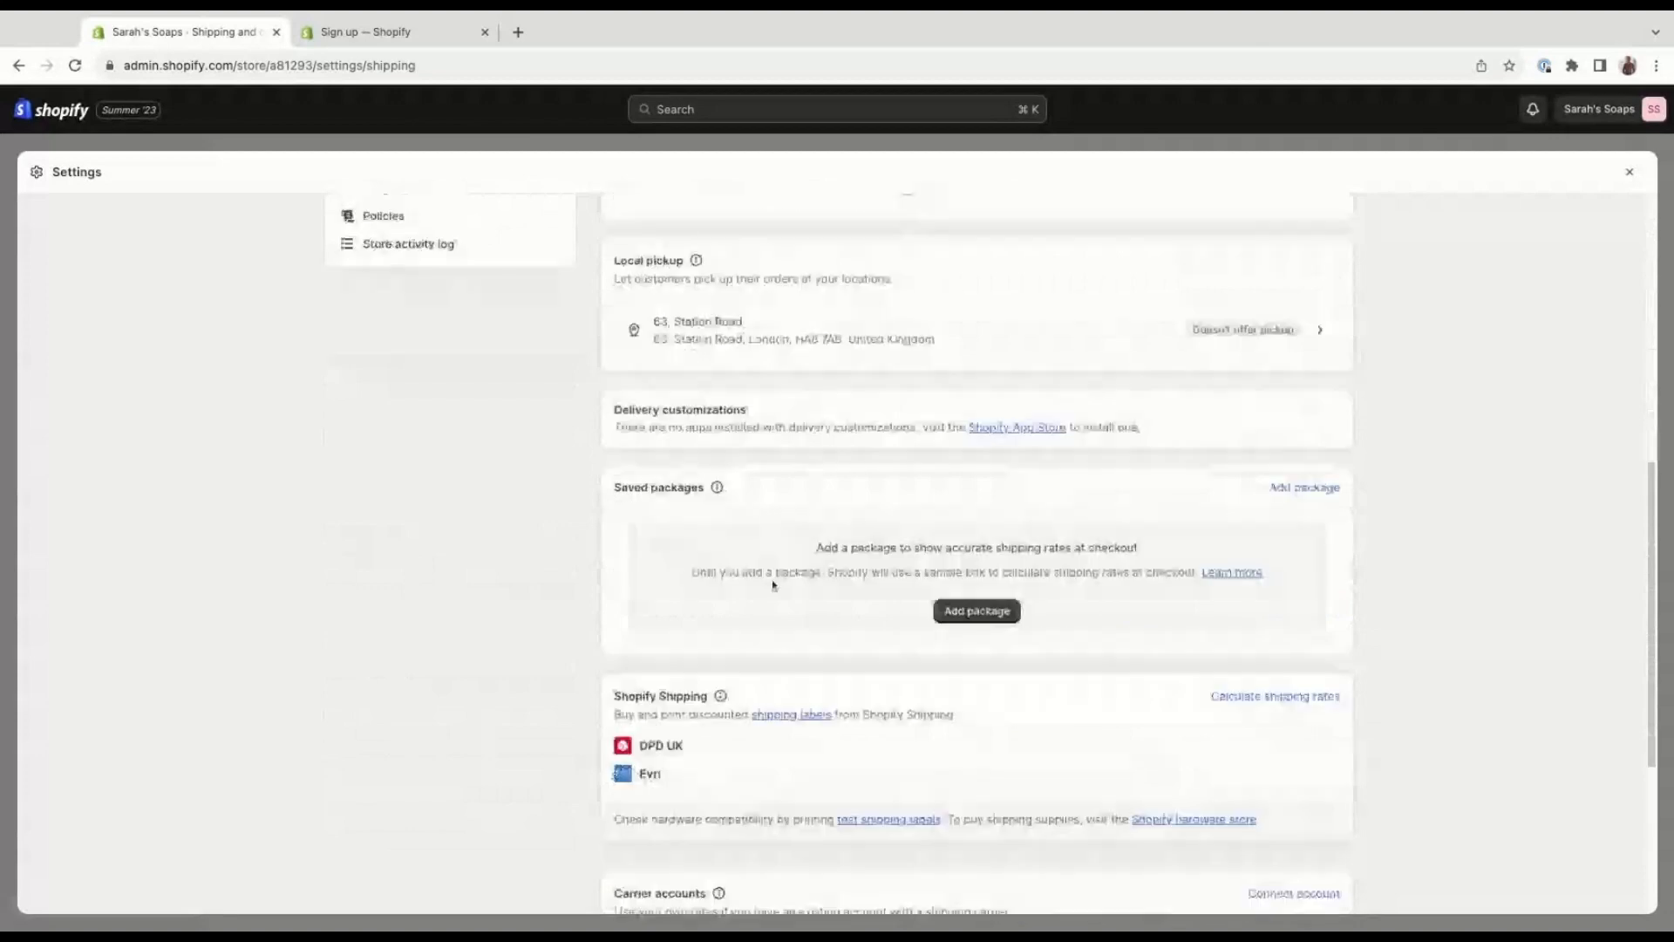
scroll(966, 558, down, 1)
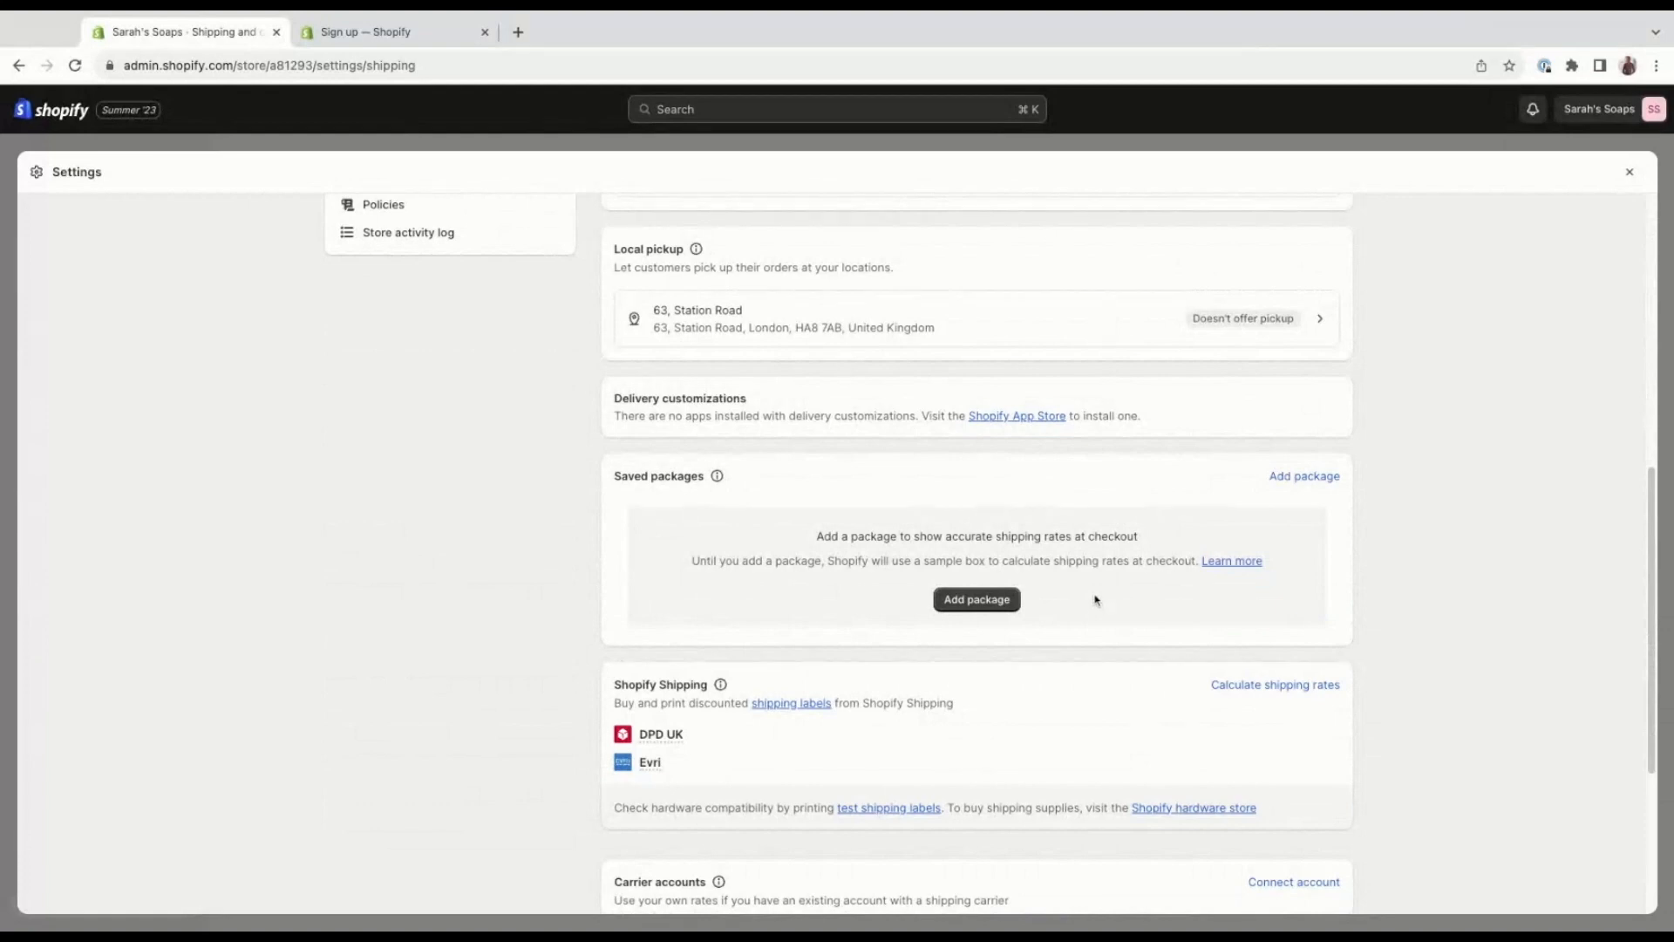
scroll(1096, 599, down, 2)
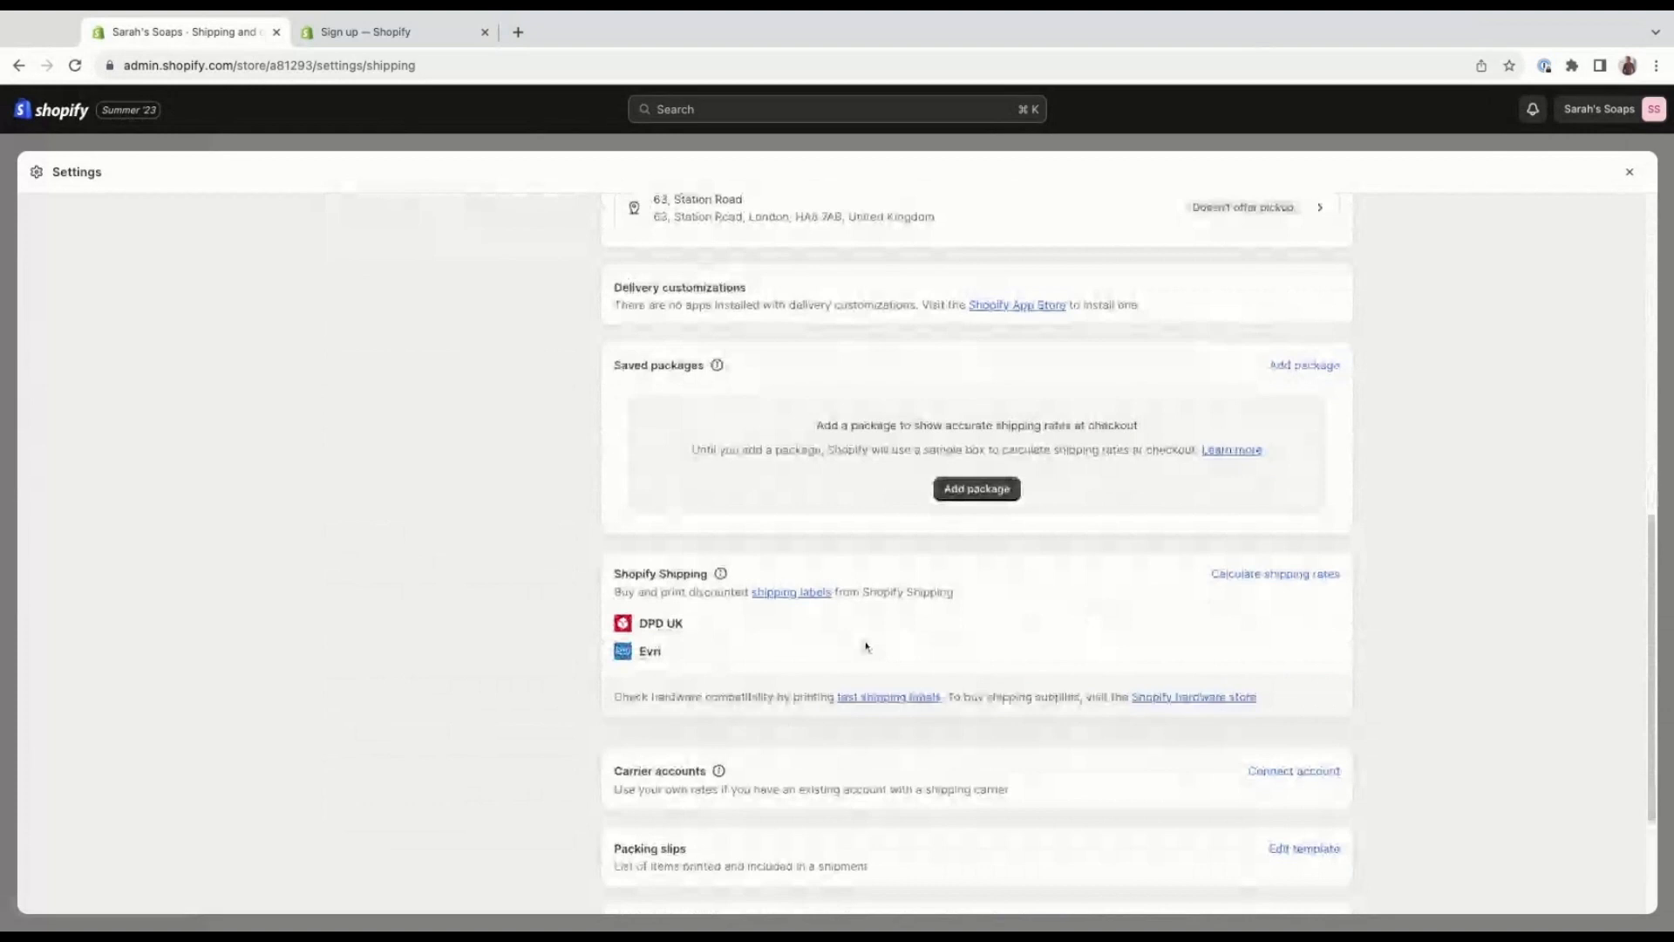
scroll(866, 646, down, 1)
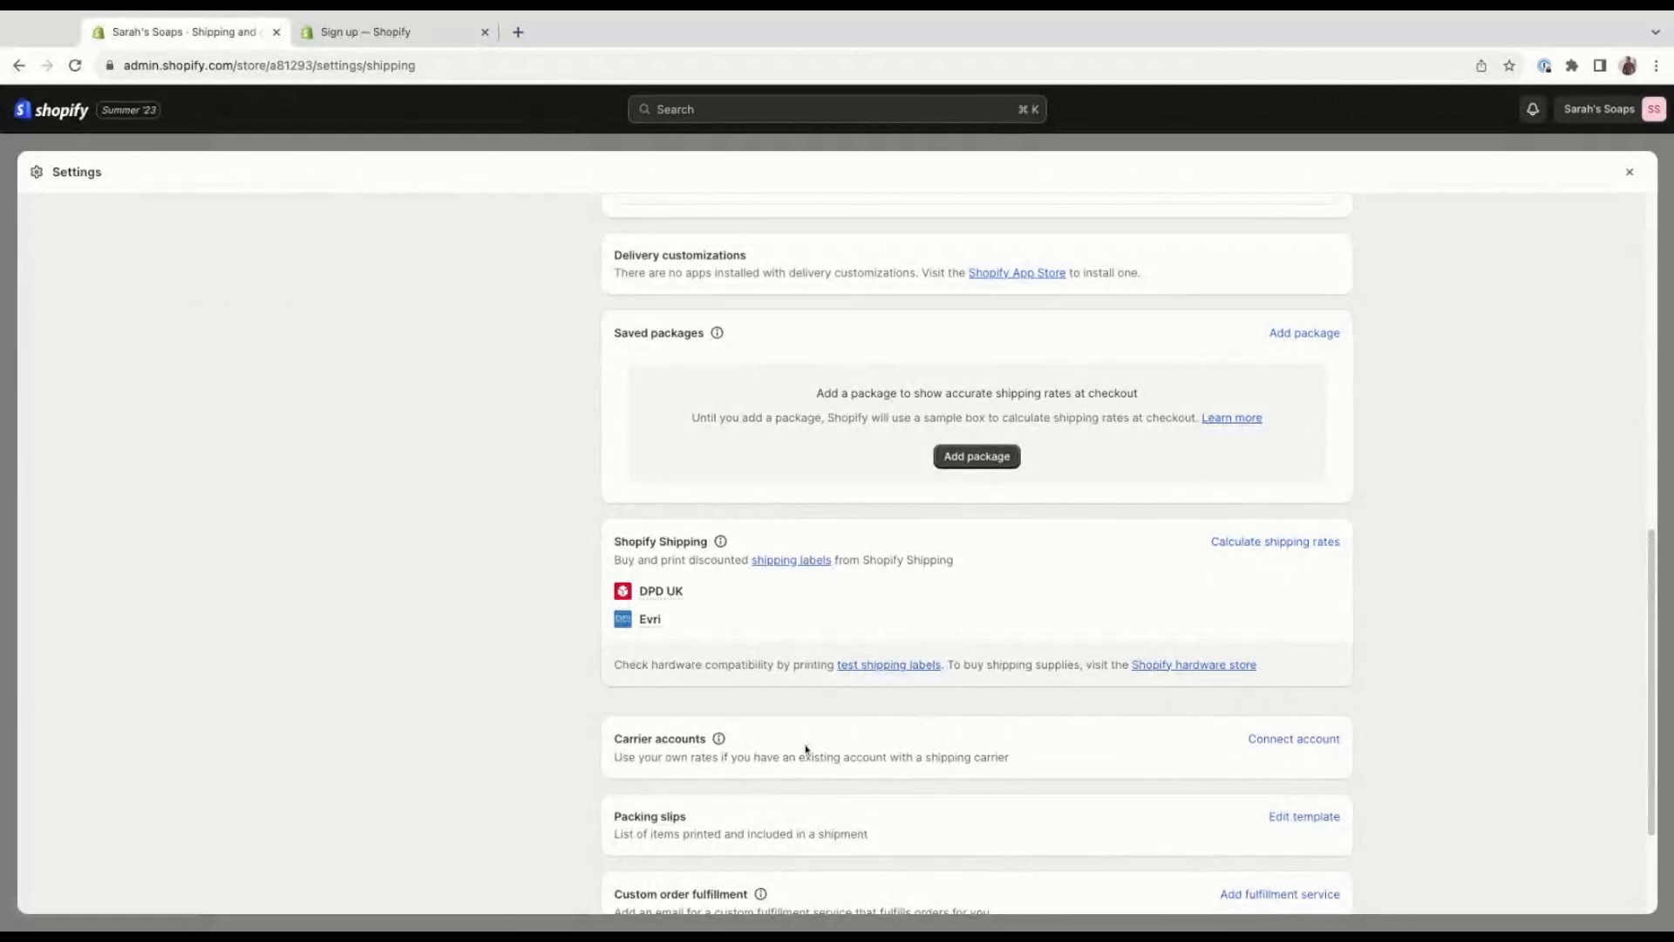
scroll(778, 746, down, 1)
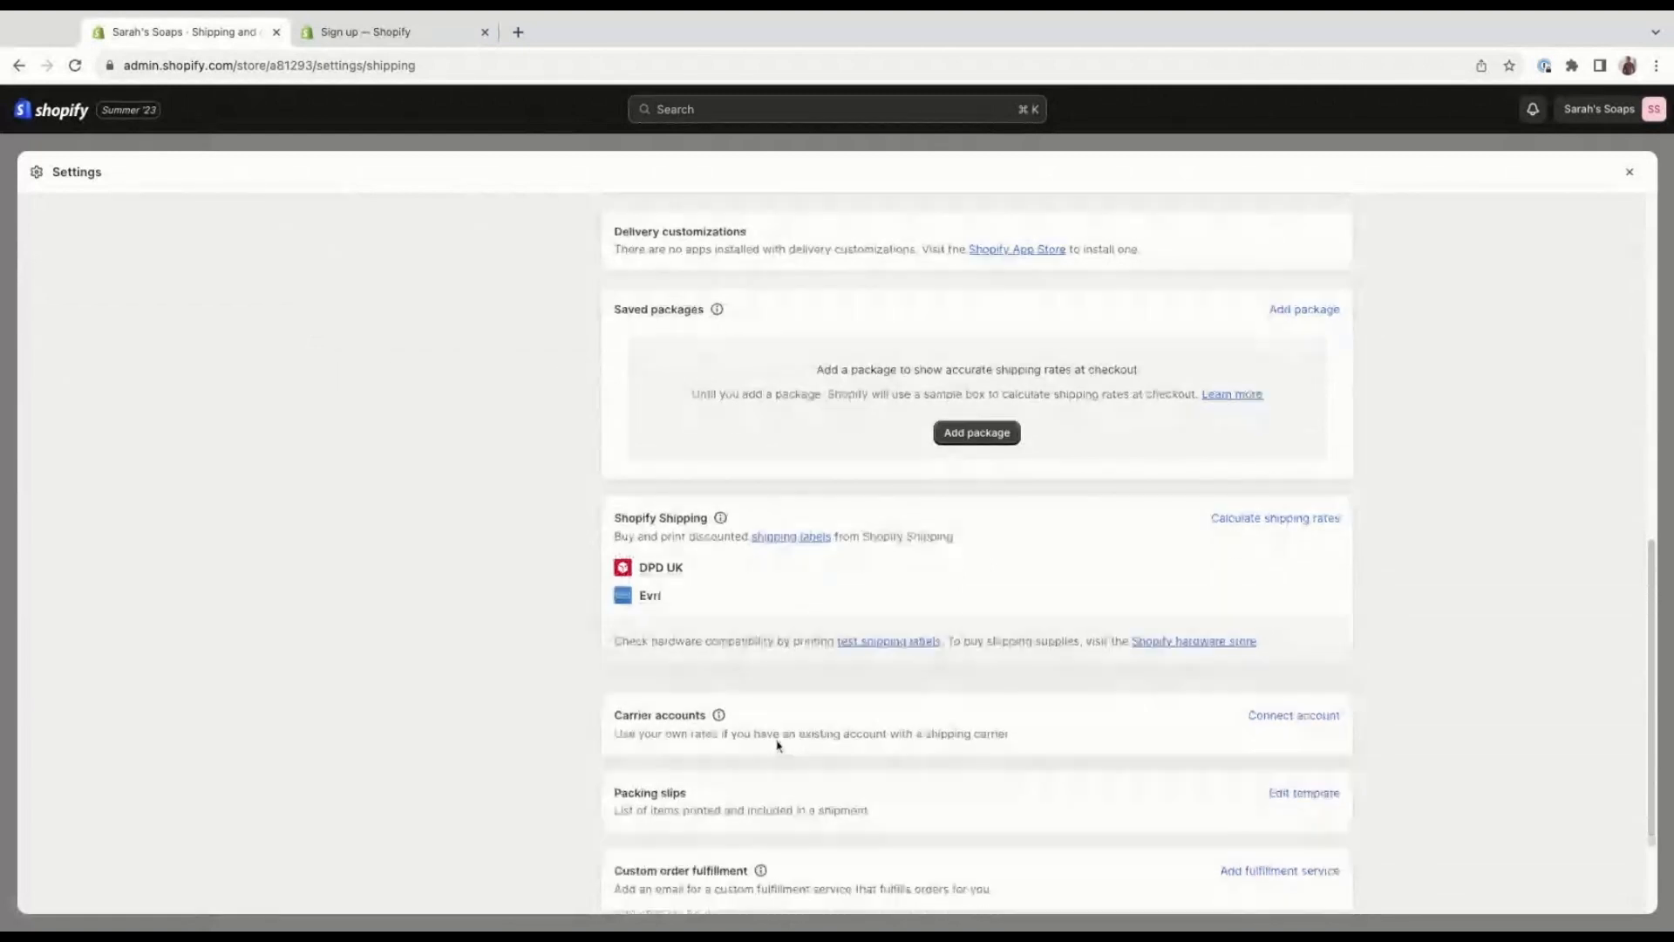
scroll(779, 745, down, 1)
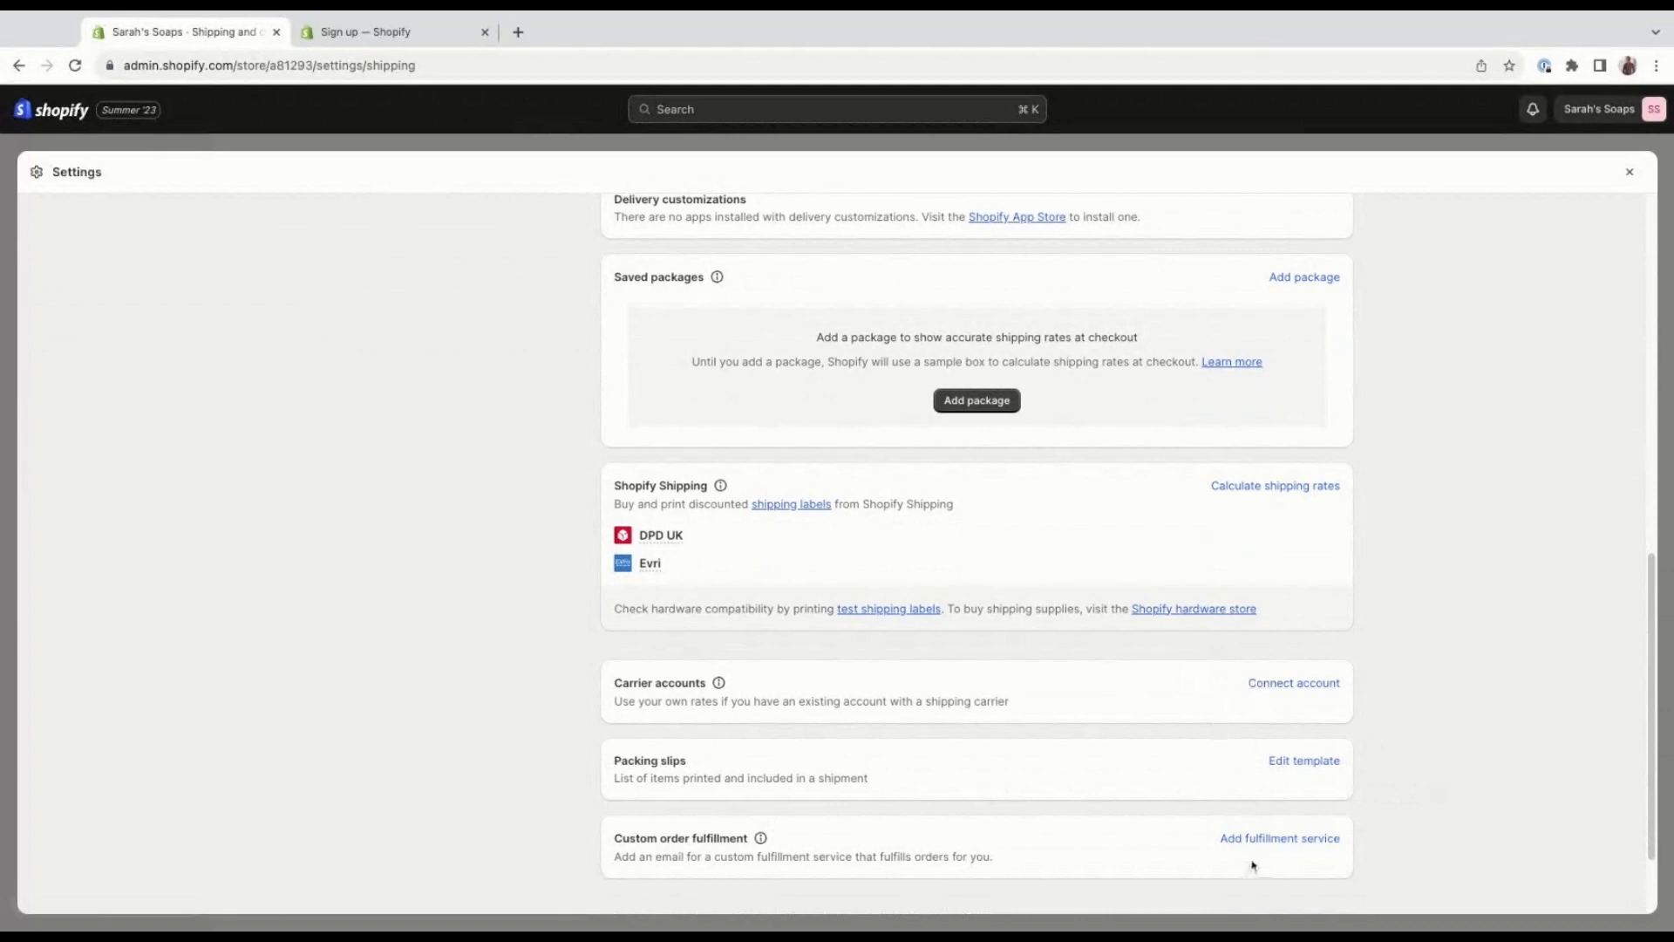
Open the General shipping profile and review its included products and shipping origins.
scroll(1470, 800, up, 1)
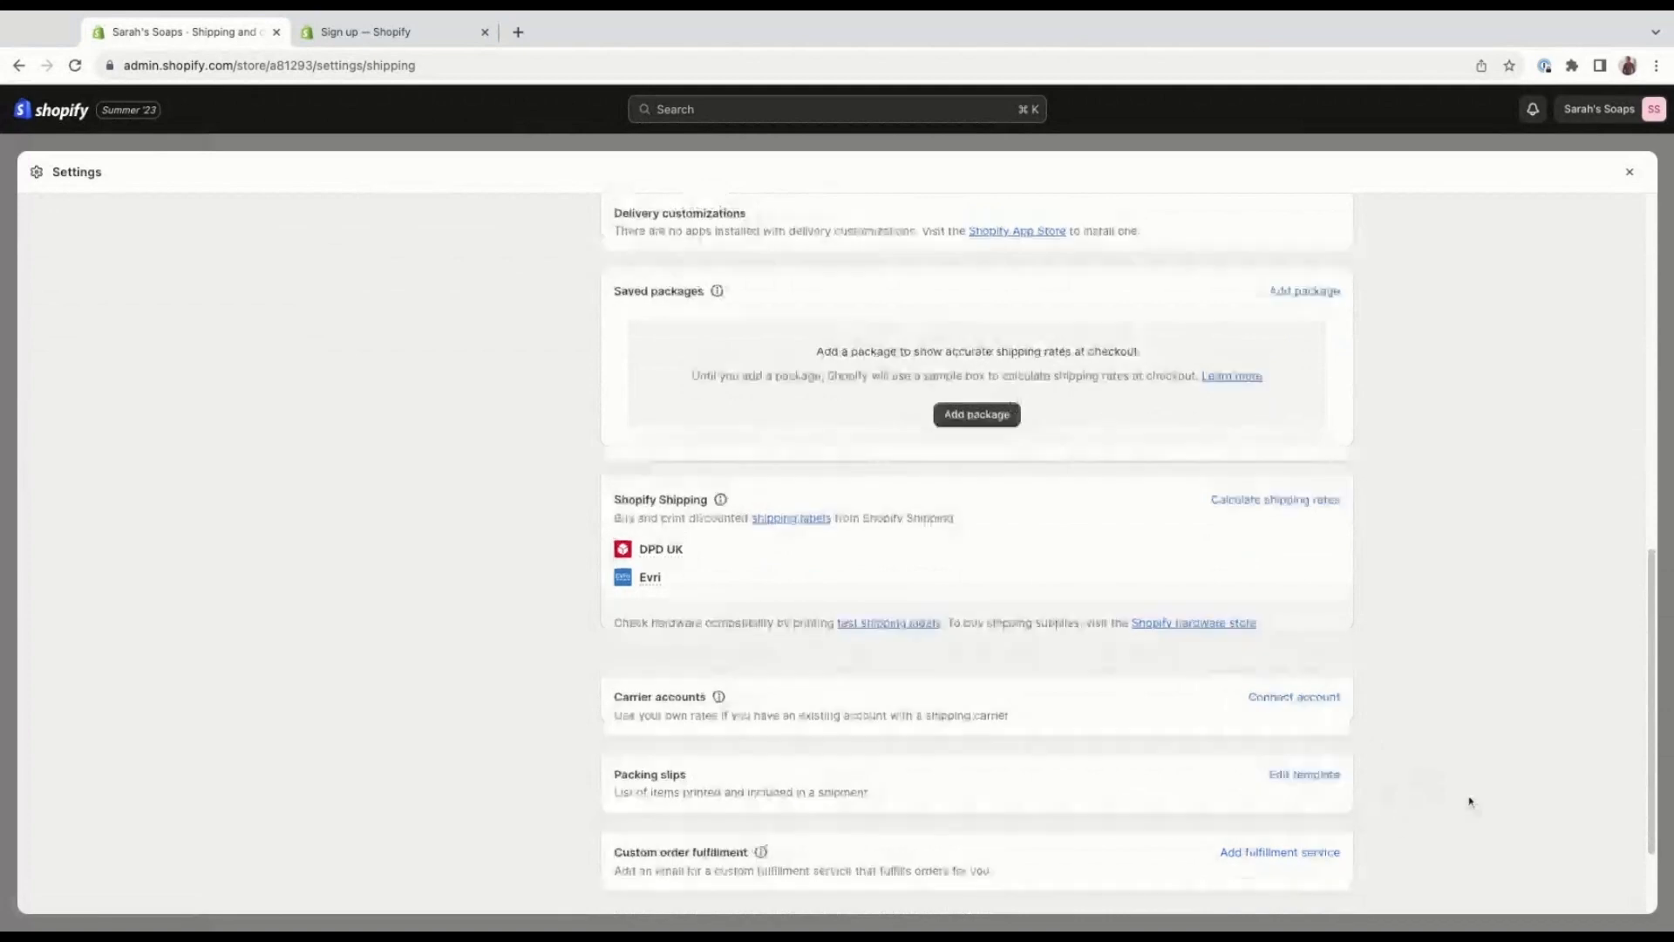
scroll(1482, 789, up, 10)
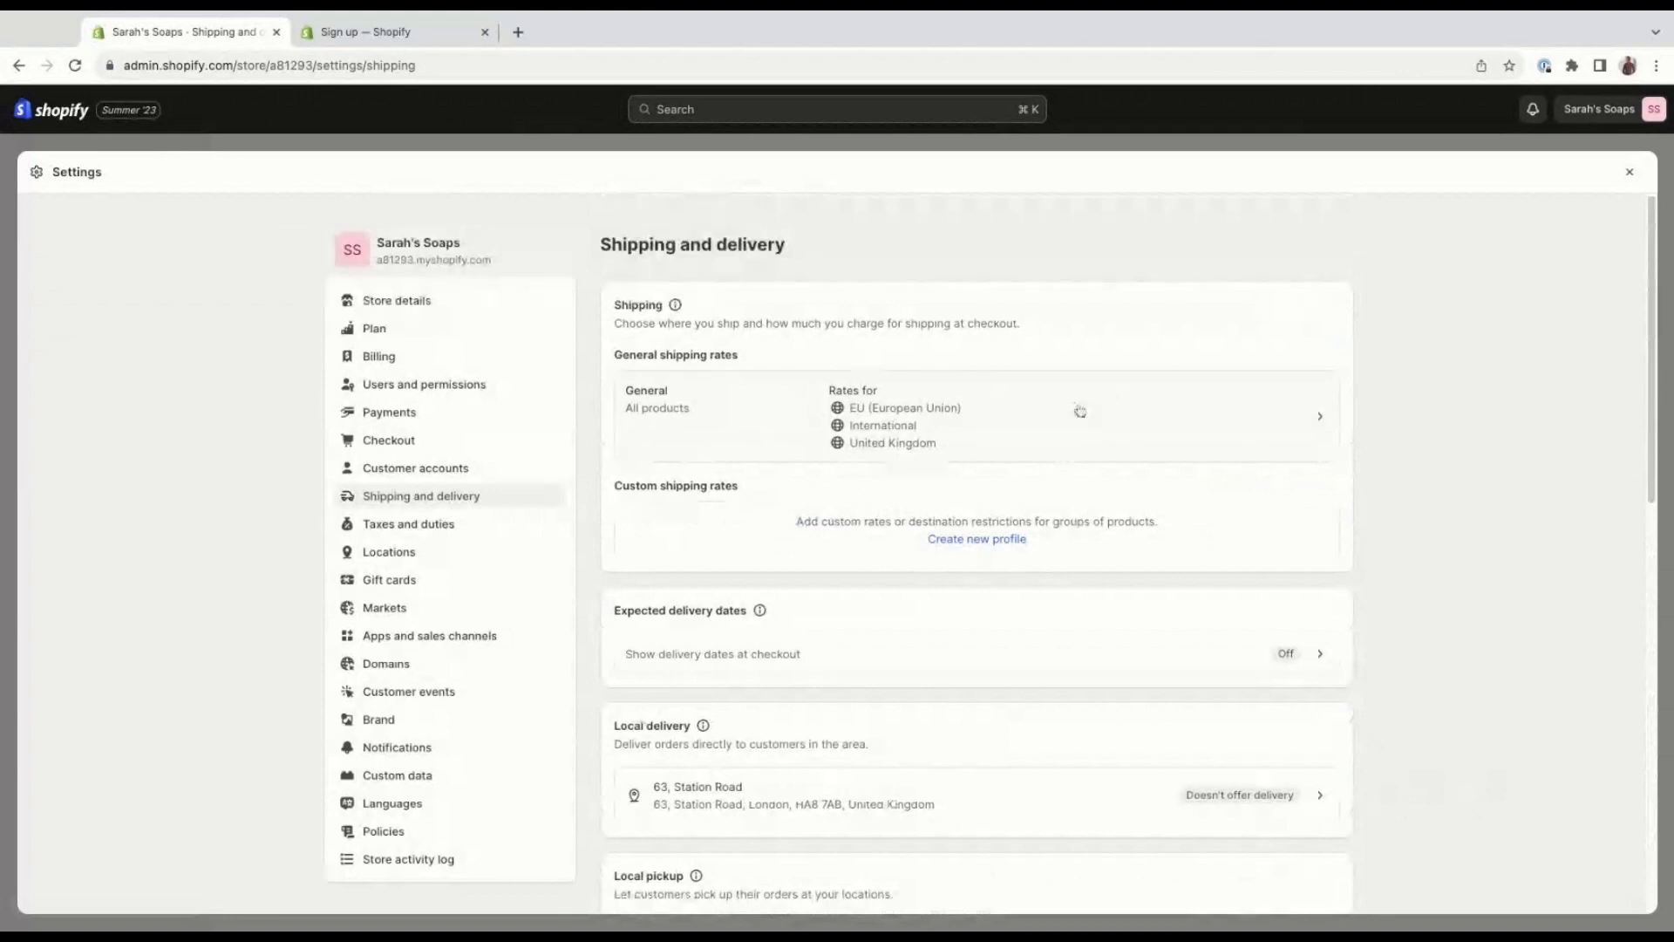
click(1080, 411)
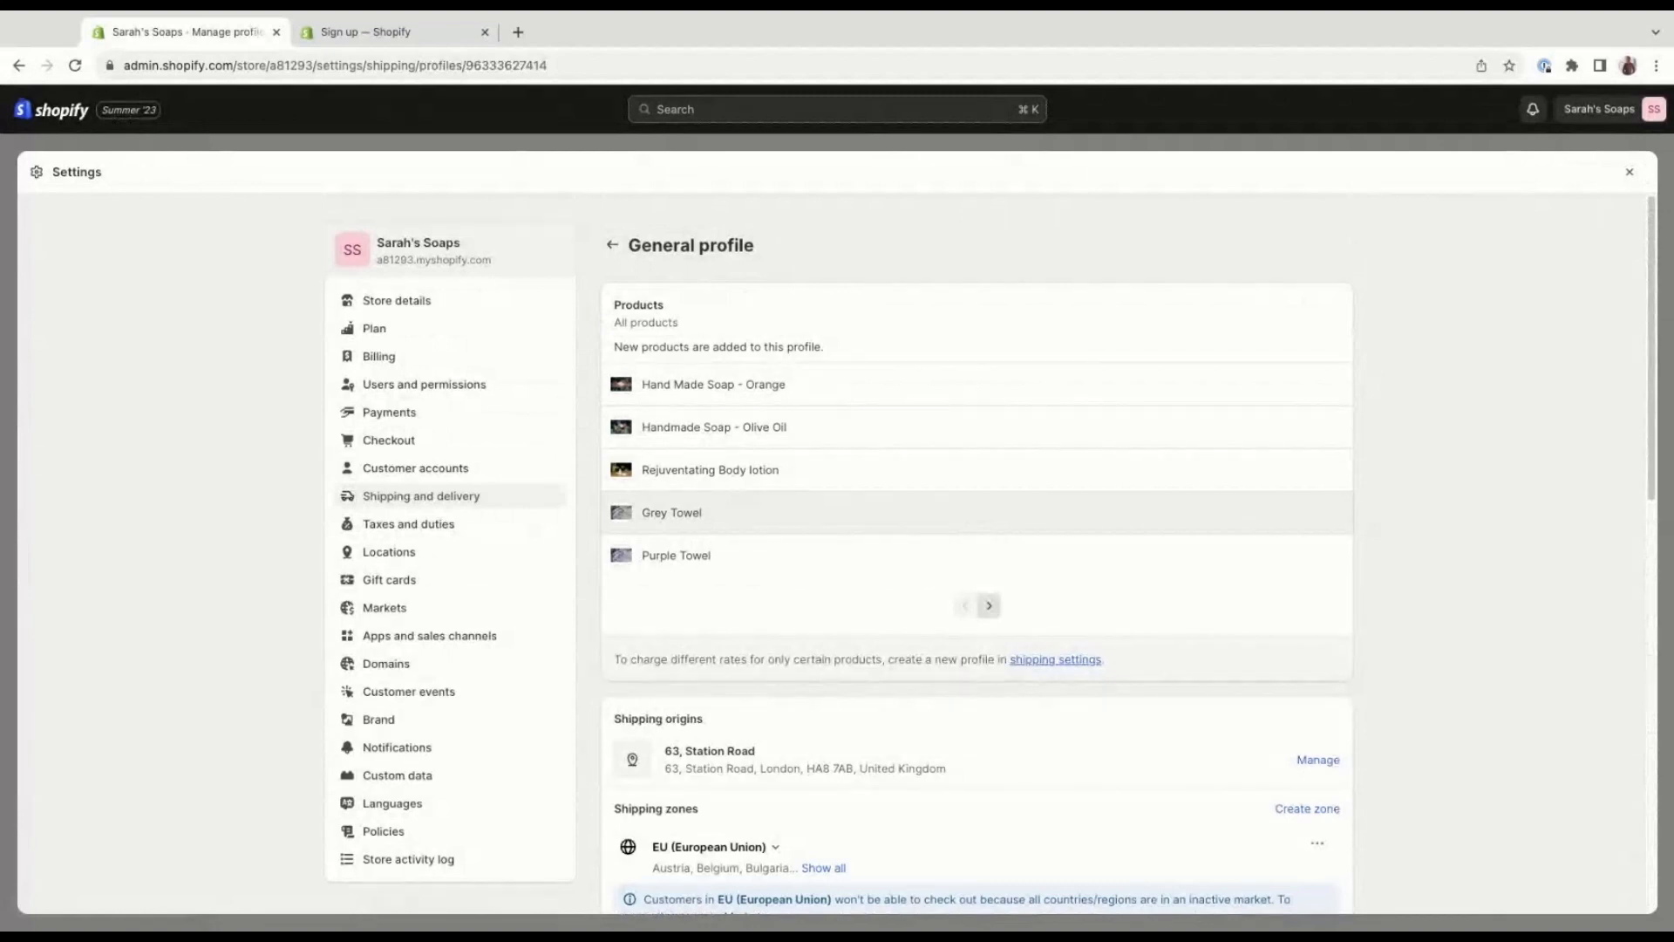
scroll(977, 513, down, 1)
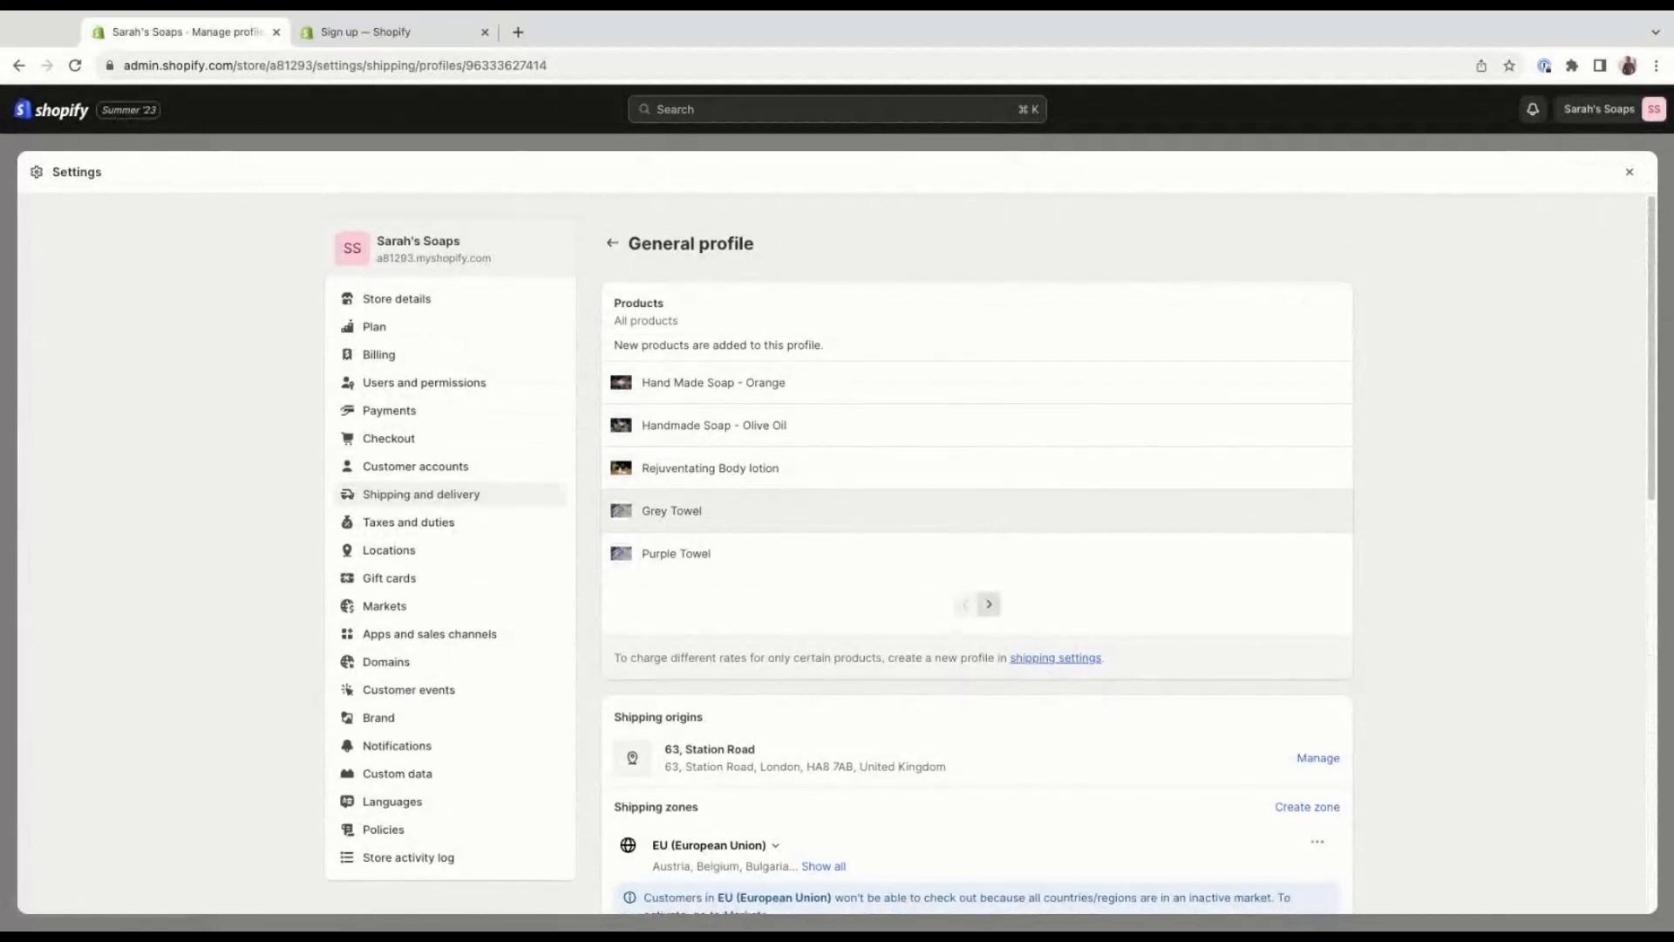
scroll(977, 554, down, 2)
scroll(1141, 570, down, 1)
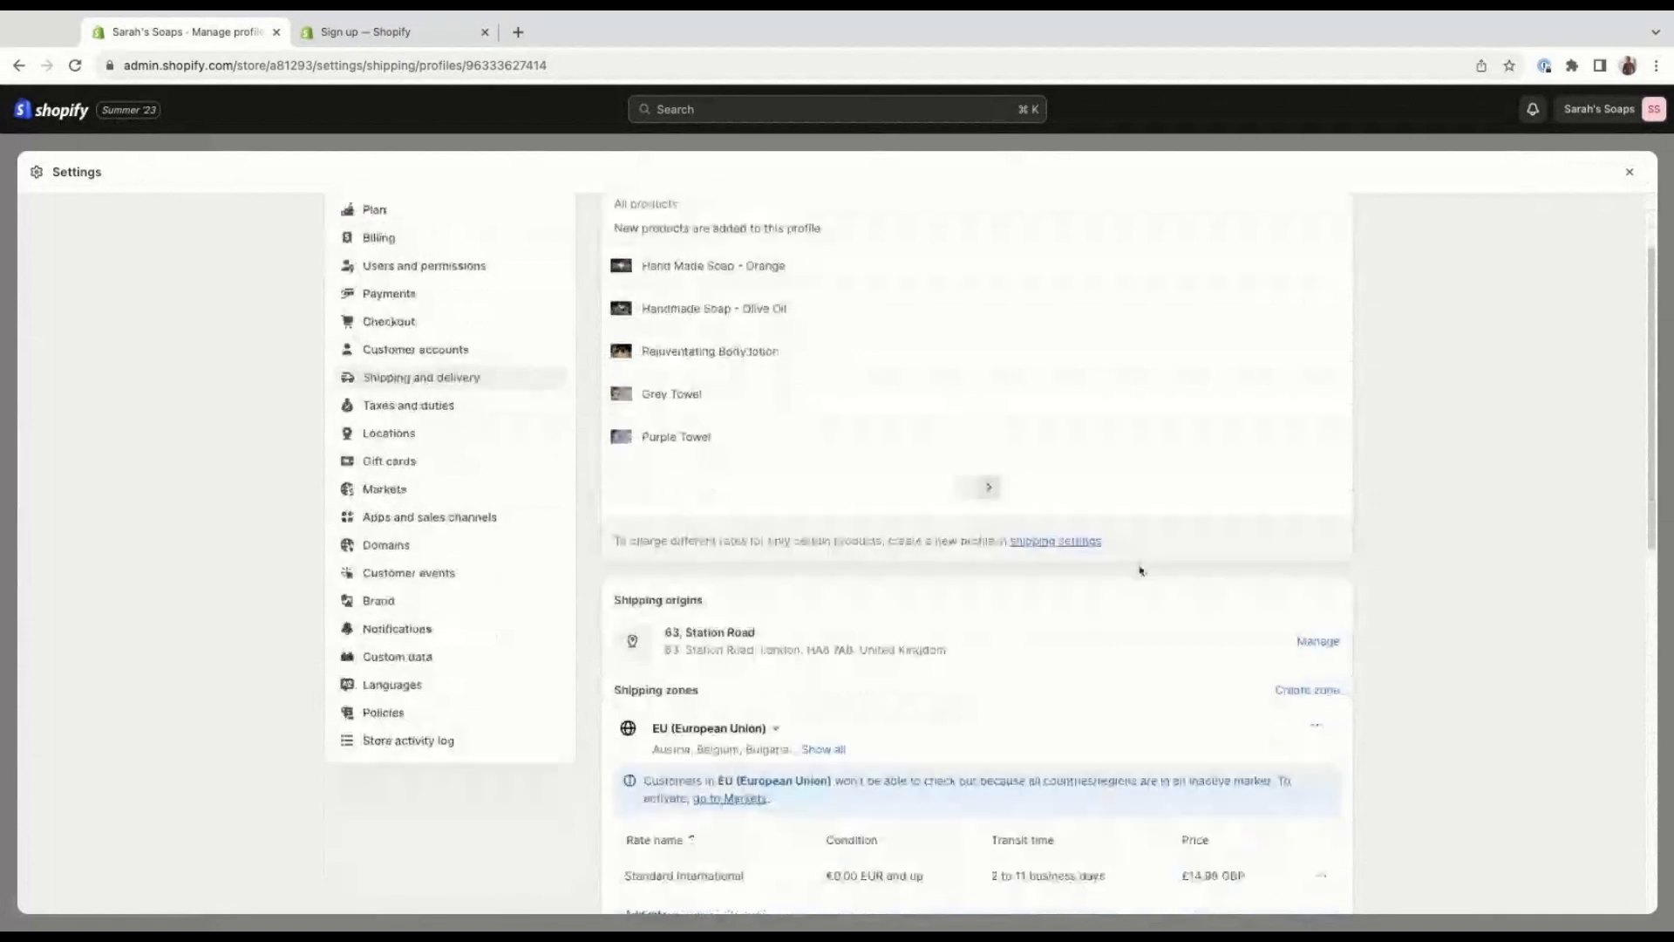
scroll(1140, 571, down, 2)
scroll(1141, 571, down, 3)
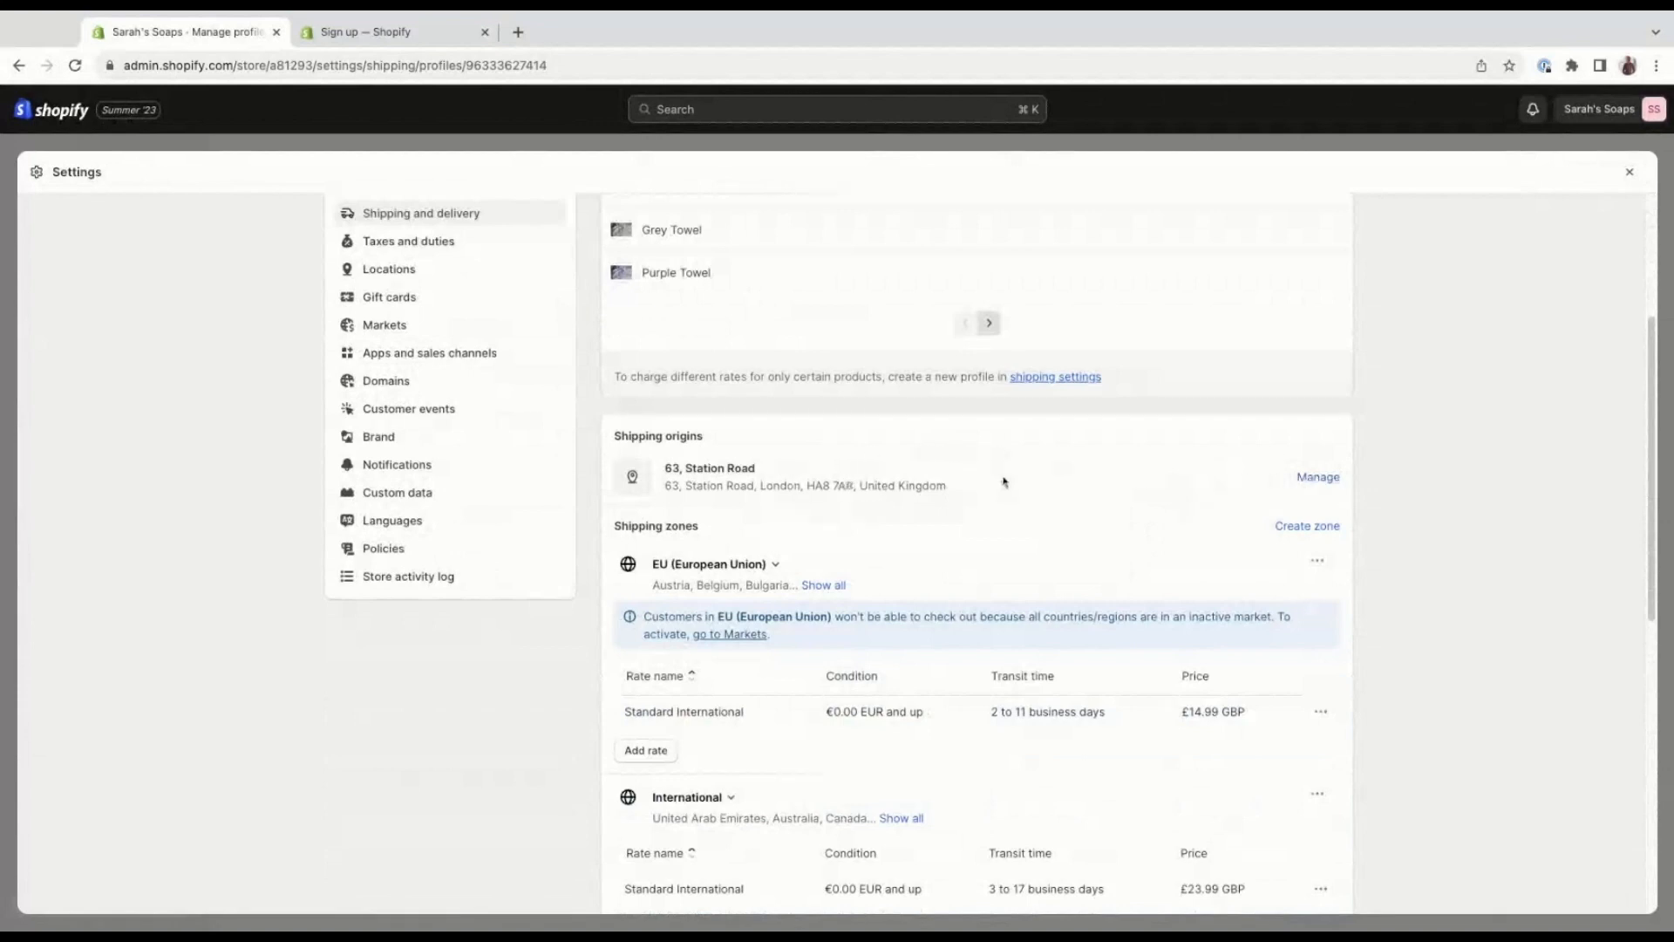
Examine the rates, transit times and prices of the European Union, International and United Kingdom shipping zones.
scroll(1008, 547, down, 1)
scroll(1008, 547, down, 1)
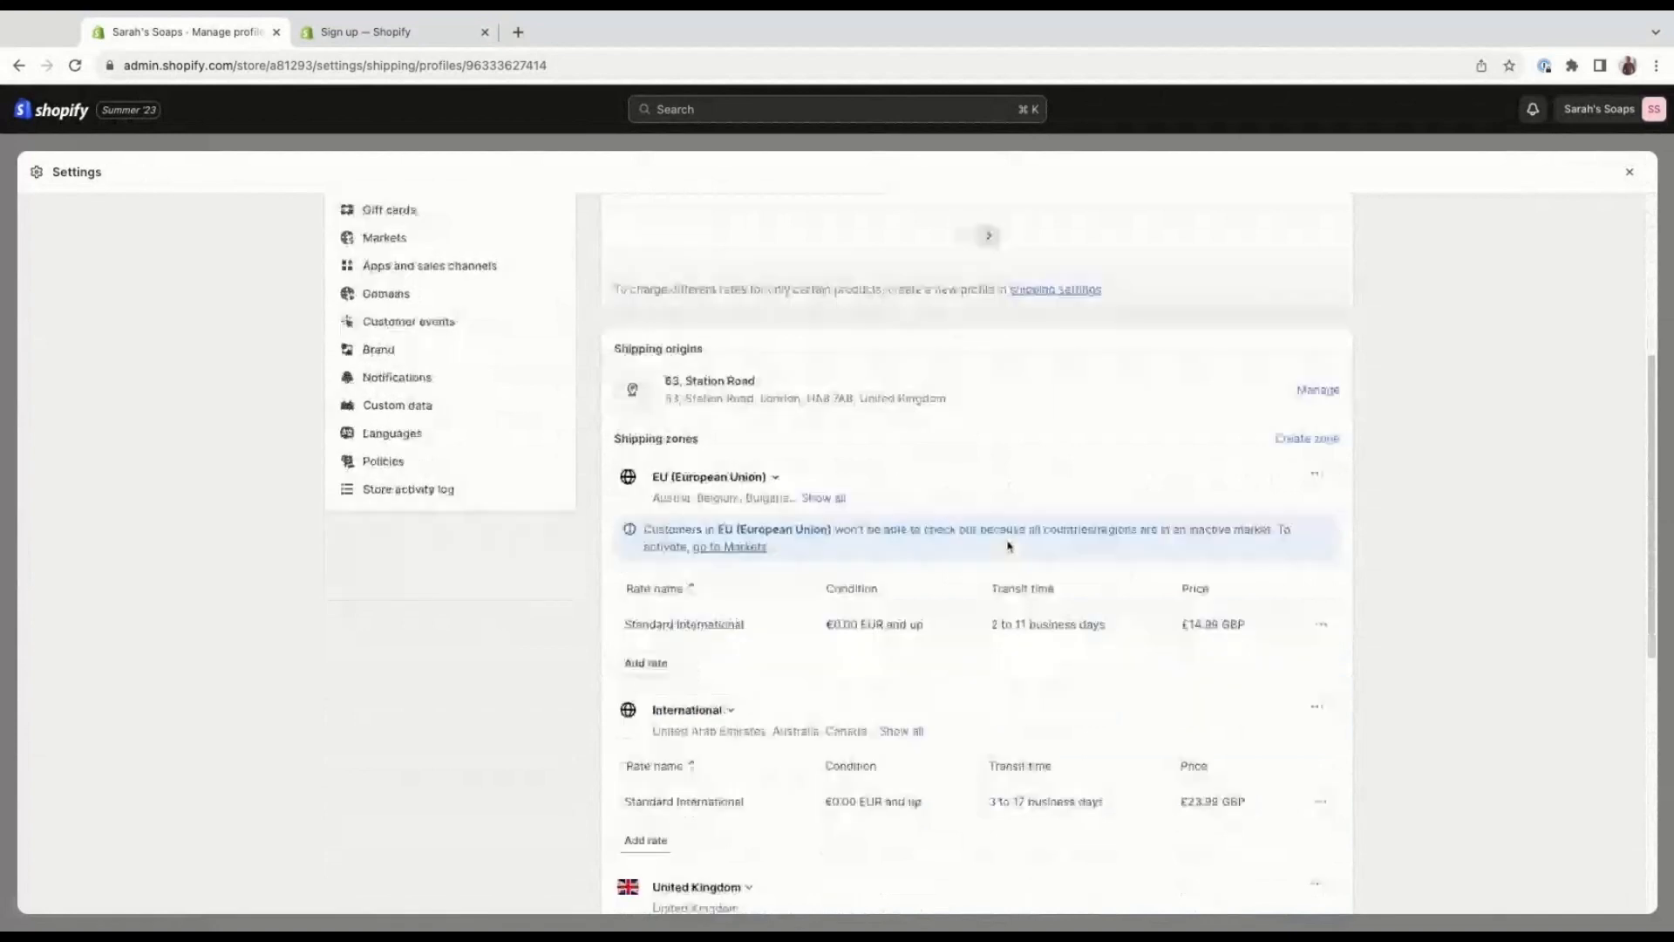
scroll(1008, 546, down, 1)
scroll(1012, 540, down, 1)
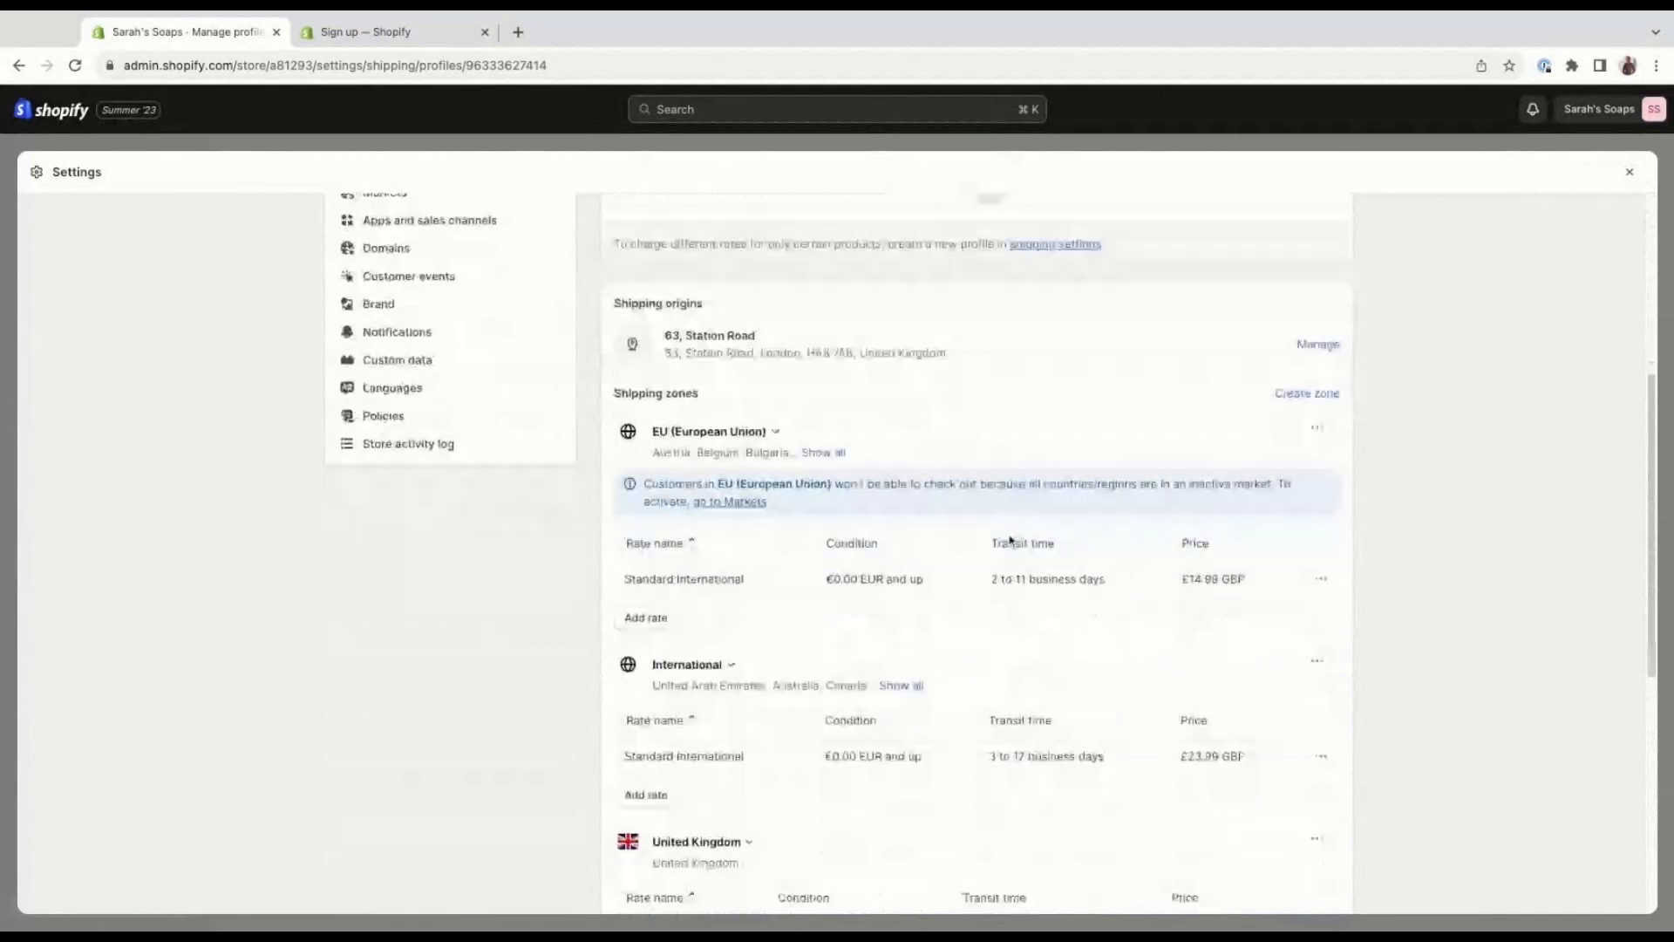
scroll(1010, 540, down, 2)
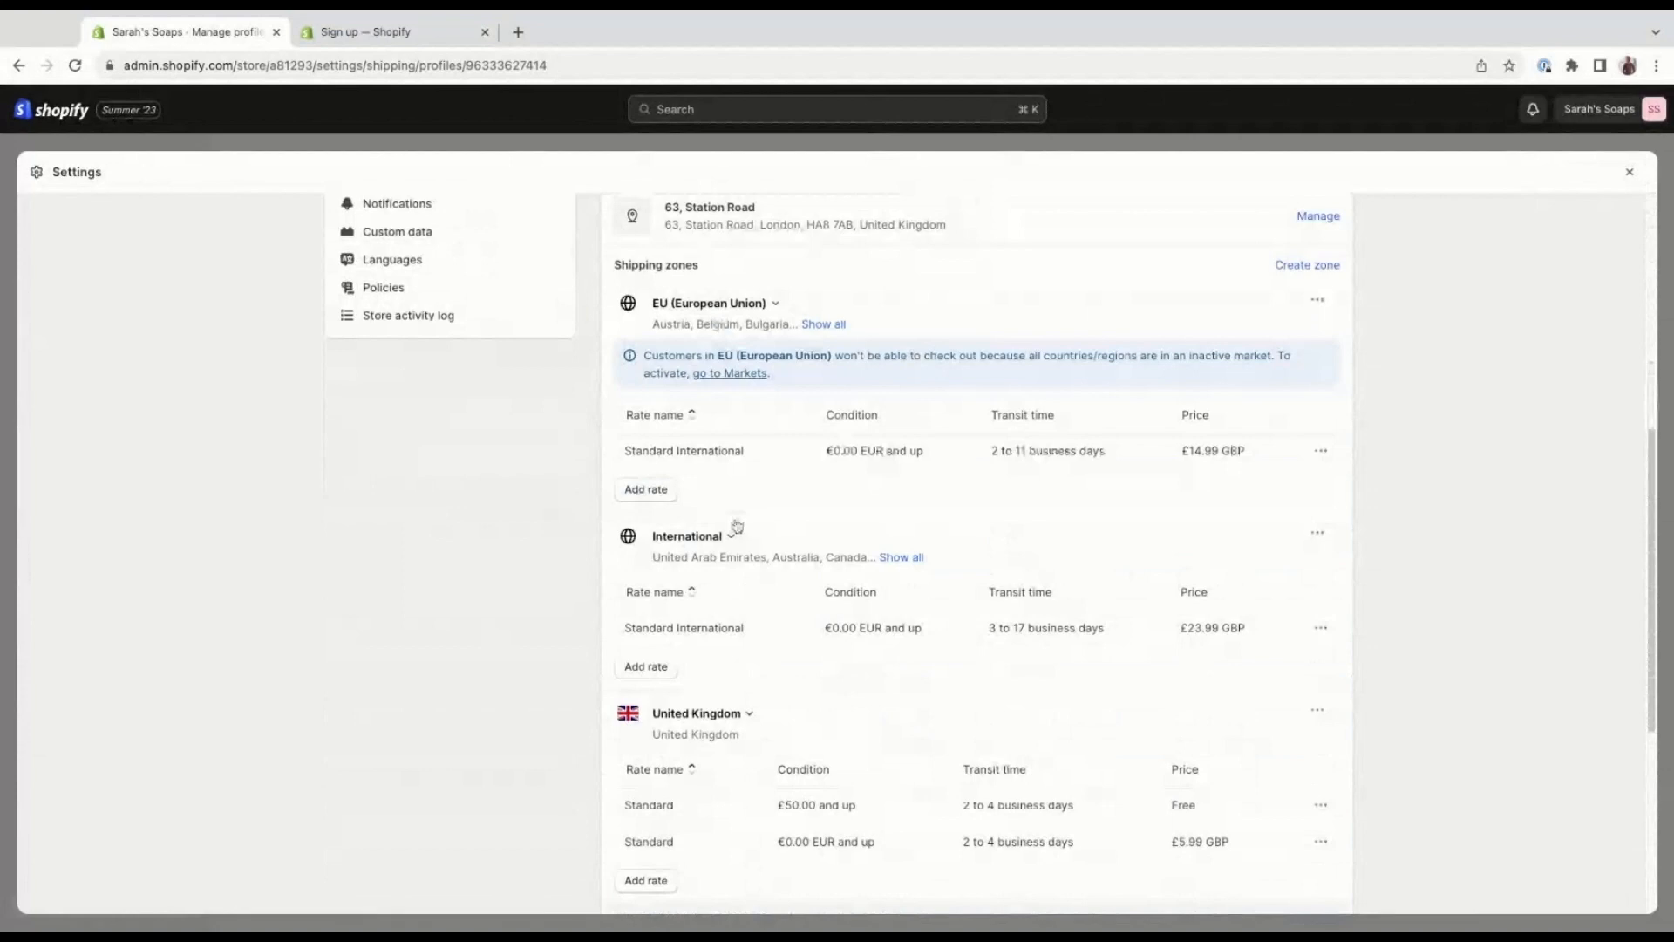
scroll(758, 541, down, 1)
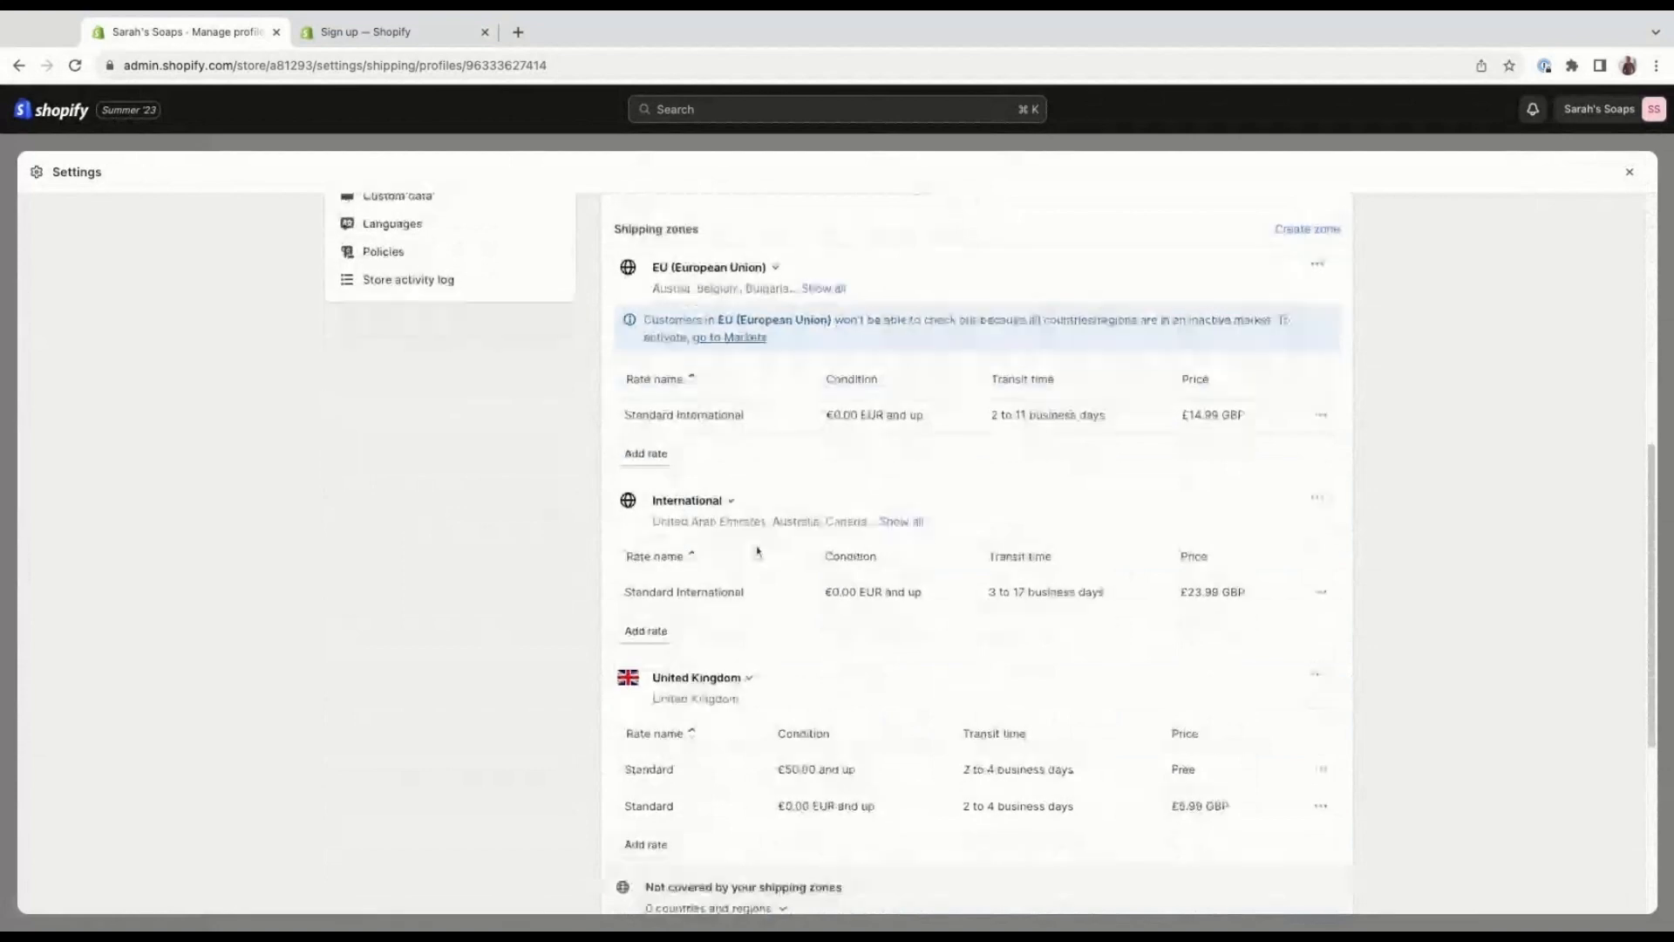
scroll(758, 551, down, 1)
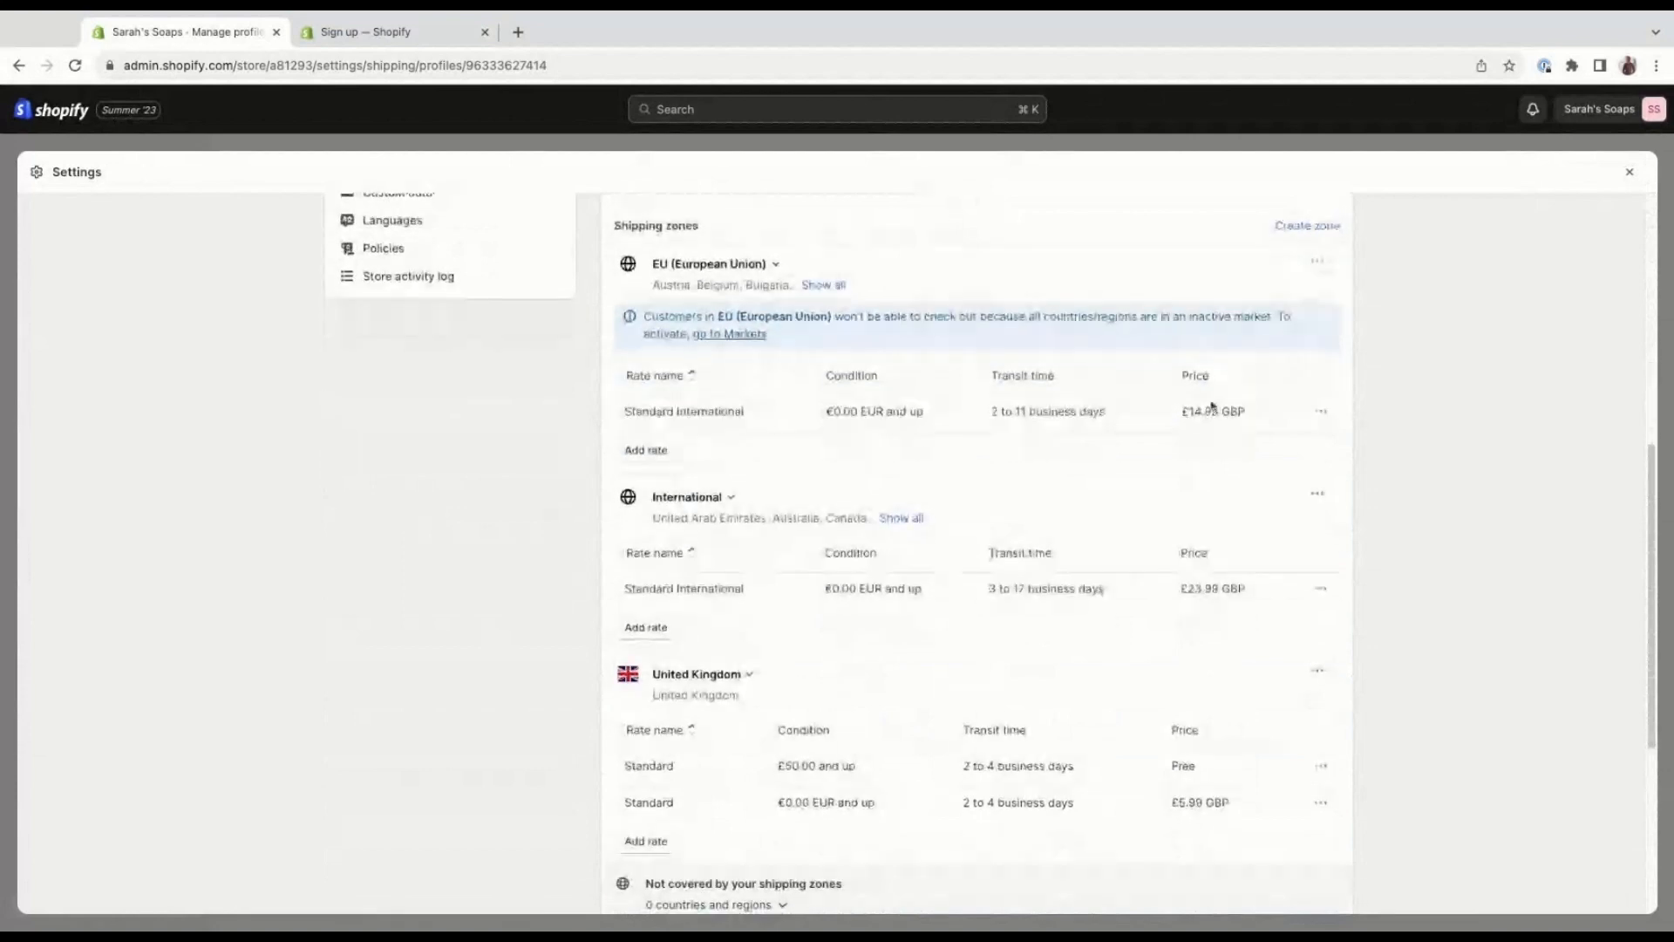
View the country and region choices for creating a new shipping zone, then close the dialog without adding one.
scroll(1199, 399, up, 1)
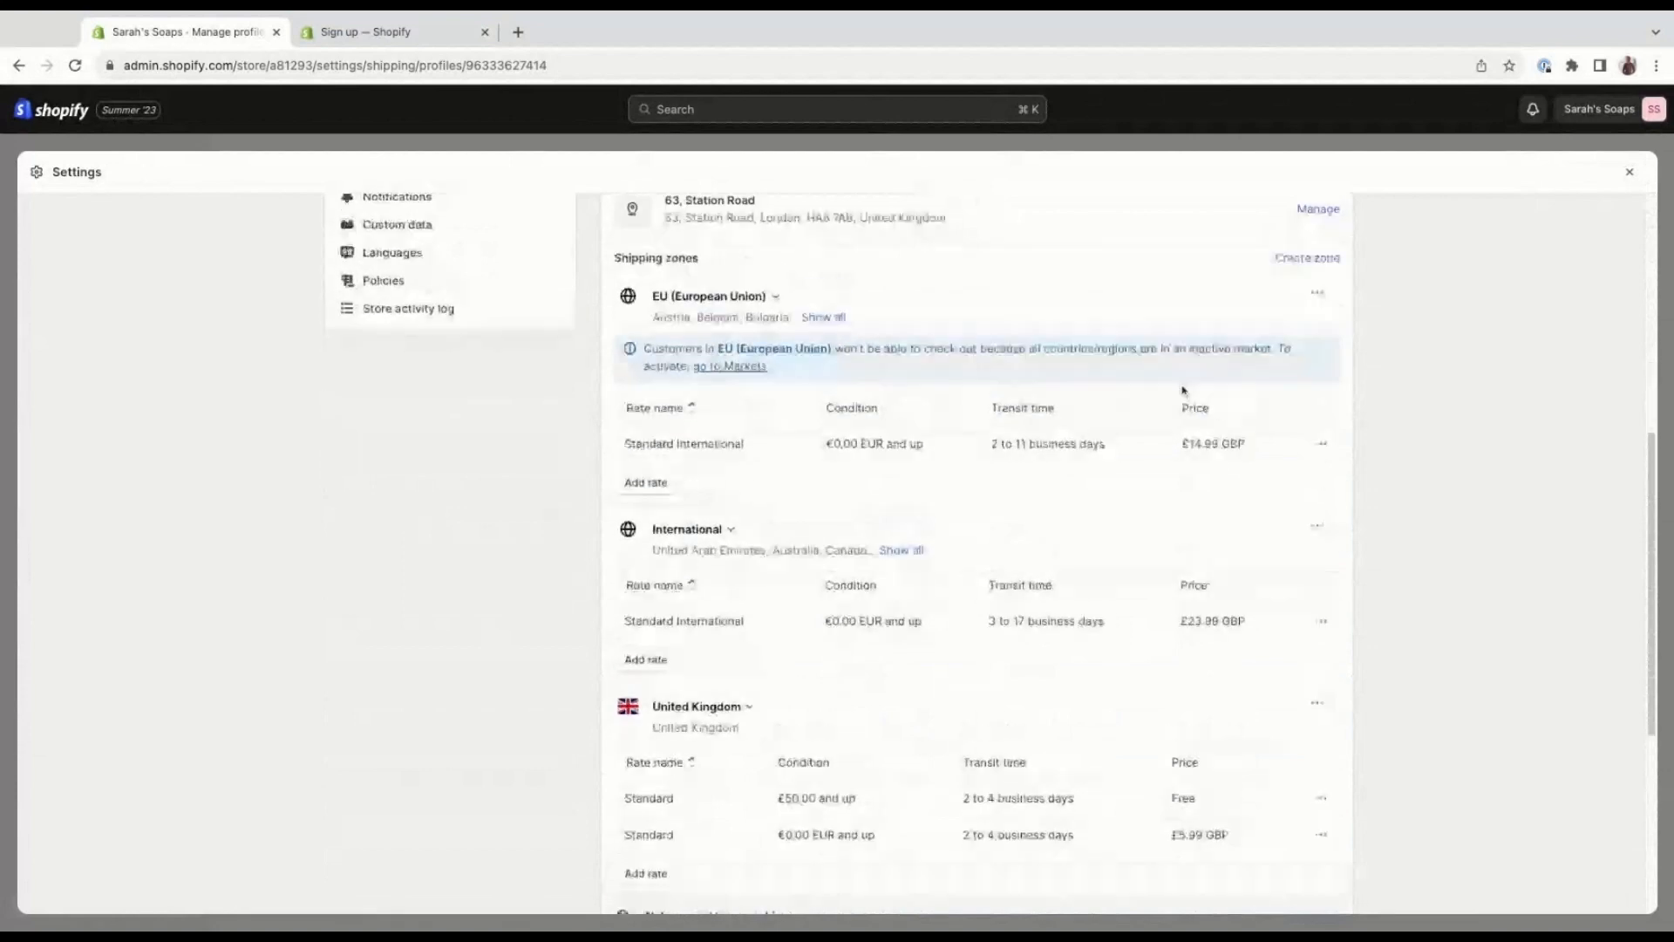
click(1290, 261)
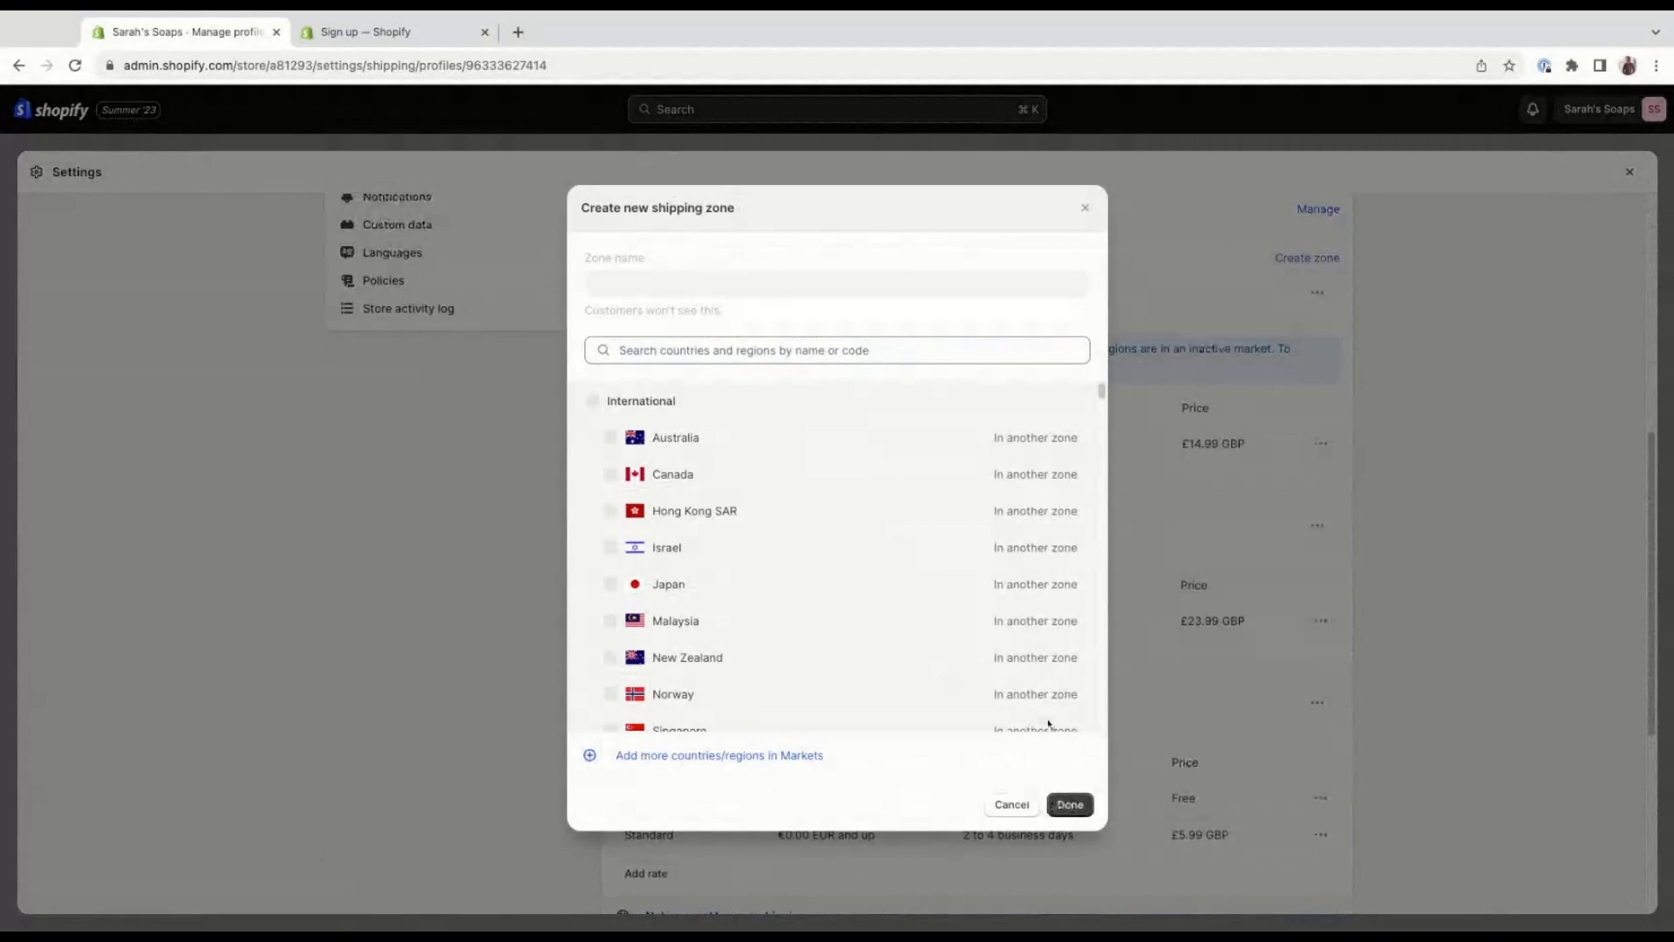
click(1085, 207)
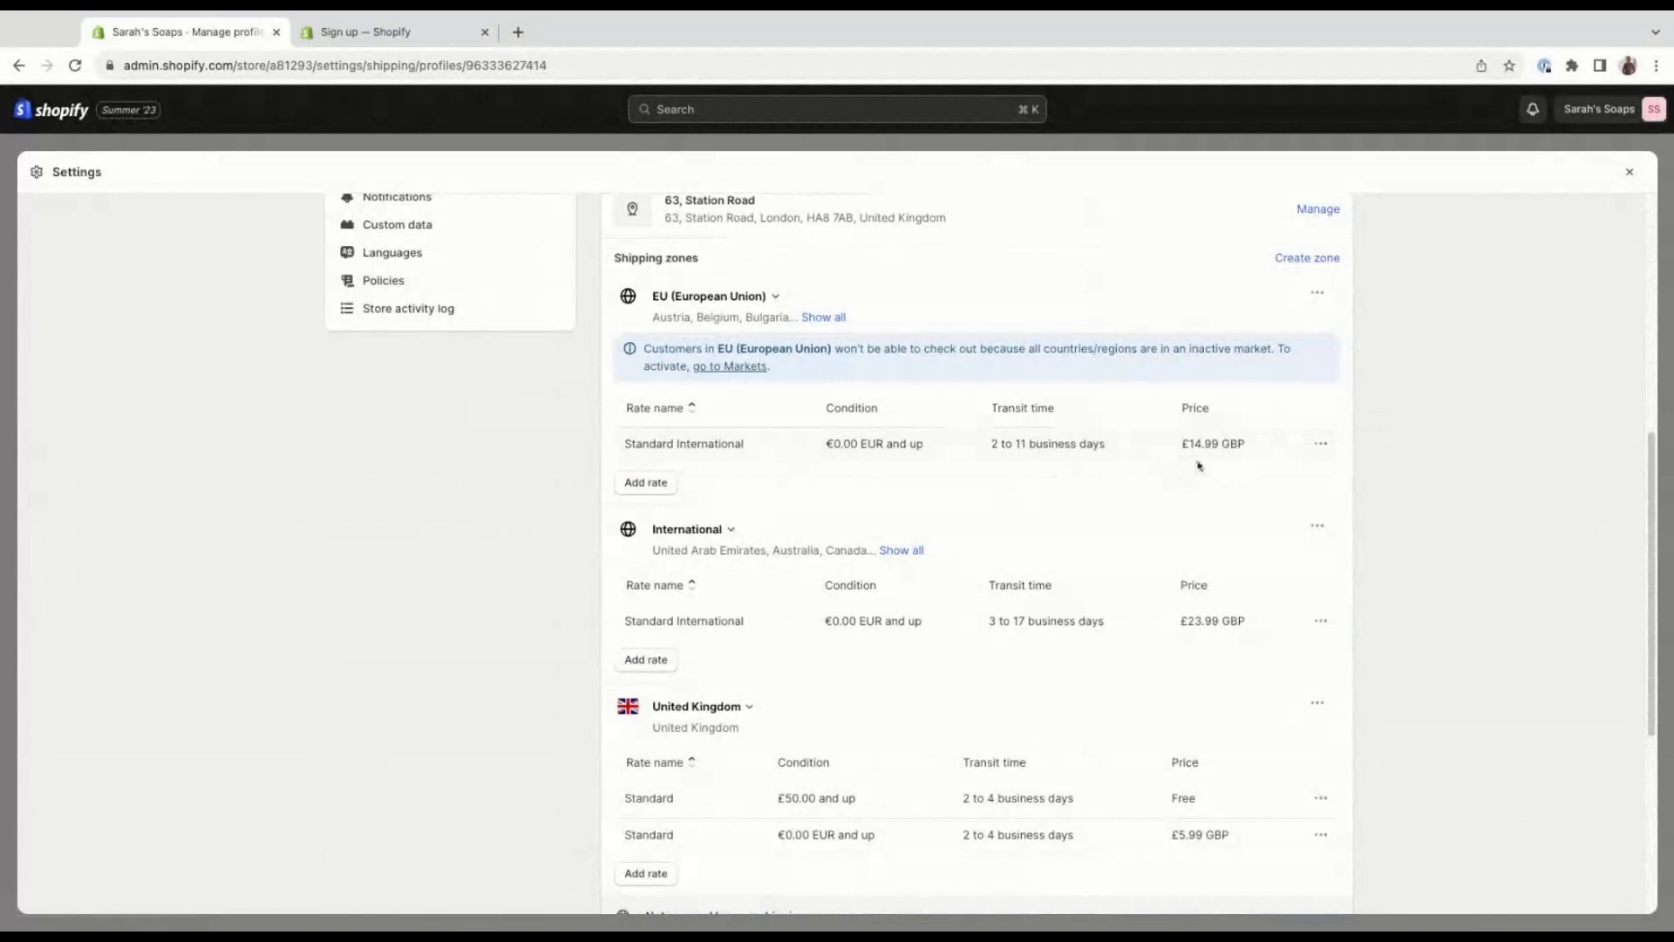
Inspect the transit time, price and conditions of the European Union zone's Standard International rate, then close it without changes.
click(1322, 445)
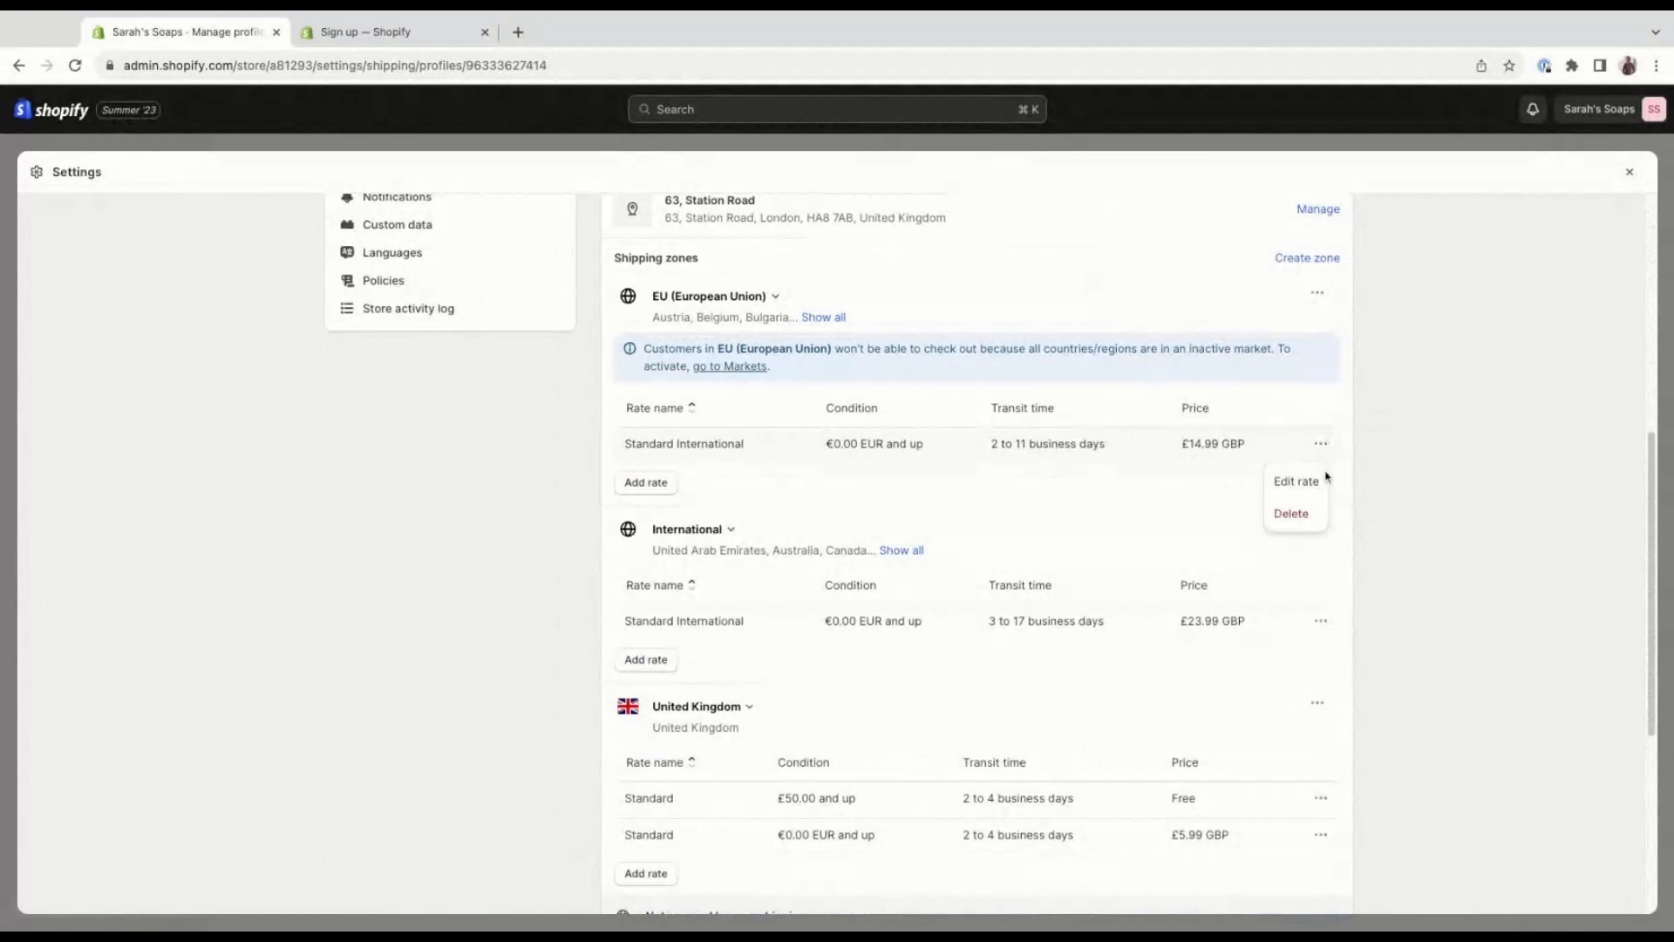
click(1298, 481)
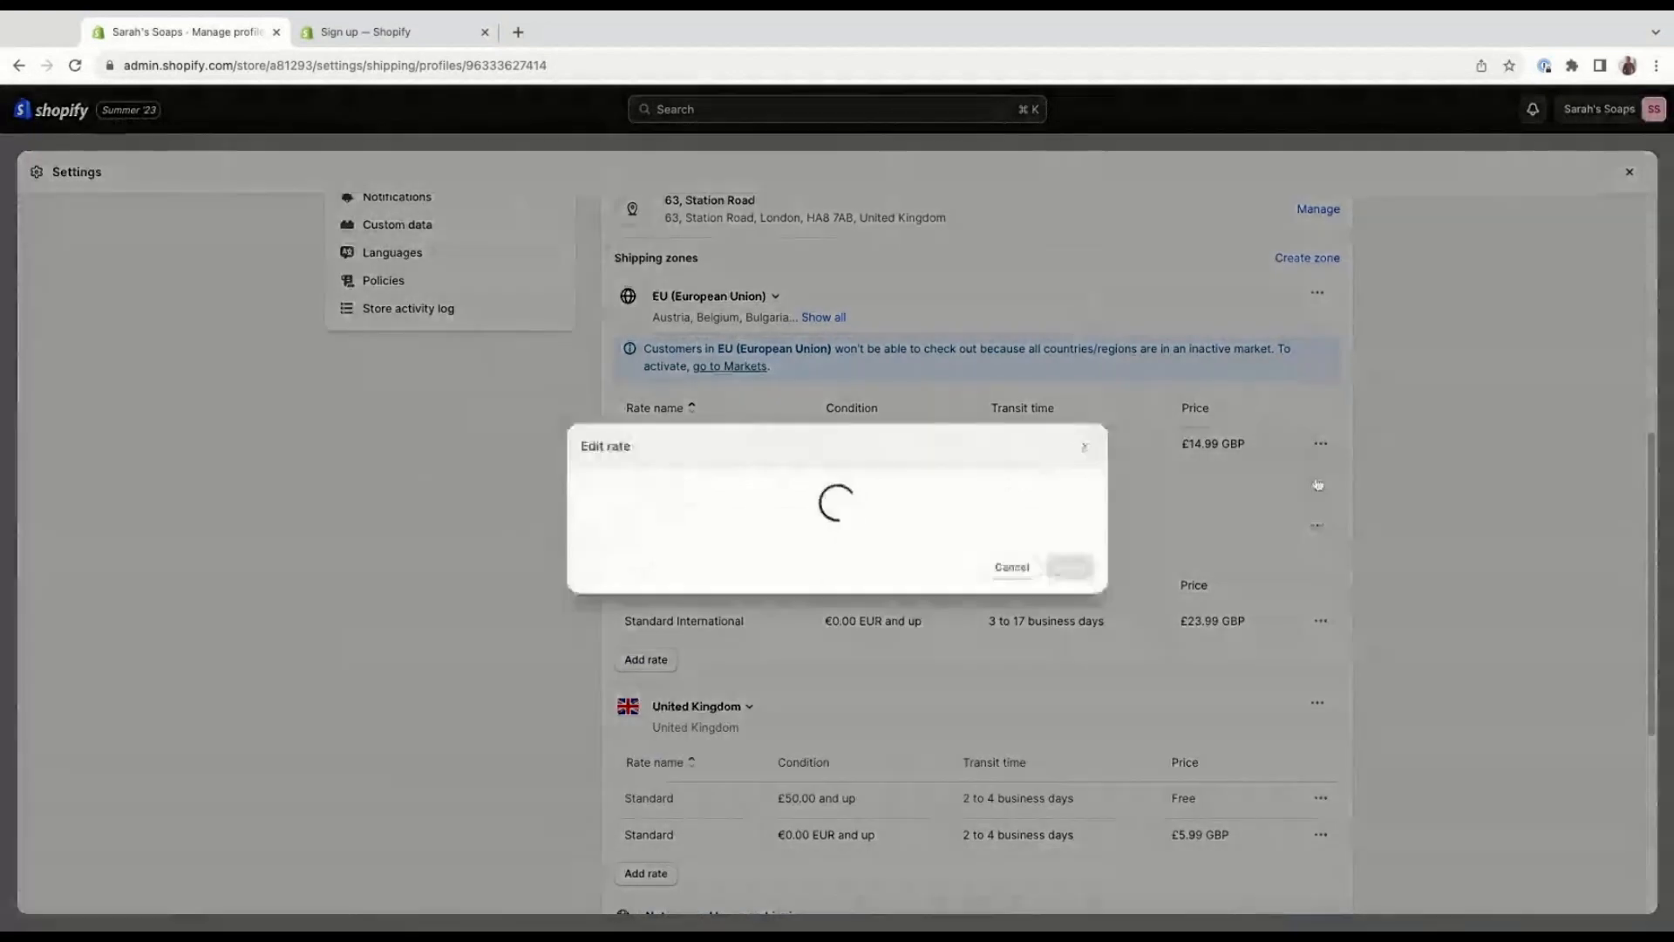
click(983, 416)
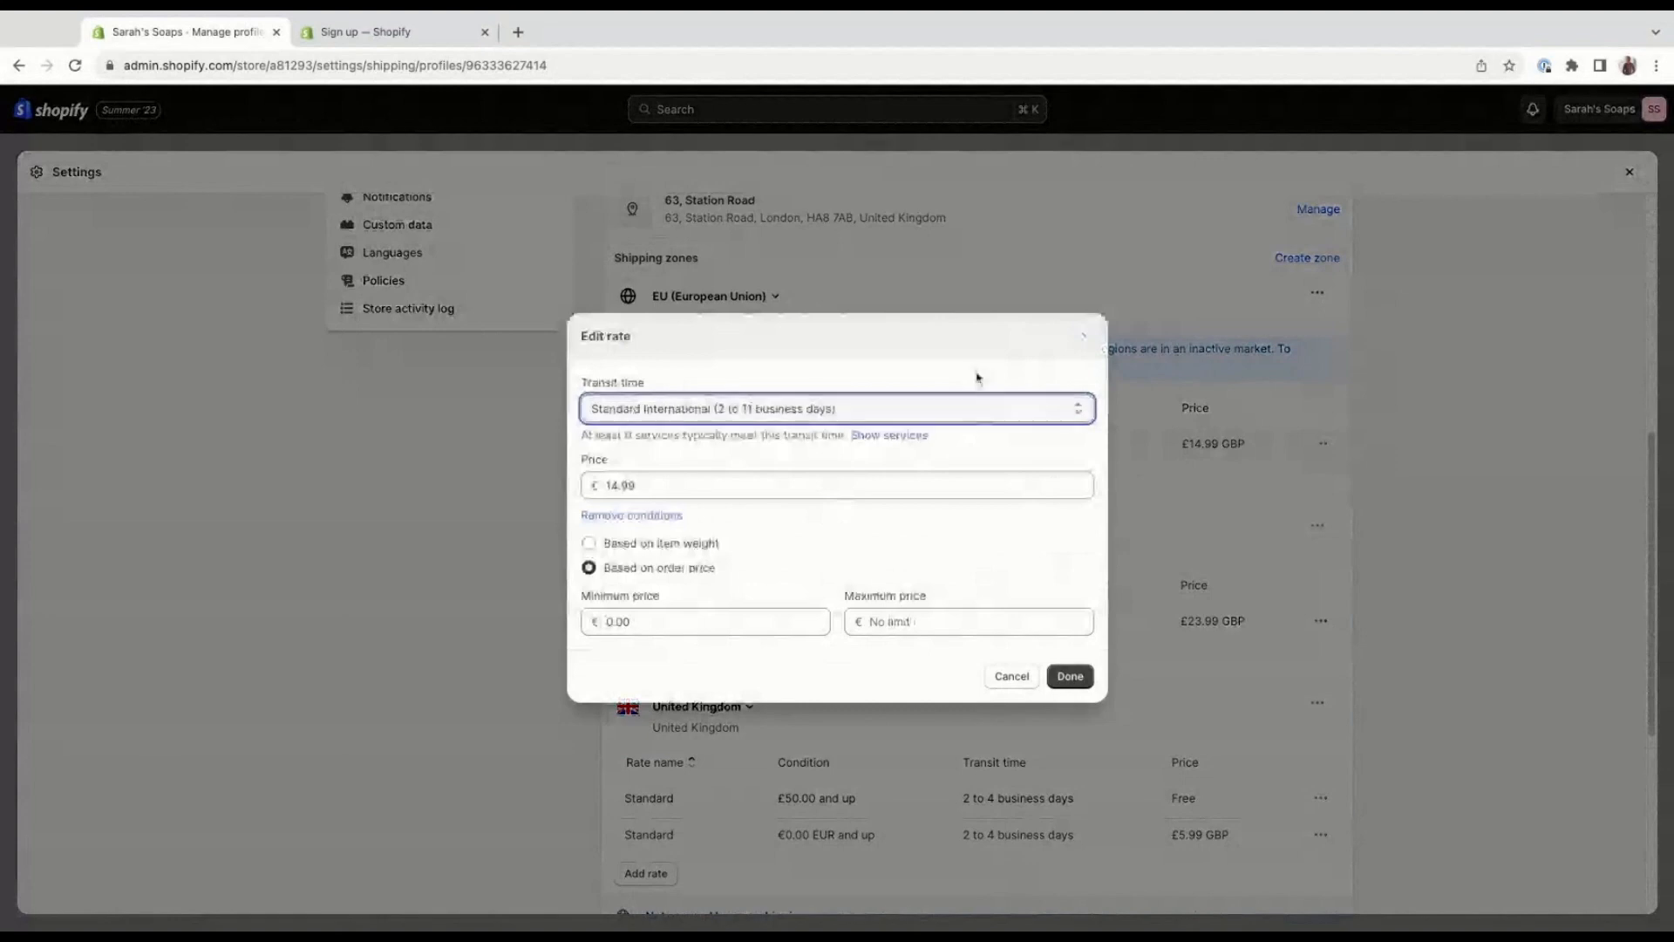
click(720, 484)
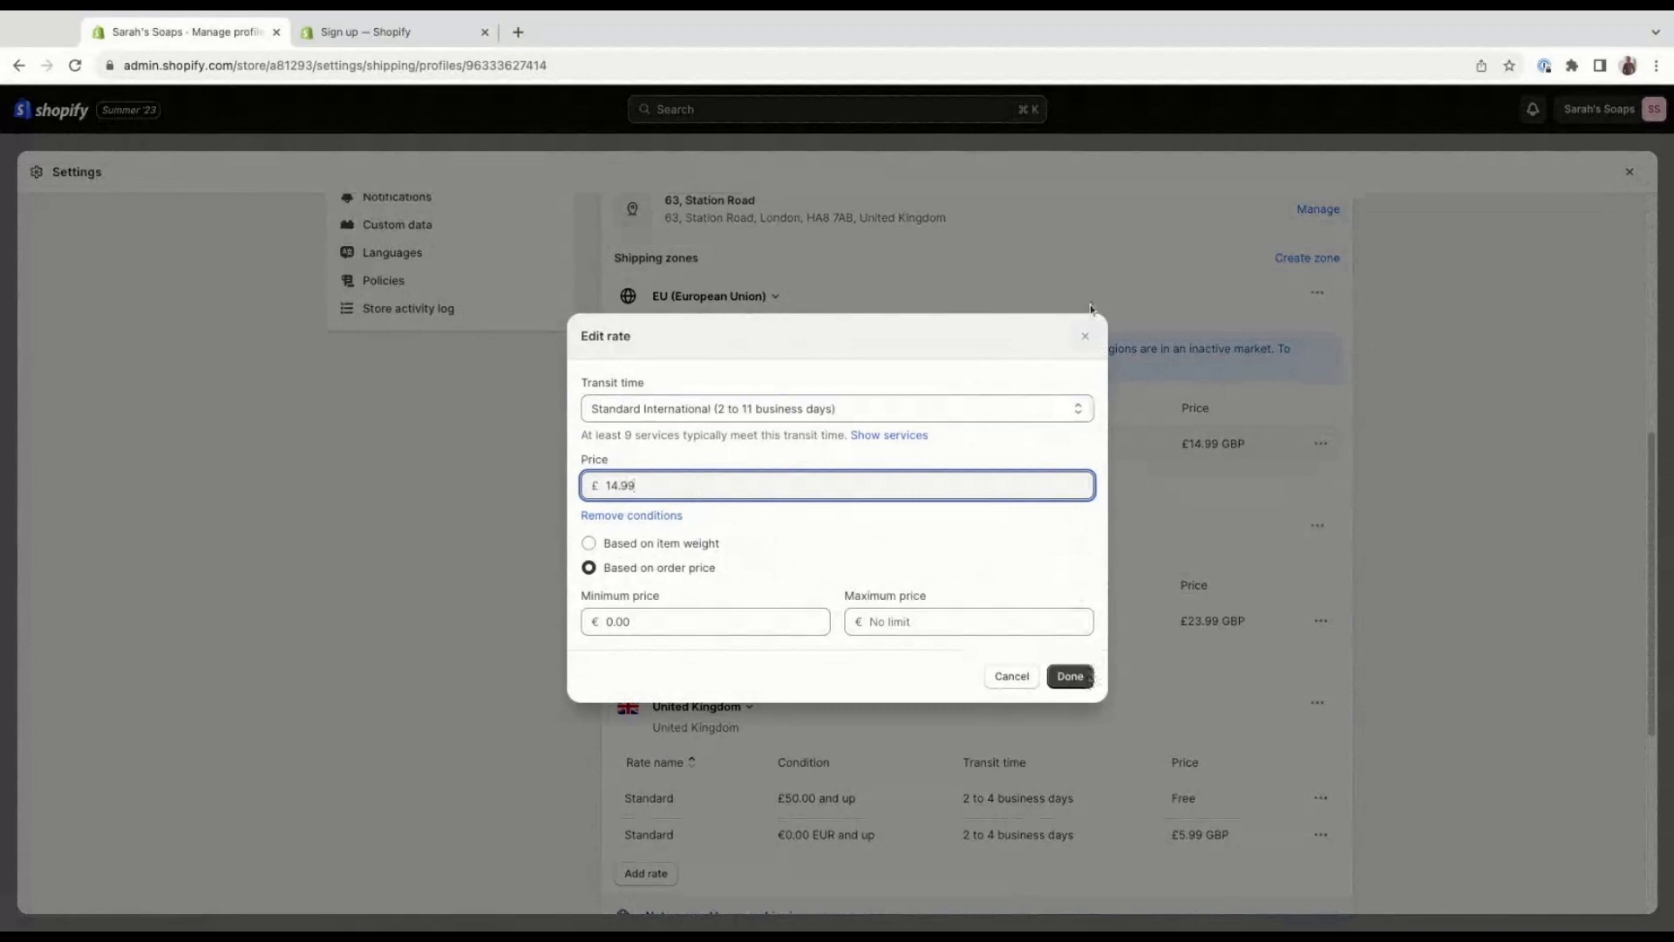
click(1085, 336)
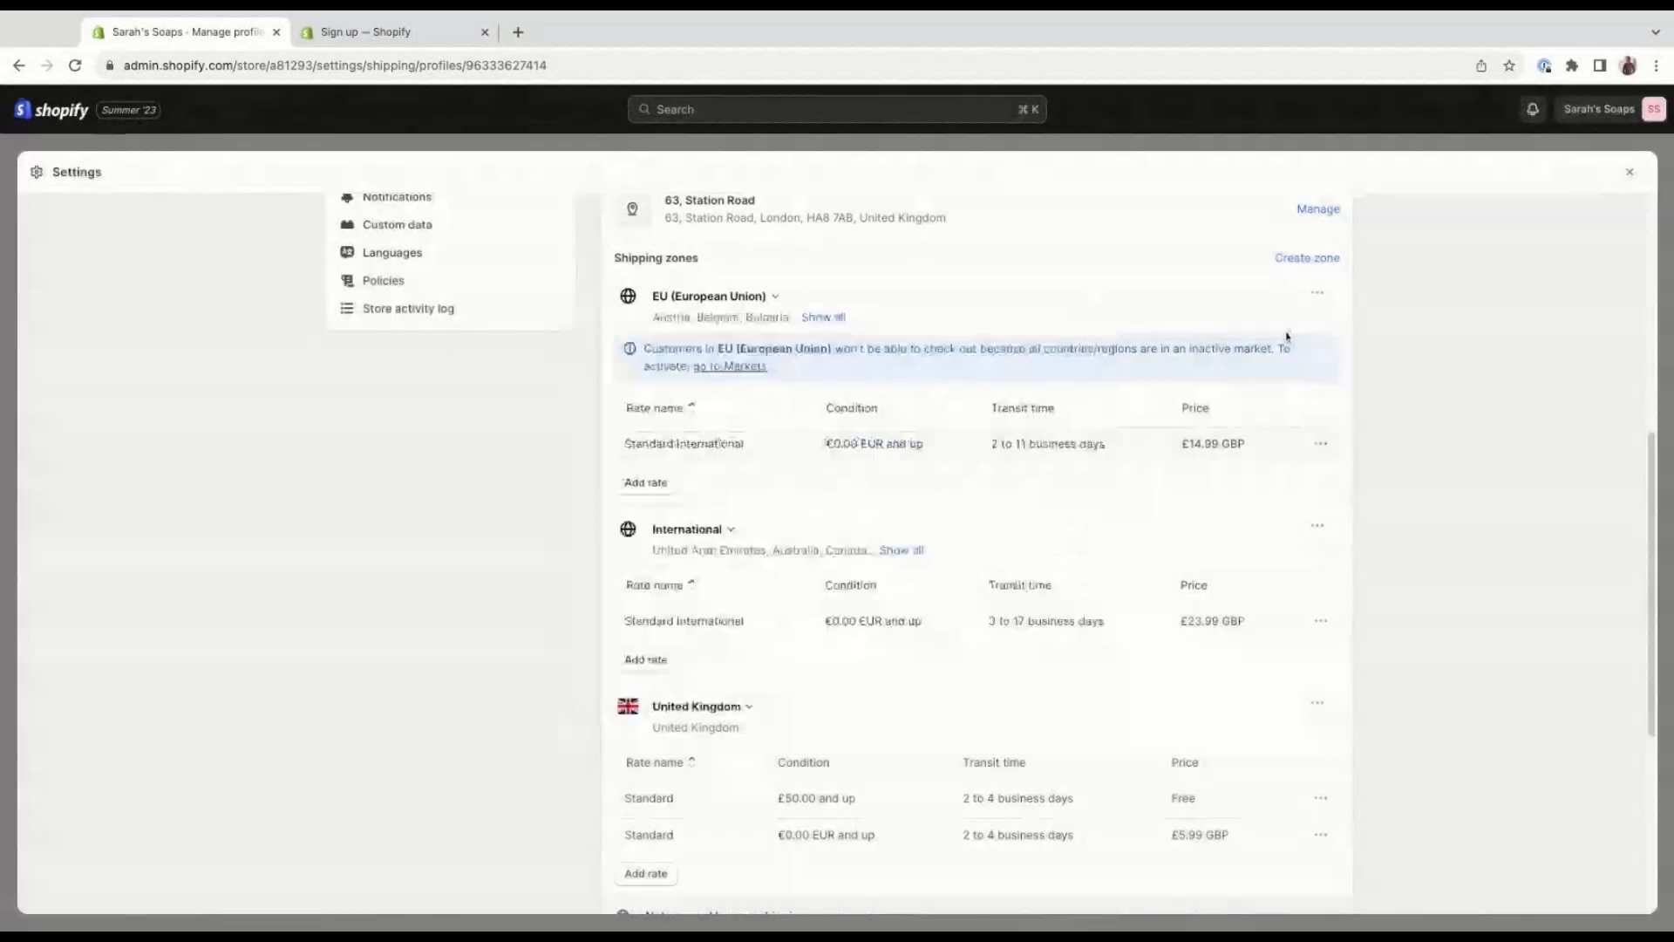
View the European Union zone's name and country choices, cancel without changes, and look over the remaining zones and uncovered regions.
click(1317, 294)
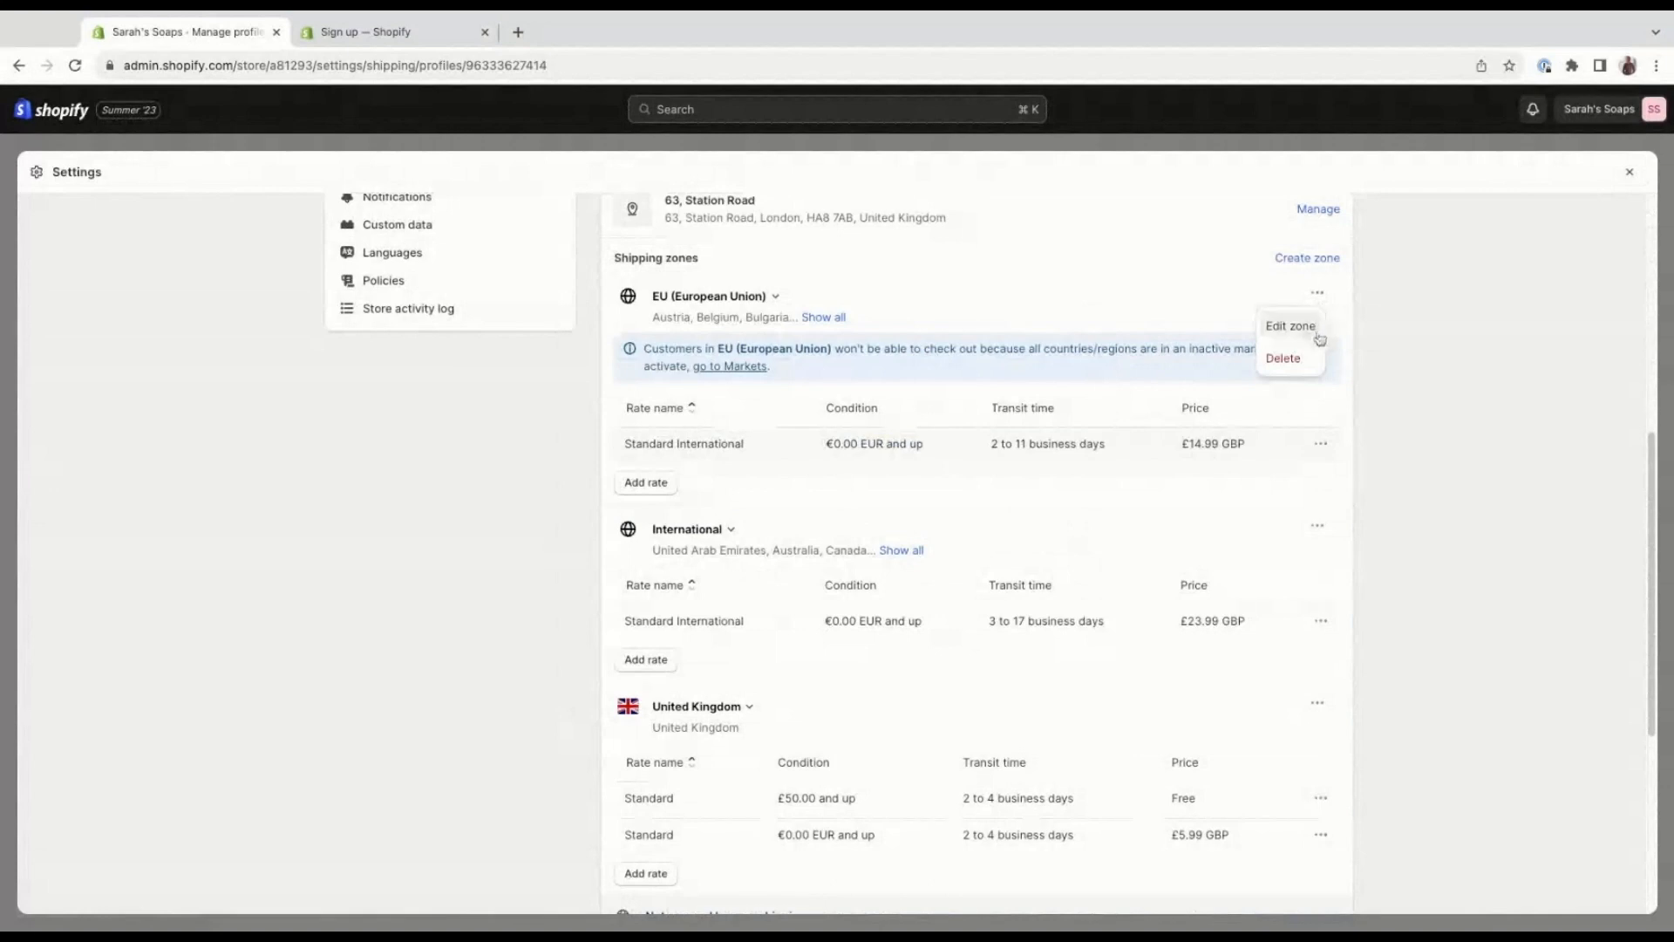
click(1292, 326)
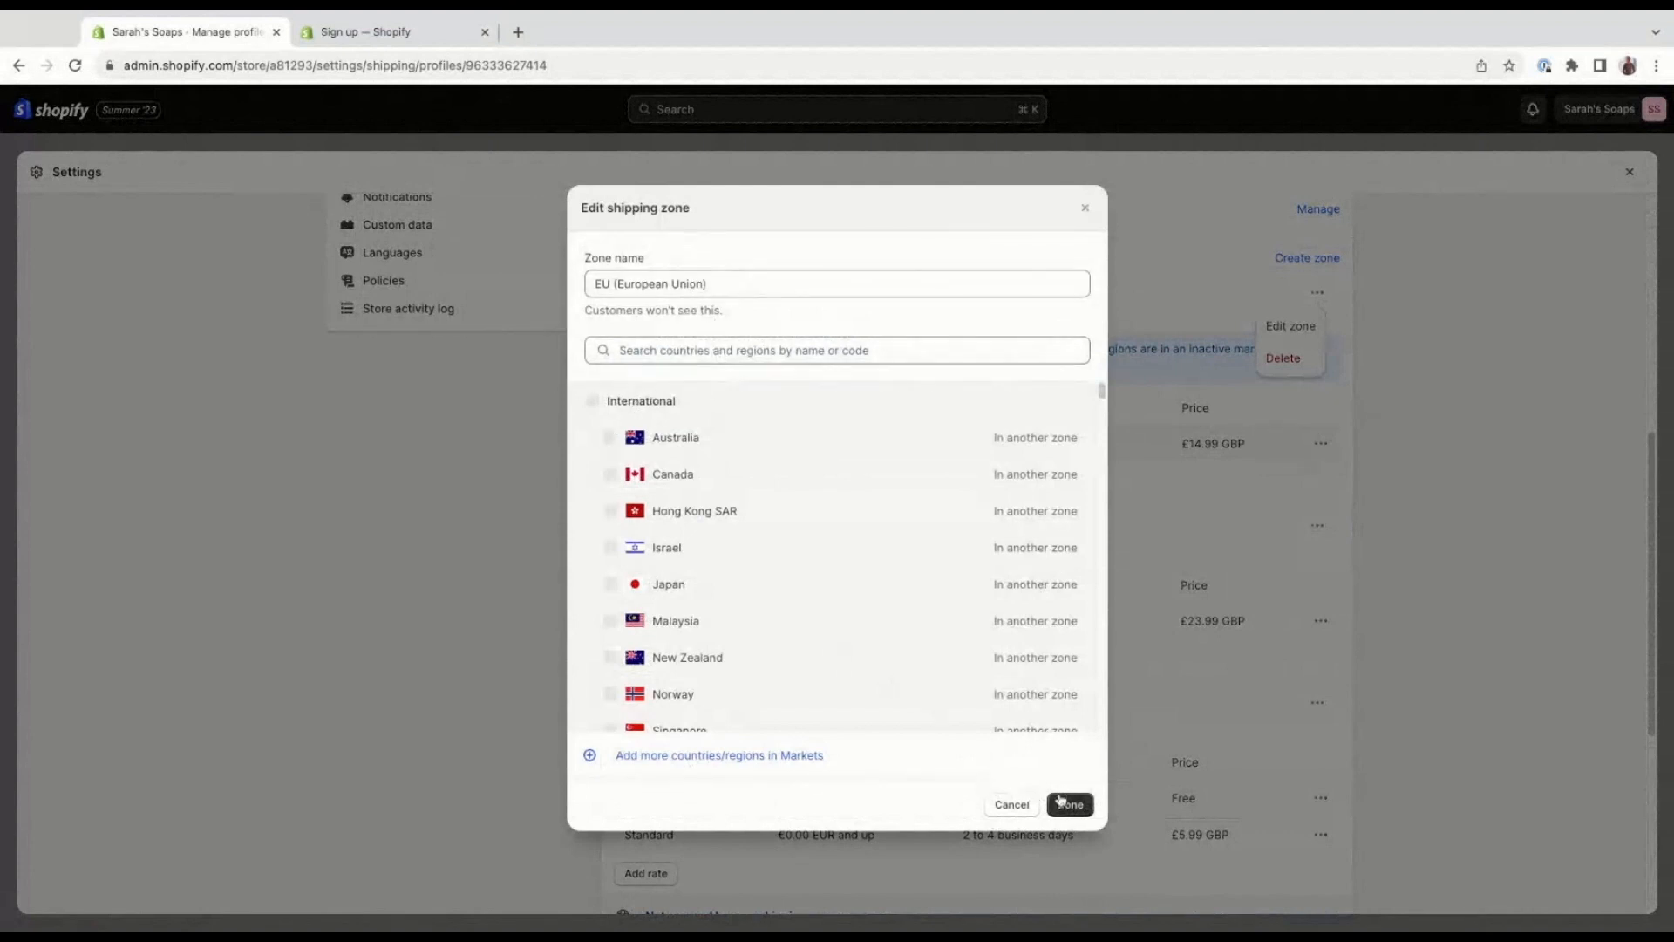
click(1013, 804)
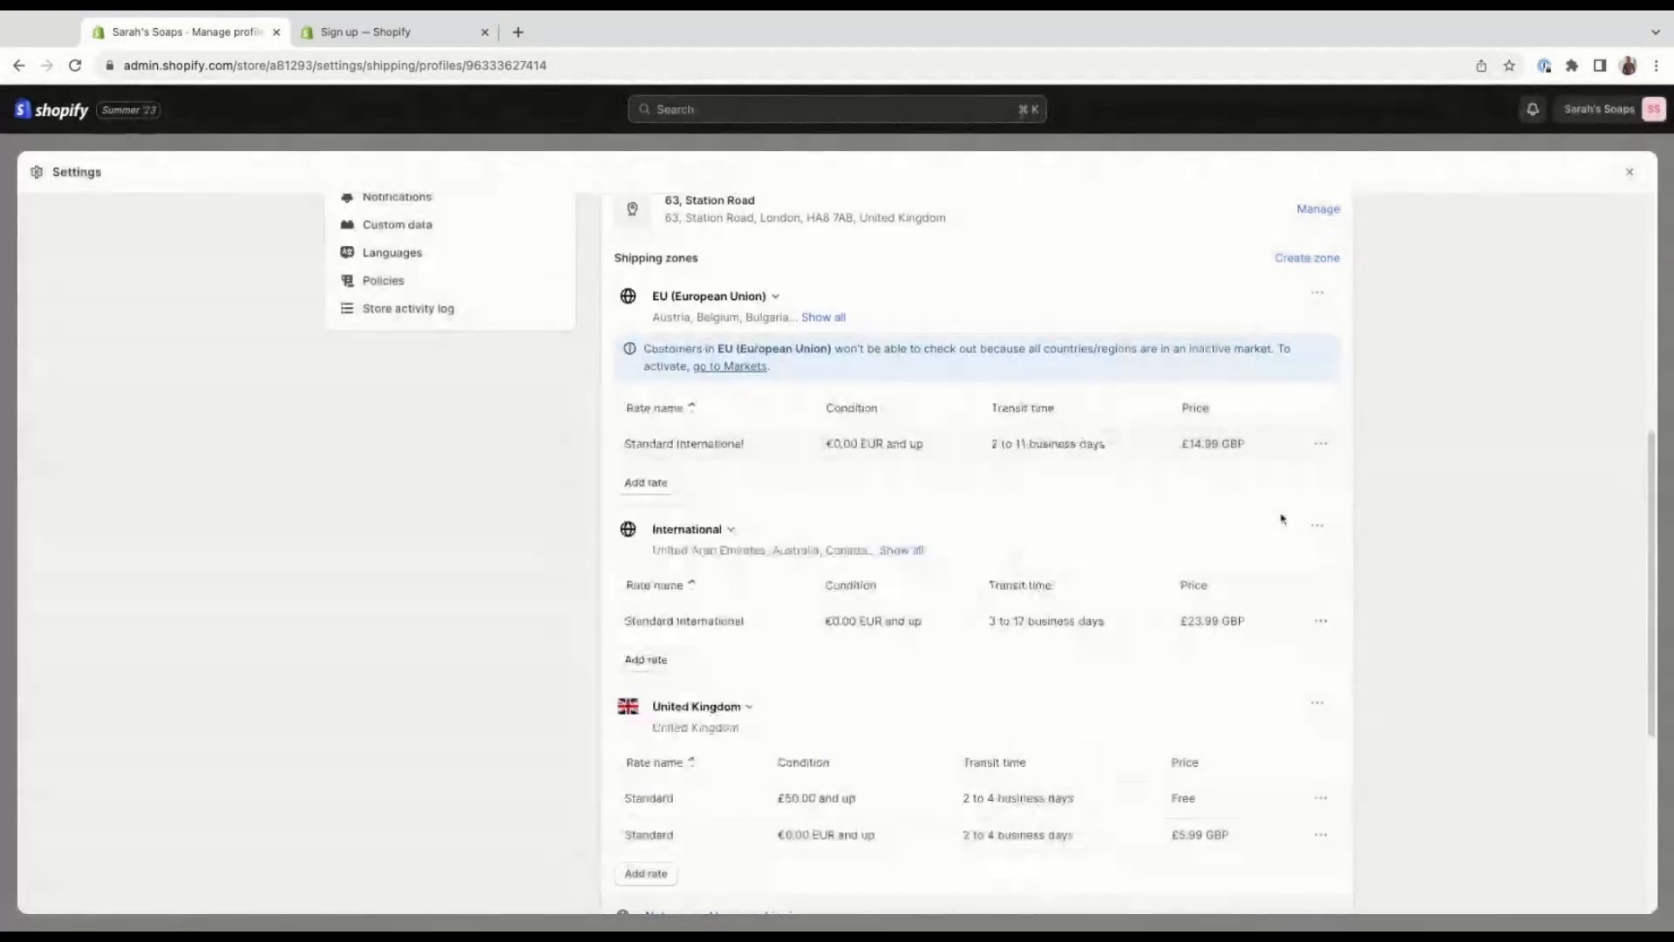
scroll(1277, 519, down, 1)
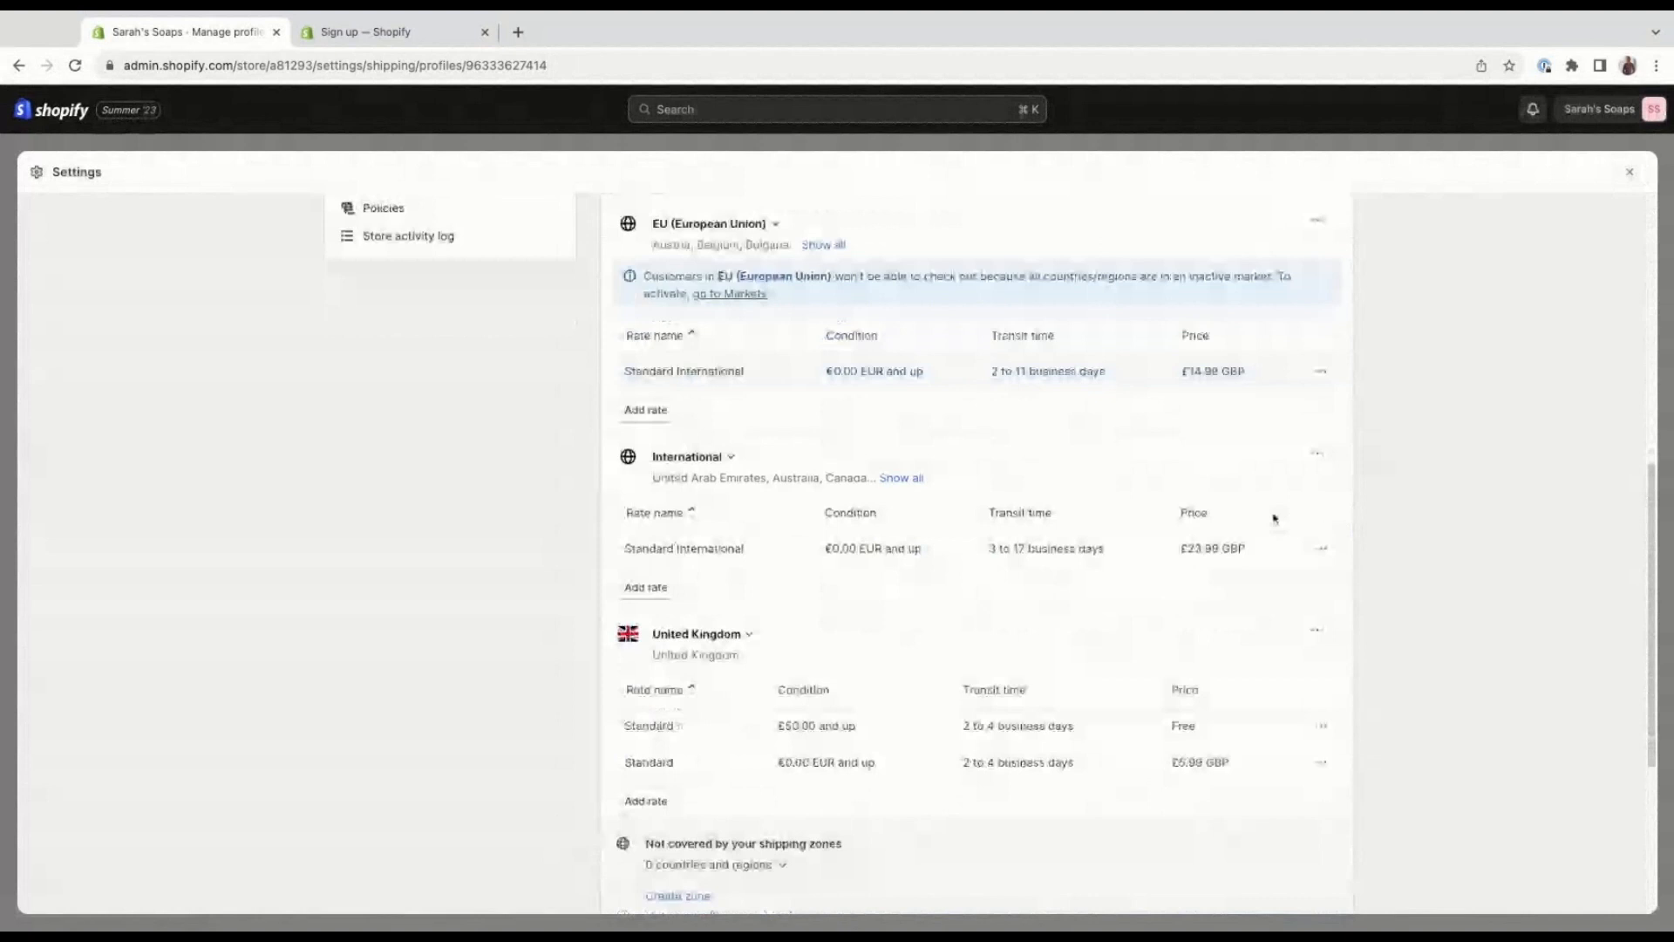
scroll(1274, 519, down, 1)
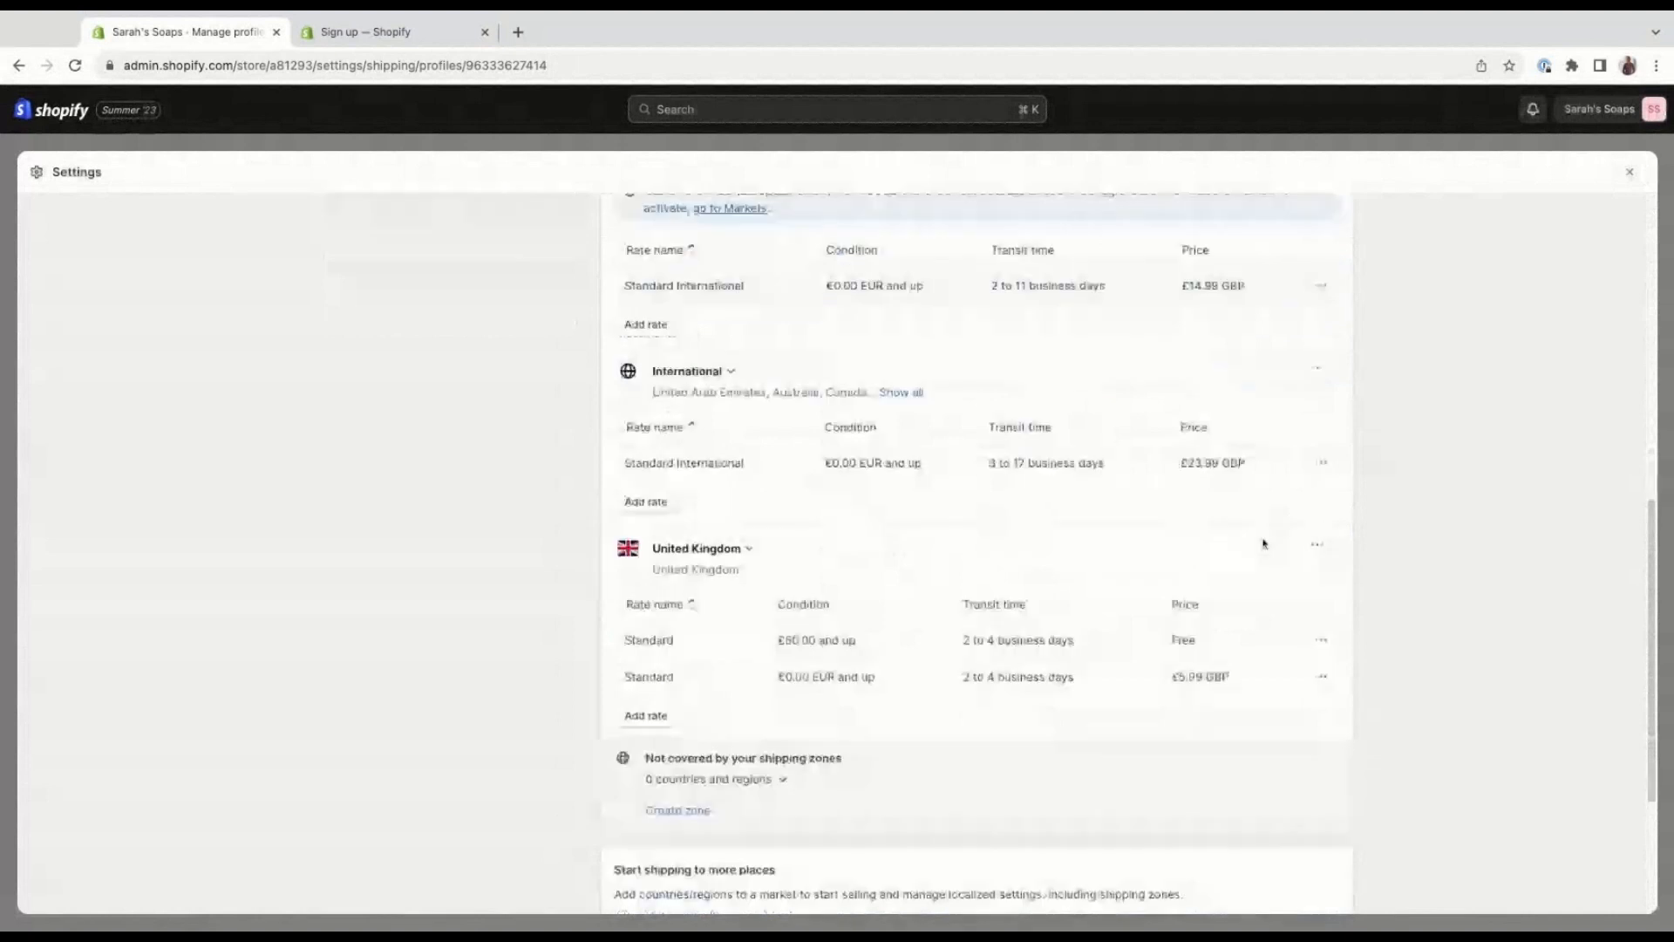
scroll(1217, 694, down, 2)
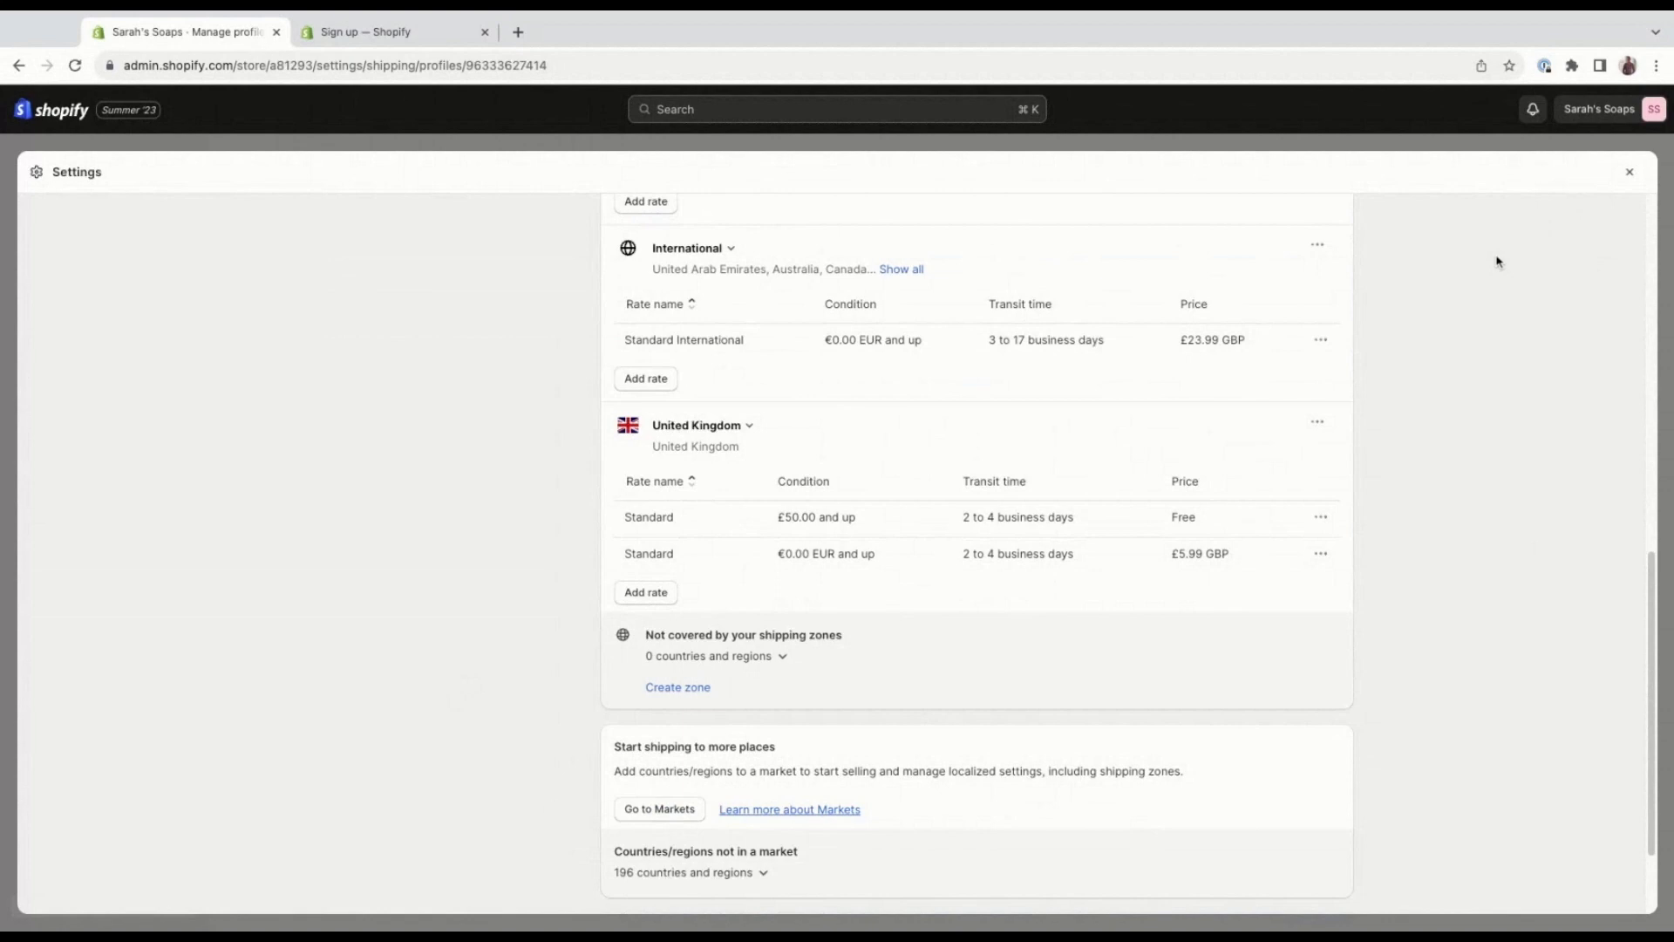
Open the Taxes and duties settings and review the countries and regions listed for sales tax collection.
scroll(1509, 284, up, 3)
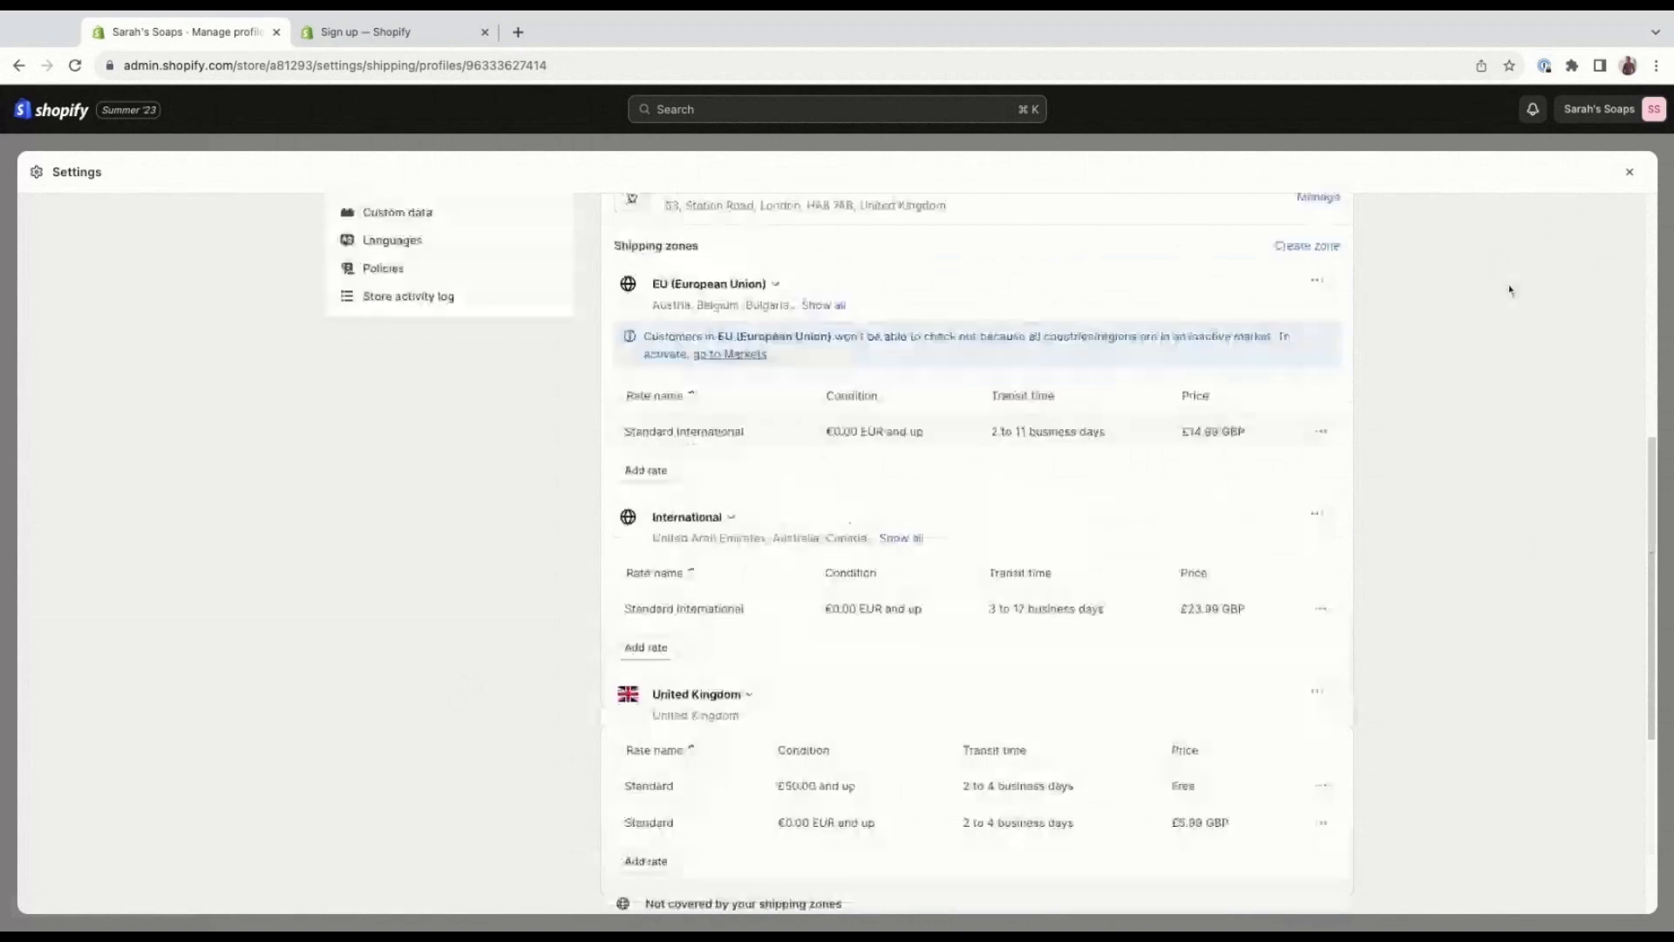
scroll(1510, 289, up, 4)
scroll(1510, 289, up, 2)
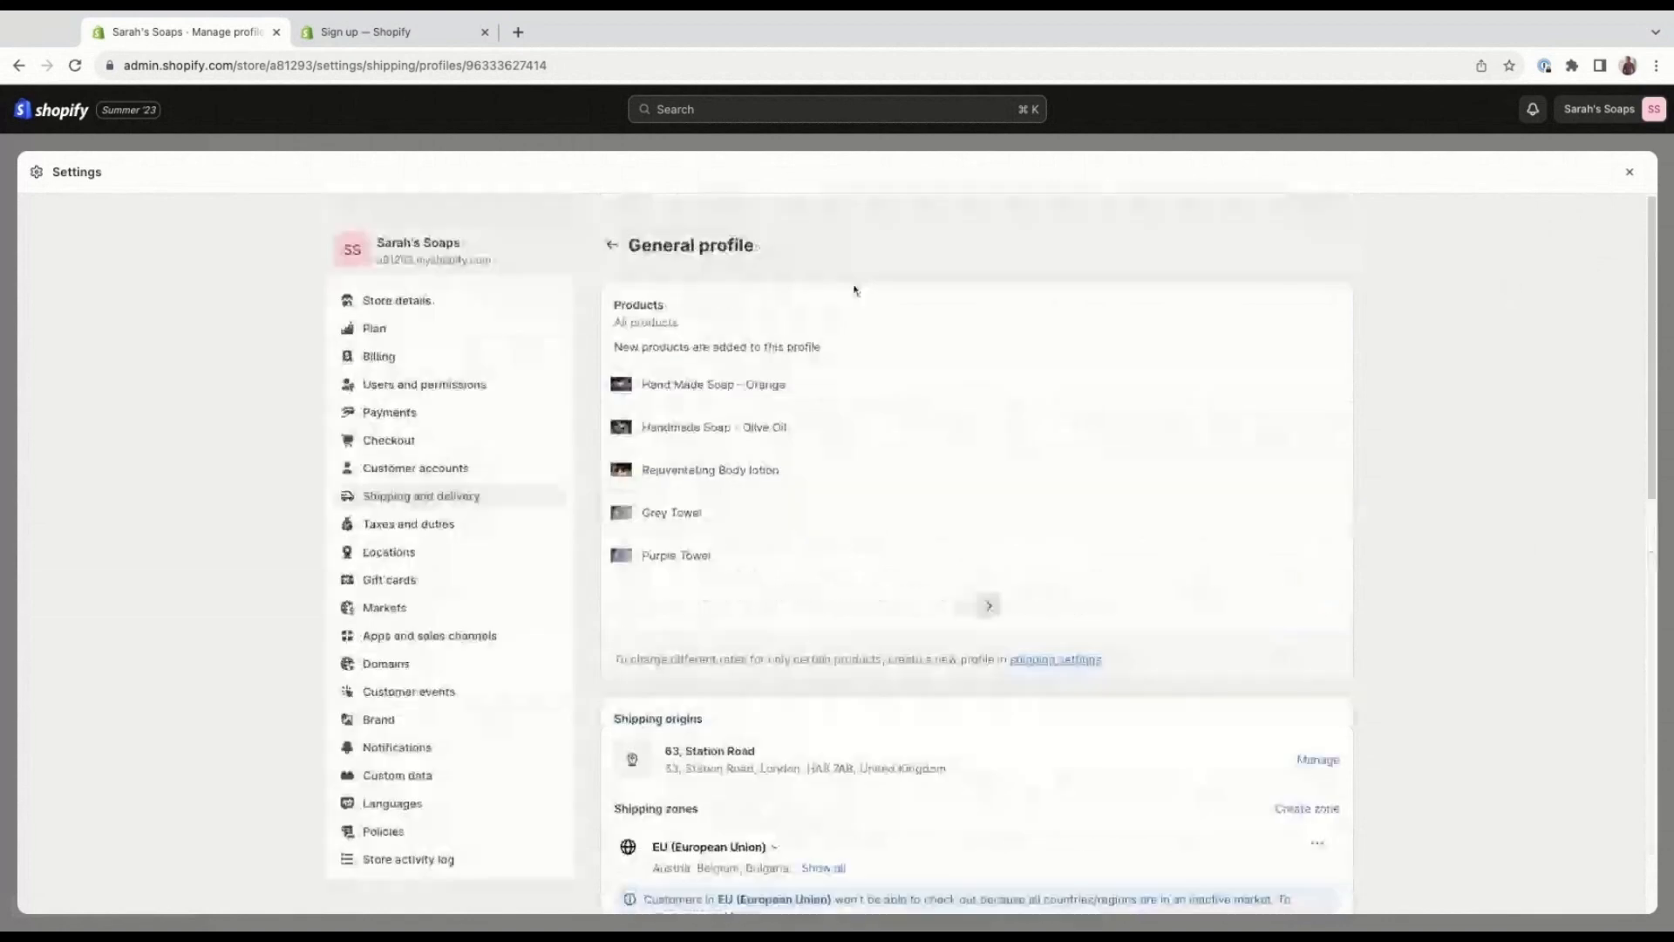
click(518, 525)
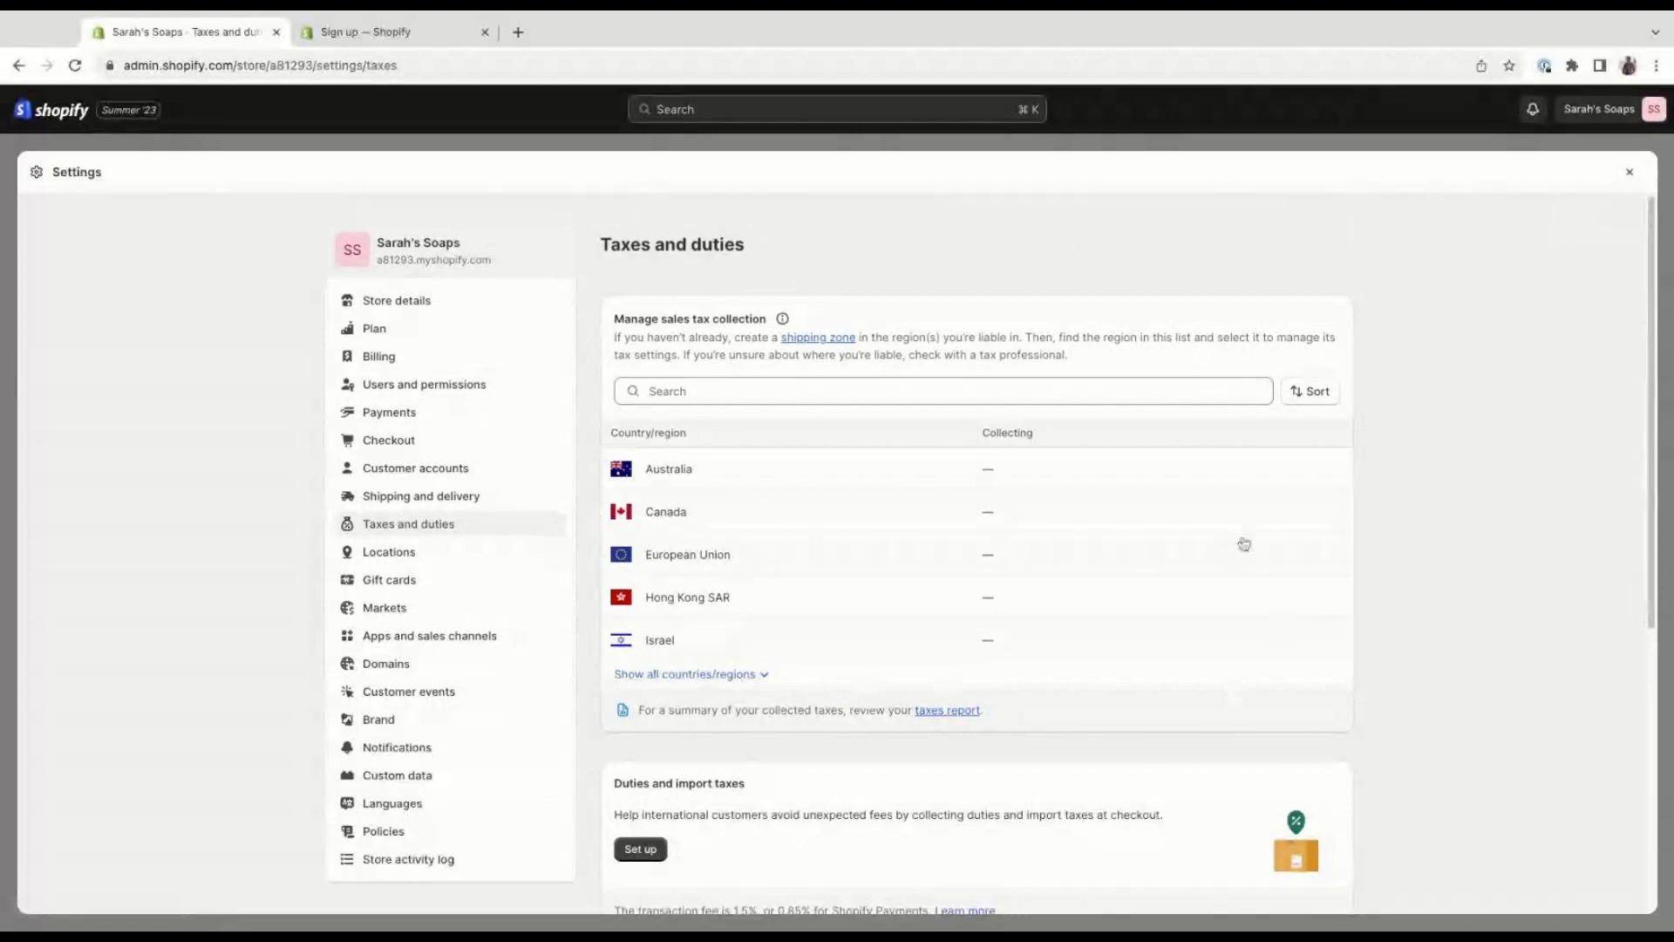
scroll(1123, 549, down, 1)
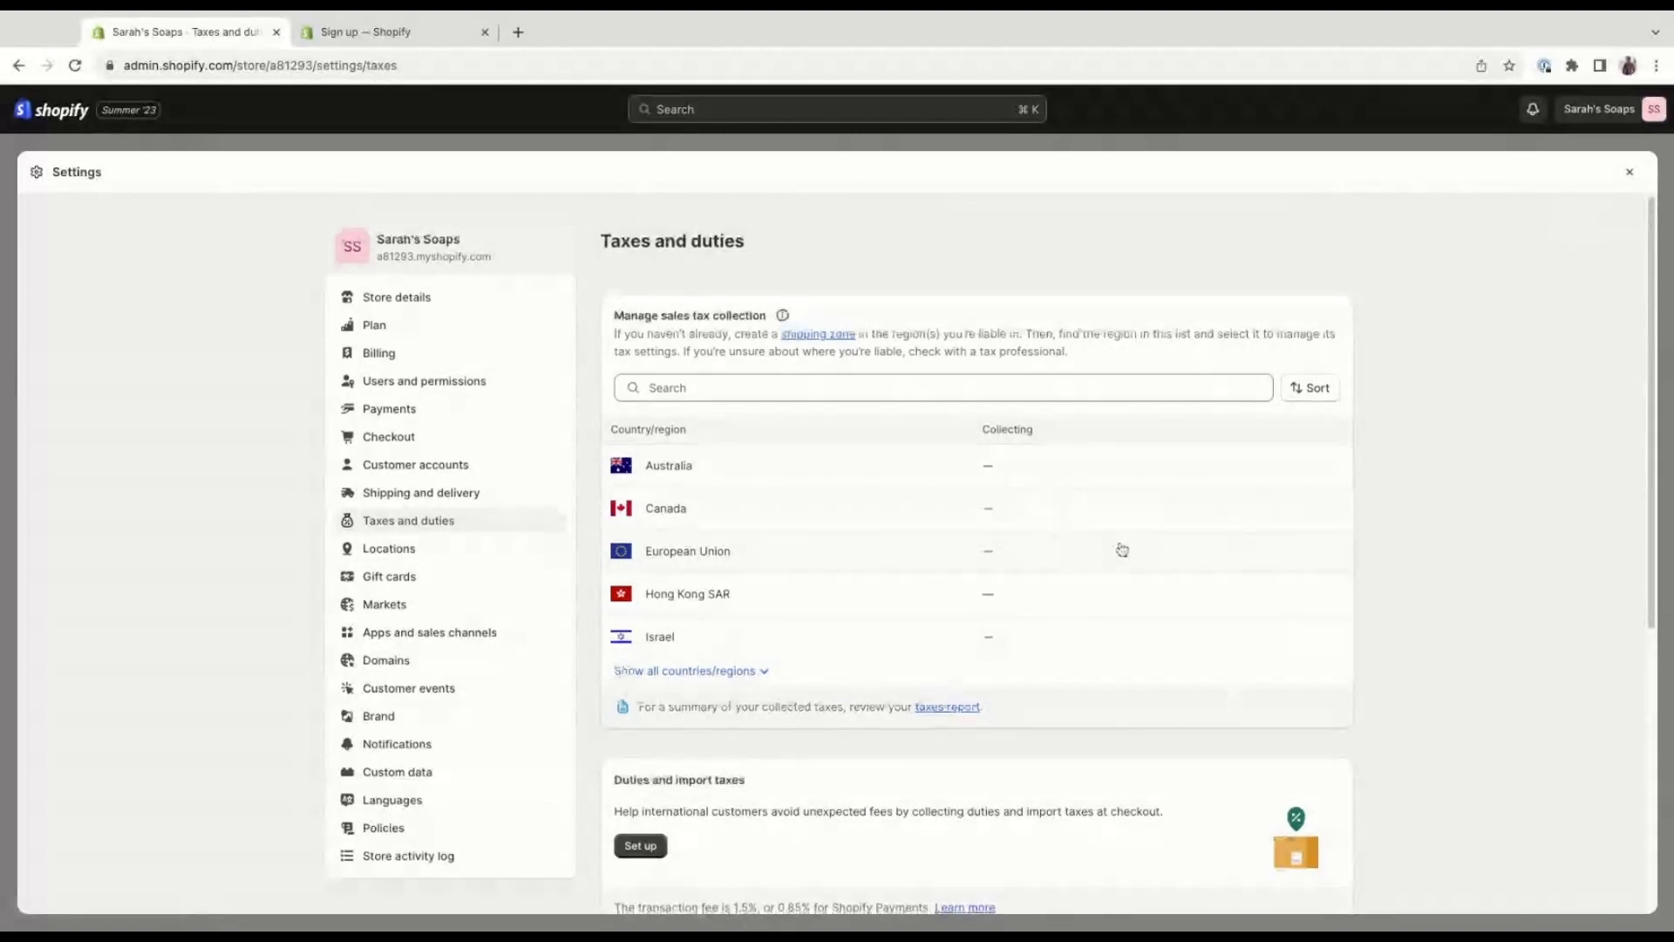
scroll(1123, 549, down, 2)
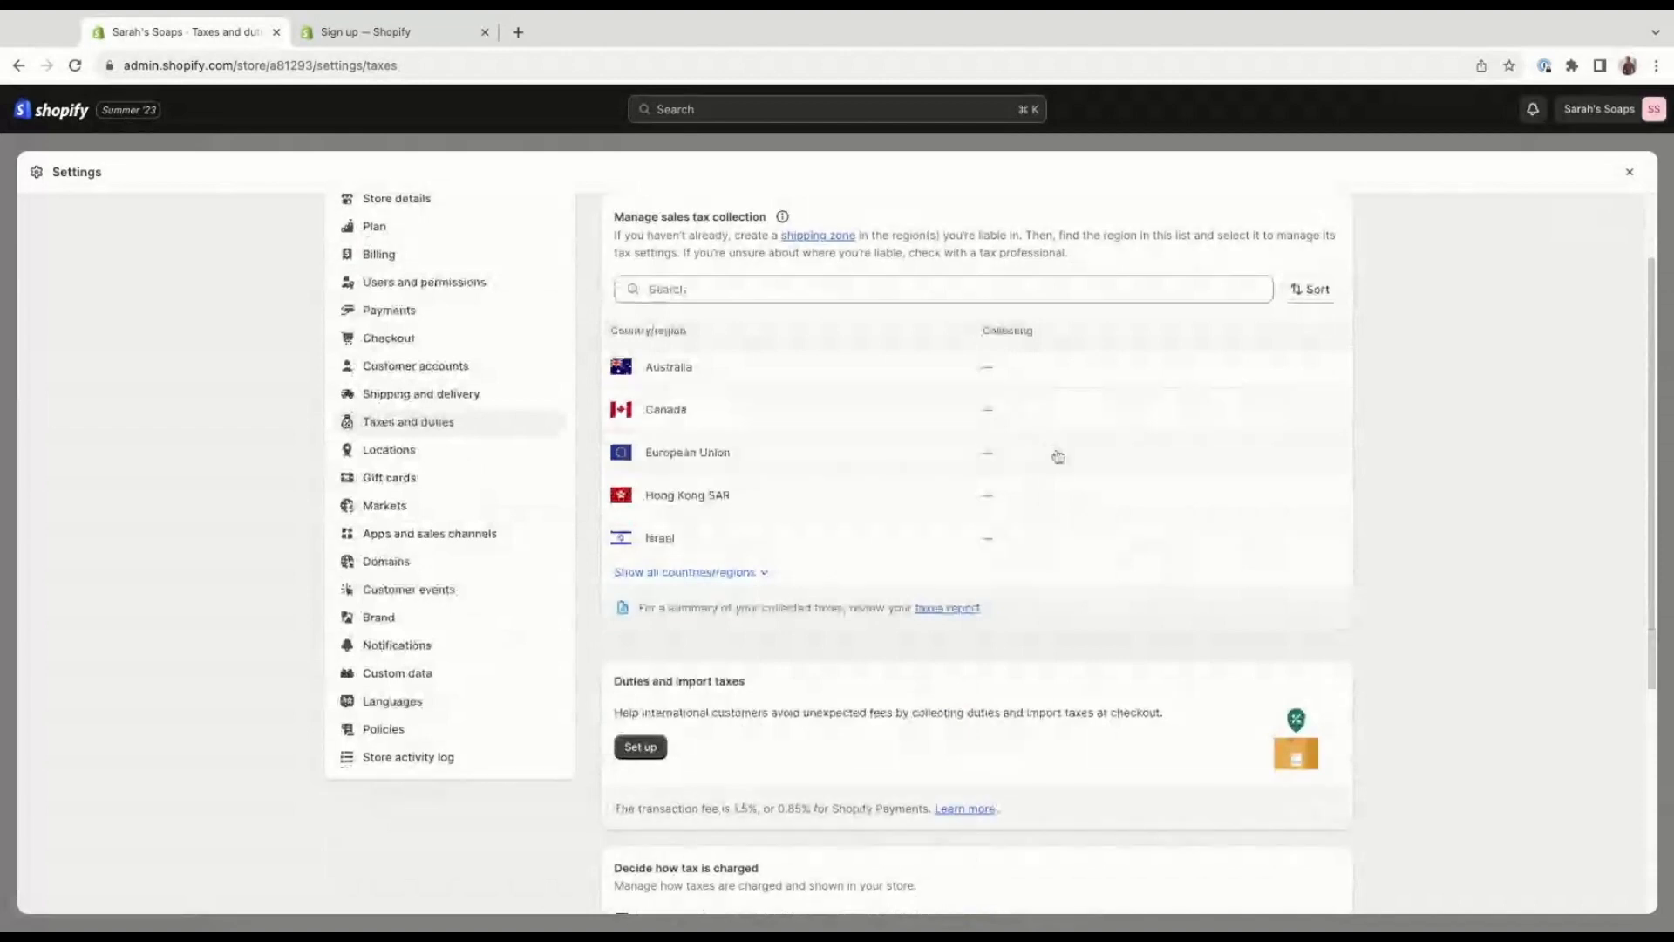
Open the European Union tax settings, view the VAT registration options for sales within the EU, and cancel.
click(1058, 457)
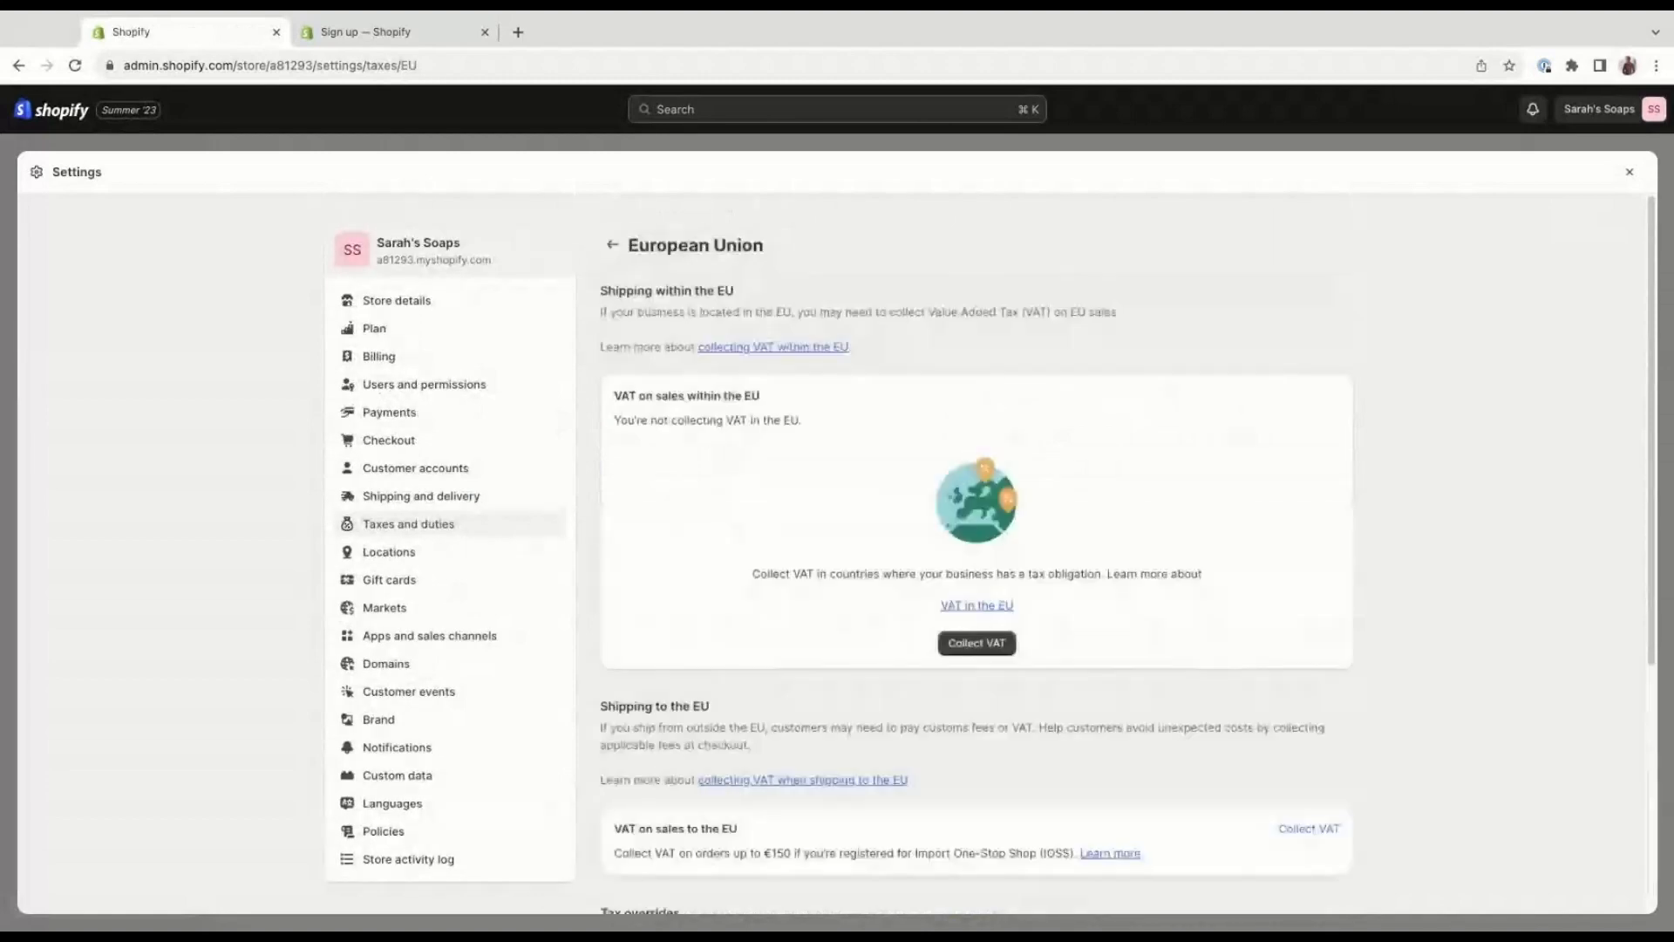
click(1010, 643)
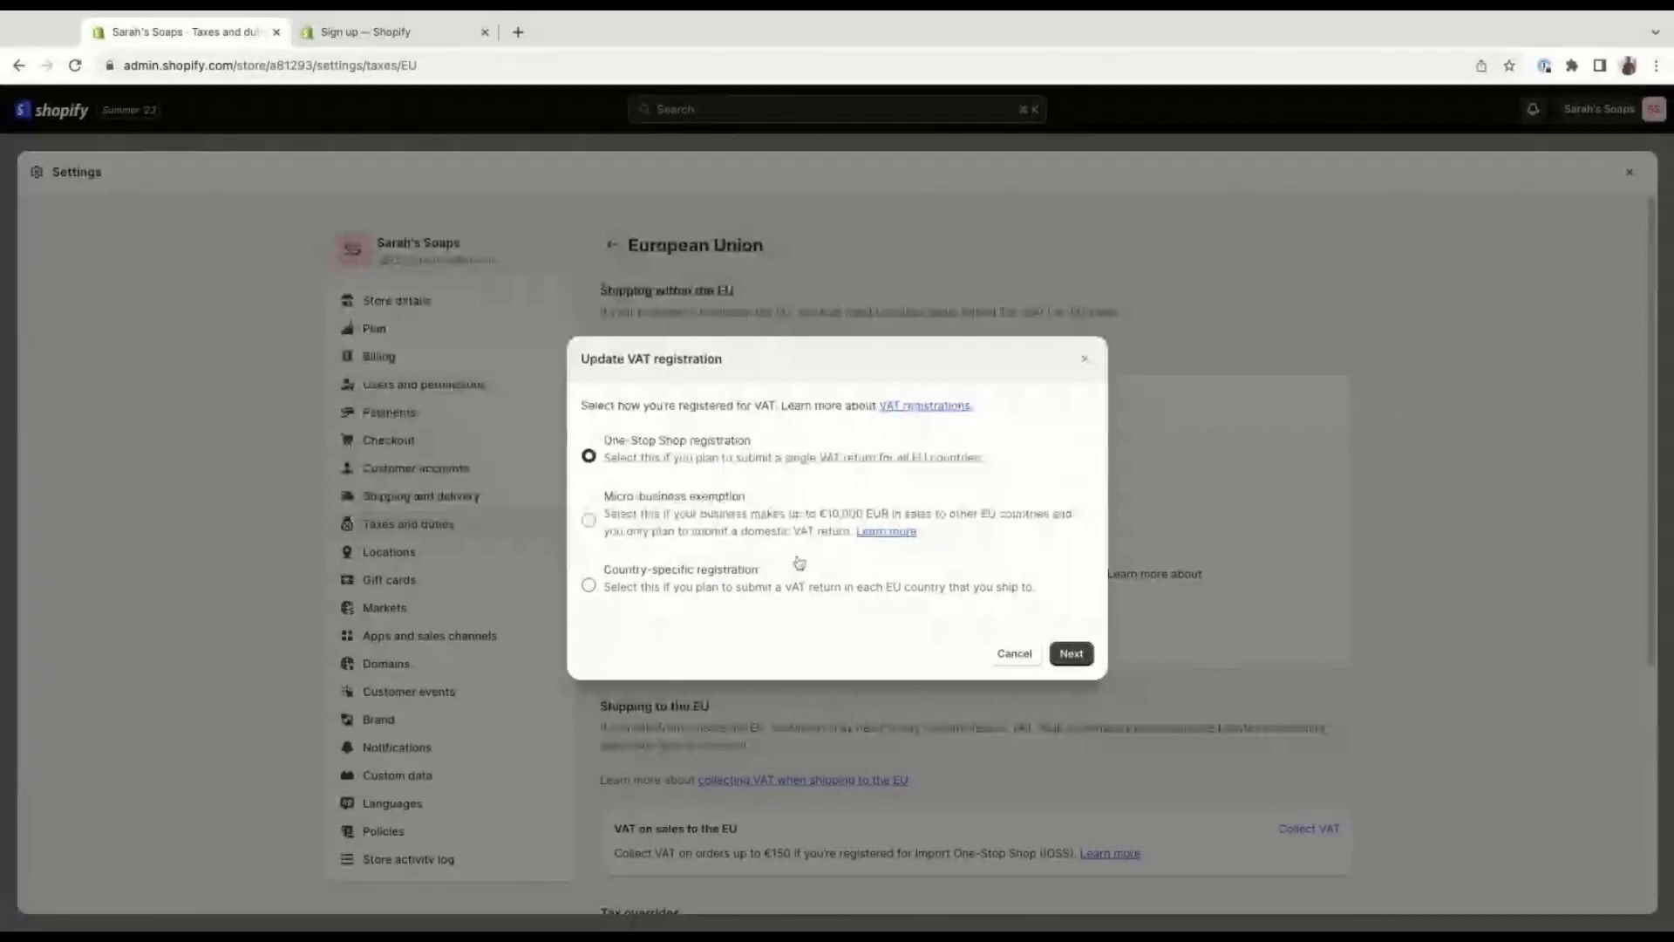
click(1011, 654)
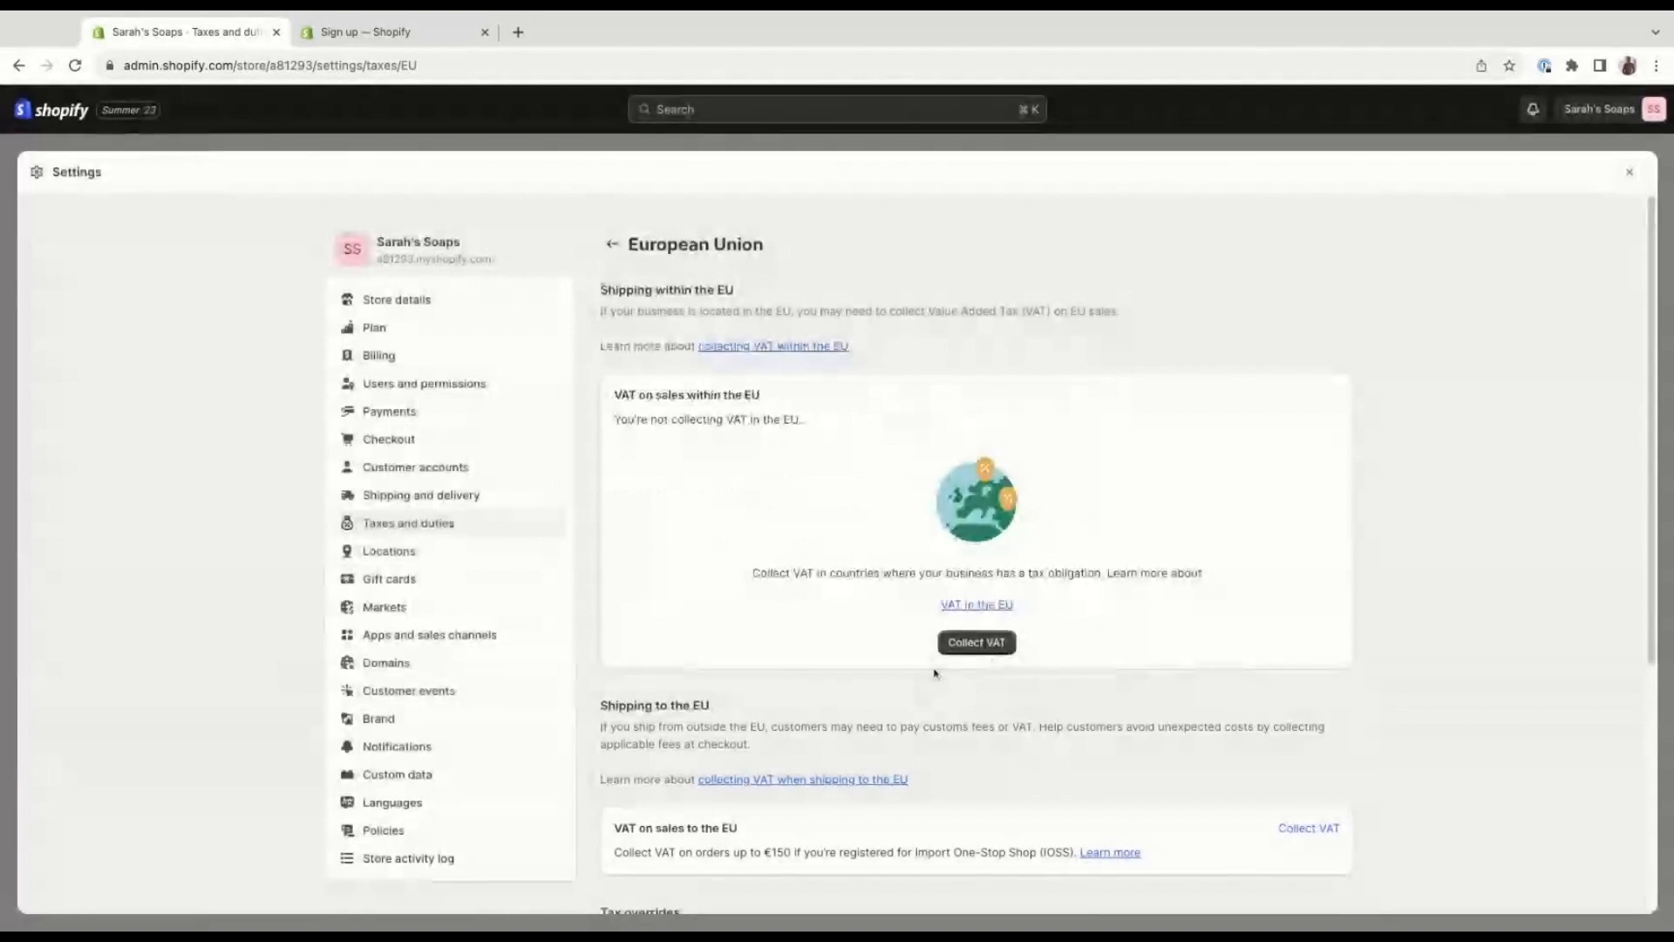
Examine the VAT settings for shipping to the EU and the shipping and product tax overrides.
scroll(934, 673, down, 1)
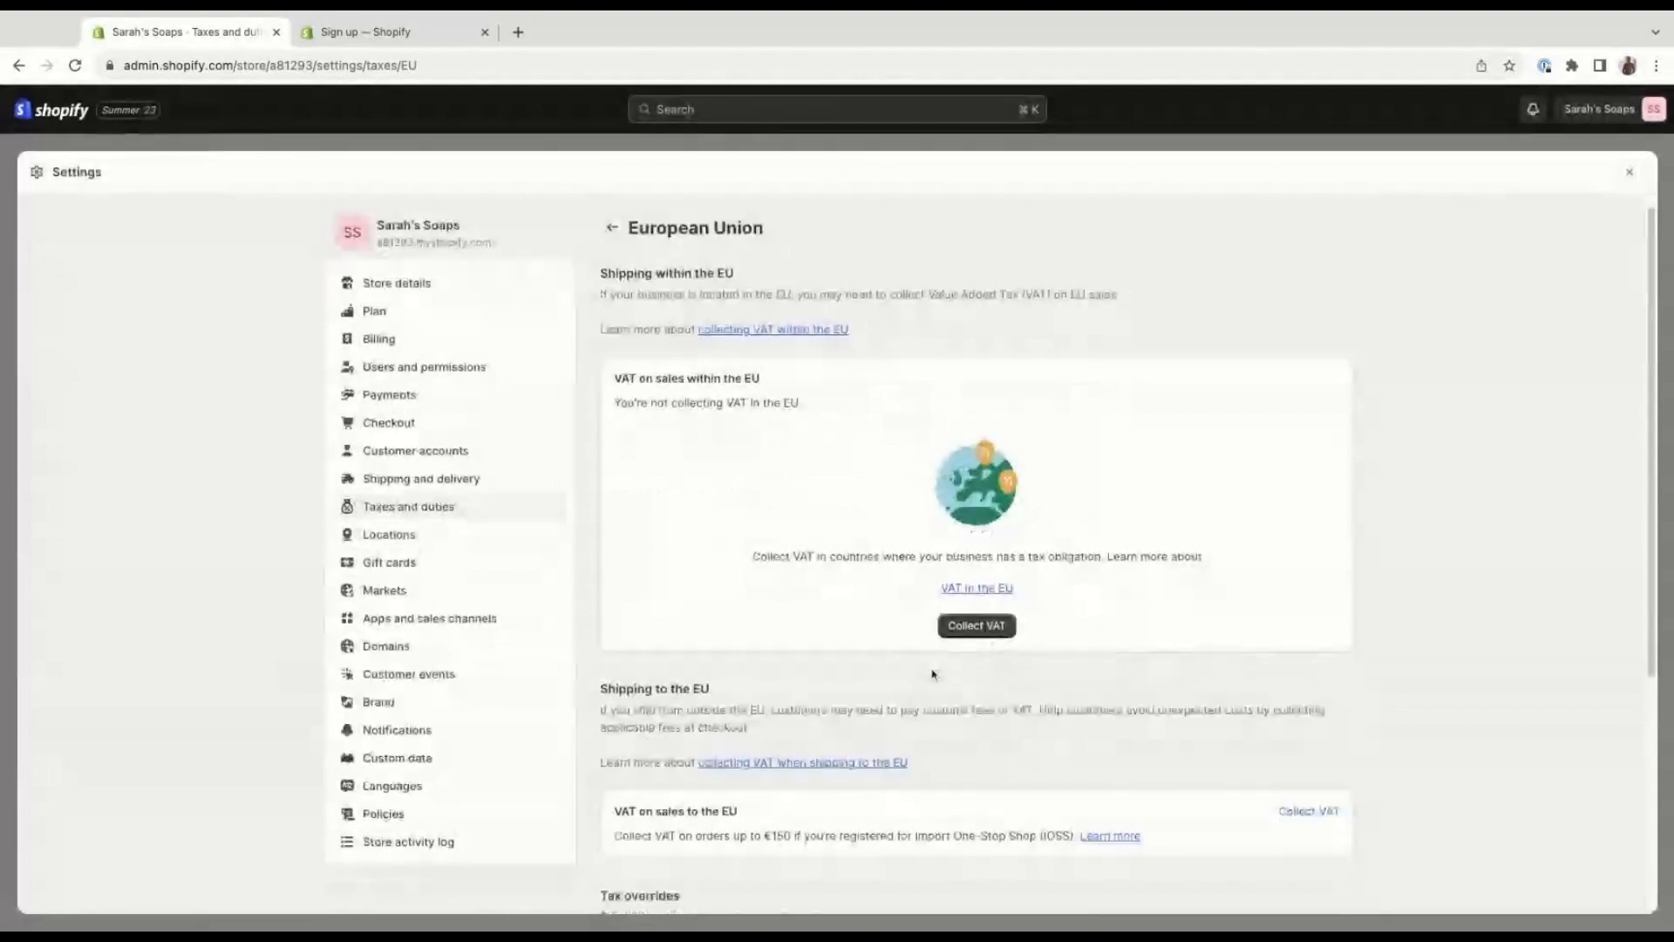
scroll(933, 674, down, 2)
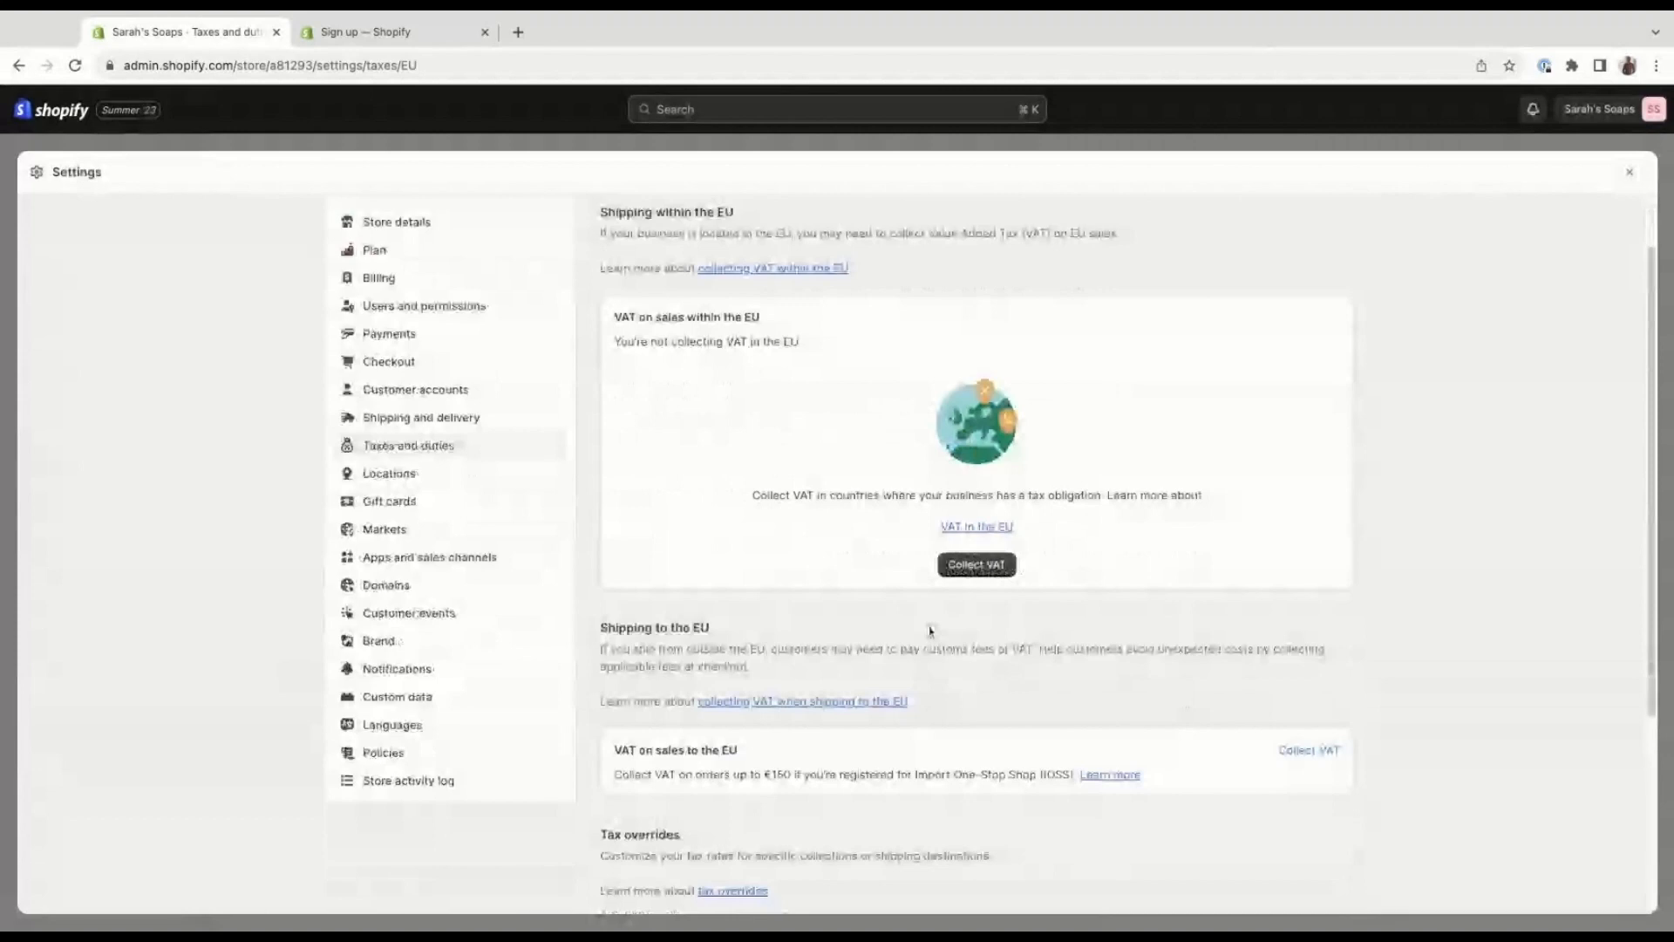
scroll(929, 629, down, 2)
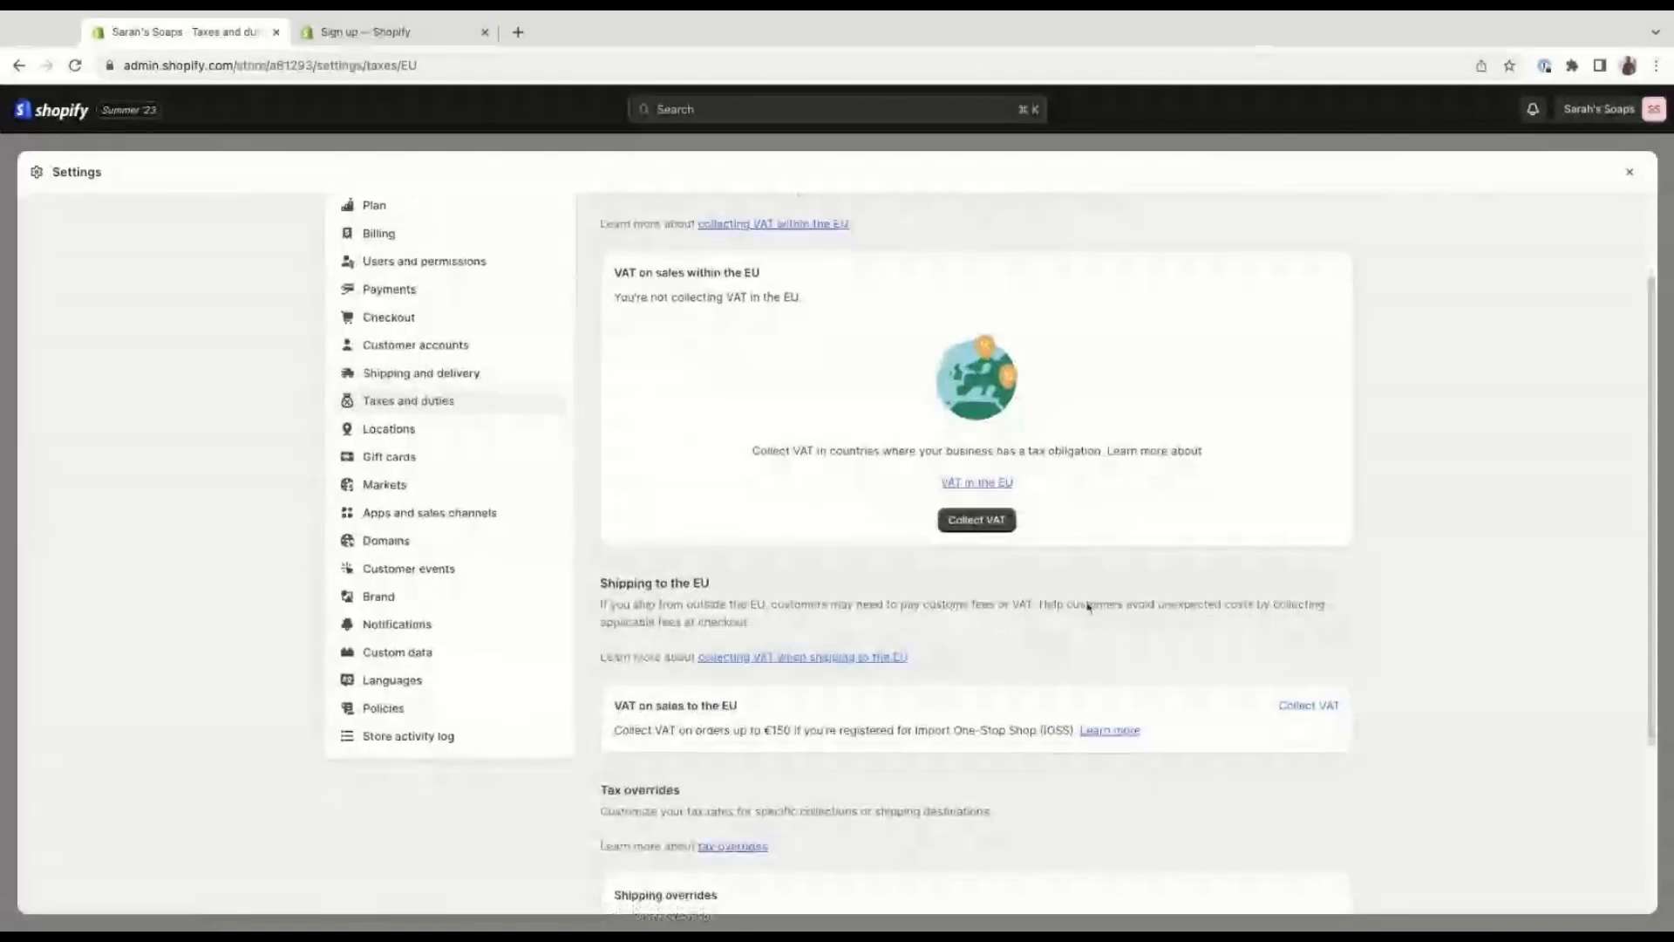
scroll(1086, 609, down, 1)
scroll(1087, 616, down, 1)
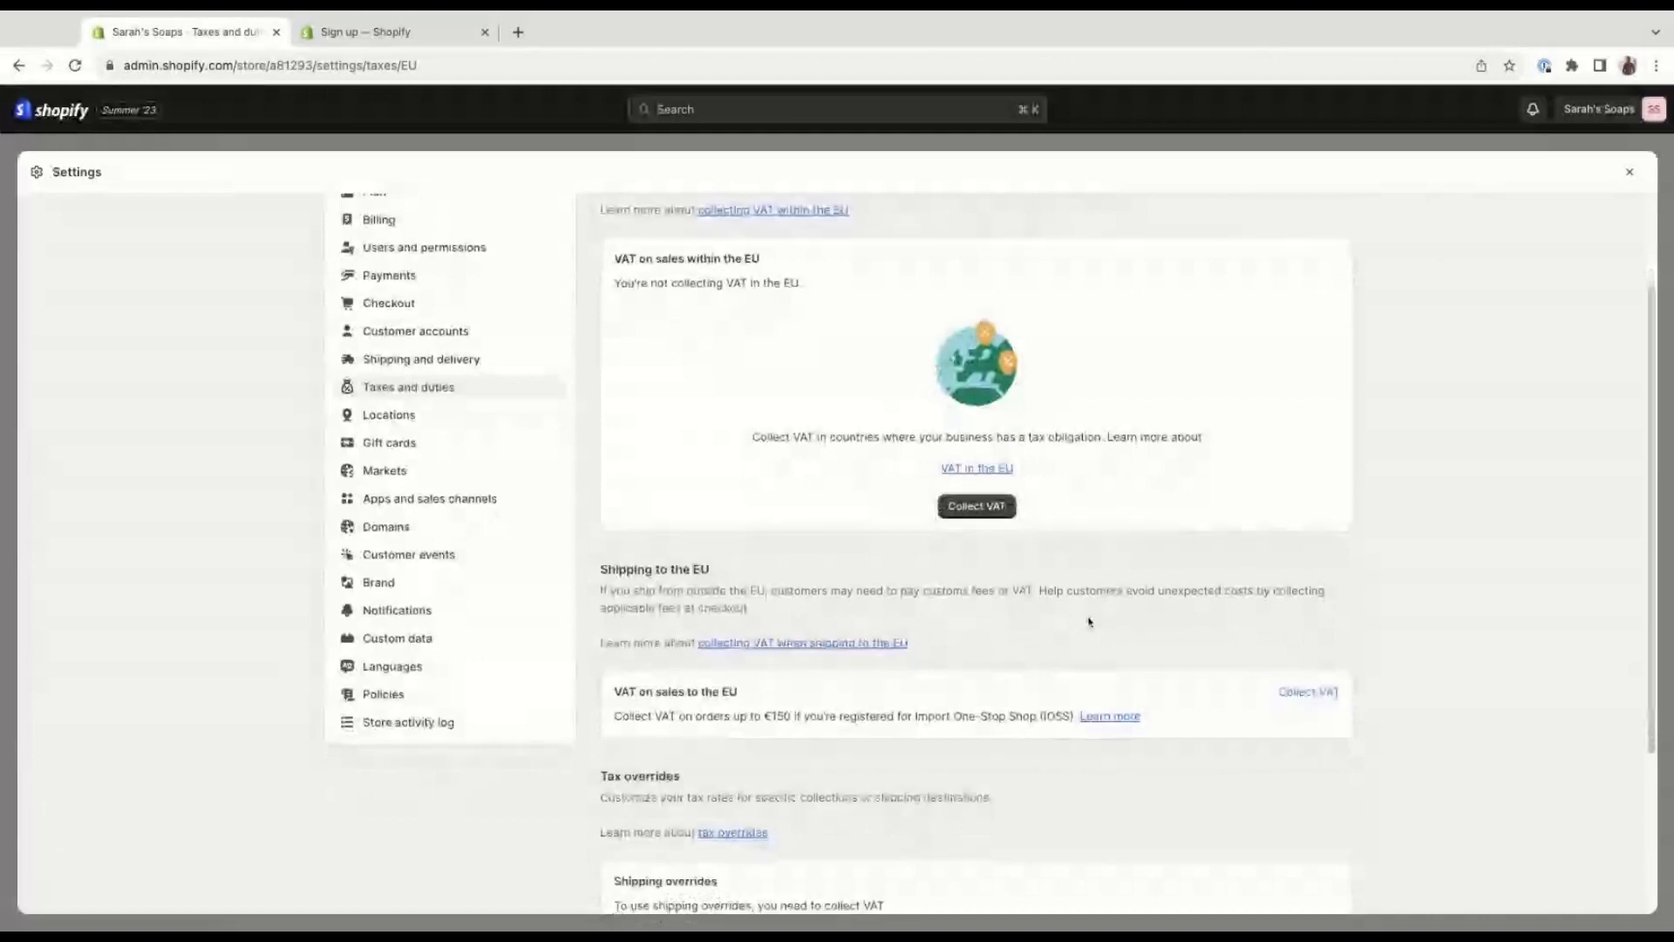
scroll(1089, 621, down, 1)
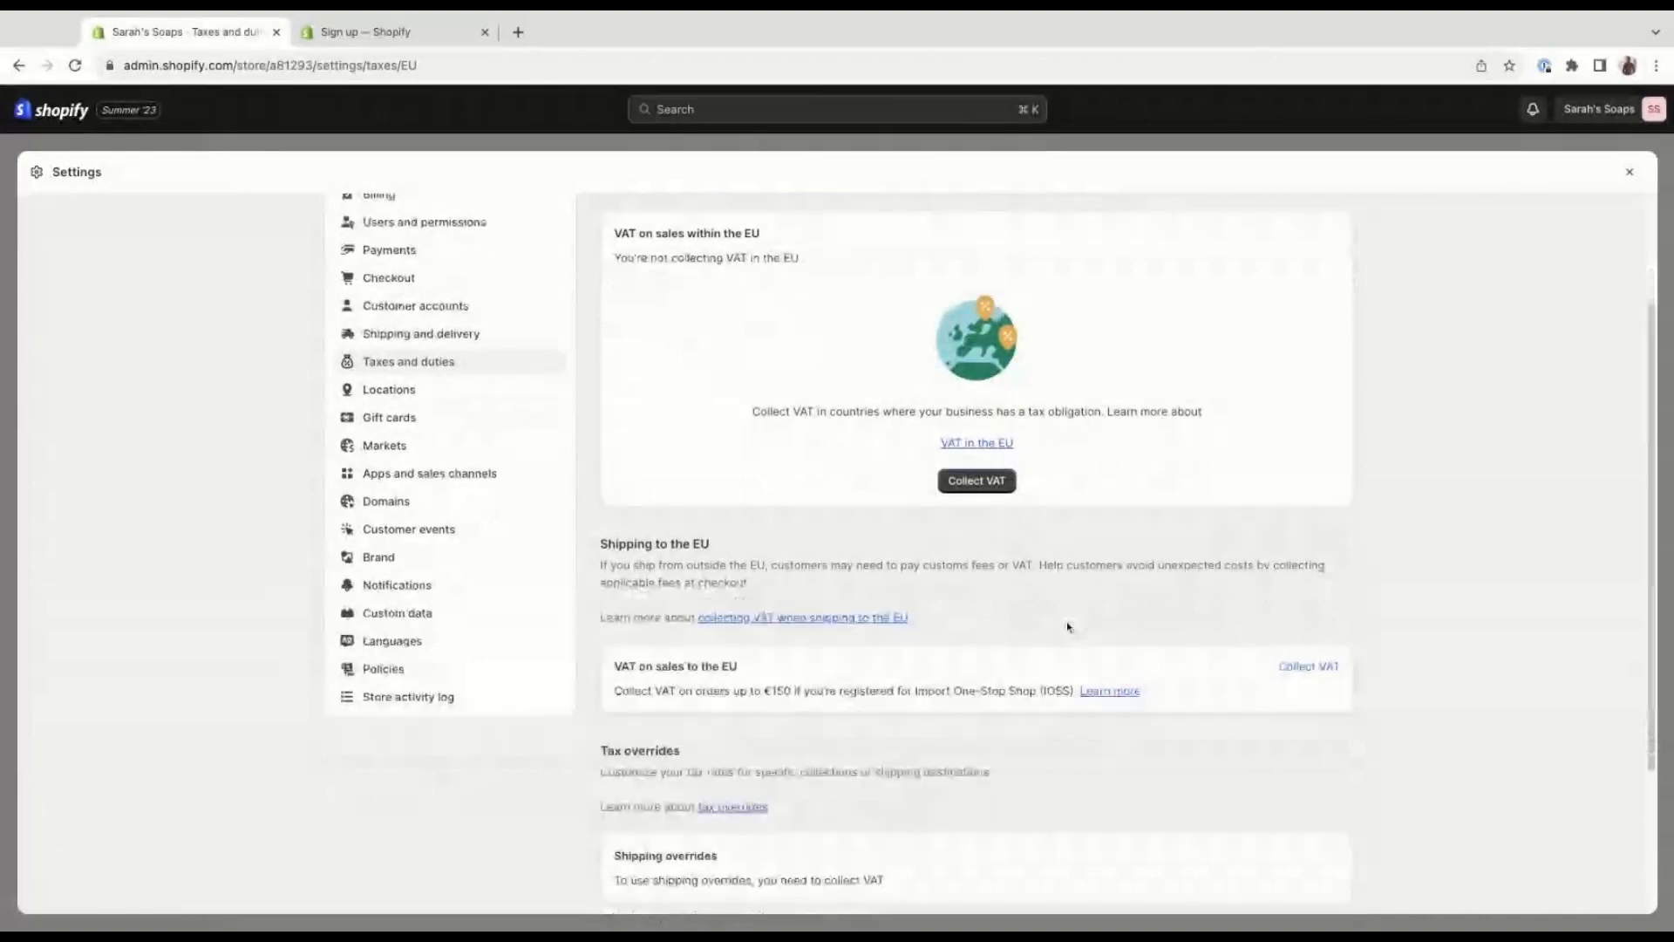
scroll(1064, 625, down, 1)
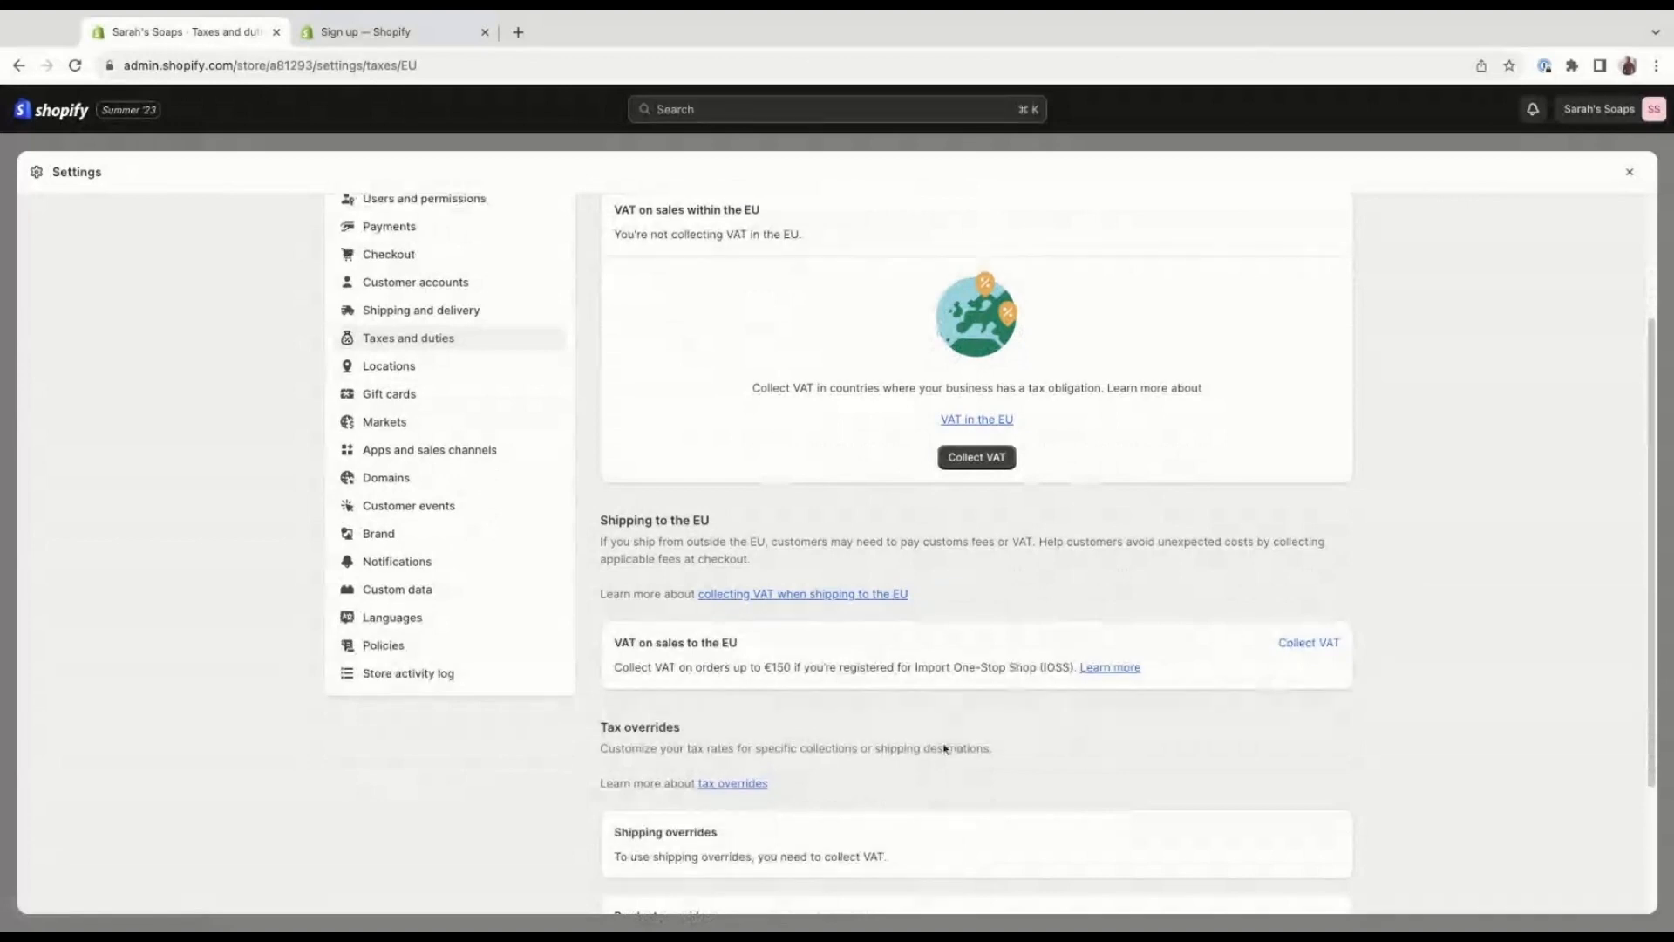
scroll(933, 743, down, 2)
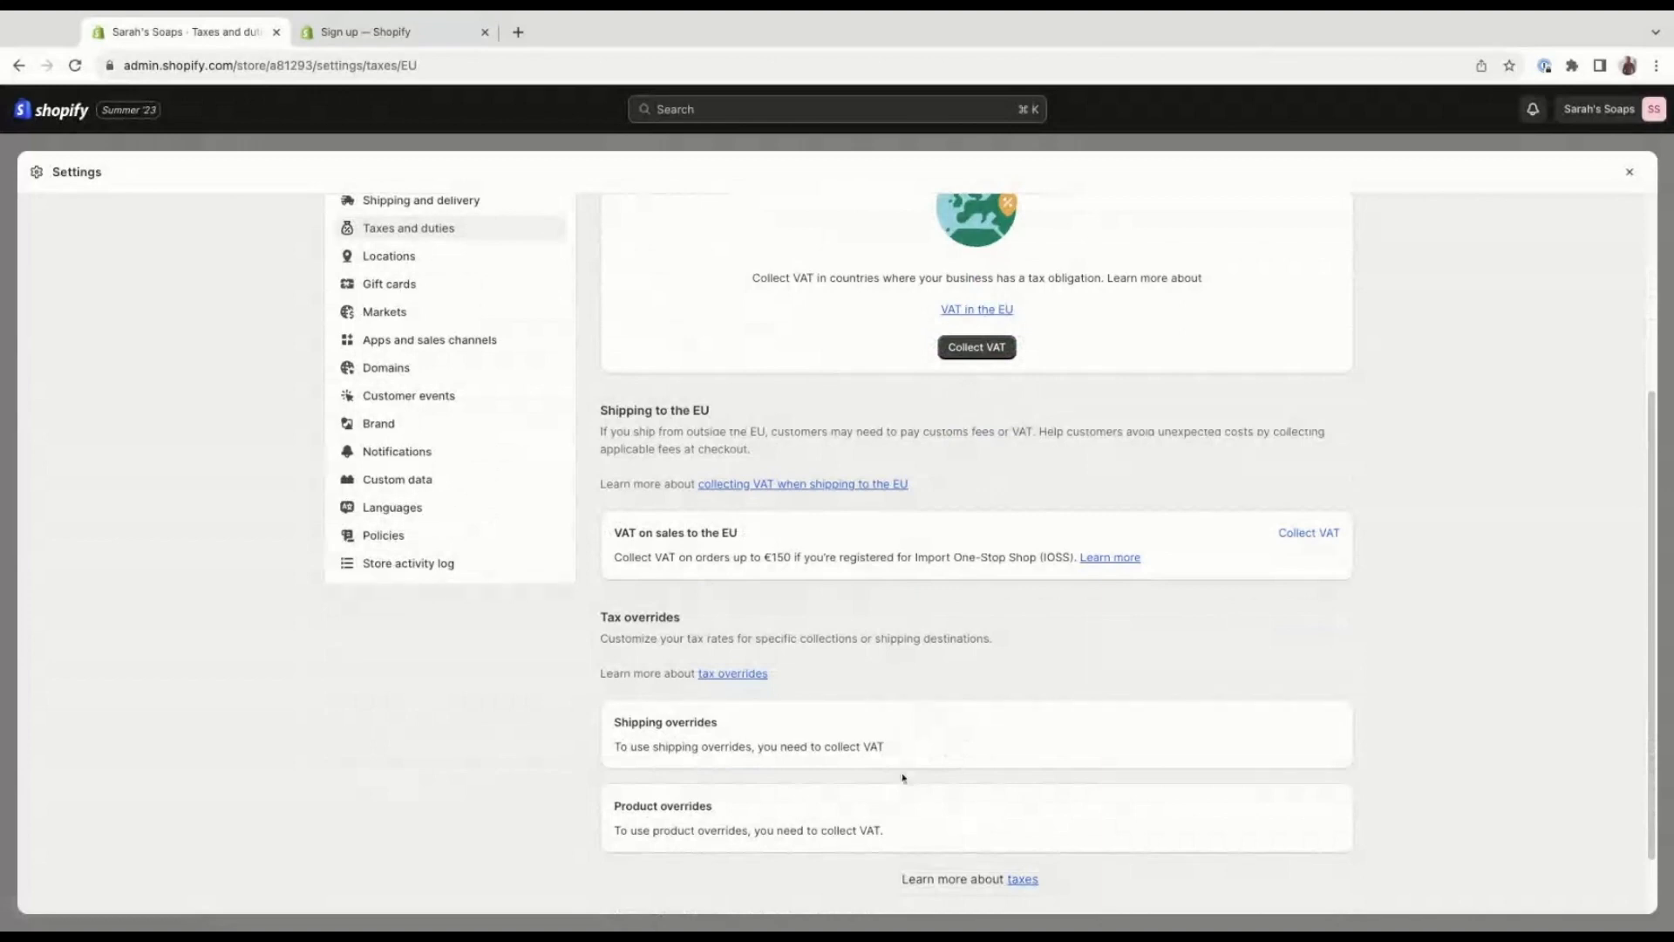
scroll(981, 694, up, 1)
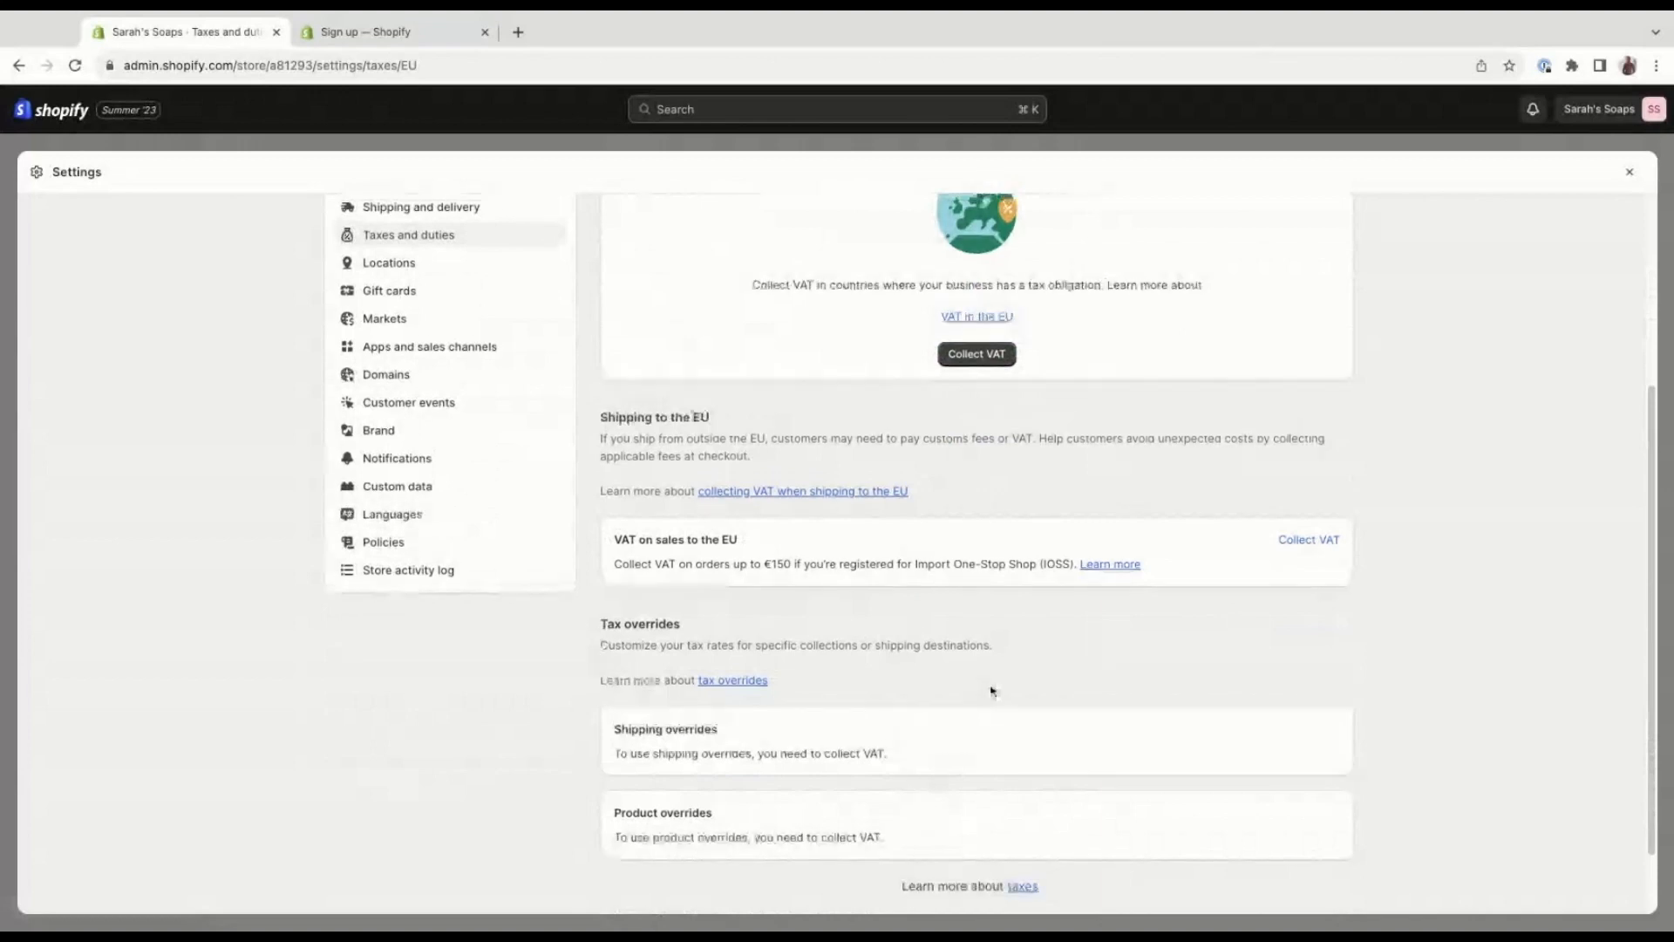
scroll(992, 692, up, 5)
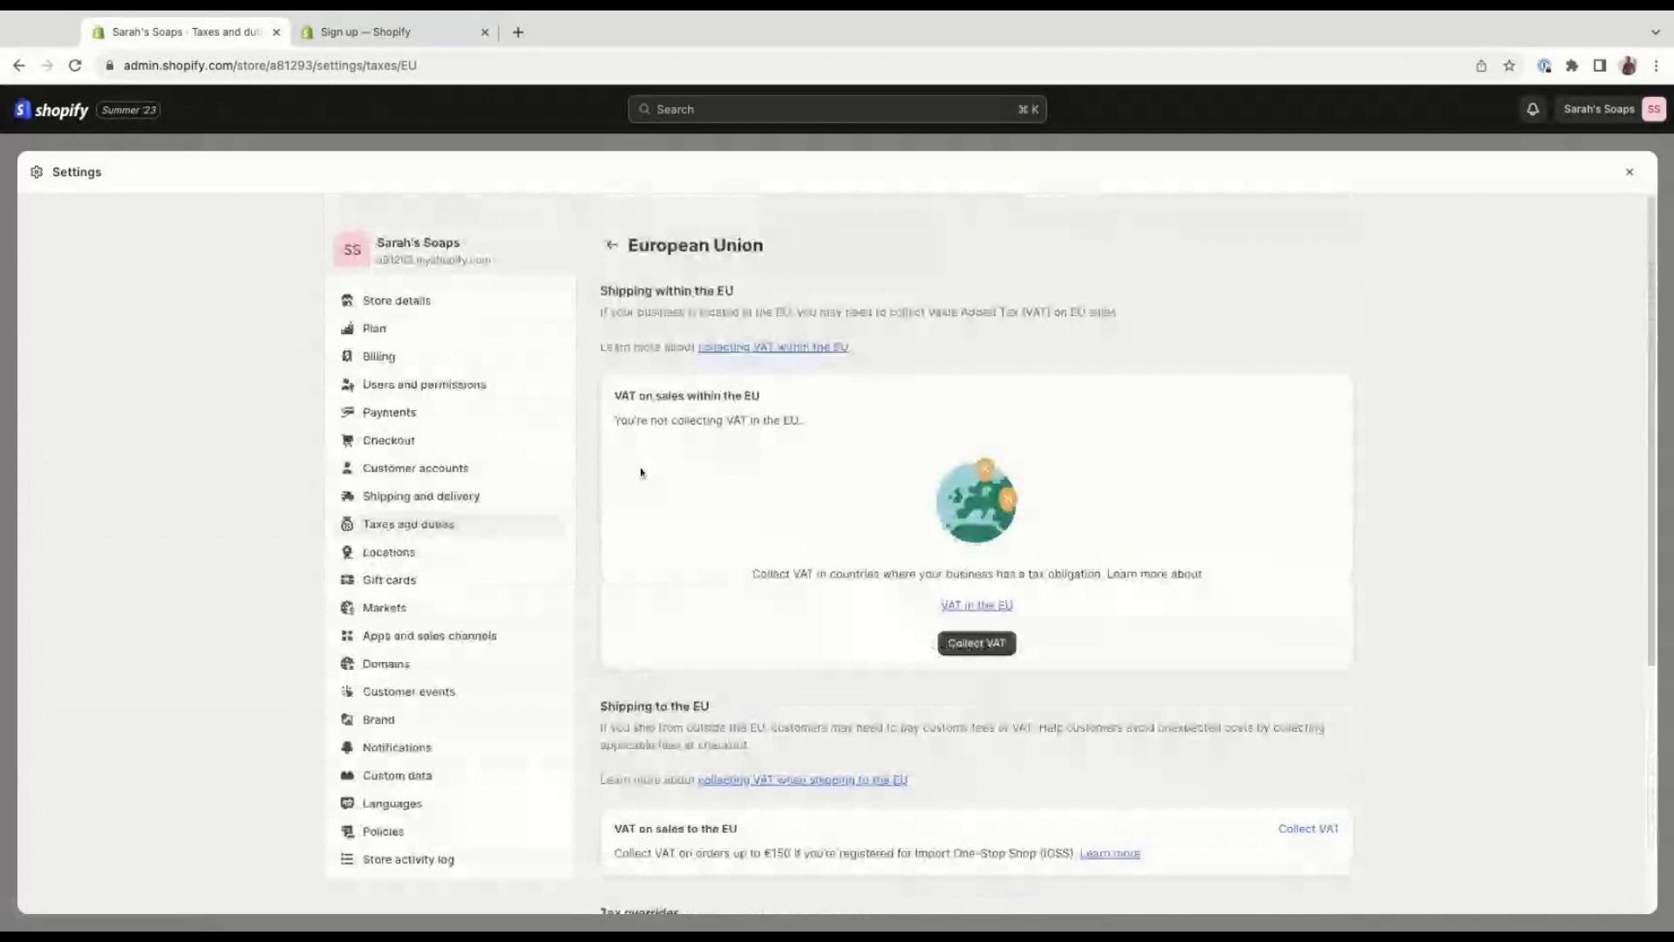
Return to the Taxes and duties overview and review the duties and import taxes section and how tax is charged.
click(610, 247)
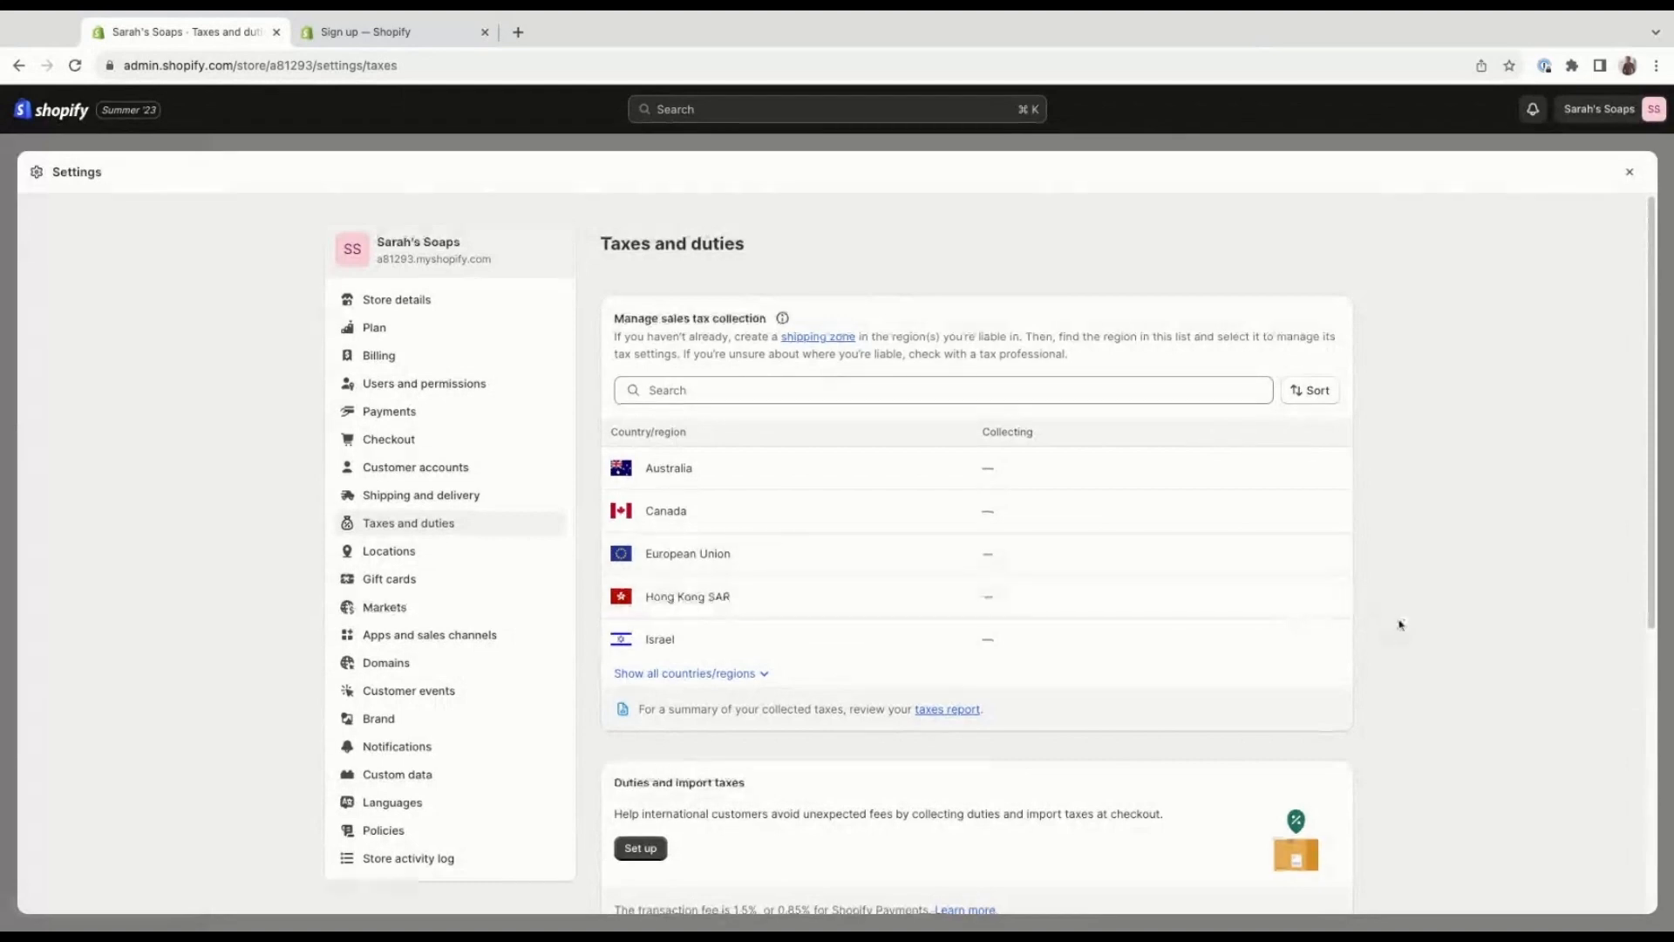
scroll(1400, 624, down, 1)
scroll(1400, 625, down, 2)
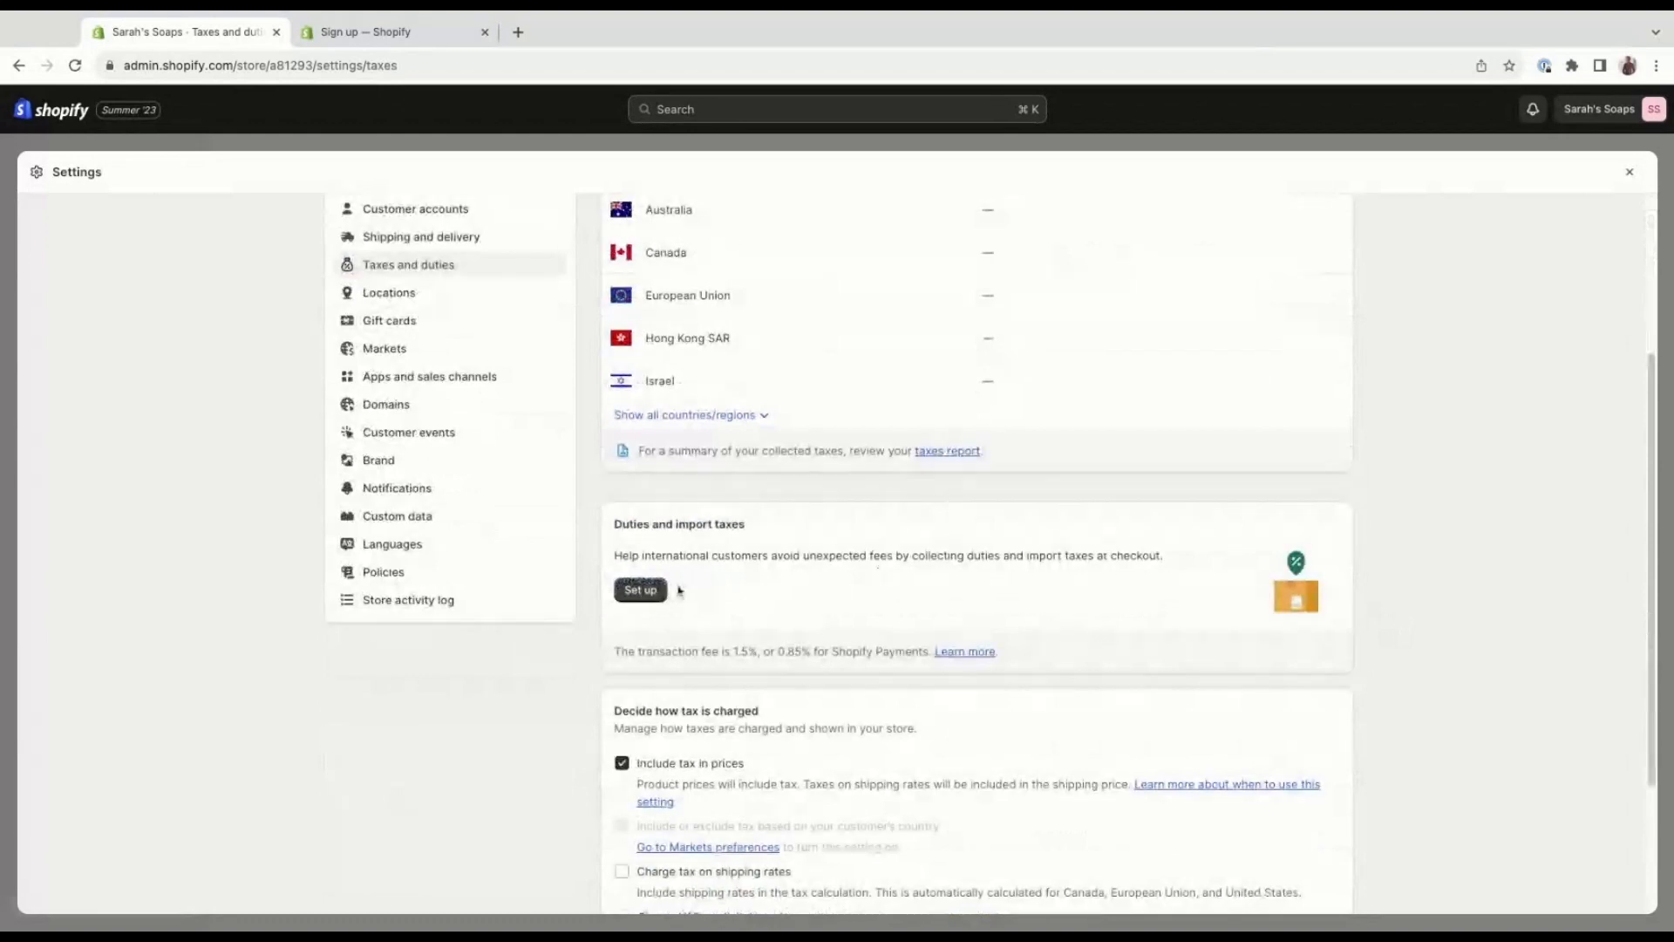
scroll(679, 591, down, 1)
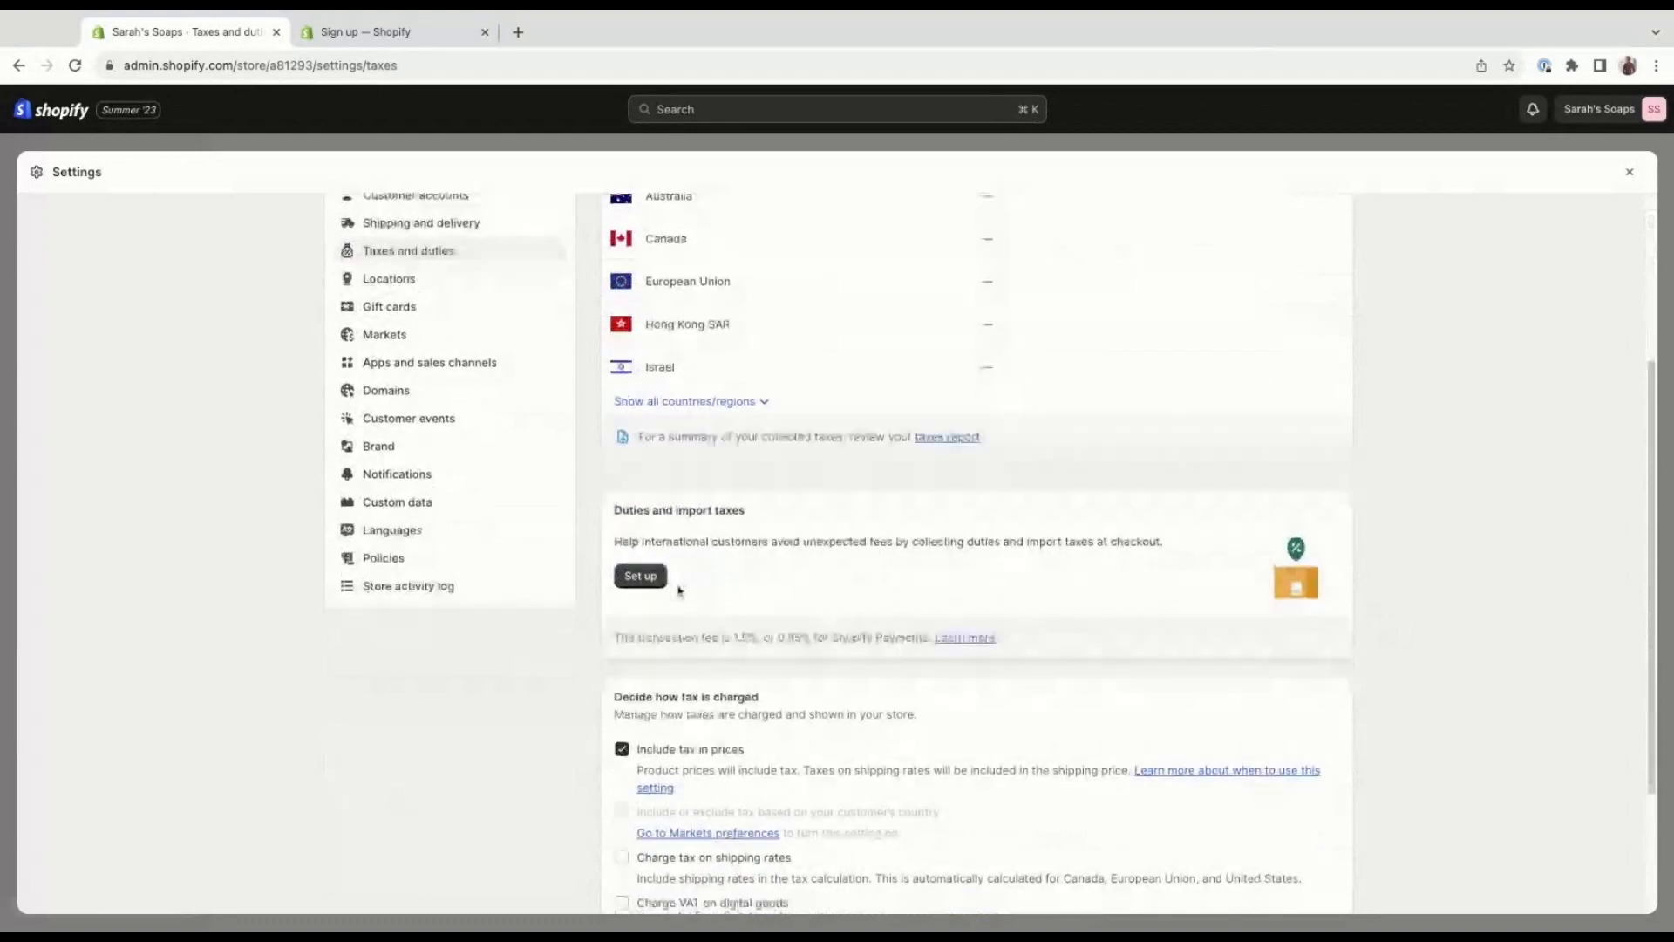
scroll(679, 591, down, 1)
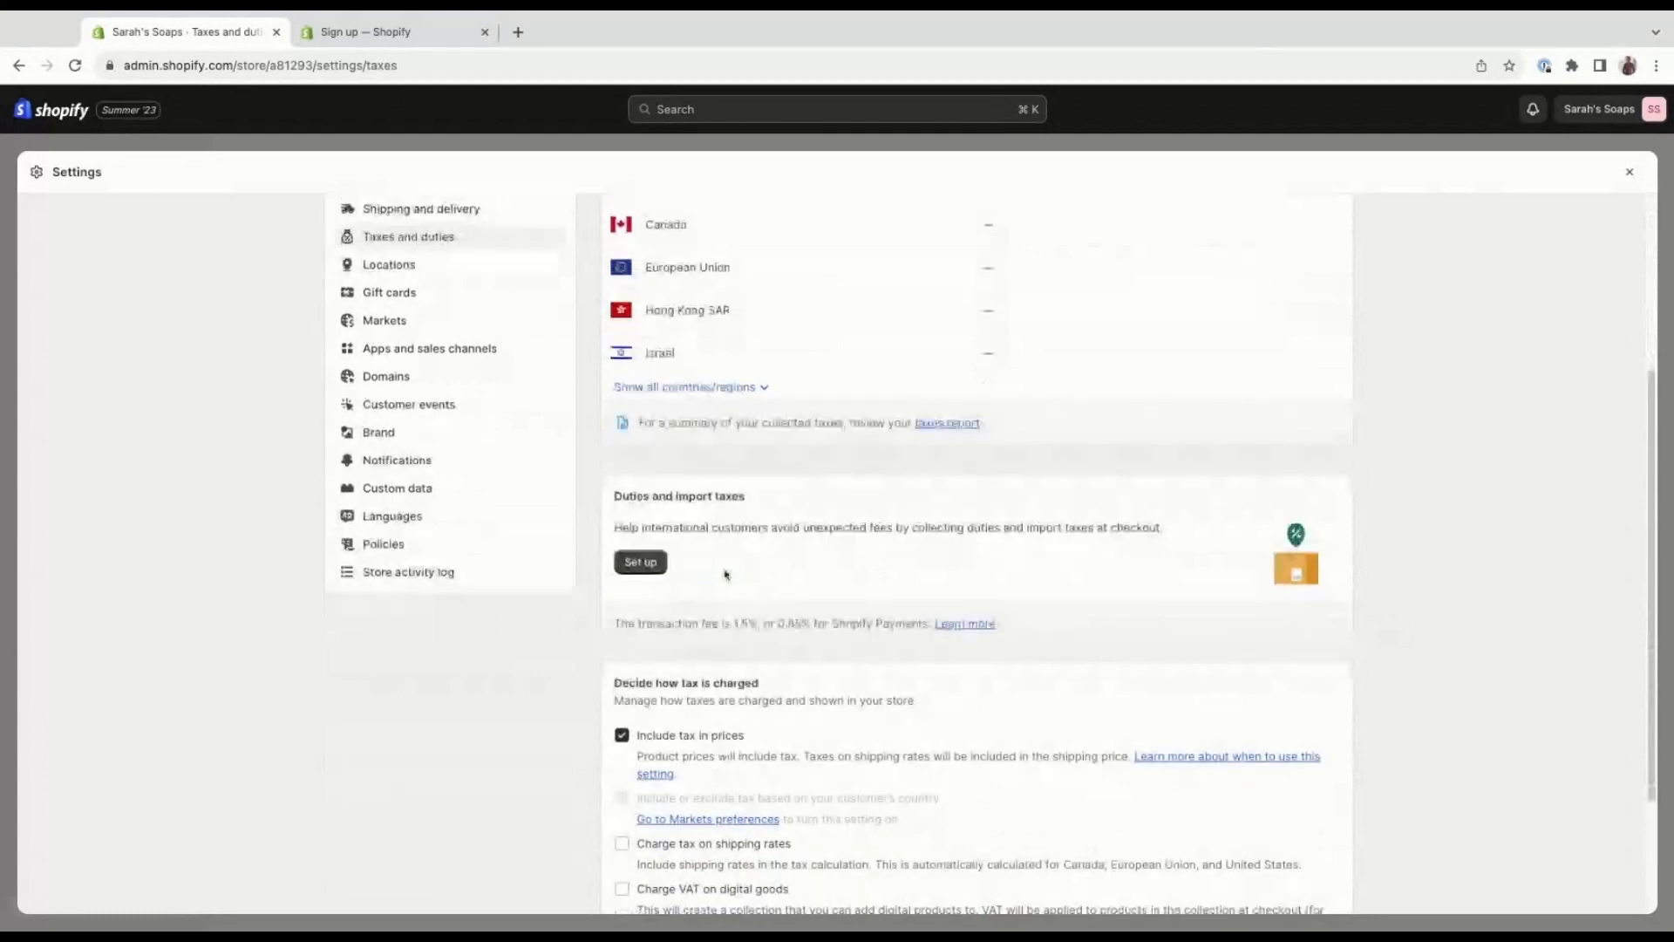
scroll(736, 566, down, 3)
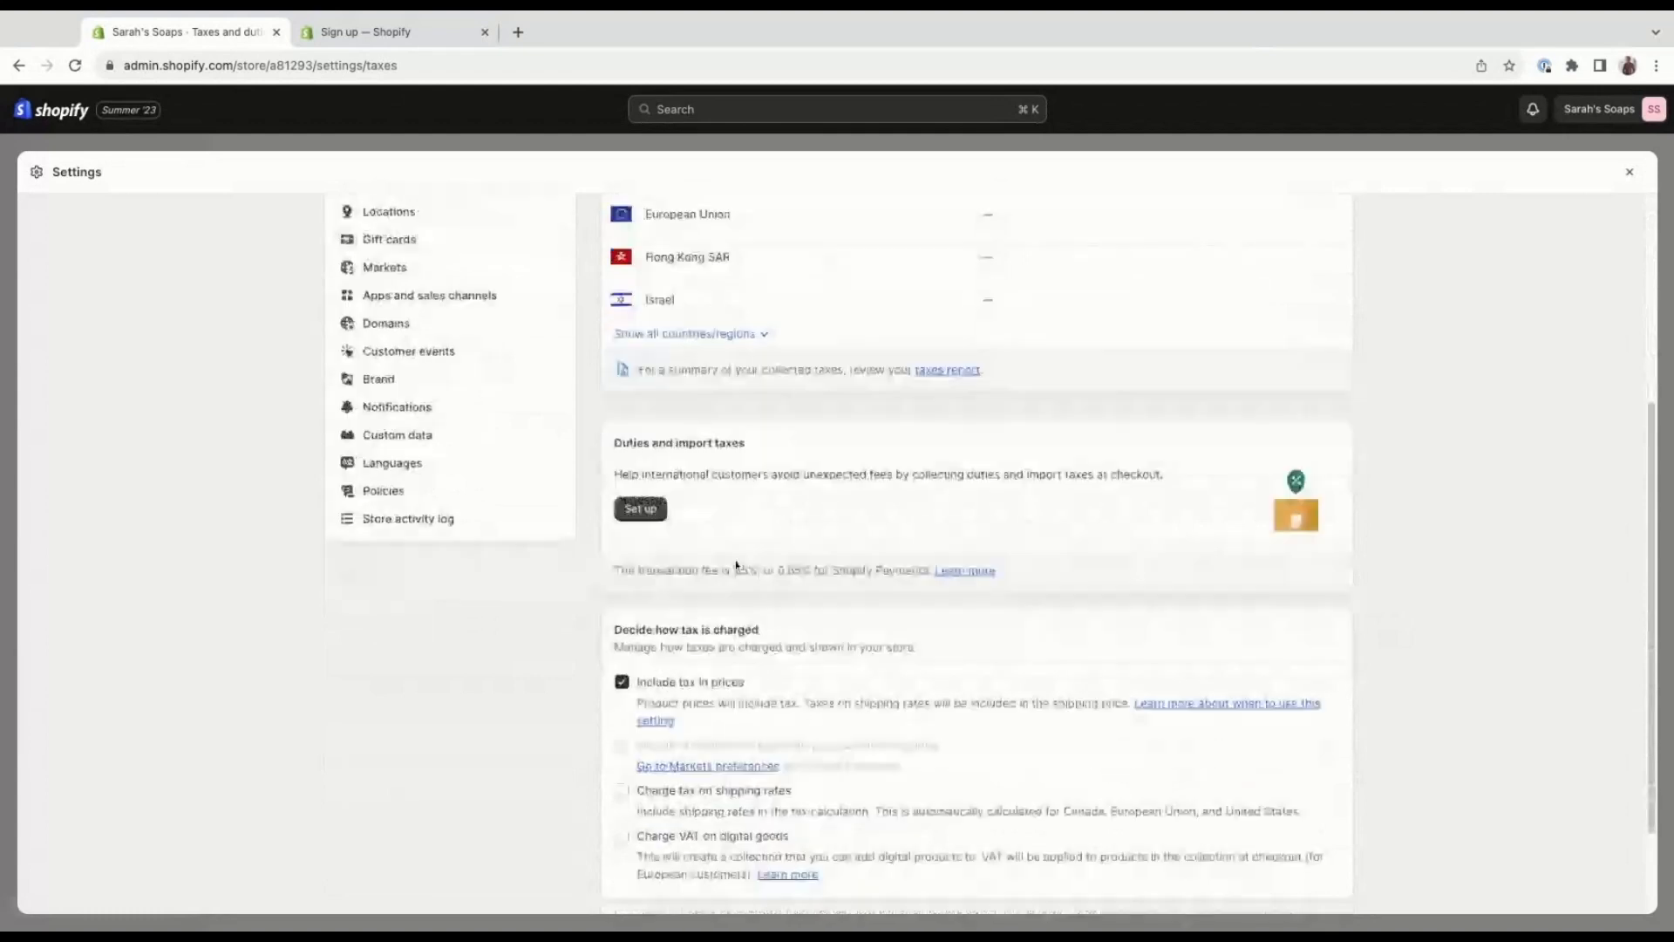
scroll(811, 601, down, 2)
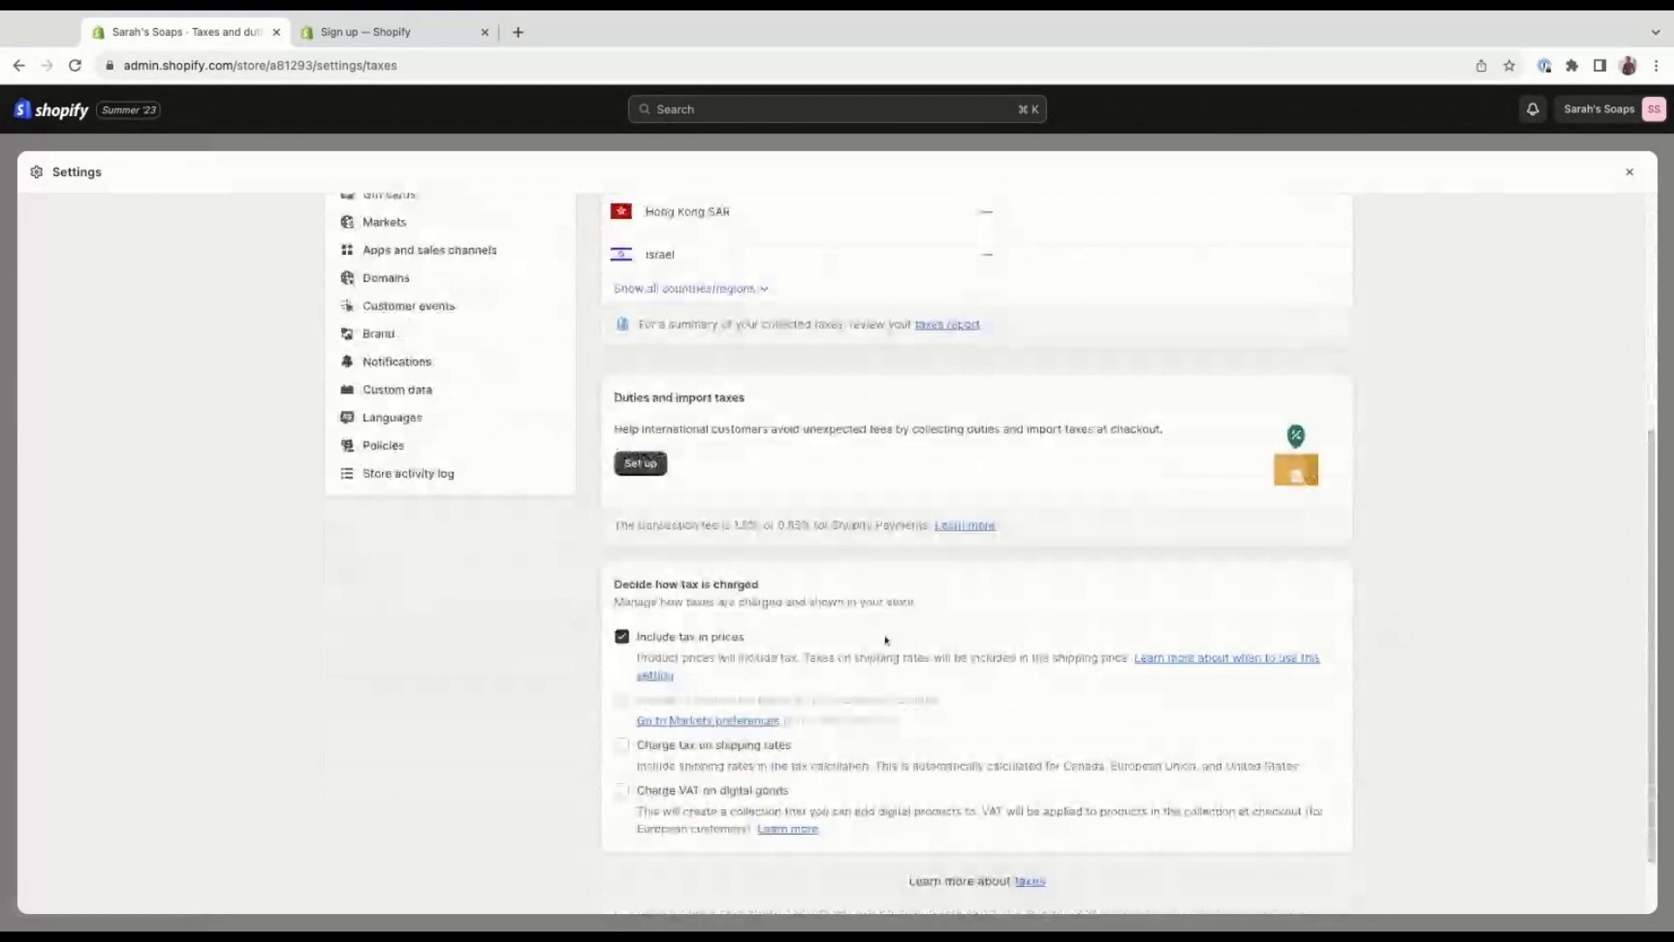
scroll(883, 636, down, 3)
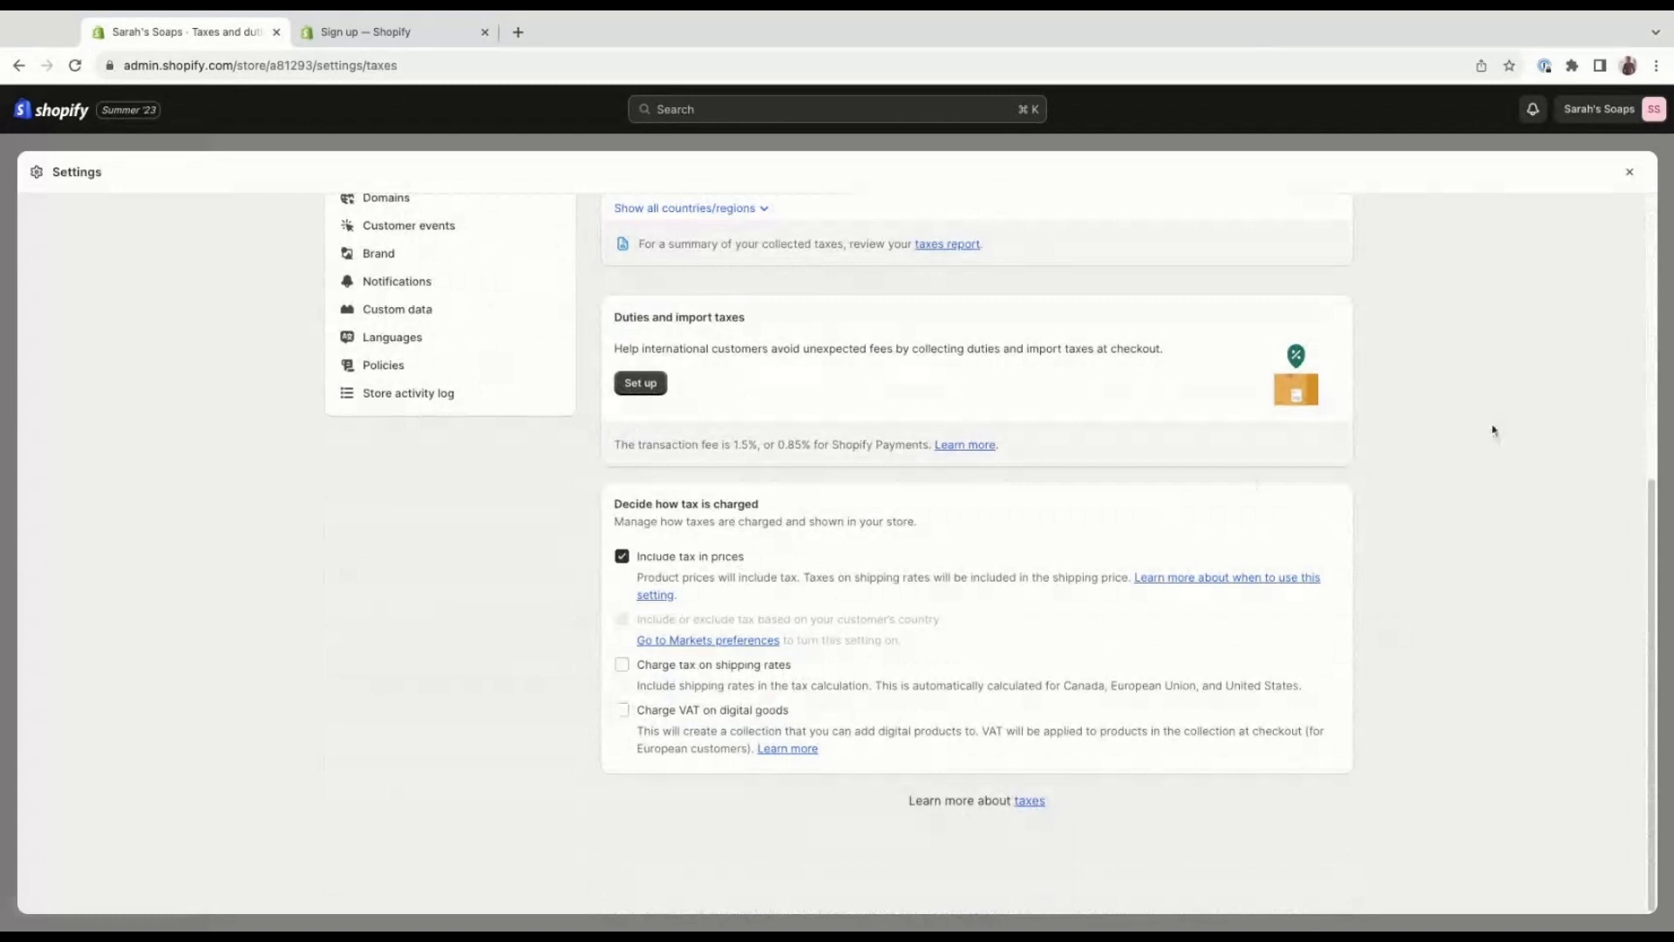
Leave the tax settings for the Notifications settings and review the email template and sender email sections.
scroll(1493, 430, up, 5)
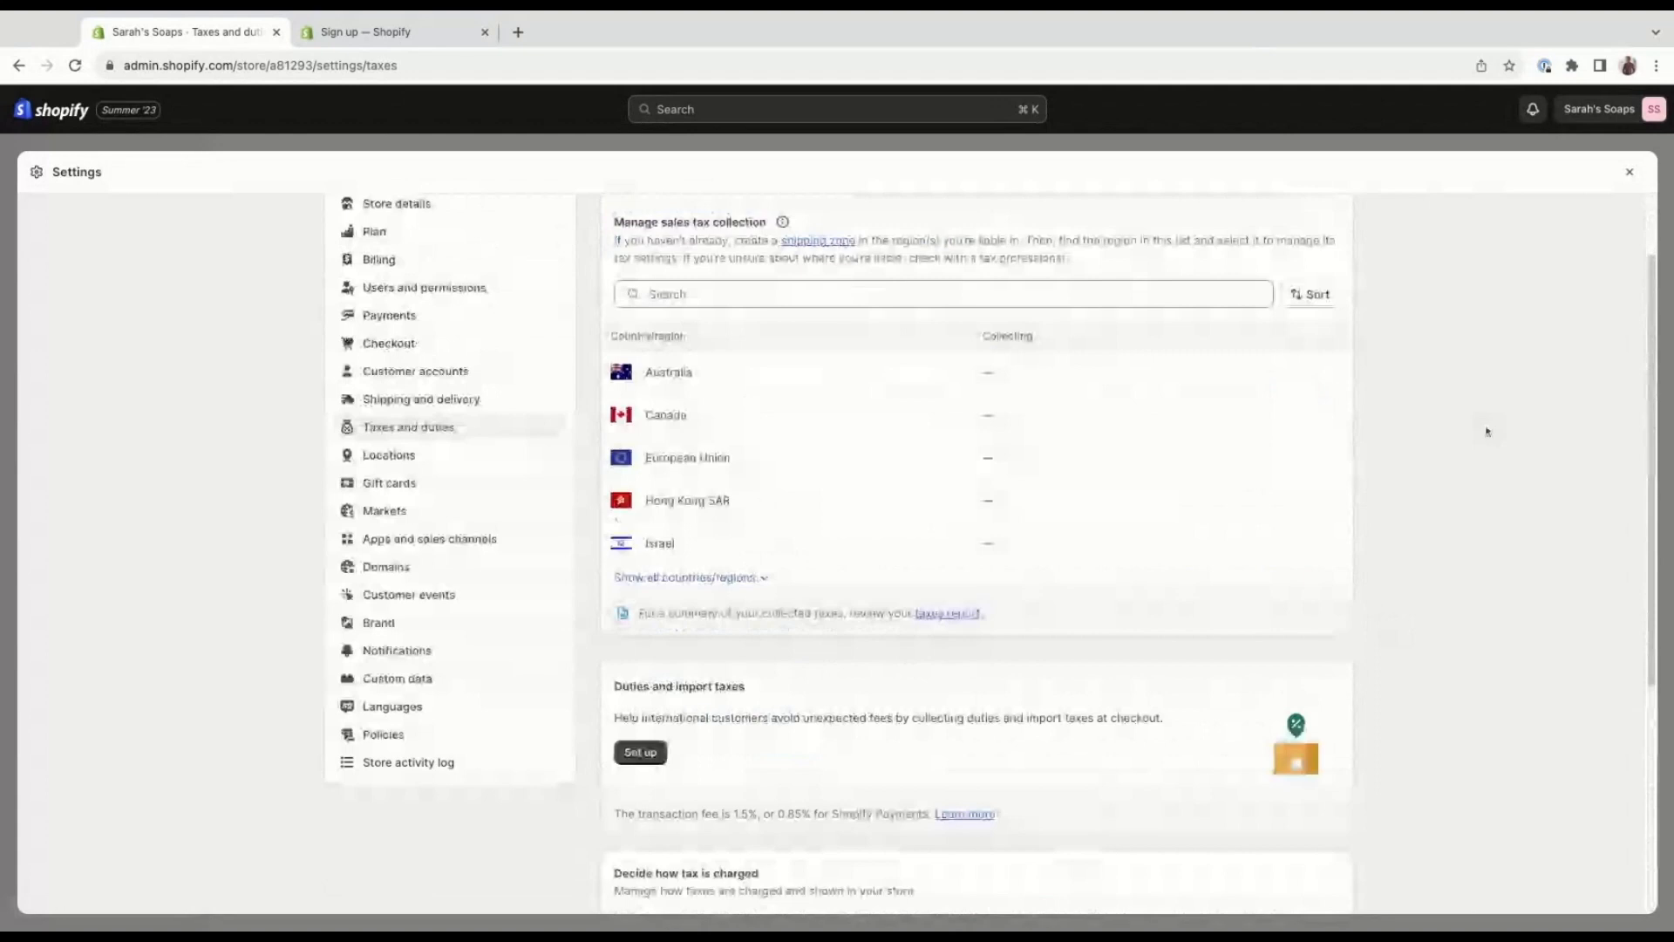
scroll(1487, 431, up, 2)
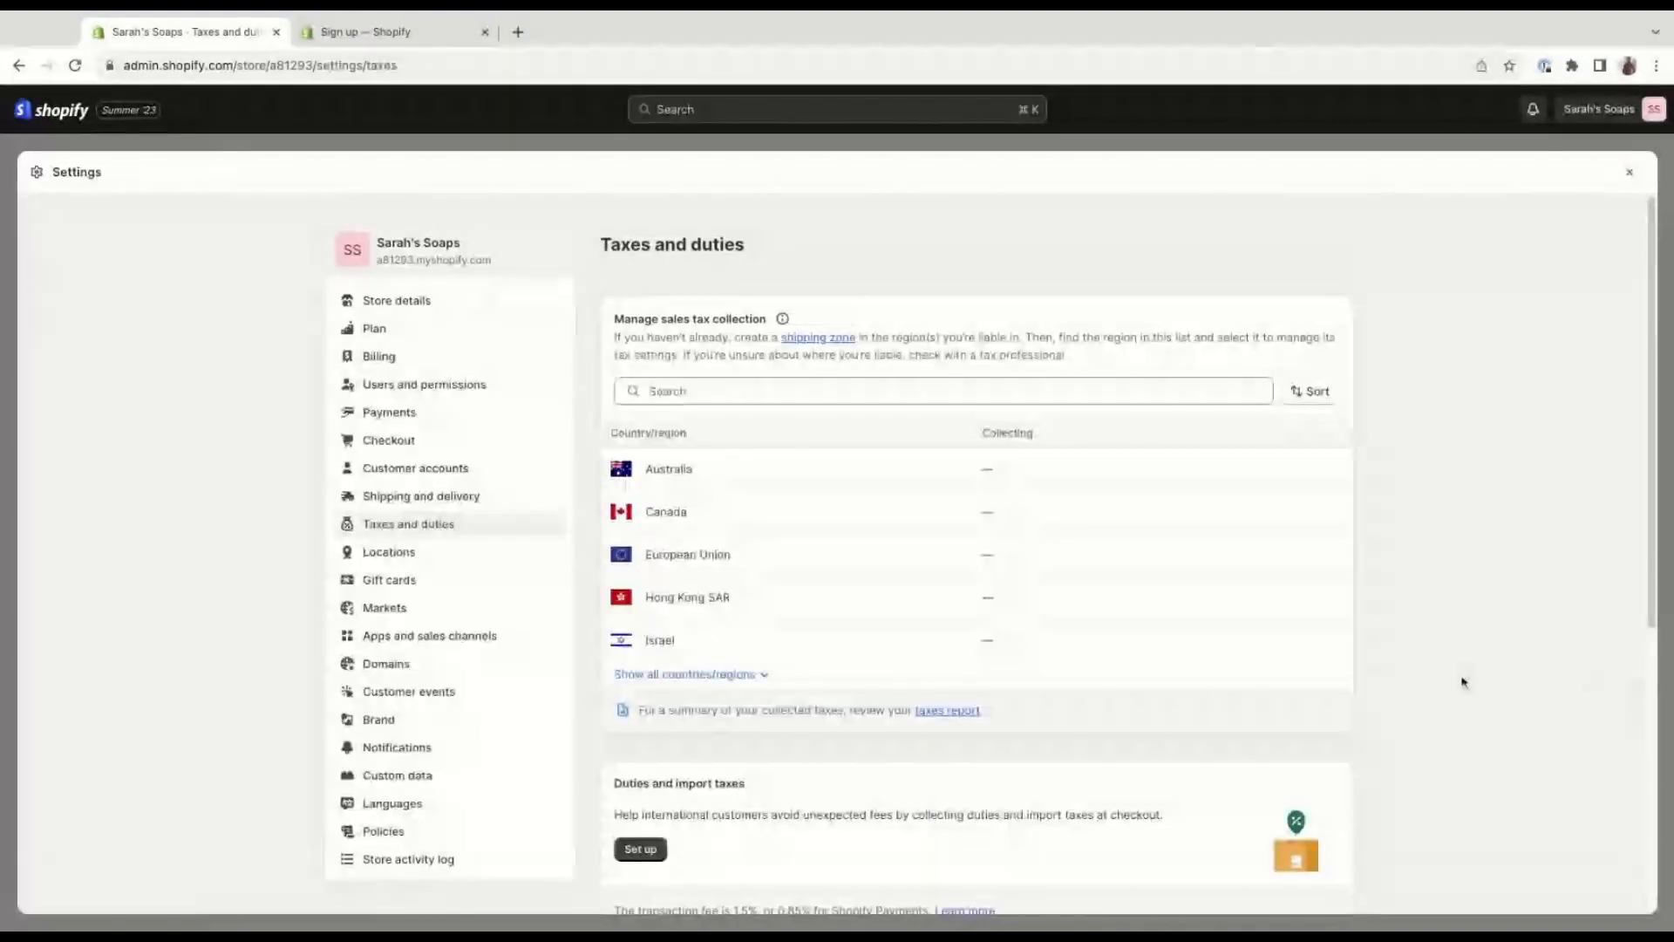
scroll(1448, 677, down, 1)
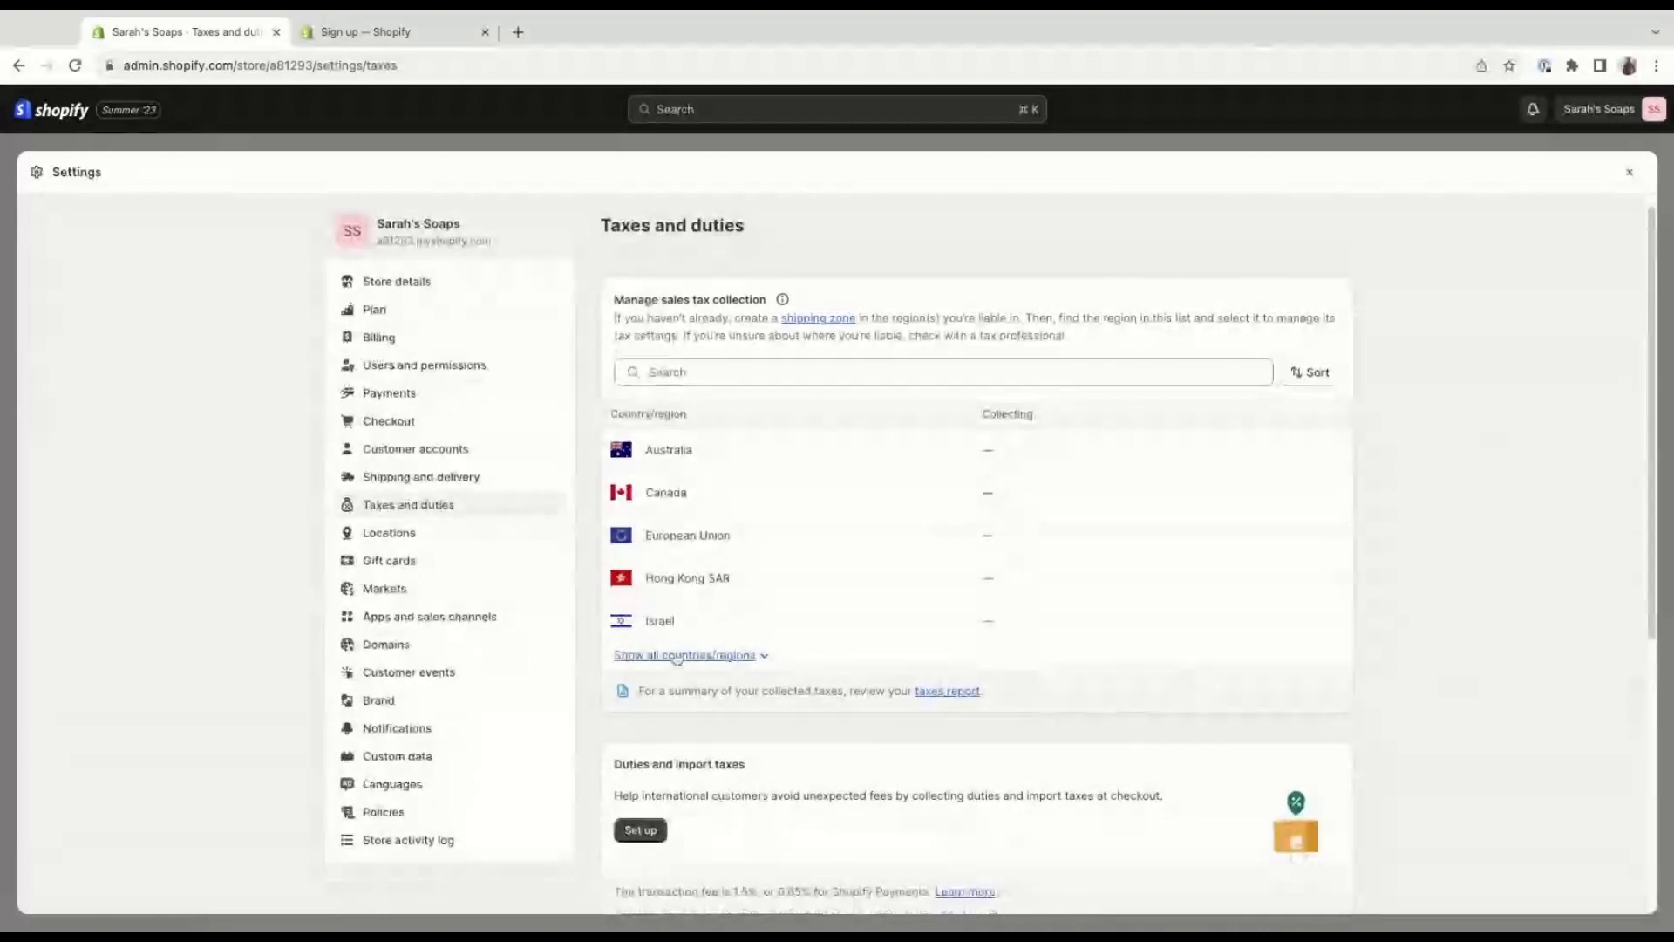
click(513, 736)
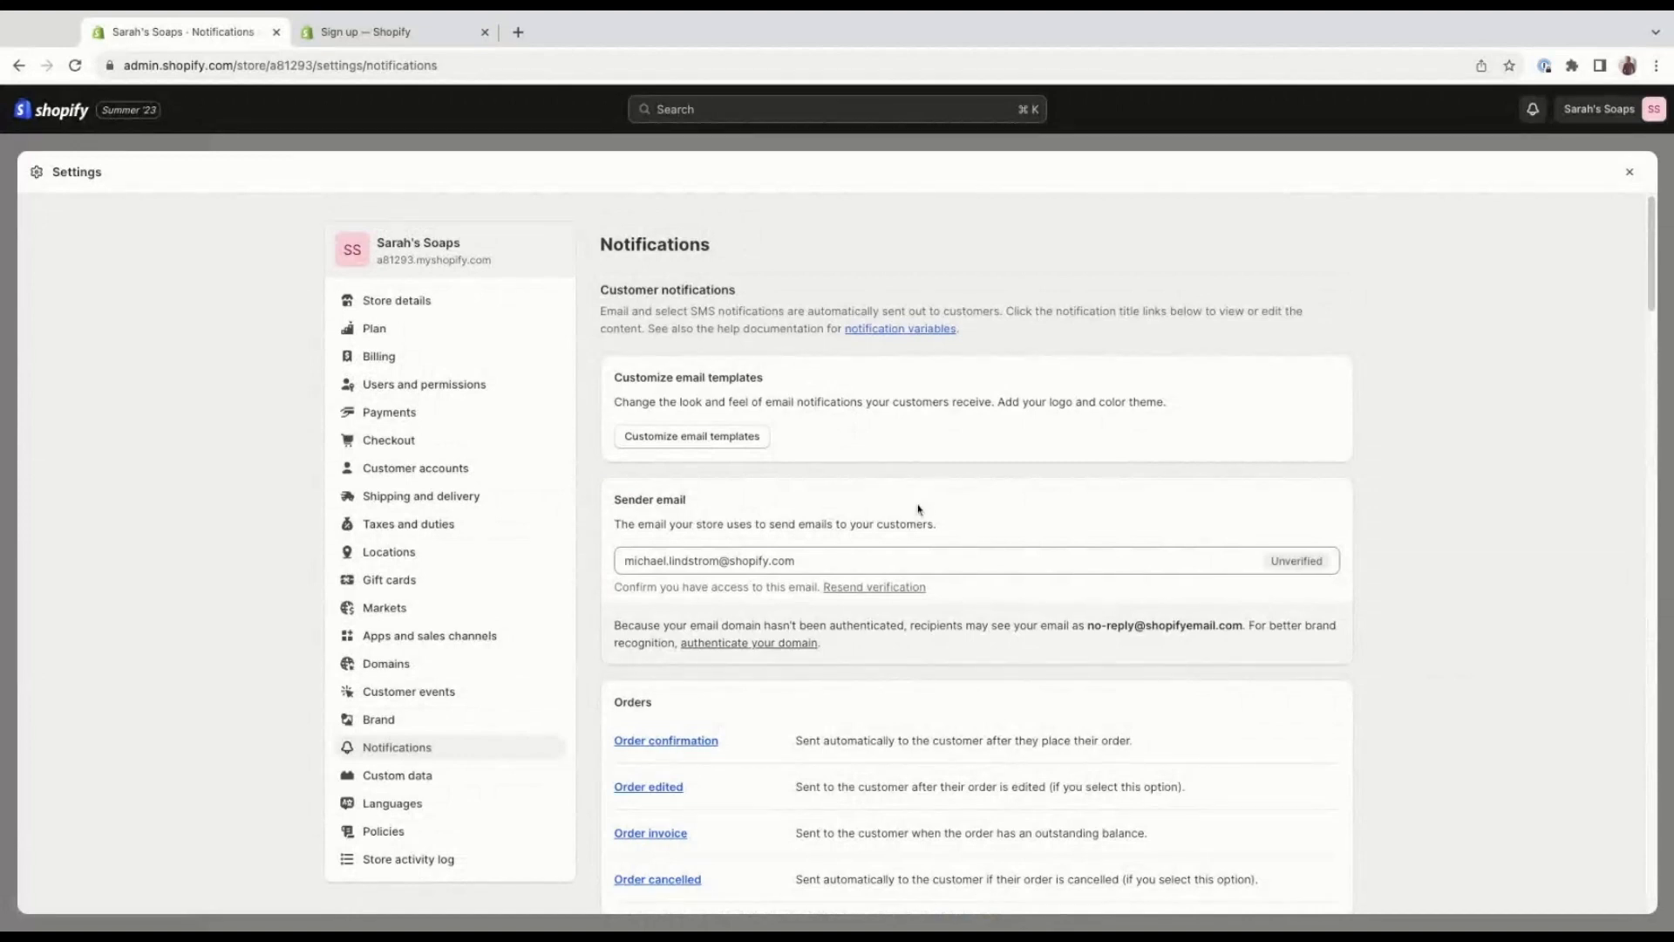
scroll(919, 510, down, 1)
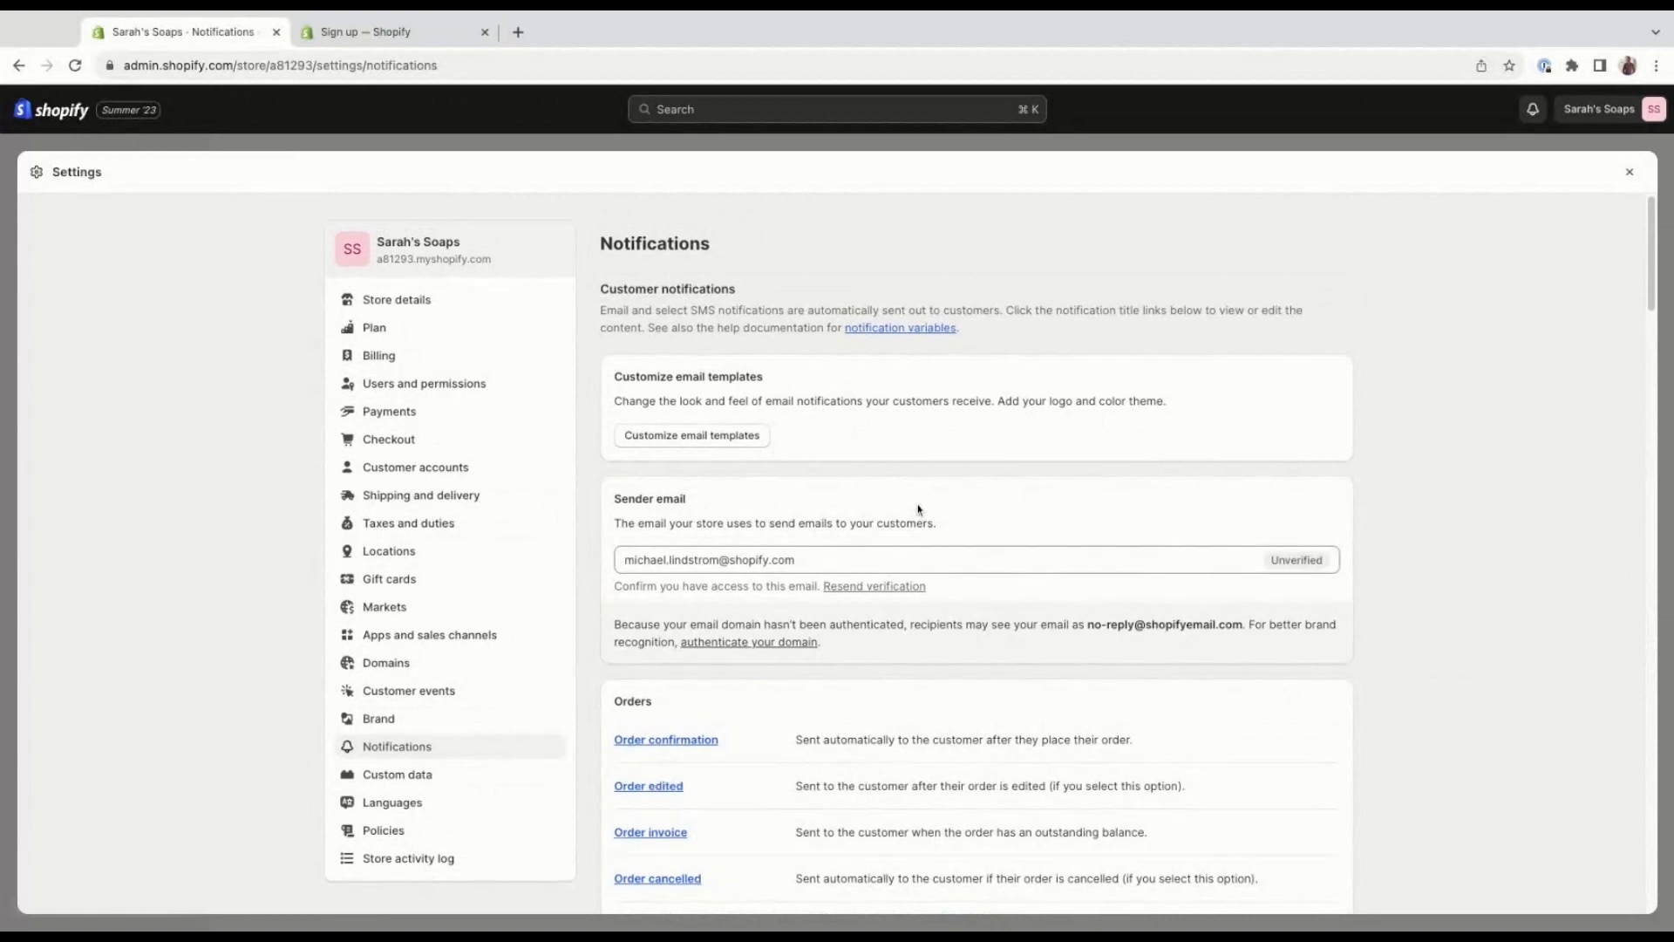
scroll(918, 509, down, 3)
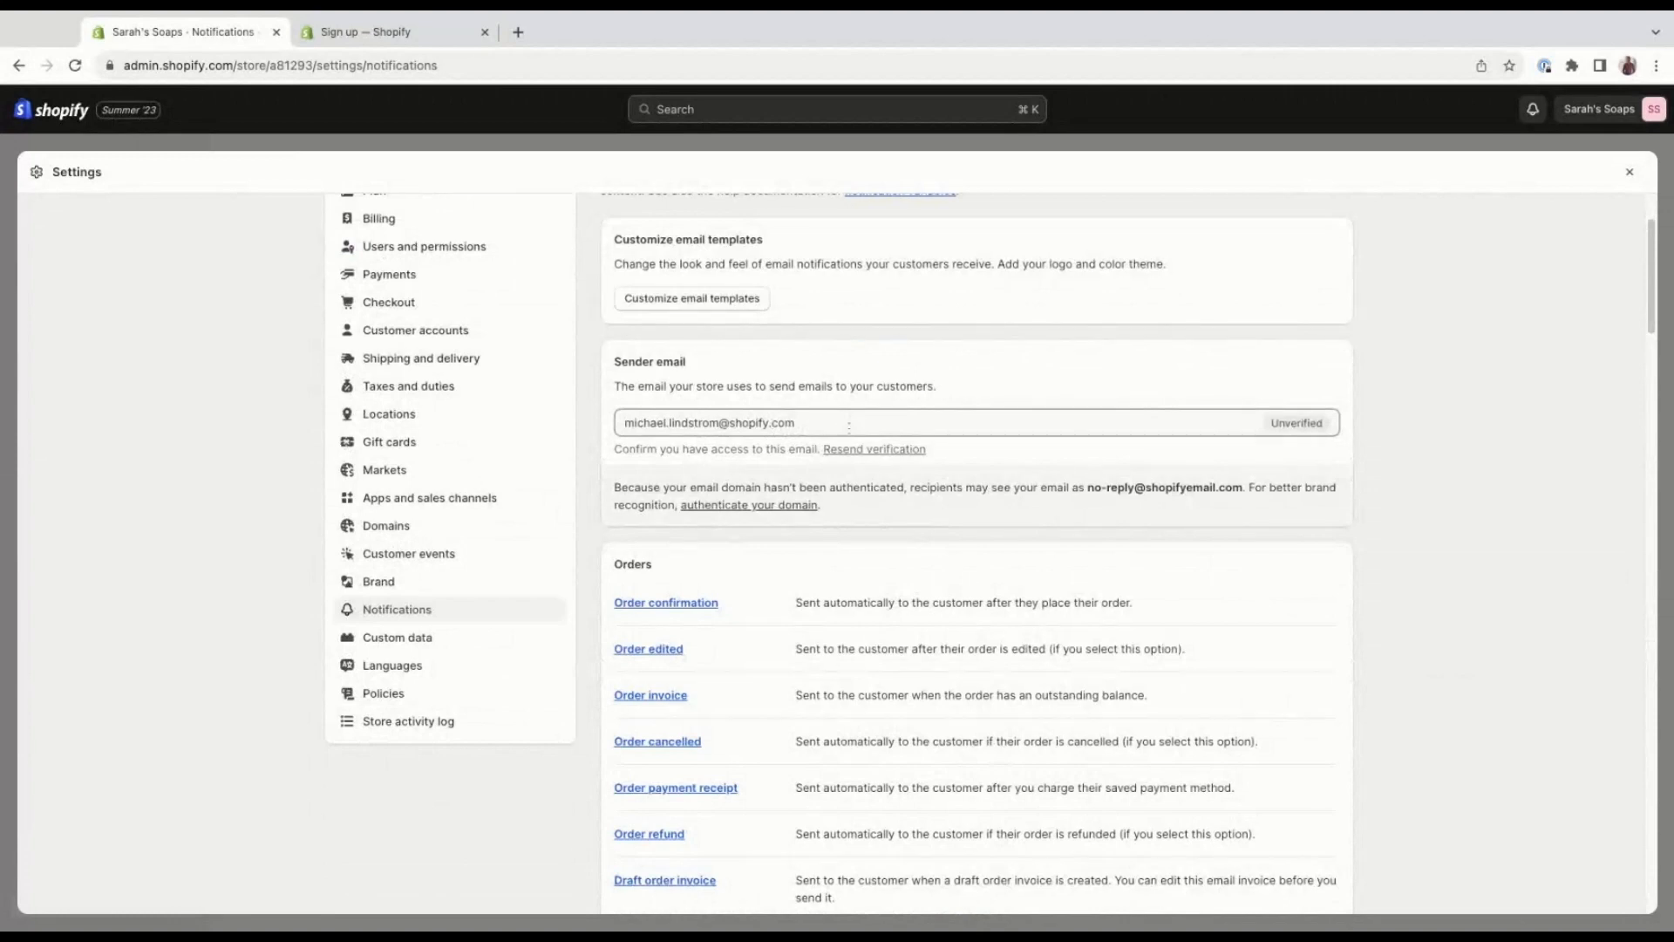
Examine the customer notifications for orders, shipping, local delivery and local pickup.
scroll(828, 488, down, 1)
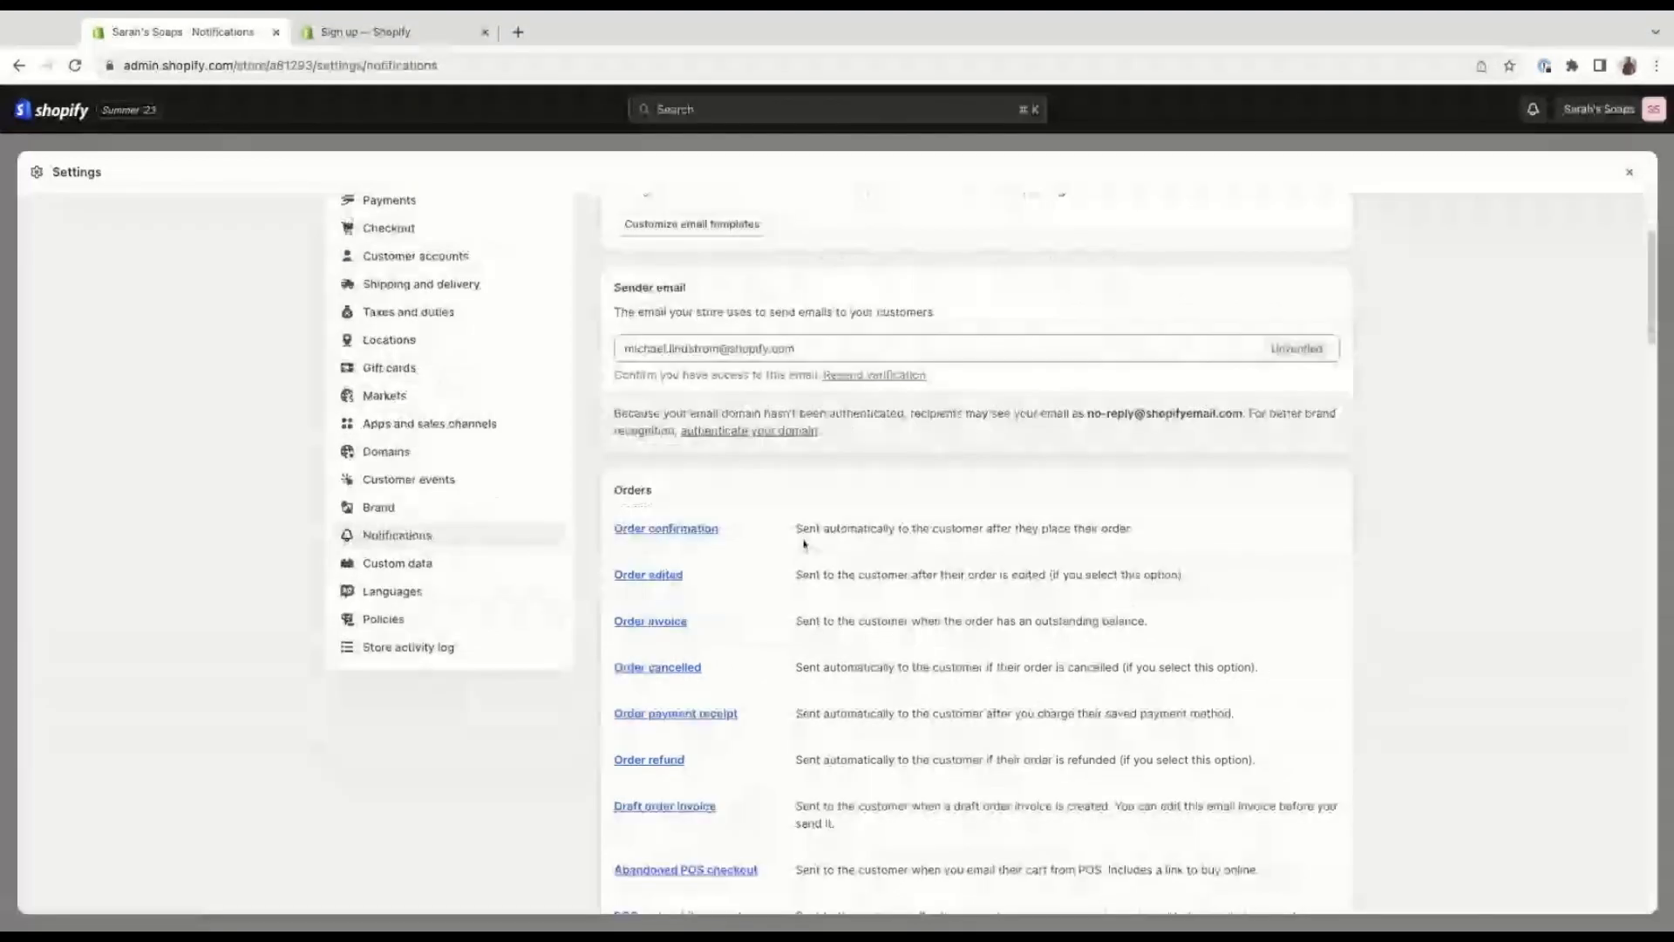
scroll(803, 542, down, 2)
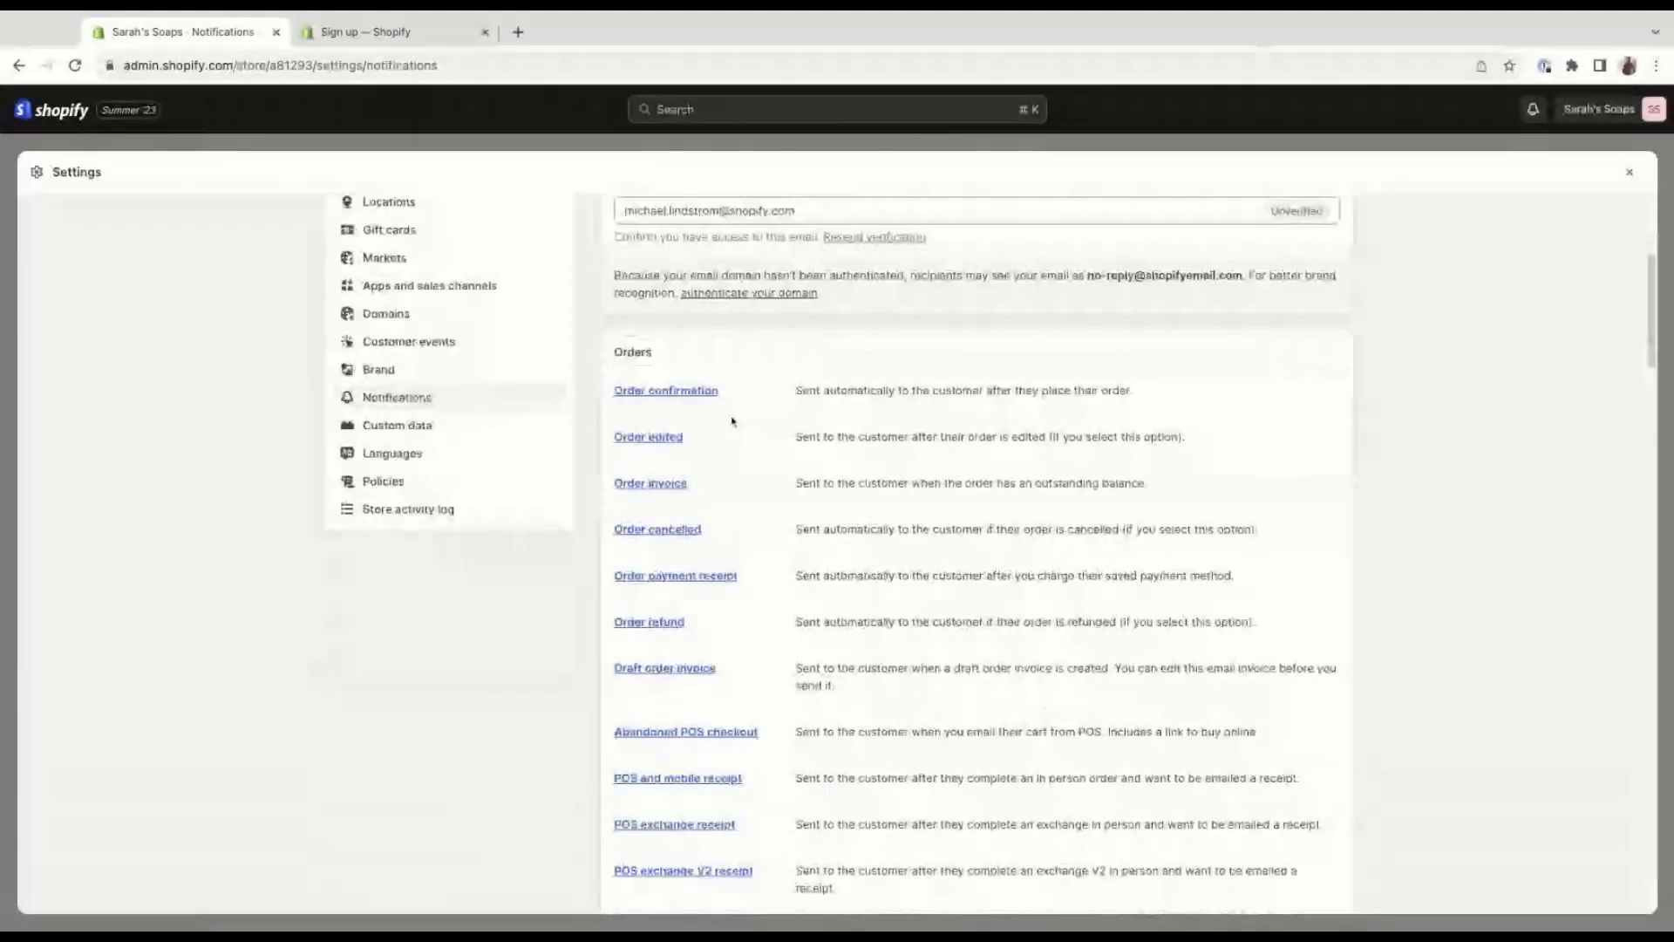
scroll(739, 433, down, 1)
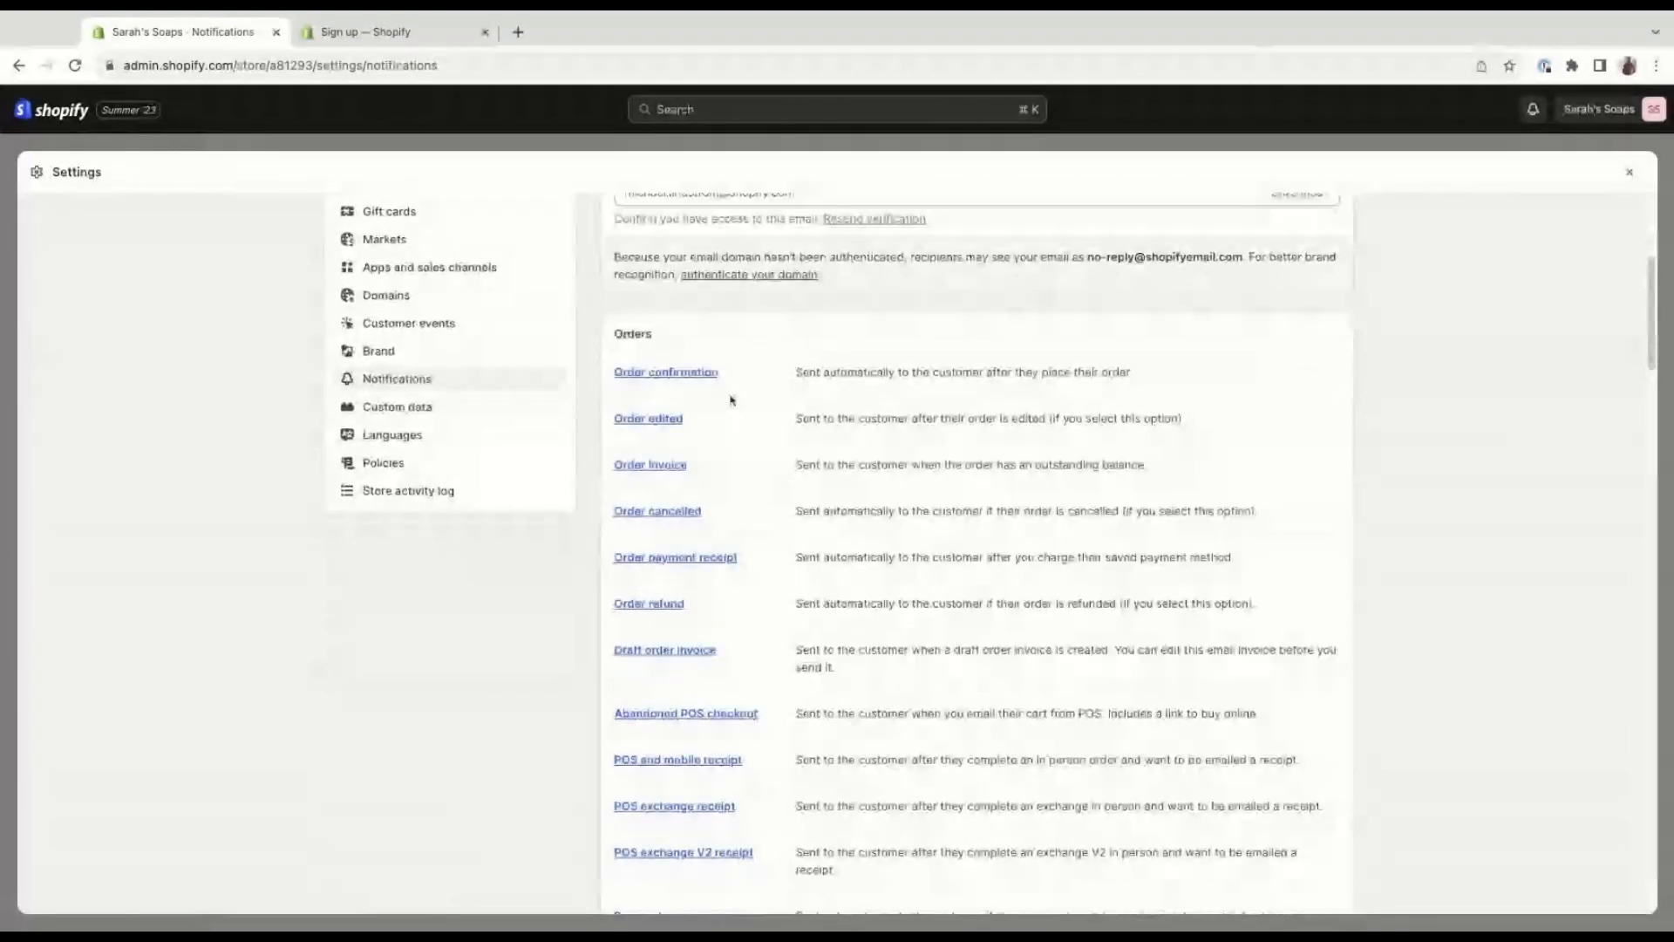
scroll(695, 555, down, 5)
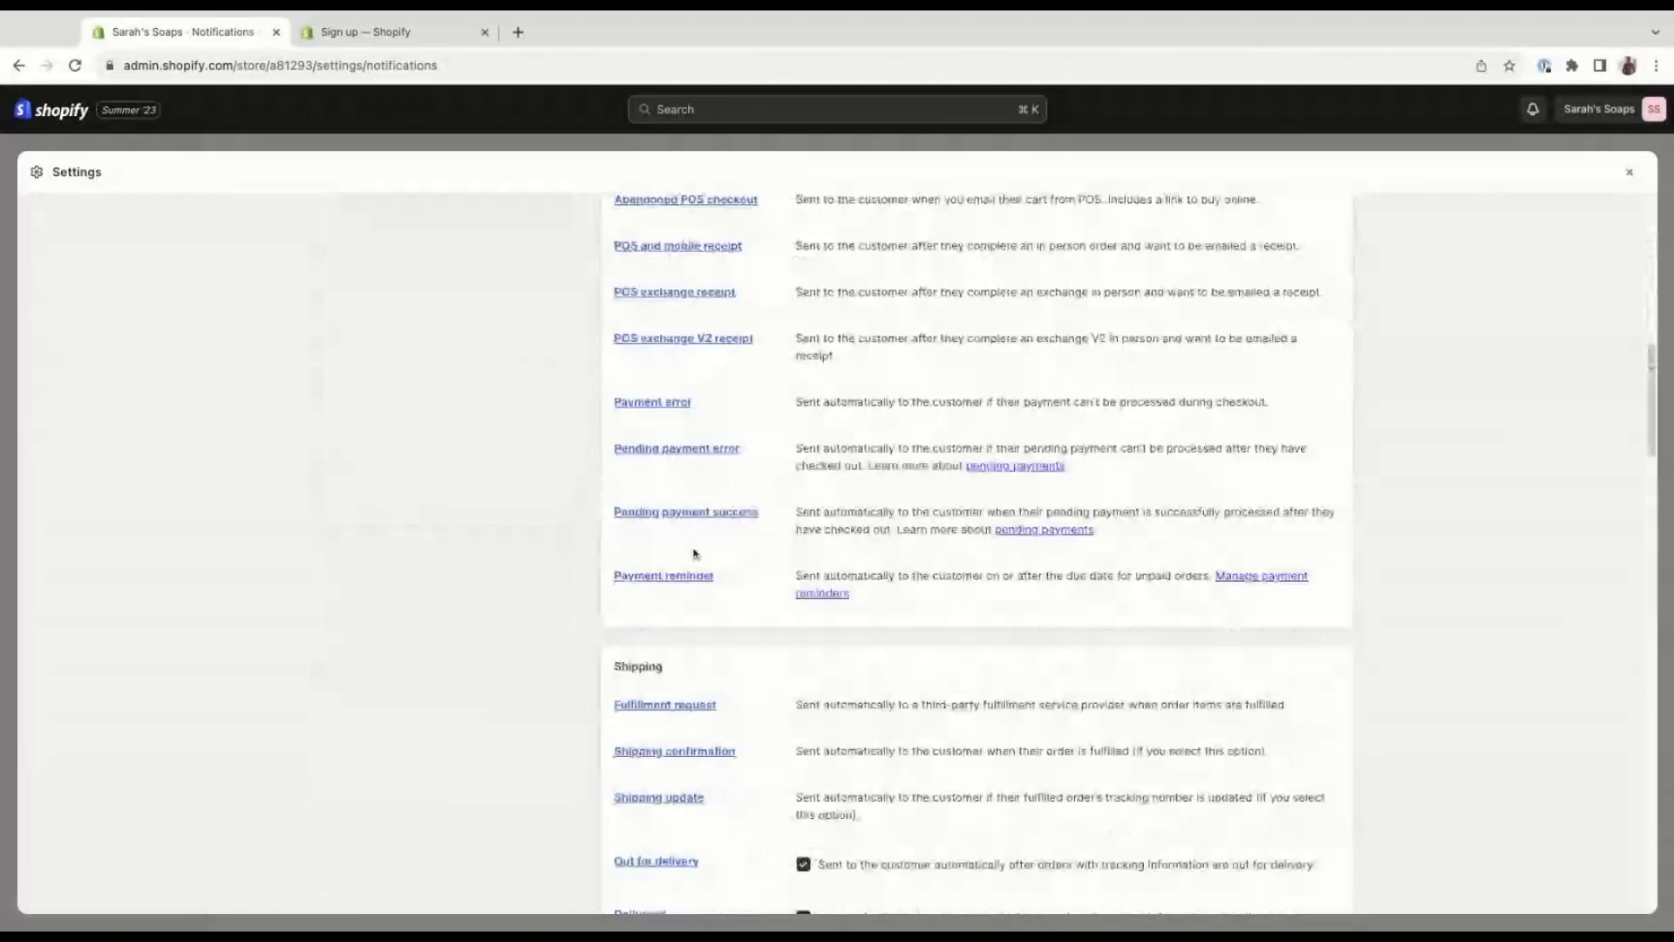
scroll(695, 554, down, 2)
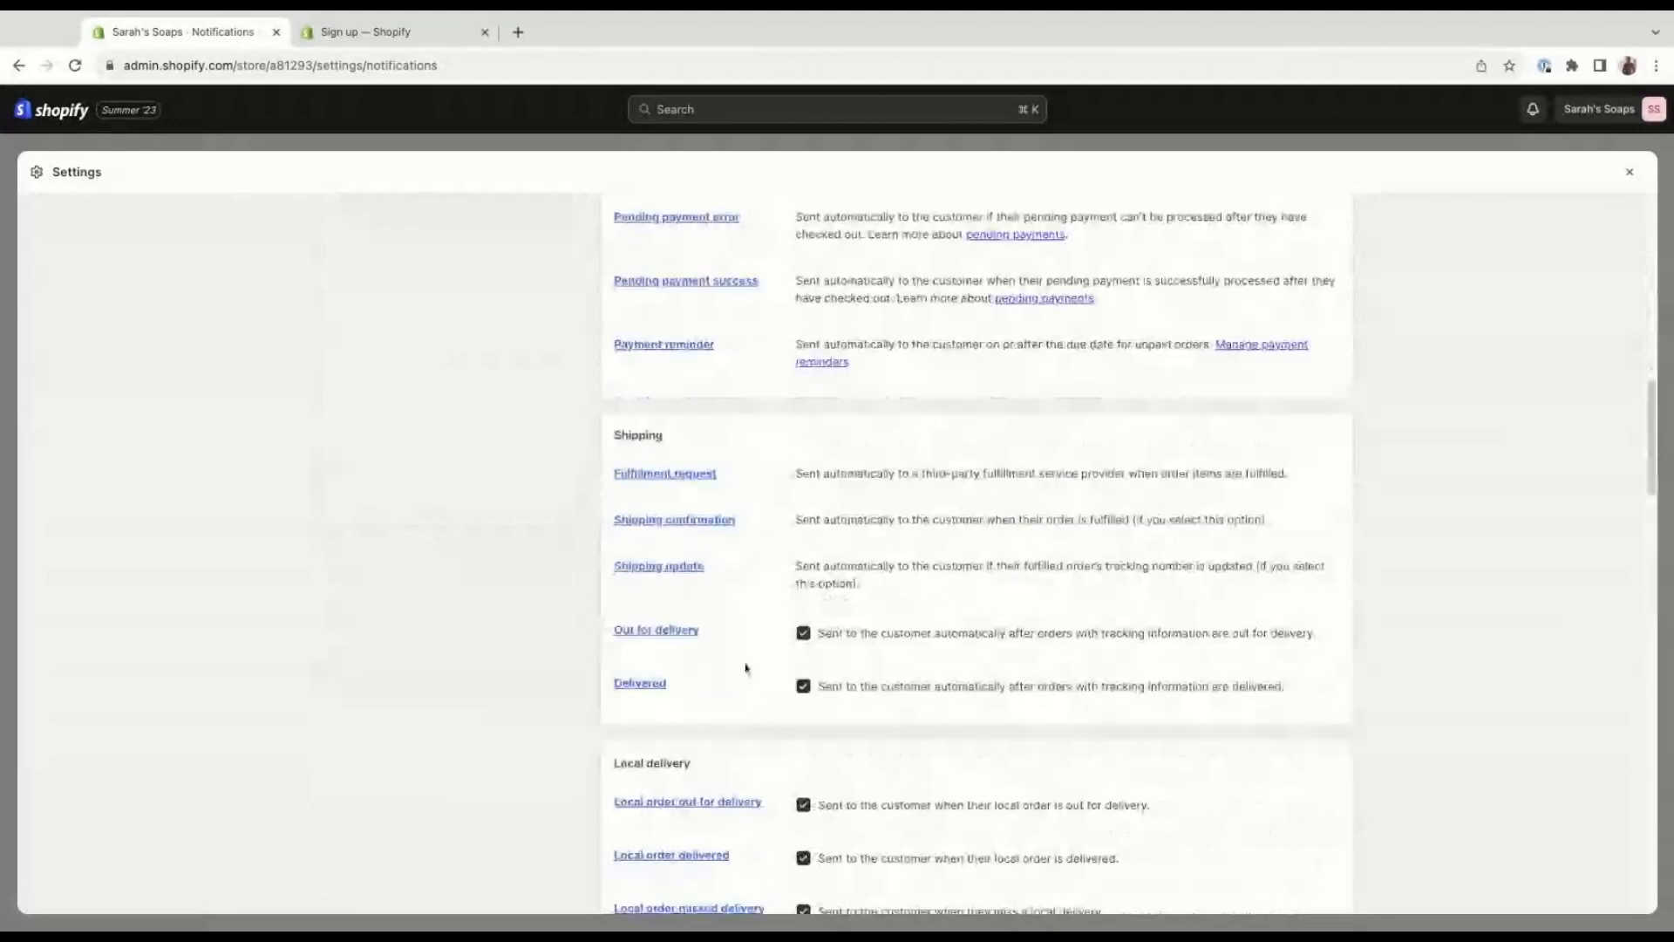
scroll(747, 669, down, 1)
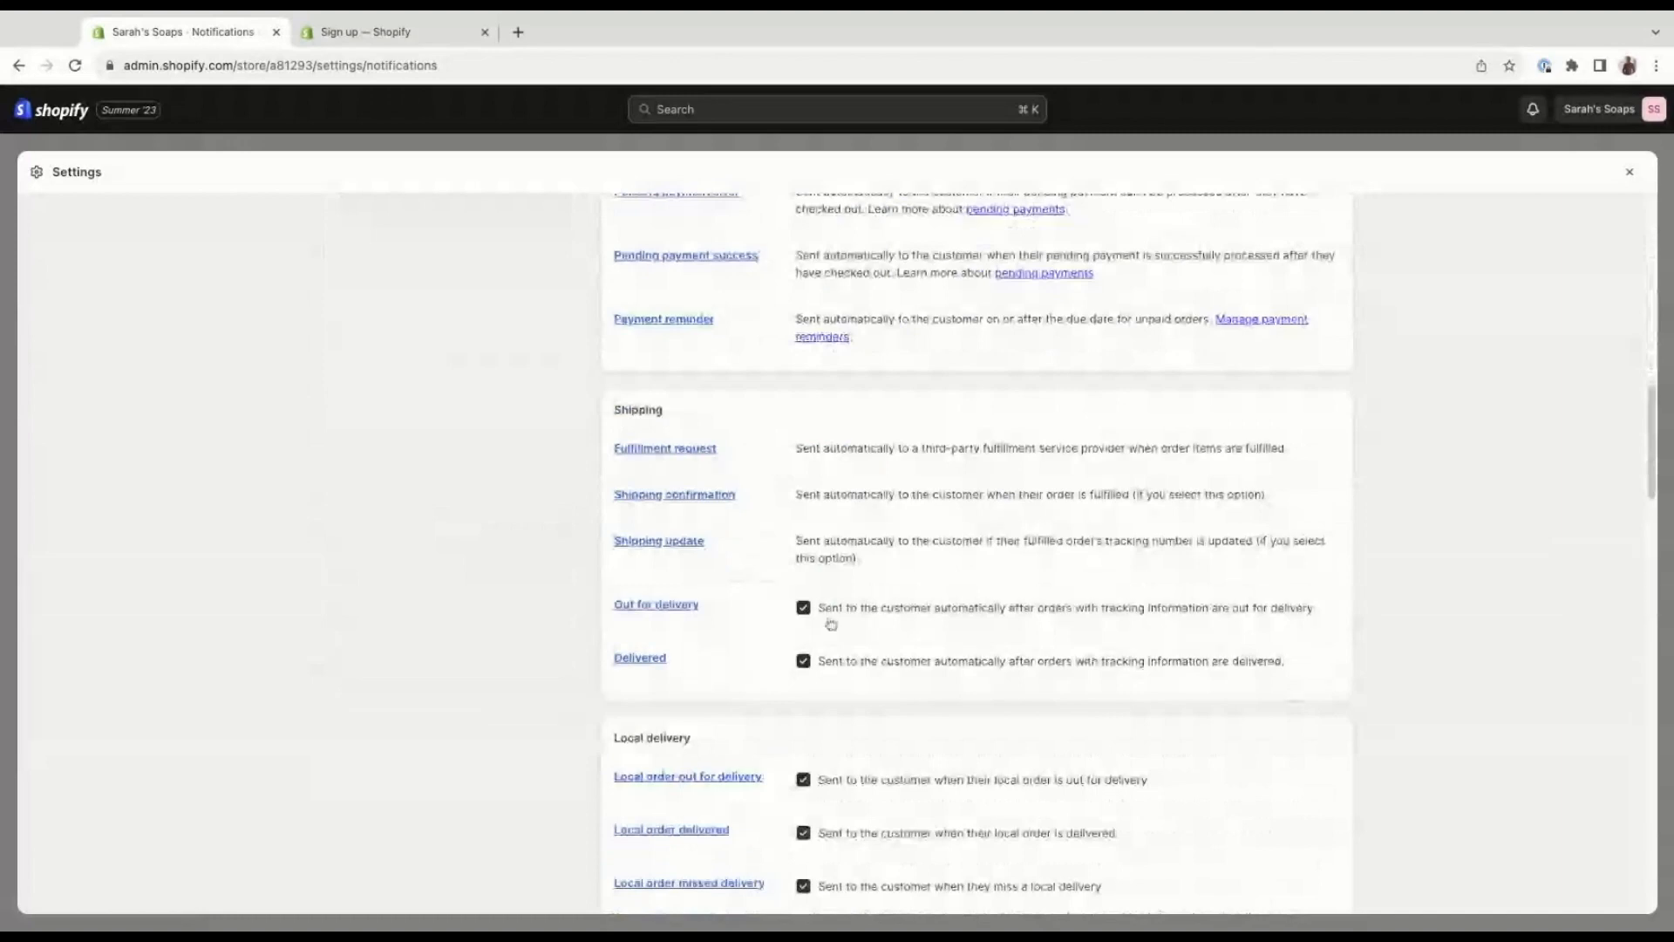
scroll(633, 578, down, 2)
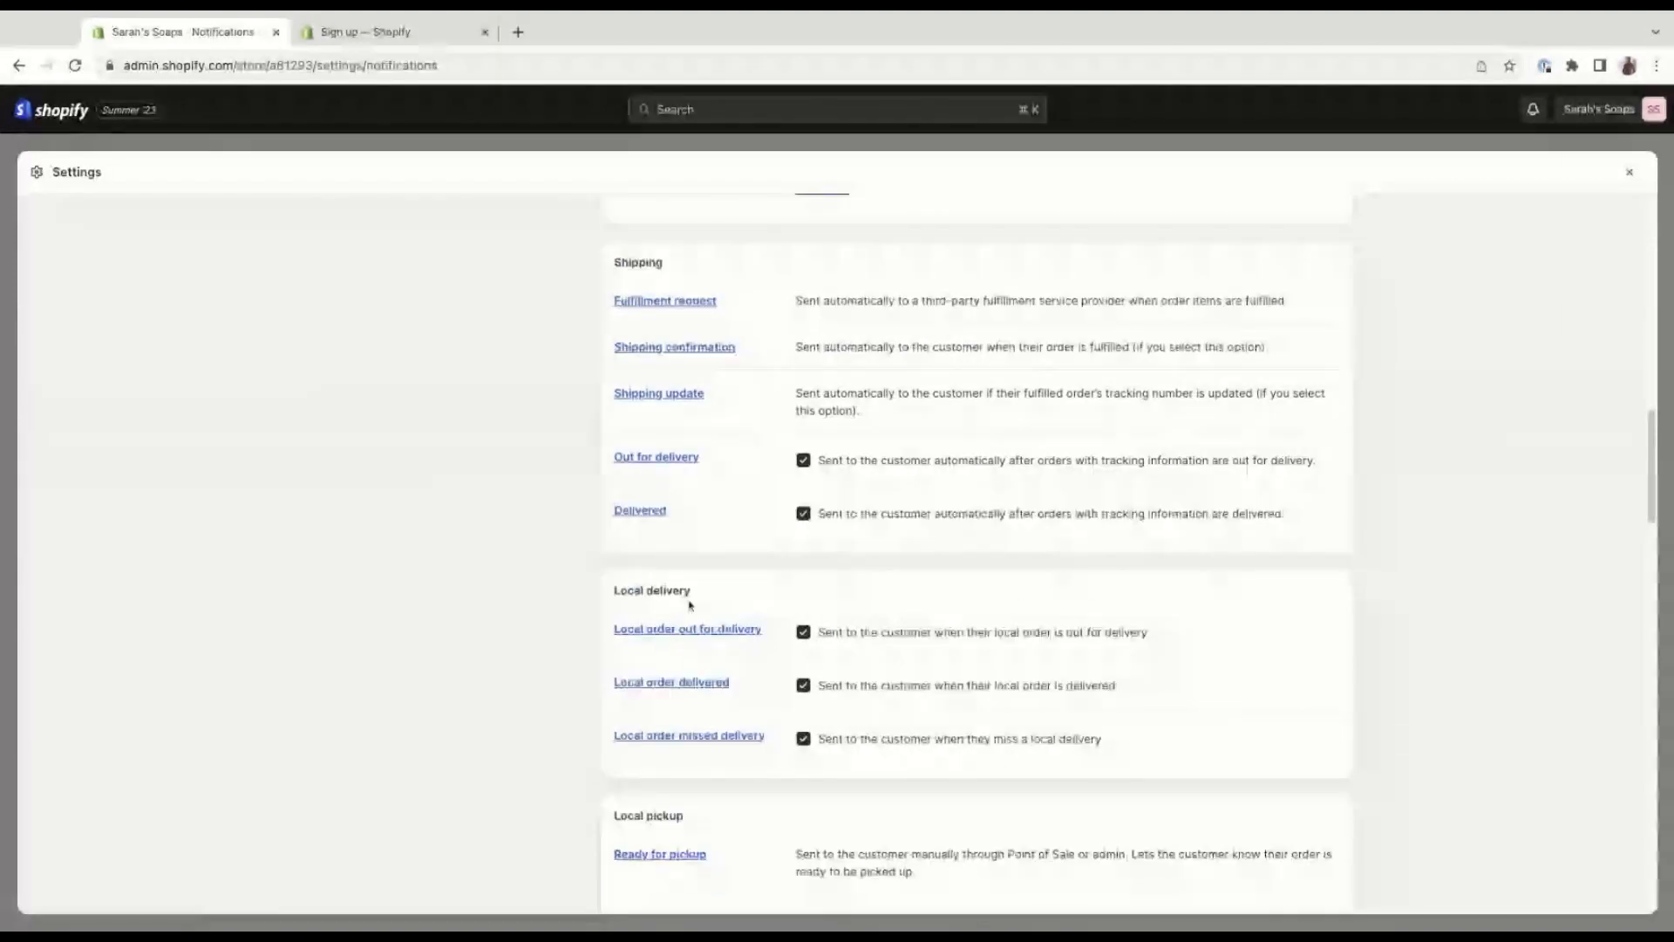
scroll(725, 774, down, 1)
scroll(737, 729, down, 2)
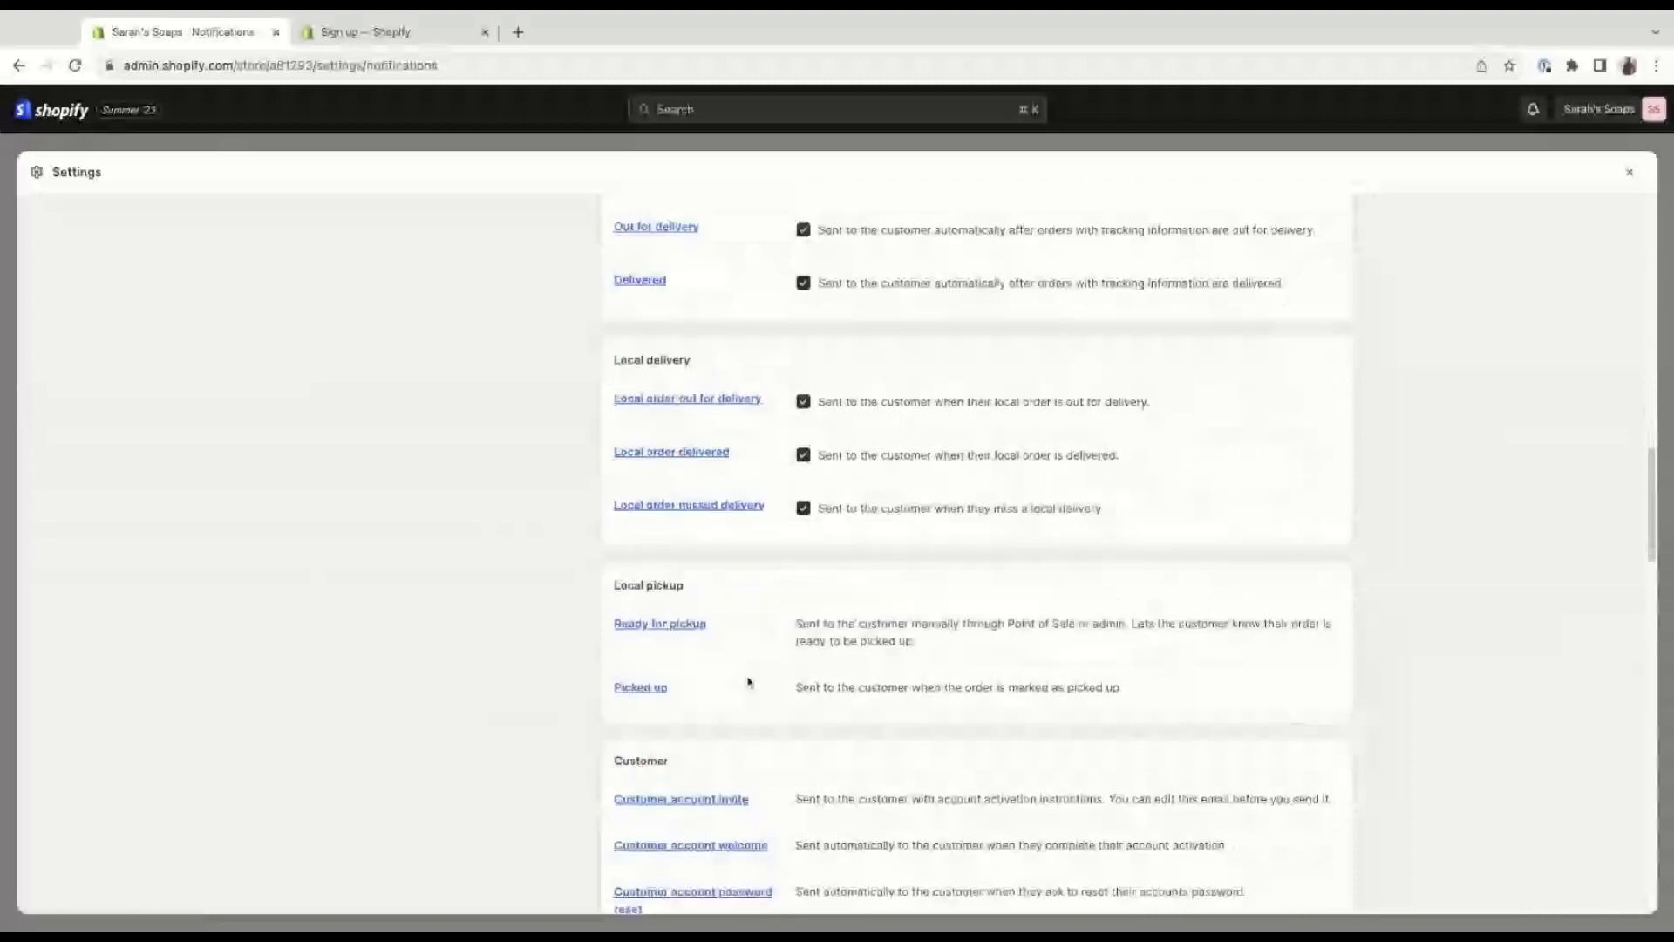
Review the customer account, gift card, email marketing and returns notifications.
scroll(746, 671, down, 2)
scroll(744, 680, down, 3)
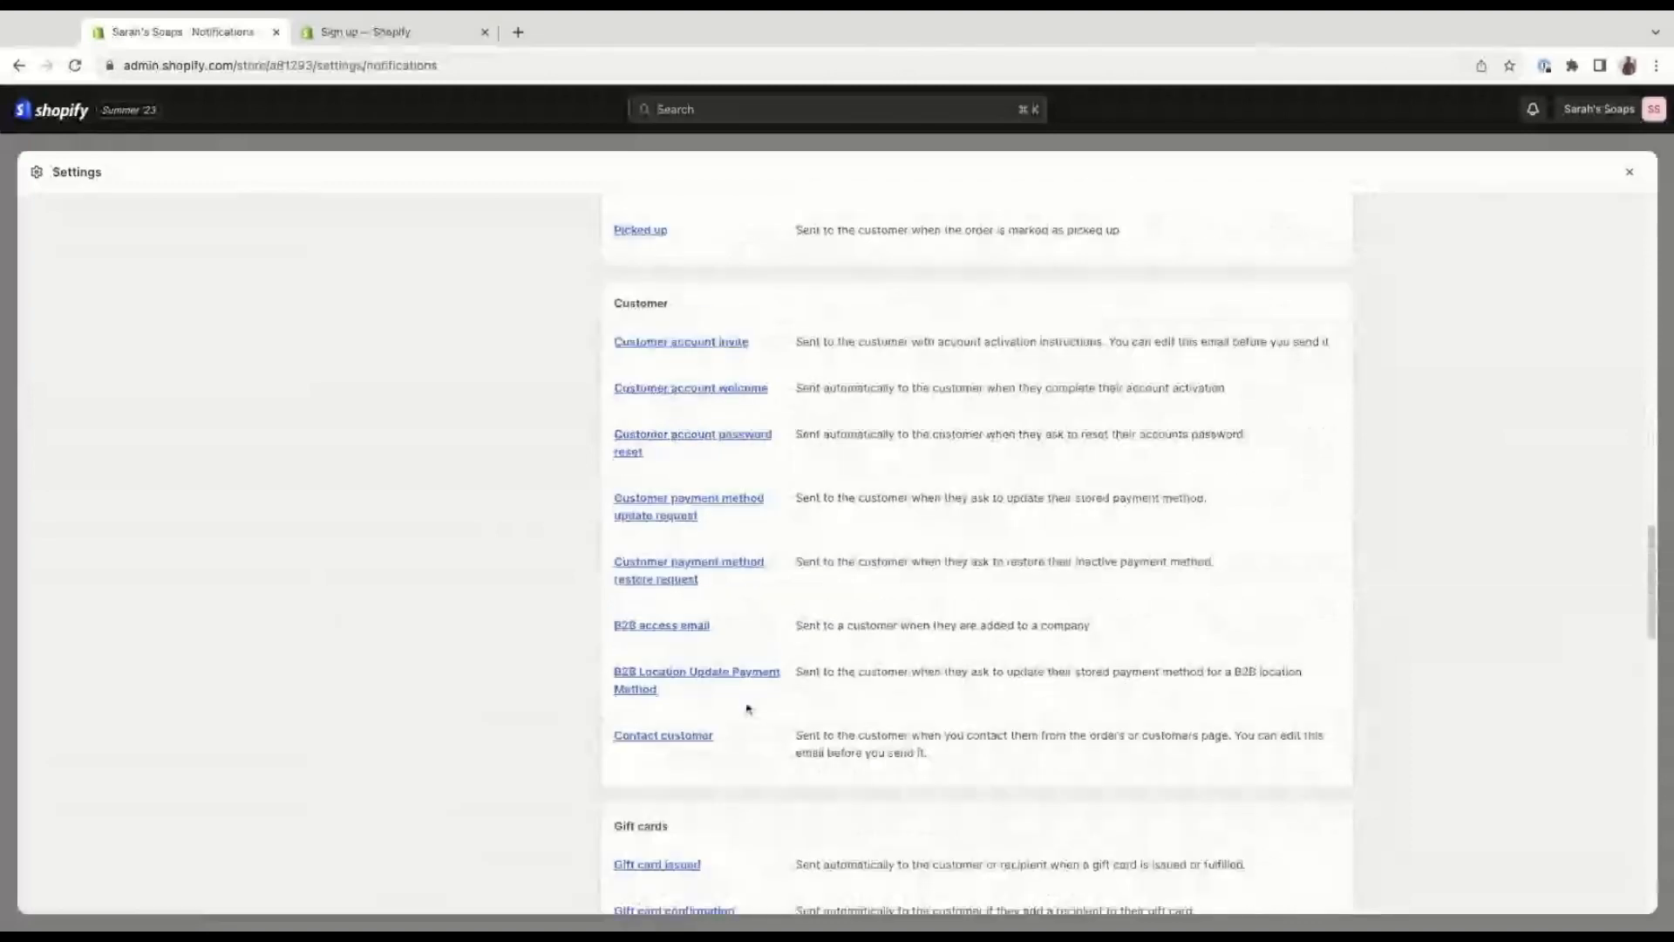
scroll(748, 698, down, 5)
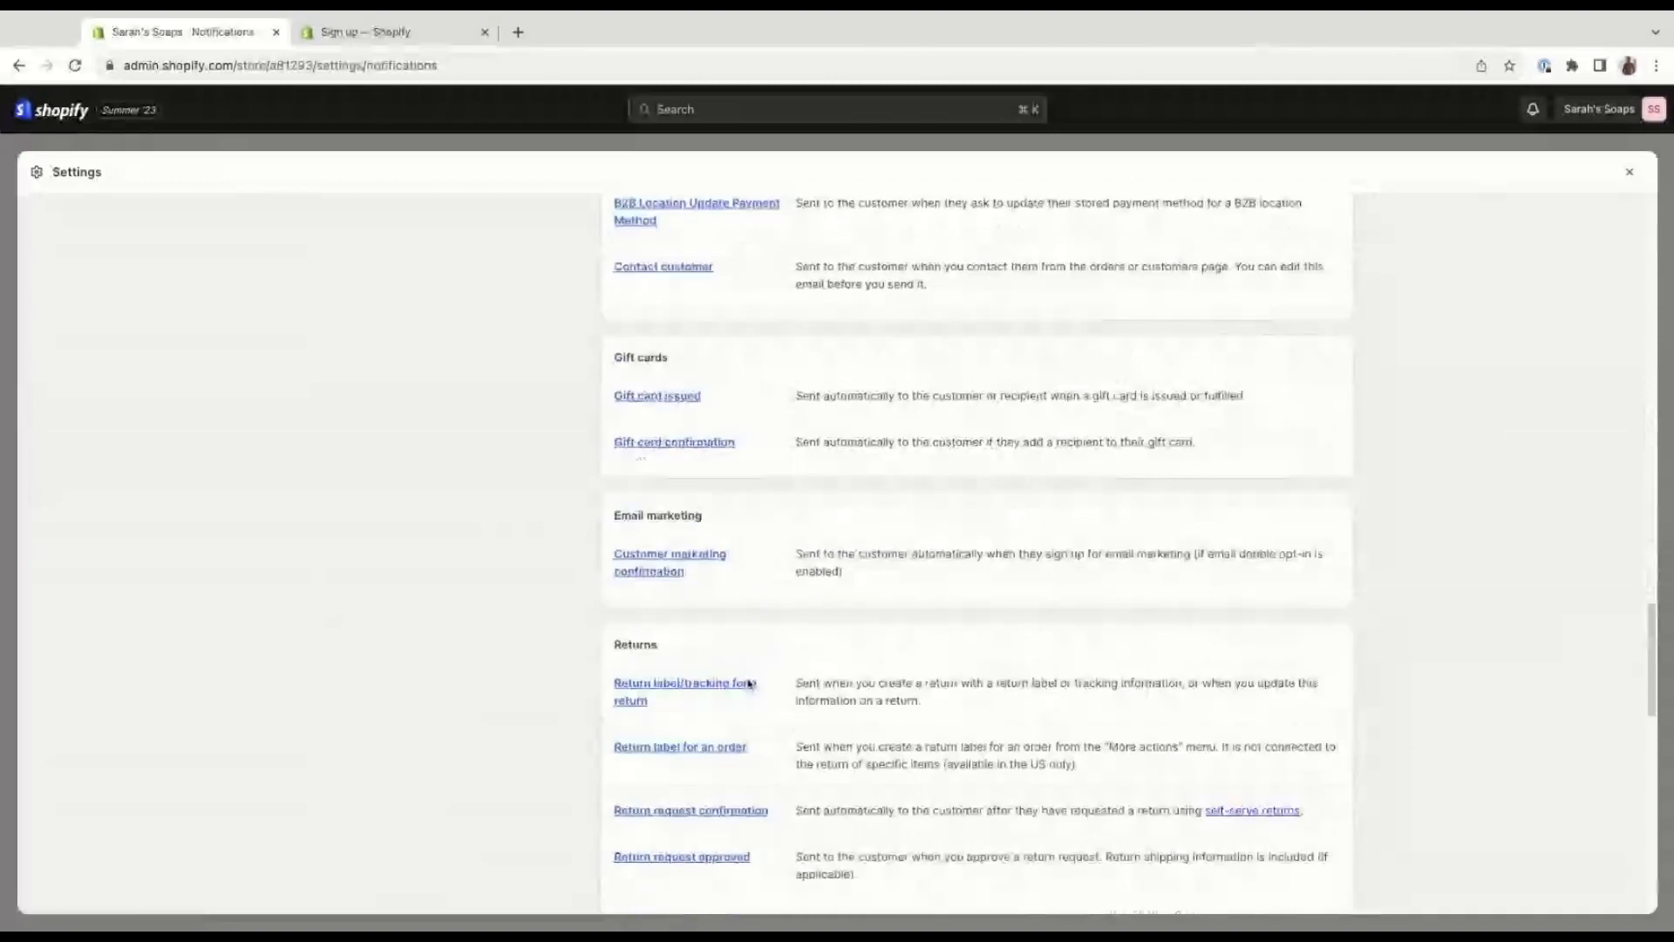
scroll(749, 684, down, 1)
scroll(708, 593, down, 3)
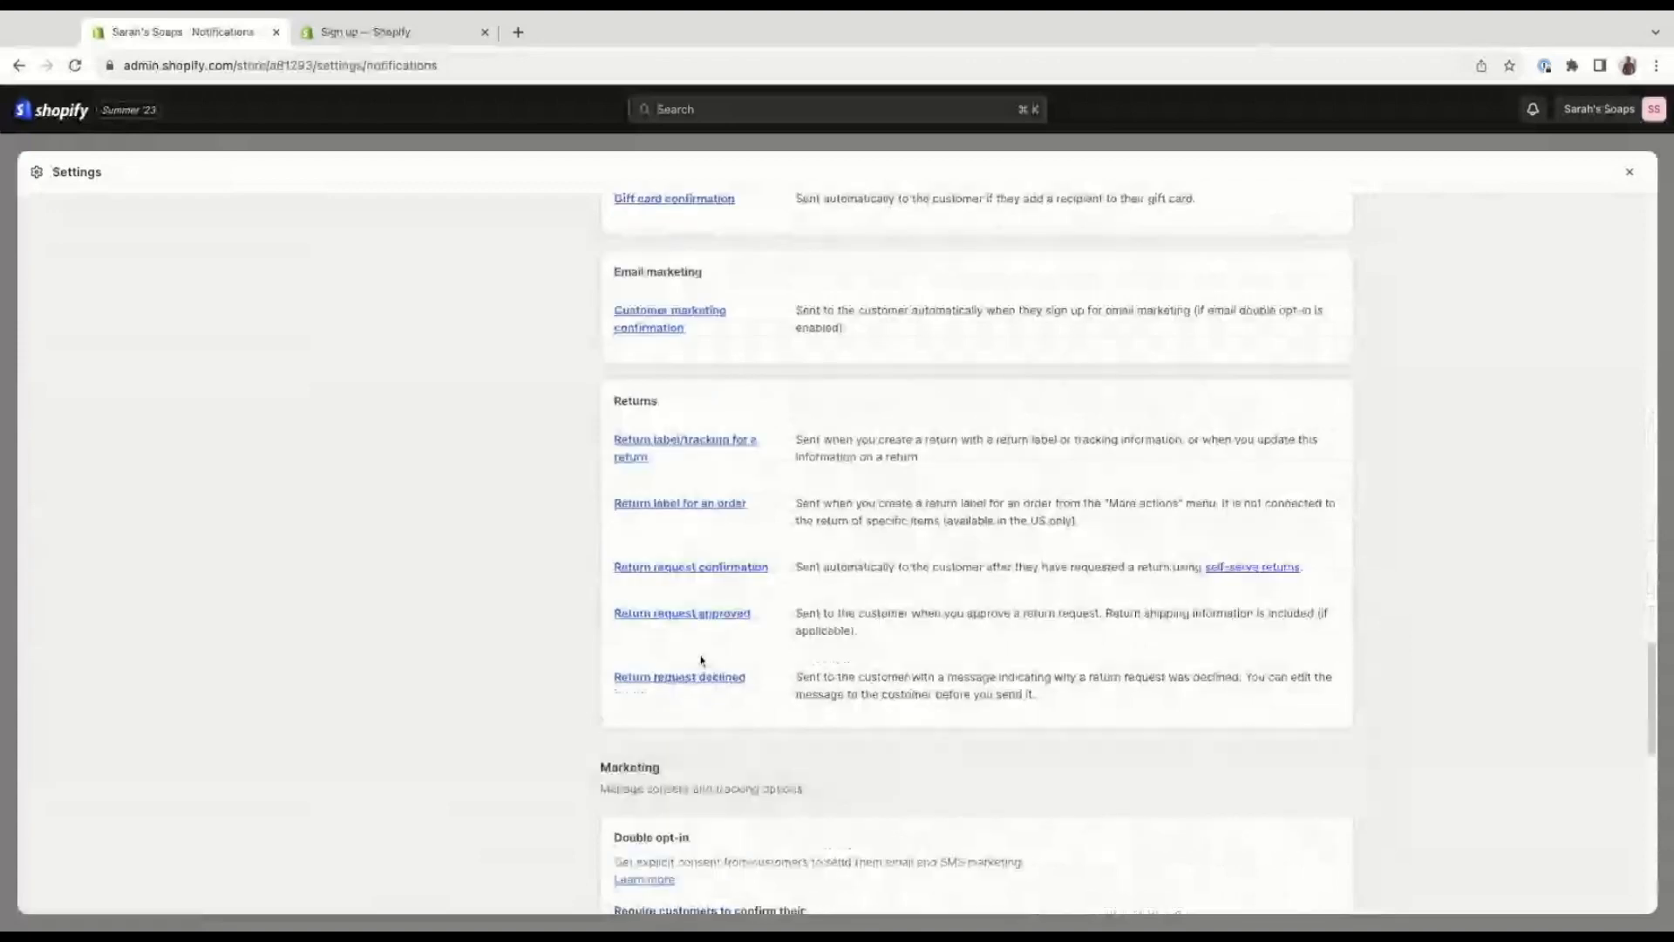
scroll(702, 661, down, 2)
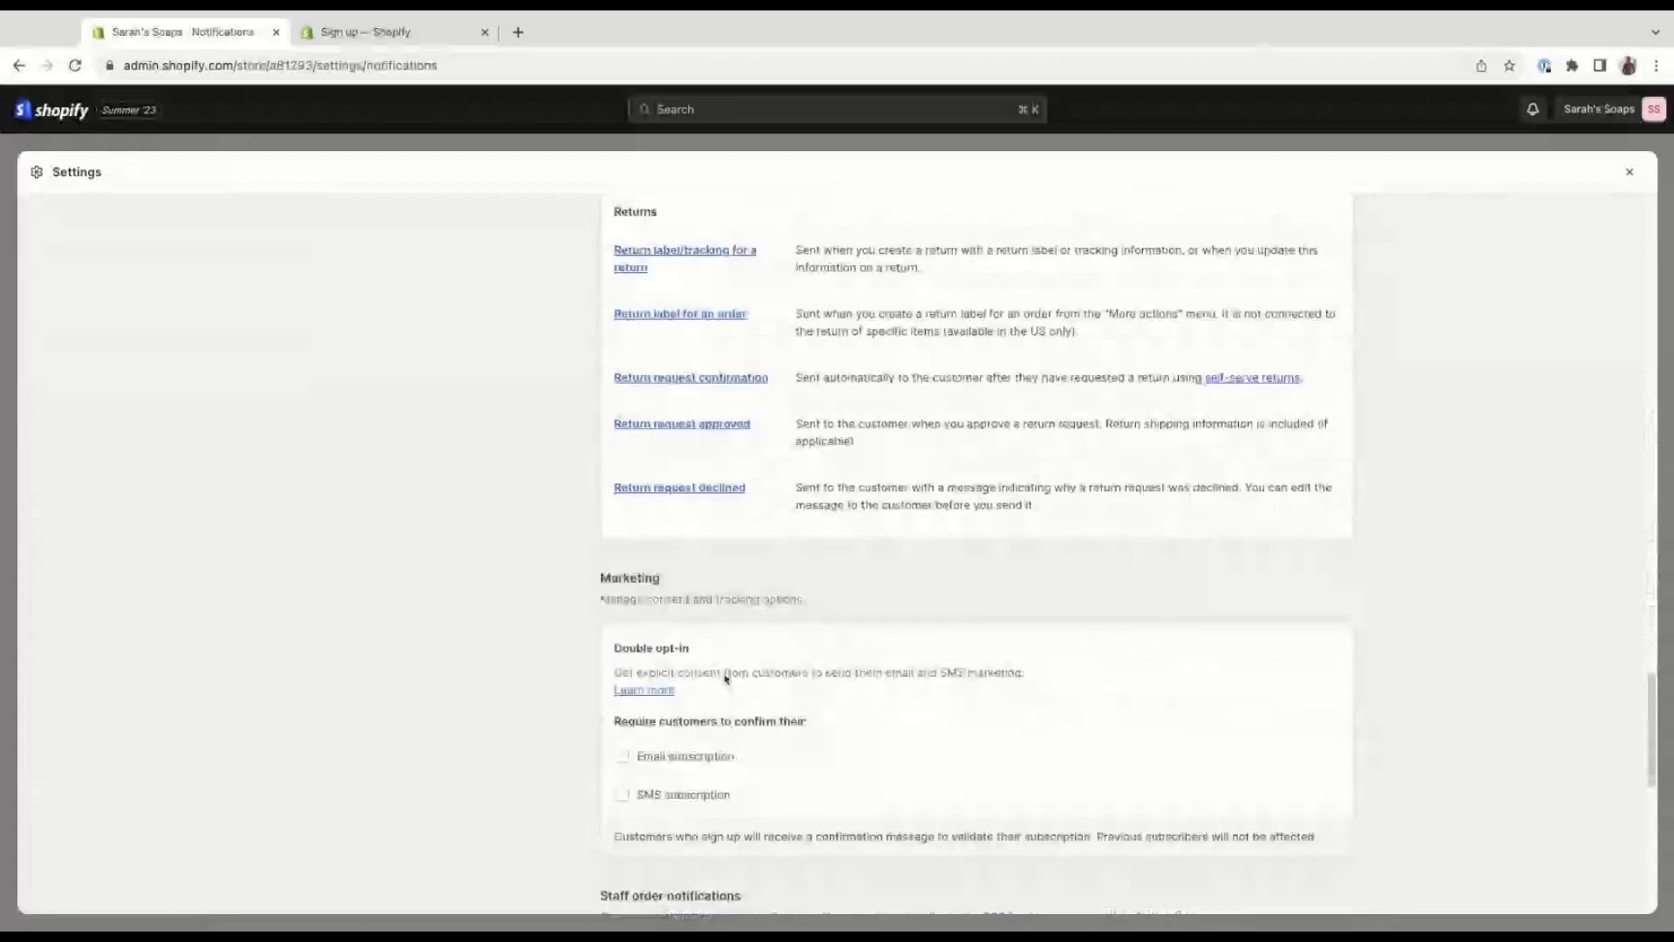
Examine the marketing double opt-in options, staff order notifications, draft order notification and webhooks section.
scroll(589, 652, down, 2)
scroll(589, 653, down, 1)
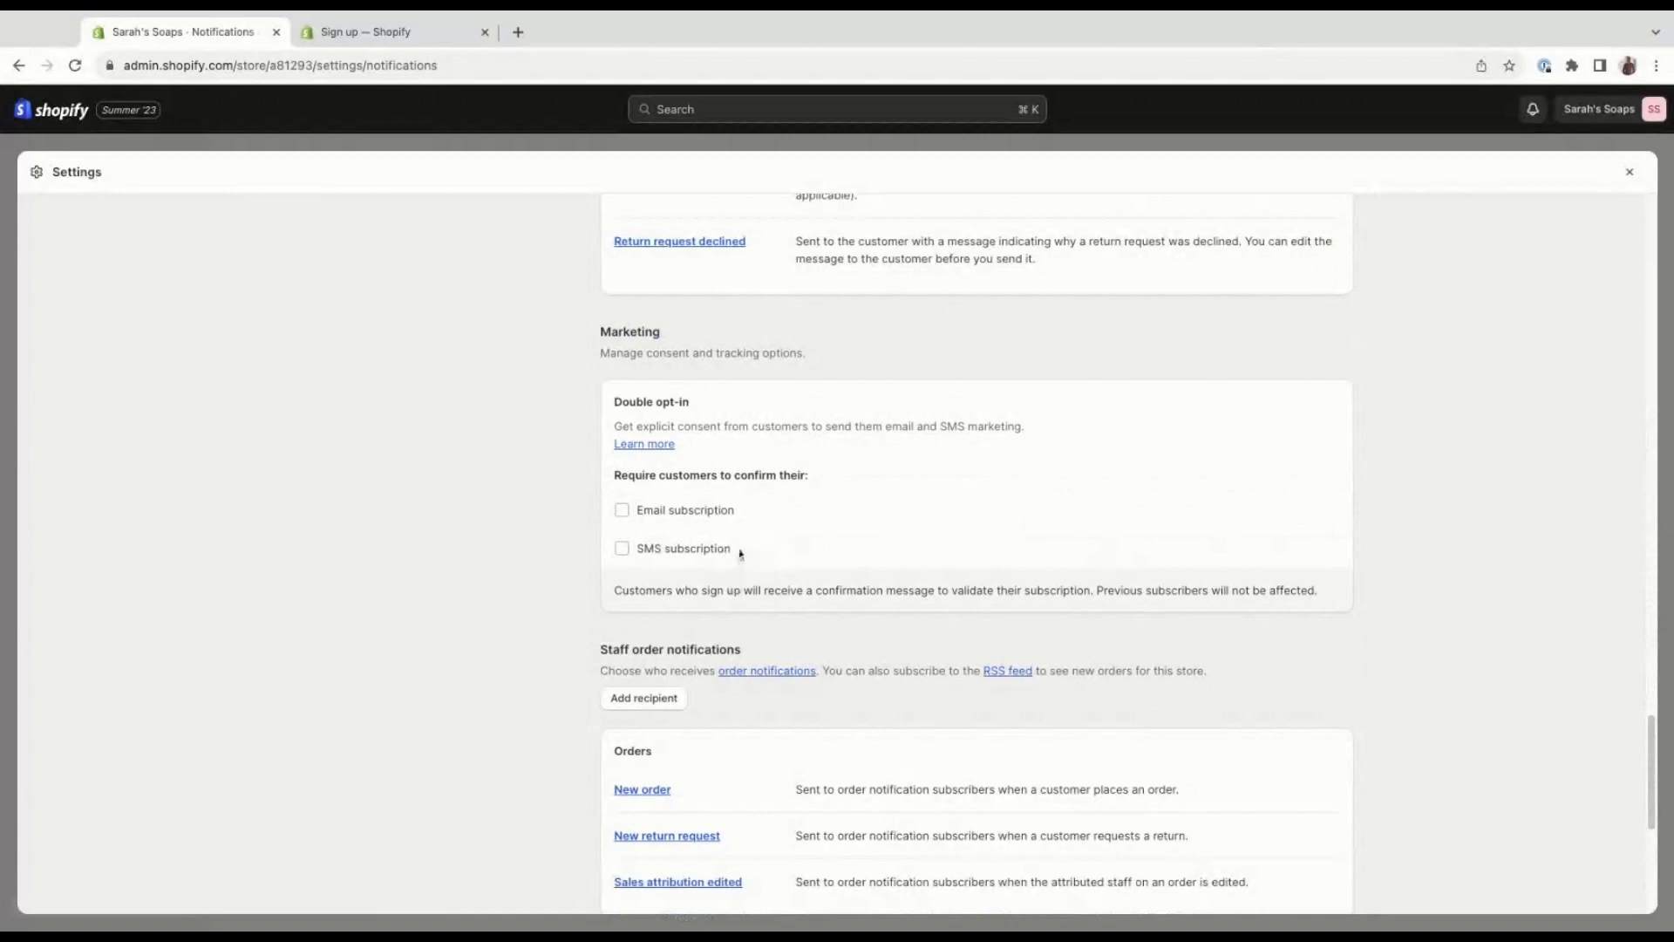
scroll(927, 515, down, 3)
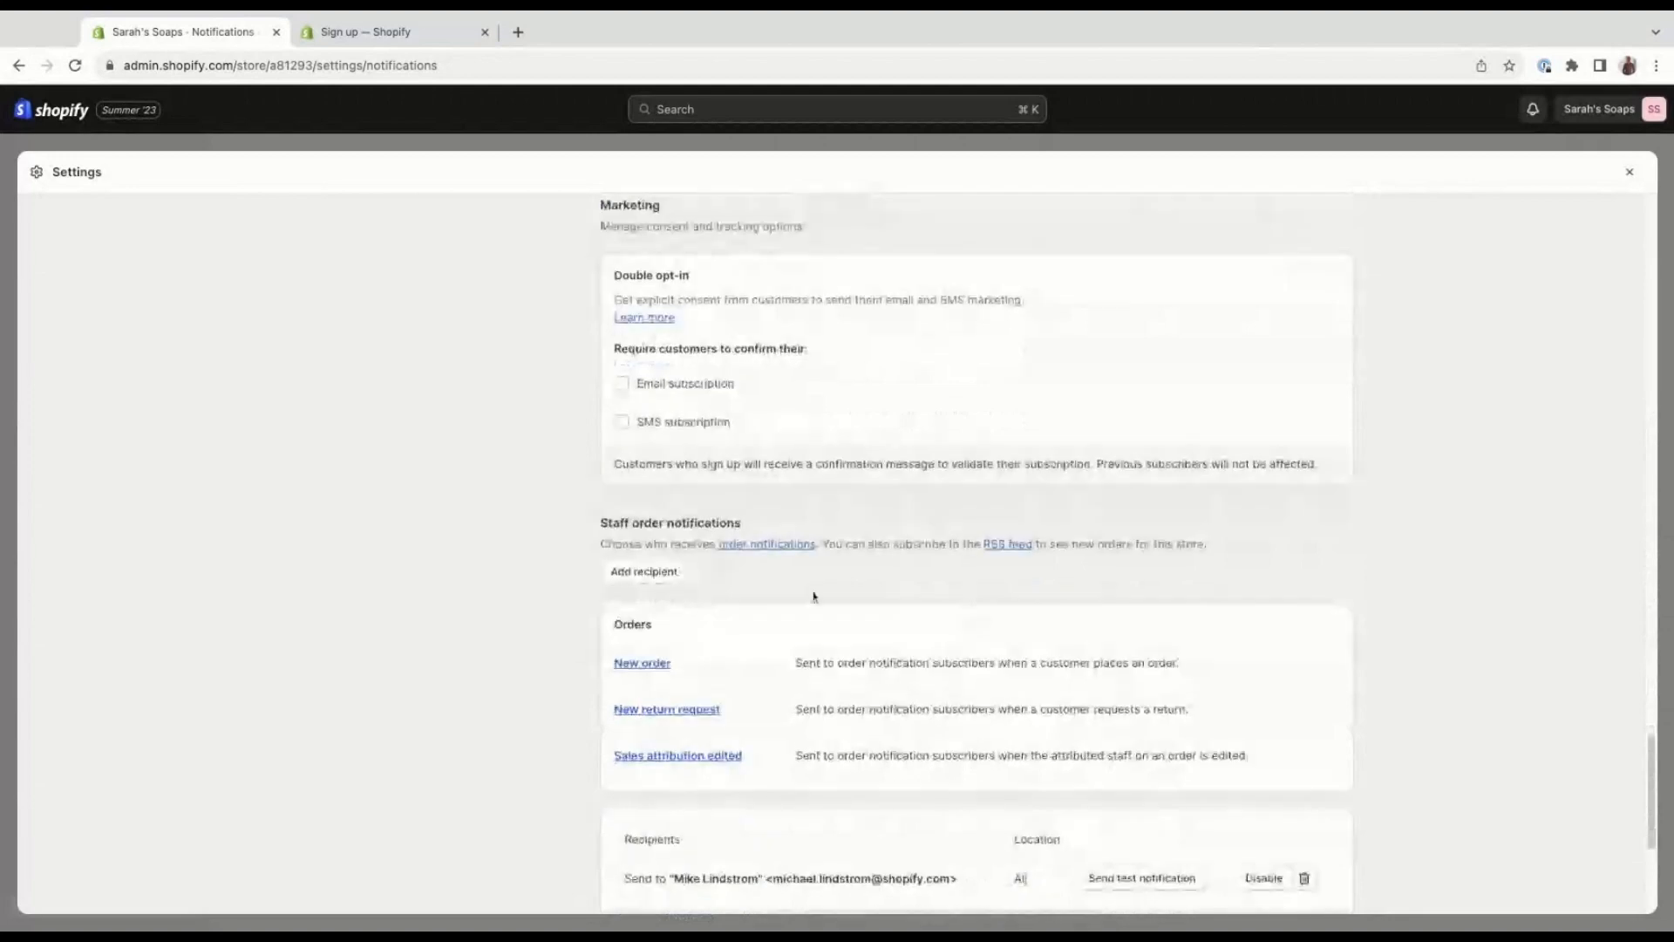
scroll(814, 605, down, 2)
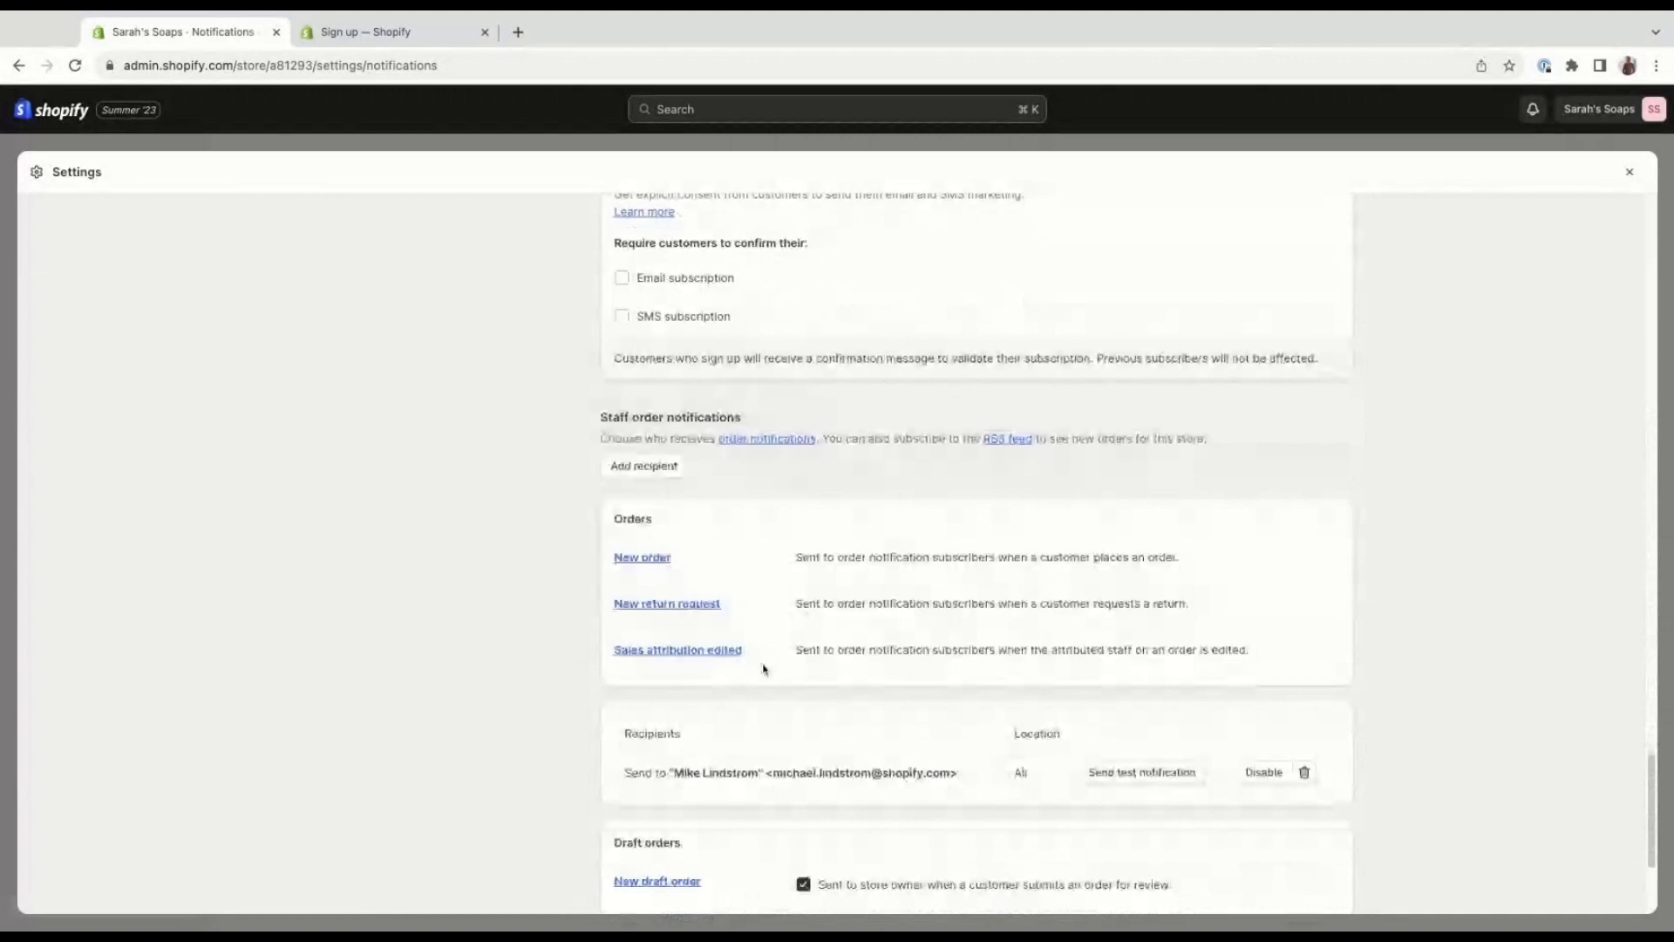
scroll(764, 669, down, 1)
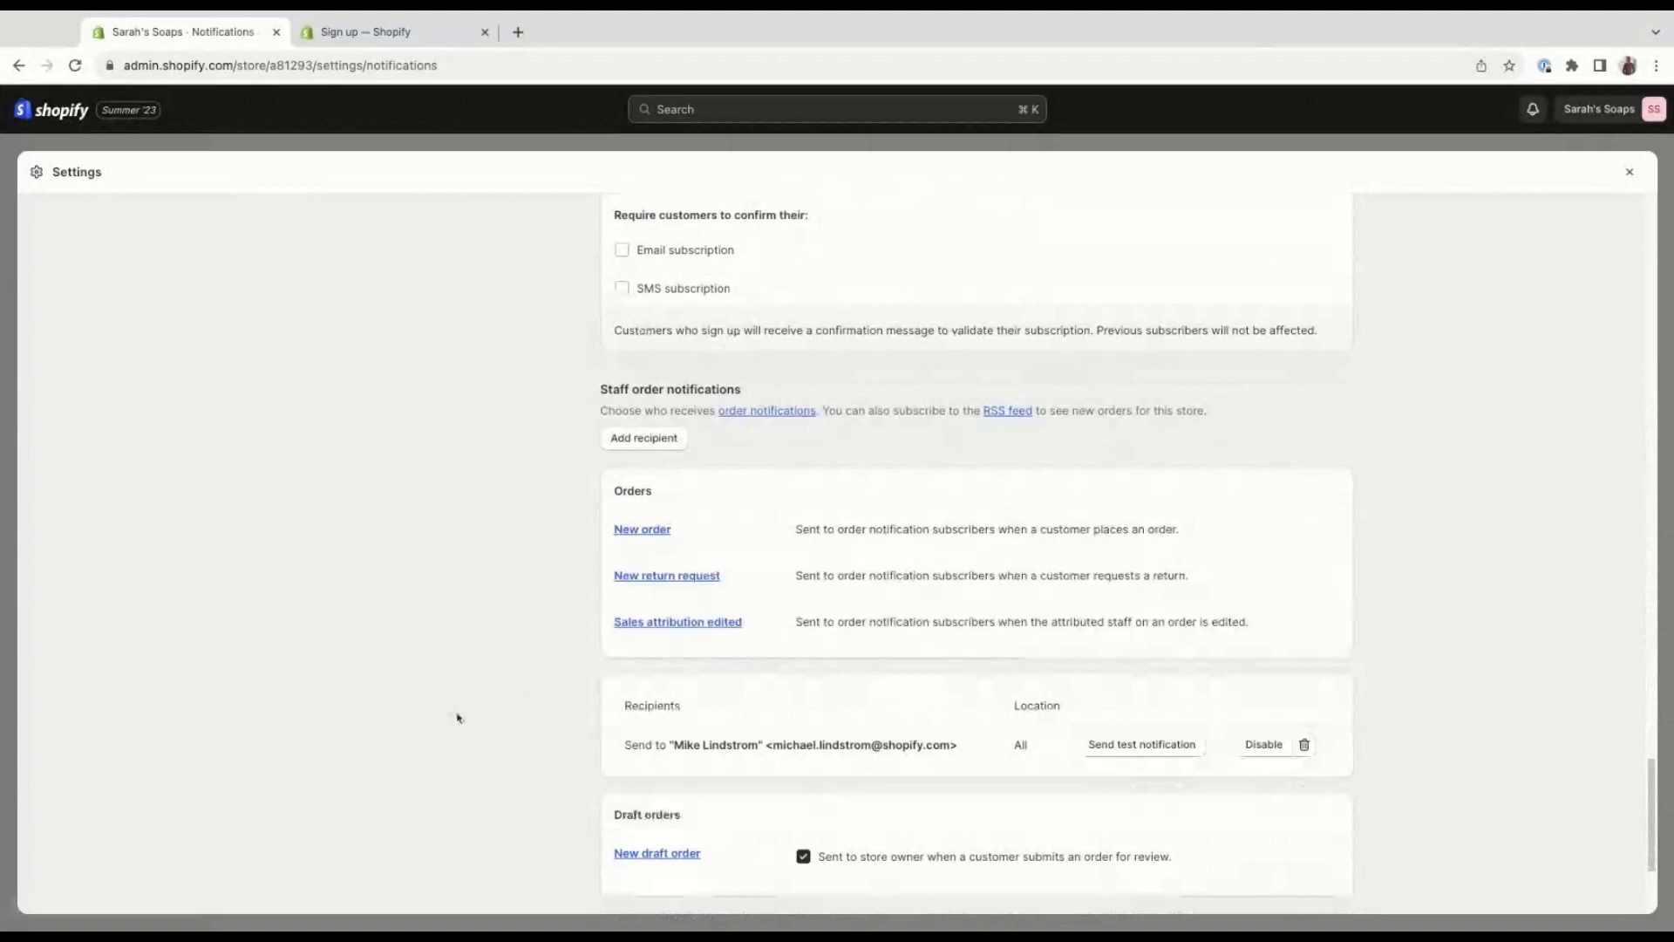
scroll(458, 706, down, 1)
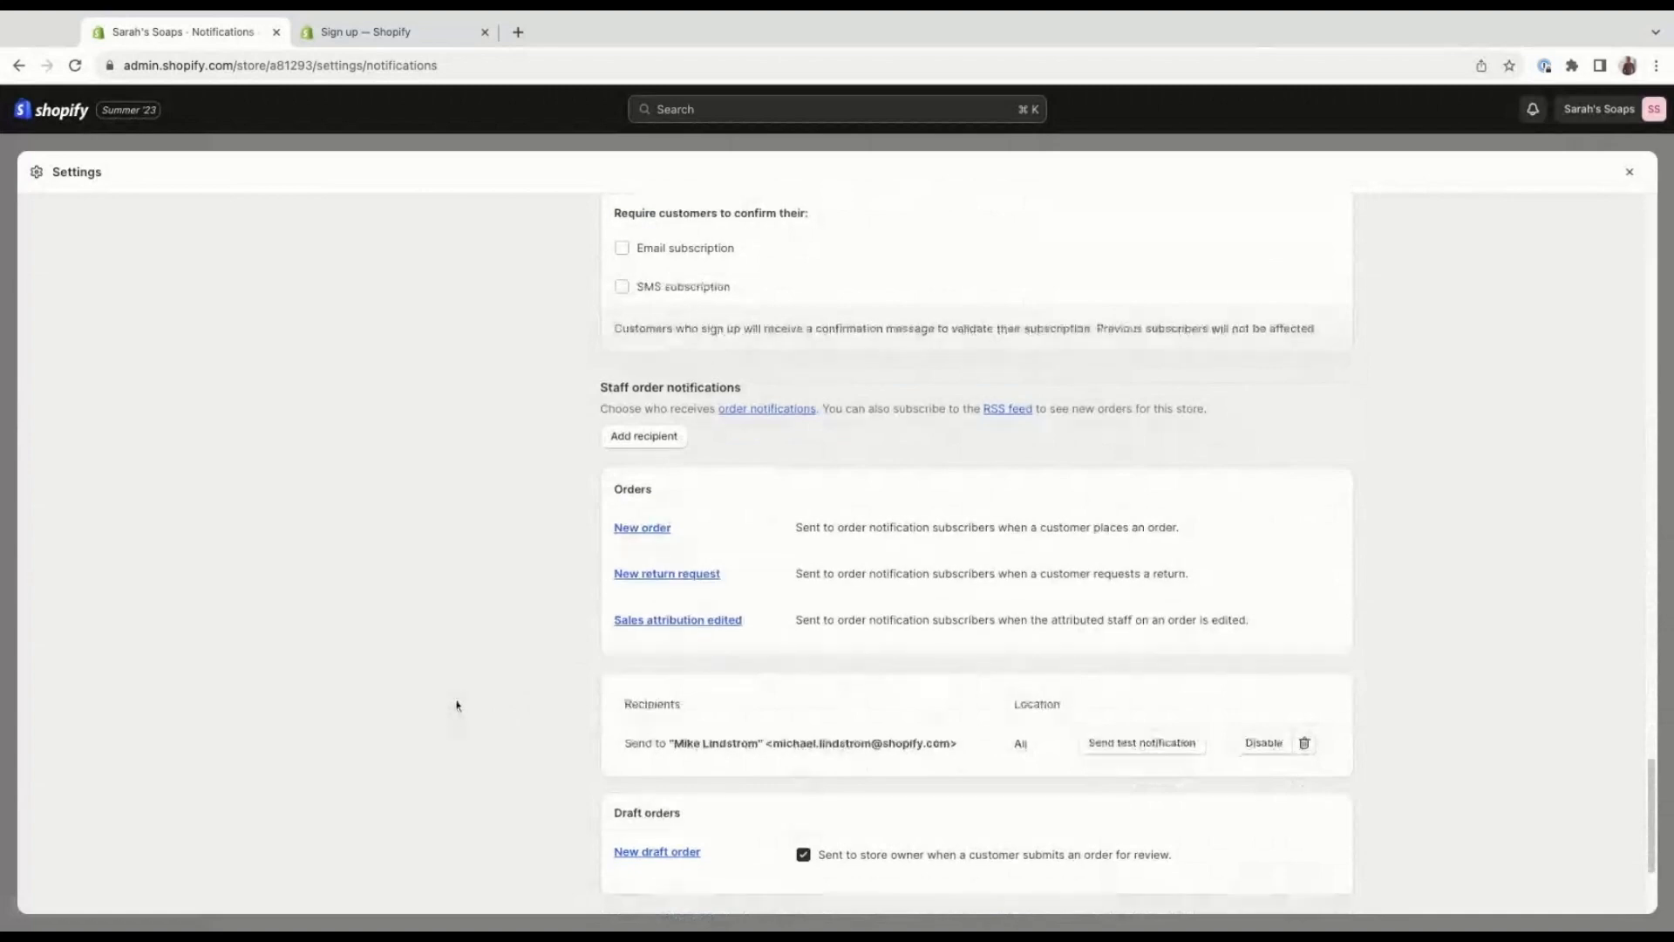
scroll(462, 711, down, 1)
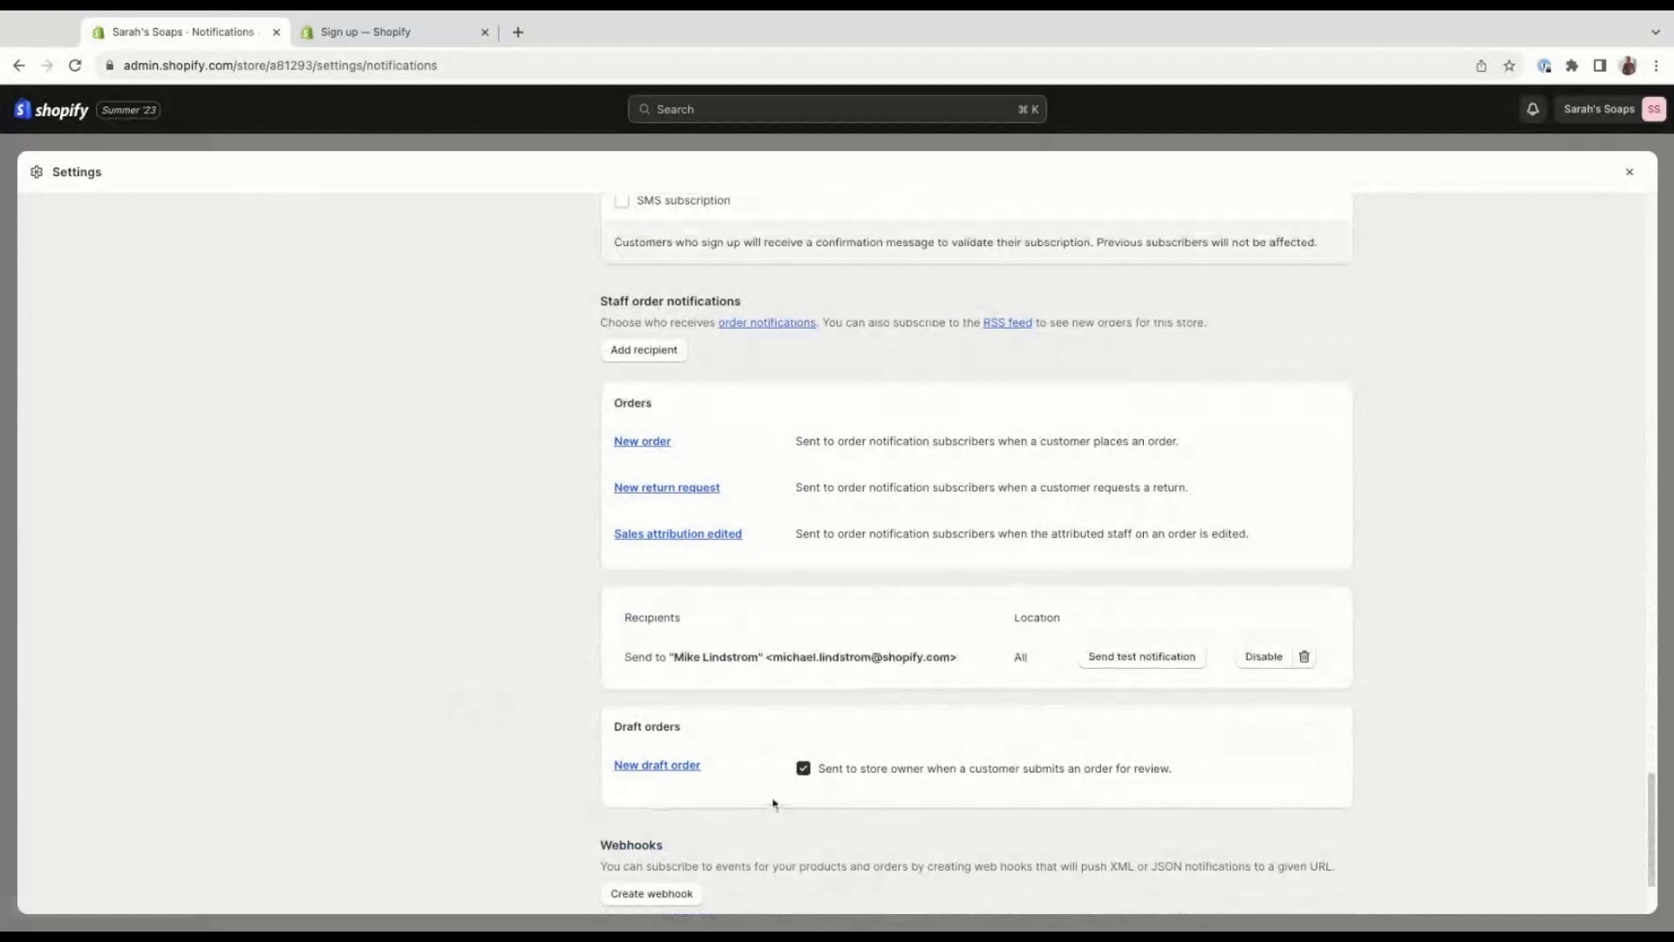
scroll(624, 777, down, 1)
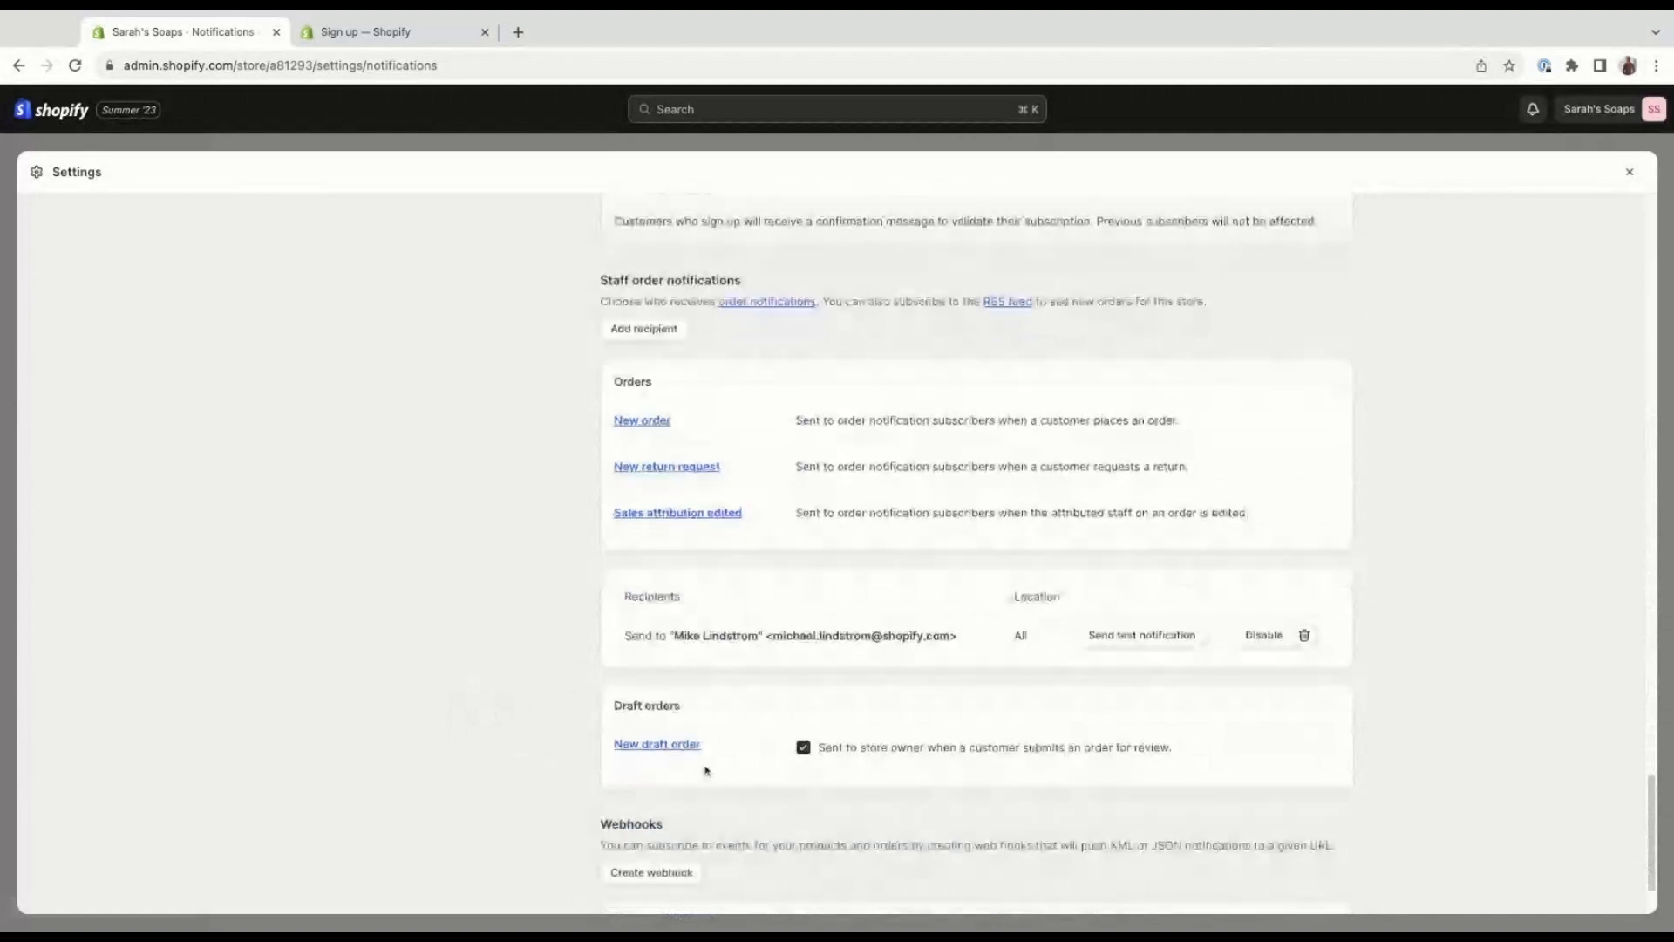
scroll(706, 770, down, 2)
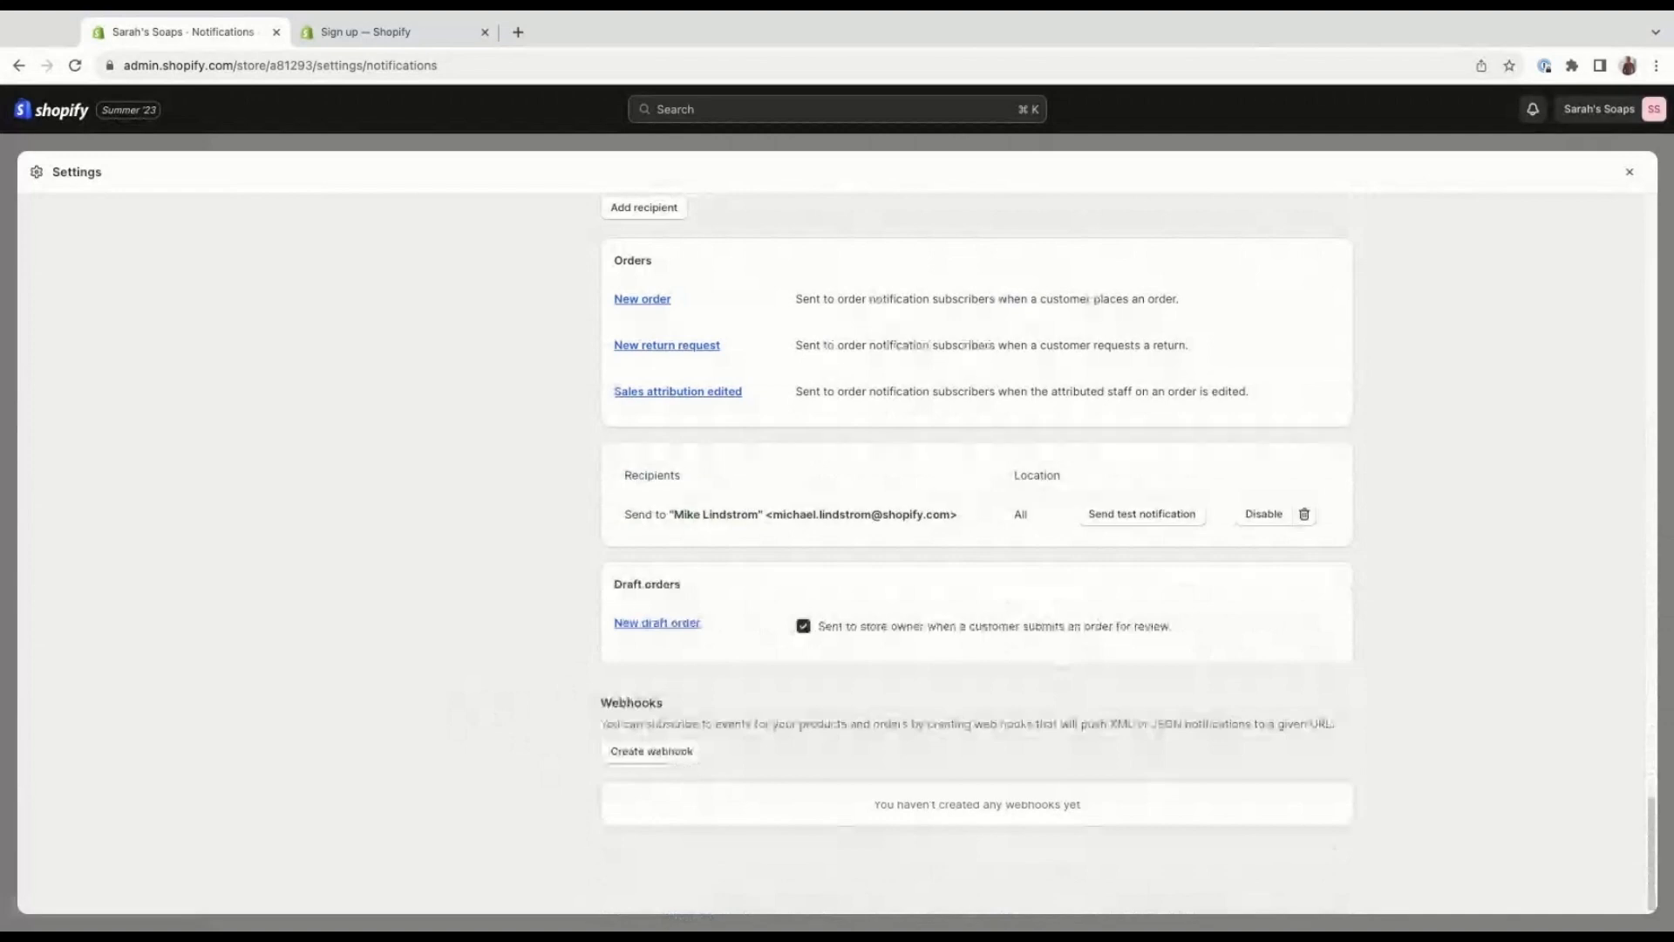
Return to the customer order notifications and open the Order confirmation notification.
scroll(938, 625, up, 2)
scroll(938, 624, up, 5)
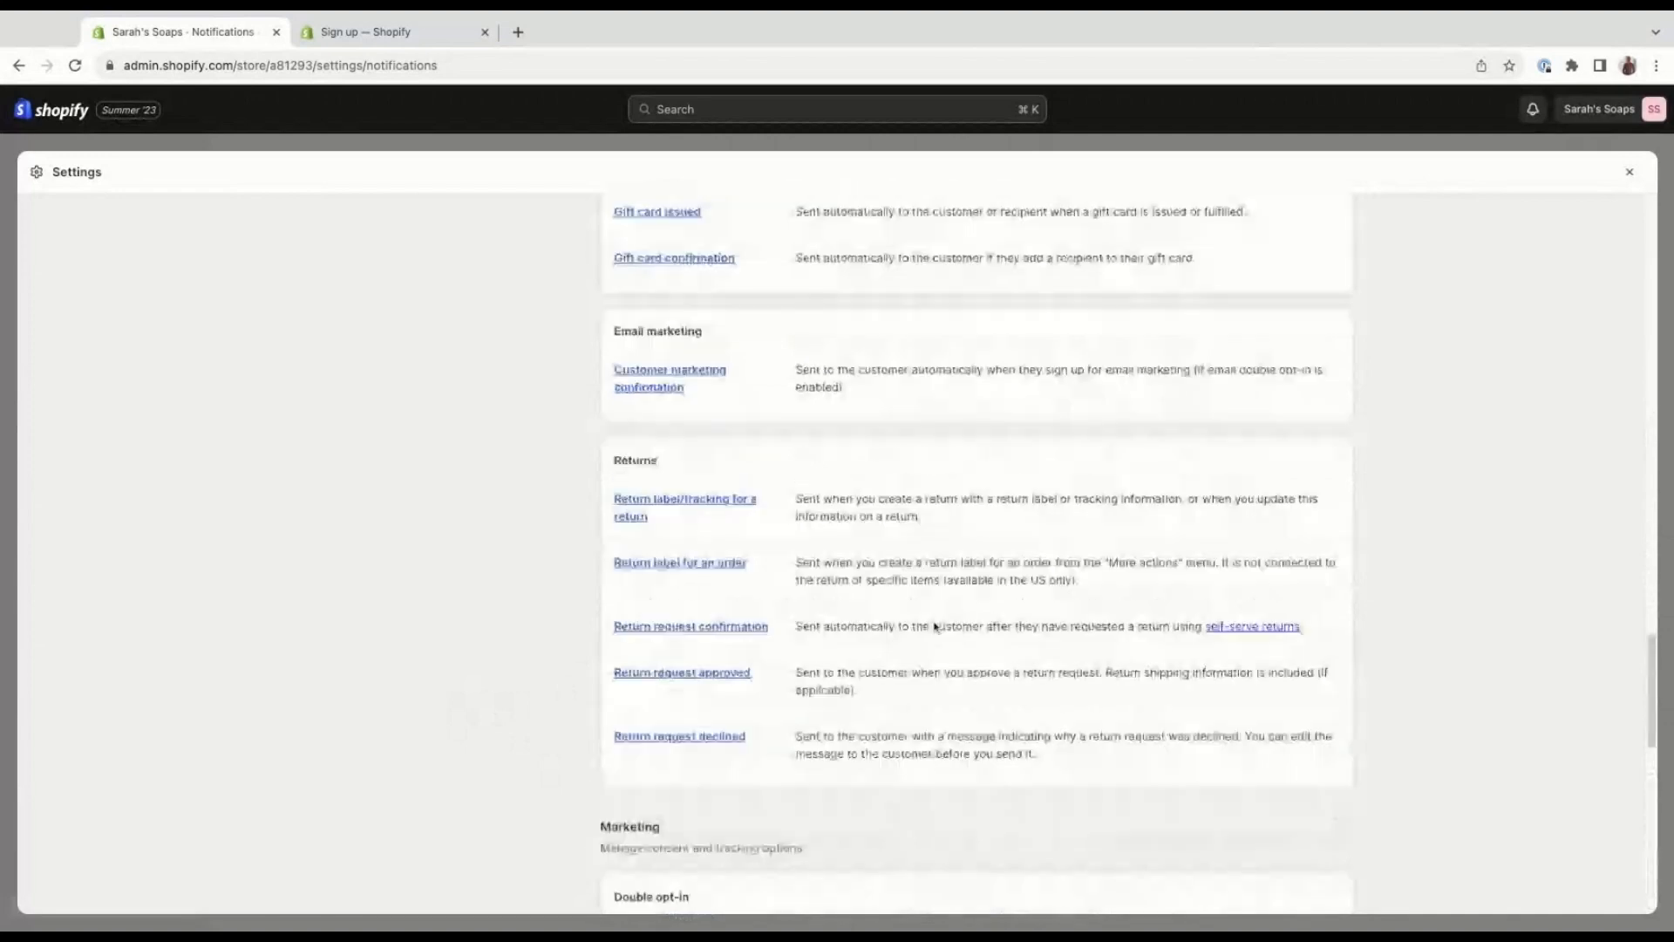
scroll(935, 626, up, 10)
scroll(932, 627, up, 10)
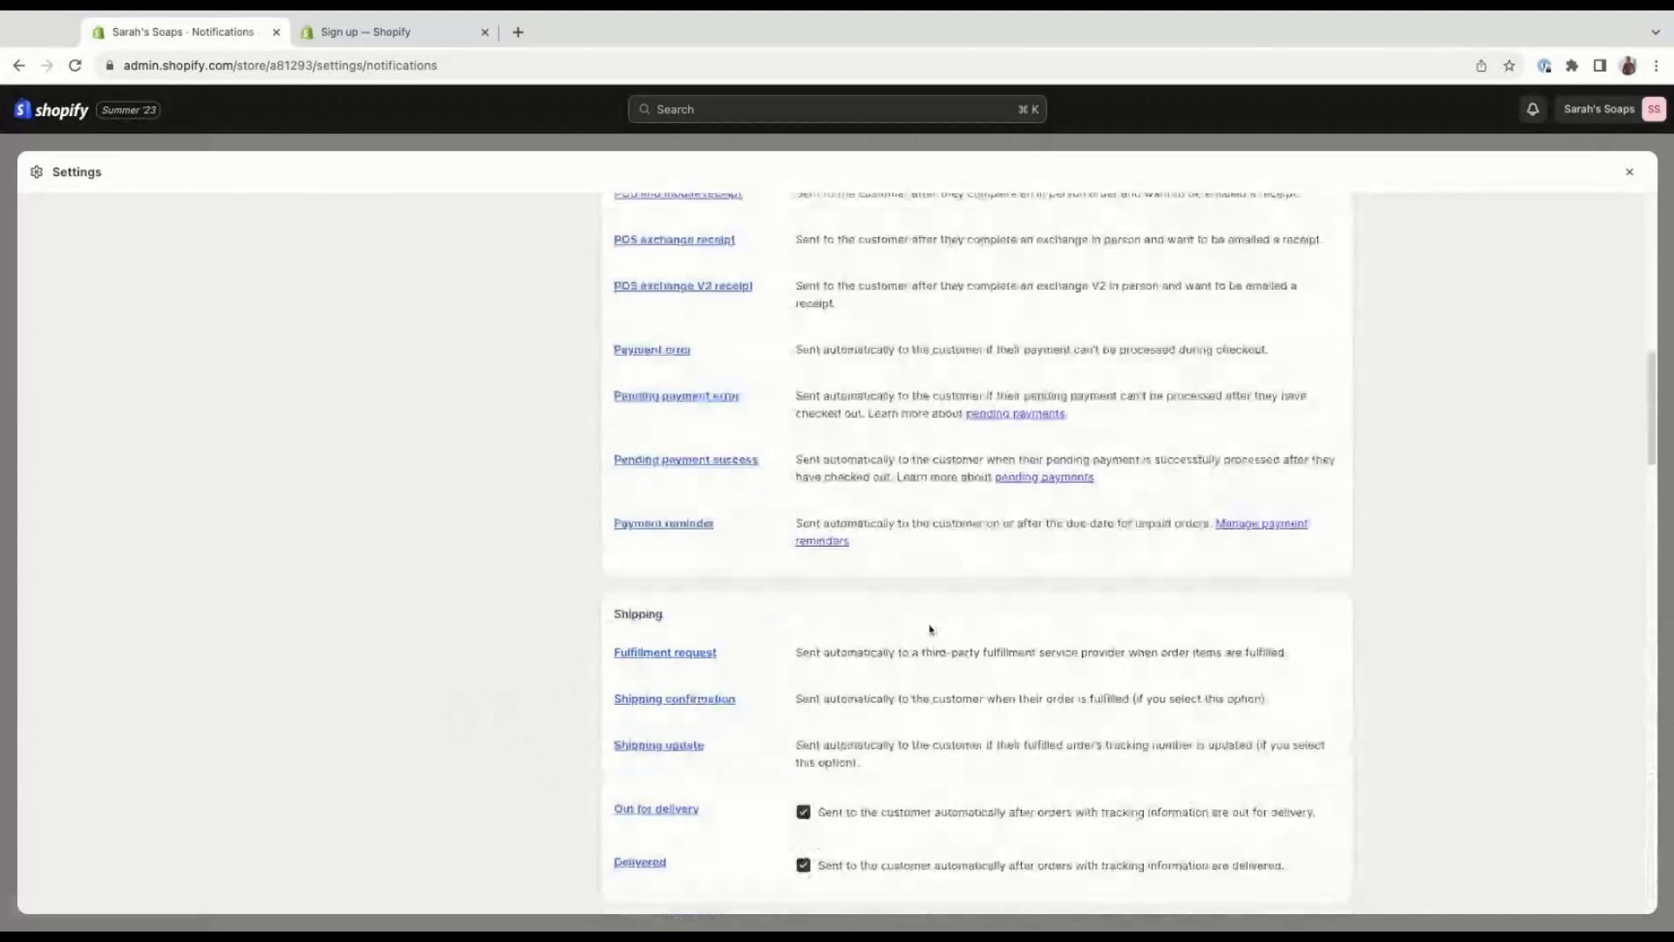
scroll(930, 629, up, 10)
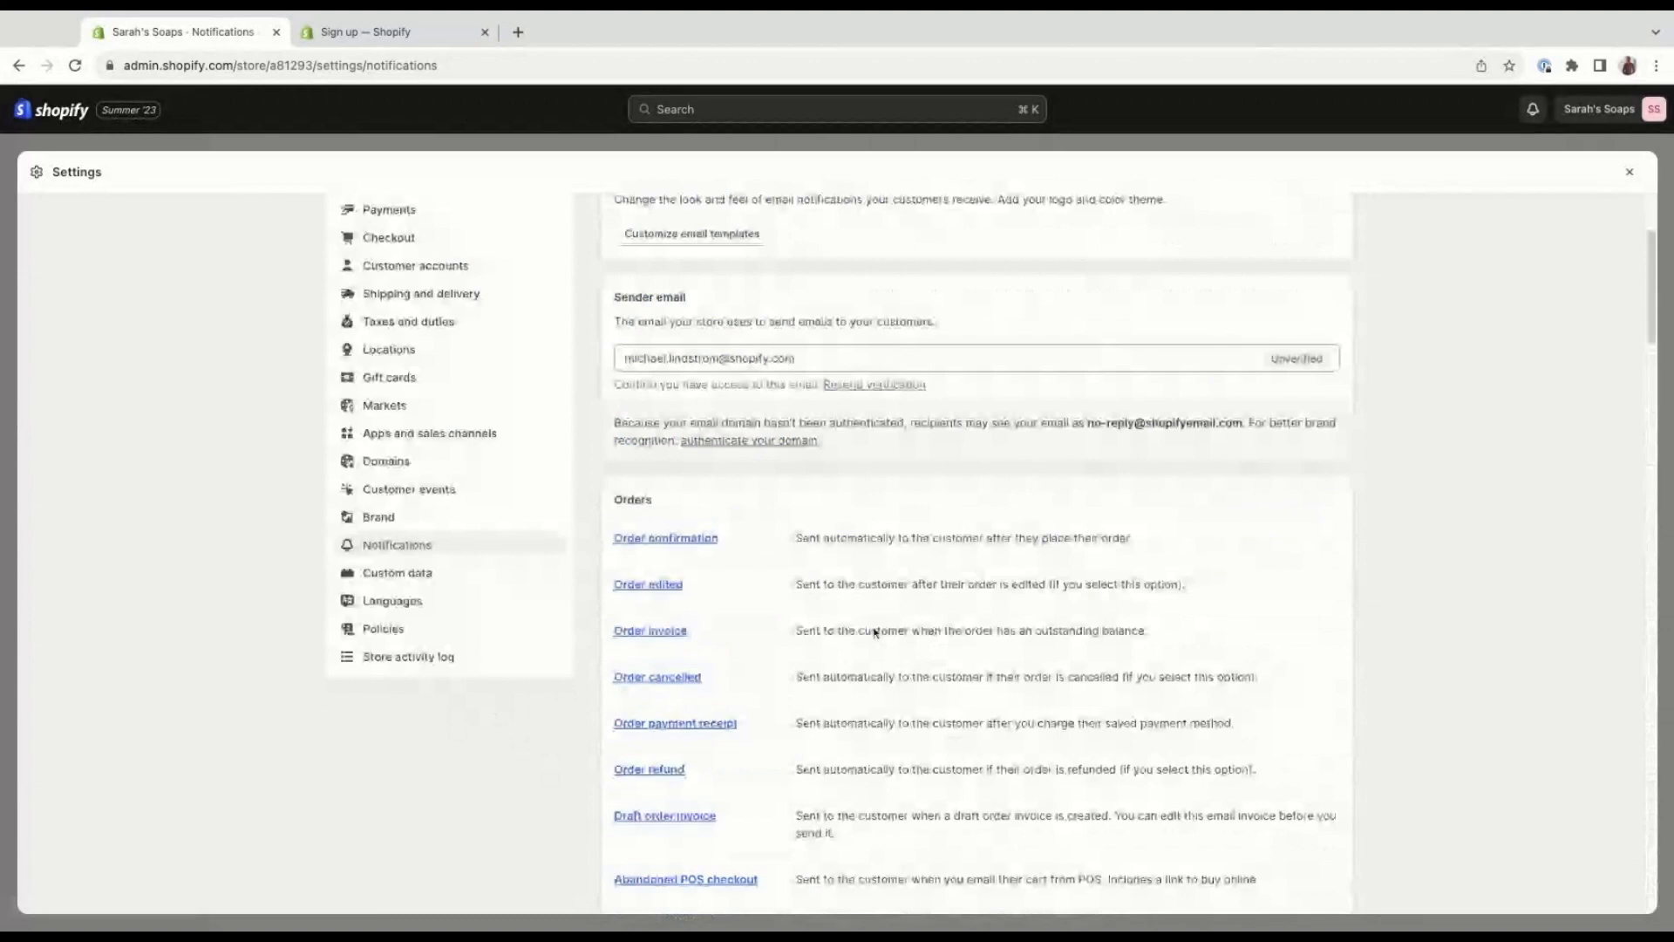
click(692, 540)
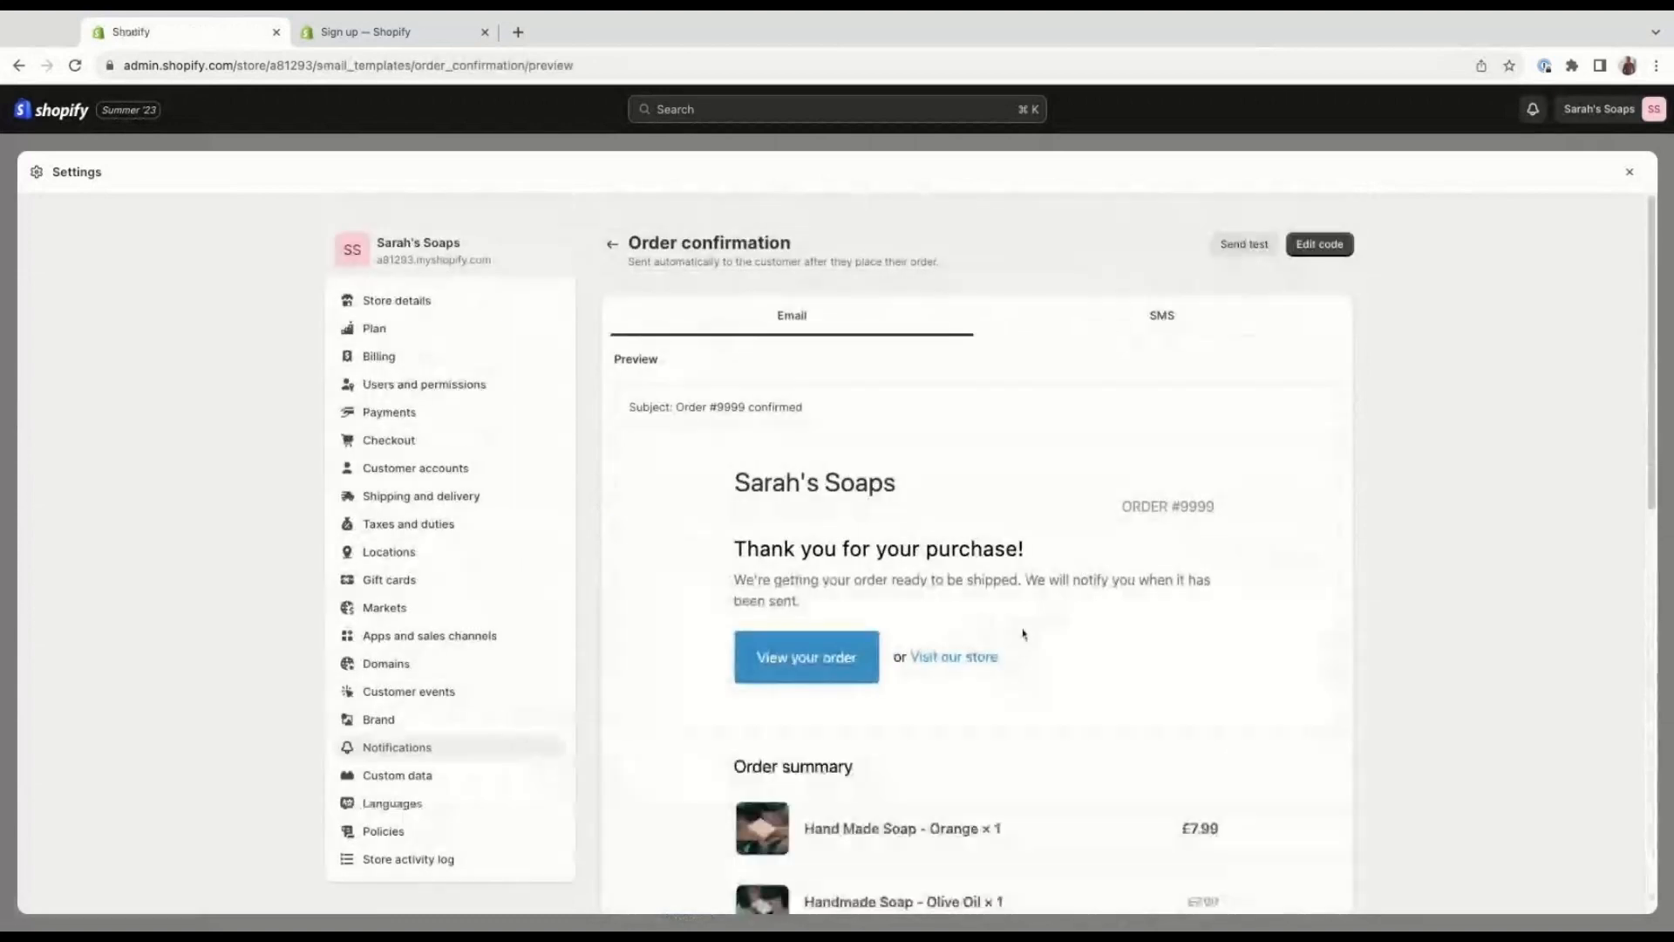
Review the order confirmation email preview from the order summary through to the customer information.
scroll(1240, 676, down, 1)
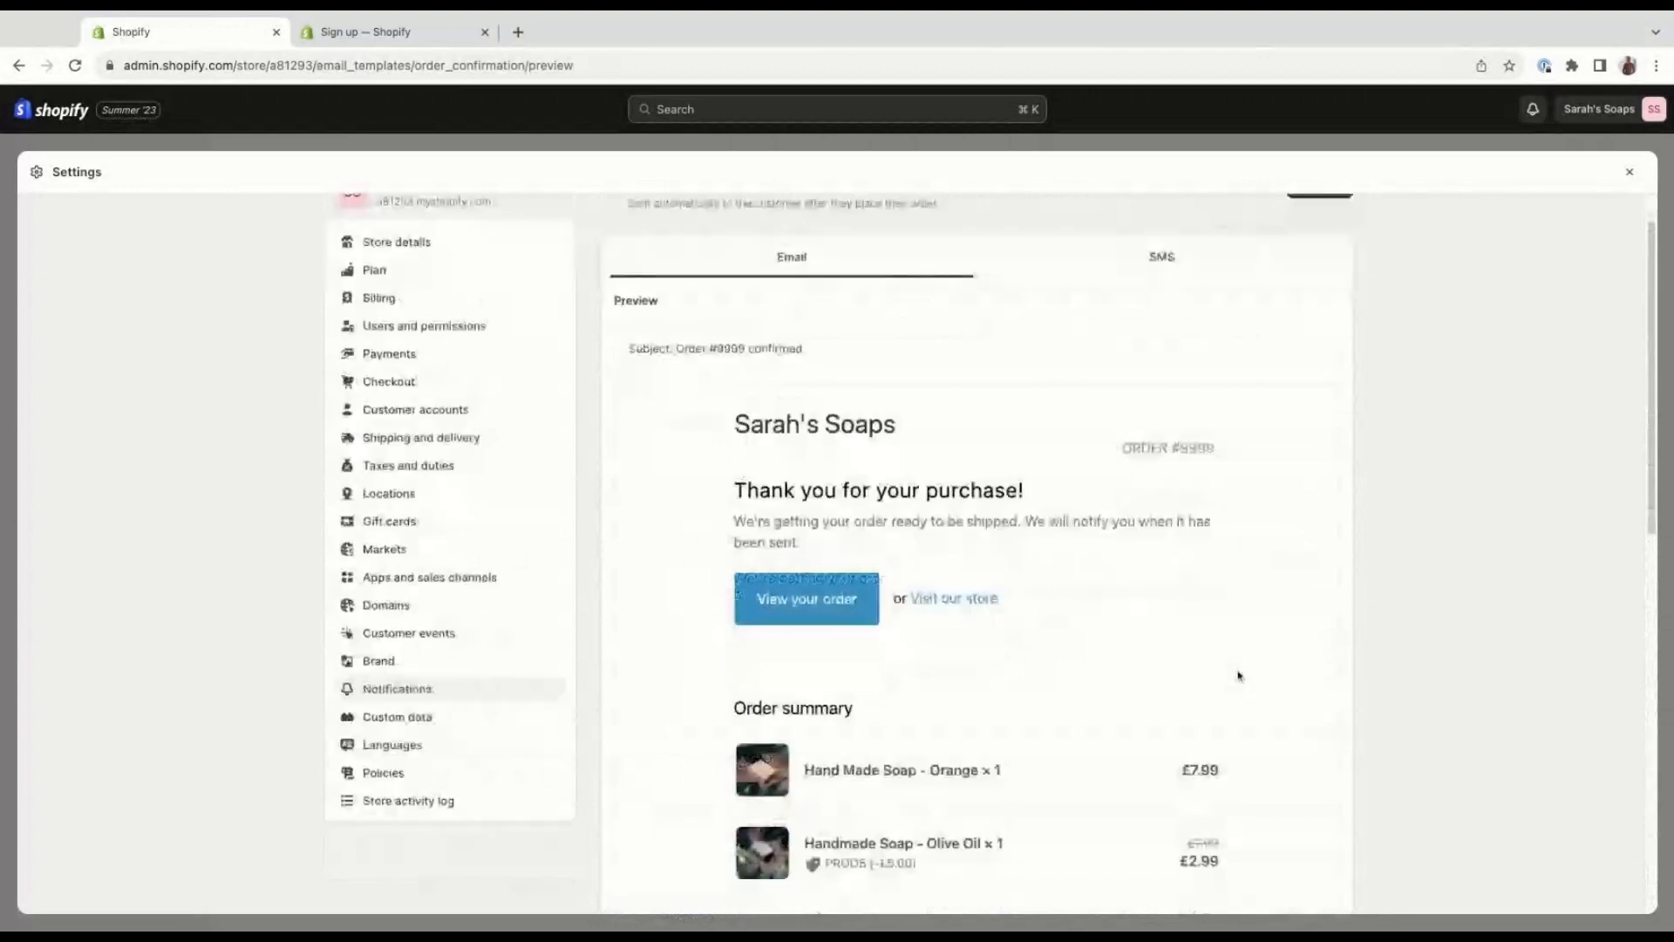
scroll(1209, 632, down, 1)
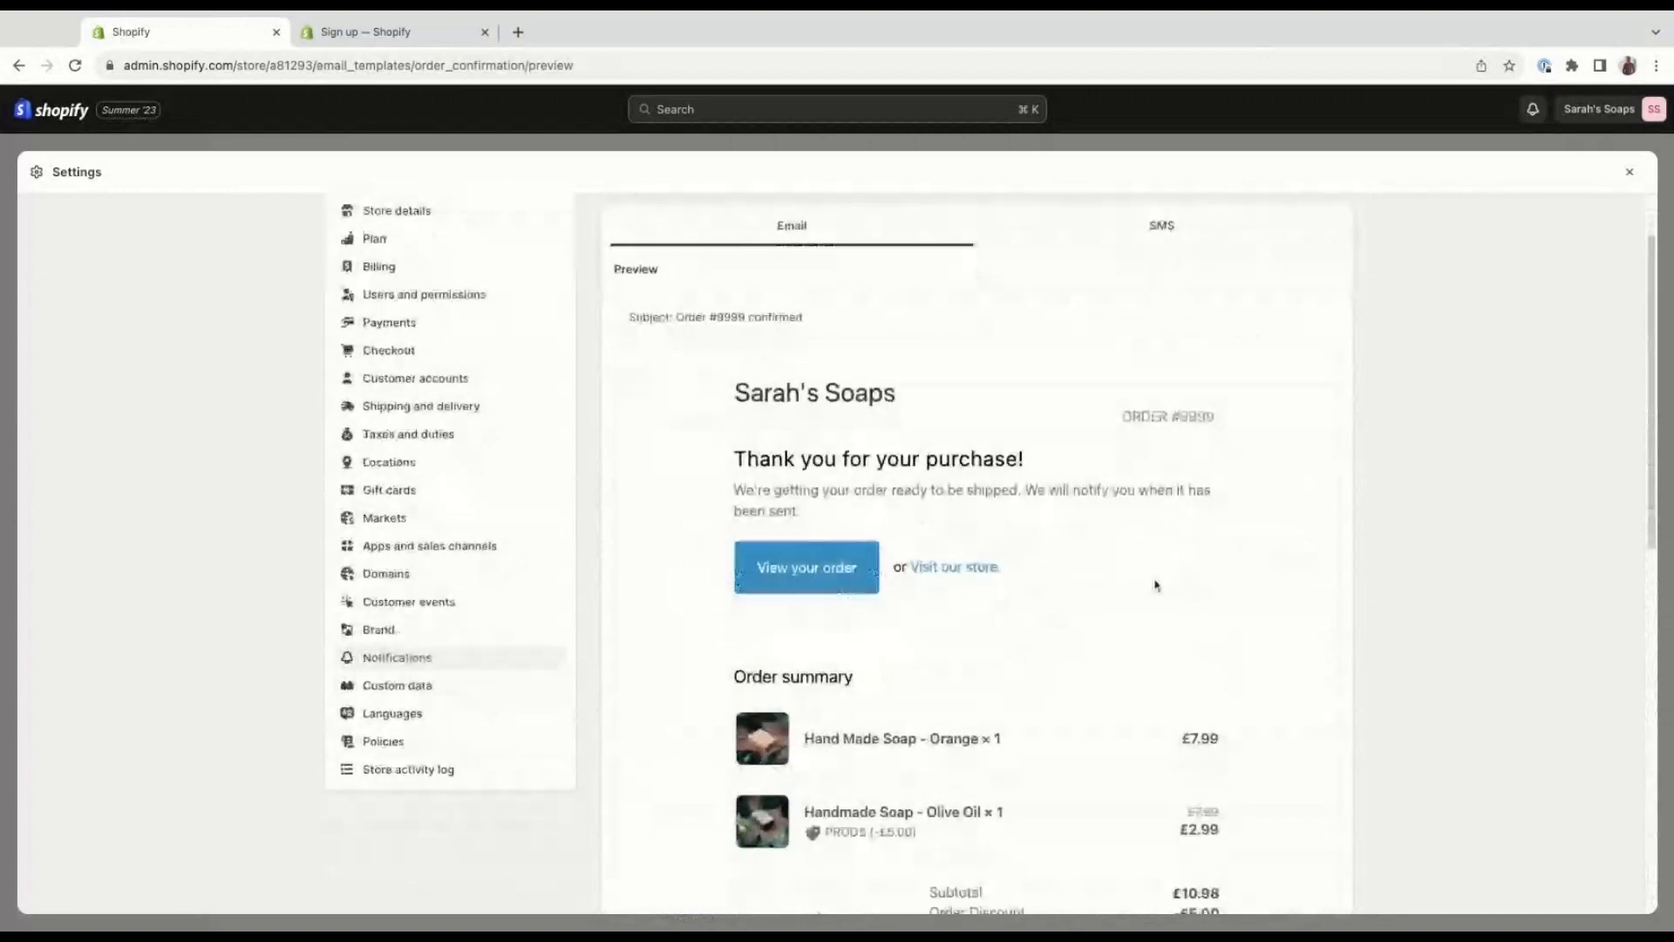
scroll(1153, 583, down, 3)
scroll(1151, 582, down, 12)
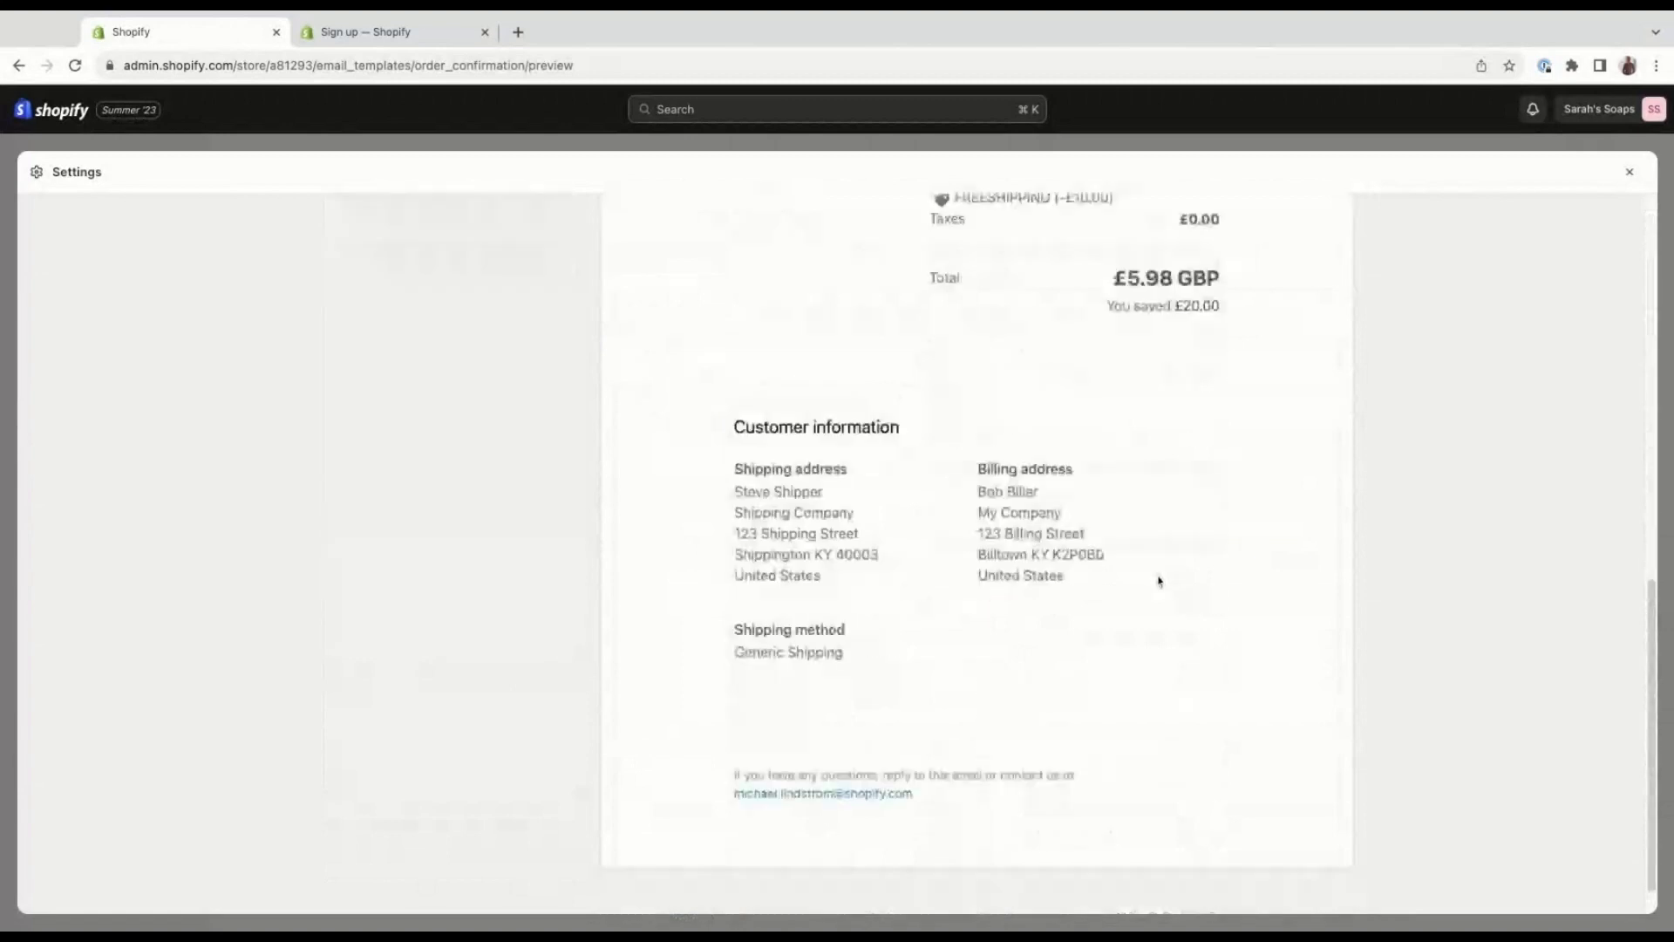
View the SMS version of the order confirmation and return to its email version.
scroll(1159, 581, up, 12)
click(1132, 325)
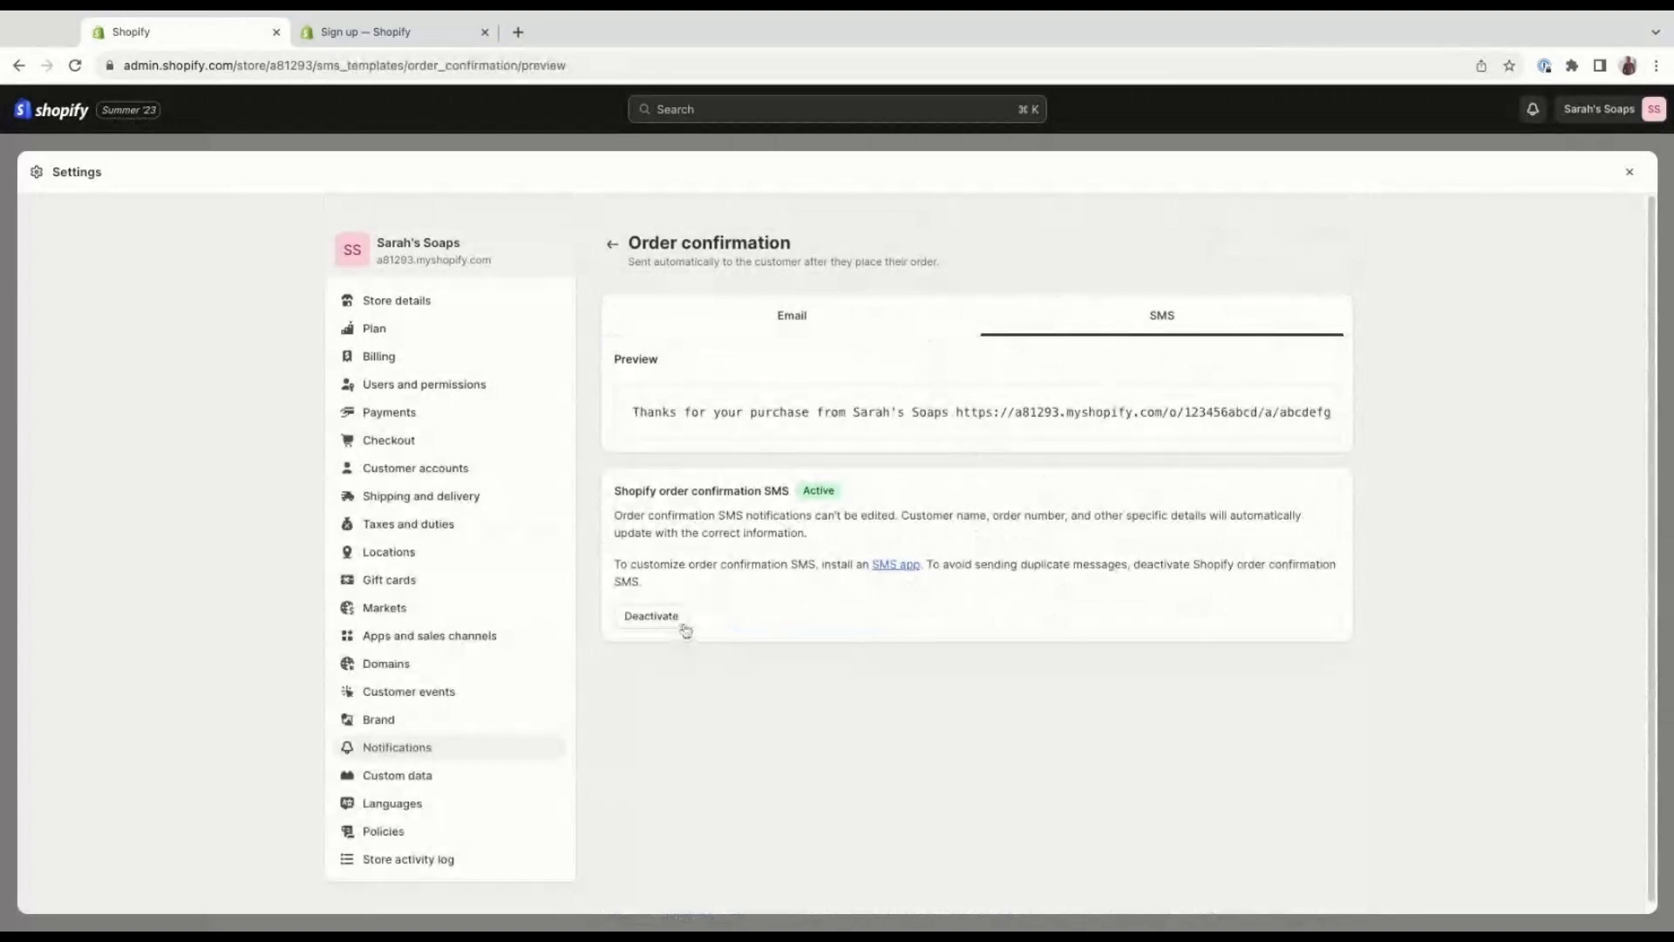
click(800, 324)
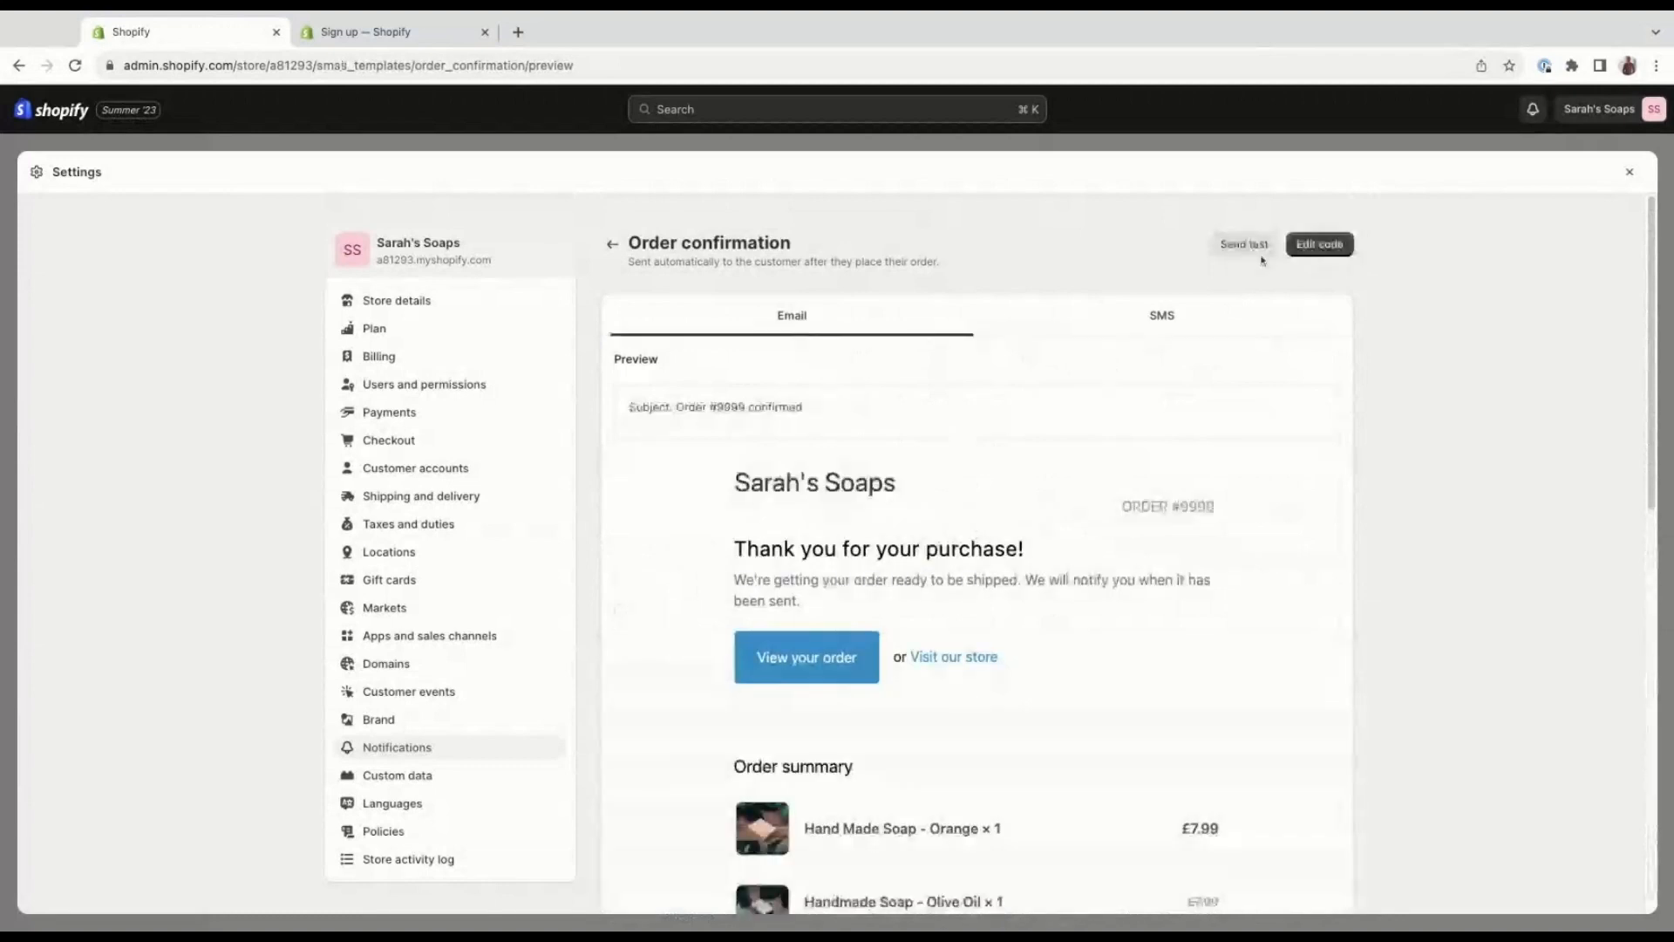
Examine the editable code of the Order confirmation email template and return to the Notifications overview.
click(1332, 252)
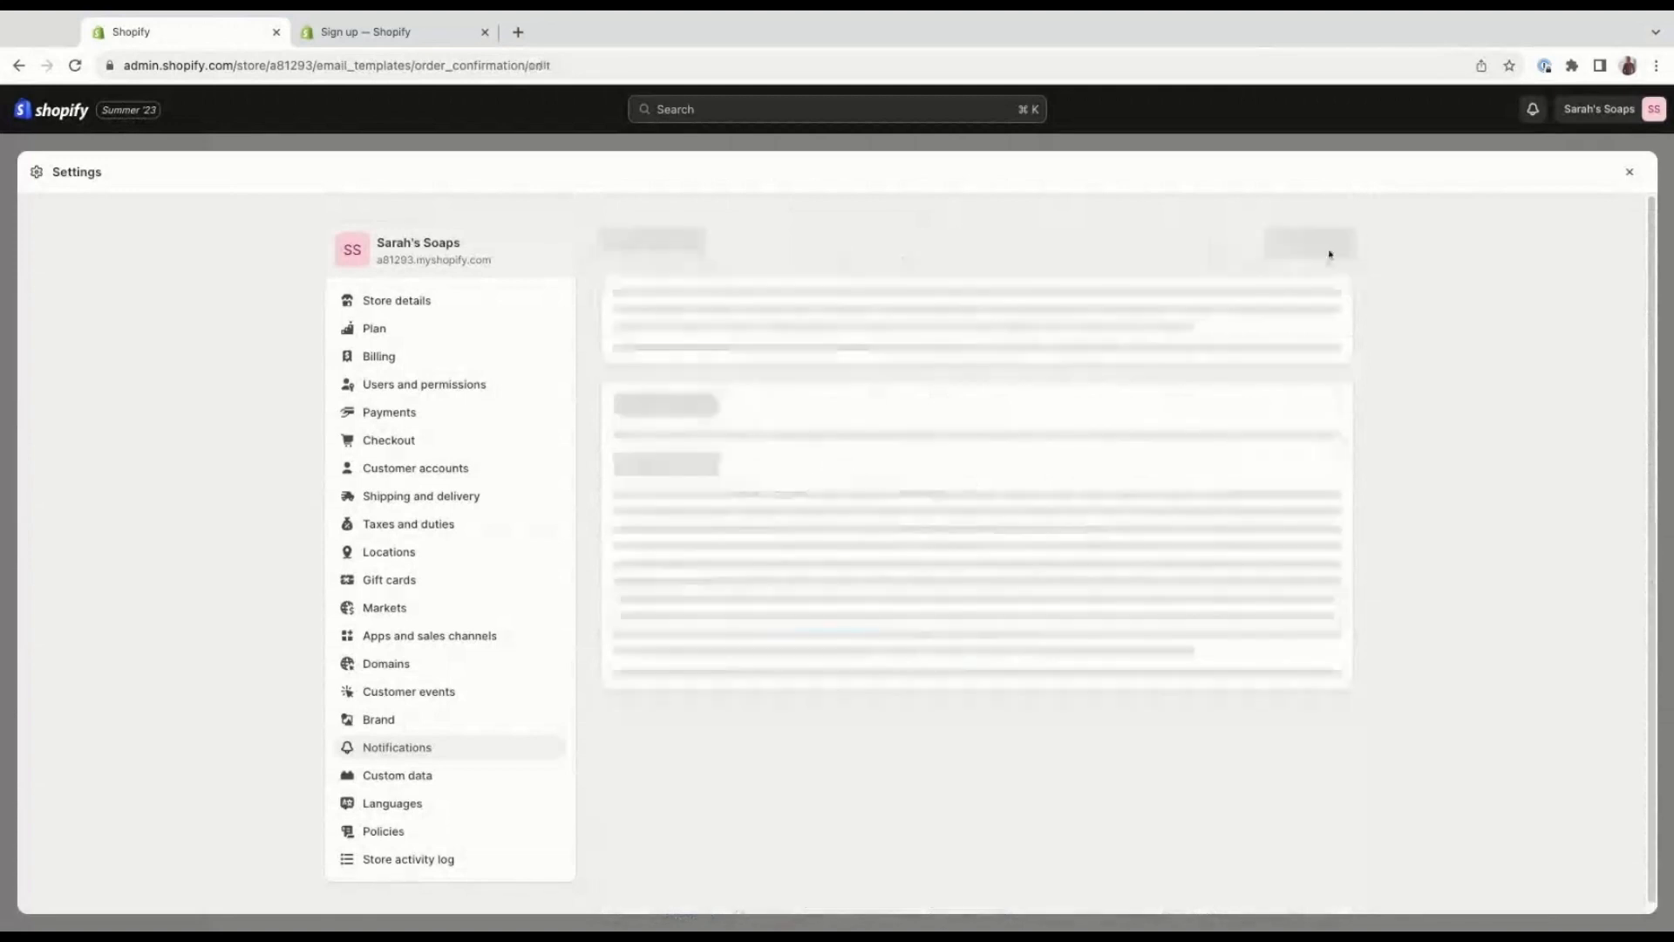
scroll(1044, 458, down, 1)
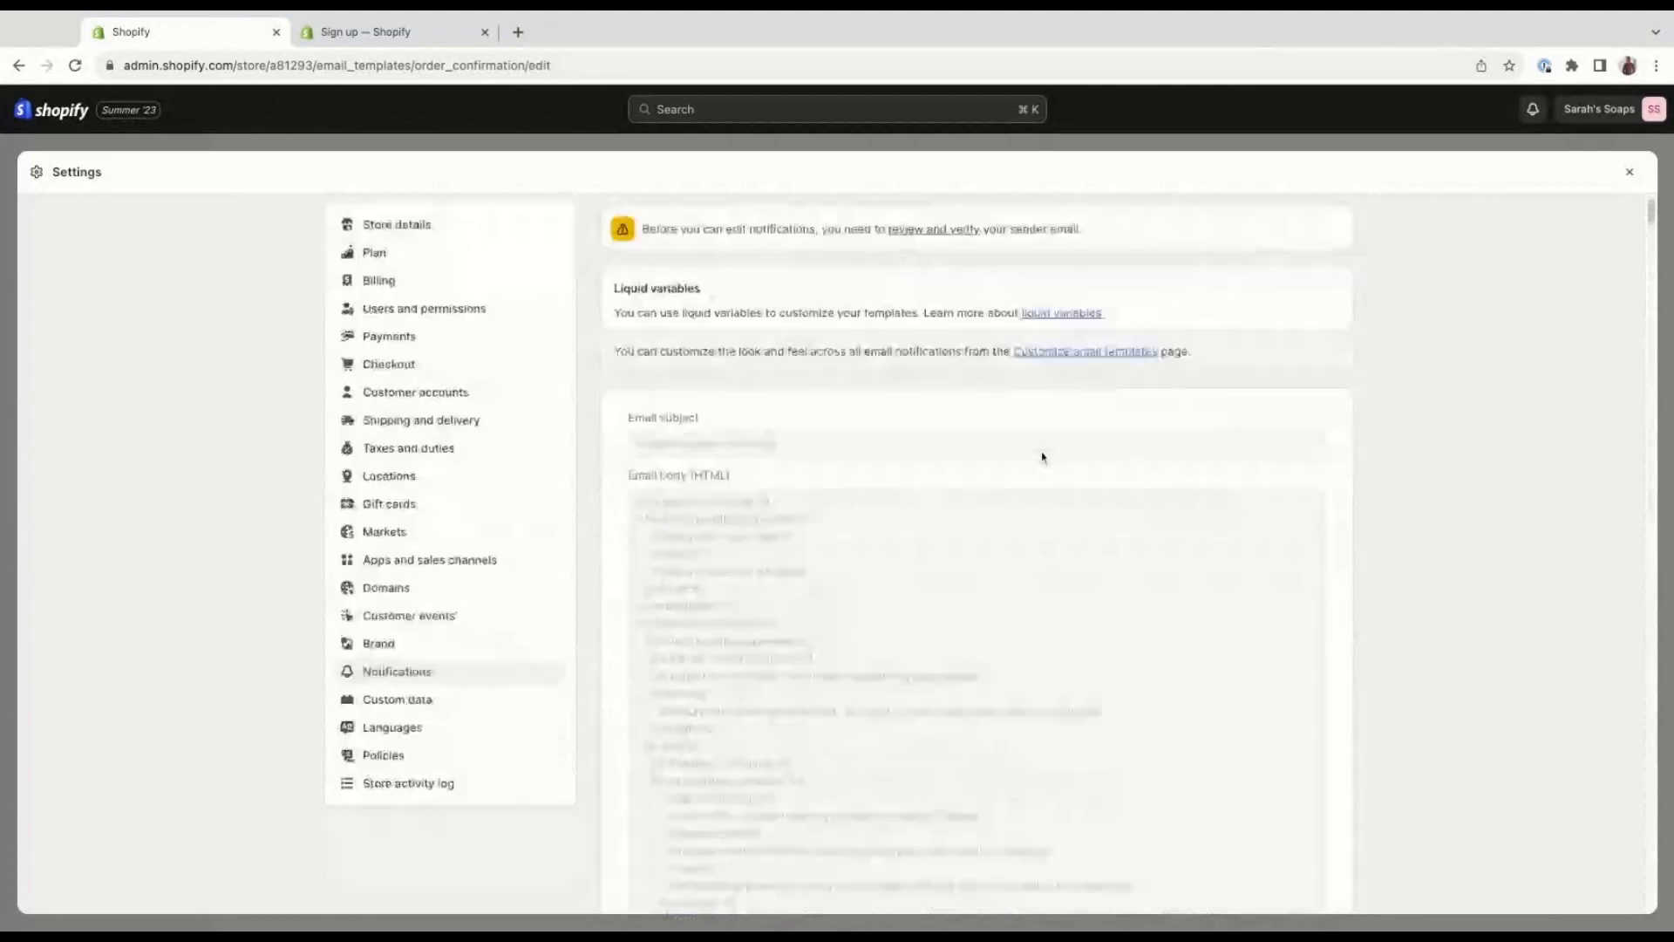
scroll(1042, 458, down, 4)
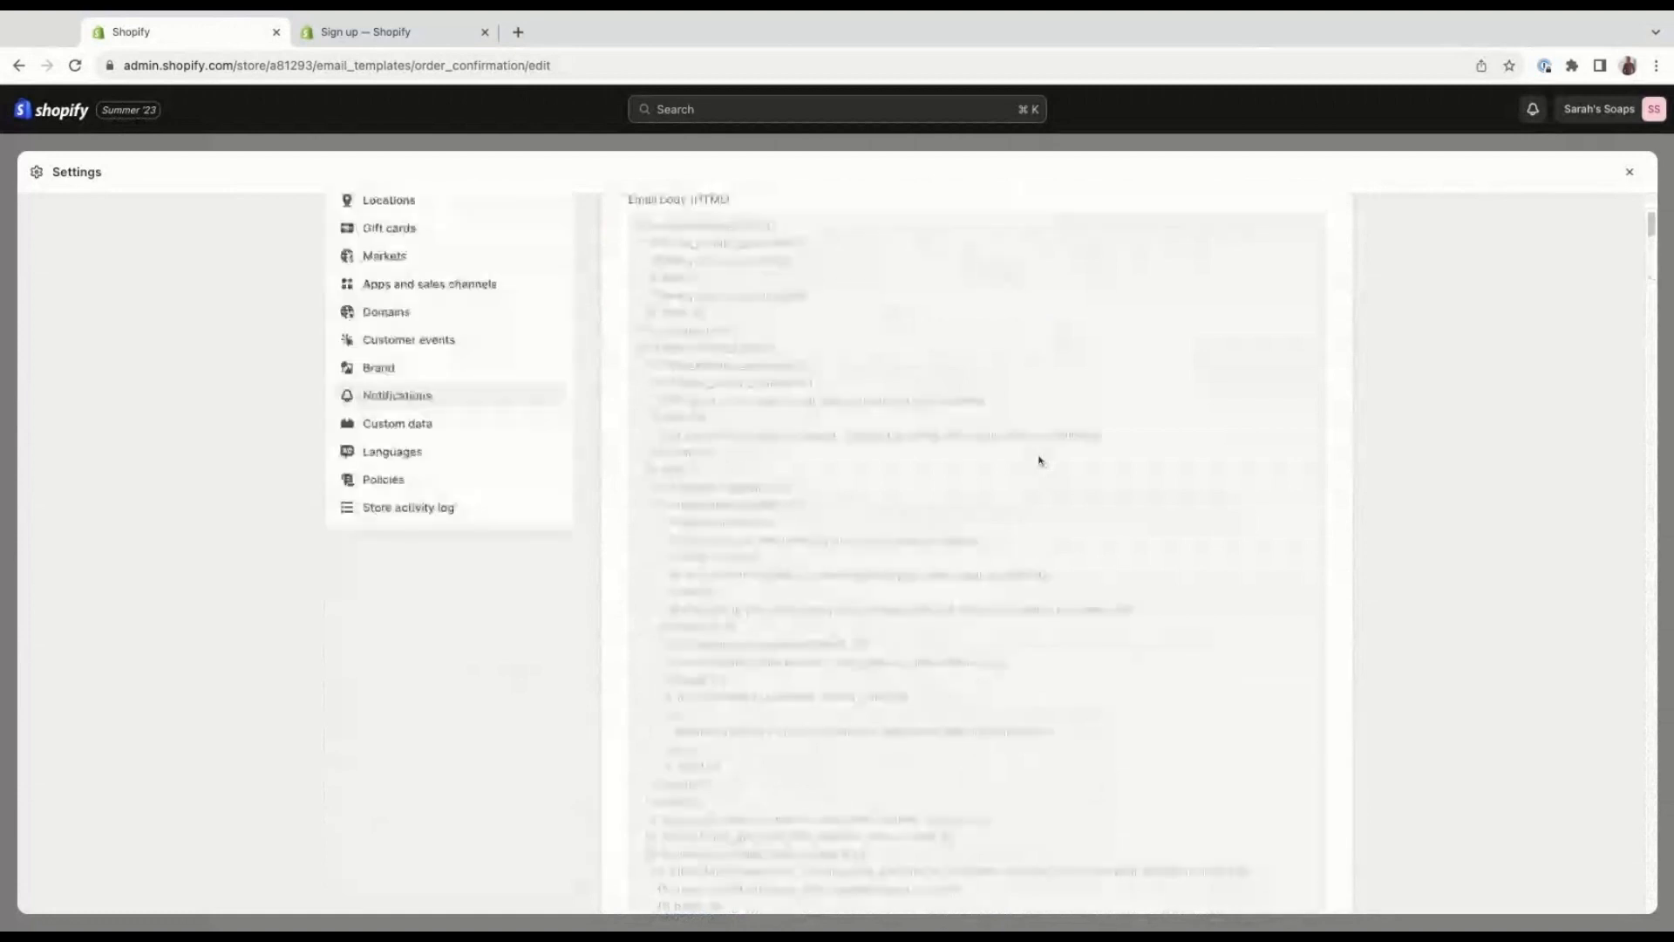
scroll(1040, 460, up, 5)
click(613, 244)
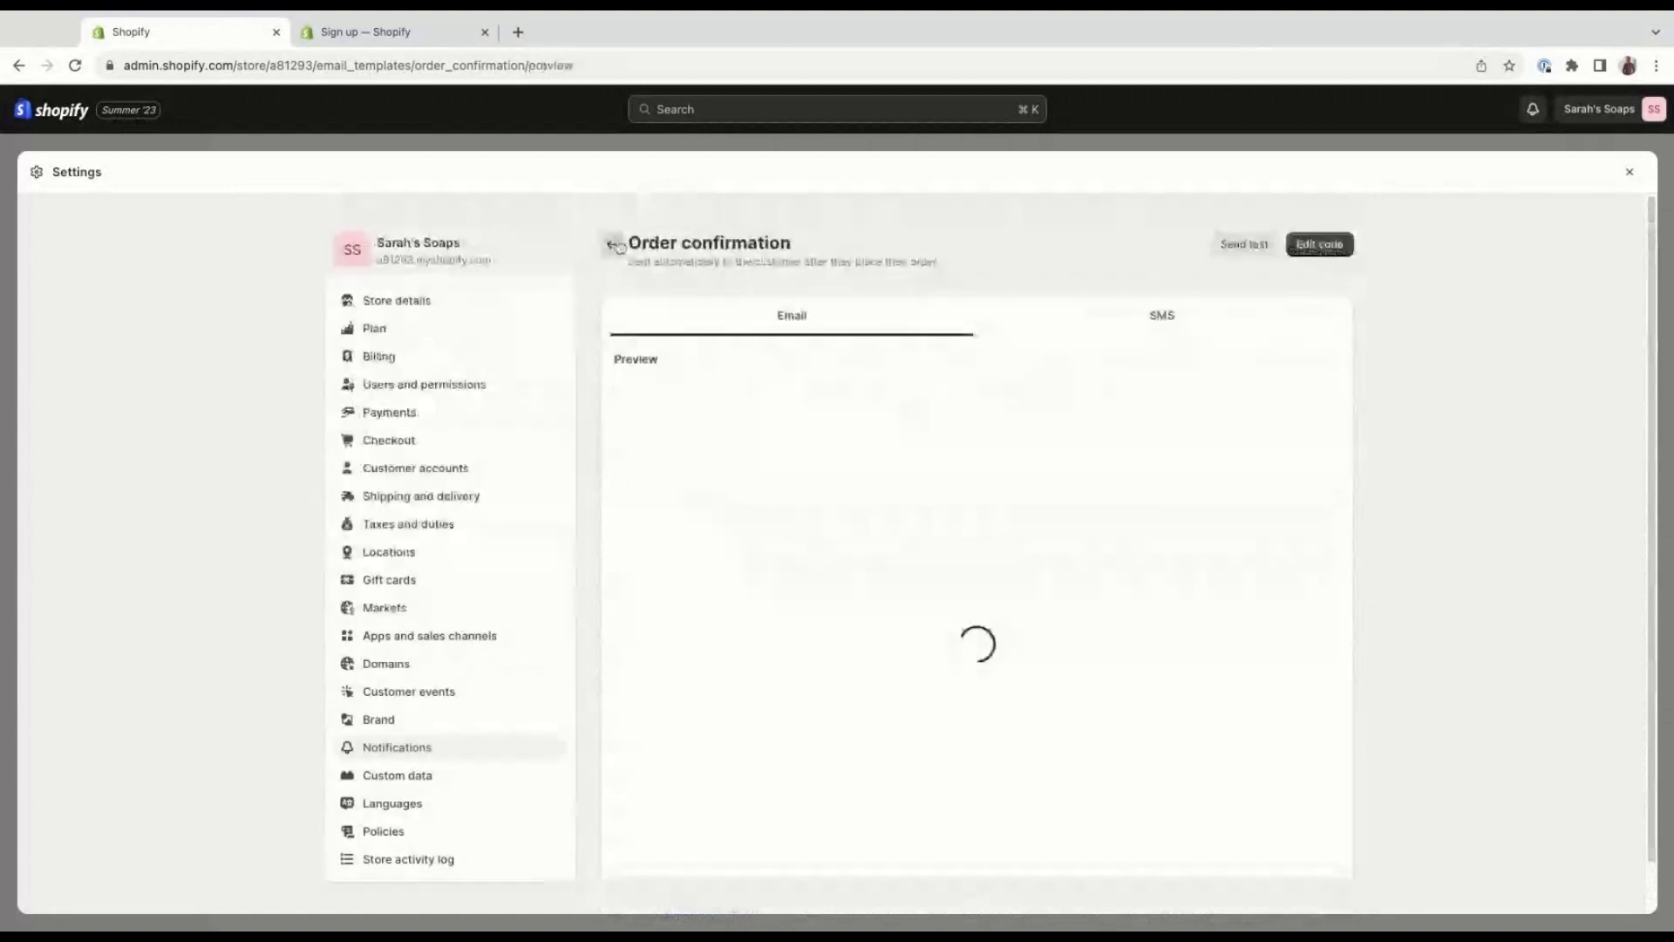
click(614, 245)
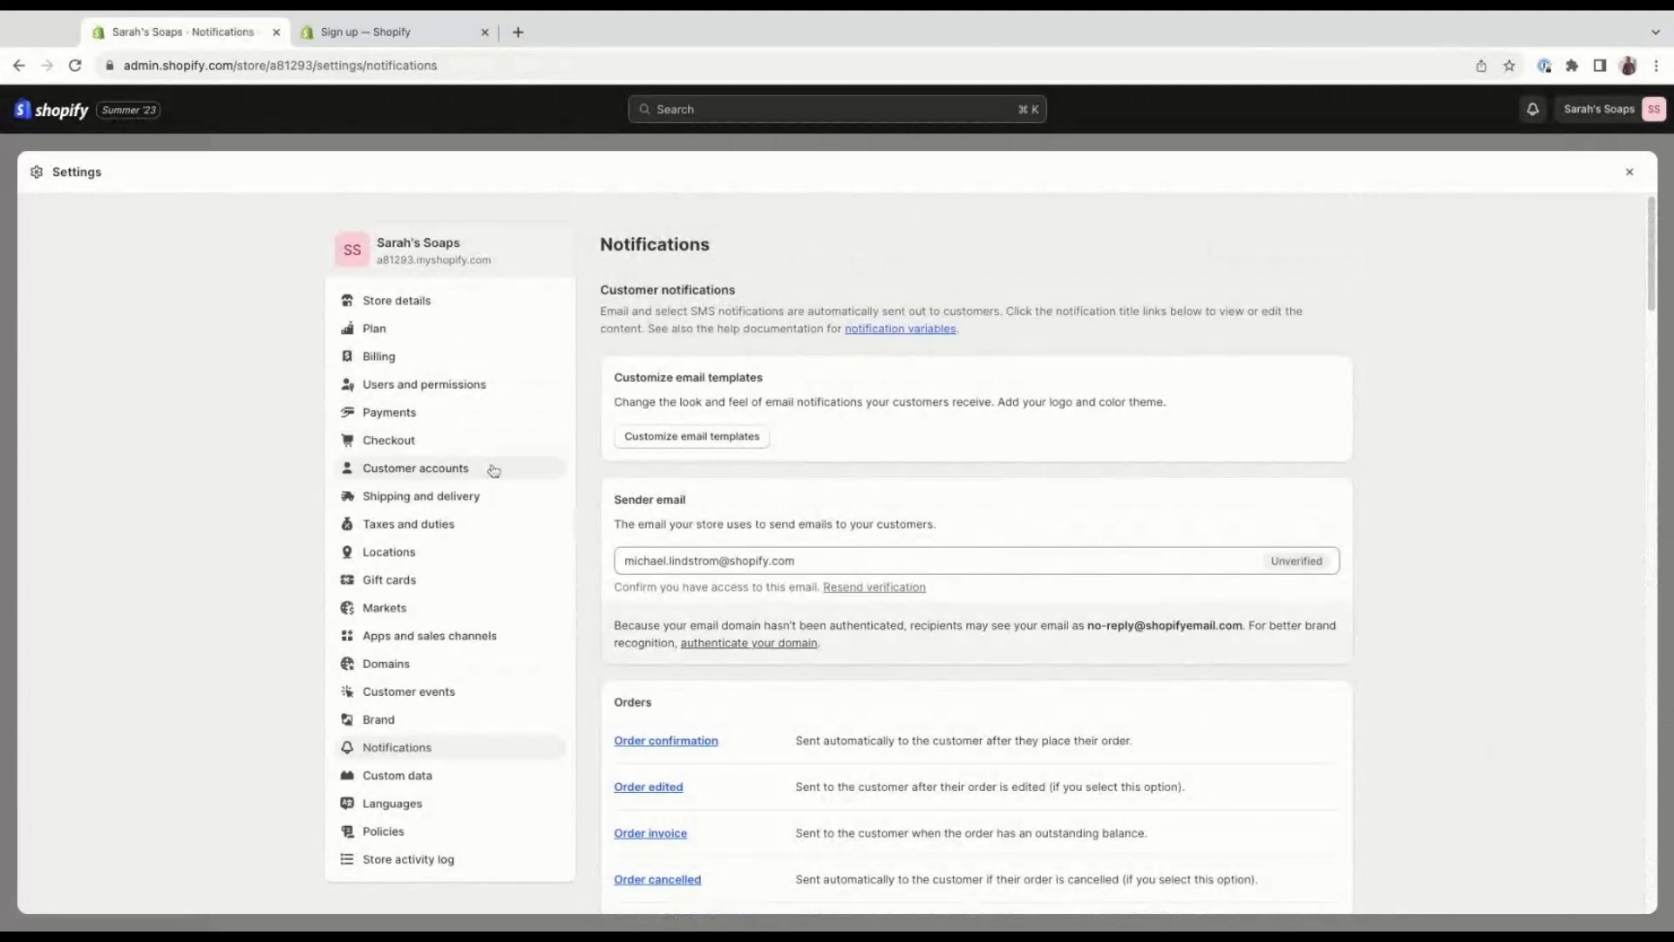
Review the Payments settings, from Shopify Payments through additional and manual payment methods to payment customizations.
click(490, 408)
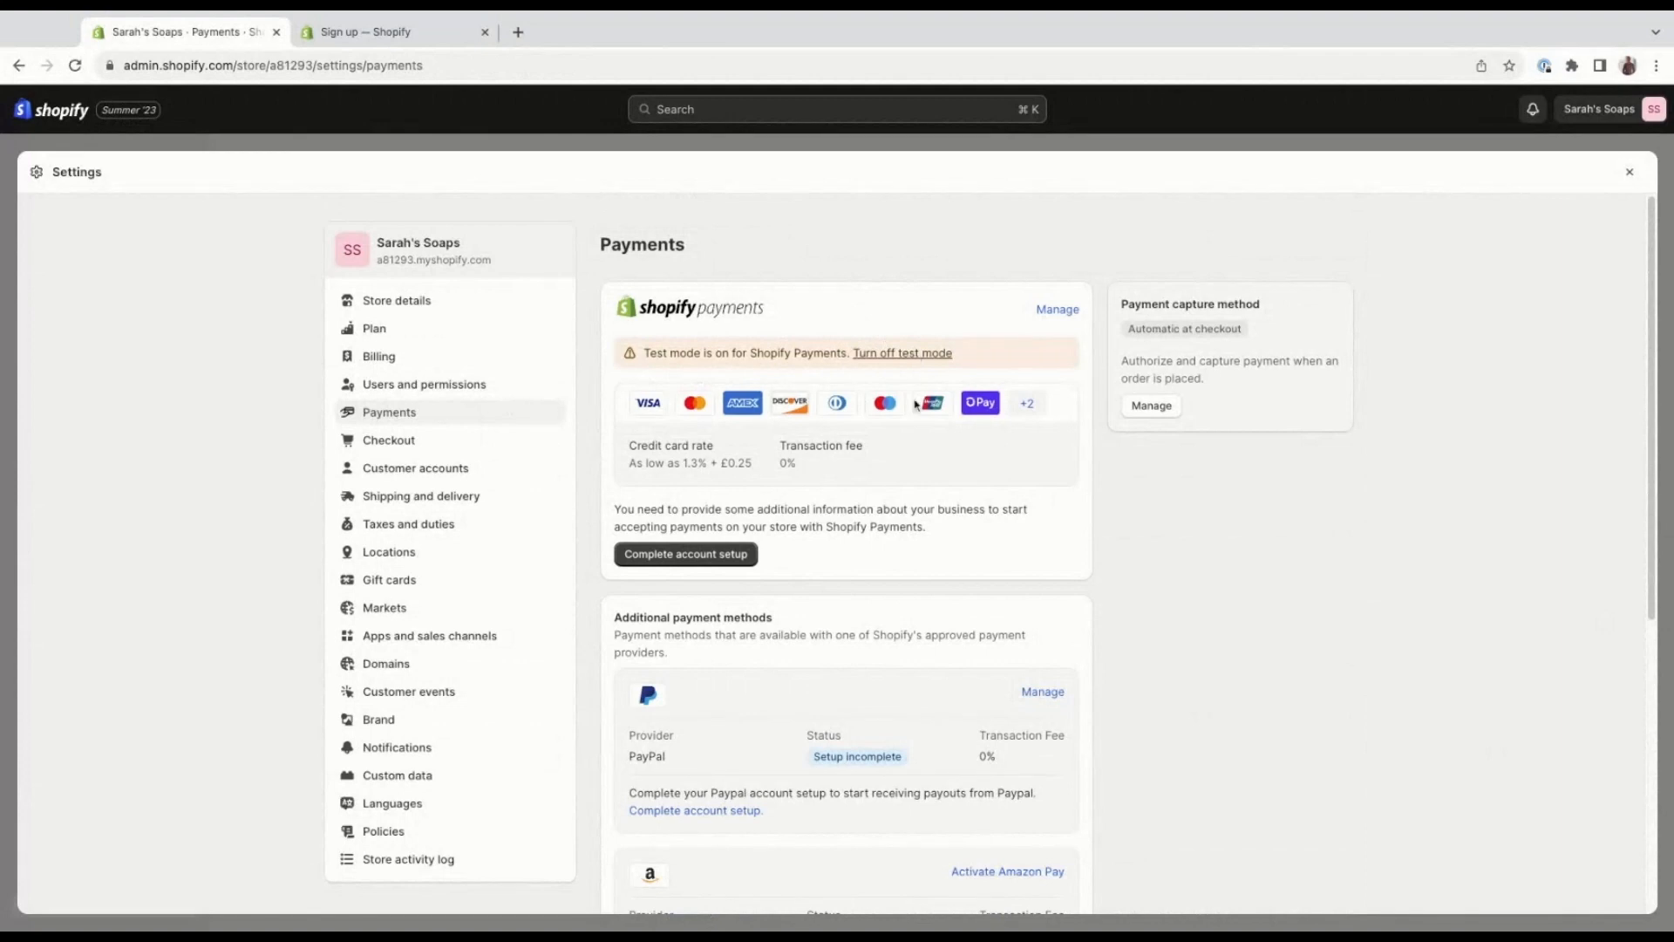
scroll(963, 530, down, 1)
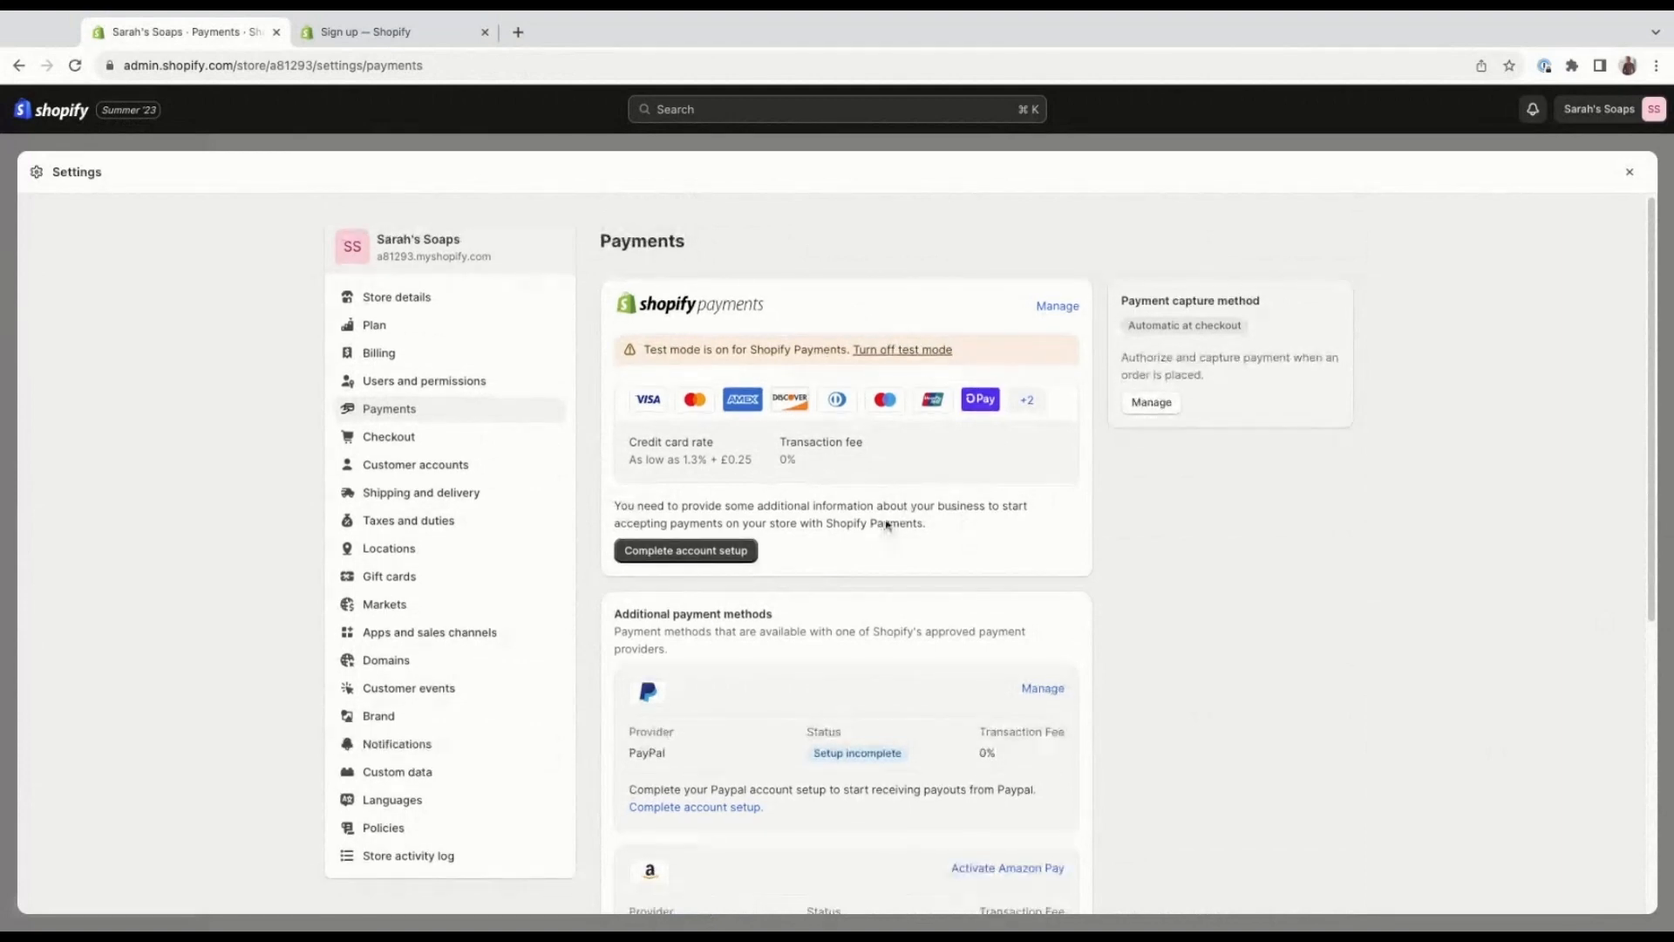
scroll(915, 534, down, 1)
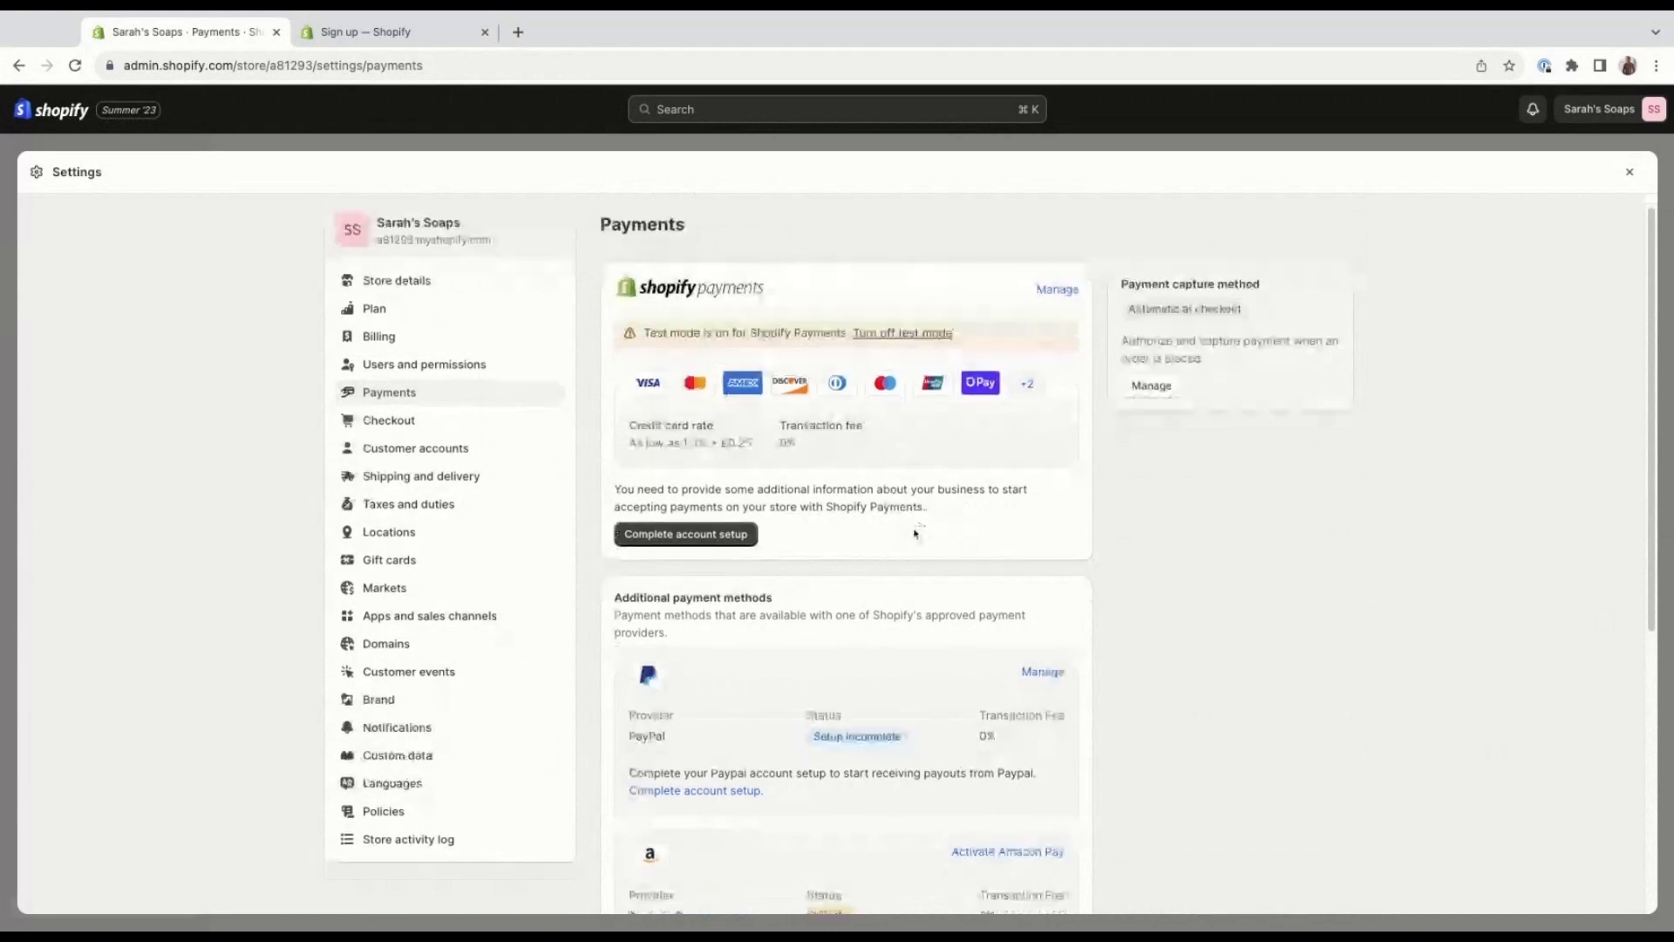
scroll(915, 533, down, 3)
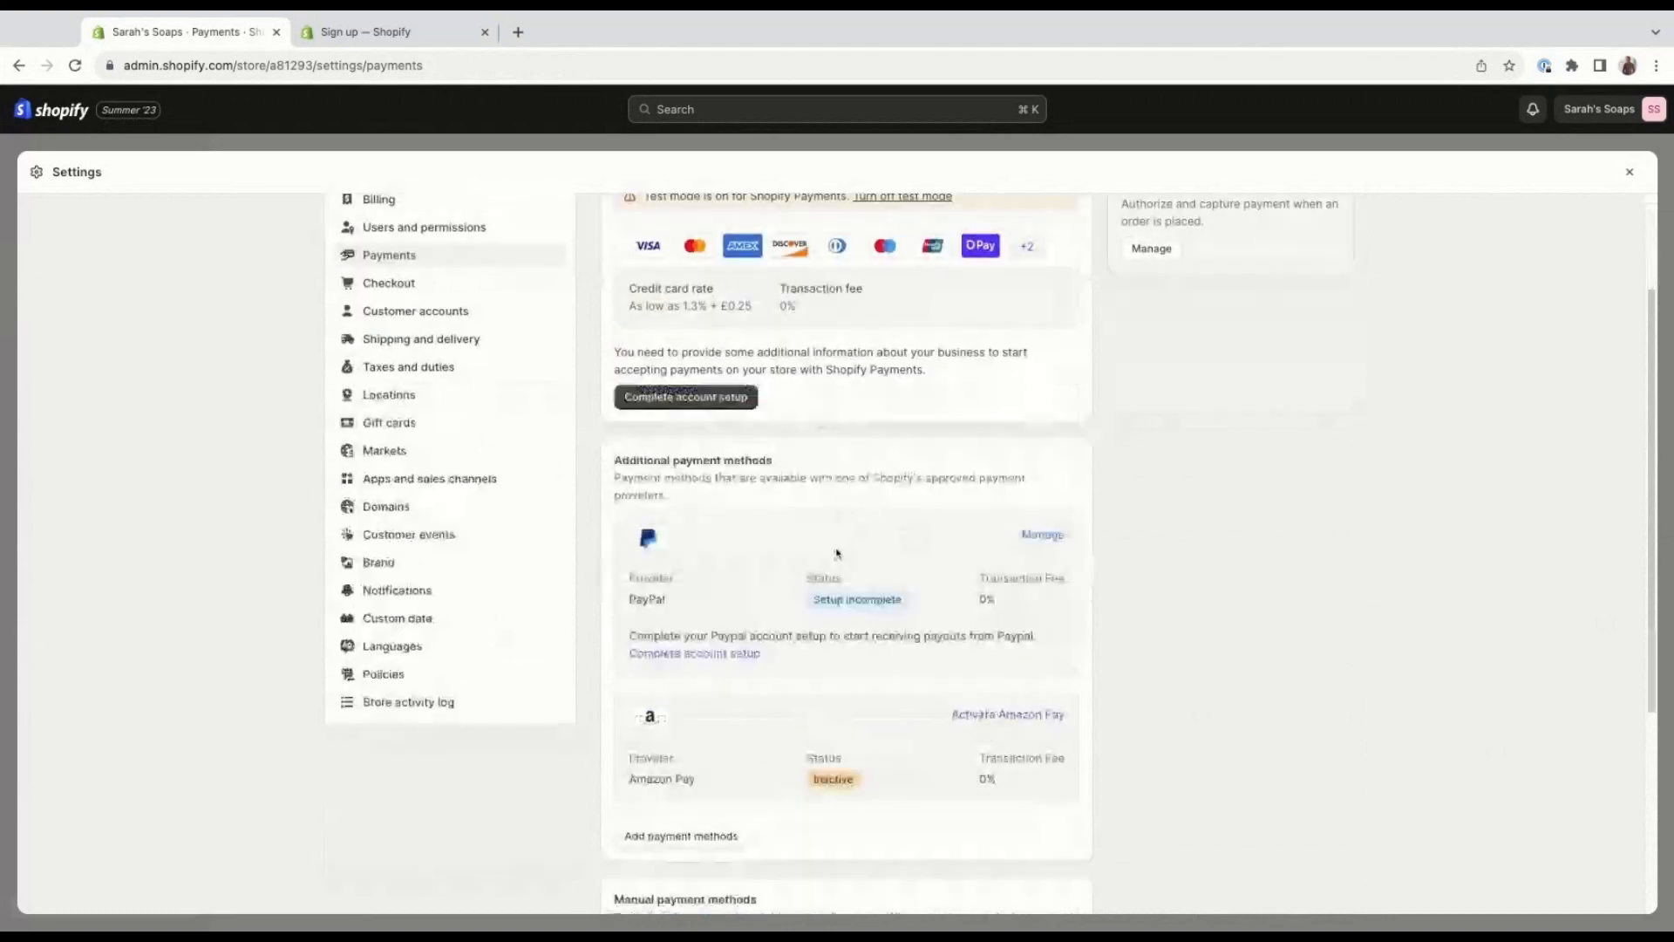
scroll(853, 555, down, 1)
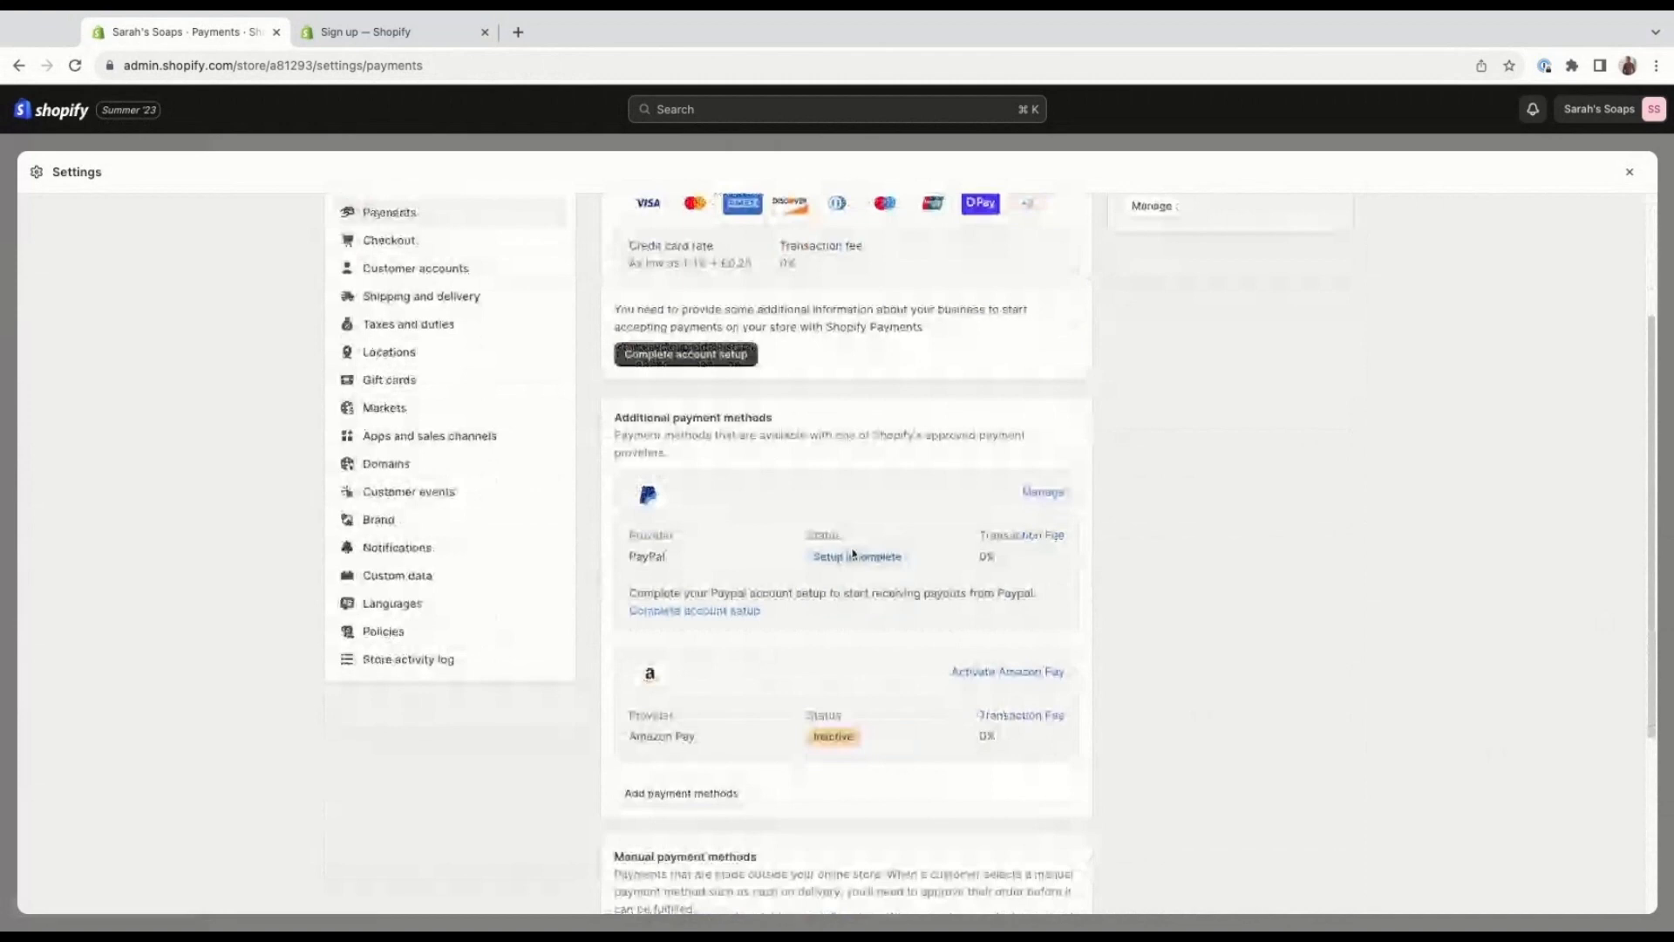
scroll(853, 554, down, 1)
scroll(758, 636, down, 1)
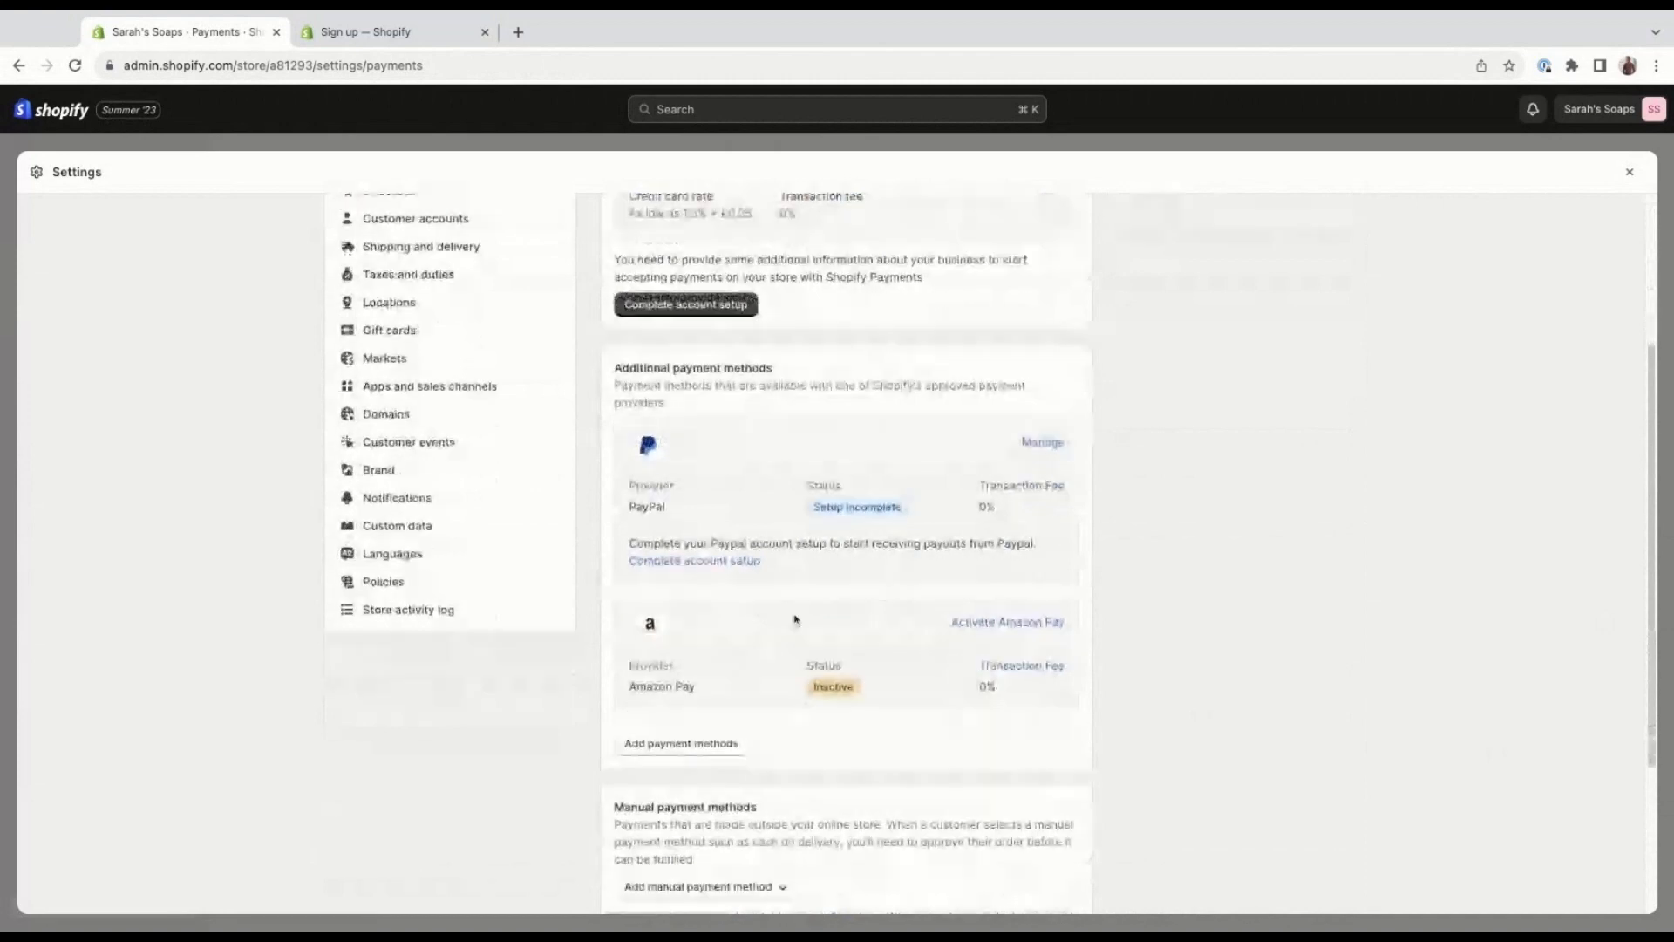
scroll(795, 620, down, 1)
scroll(1206, 661, down, 1)
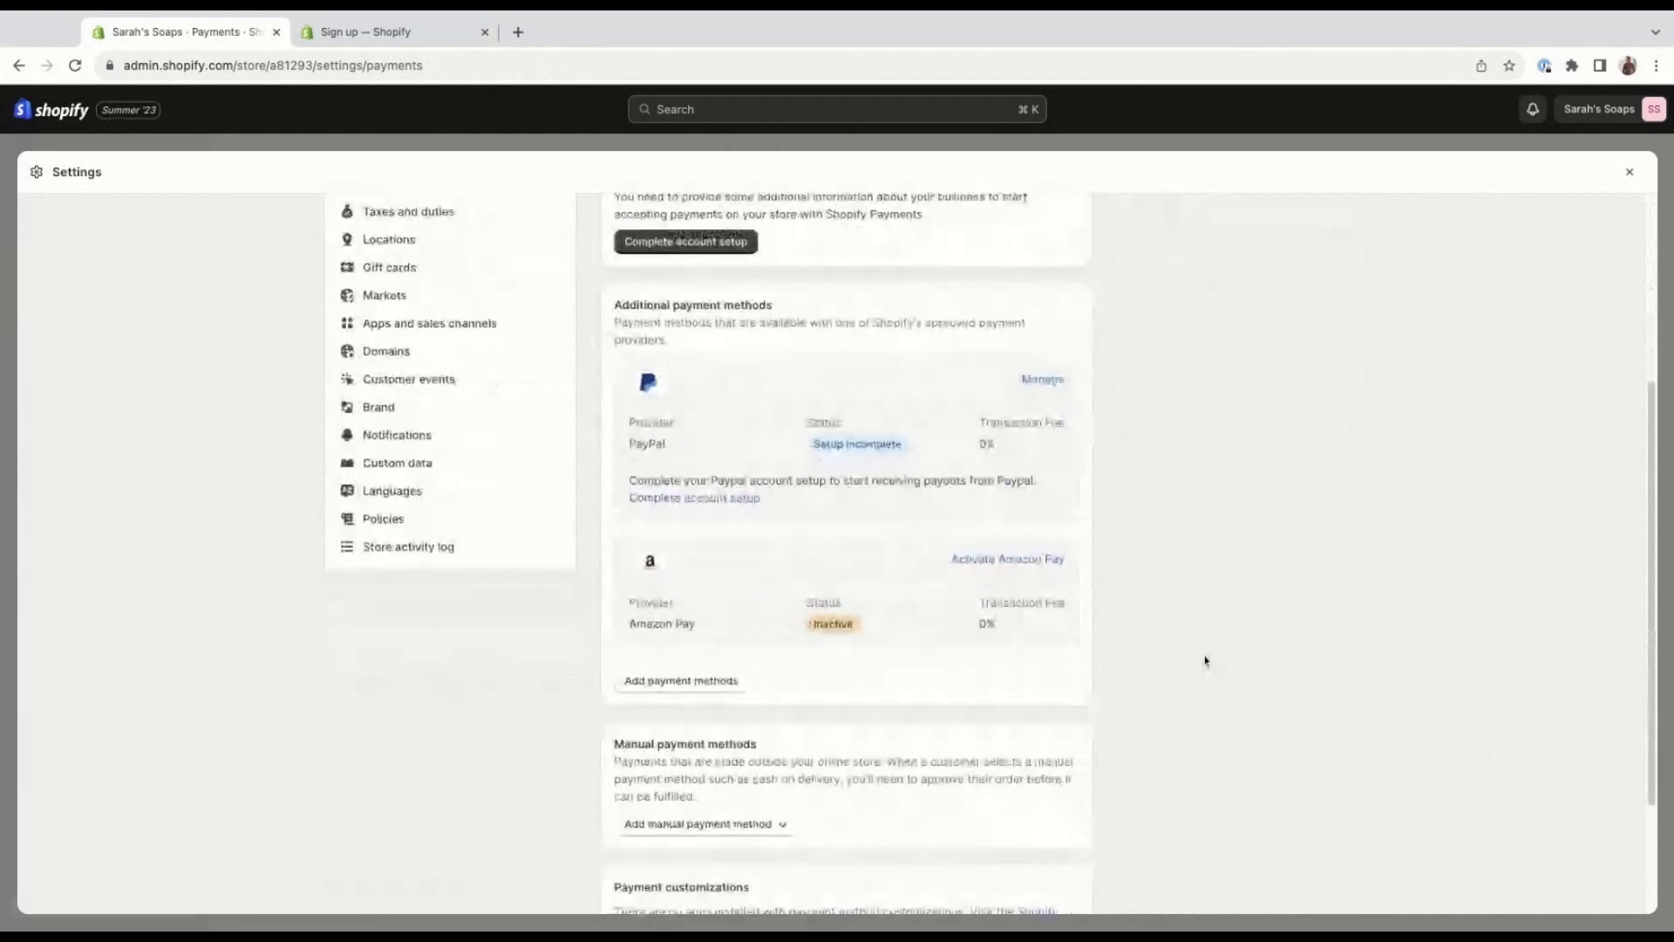
scroll(1047, 680, down, 2)
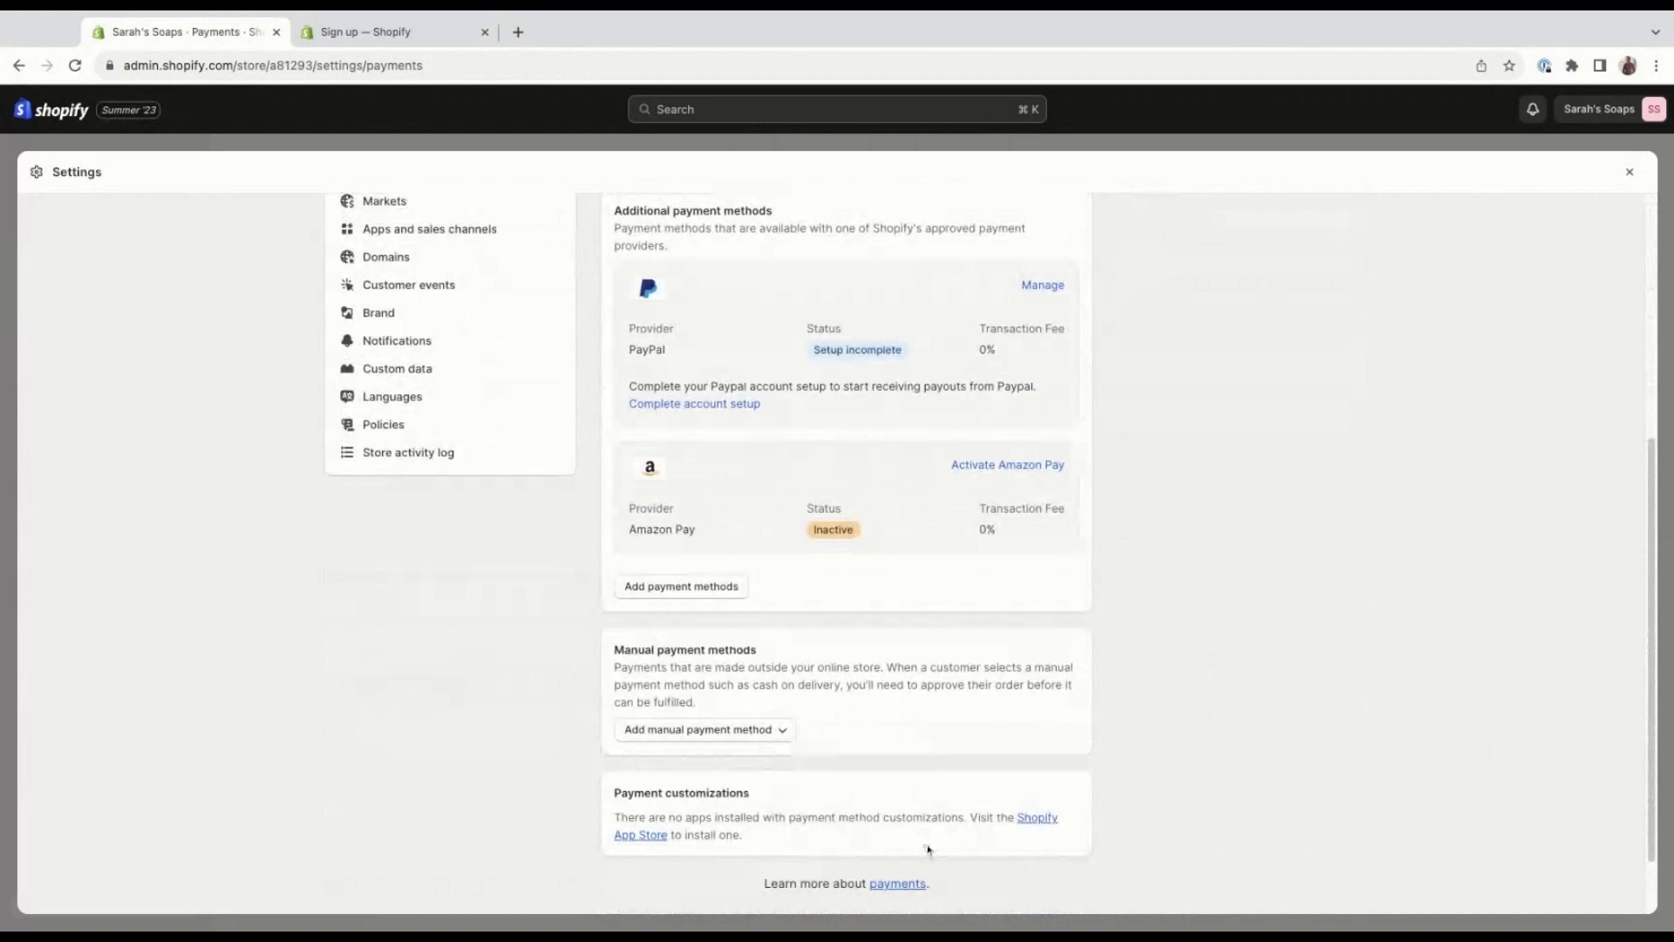
View the payment capture method options and close them without changing the selection.
scroll(1309, 620, up, 1)
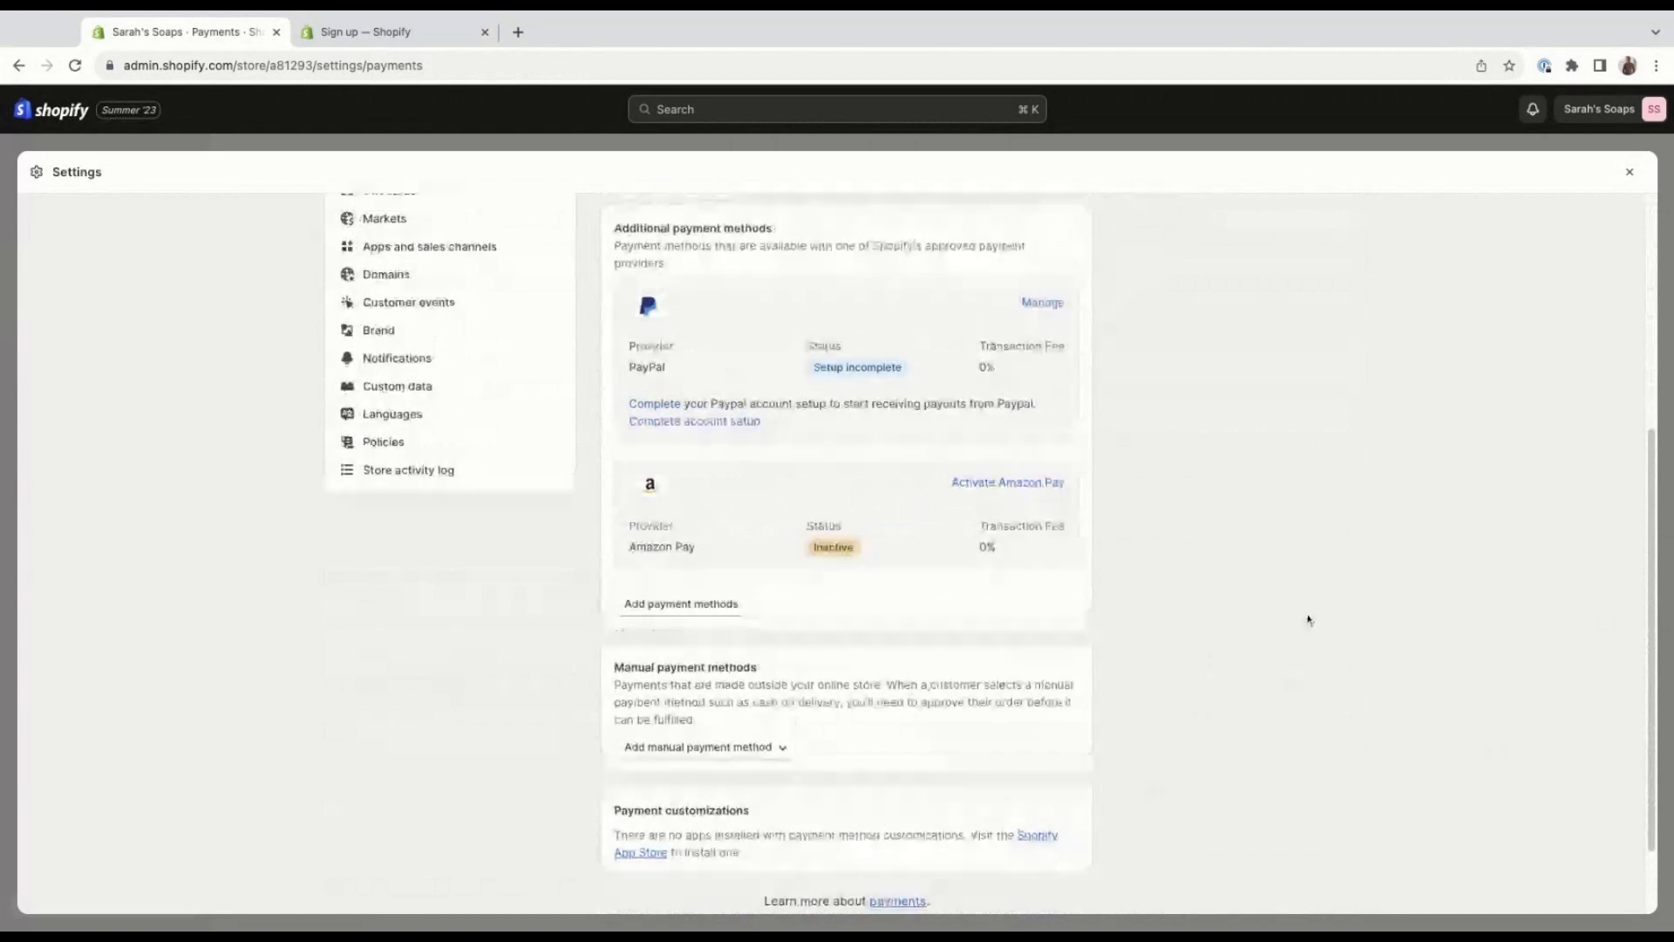
scroll(1309, 620, up, 5)
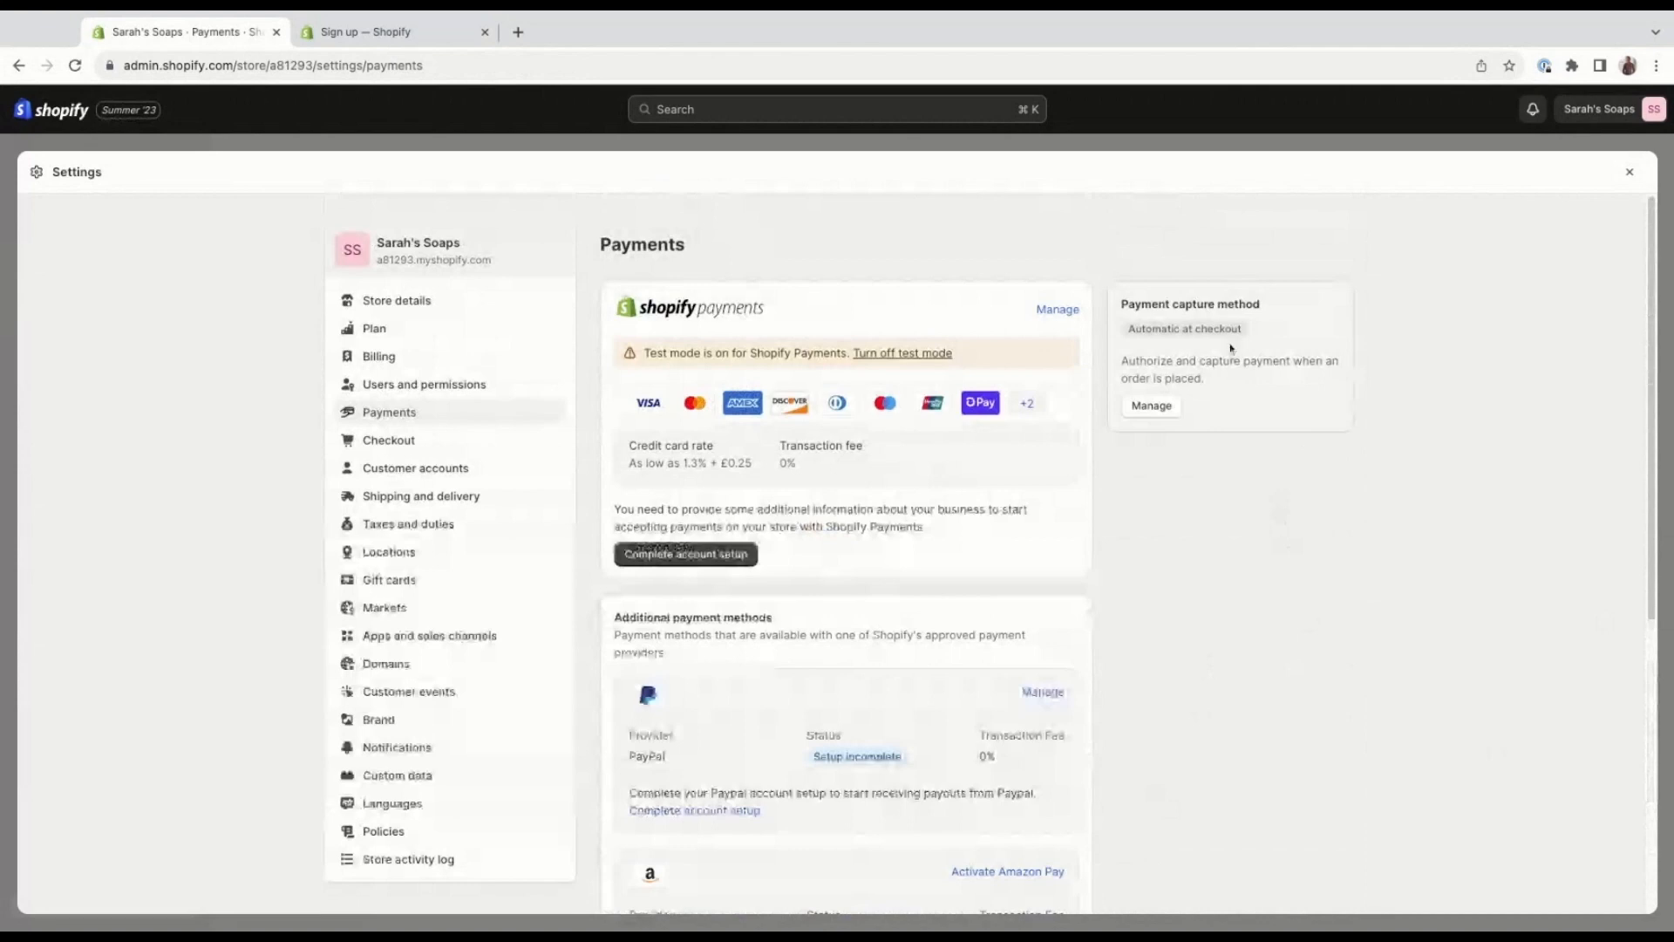
click(1152, 407)
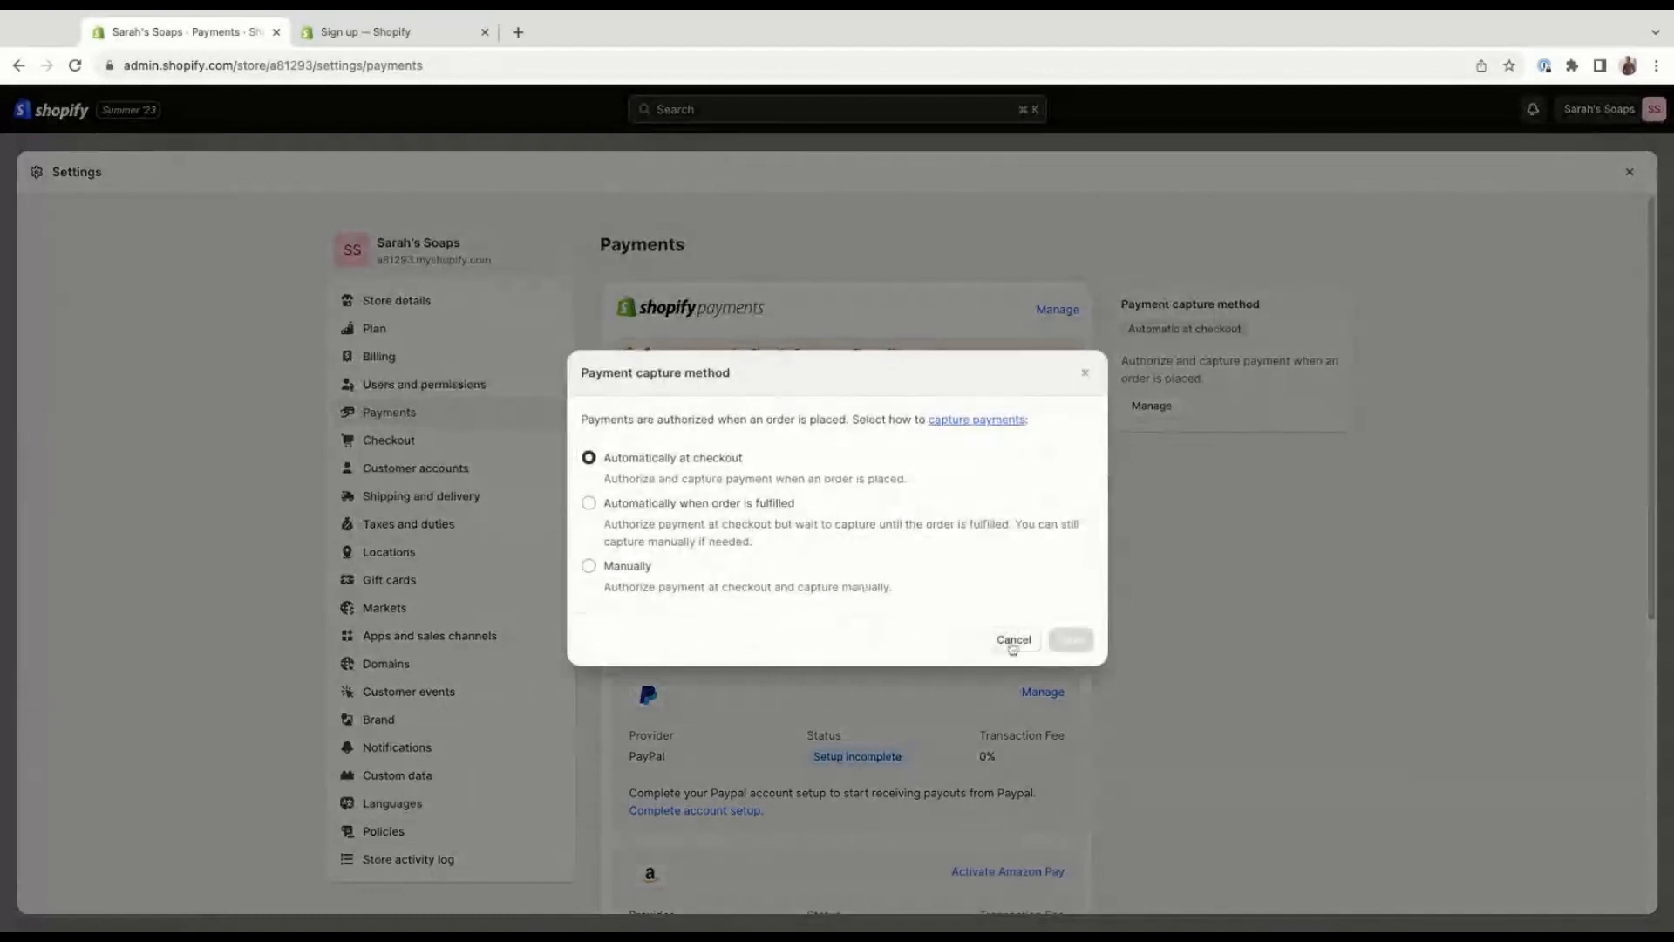
click(1012, 642)
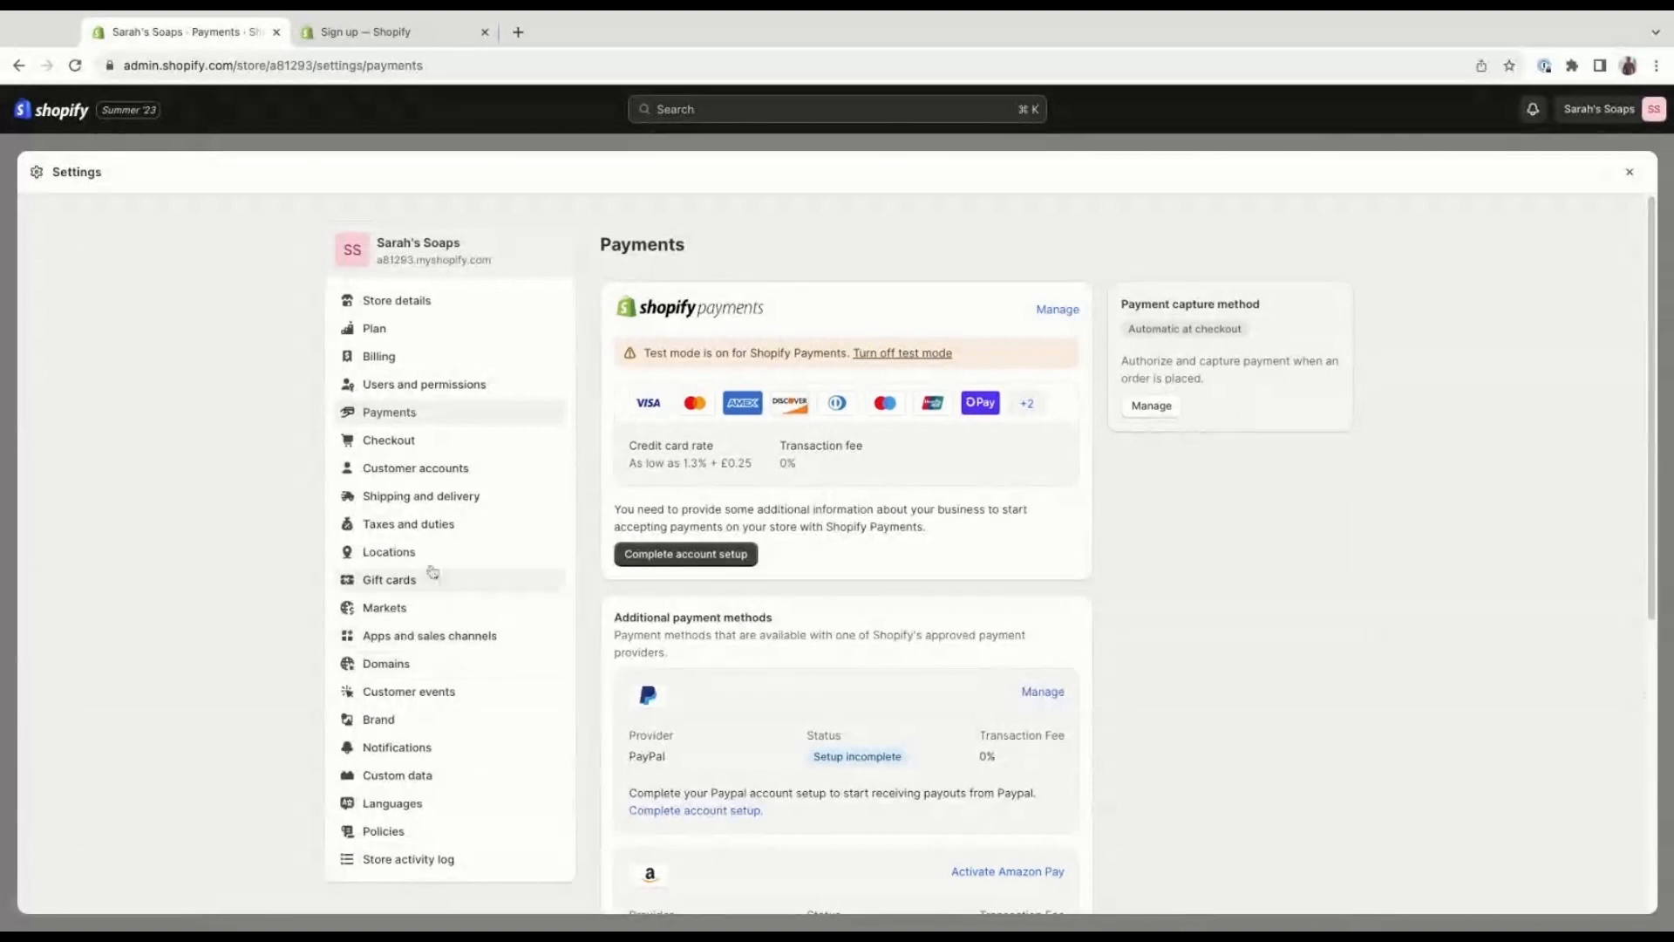
View the Domains settings and open the online store's home page from the store's address.
click(443, 666)
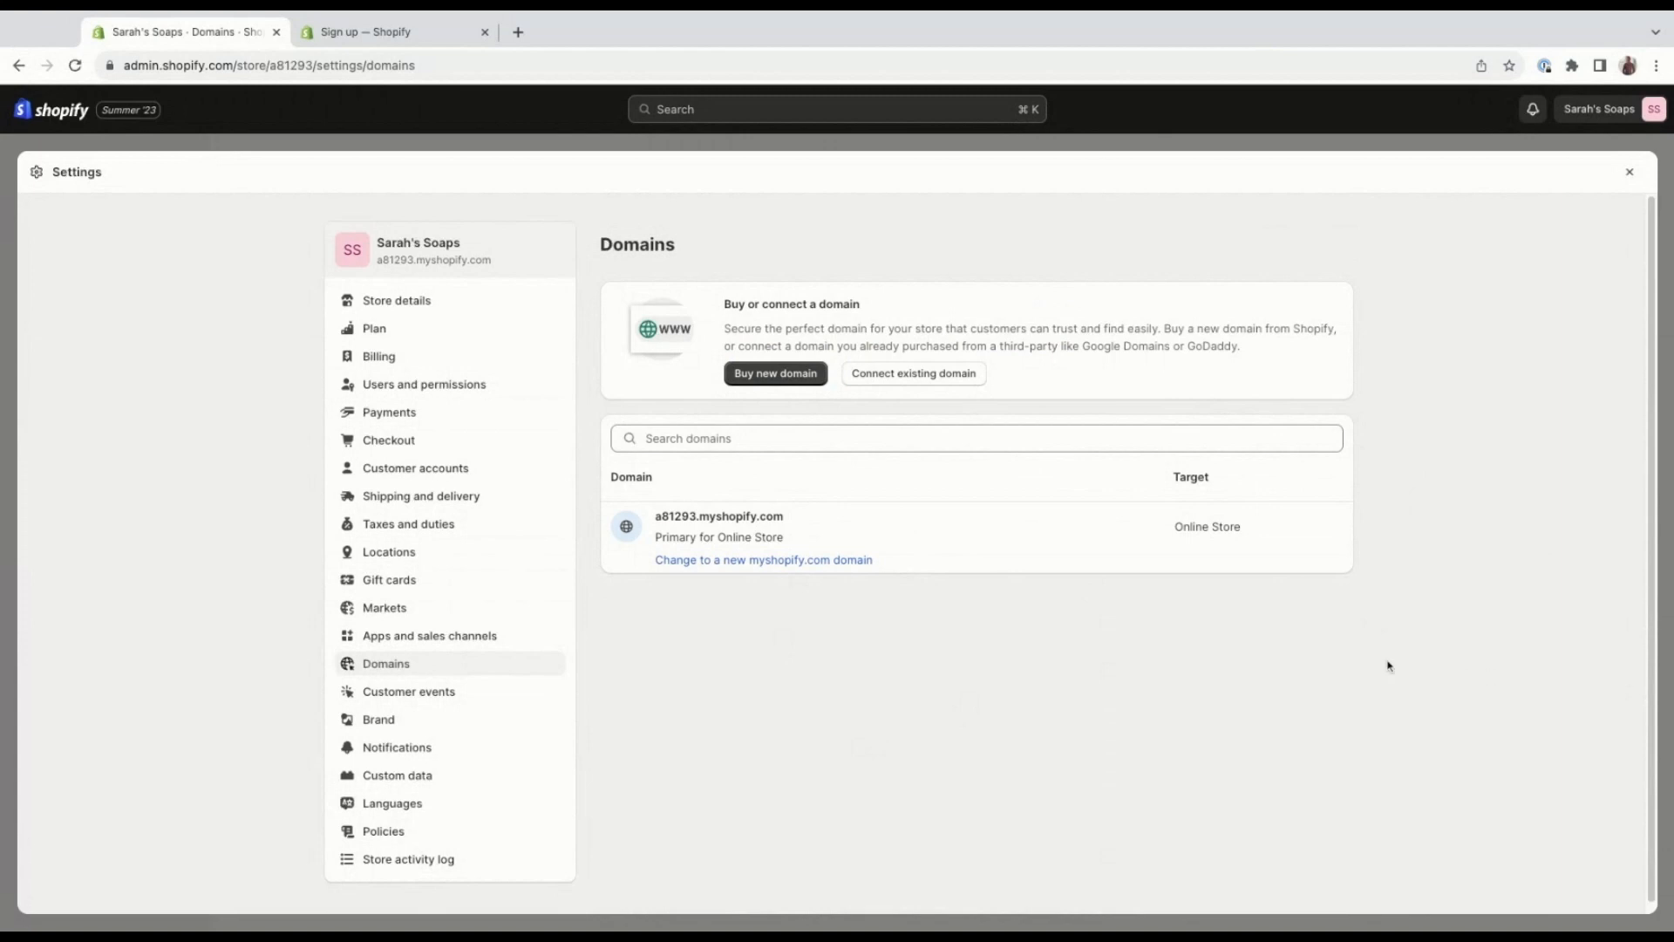
scroll(1511, 666, down, 1)
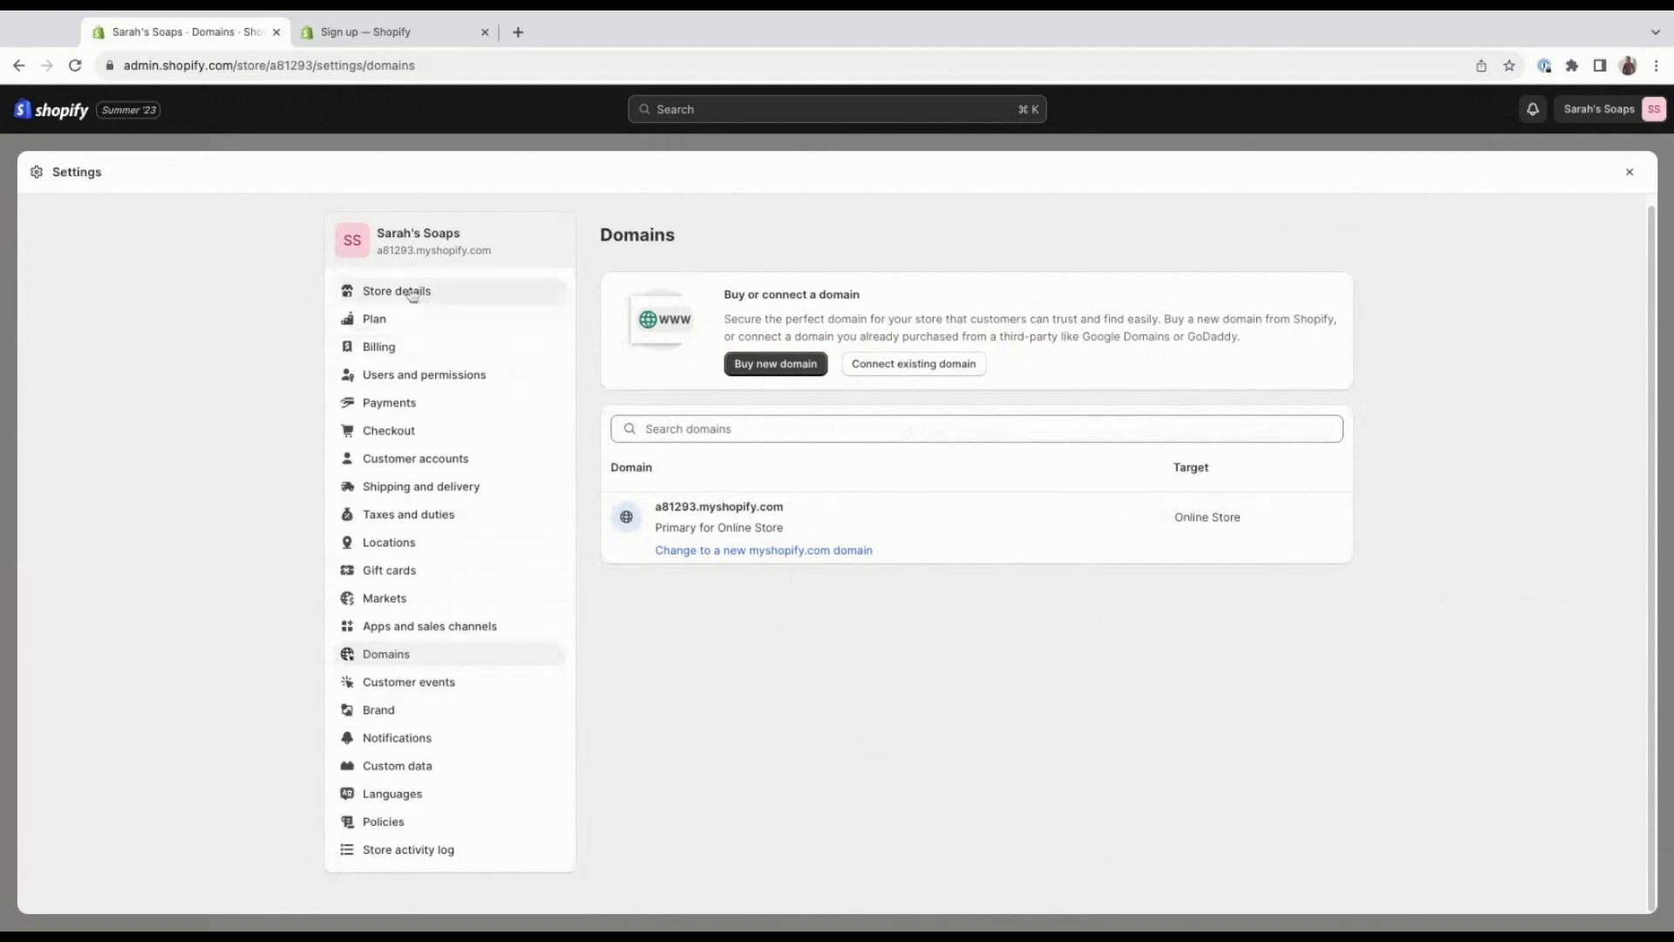
click(450, 251)
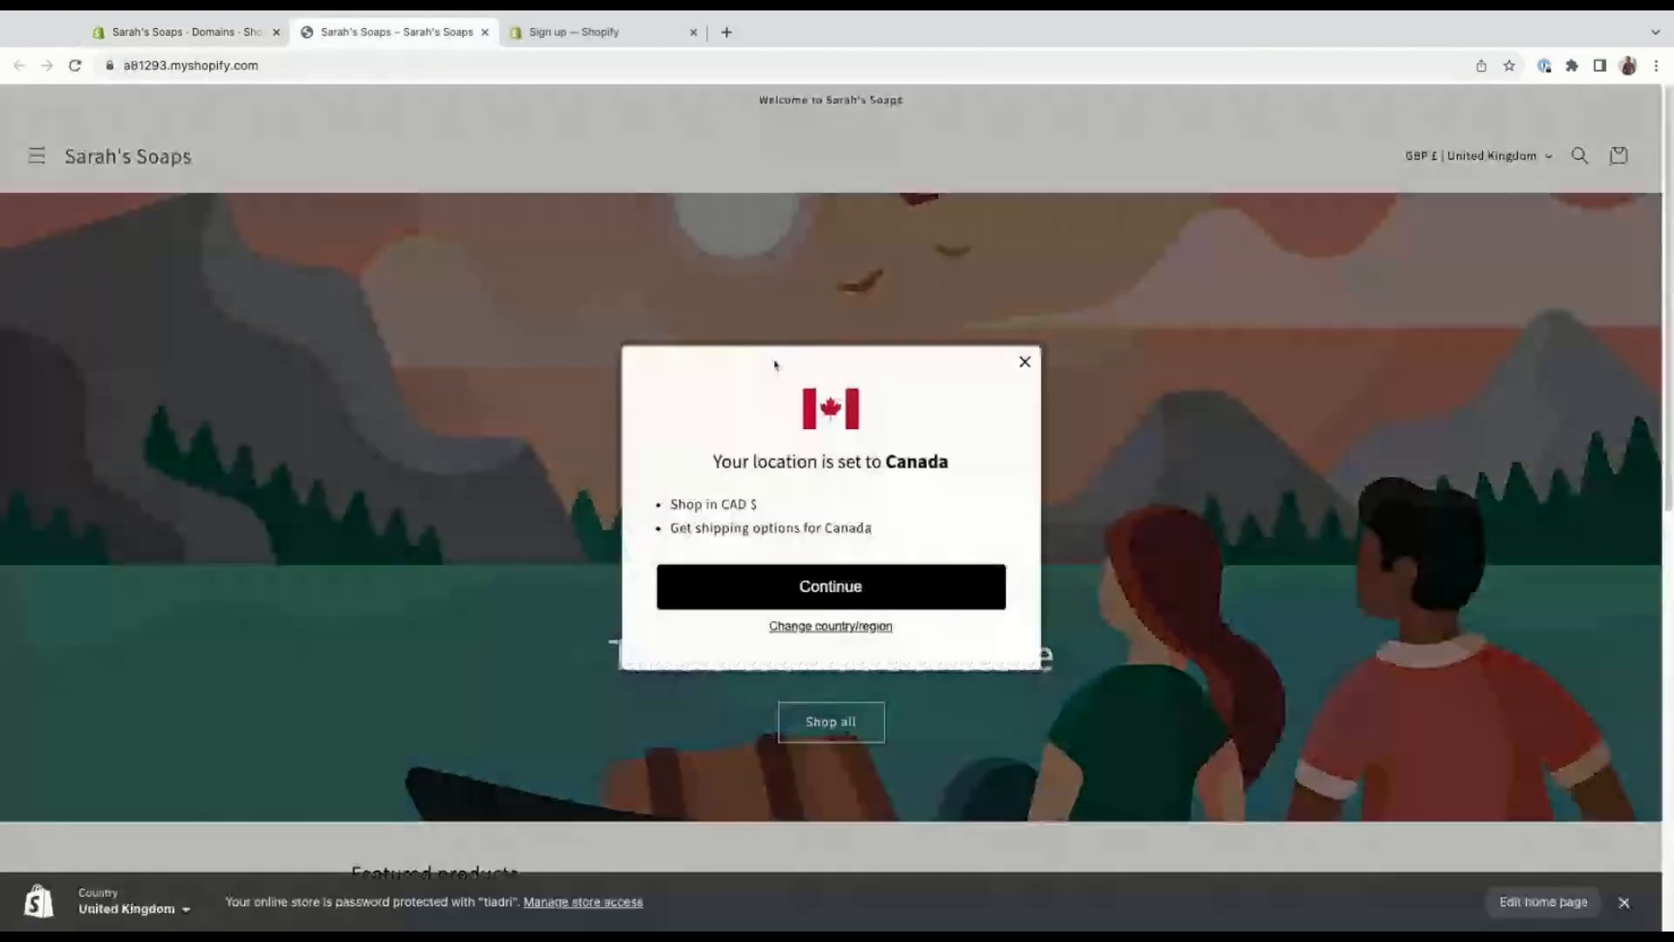
click(1024, 363)
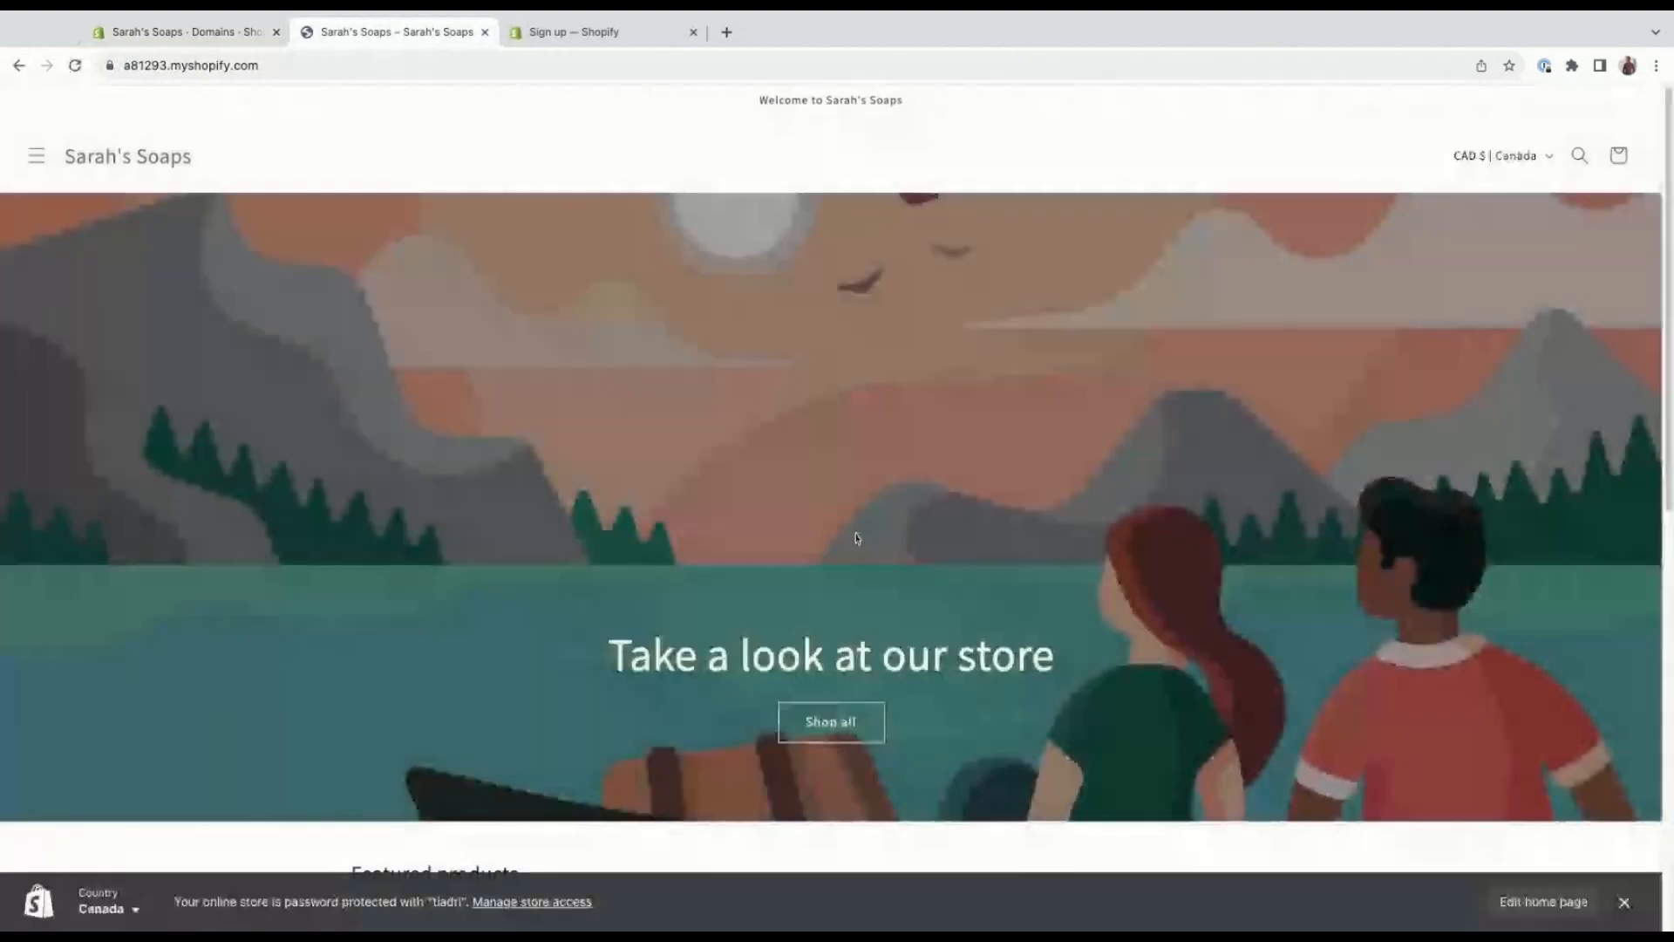
Add the featured product Hand Made Soap - Orange to the cart and start the checkout.
scroll(856, 538, down, 1)
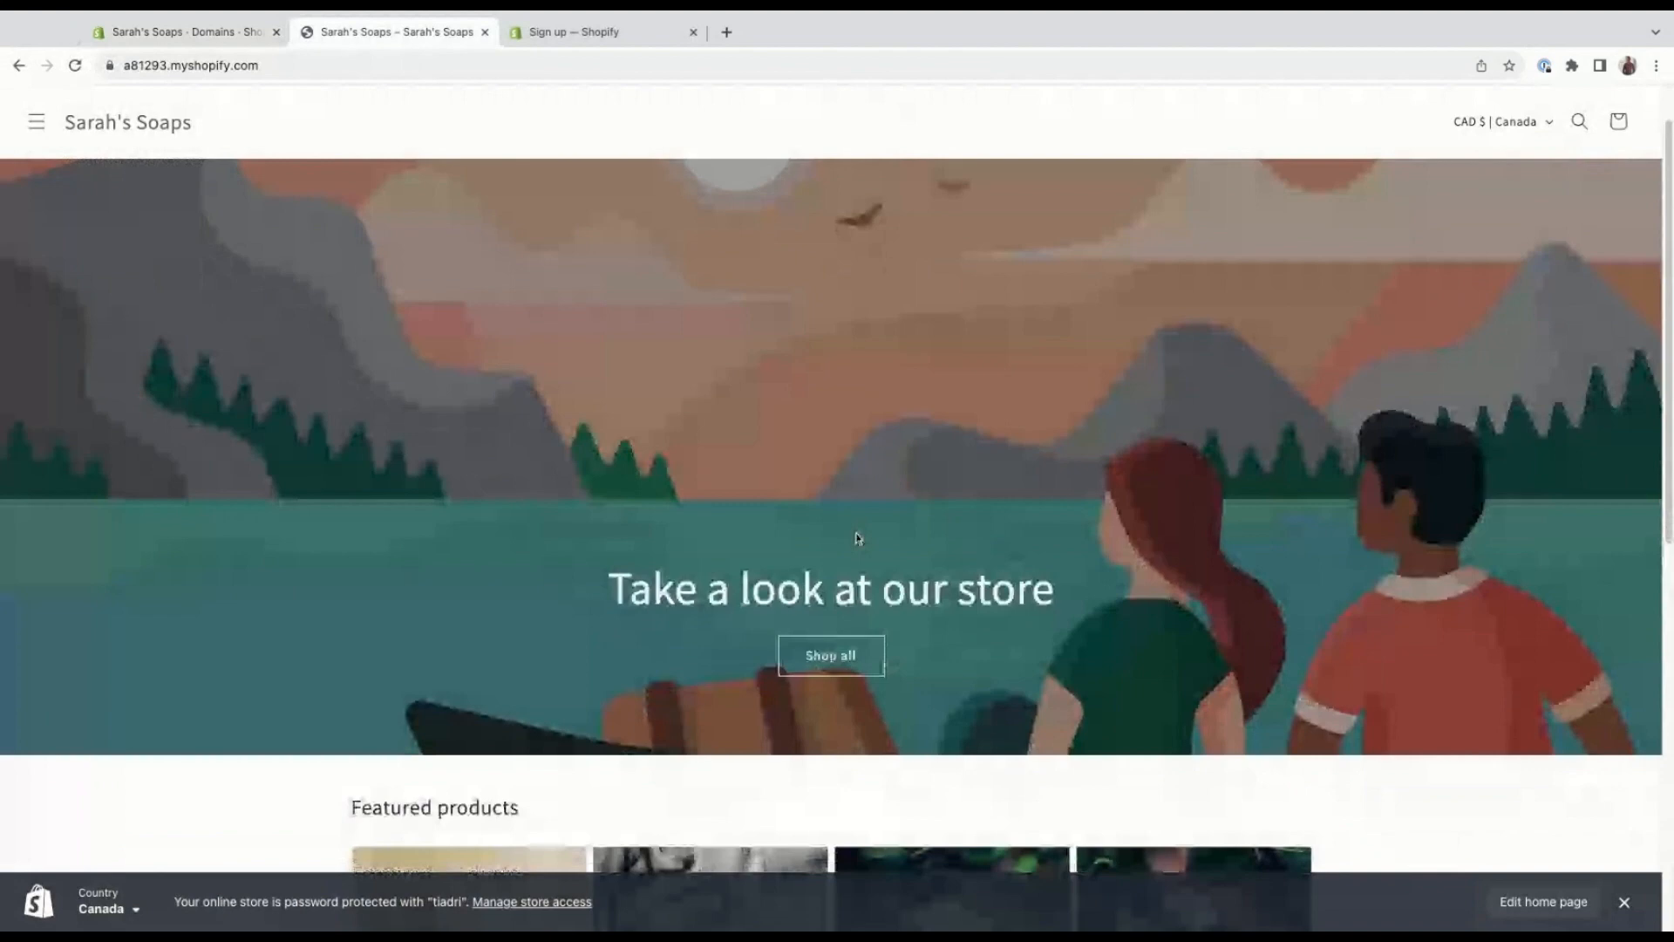
scroll(859, 538, down, 3)
scroll(858, 538, down, 1)
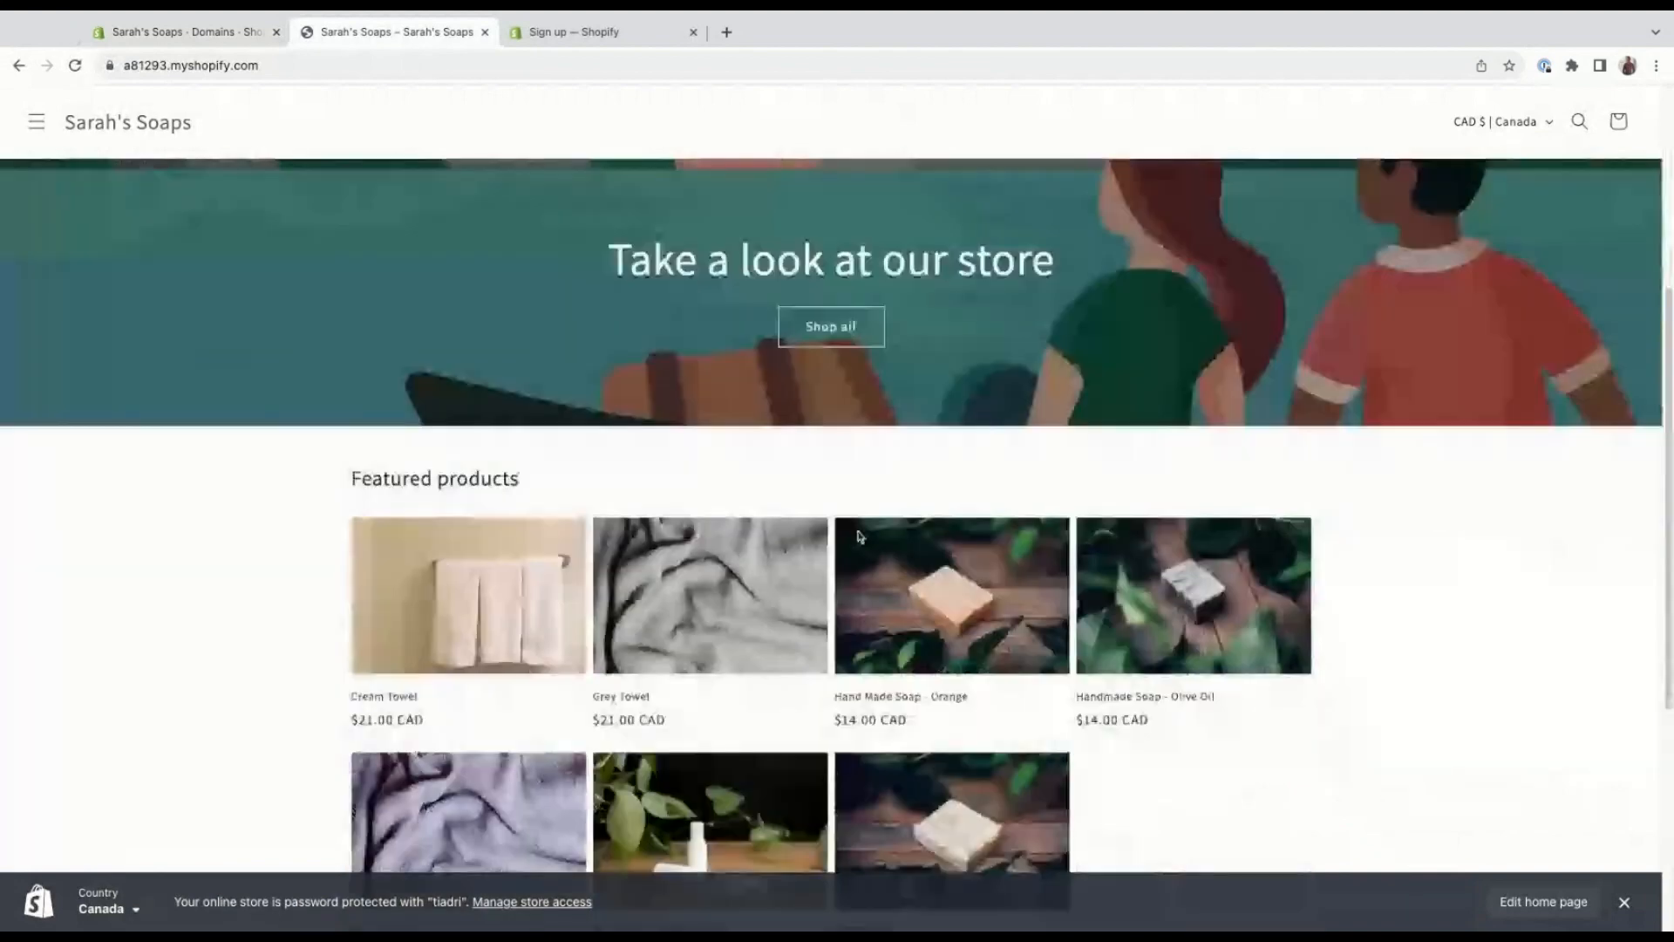
scroll(860, 537, down, 2)
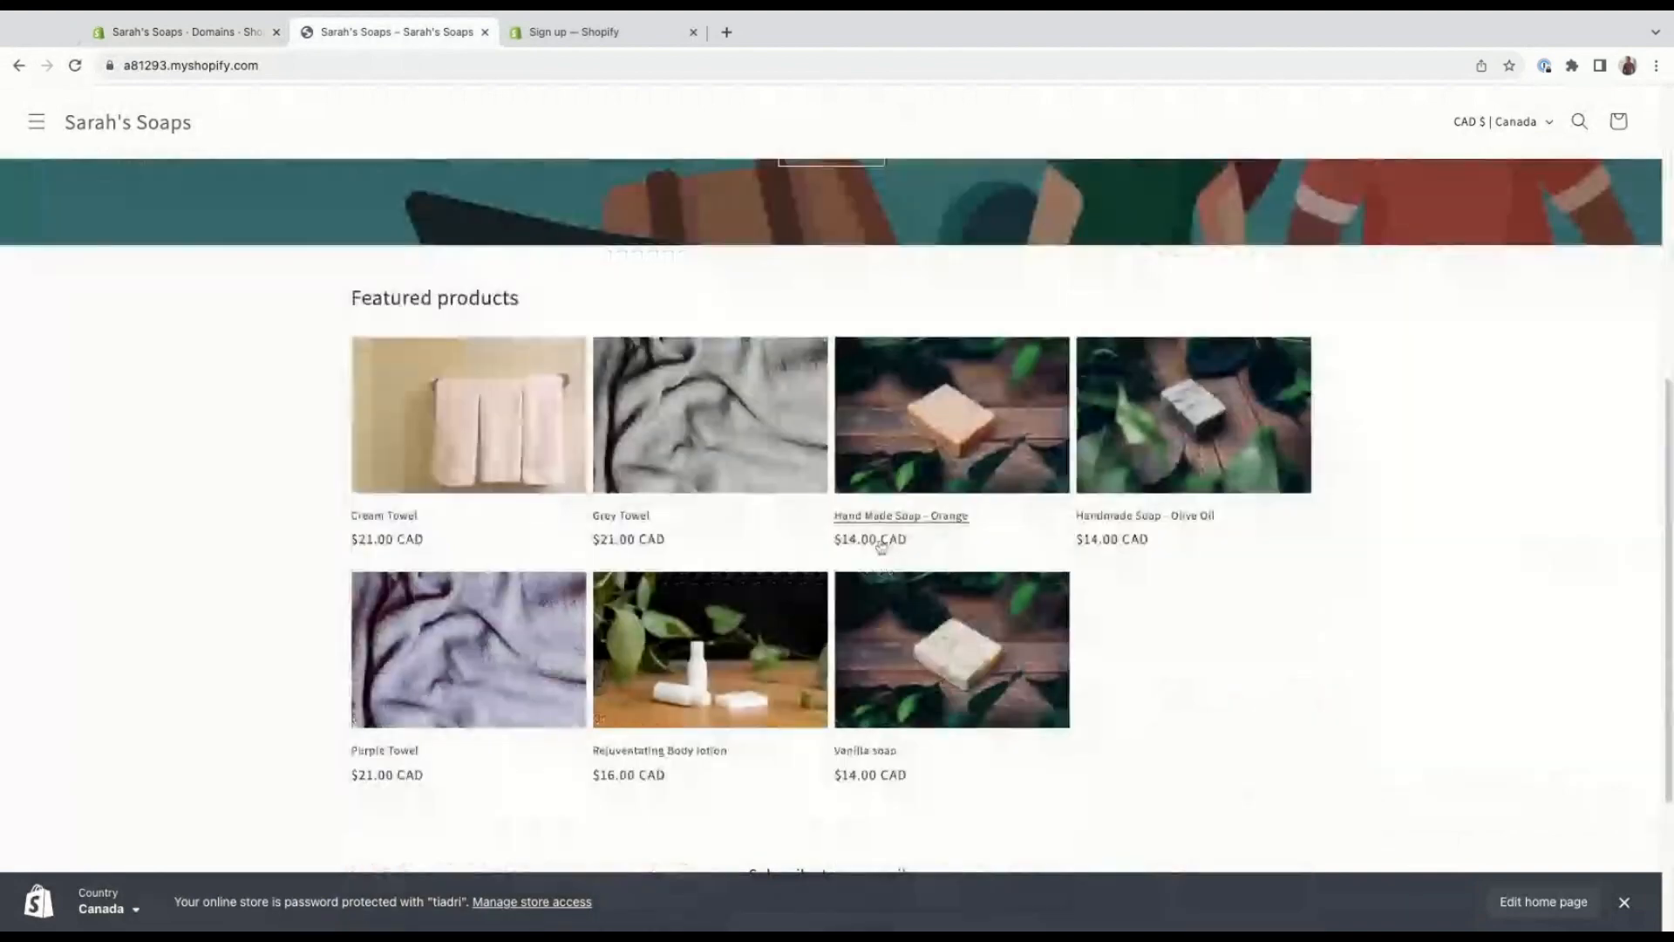
click(1028, 424)
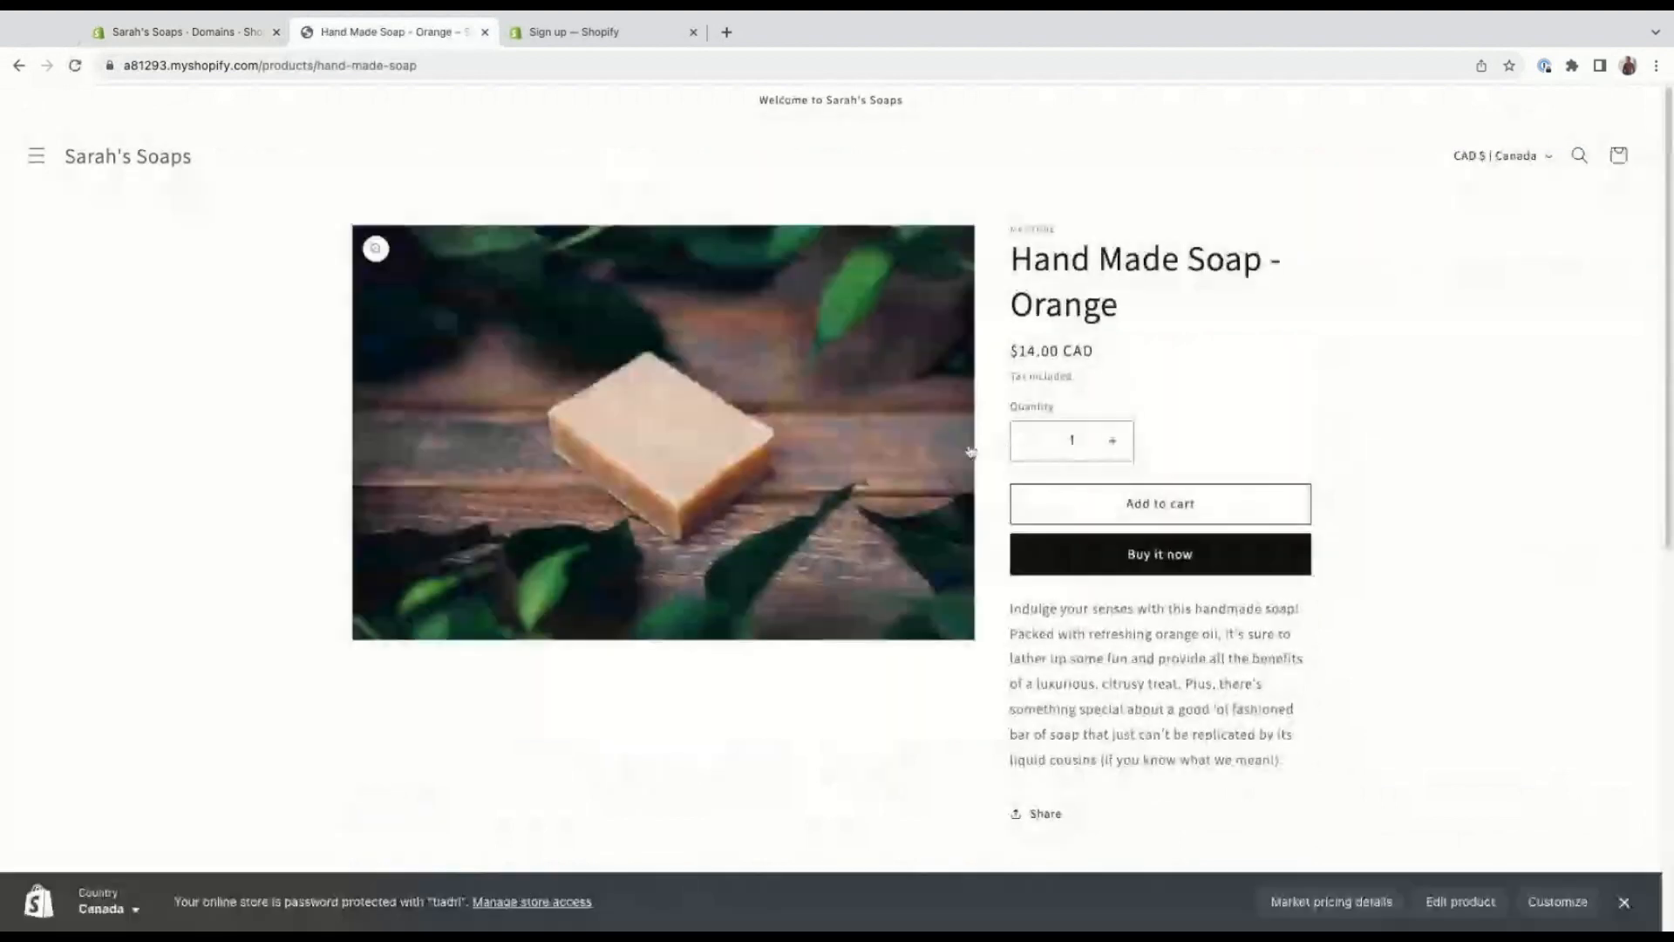
click(1251, 515)
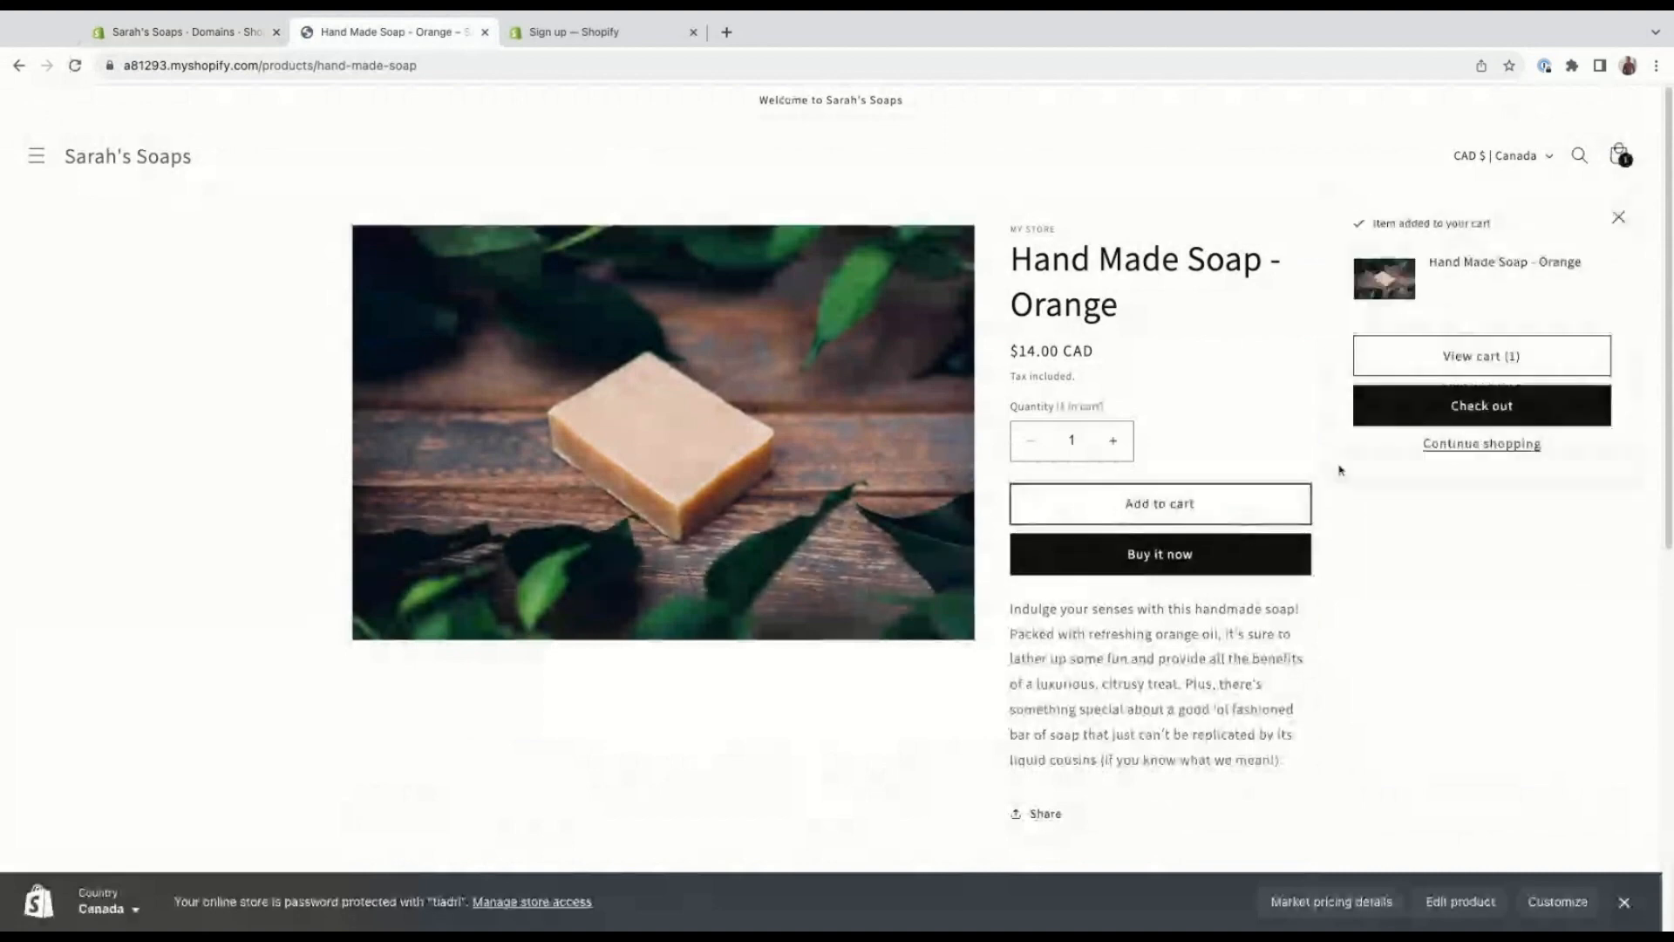
click(1566, 418)
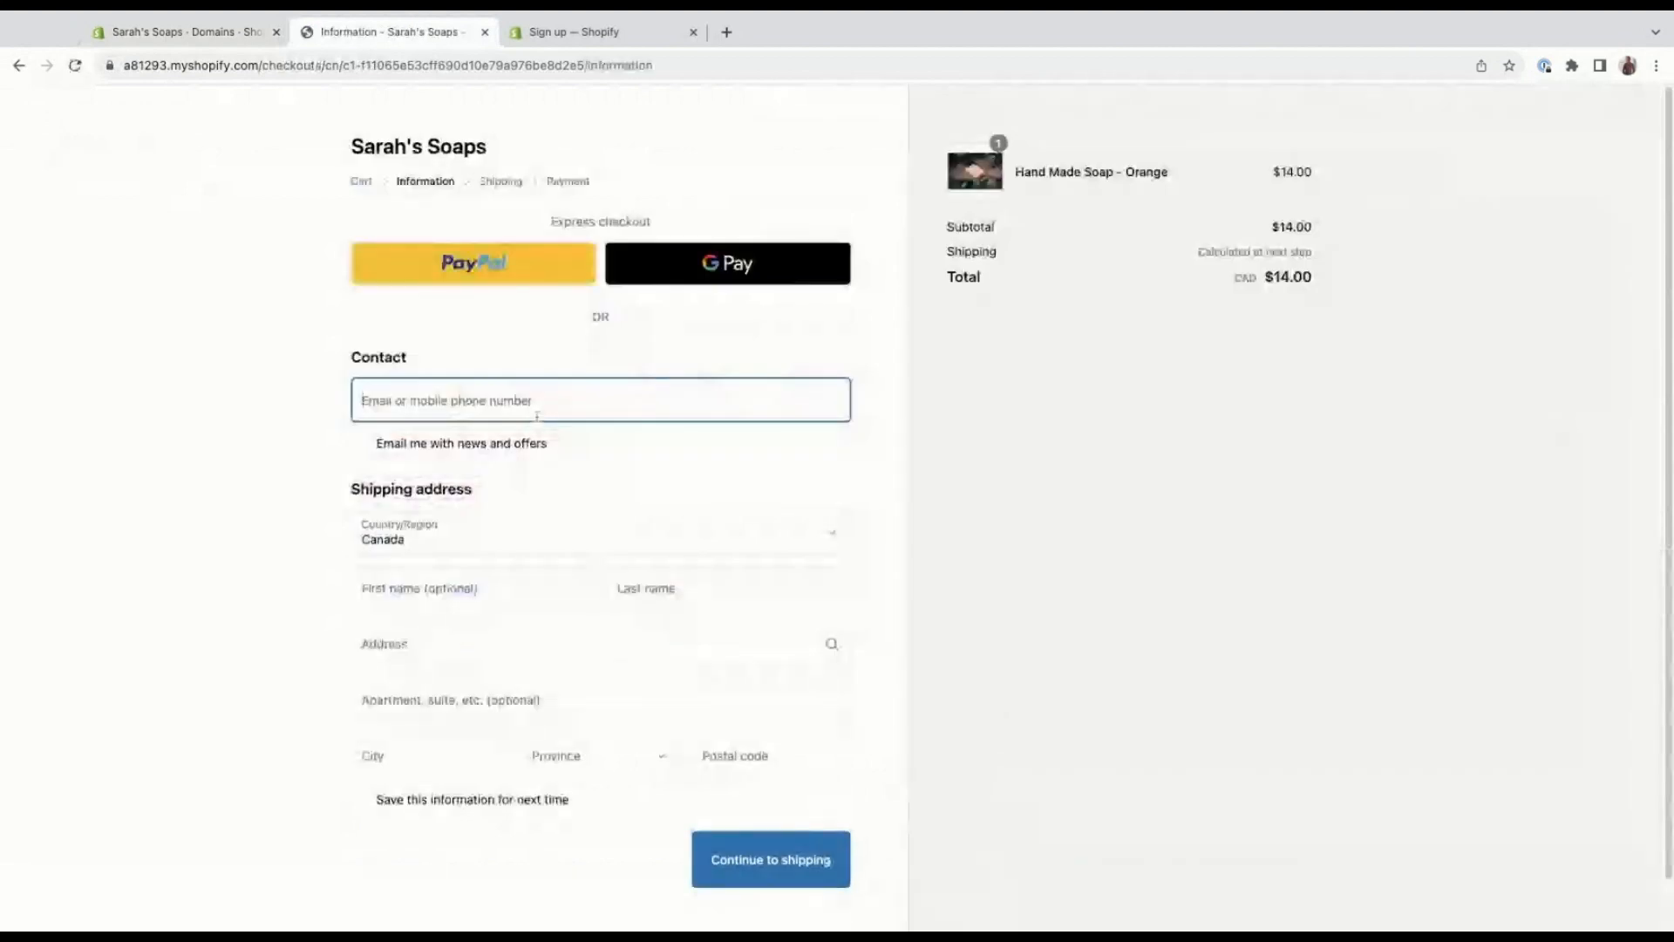
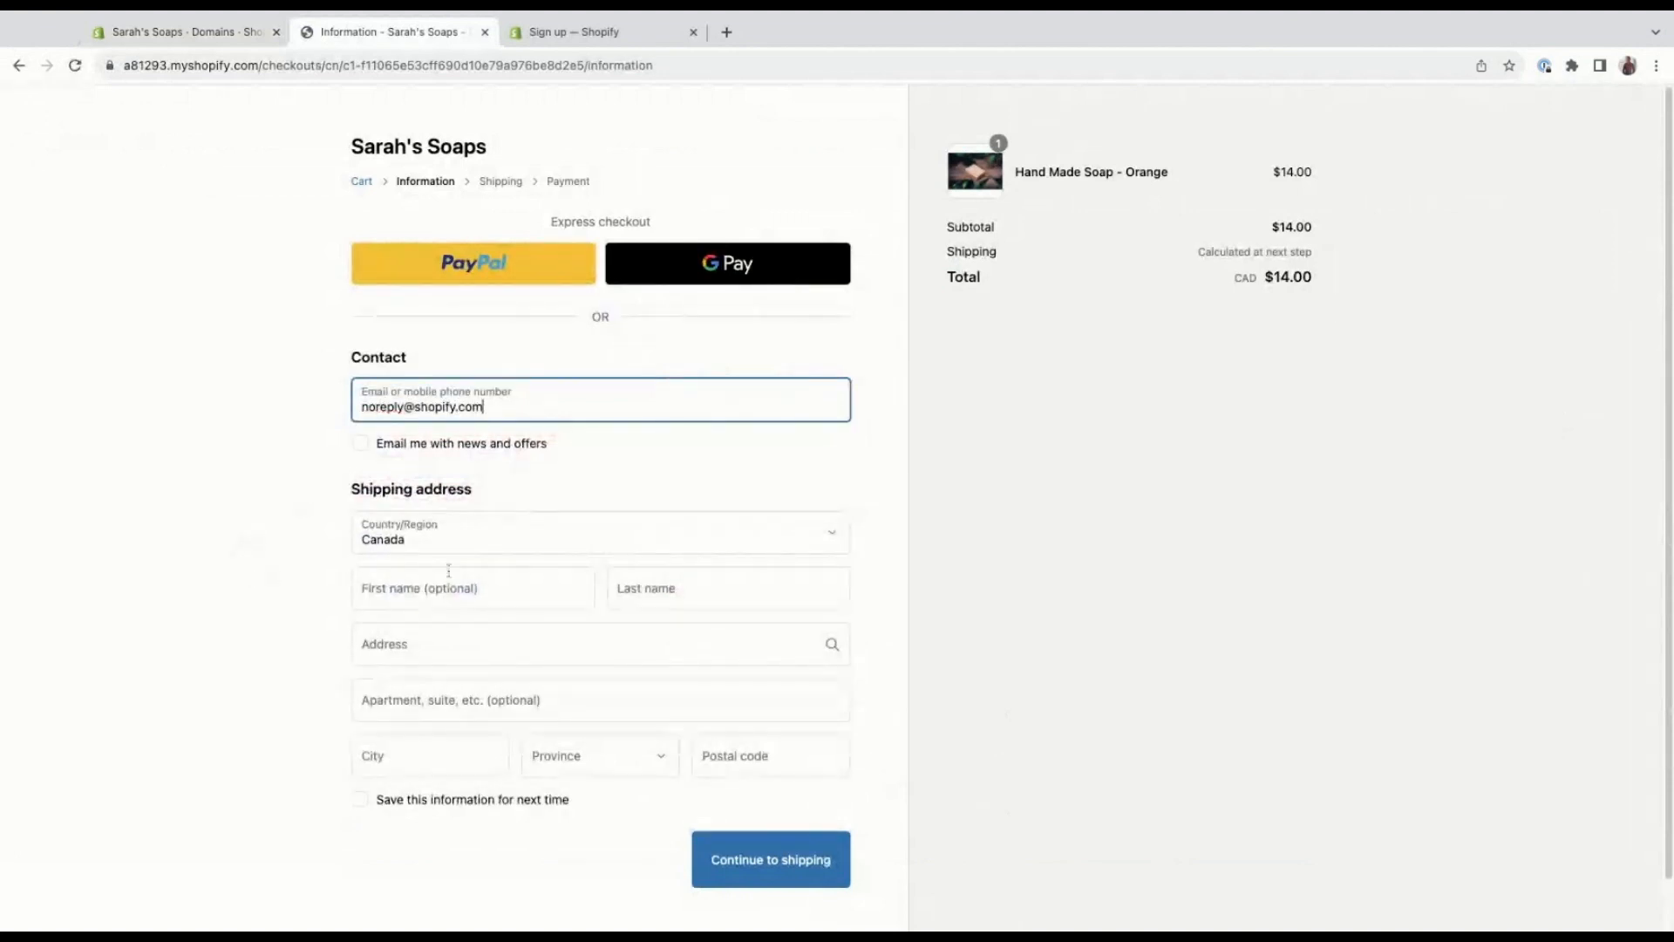
Fill in the customer's first name and last name in the shipping address.
click(498, 578)
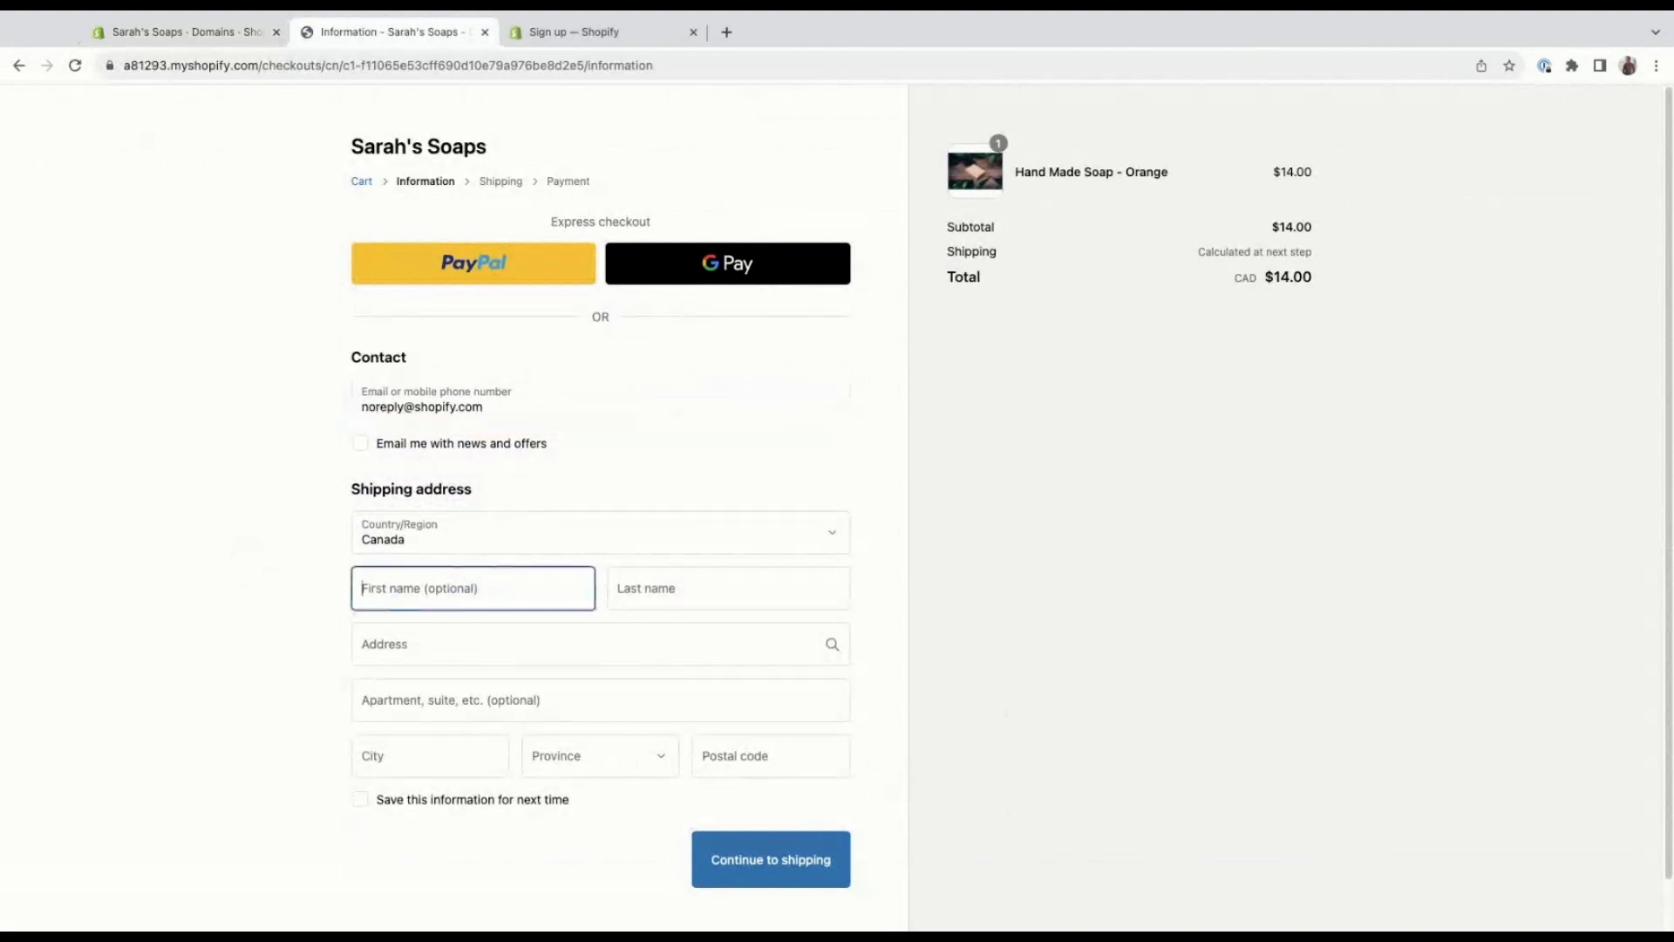
text(S)
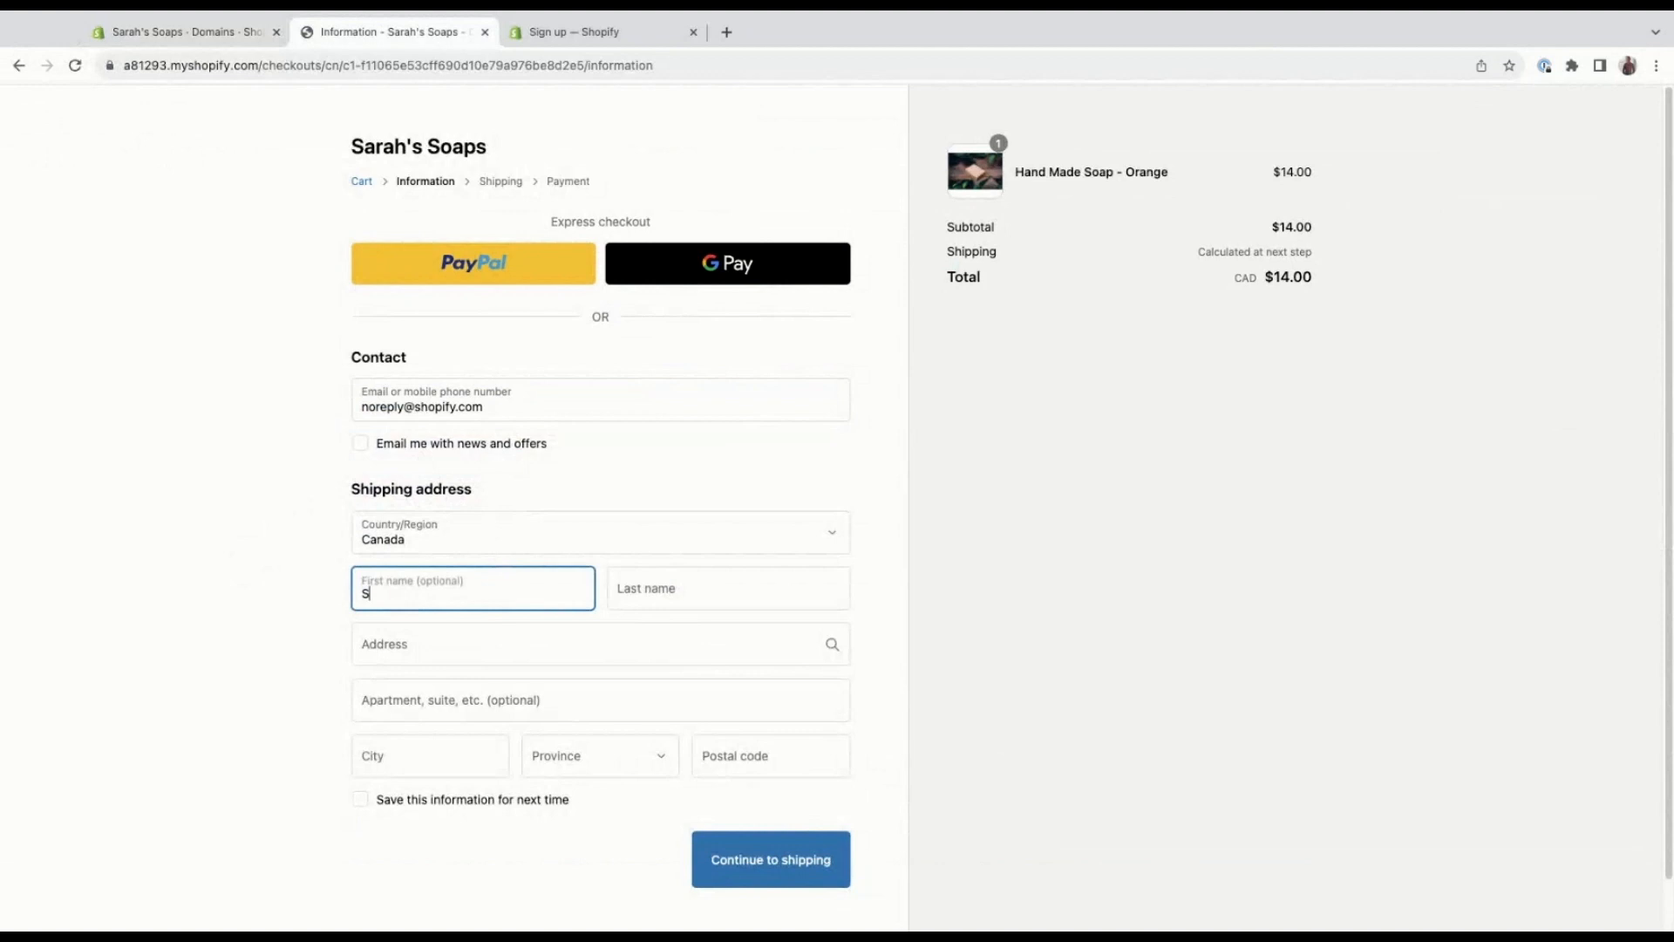
text(hopify Test)
drag(414, 596, 451, 600)
double_click(420, 597)
key(ctrl+x)
key(Tab)
key(ctrl+v)
key(Tab)
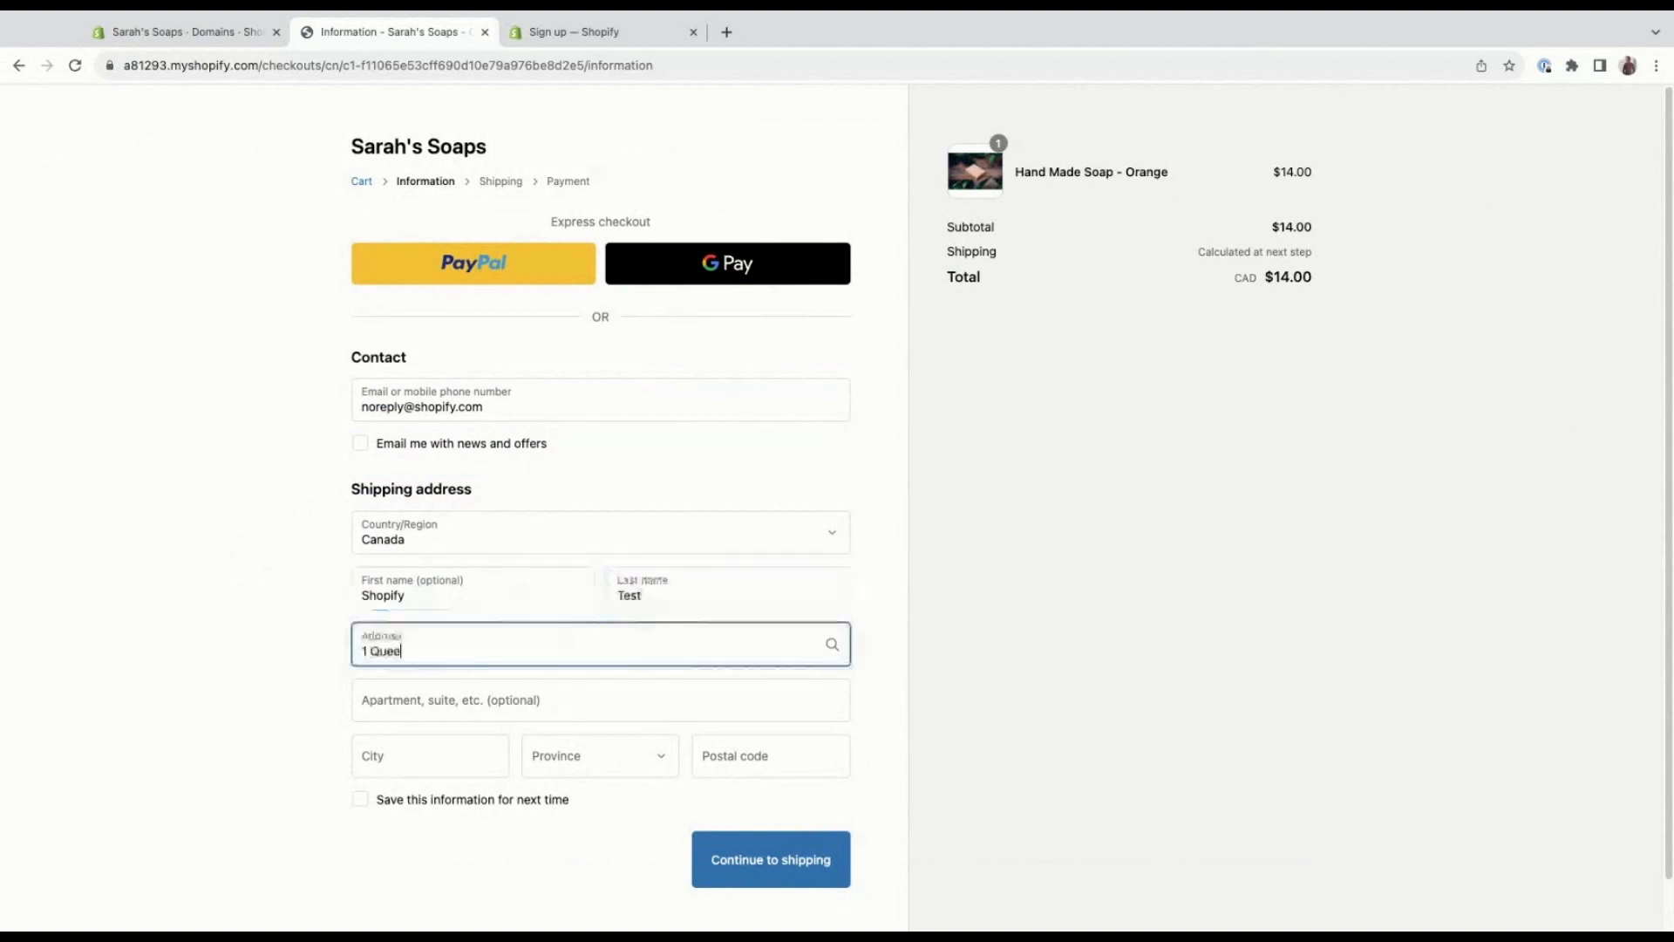
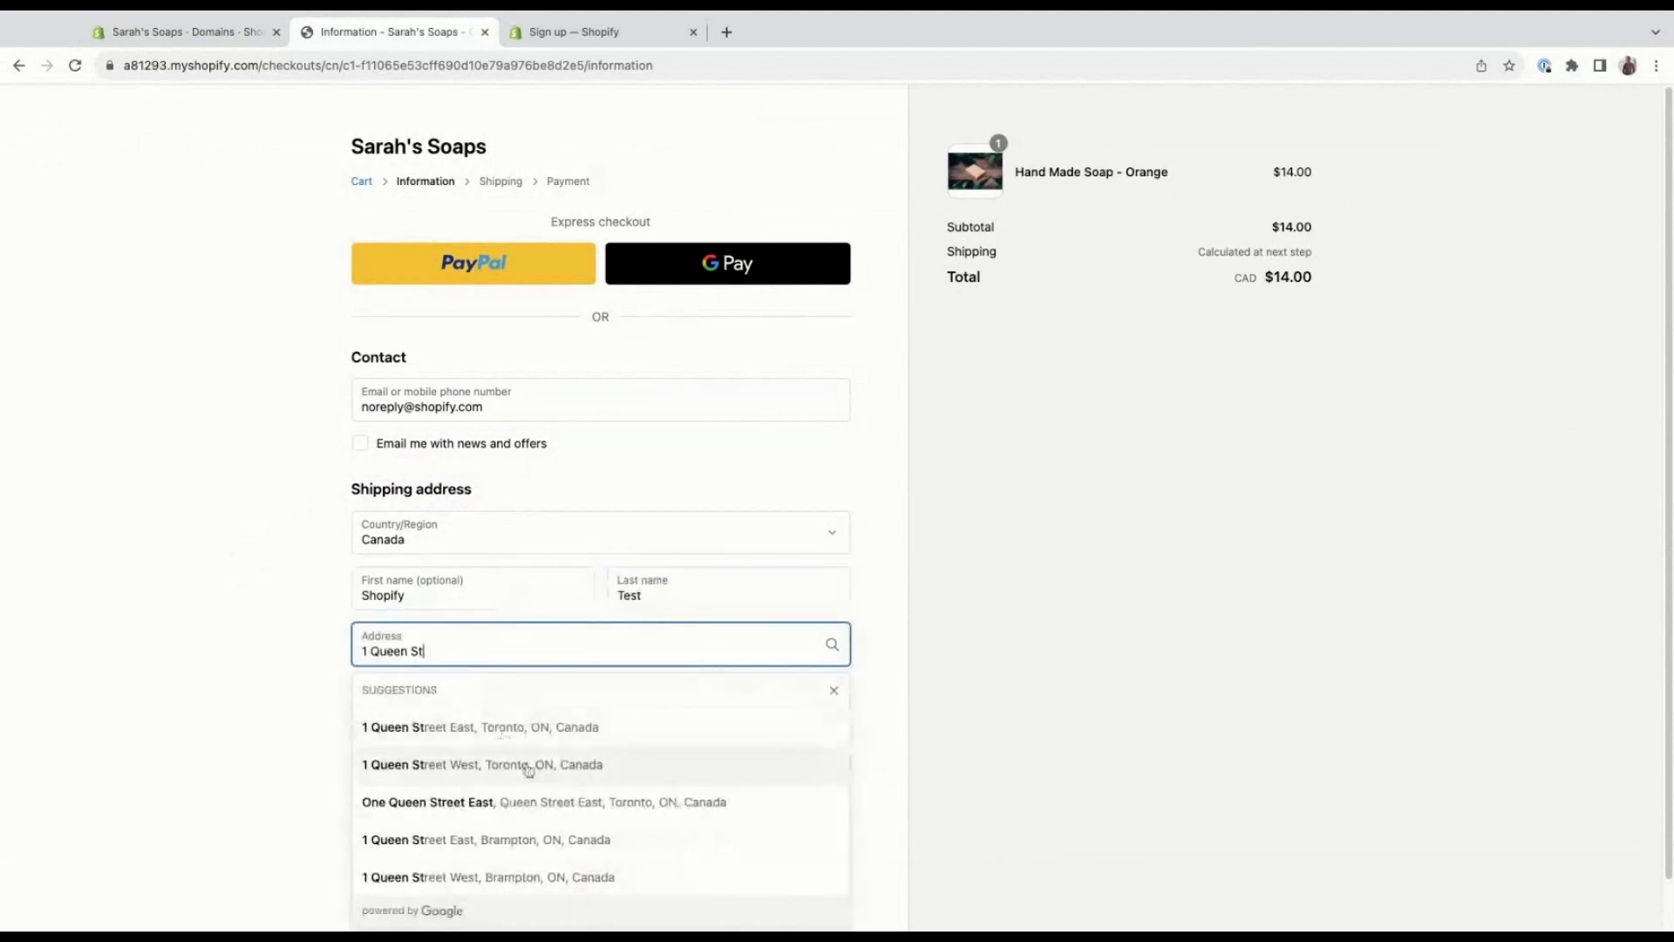
Fill in the customer's street address from the matching West suggestion in Toronto and continue to the shipping method.
click(528, 769)
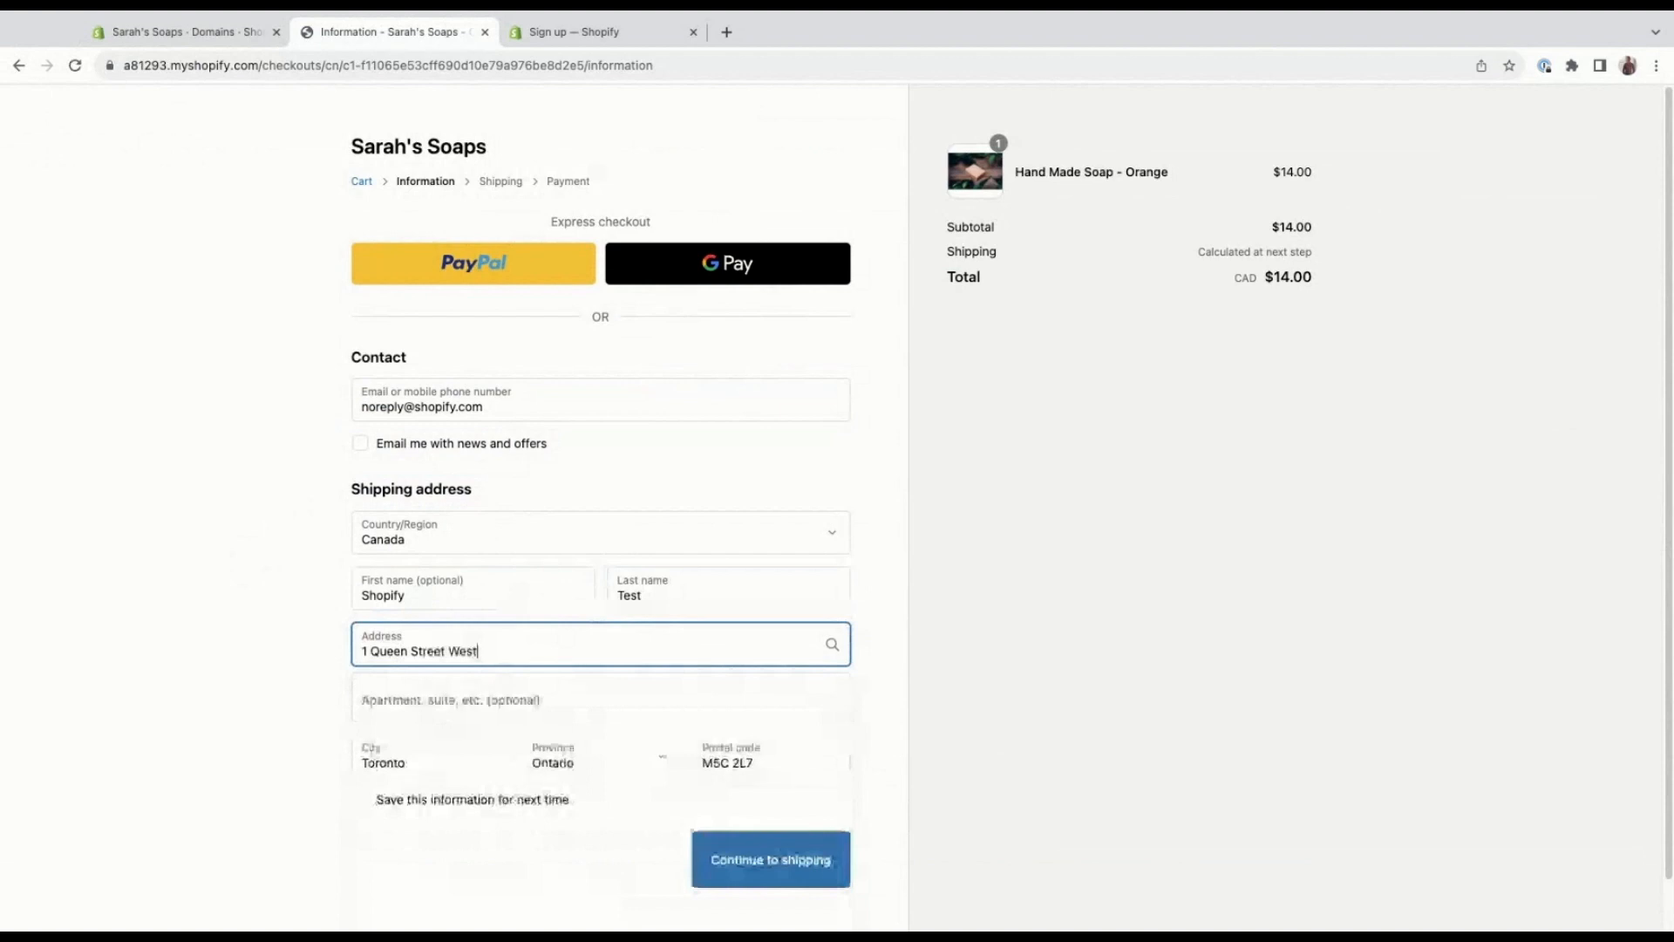
click(816, 855)
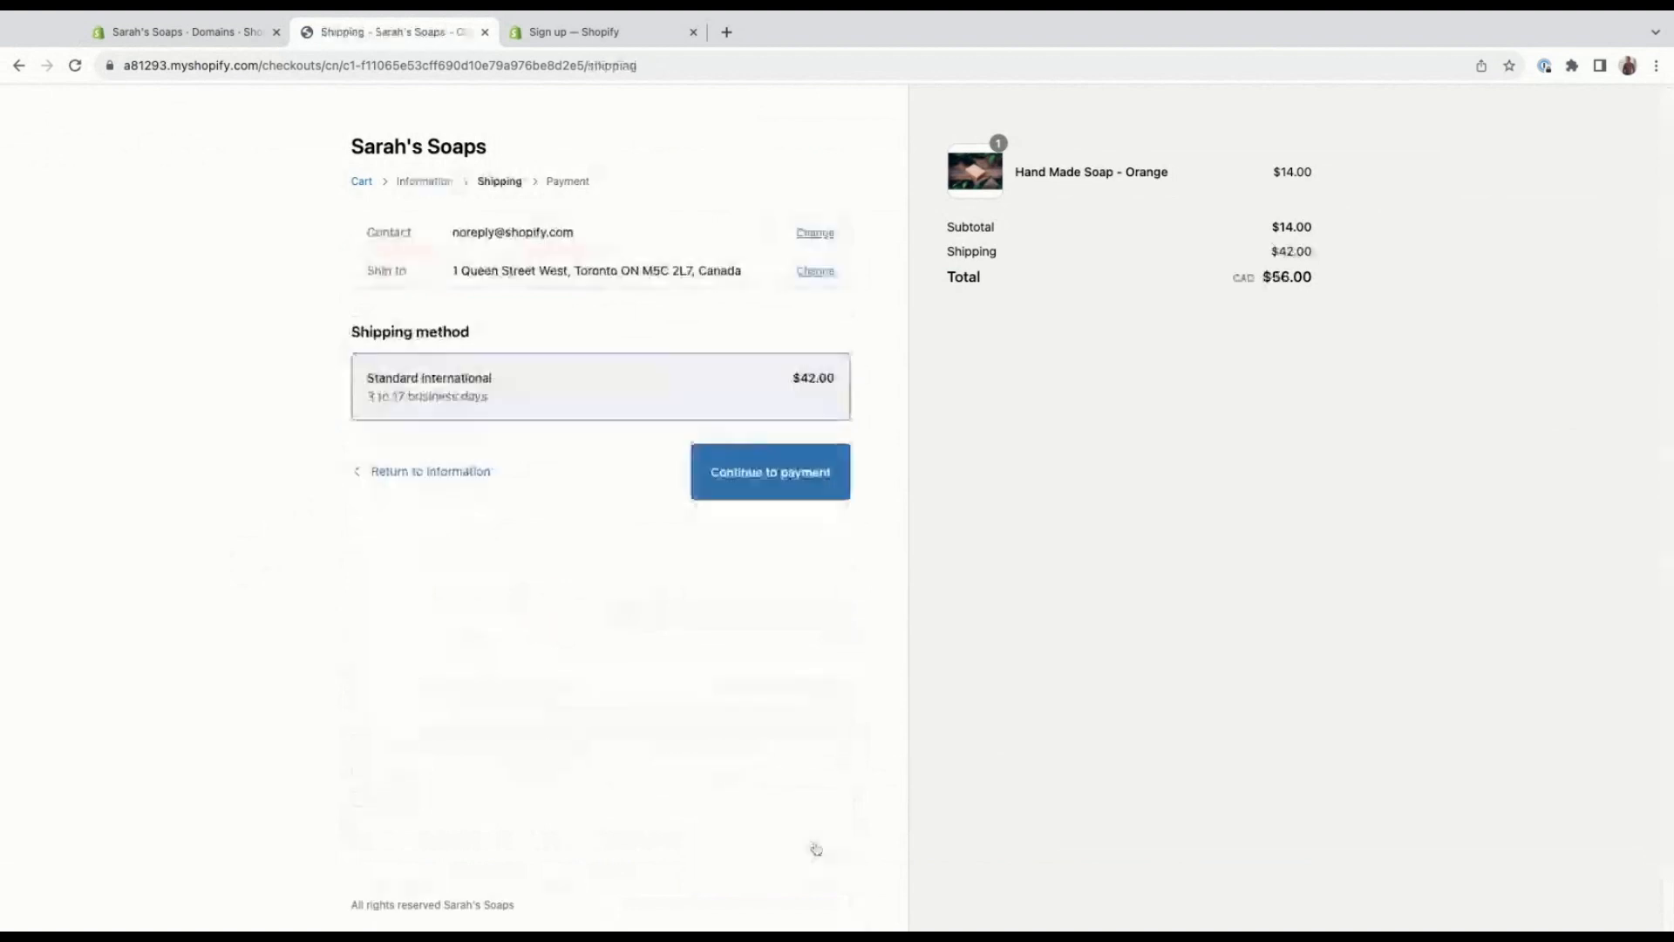
Continue to payment with the Standard International shipping method and enter the test card number and the card name Bogus Gateway.
click(740, 488)
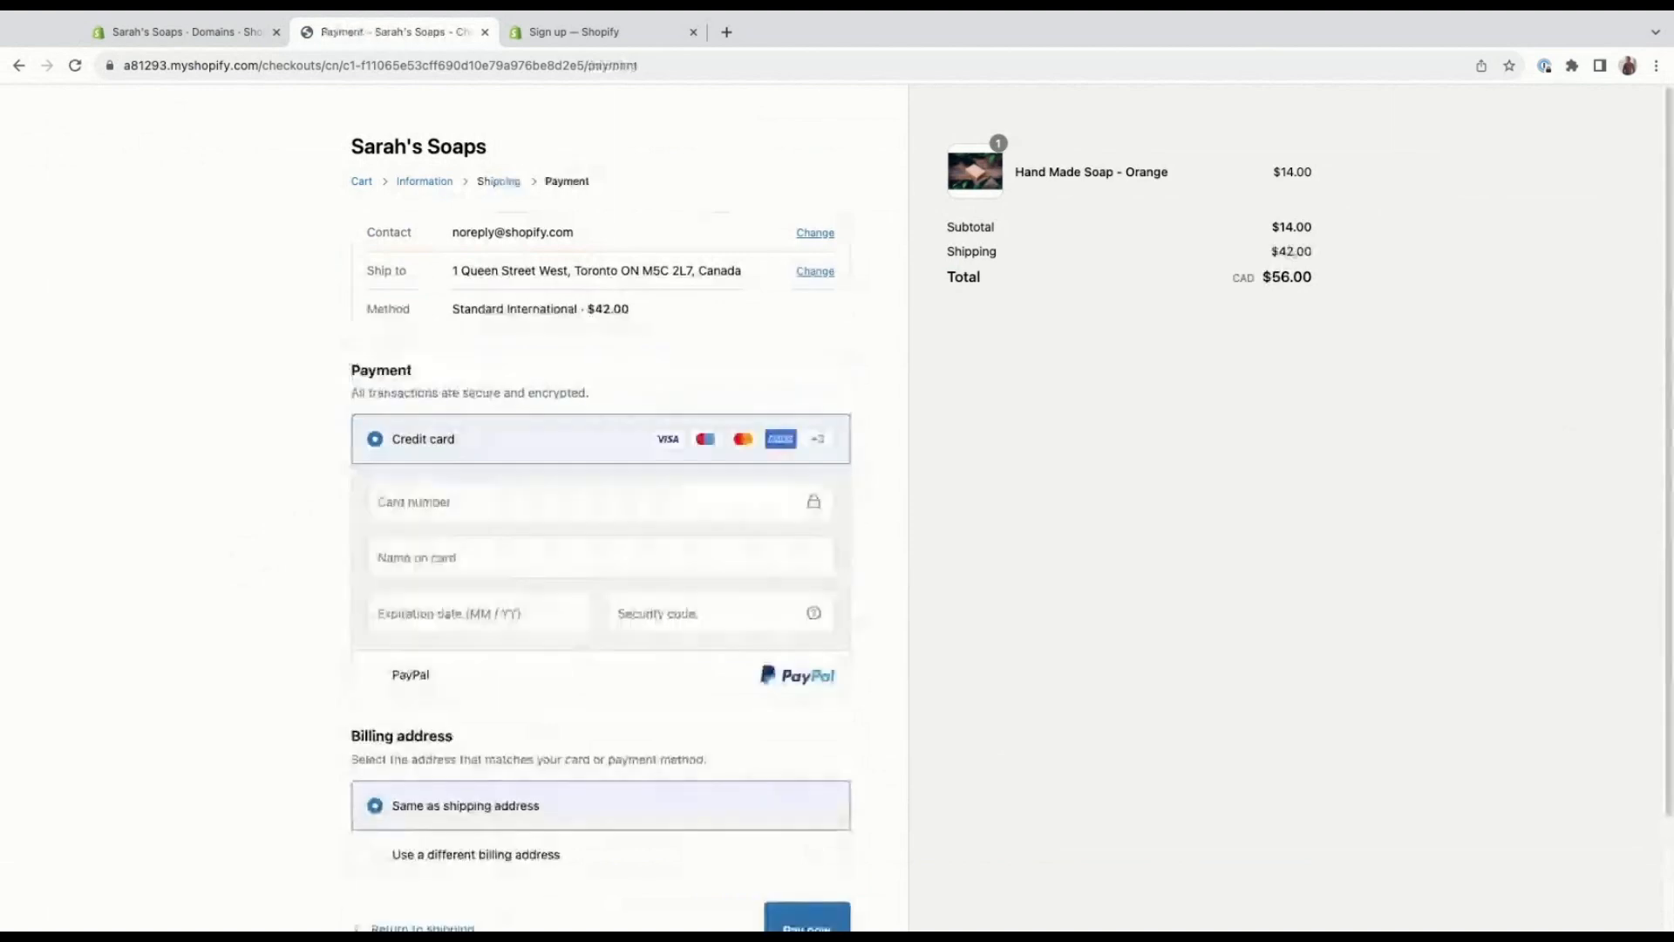
click(617, 490)
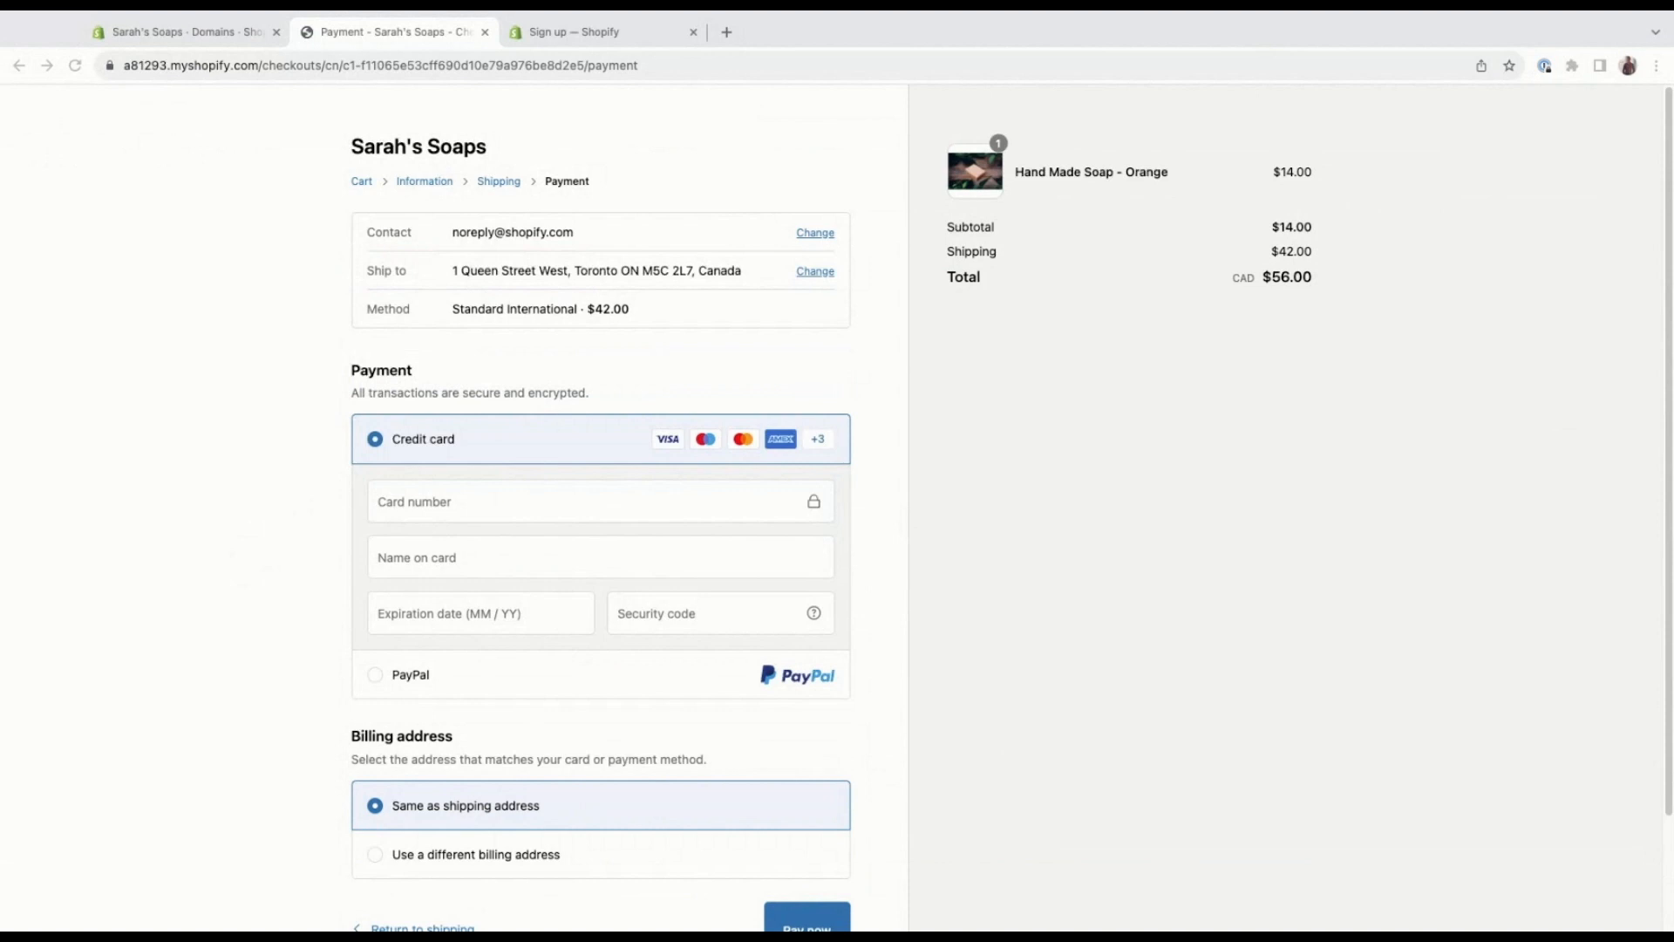
click(521, 502)
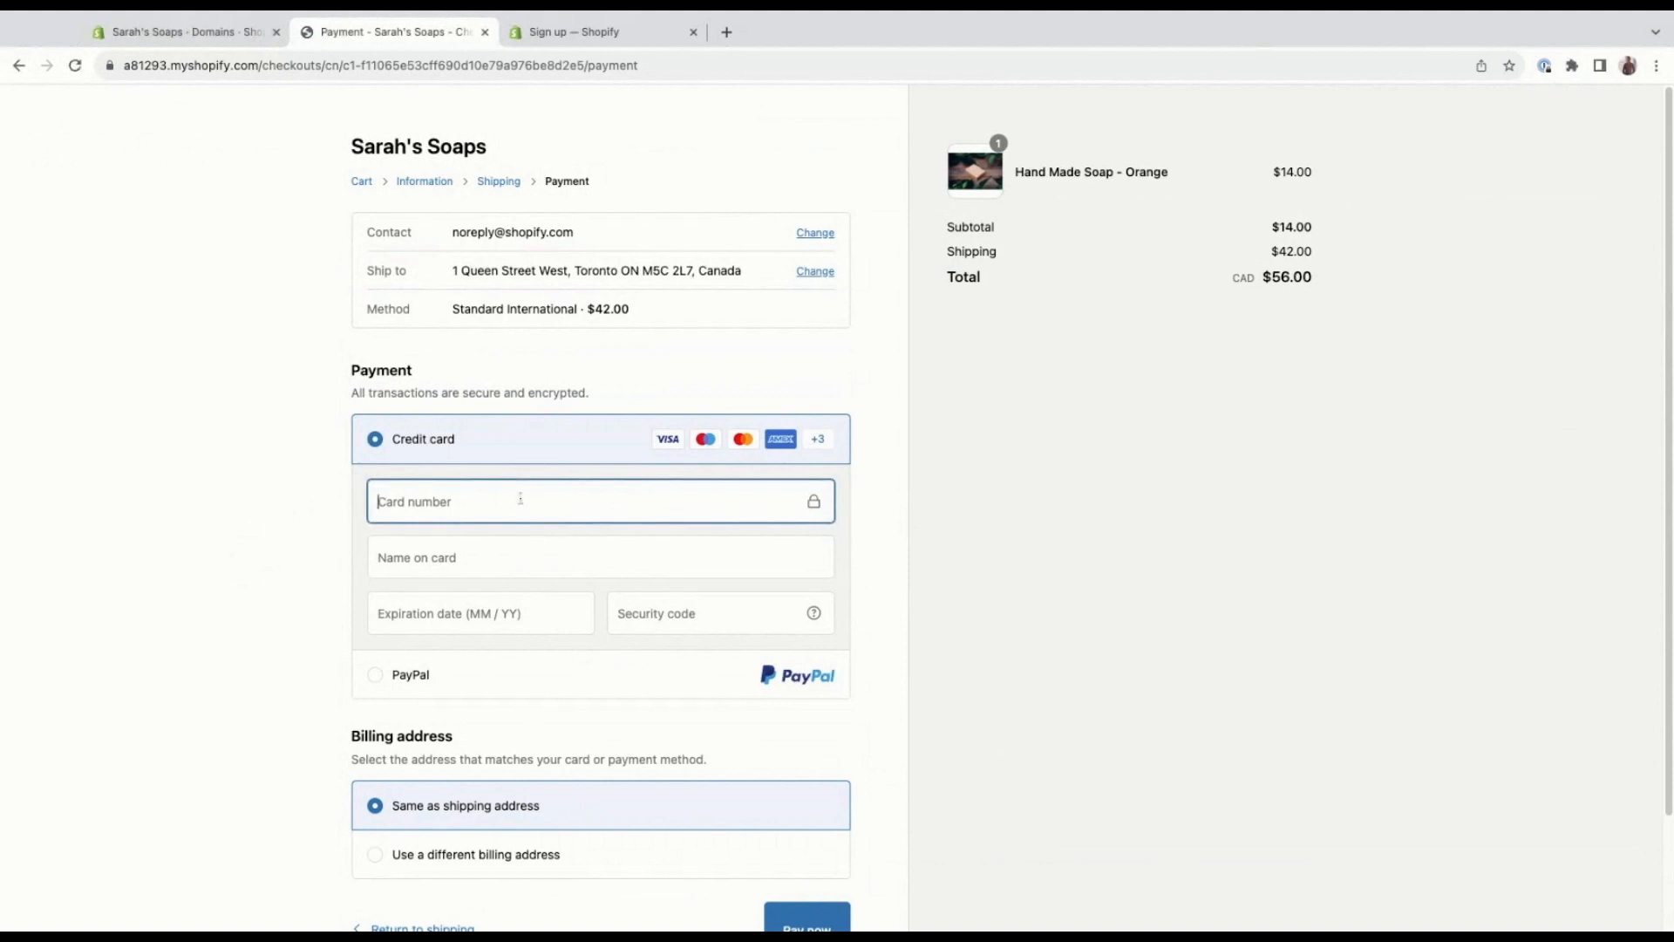
text(1)
click(497, 560)
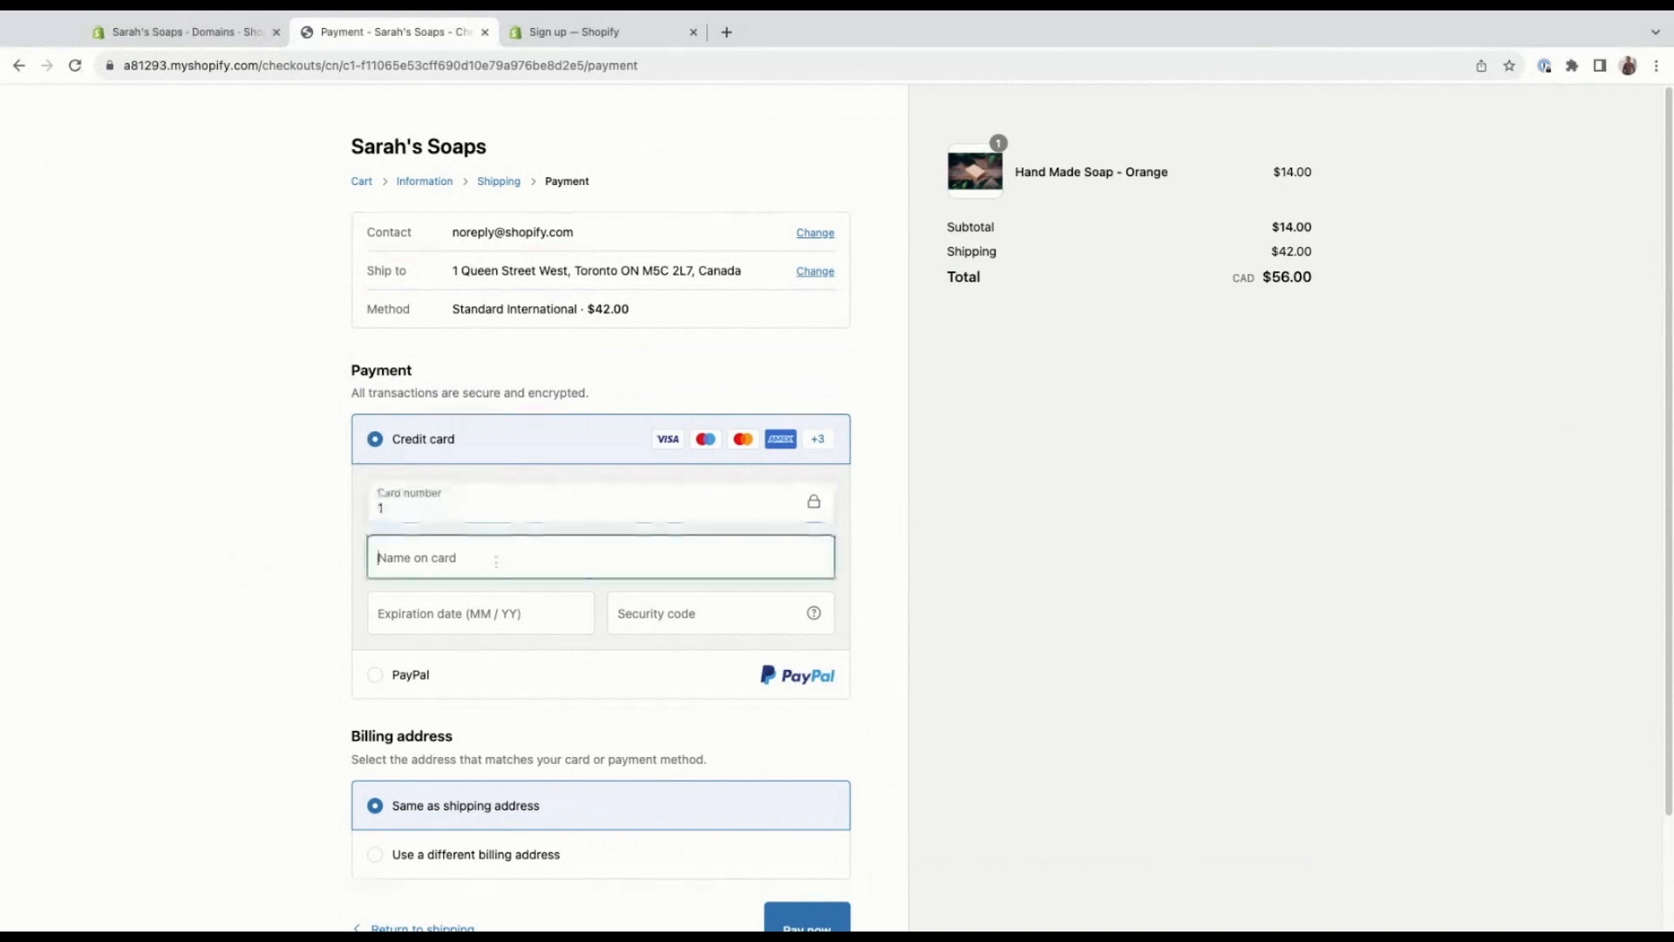
text(Bogus Gateway)
Set the card's expiration date to 11 / 24, enter the security code and submit the payment.
click(494, 621)
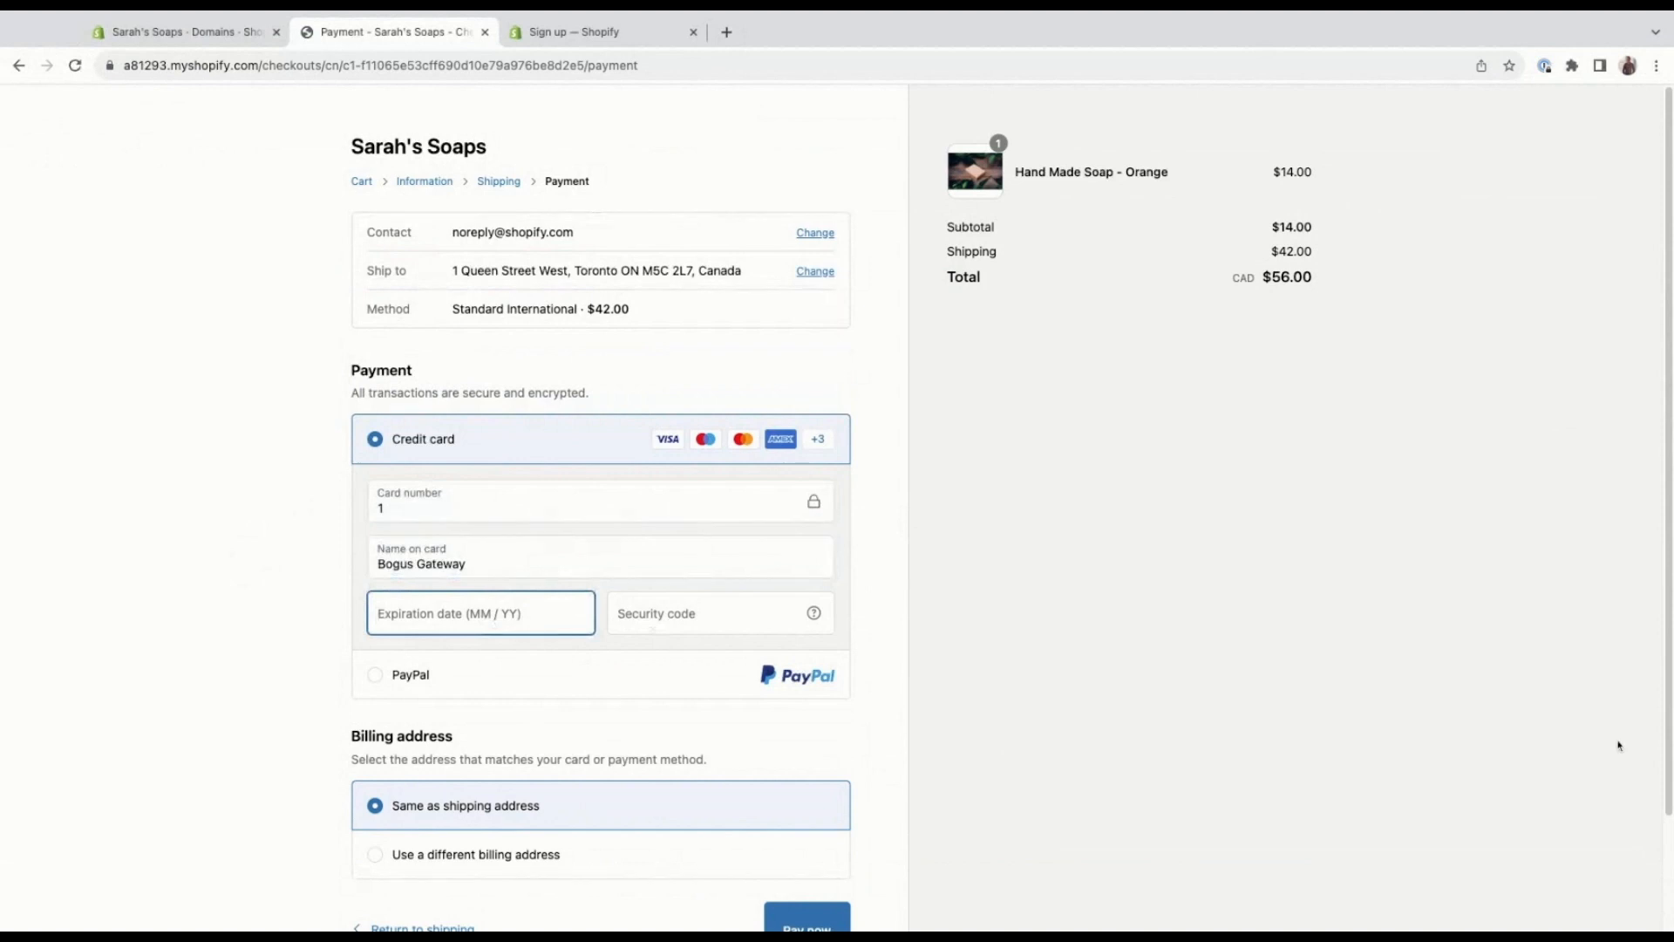
text(11 / 1)
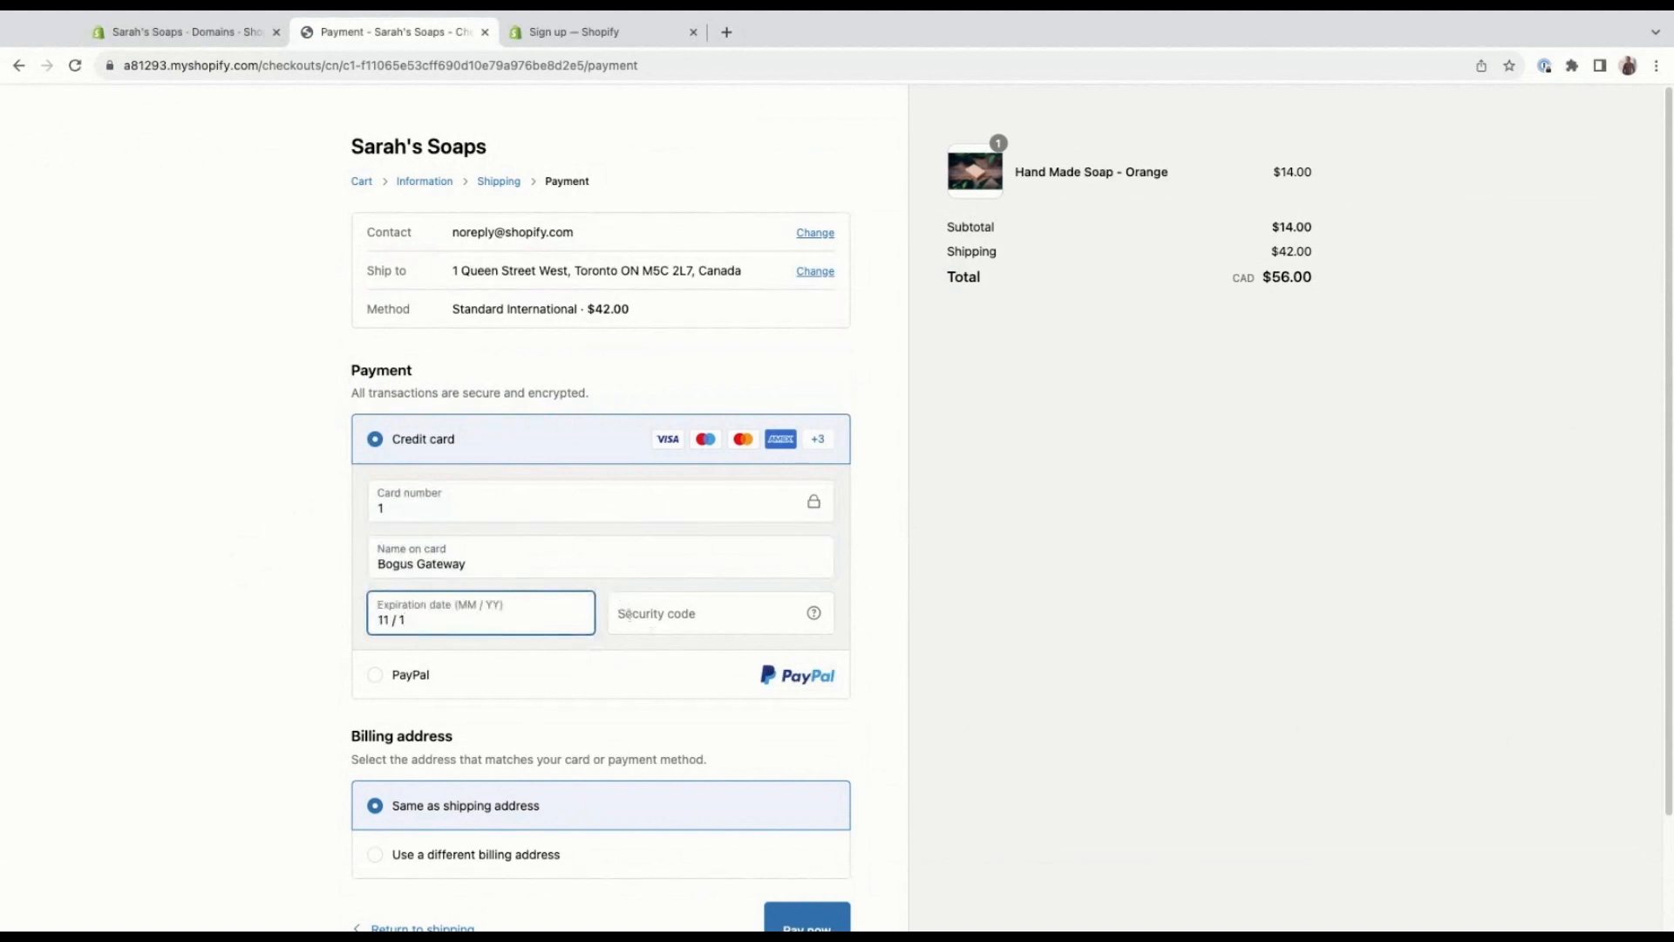
key(BackSpace)
text(24)
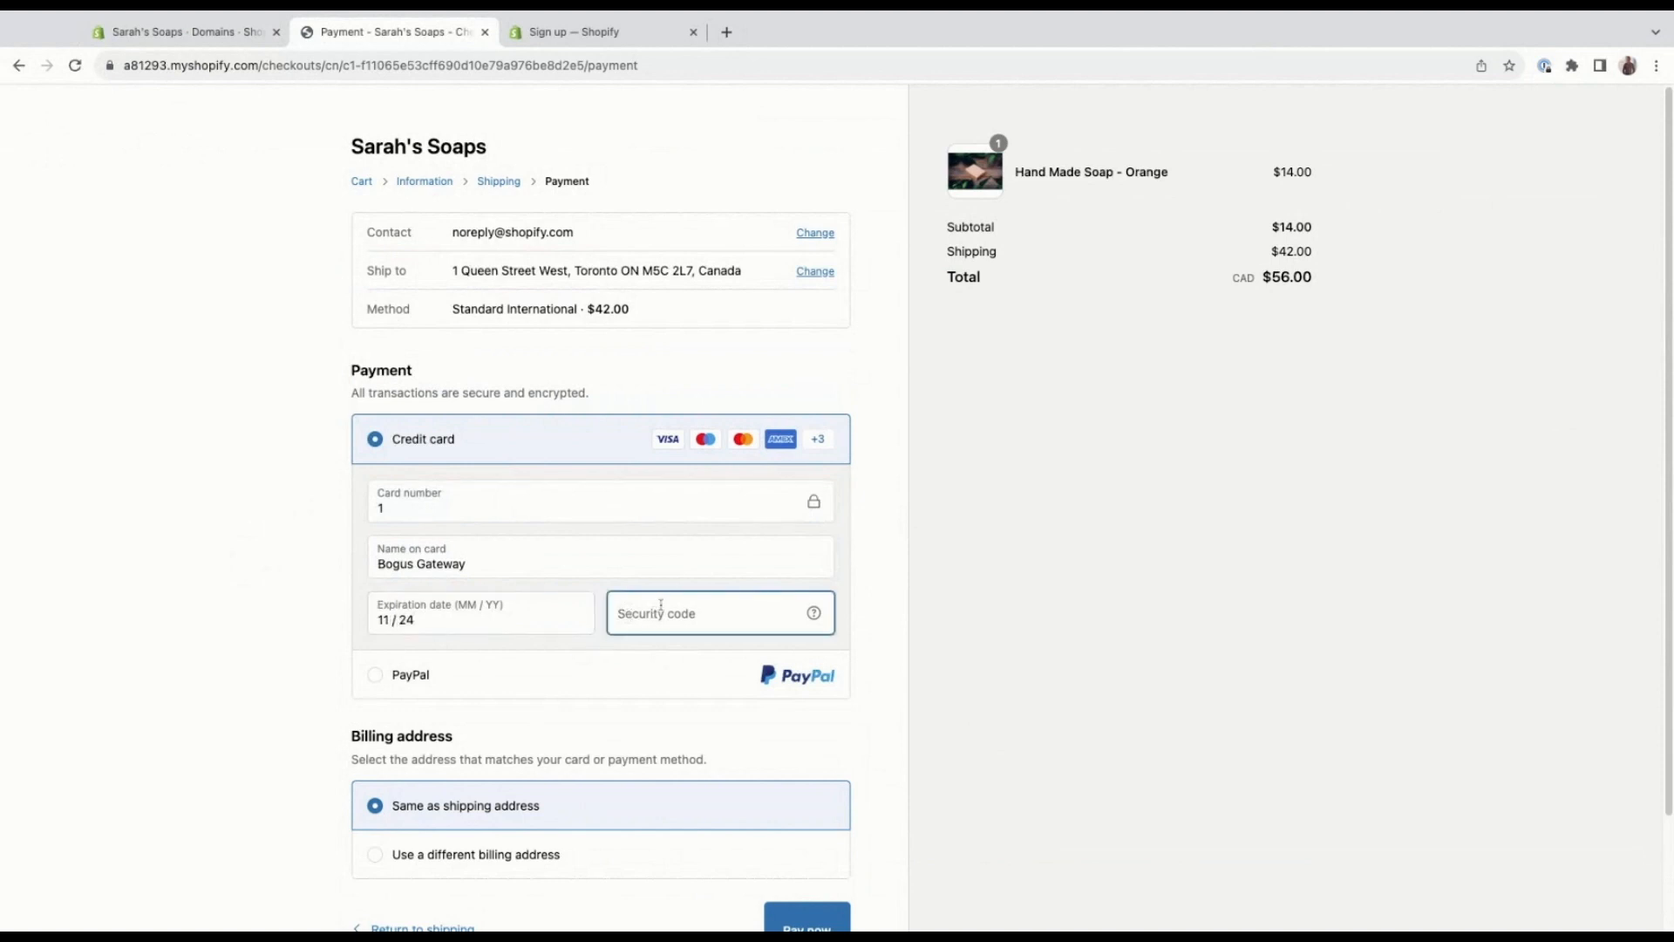
text(111)
scroll(657, 695, down, 1)
scroll(657, 695, down, 1)
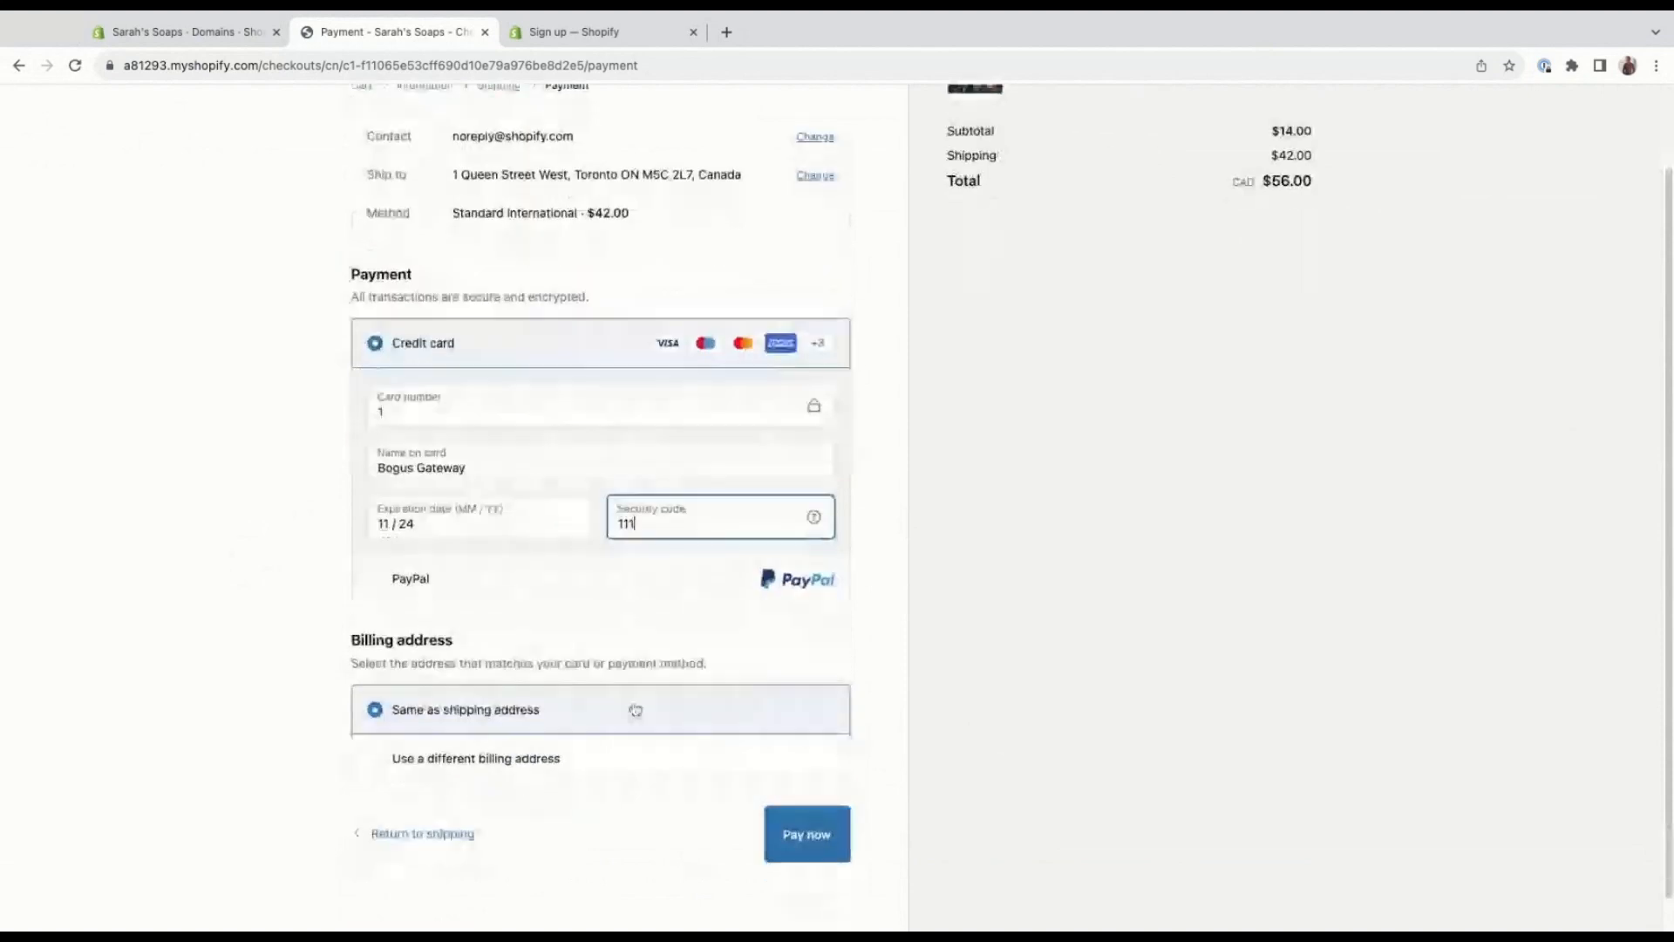
click(839, 839)
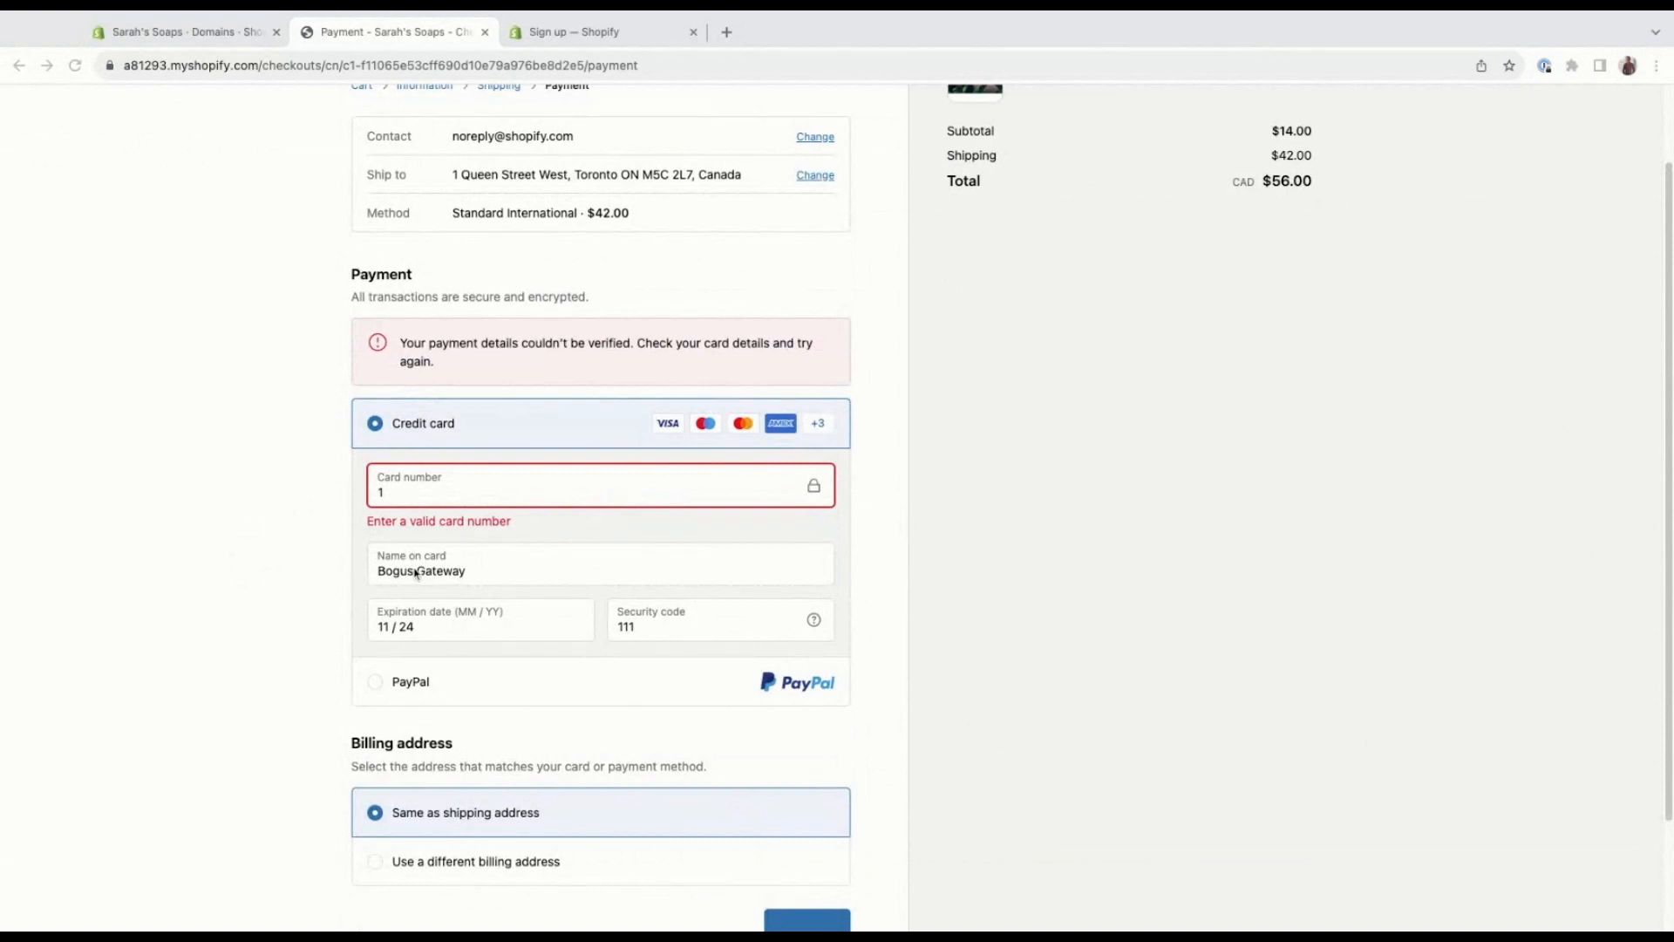
Replace the card number with the full-length Visa test card number and submit the payment again.
double_click(427, 492)
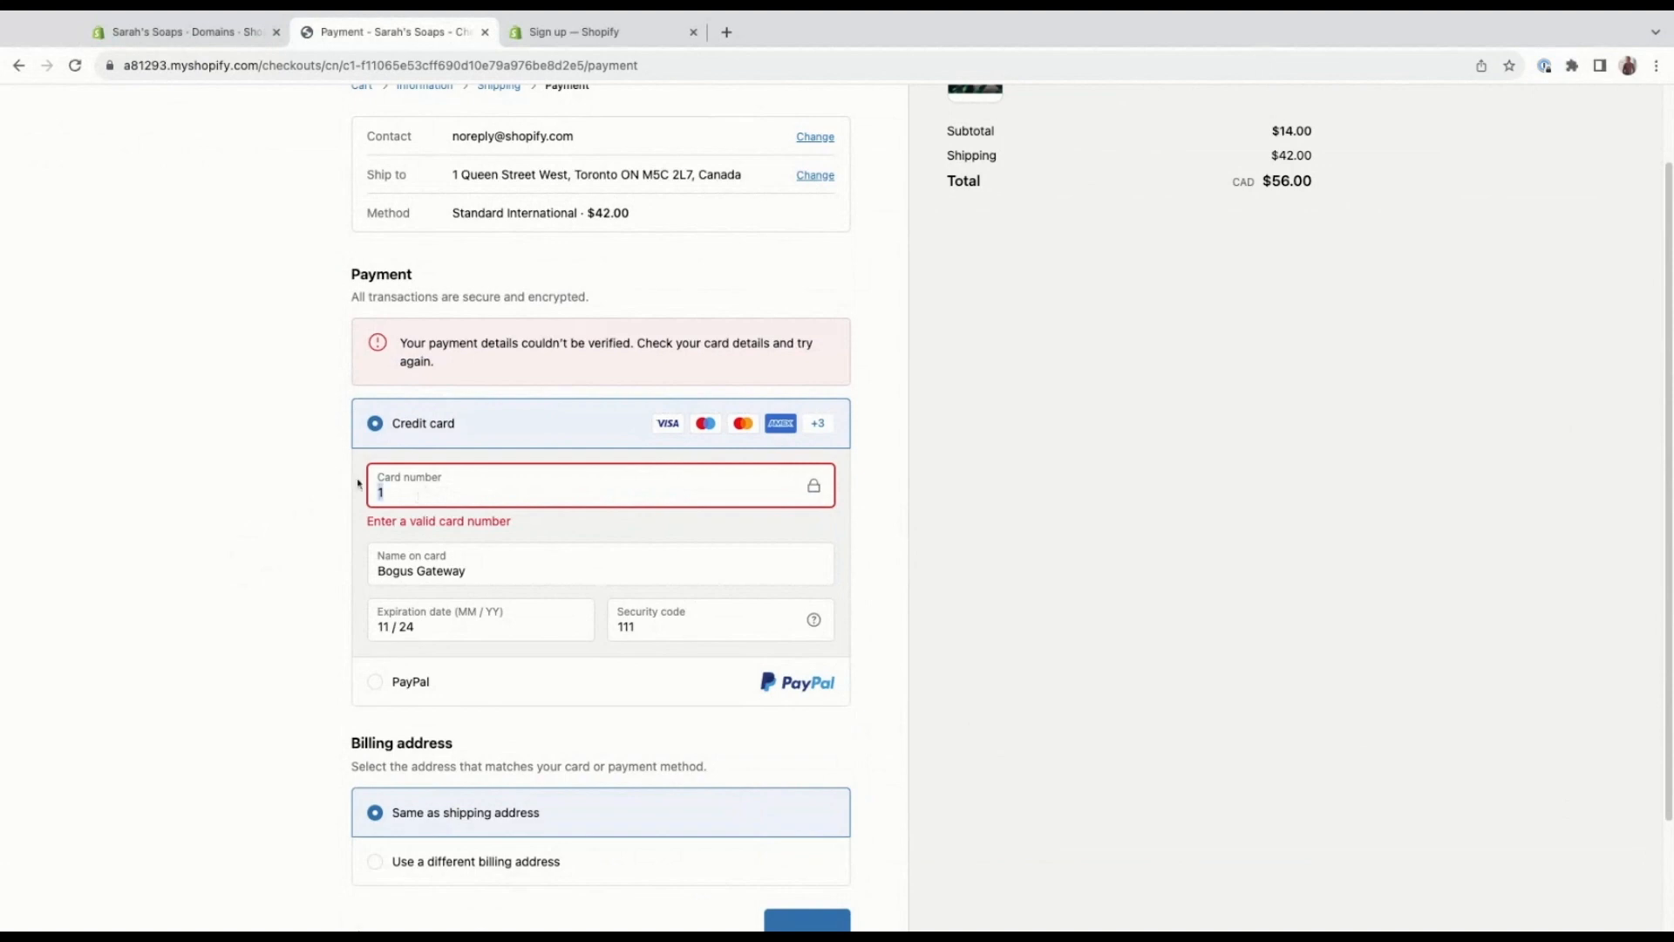
text(4242424242424242)
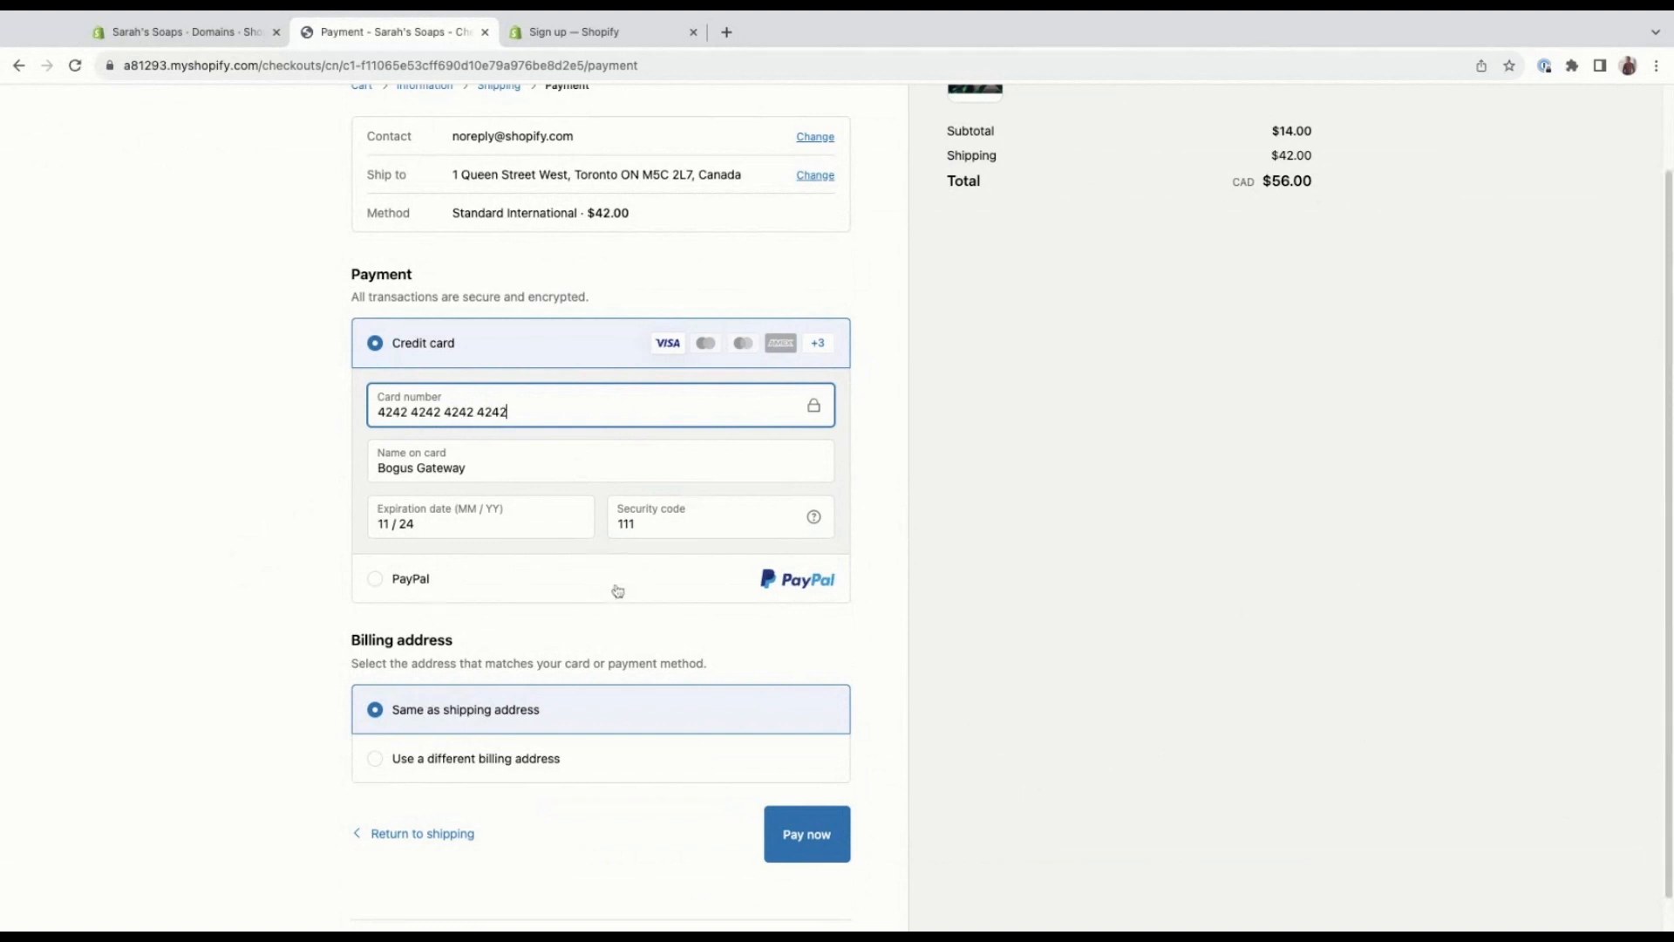
click(244, 556)
click(818, 837)
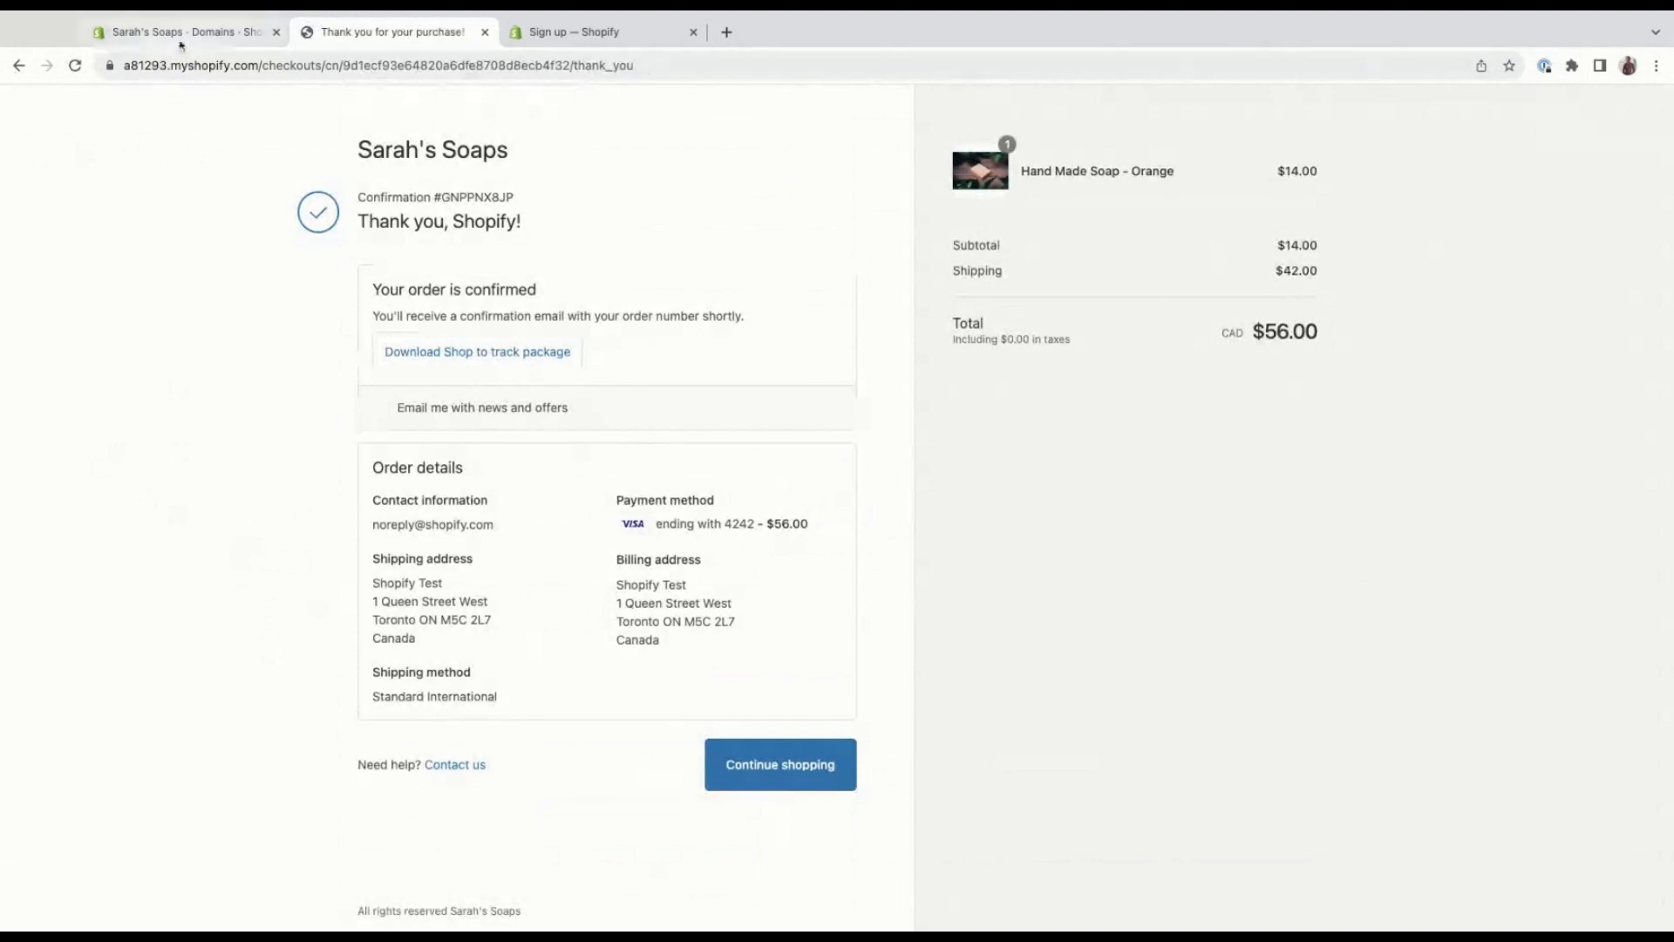
Return to the store admin, leave the domain settings and open the unfulfilled test order from the orders list.
click(181, 41)
click(1631, 174)
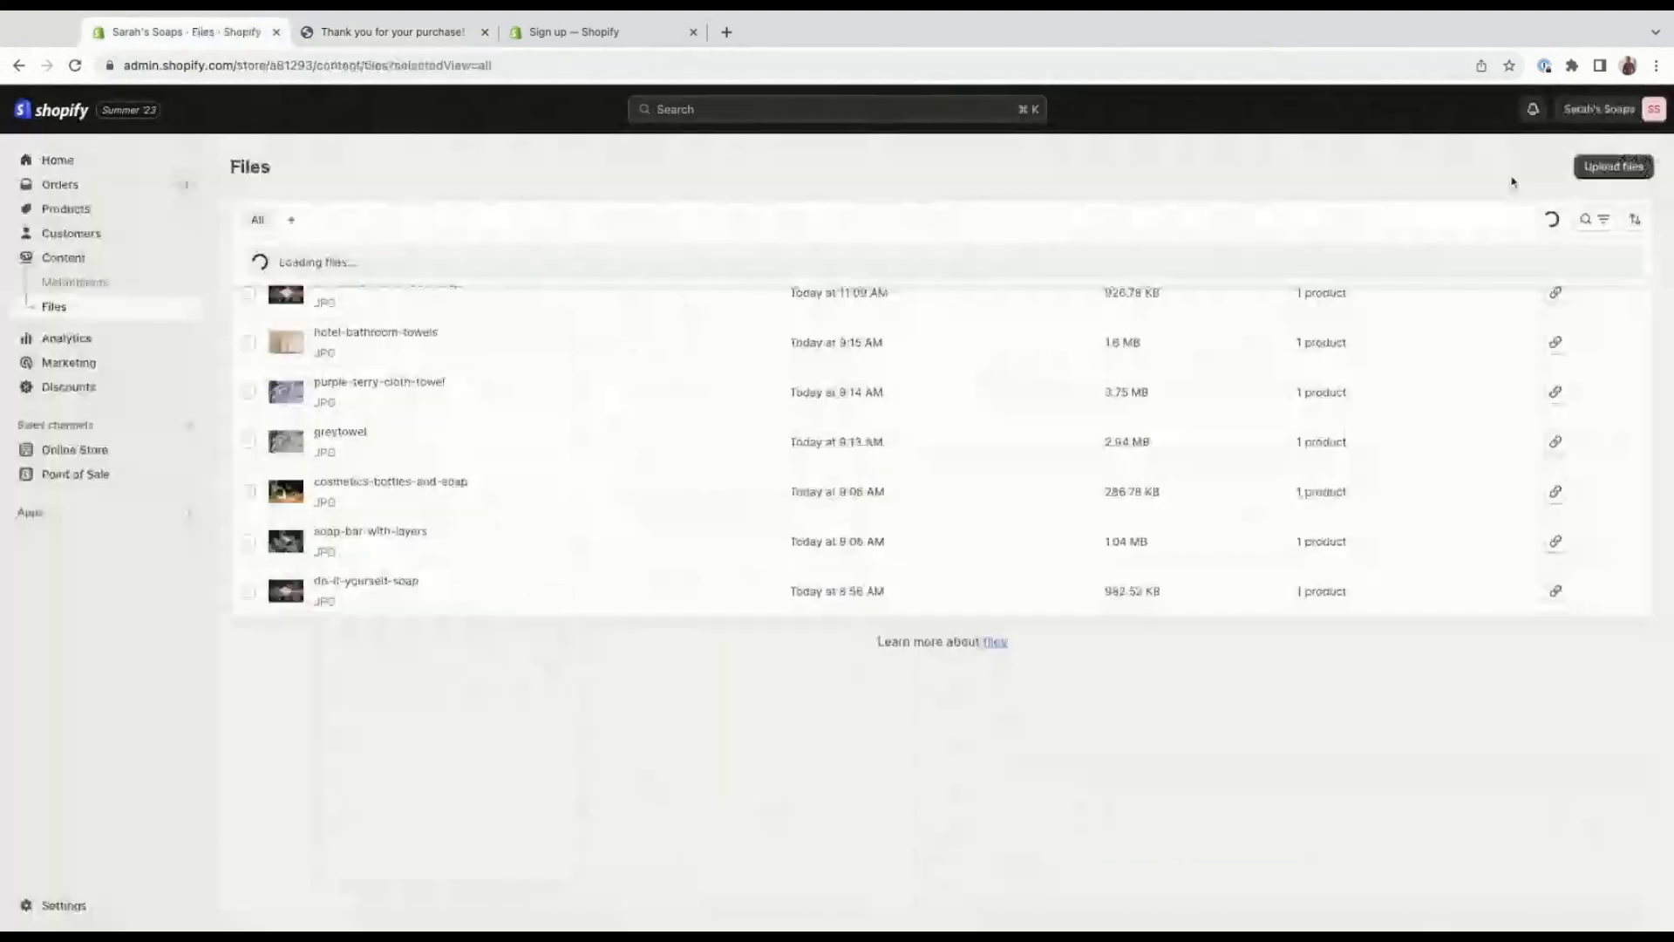
click(107, 186)
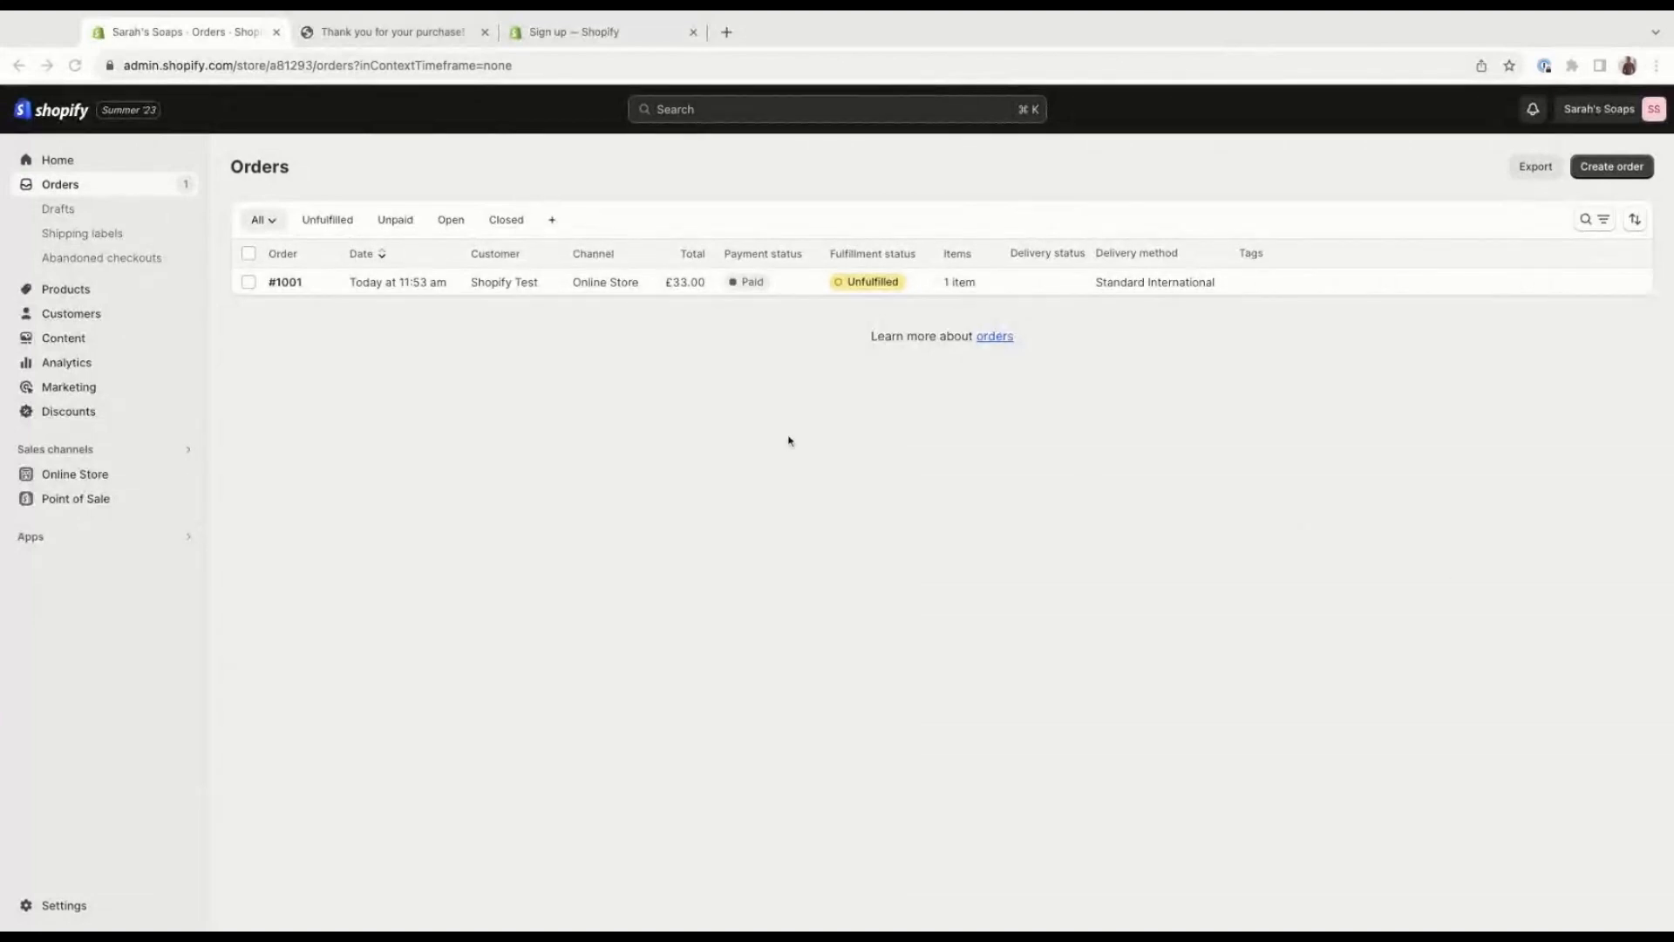
click(339, 292)
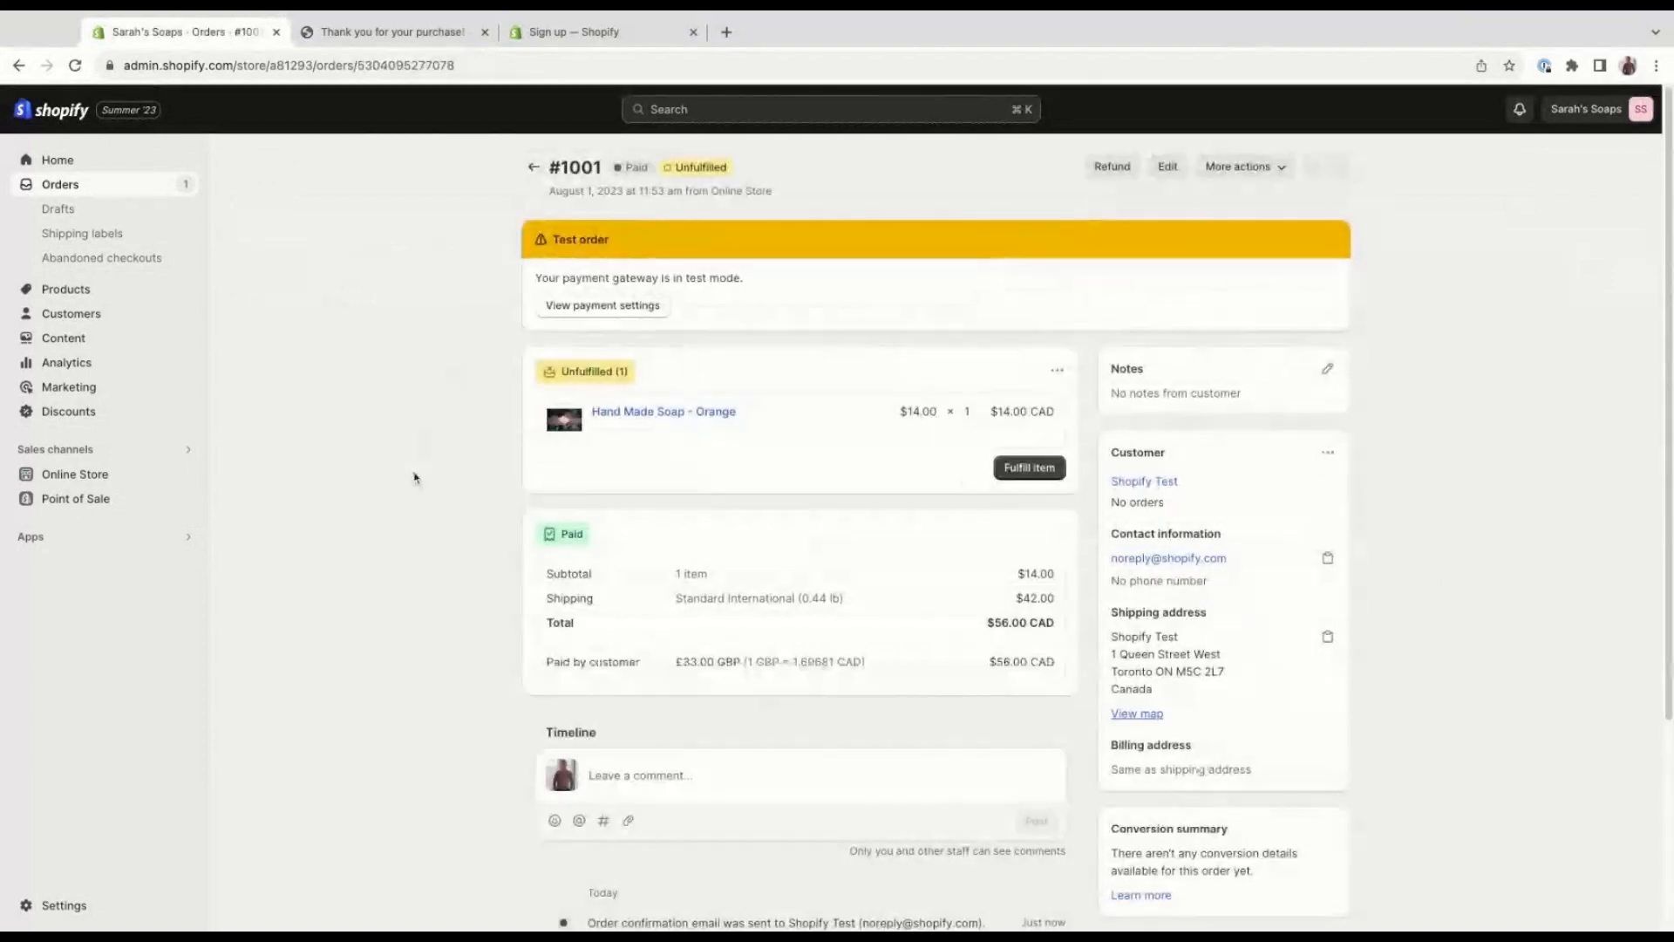
Examine the test order's payment, customer and timeline details, including the full fraud analysis indicators.
scroll(419, 474, down, 1)
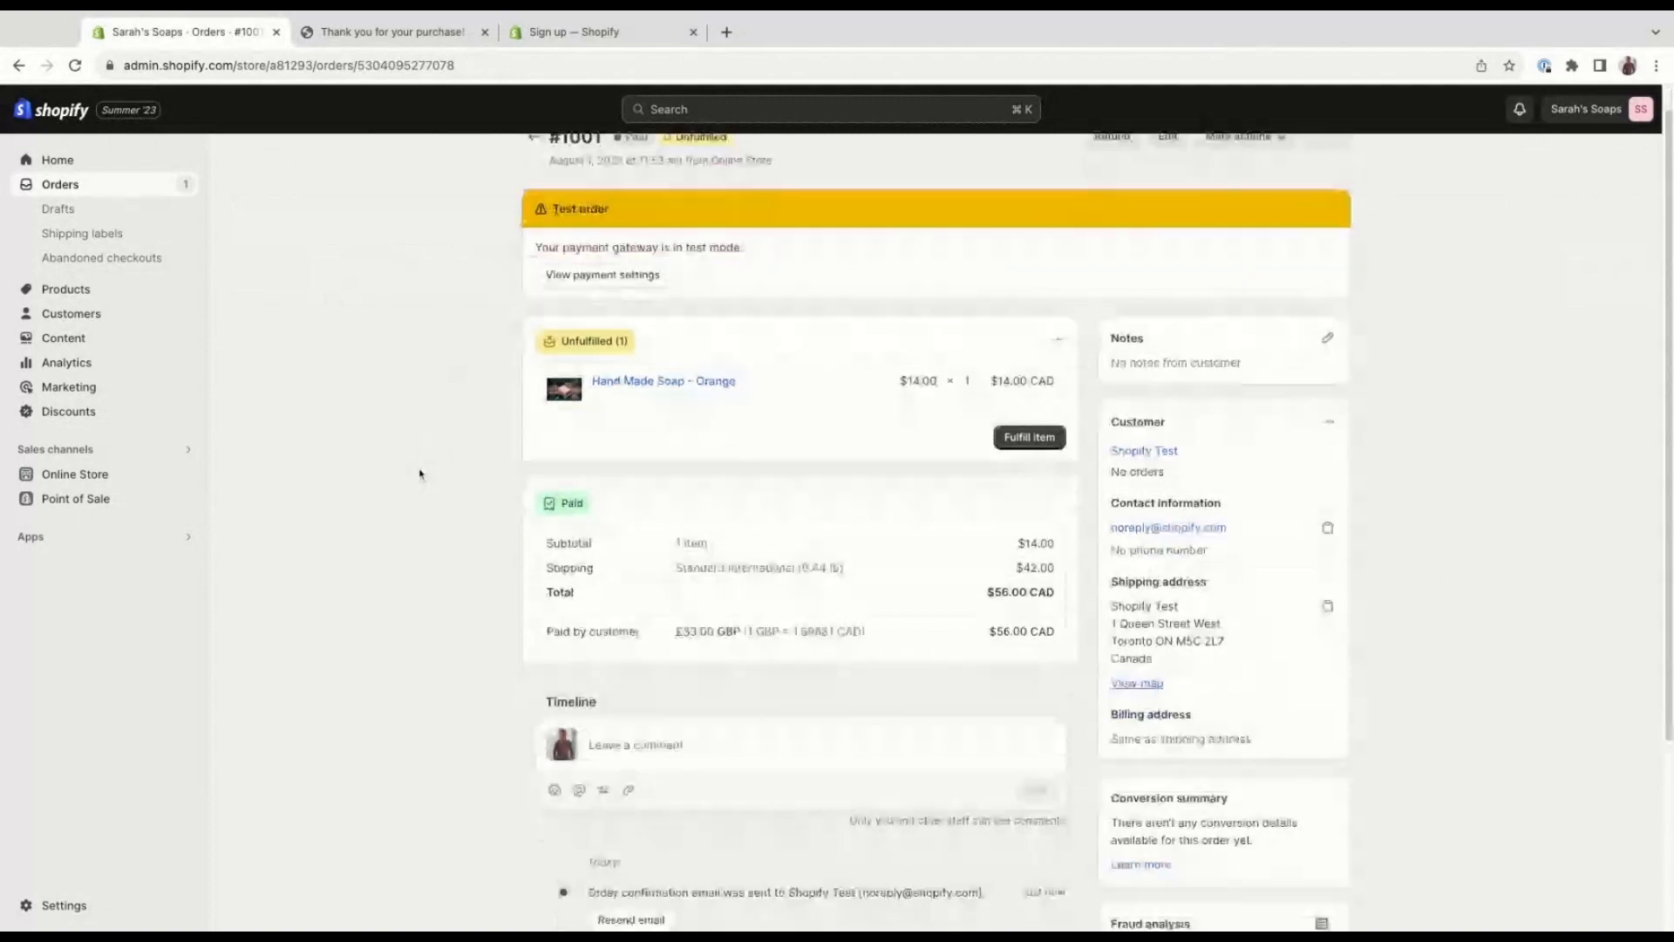
scroll(420, 475, down, 2)
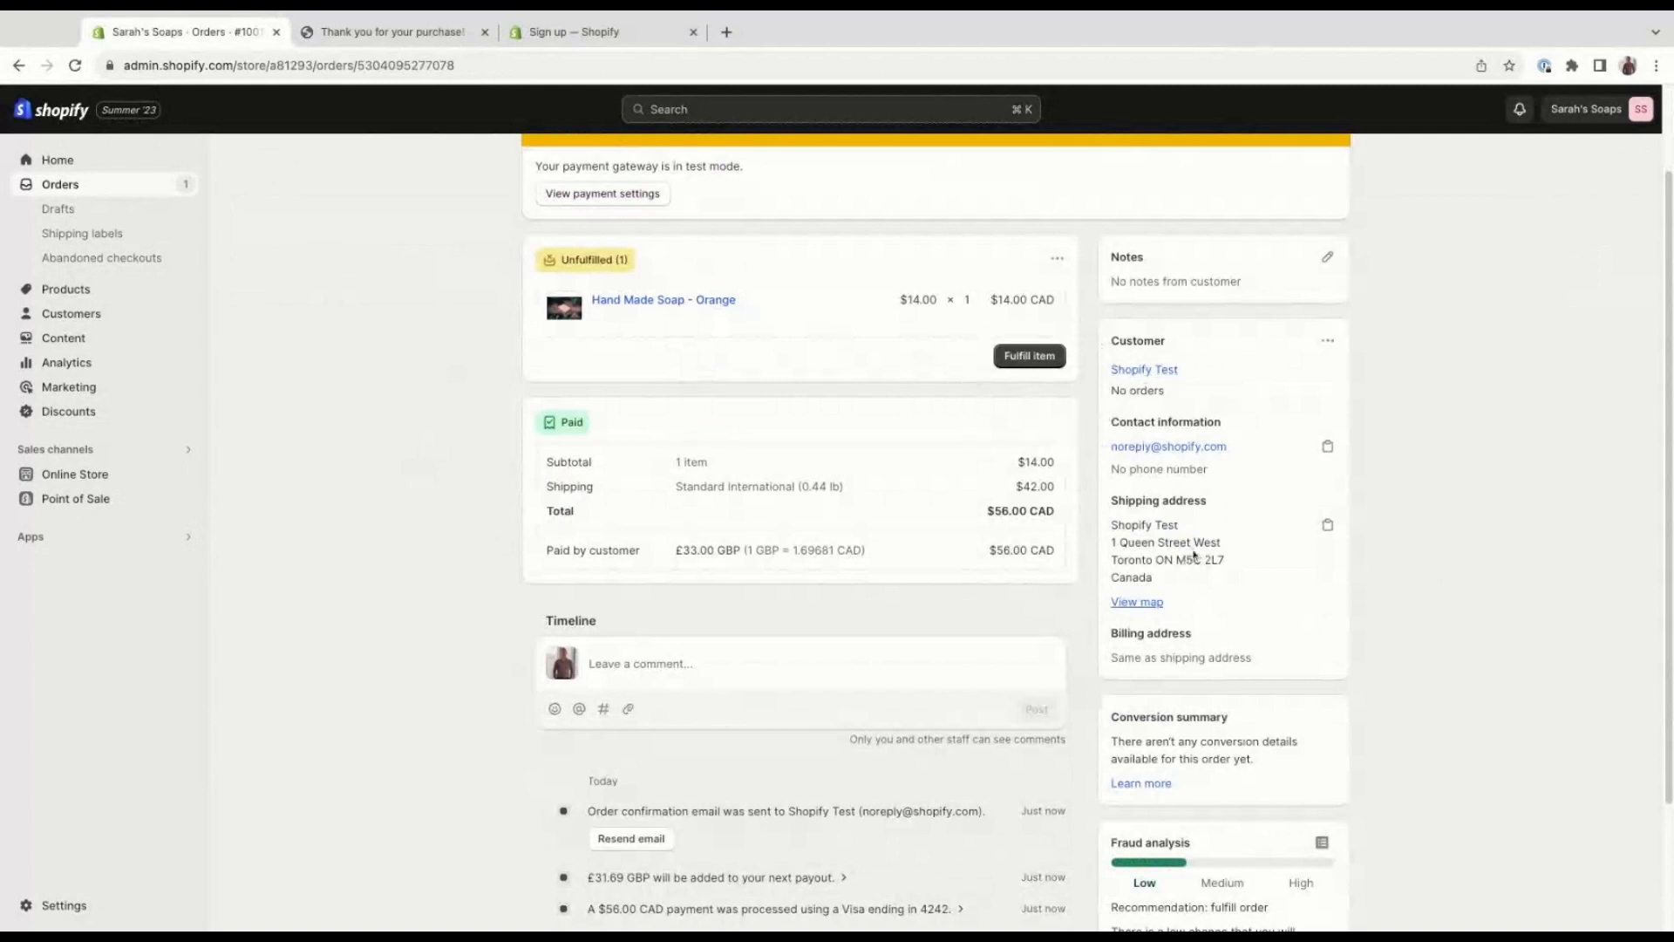
scroll(1217, 478, down, 1)
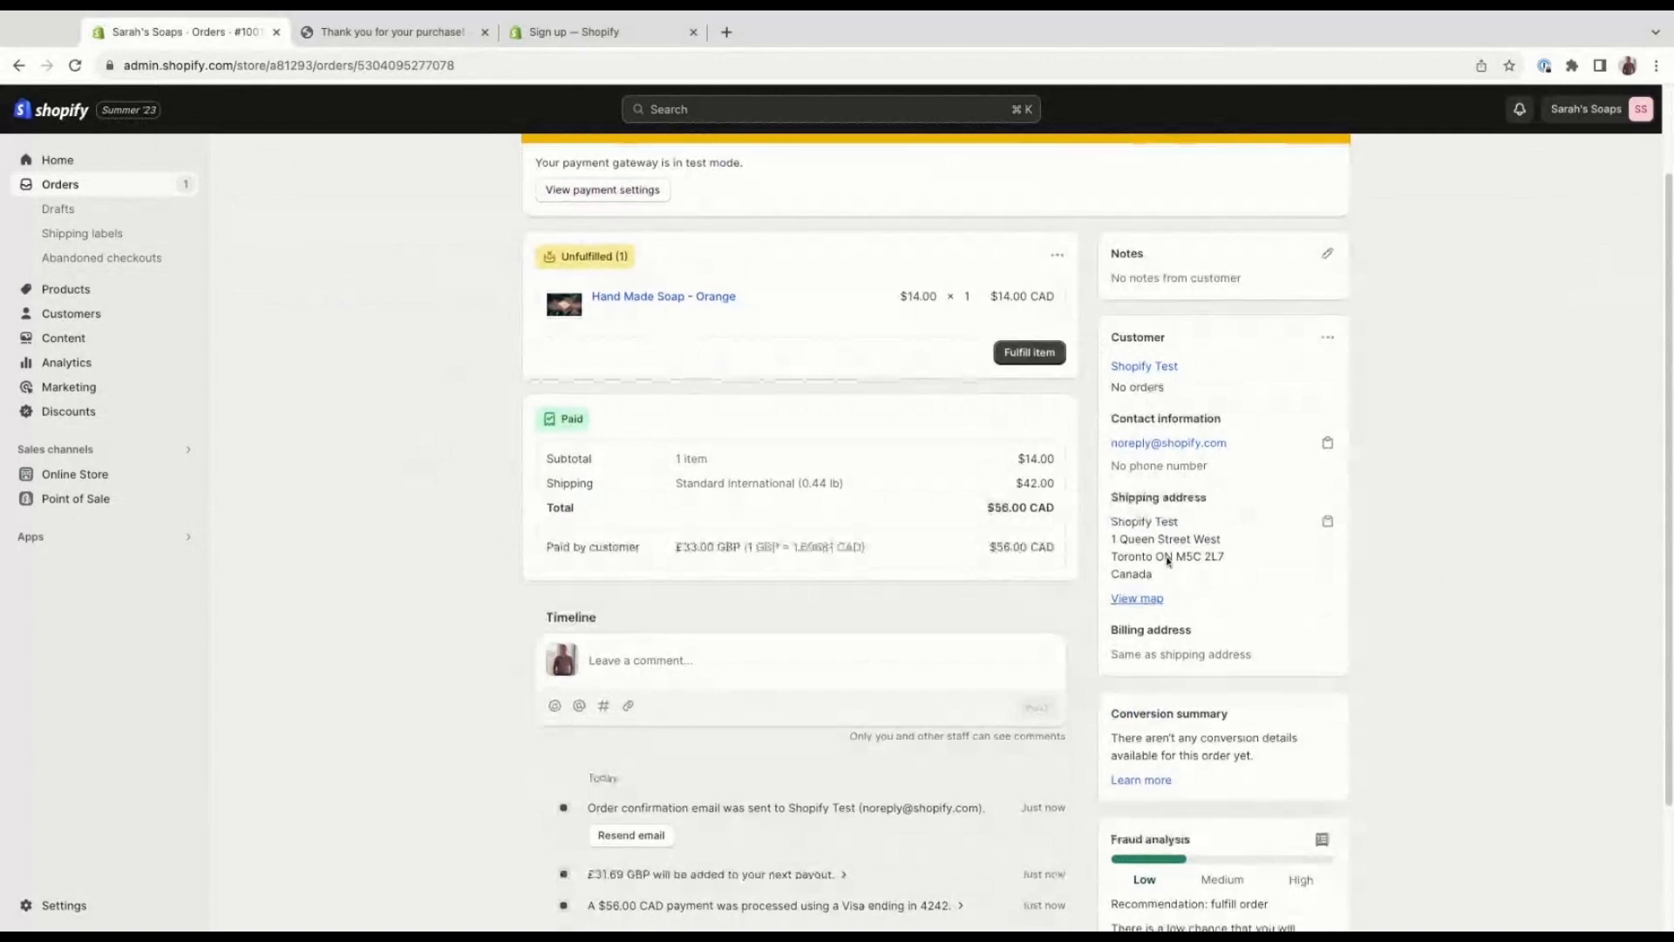
scroll(1151, 602, down, 1)
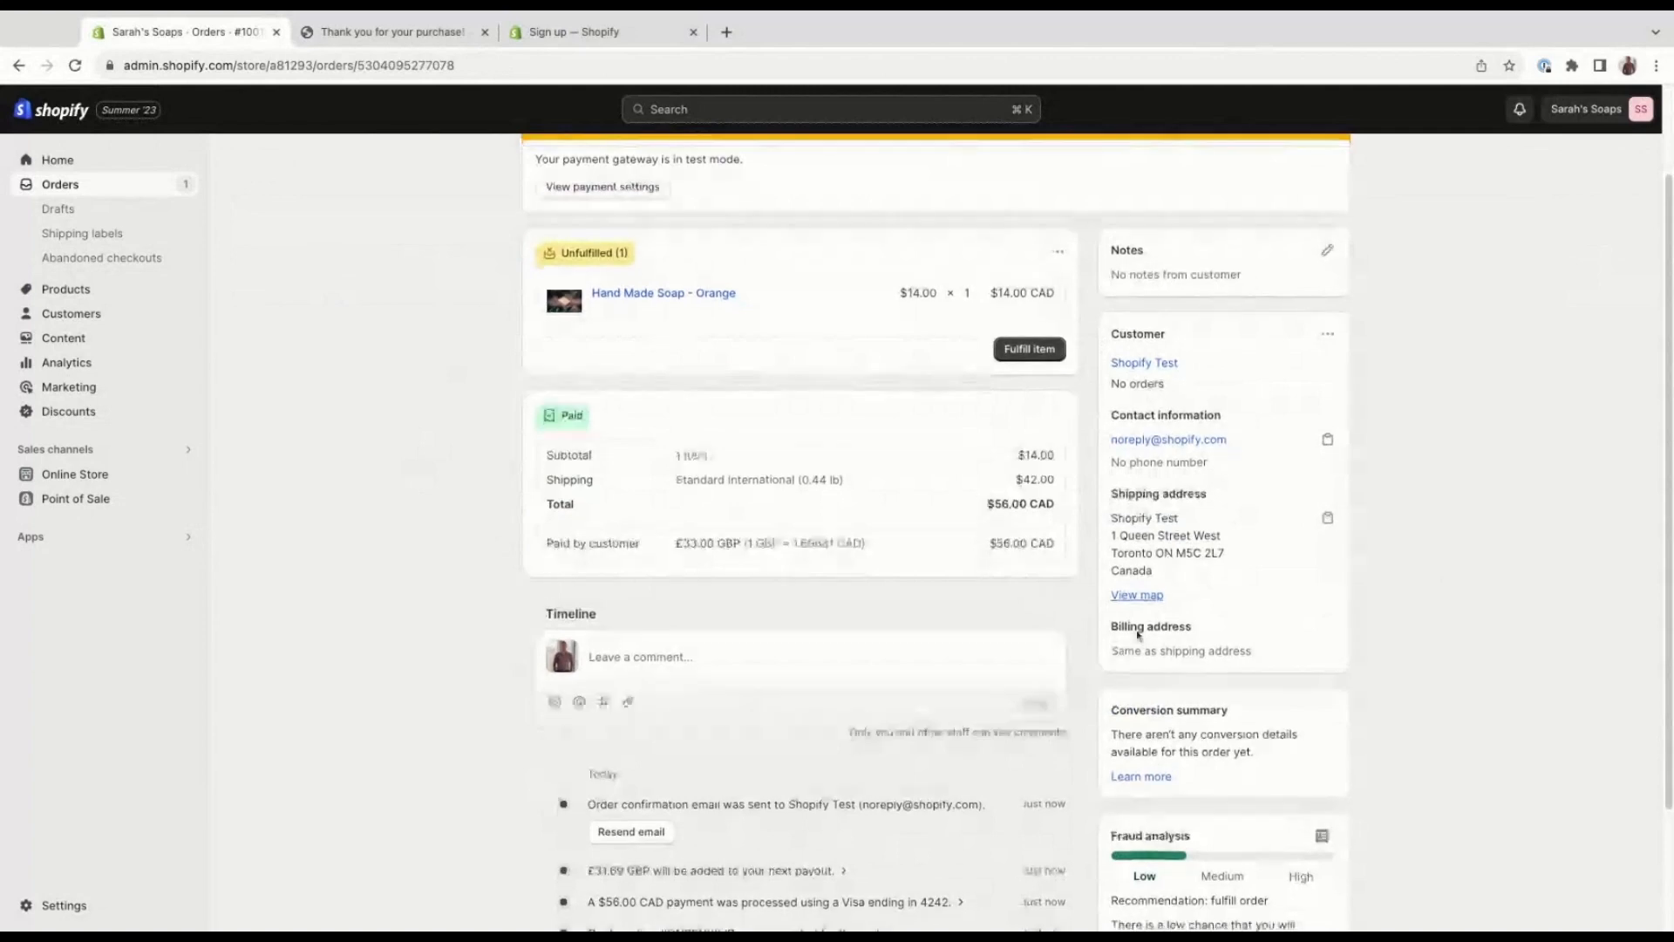
scroll(1138, 635, down, 2)
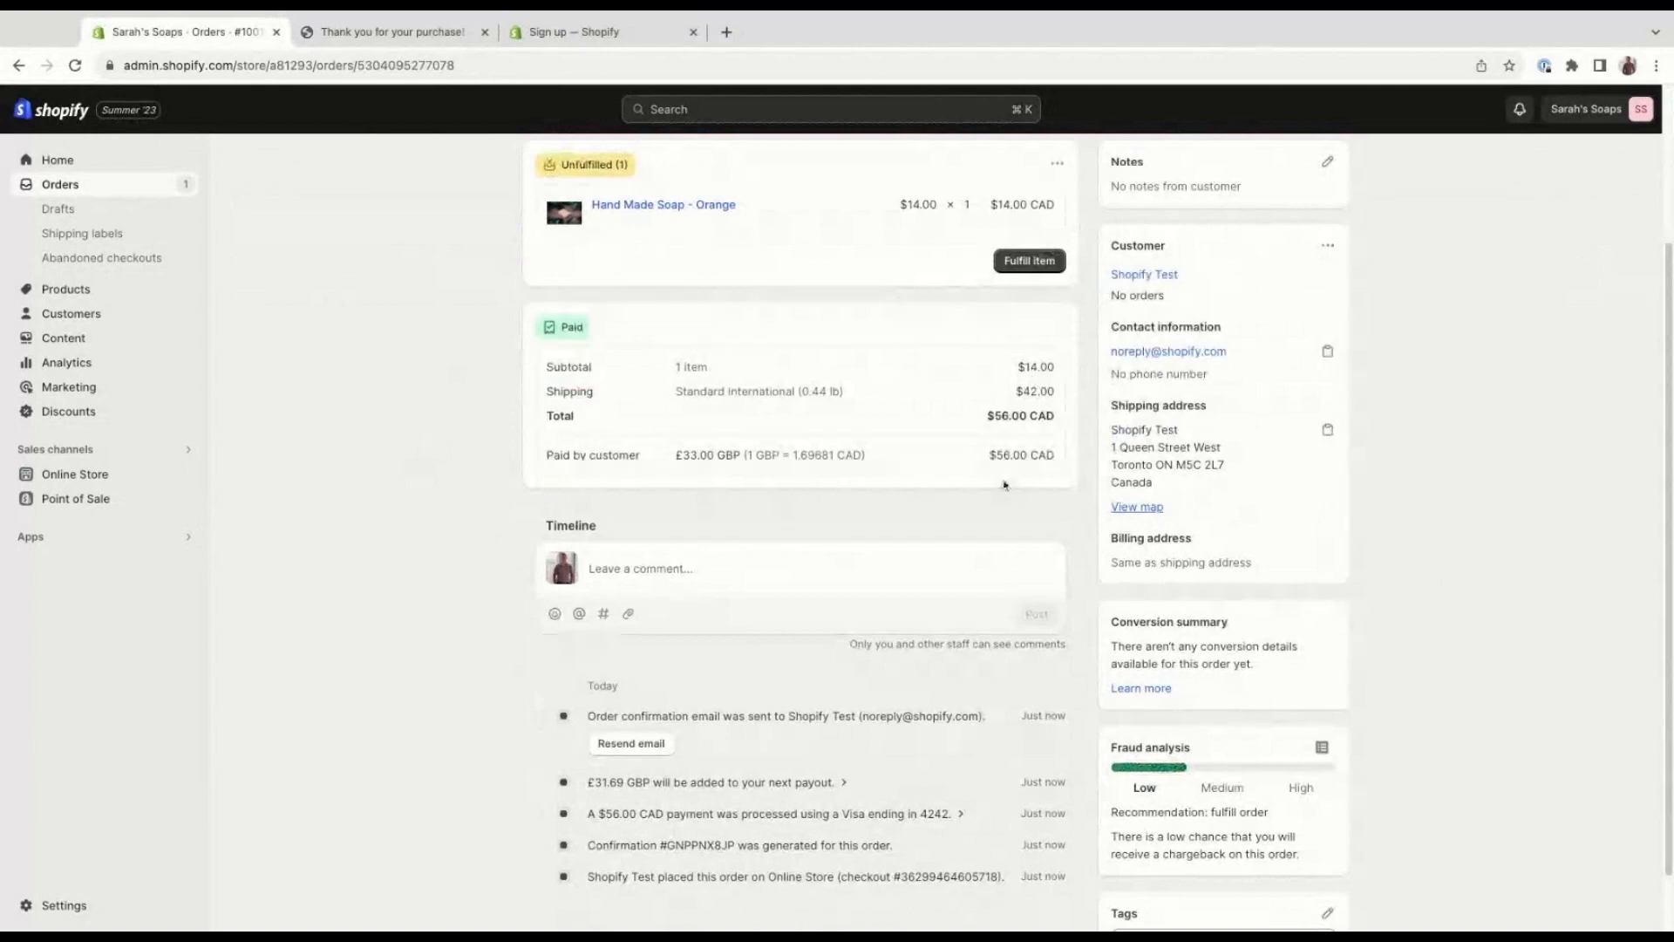
scroll(599, 474, down, 1)
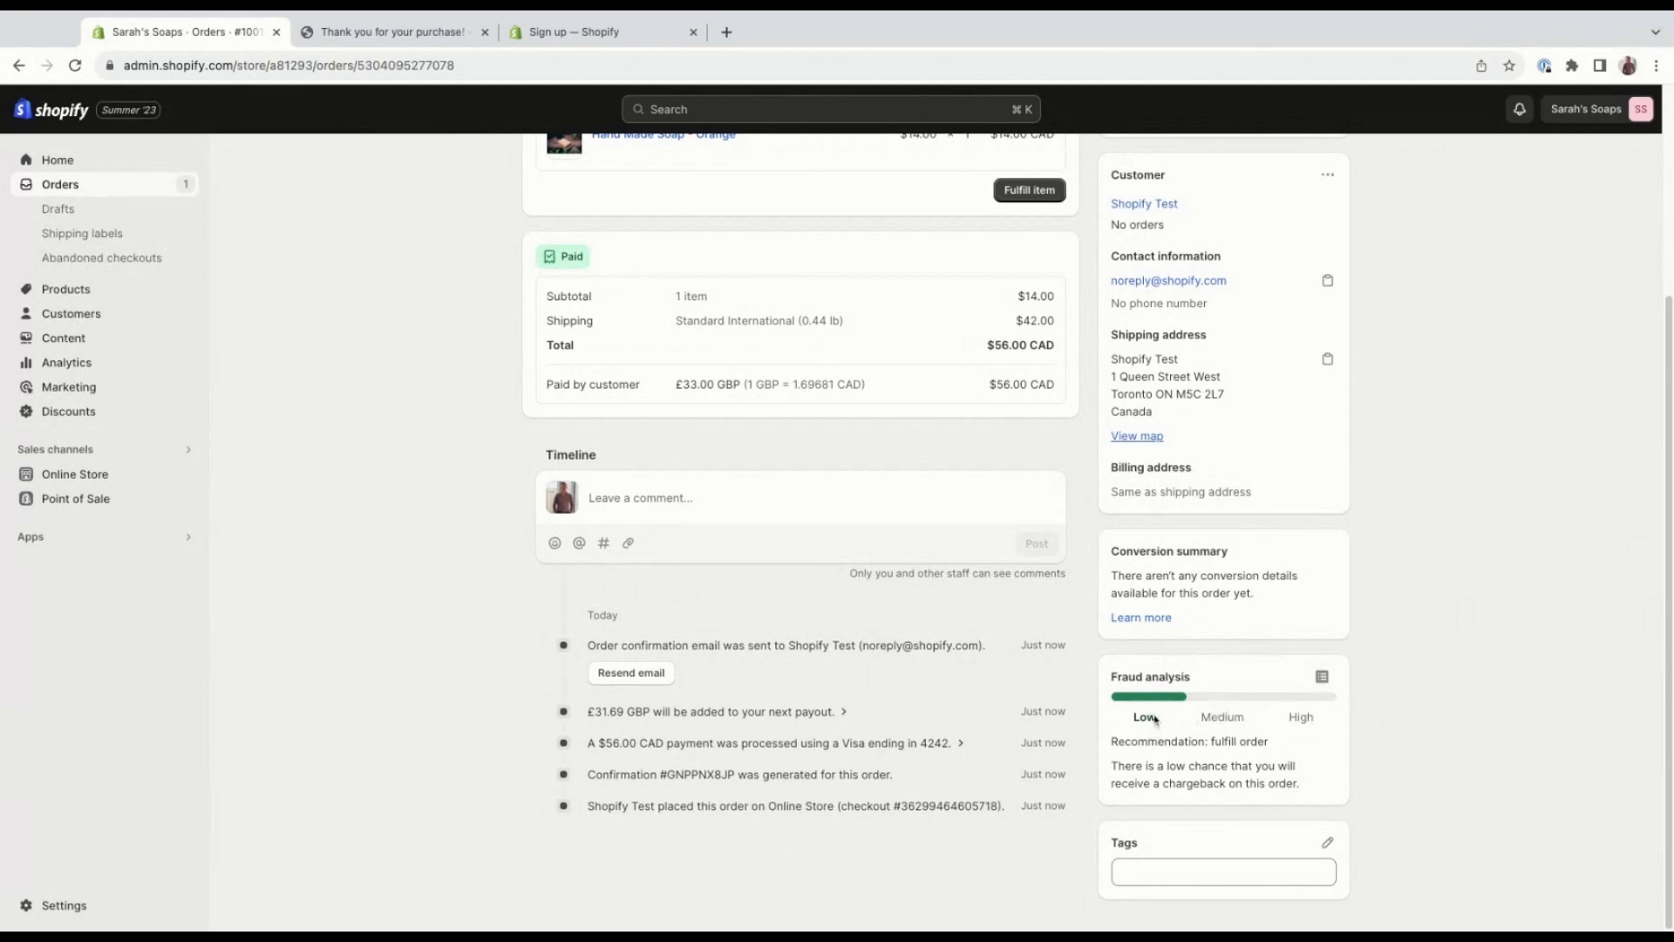
click(1313, 679)
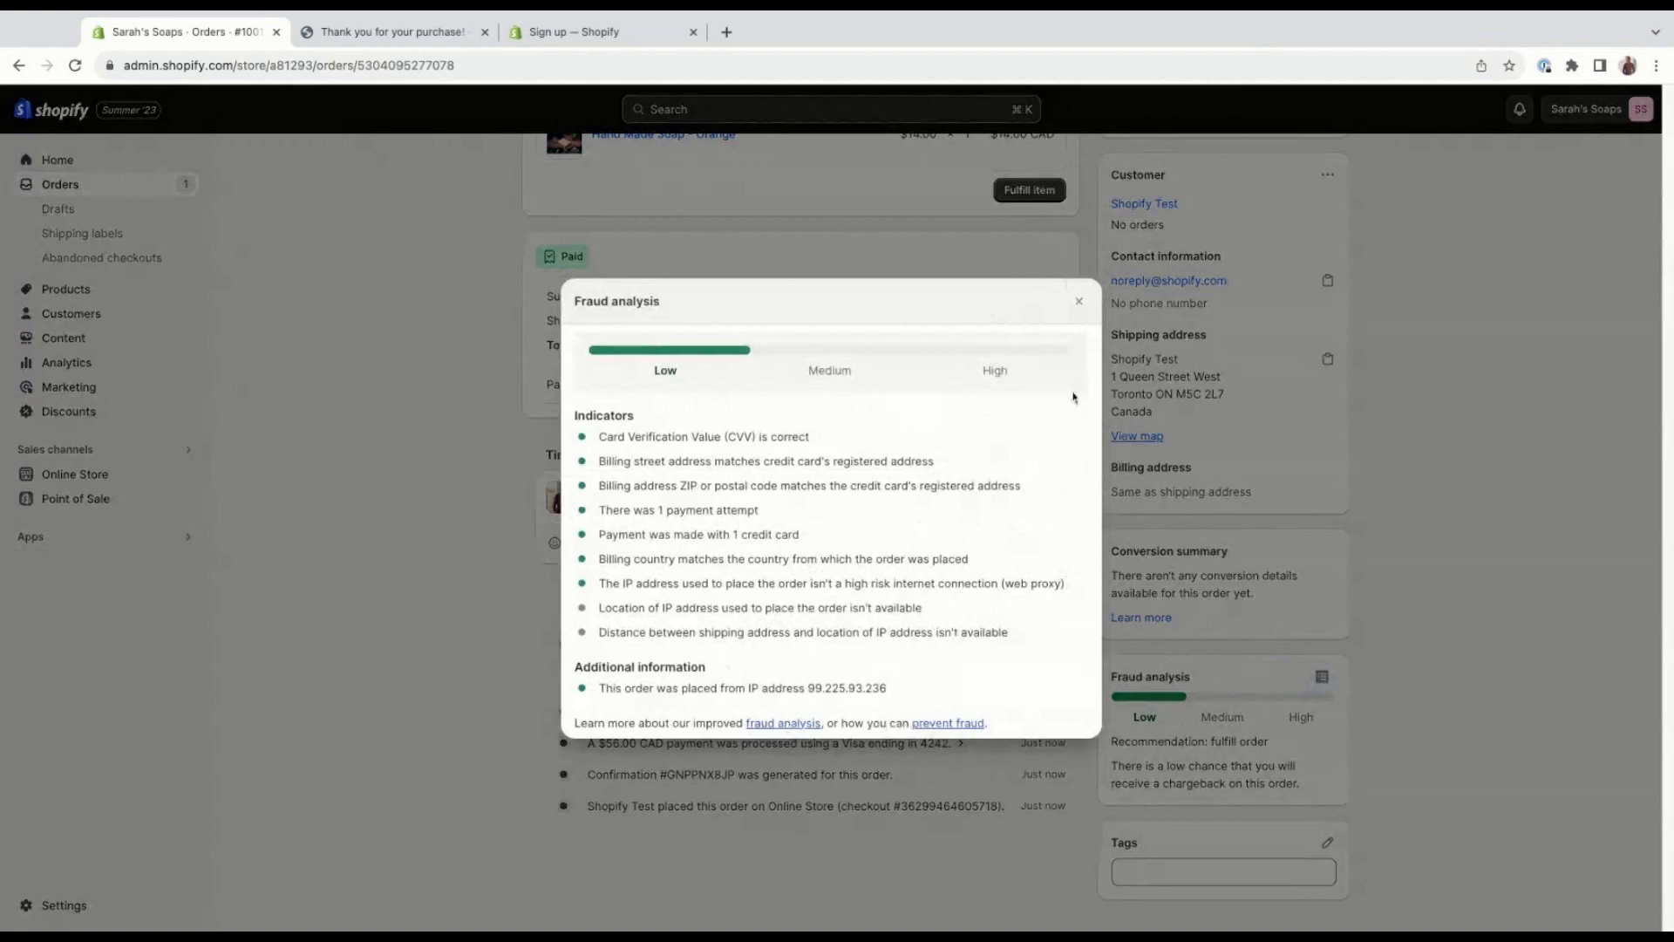
click(1080, 304)
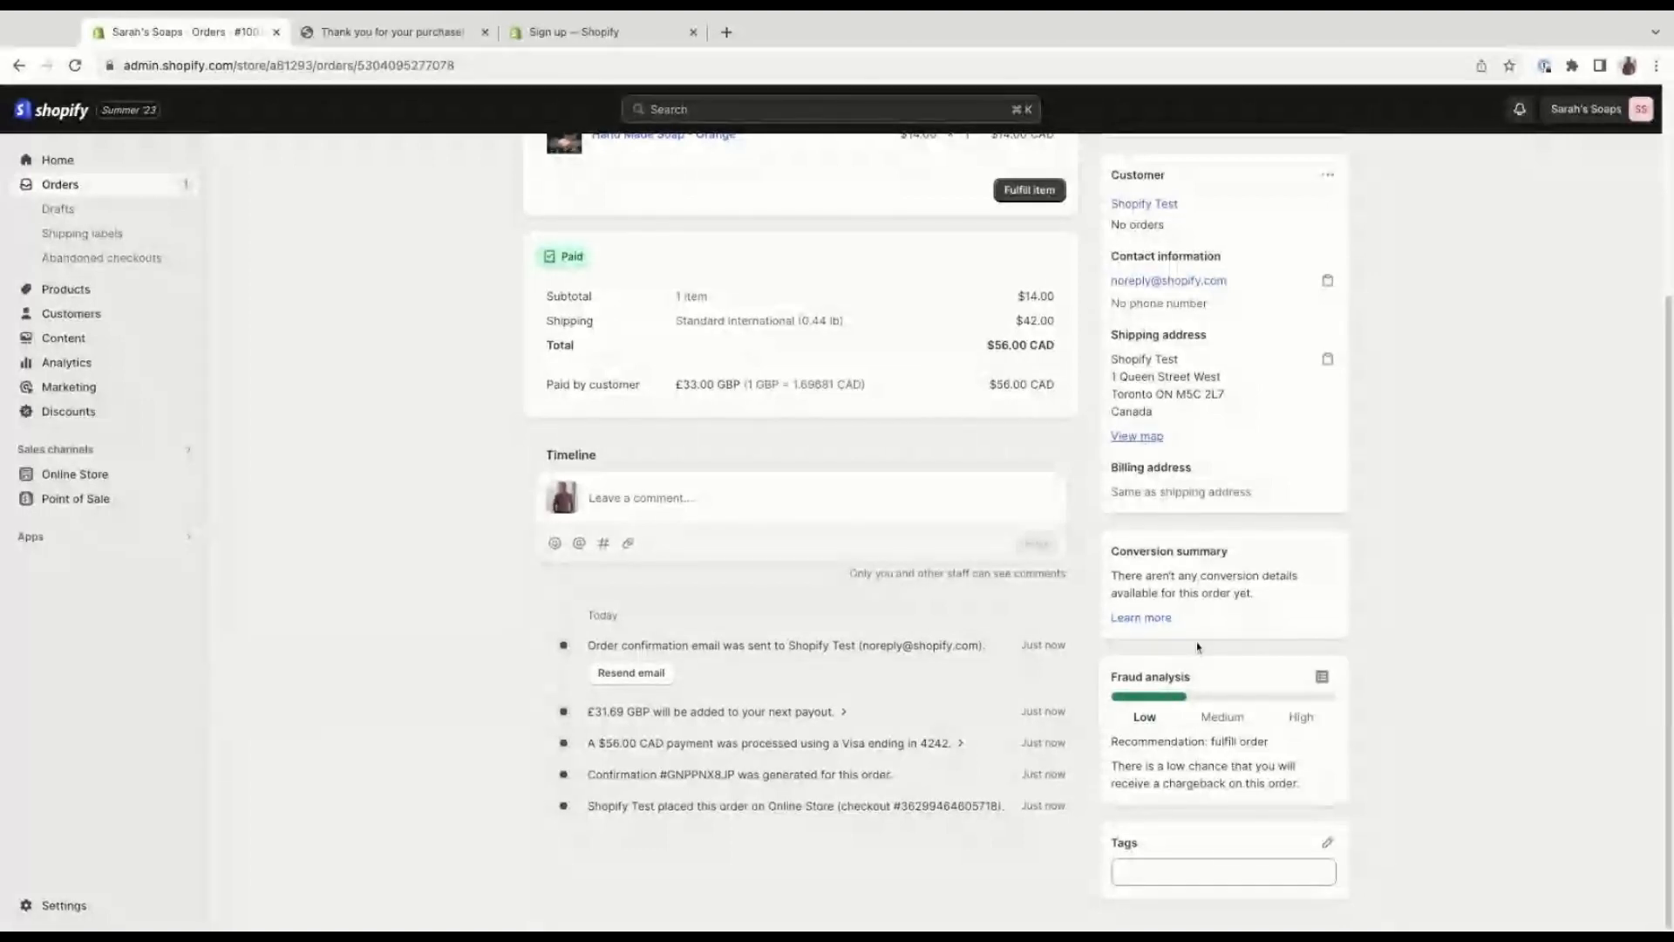
Open the customer profile from the test order and look at the editing options for the customer's details.
scroll(1156, 475, up, 1)
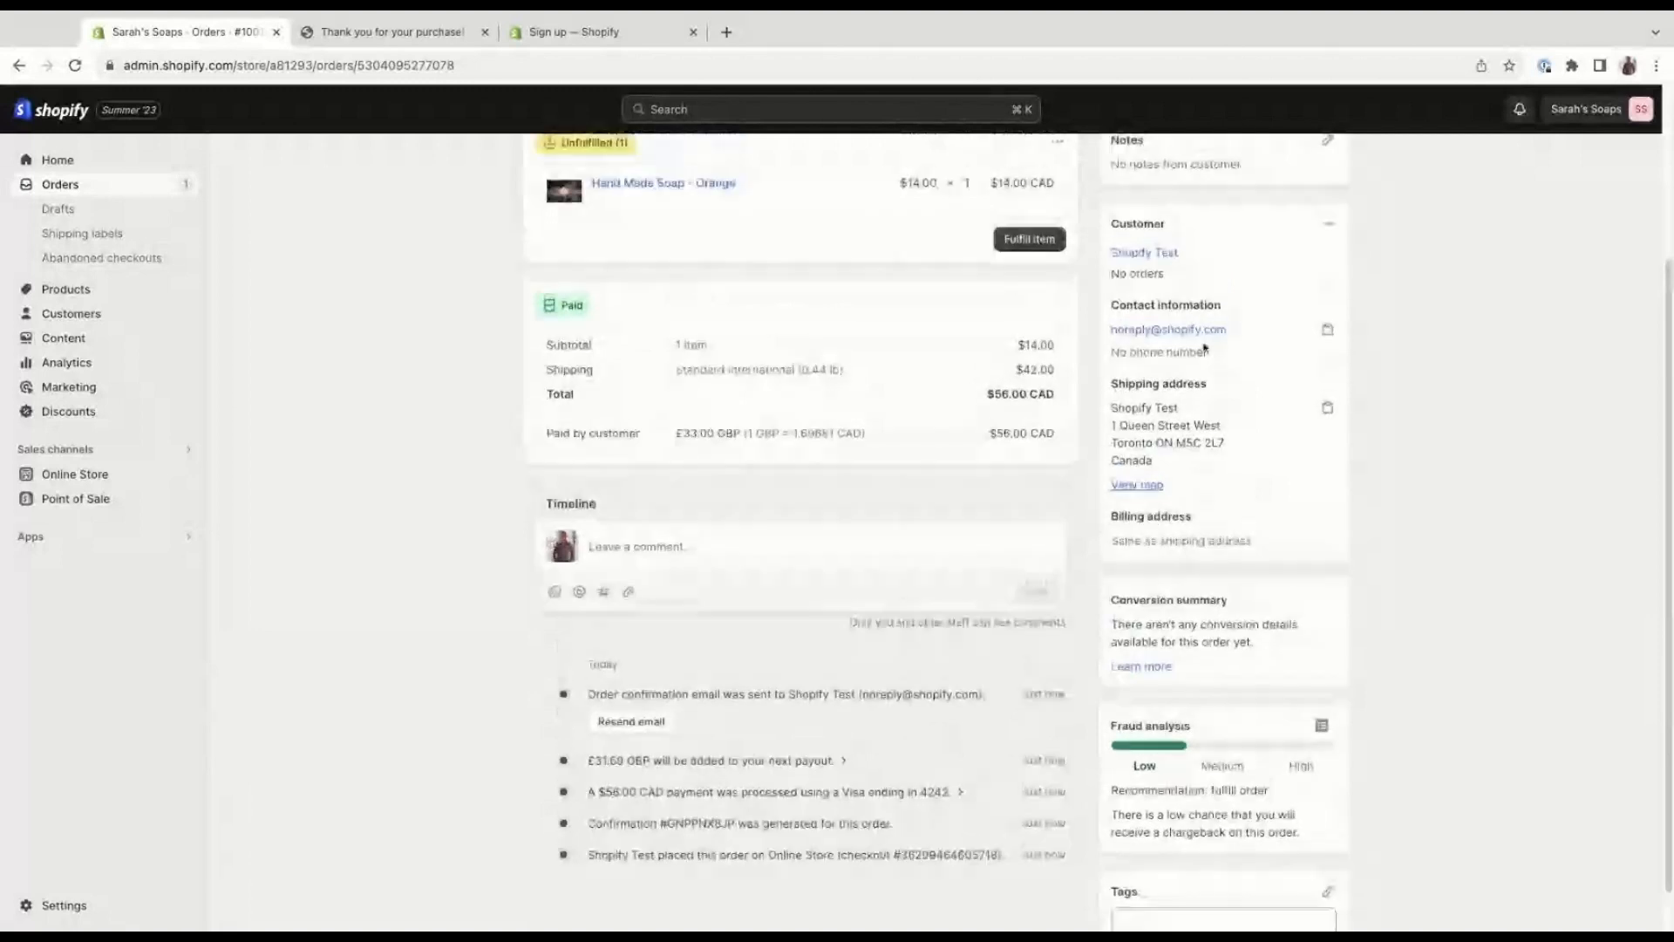
scroll(1204, 348, up, 2)
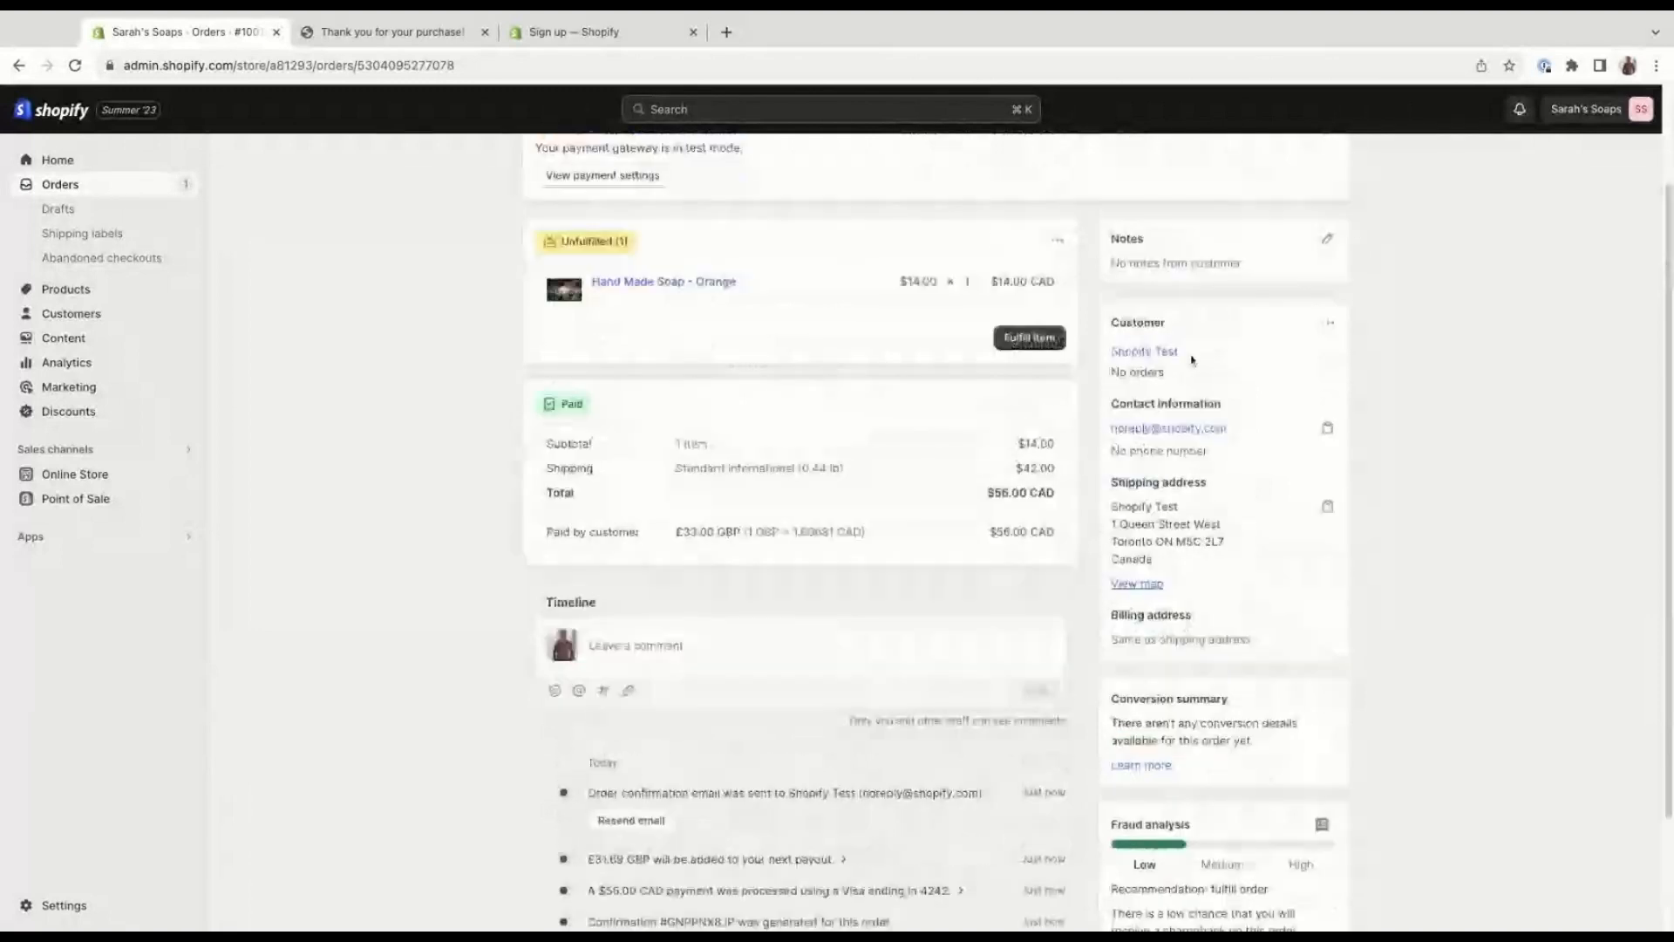
click(1164, 353)
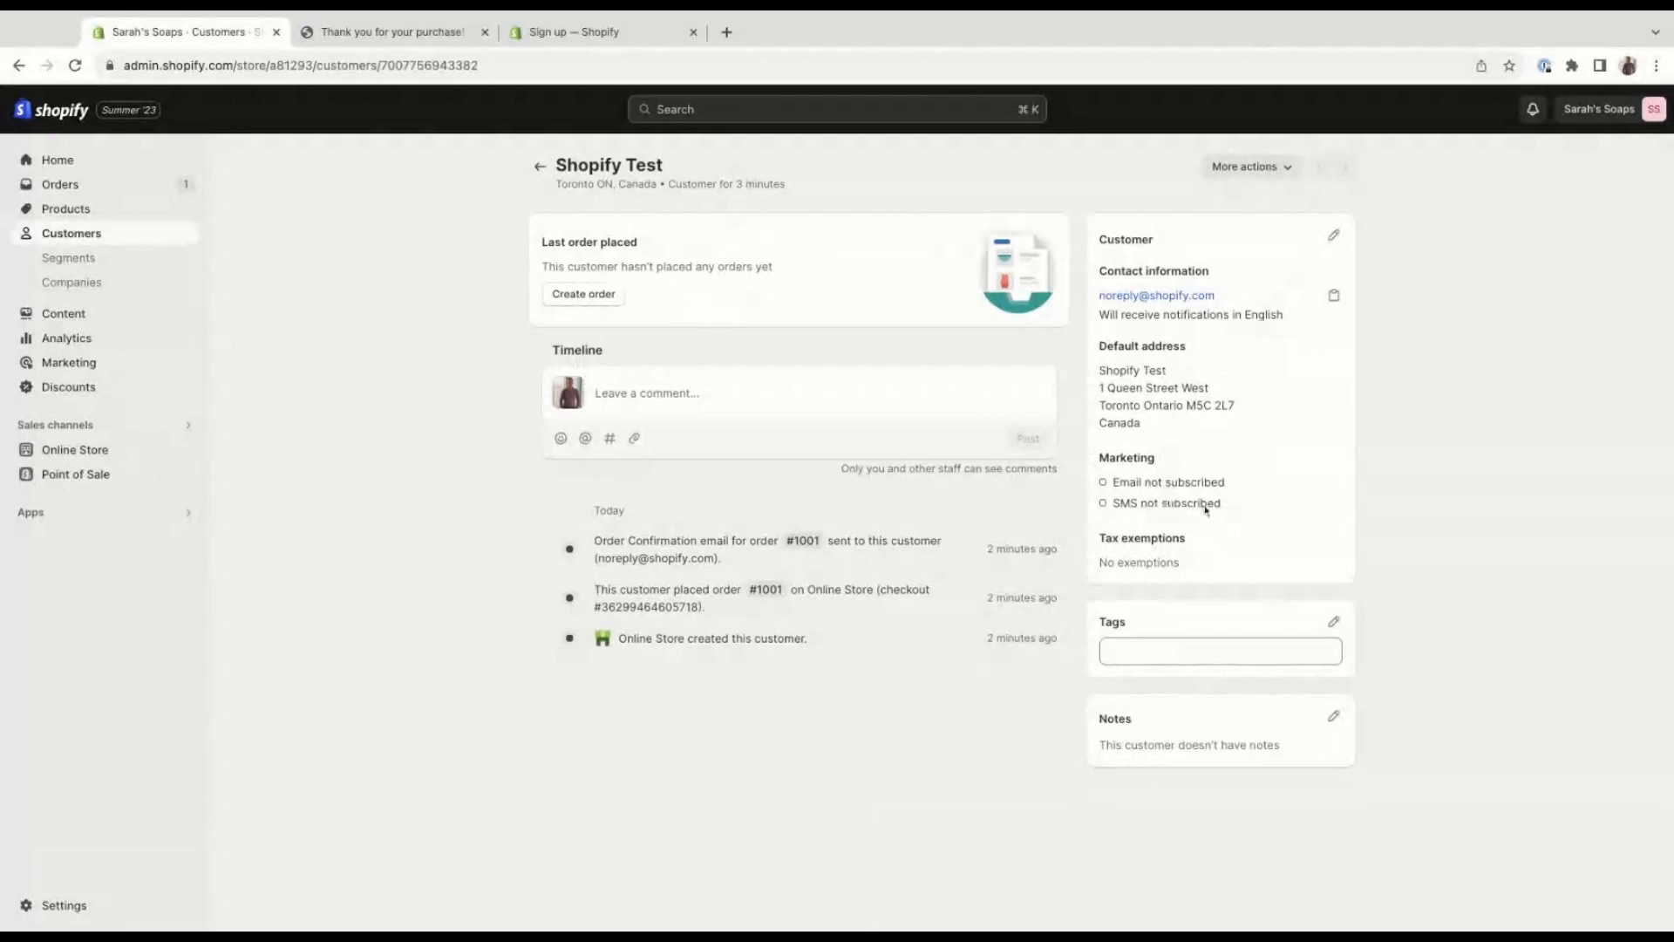
click(1339, 246)
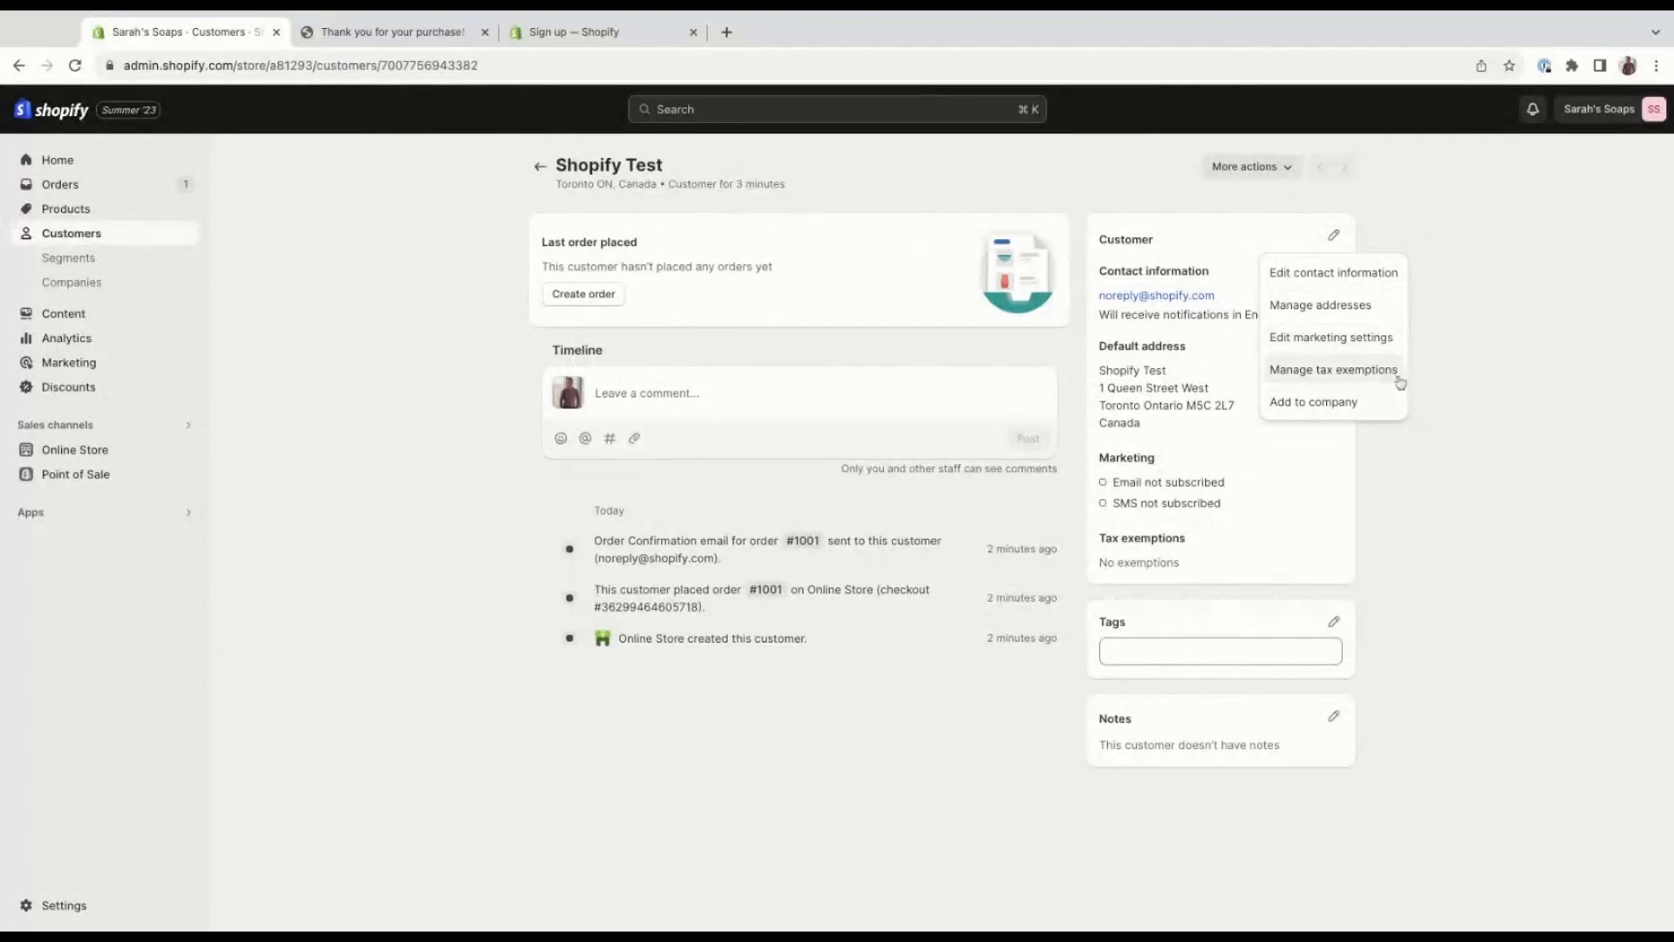
click(1437, 322)
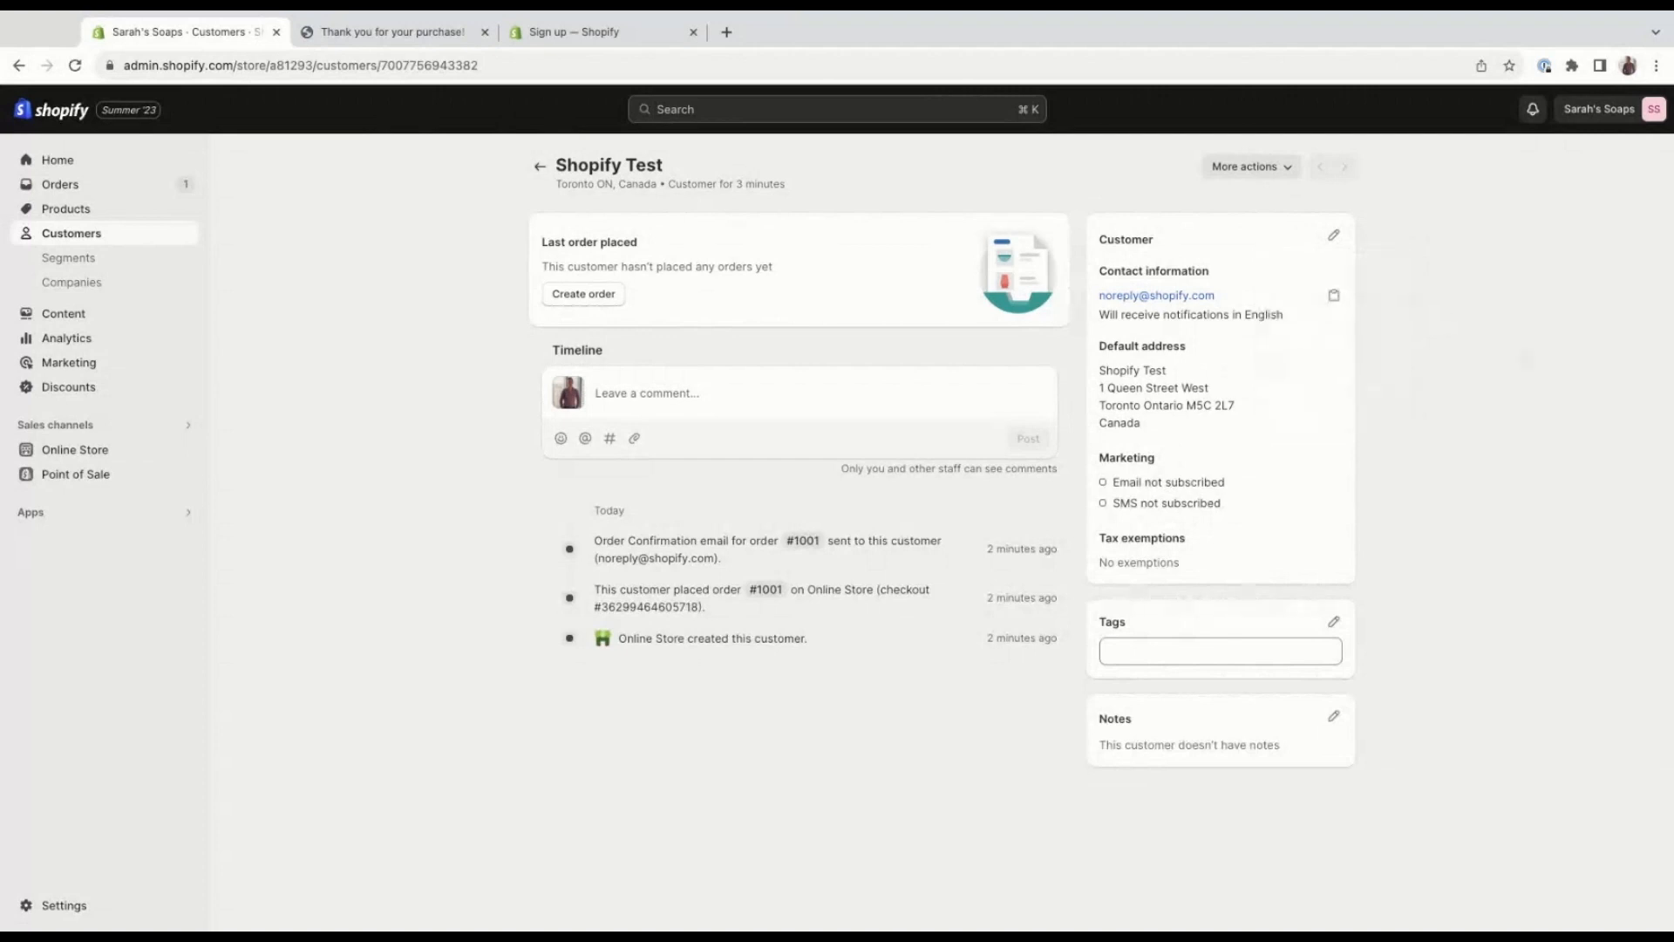